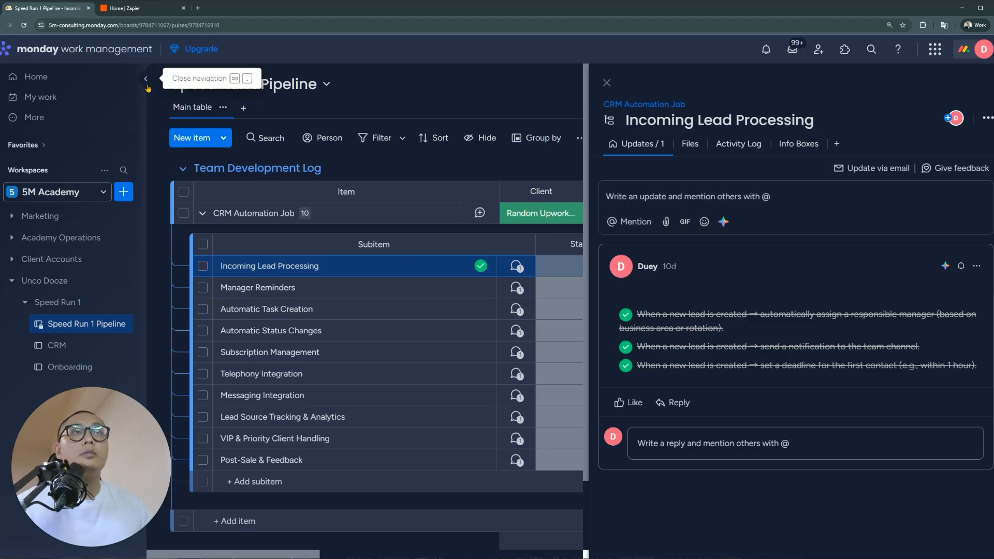
Collapse the sidebar and read the Manager Reminders and Automatic Task Creation subitem notes
left_click(146, 81)
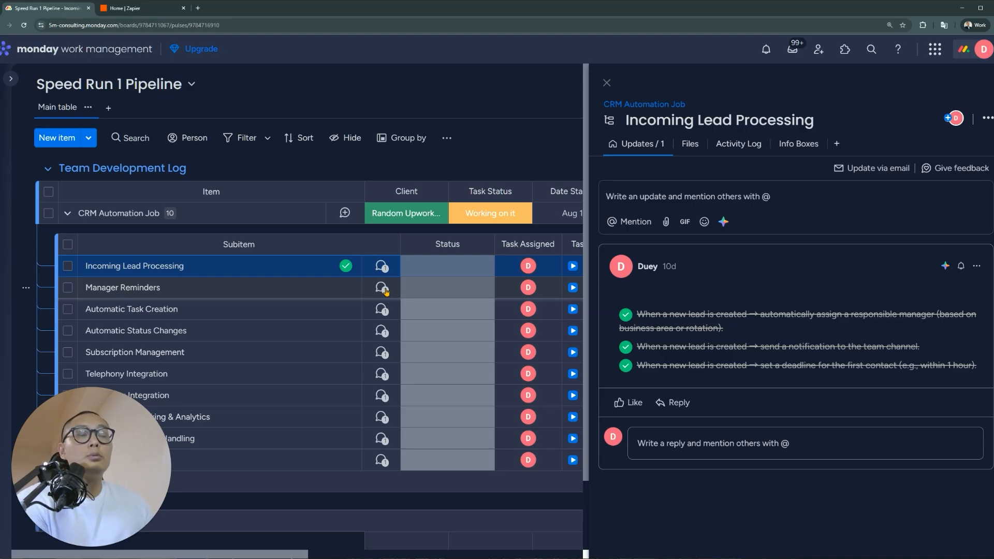
left_click(385, 292)
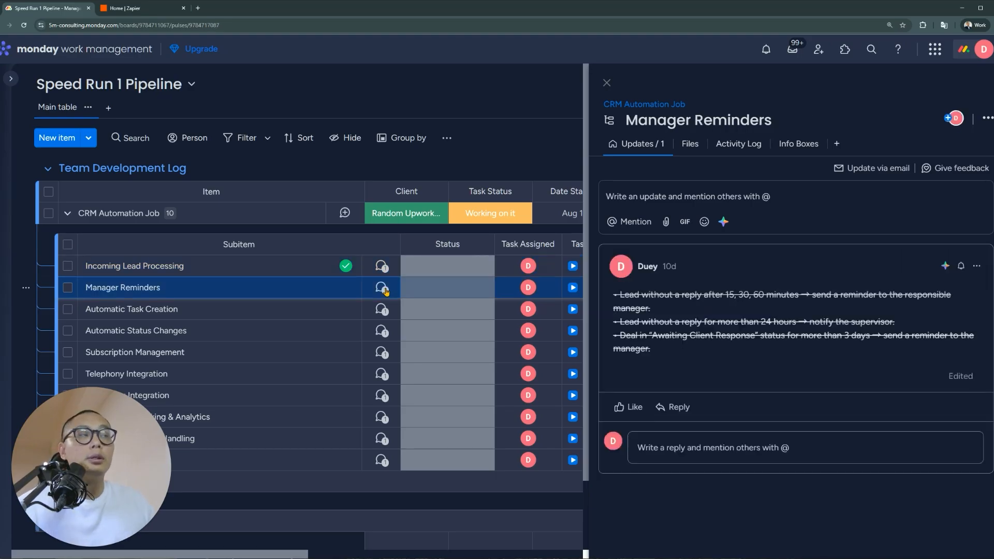
left_click(387, 312)
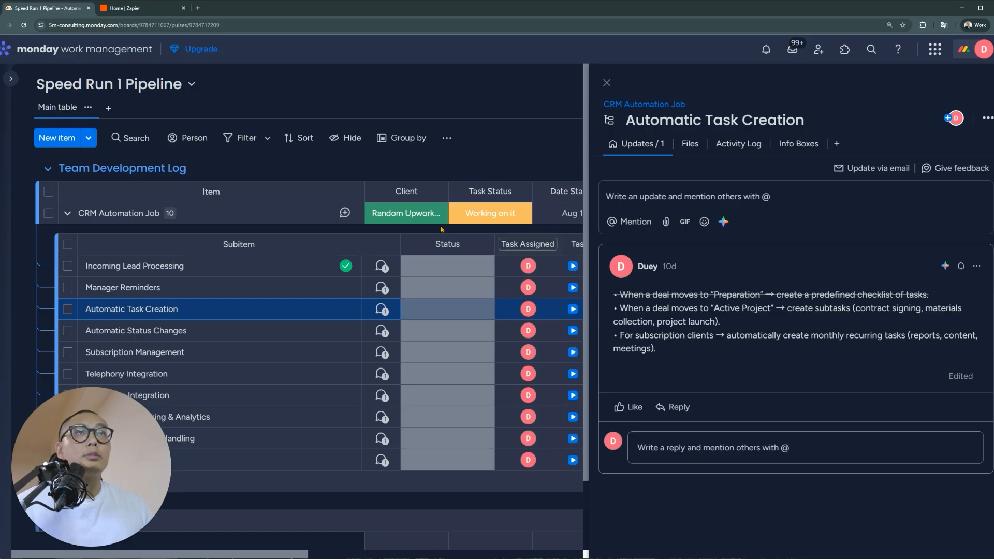
Load monday.com in a new browser tab
key("ctrl+t")
type("monday.com")
key("Return")
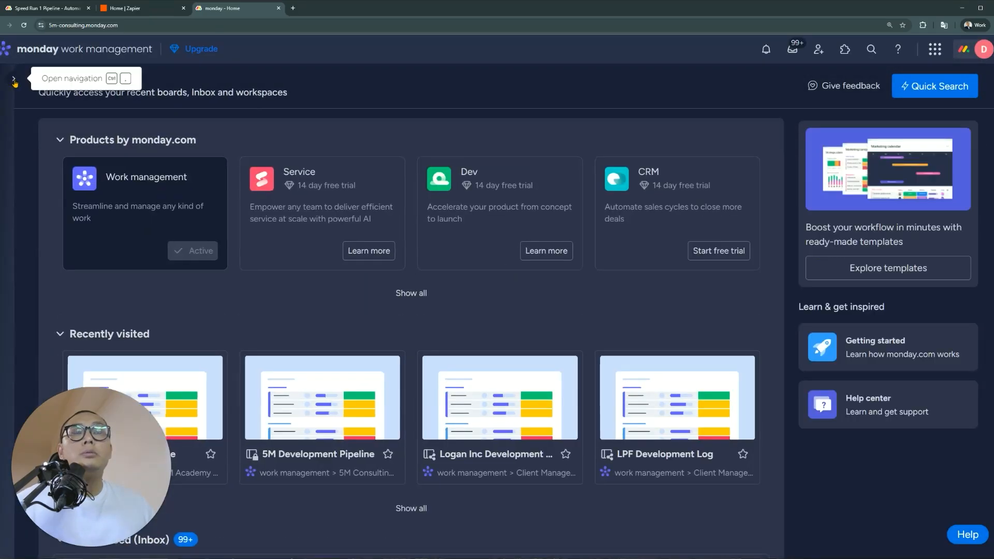
Open the Speed Run 1 Pipeline board and expand the CRM Automation Job's subitems
left_click(10, 78)
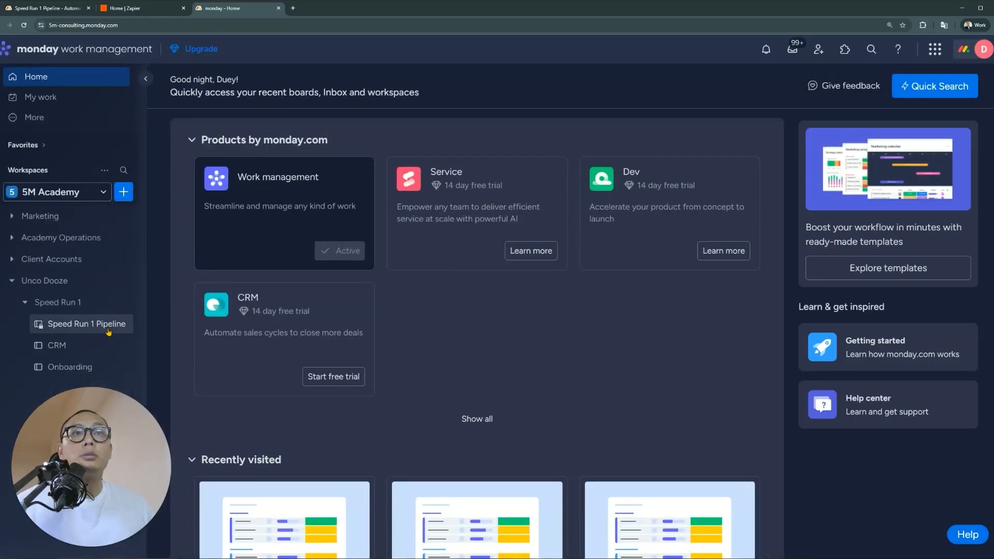
left_click(109, 332)
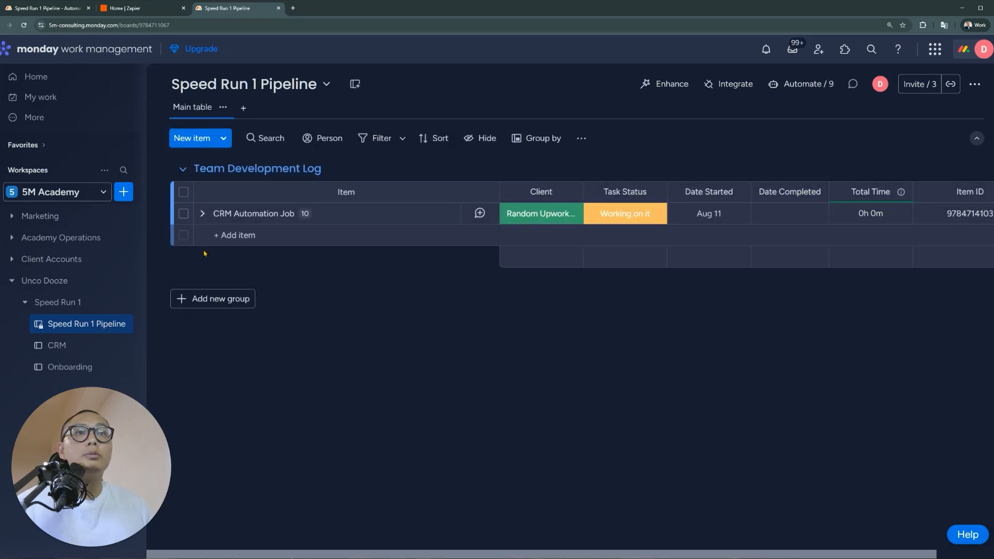
left_click(52, 8)
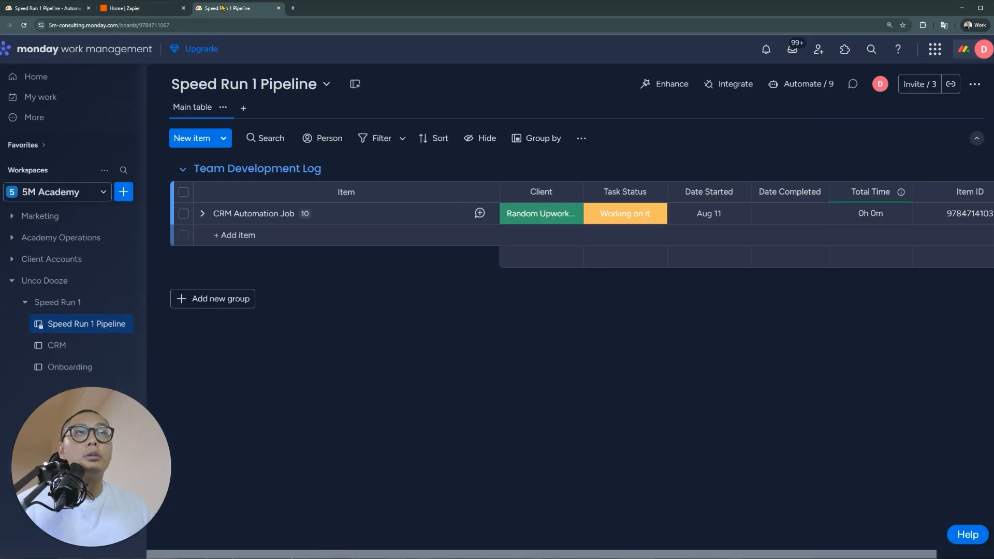
left_click(228, 8)
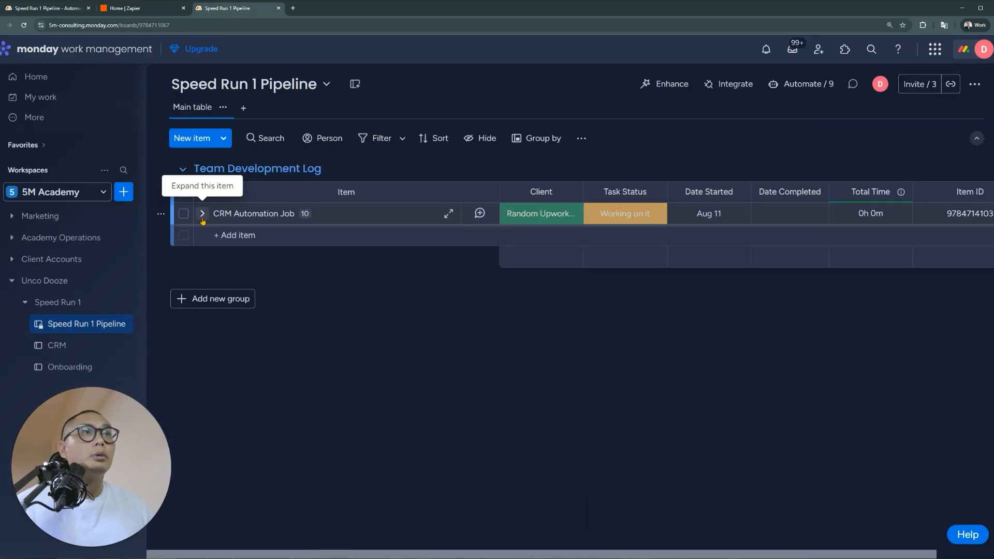
left_click(203, 213)
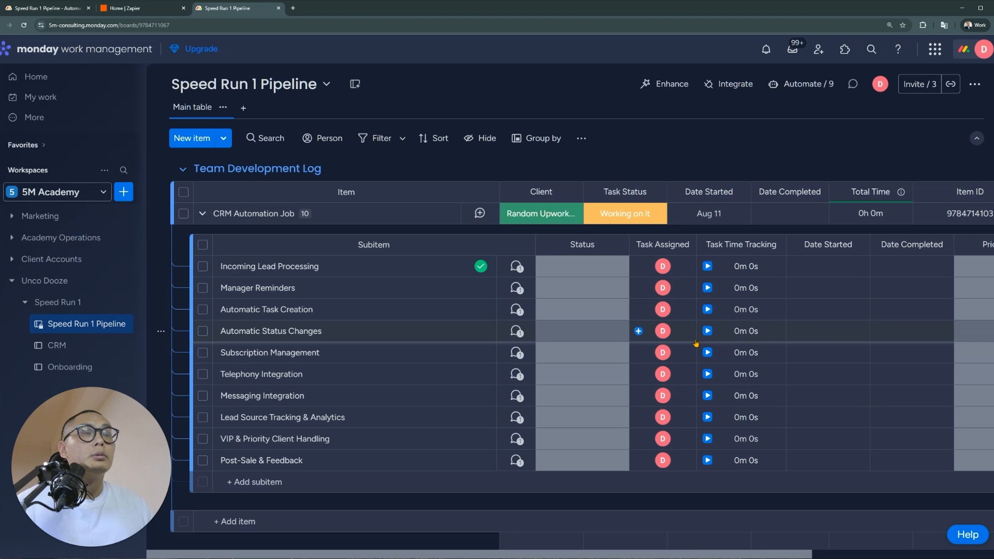
Look over the CRM and Onboarding boards, then show the CRM board's 14 automations
left_click(93, 349)
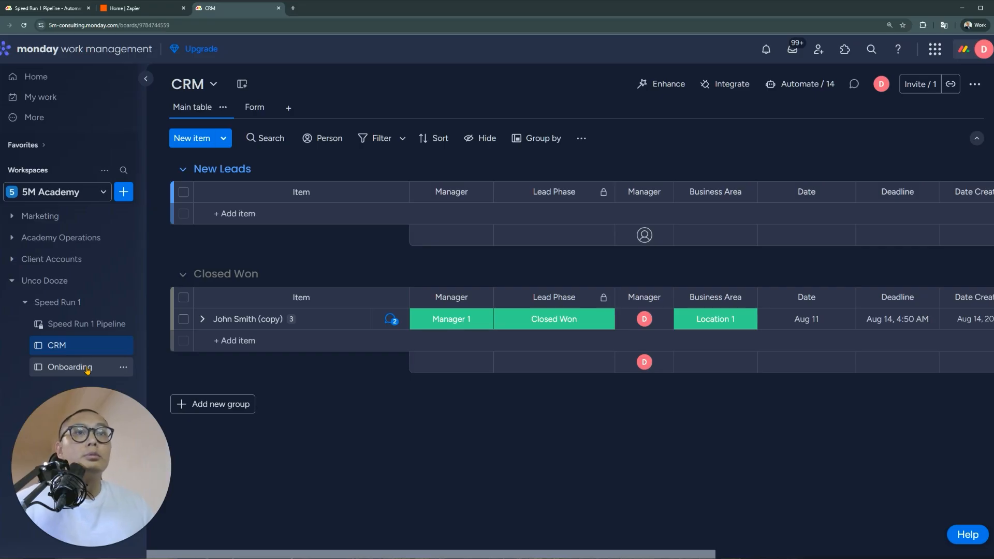
left_click(87, 367)
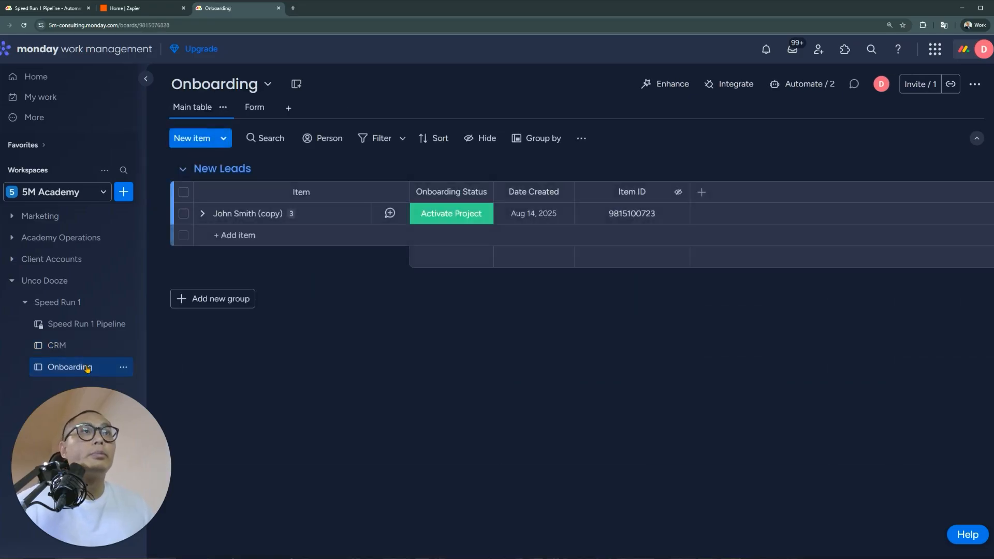
left_click(87, 347)
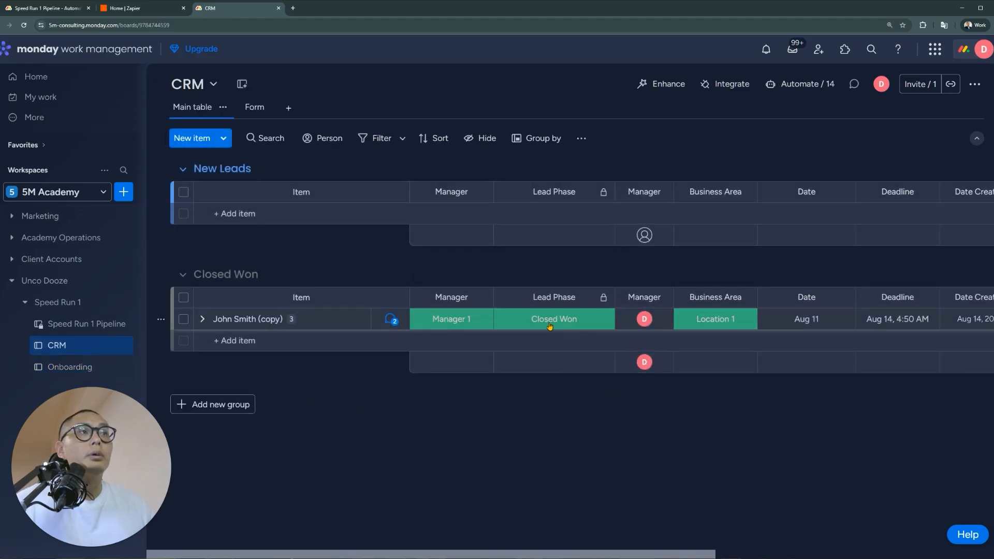
left_click(825, 85)
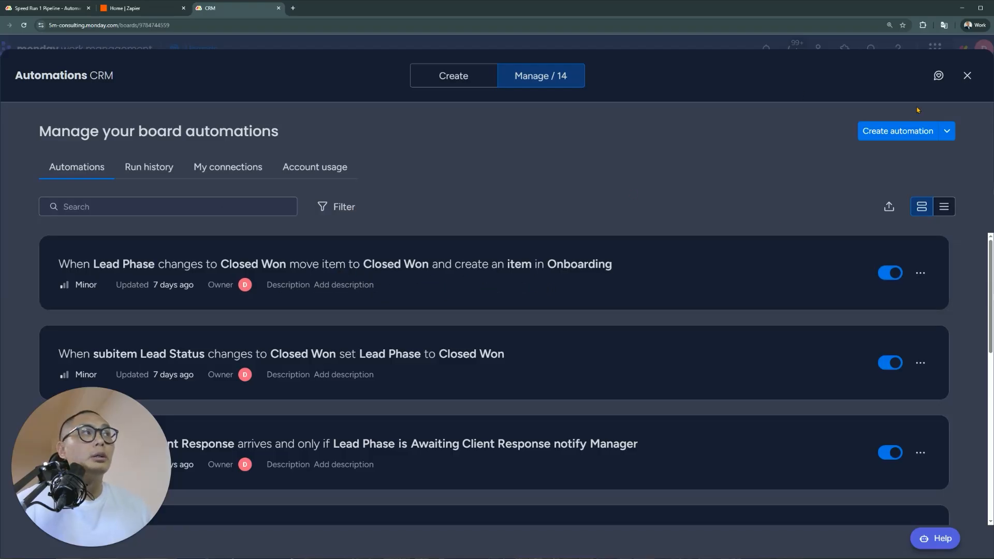
Close the CRM Automations panel and go back to the Speed Run 1 Pipeline tab
left_click(967, 76)
left_click(55, 9)
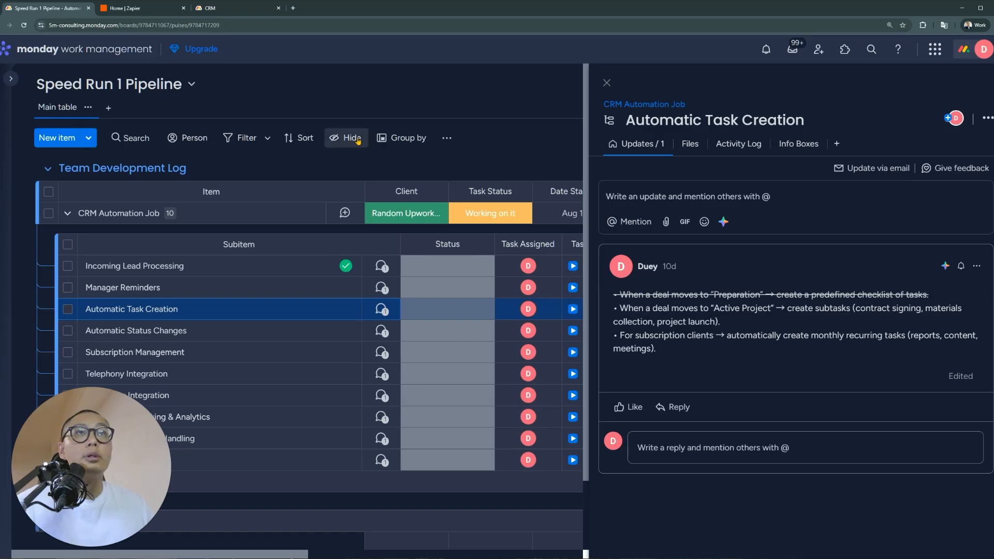
Expand the Closed Won lead's call subitems on CRM and the copied lead's tasks on Onboarding
left_click(211, 9)
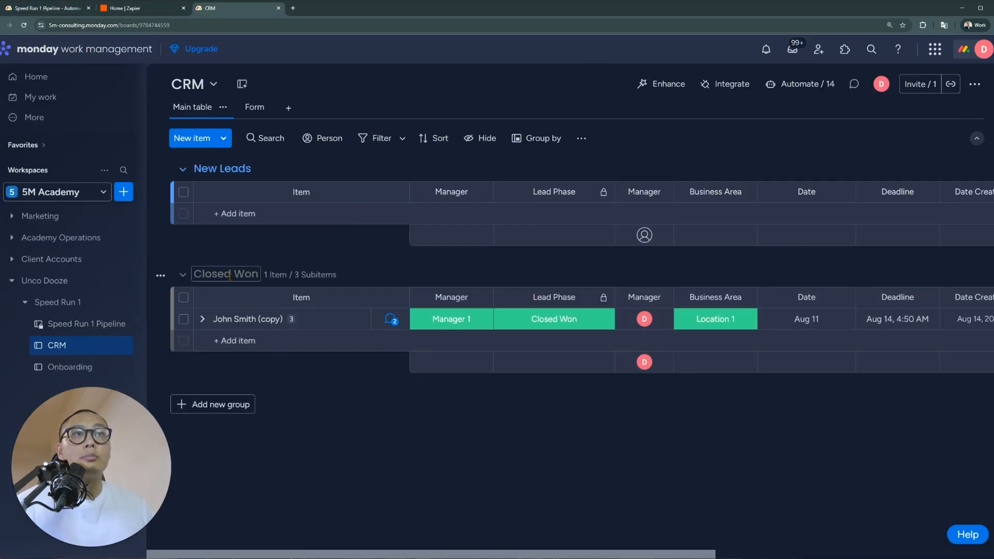
left_click(202, 319)
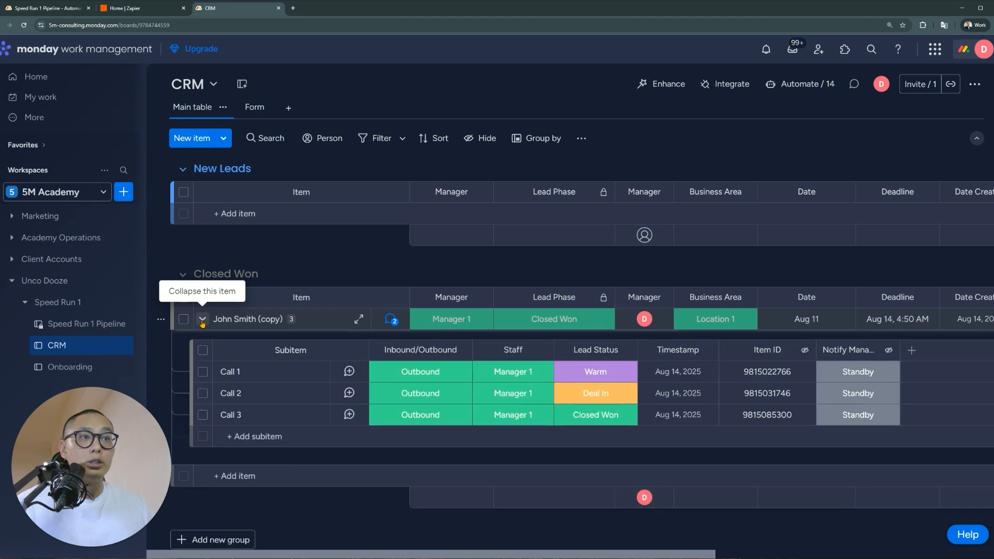
left_click(70, 367)
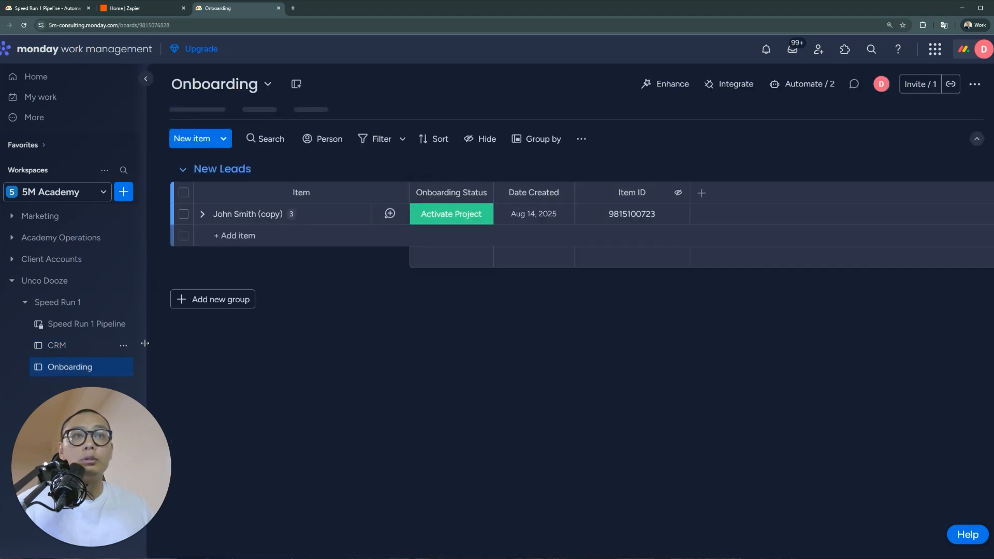
left_click(202, 214)
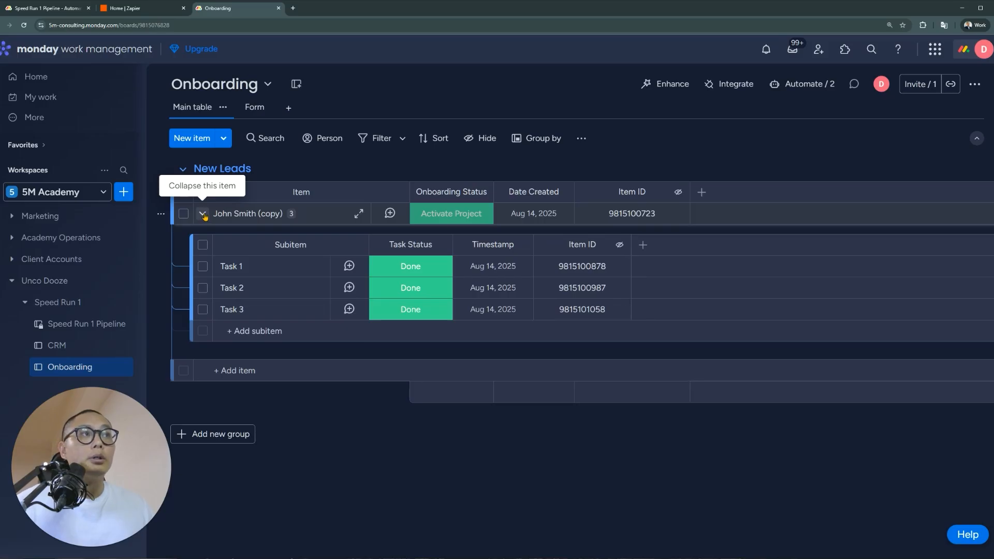
Reopen the Onboarding board and expand the lead to show Task 1–3, all Done
left_click(91, 352)
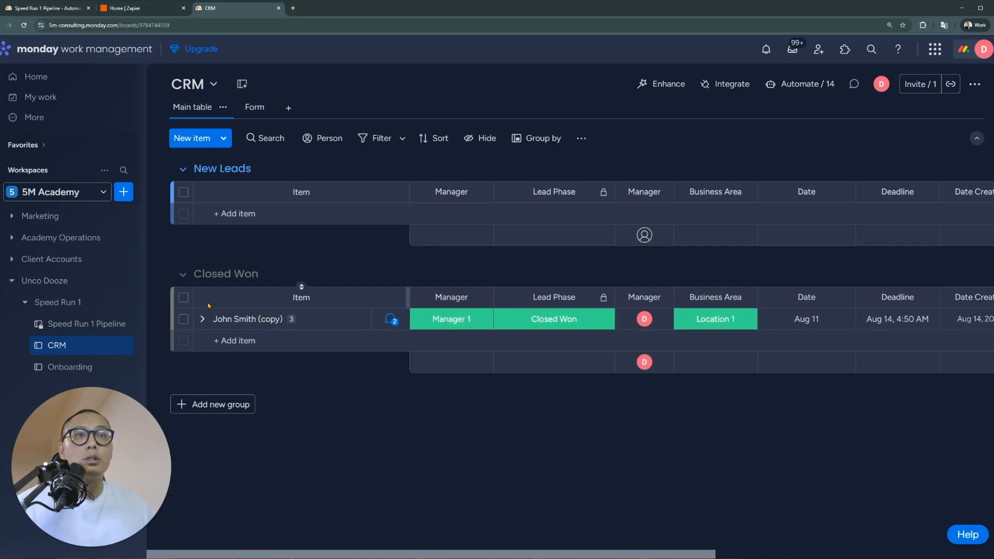
left_click(68, 366)
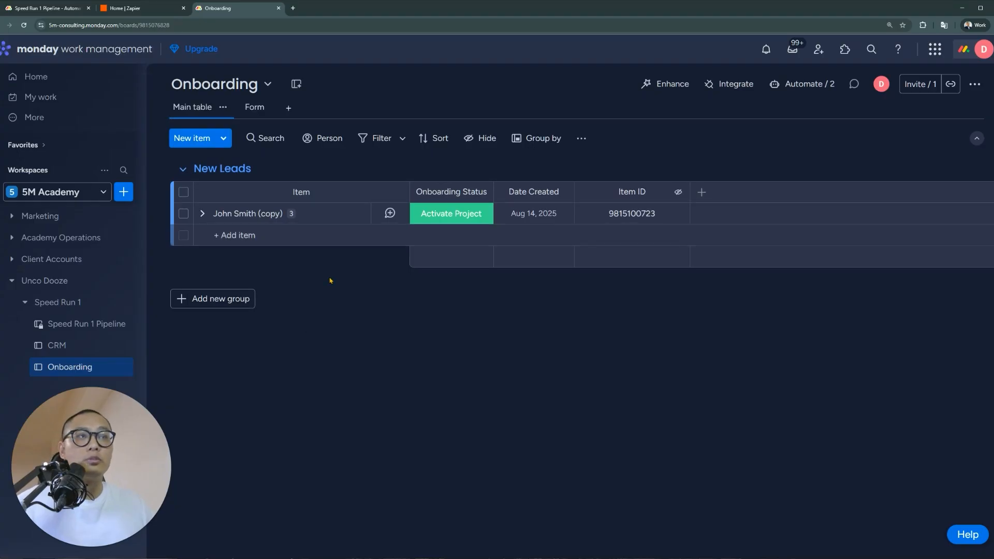
left_click(207, 214)
left_click(202, 214)
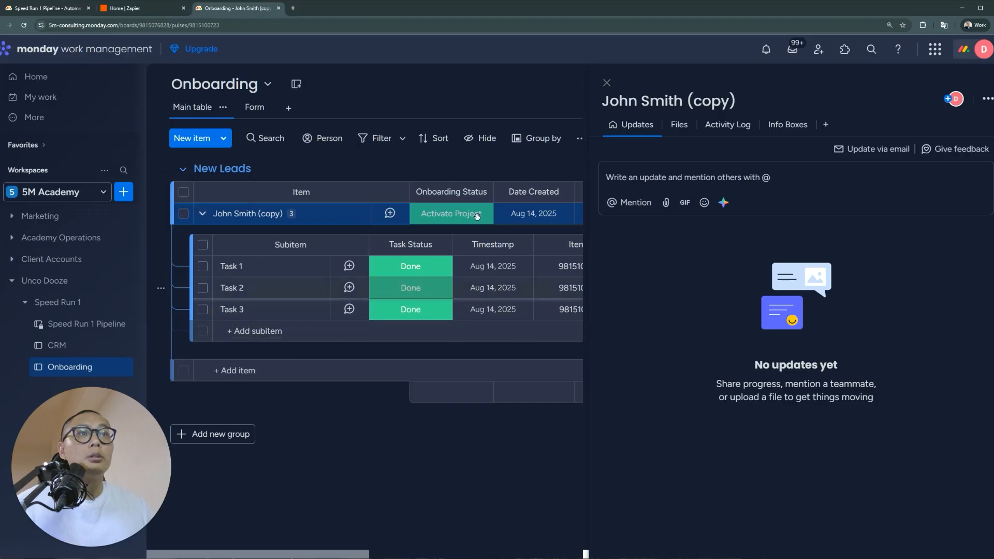
left_click(607, 83)
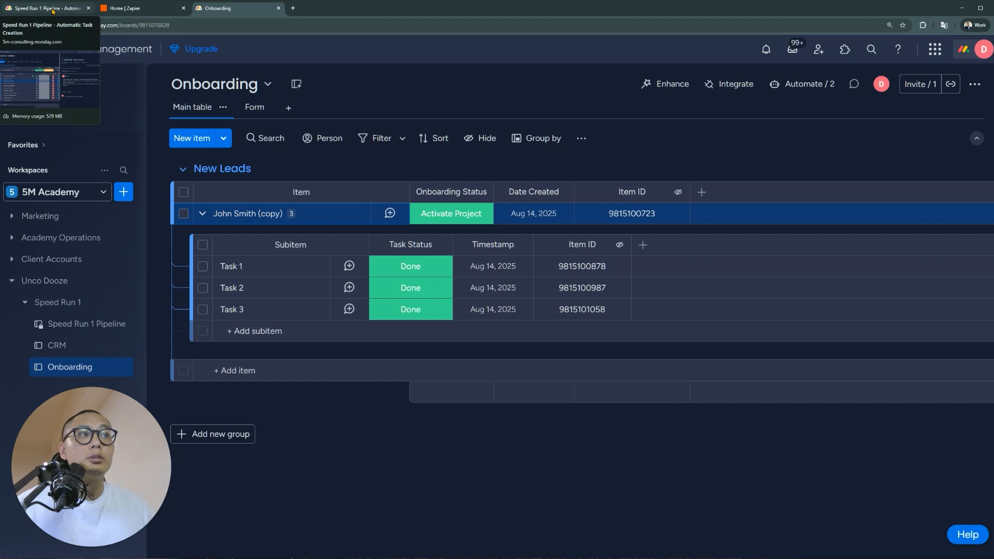
Back on Speed Run 1 Pipeline, highlight the struck-out checklist rule and 'project launch' in the notes
left_click(53, 10)
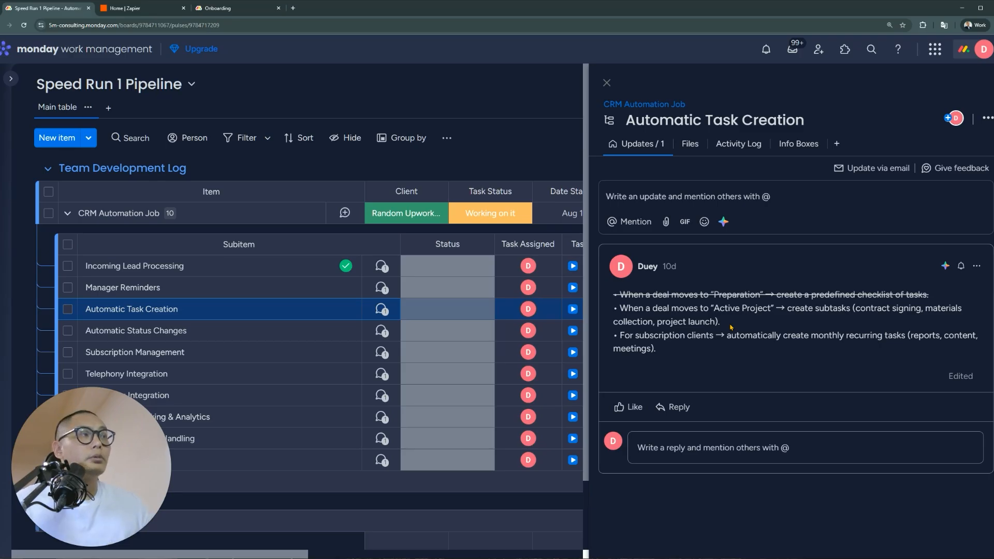
left_click_drag(928, 294, 779, 296)
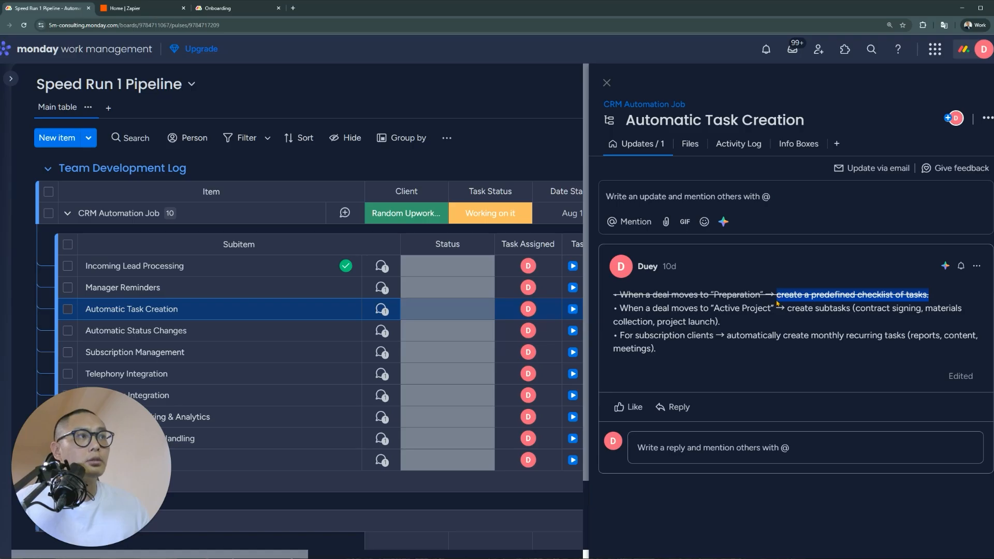
left_click(867, 315)
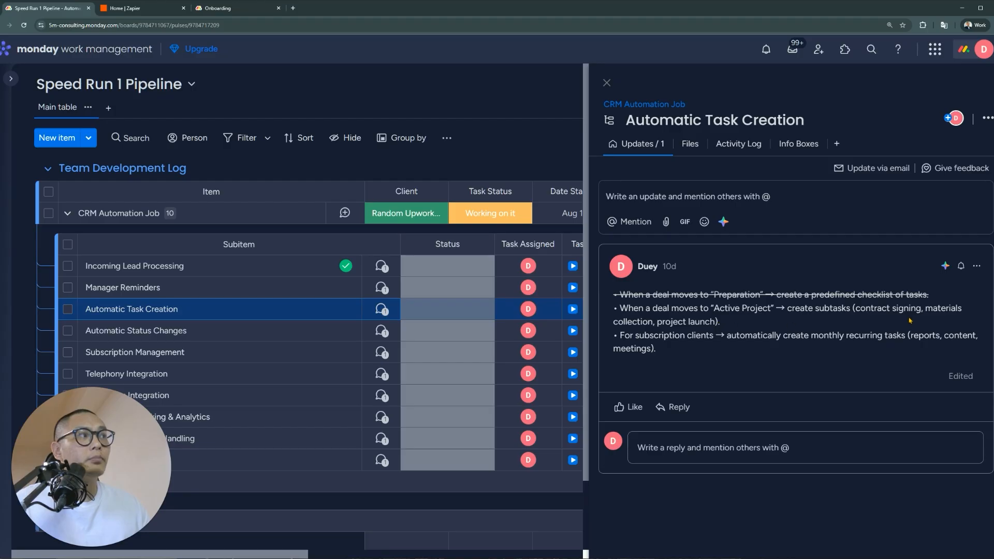
left_click_drag(655, 322, 717, 328)
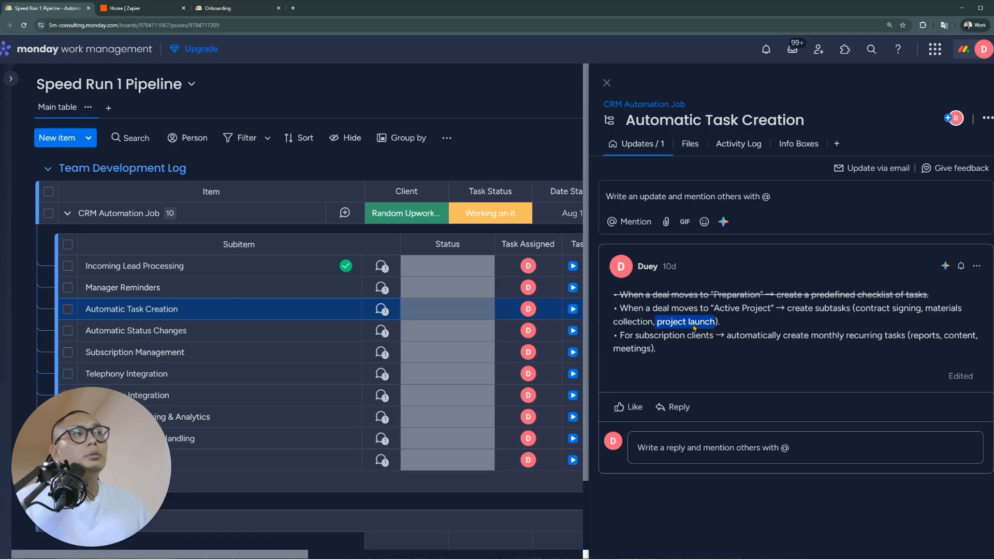
Highlight the contract signing, materials collection and project launch subtasks, then open Automatic Status Changes' notes
left_click(650, 328)
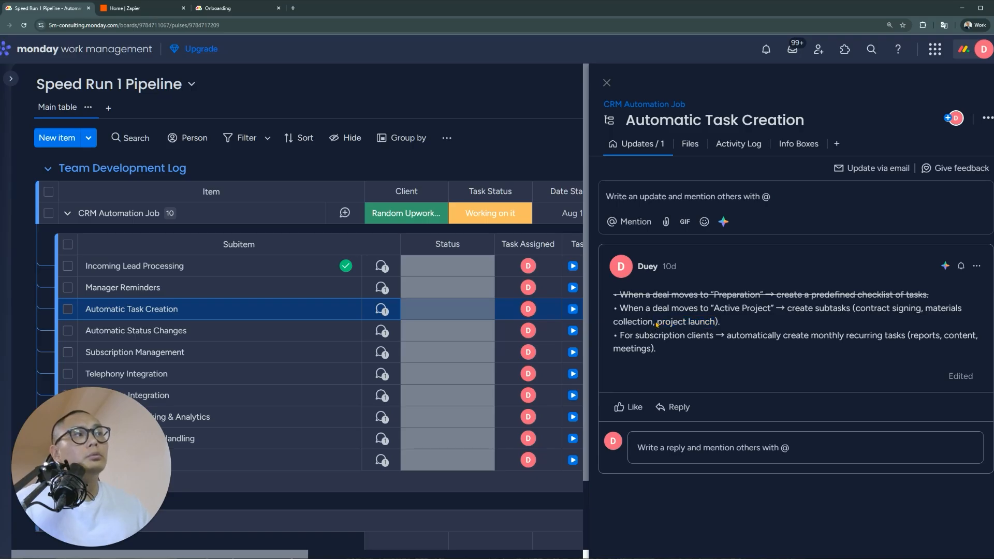
left_click_drag(652, 325, 857, 312)
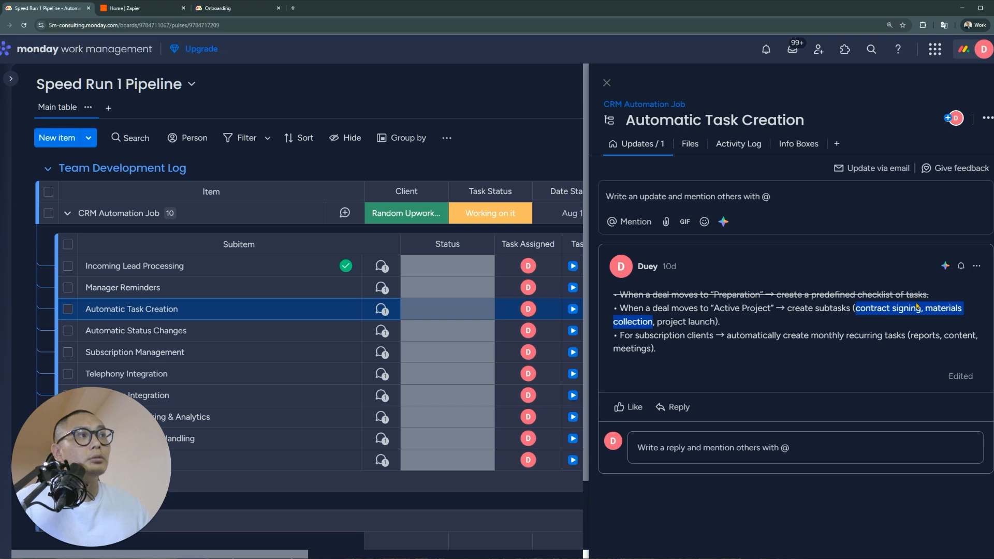
left_click_drag(657, 322, 717, 325)
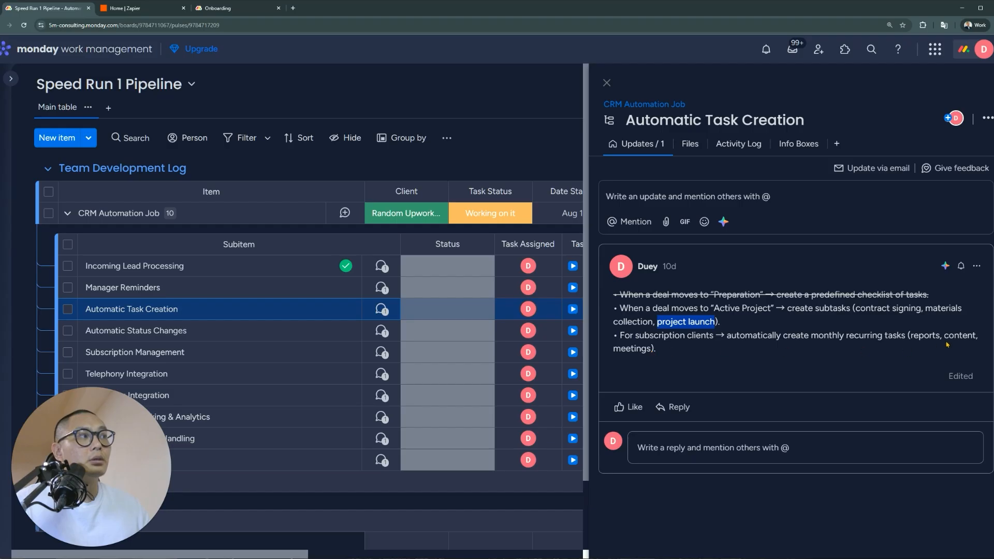
left_click_drag(976, 339, 946, 340)
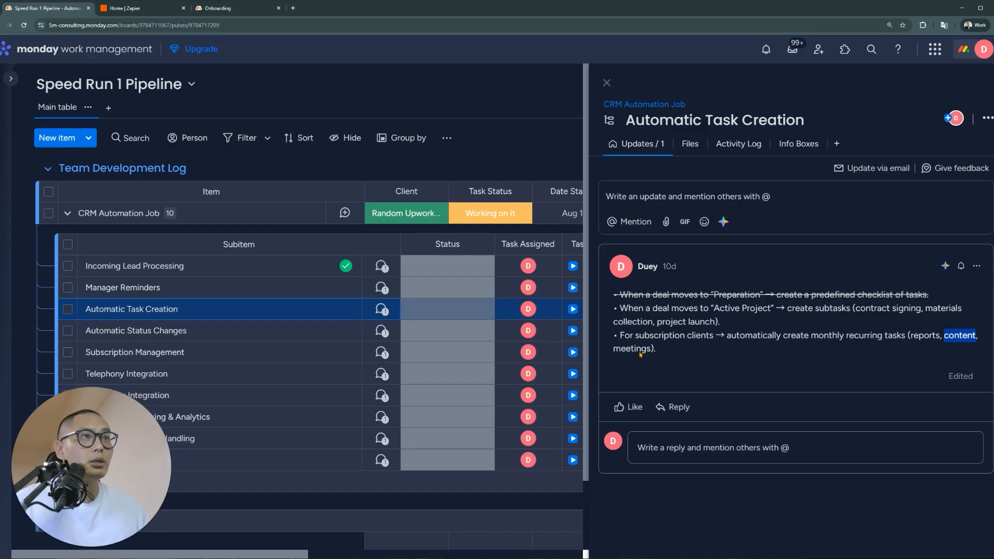
left_click(383, 331)
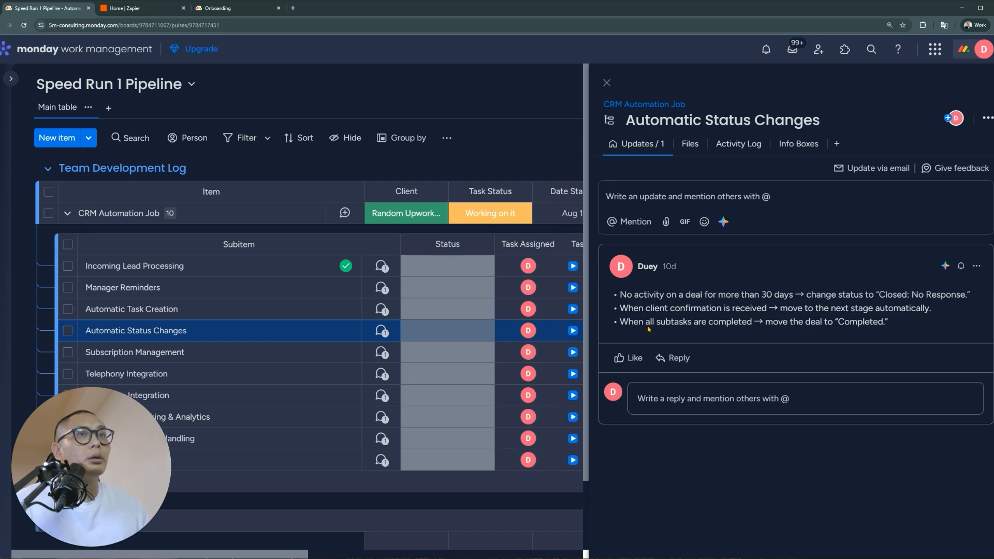
Highlight the 30-days-to-Closed: No Response, client-confirmation and all-subtasks-completed rules
left_click_drag(644, 295, 792, 299)
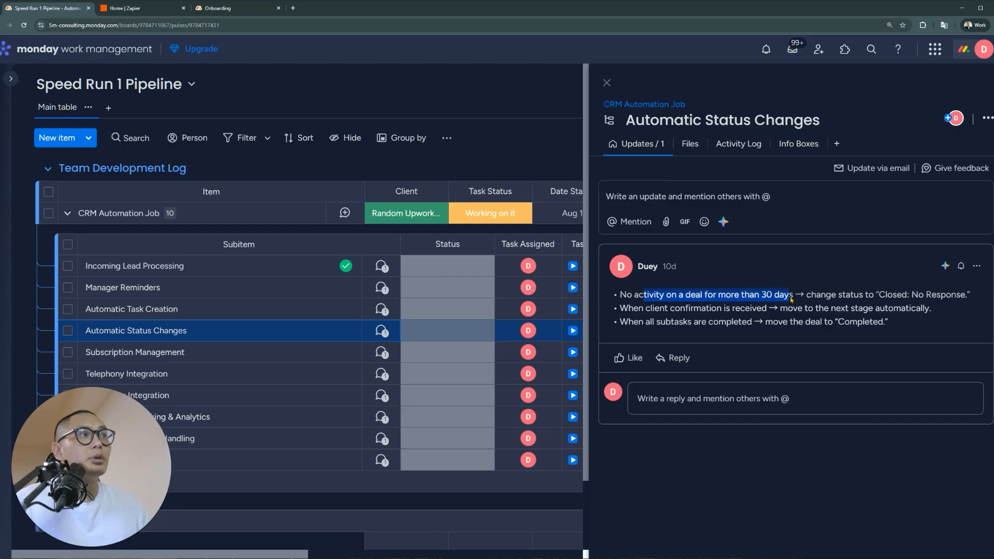
left_click(791, 300)
left_click_drag(974, 298, 623, 296)
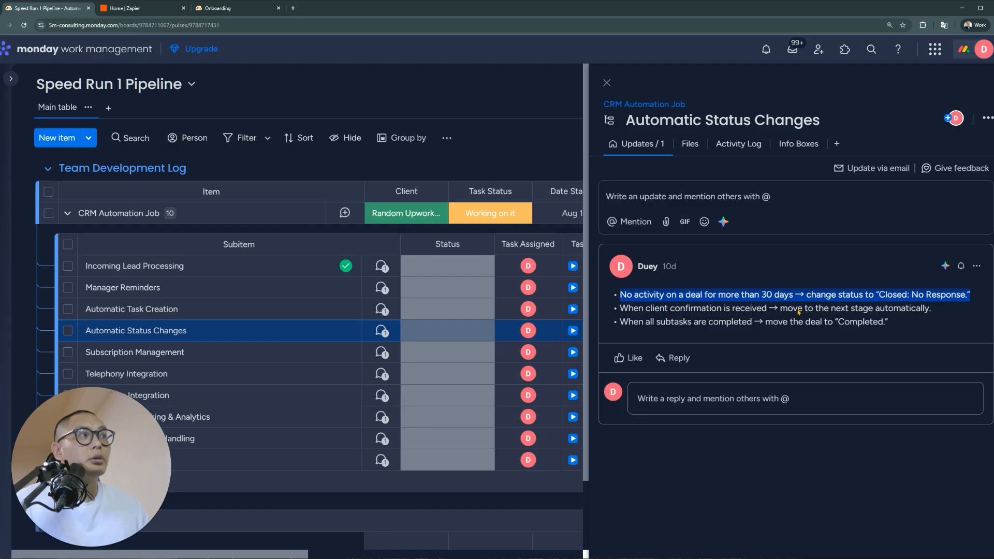
left_click_drag(951, 319, 625, 323)
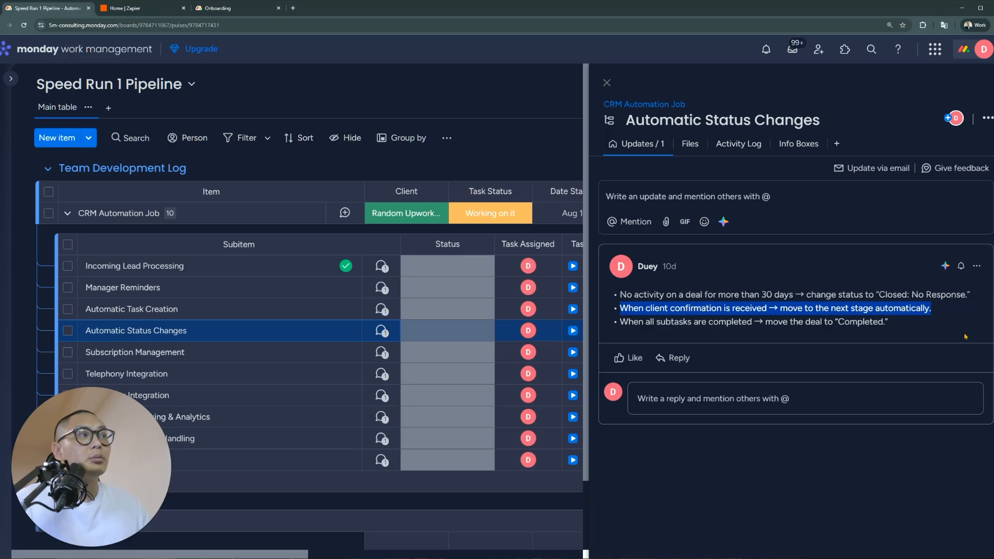
left_click_drag(906, 326, 625, 322)
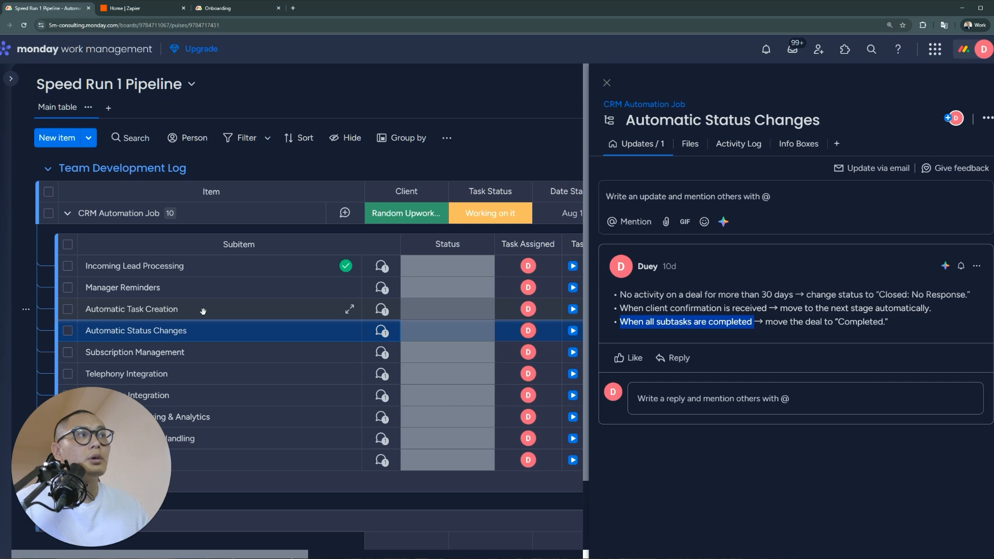
Check the Automatic Task Creation notes, then open the Telephony Integration notes
left_click(383, 310)
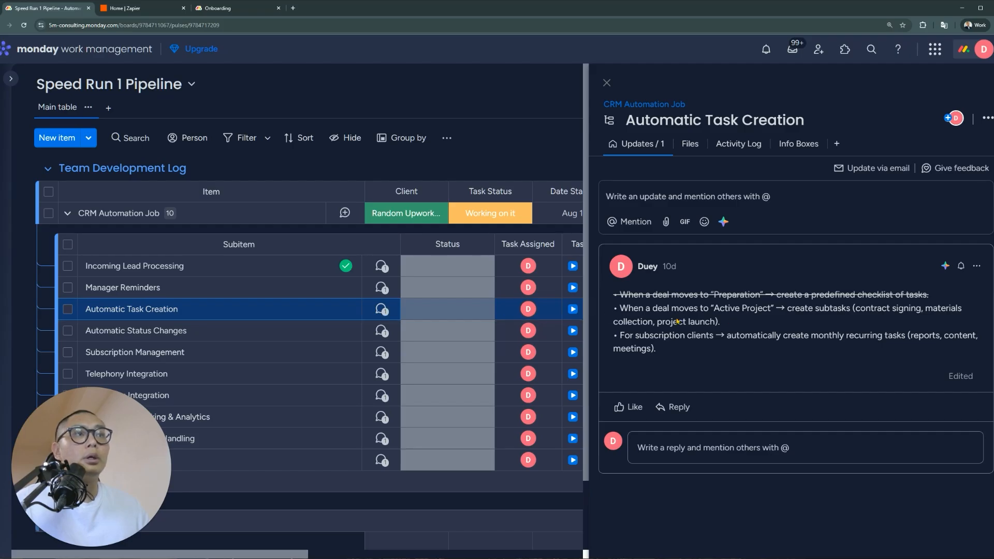
left_click(381, 373)
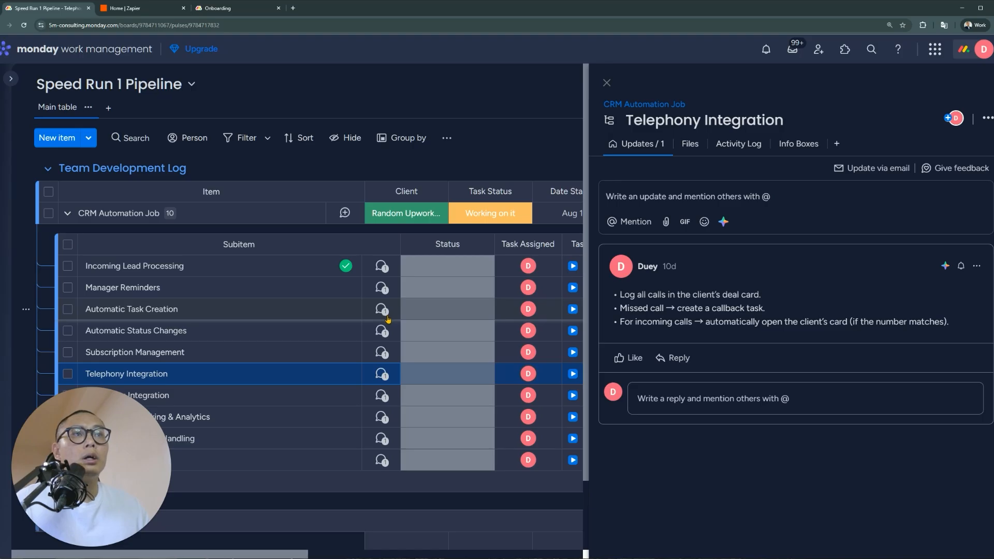
scroll(386, 313, "down", 4)
scroll(394, 318, "up", 3)
scroll(395, 321, "up", 1)
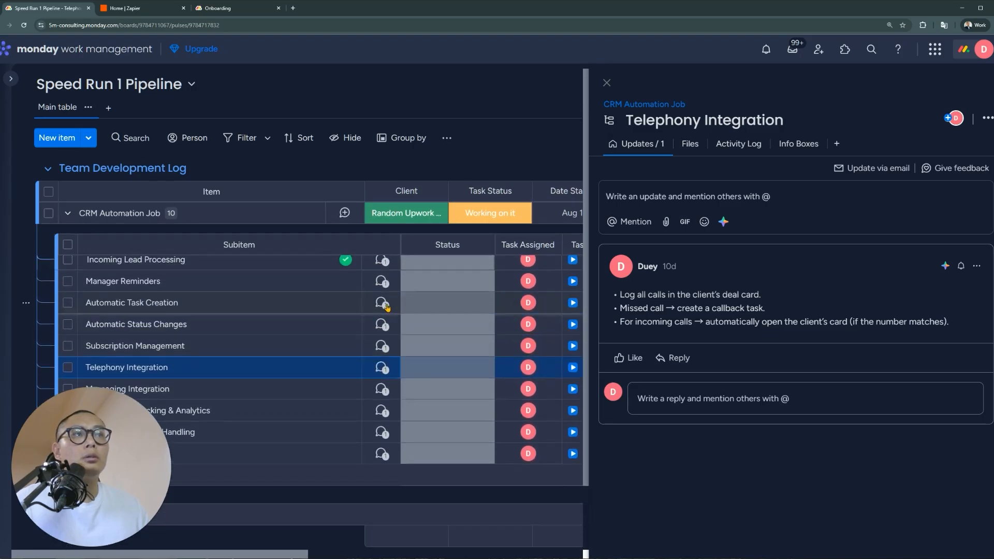
Reopen Automatic Task Creation notes, highlight 'project launch', then return to Automatic Status Changes
left_click(385, 306)
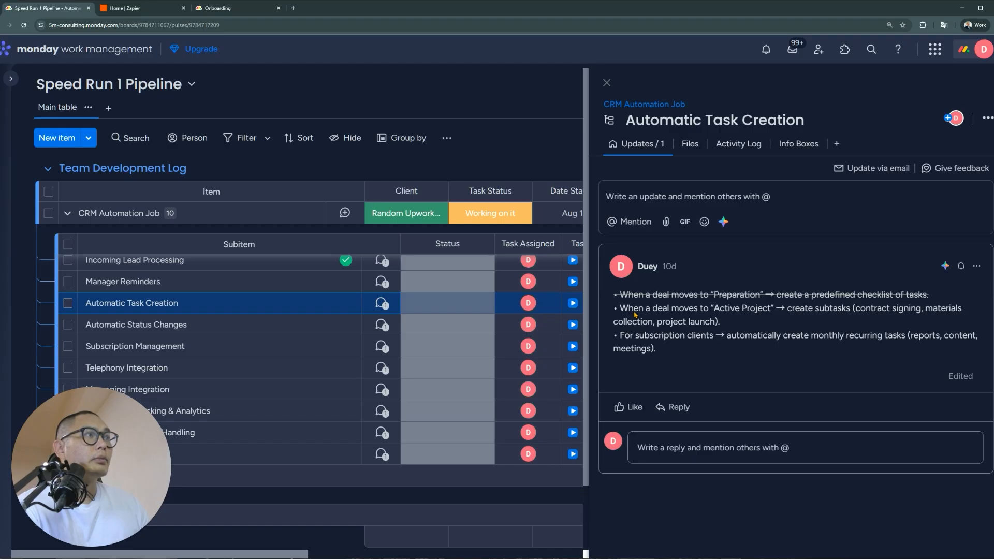
left_click_drag(717, 324, 659, 326)
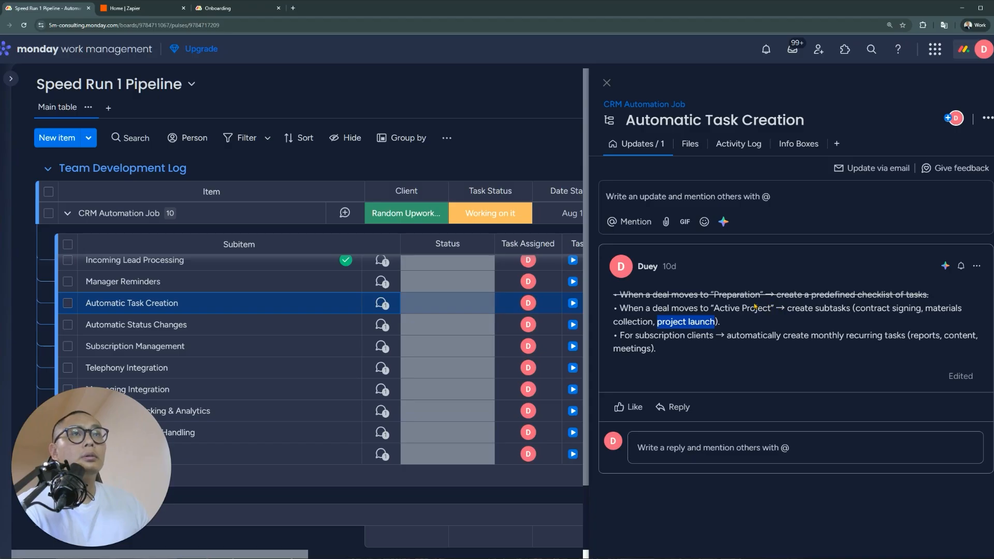
scroll(332, 321, "up", 1)
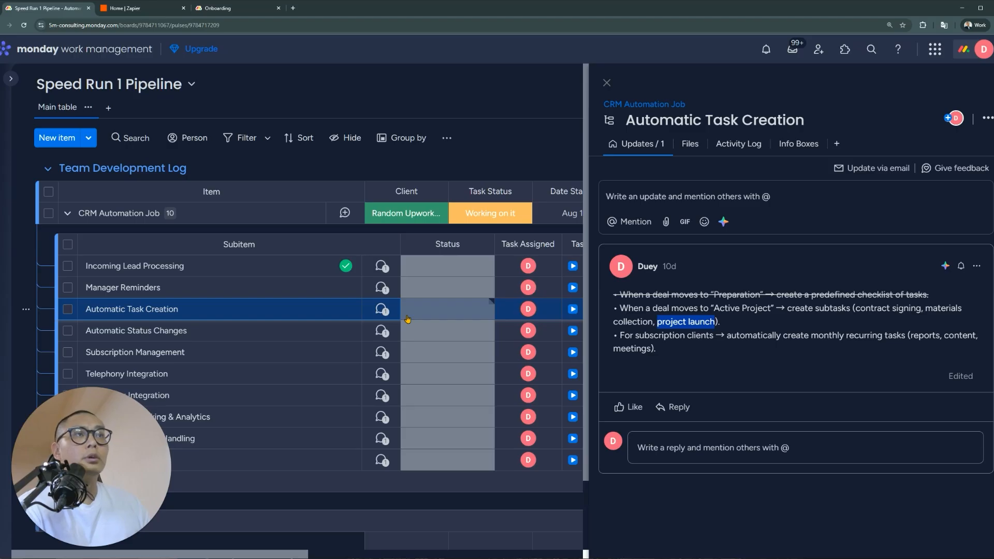
left_click(386, 333)
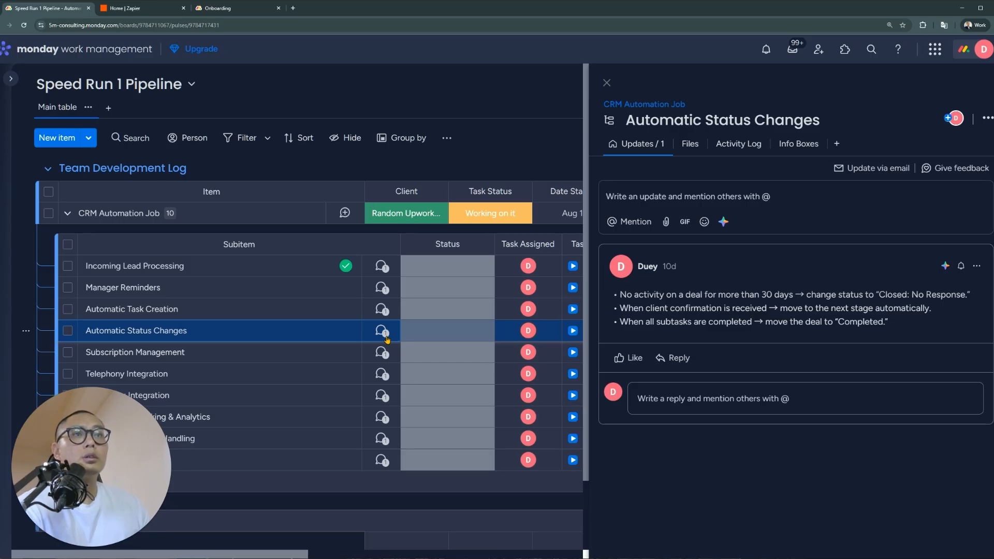
Flip through Automatic Task Creation, Automatic Status Changes and Subscription Management notes, highlighting 'subscription'
left_click(383, 311)
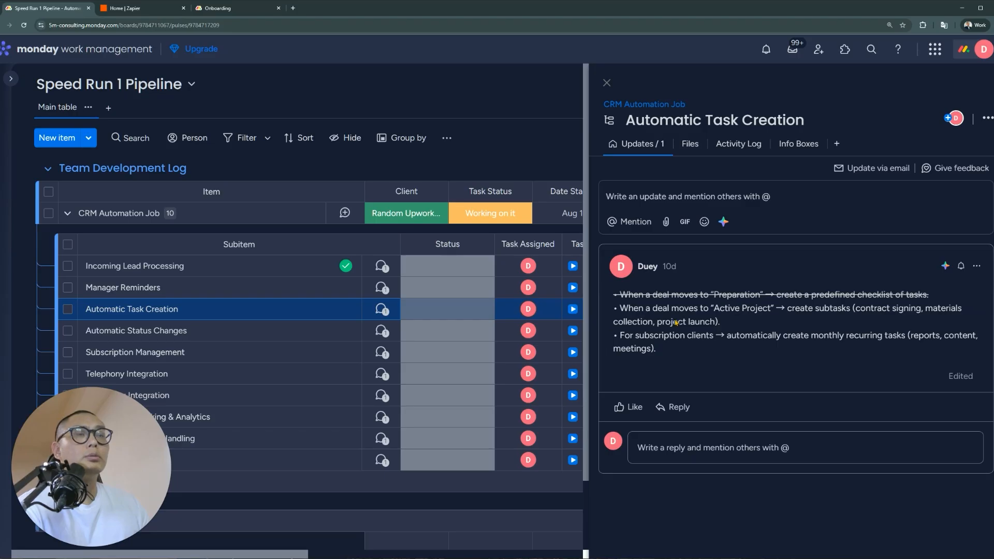
left_click(386, 336)
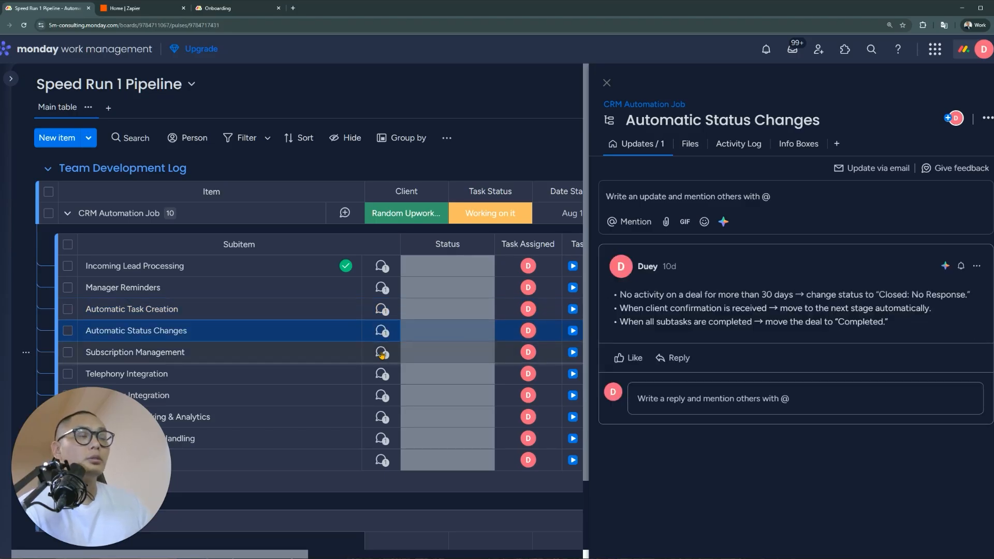
left_click(382, 354)
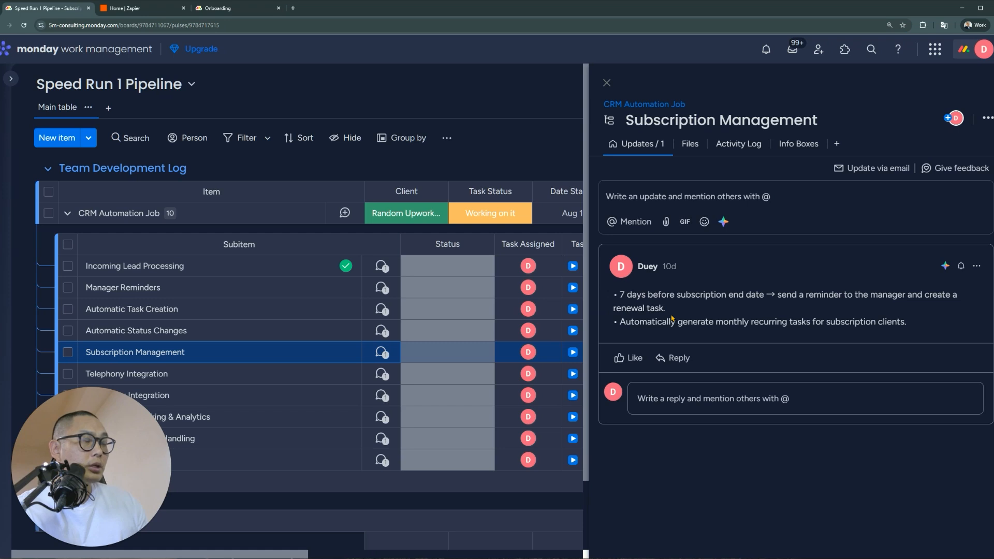
left_click_drag(676, 299, 727, 306)
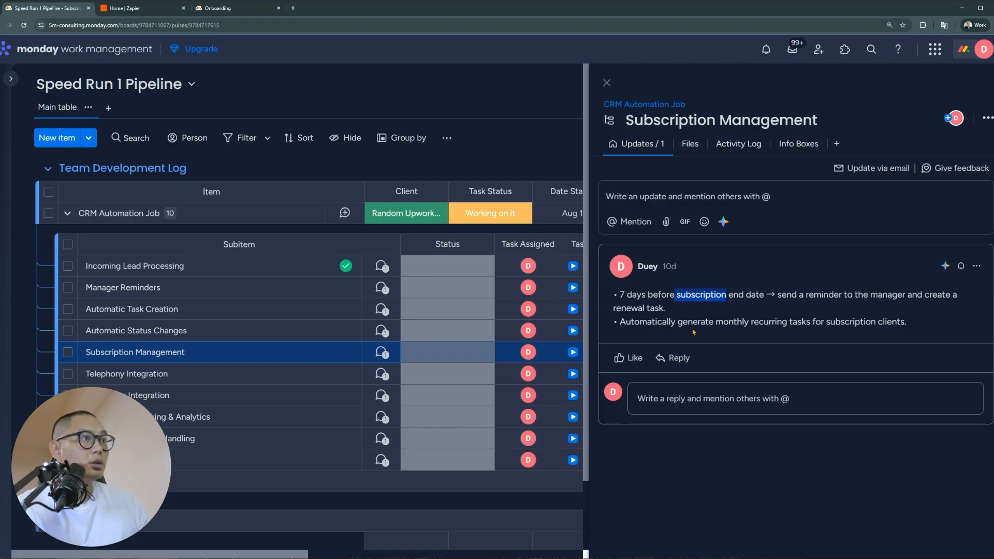
Open the Telephony, Messaging and Lead Source Tracking & Analytics notes, highlighting funnel statistics
left_click(380, 373)
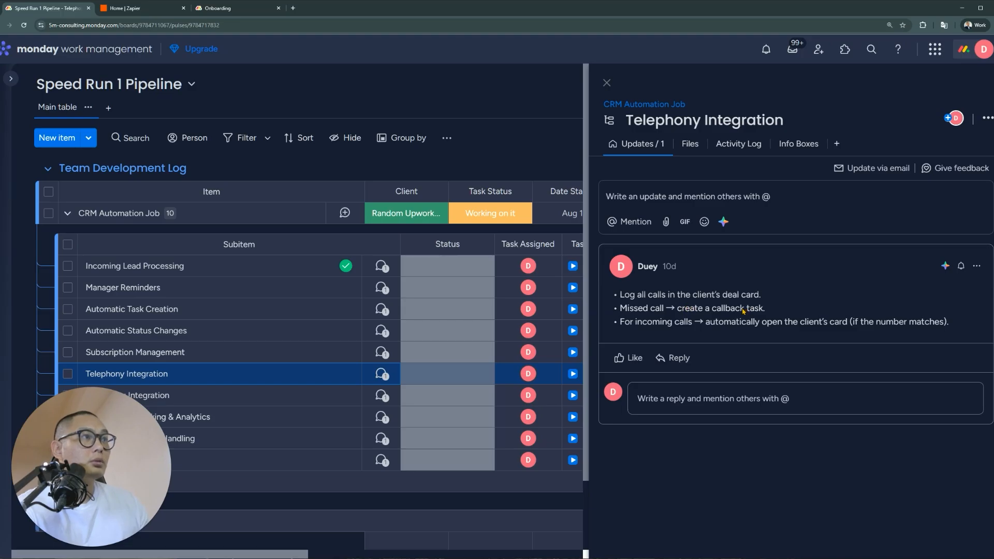
left_click(384, 396)
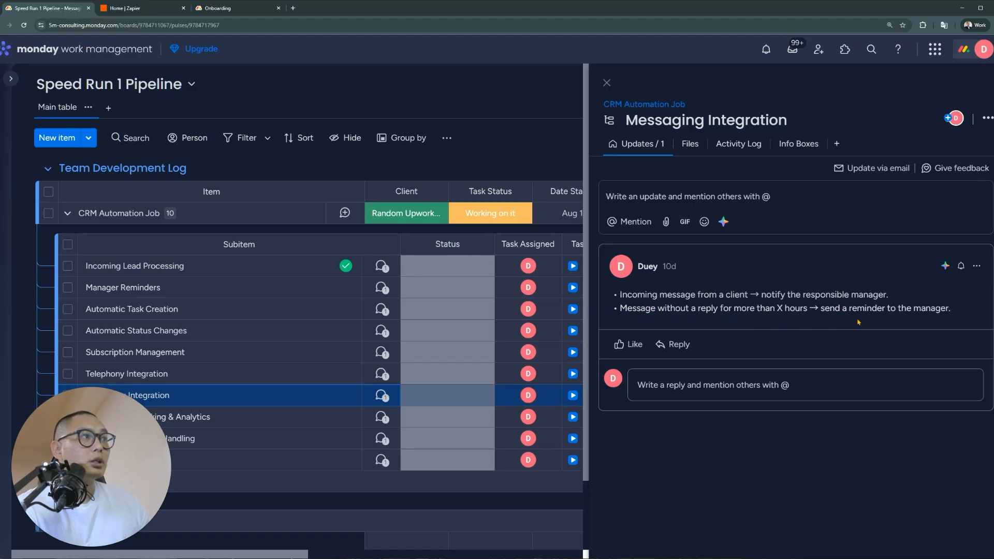
left_click(382, 417)
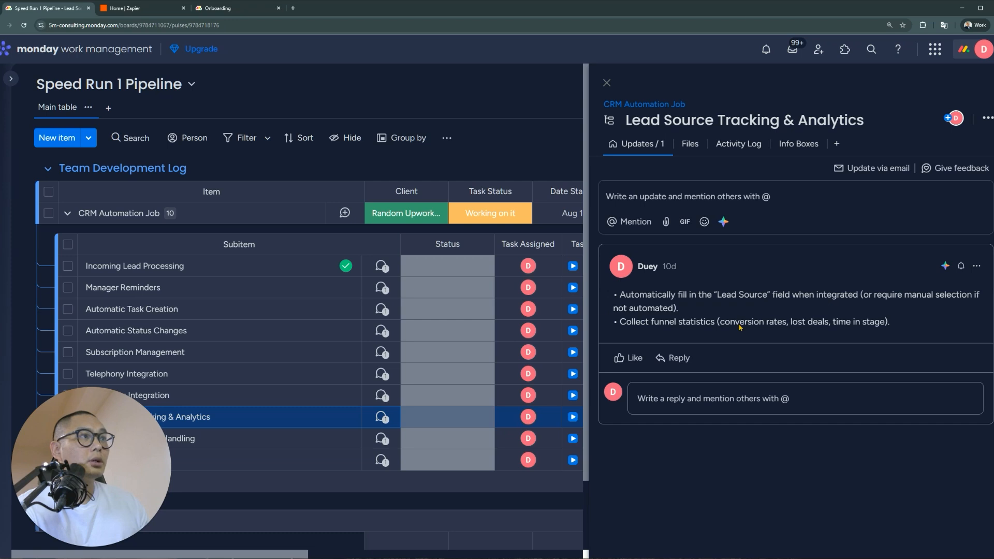
left_click_drag(715, 323, 618, 325)
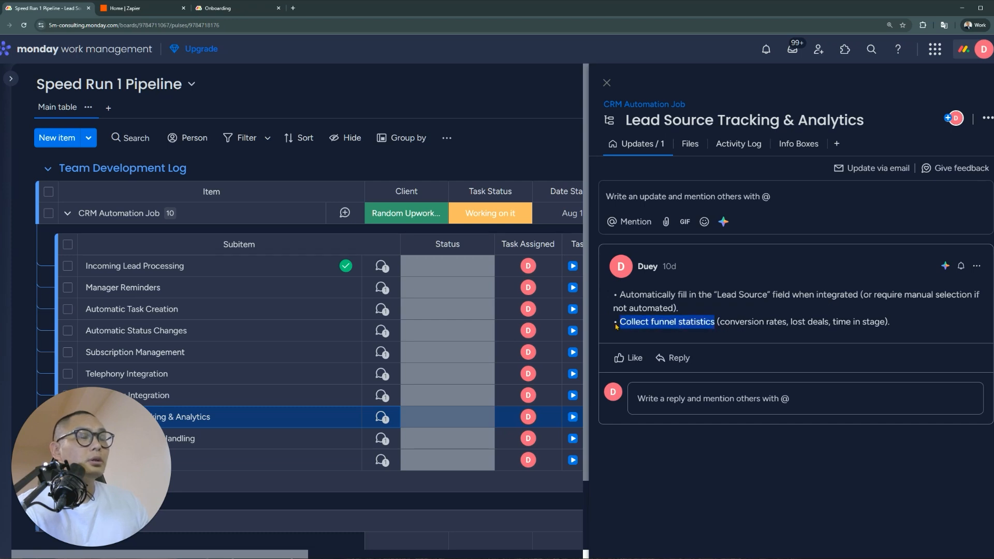
Read the VIP & Priority Client Handling notes, then the Post-Sale & Feedback notes
left_click(381, 441)
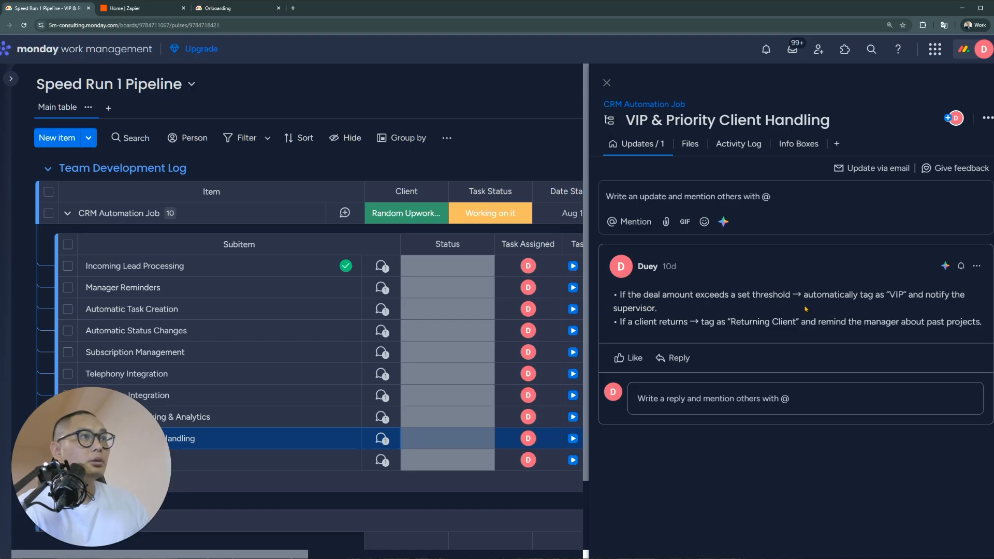
left_click(384, 462)
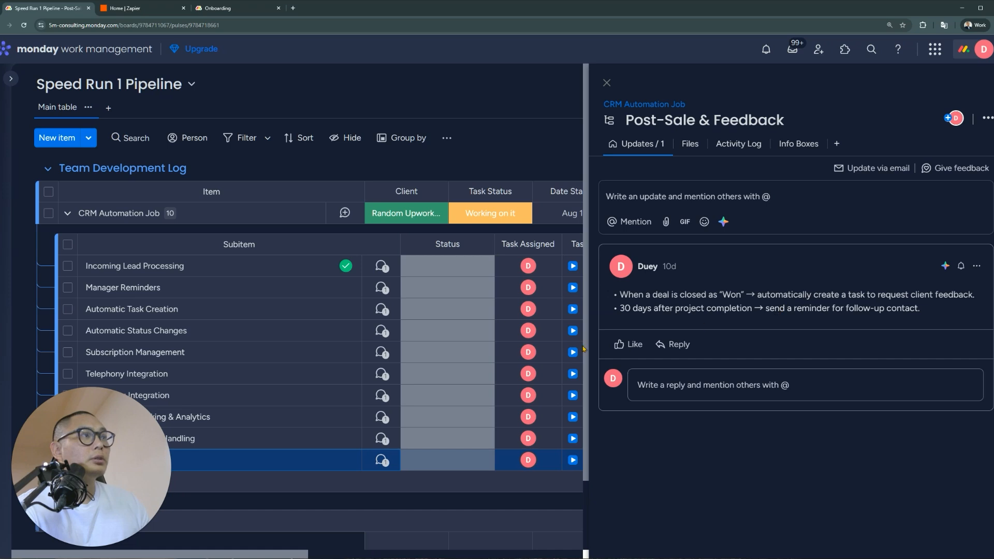
scroll(321, 389, "down", 3)
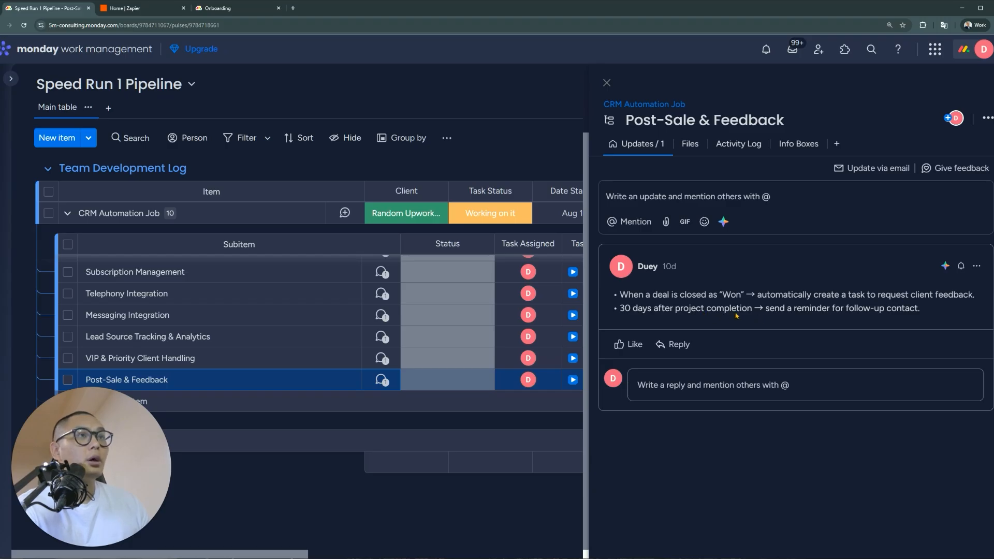
scroll(348, 406, "up", 3)
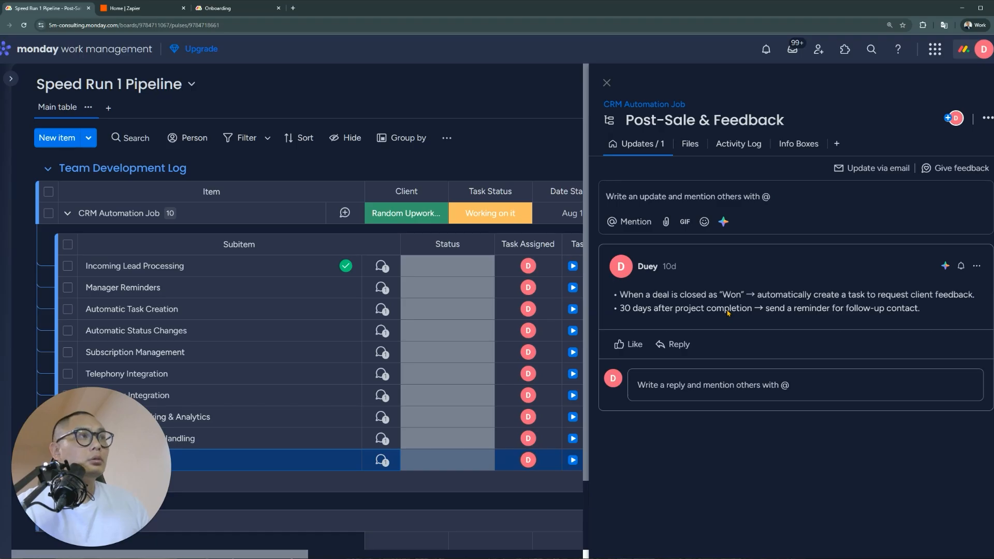
Review the Manager Reminders and Automatic Task Creation updates, then return to the Onboarding board tab
left_click(382, 288)
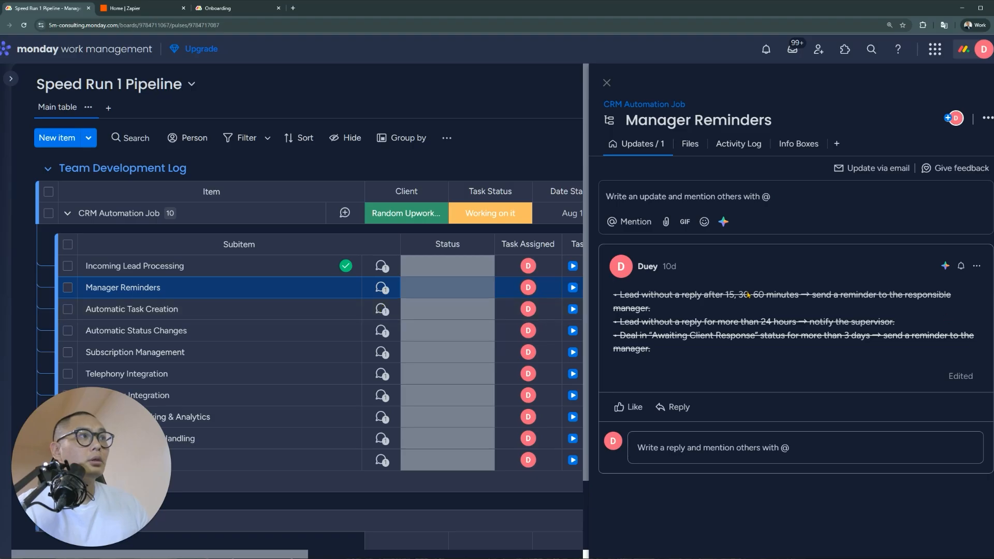
left_click(391, 311)
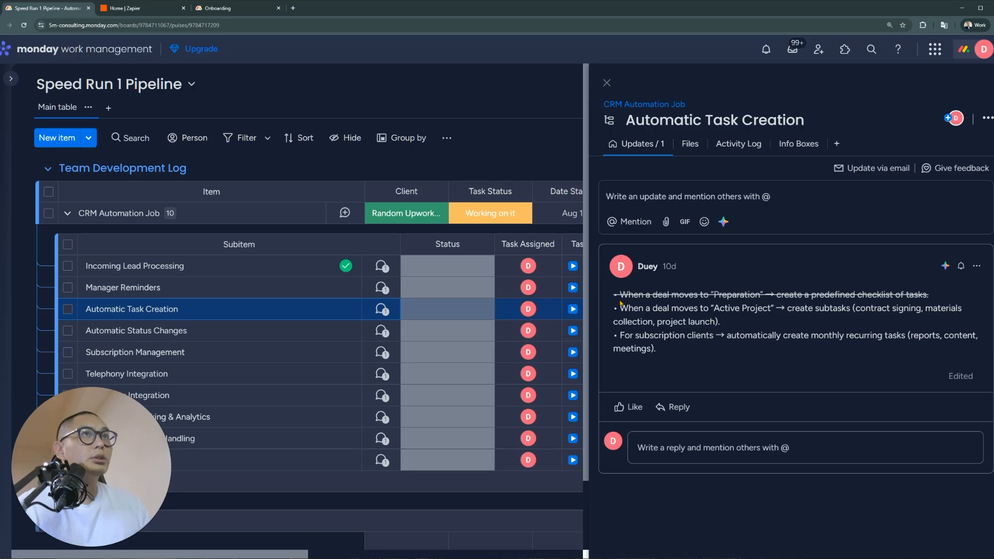
left_click_drag(846, 308, 762, 308)
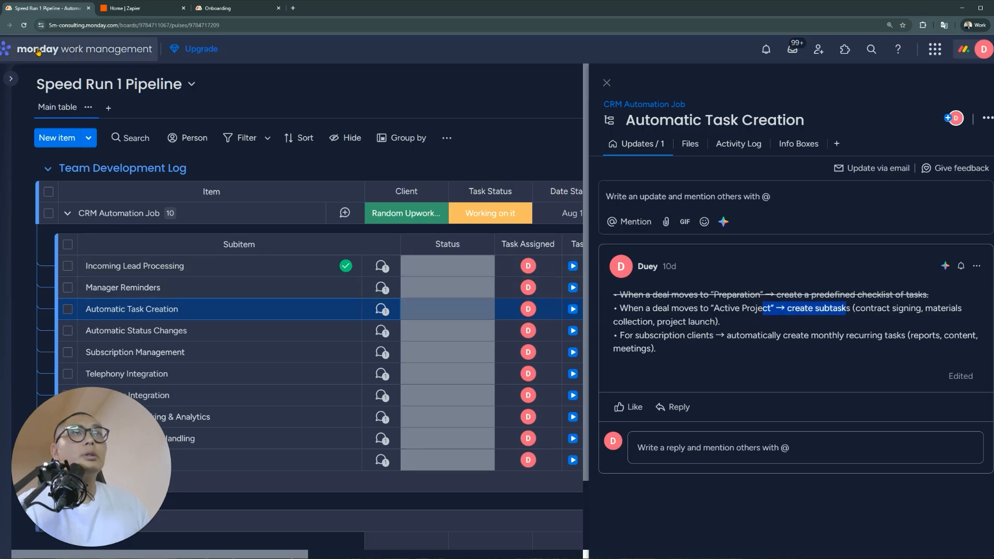
left_click(132, 10)
left_click(226, 8)
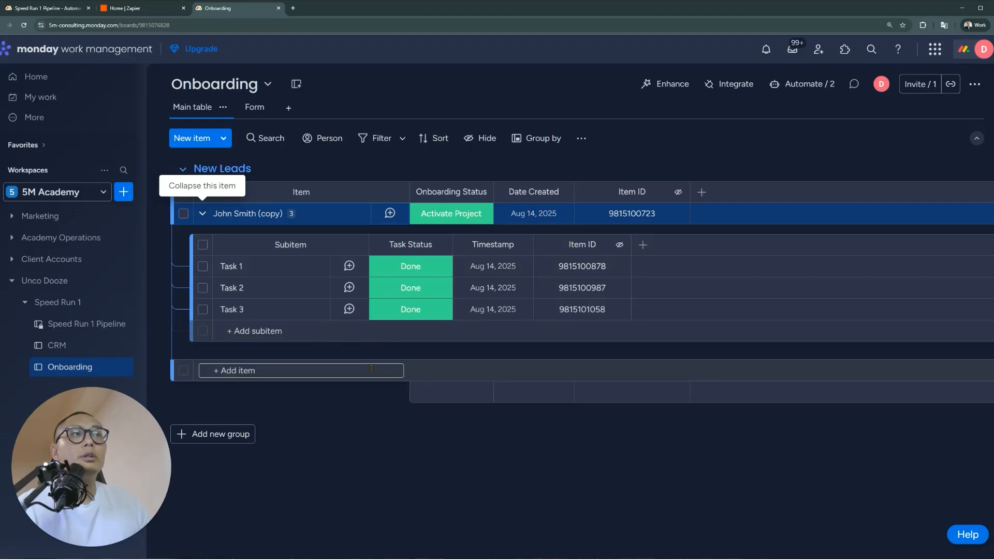
left_click(44, 8)
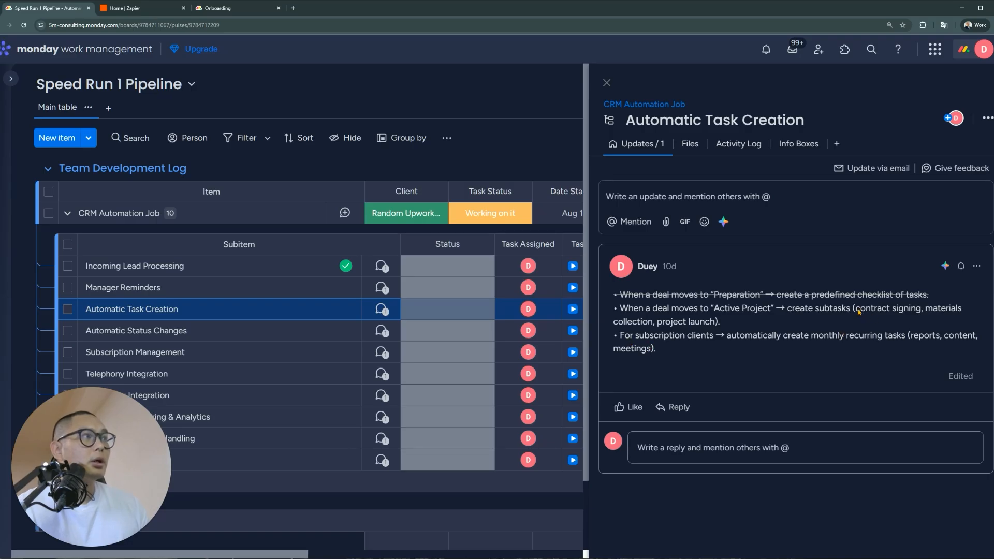
left_click_drag(857, 312, 921, 313)
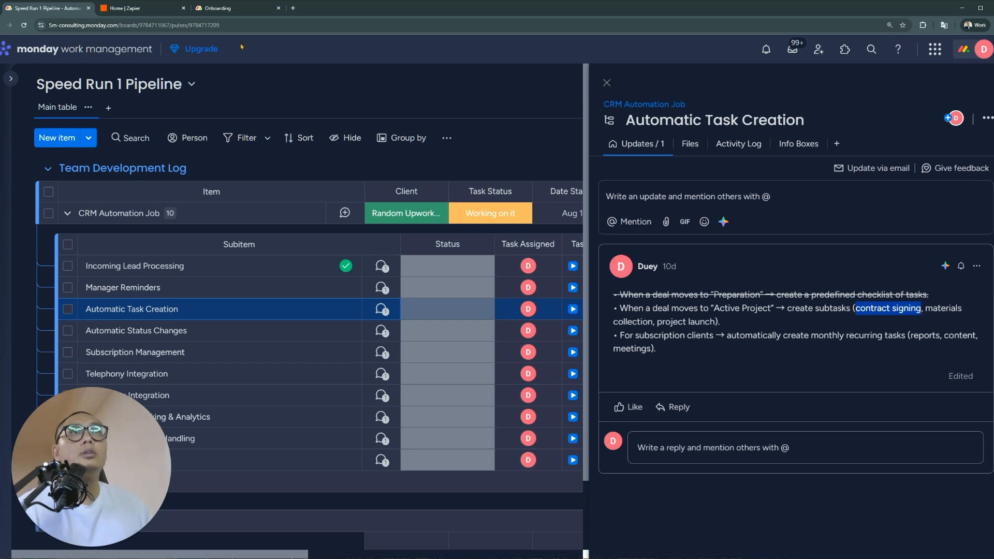
left_click(252, 17)
left_click(411, 266)
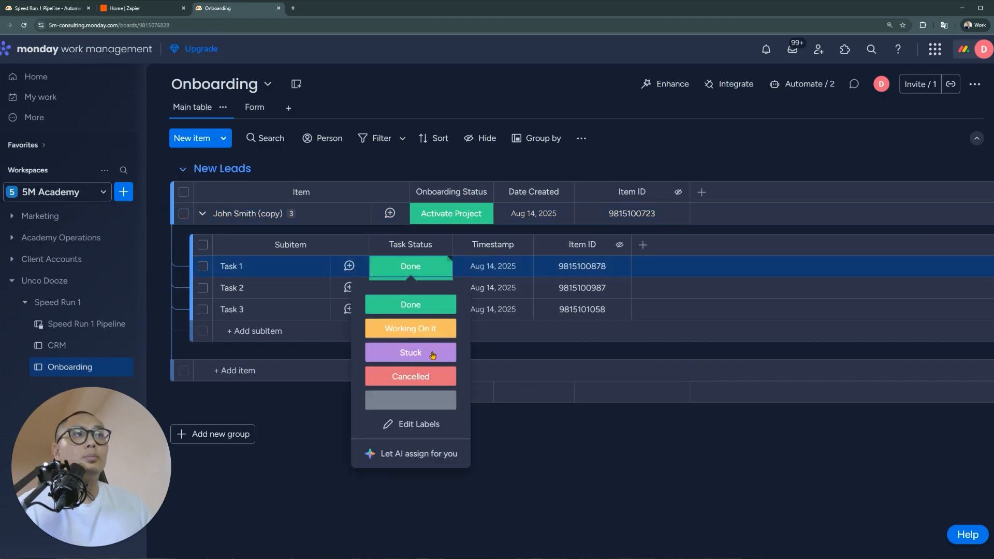
left_click(49, 12)
left_click_drag(922, 312, 857, 314)
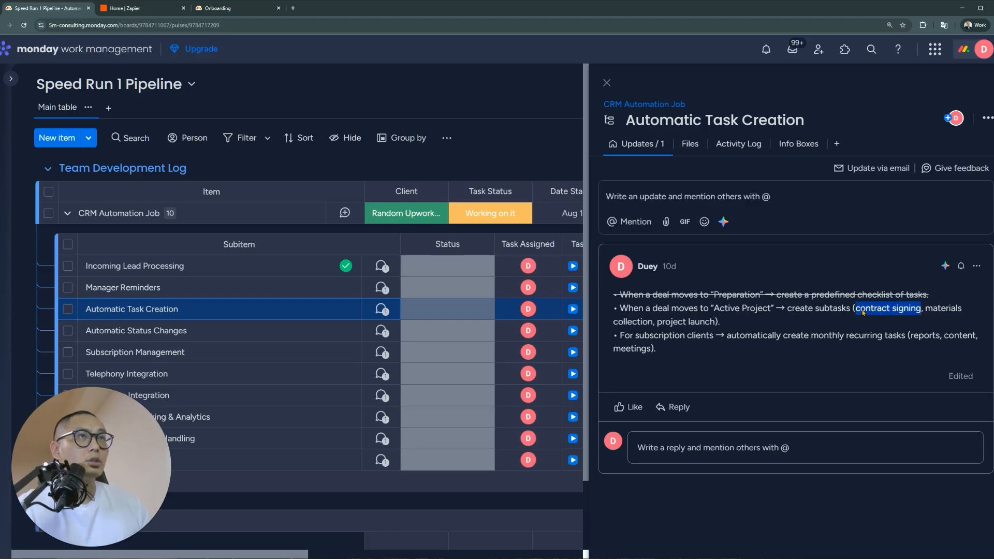
left_click(217, 8)
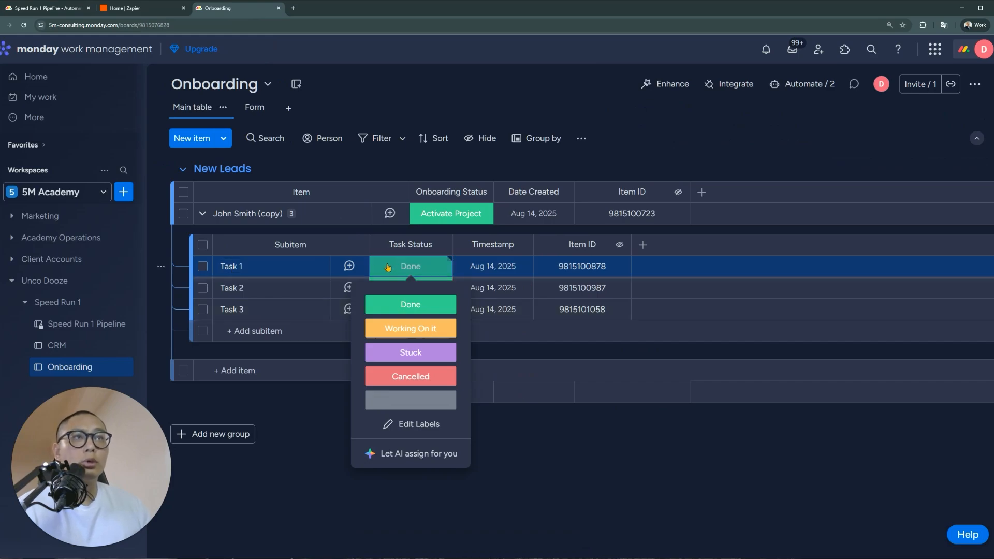
left_click(67, 9)
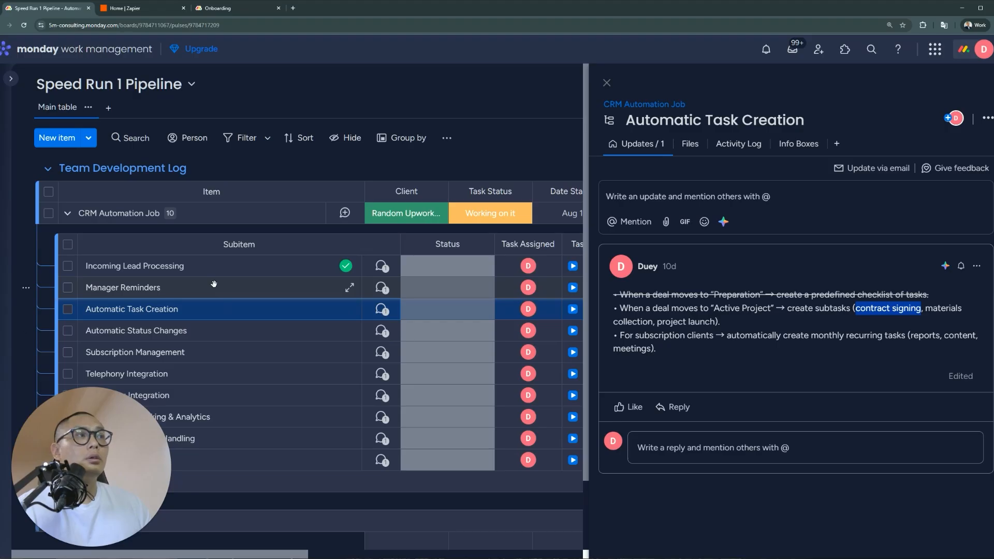
left_click(317, 288)
left_click(324, 308)
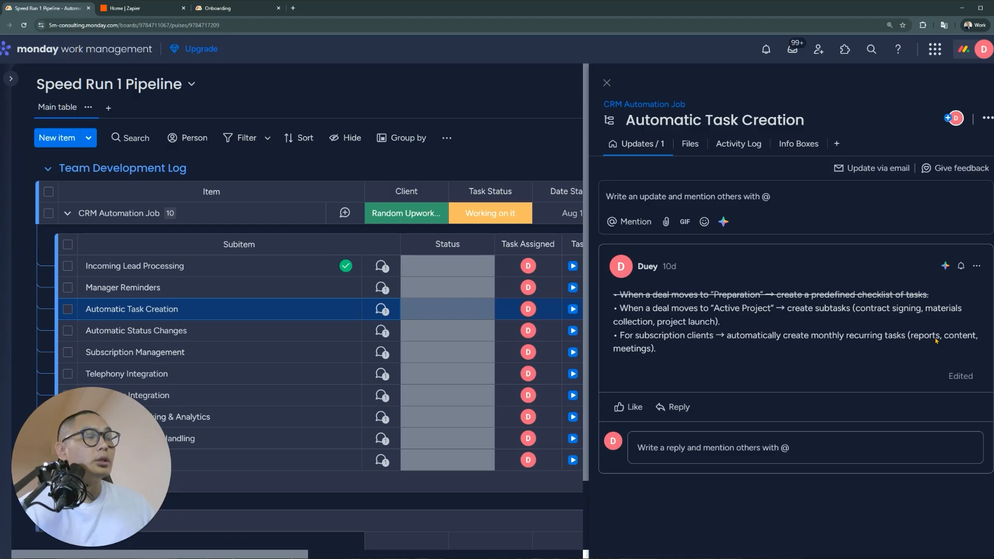
left_click_drag(680, 353, 621, 337)
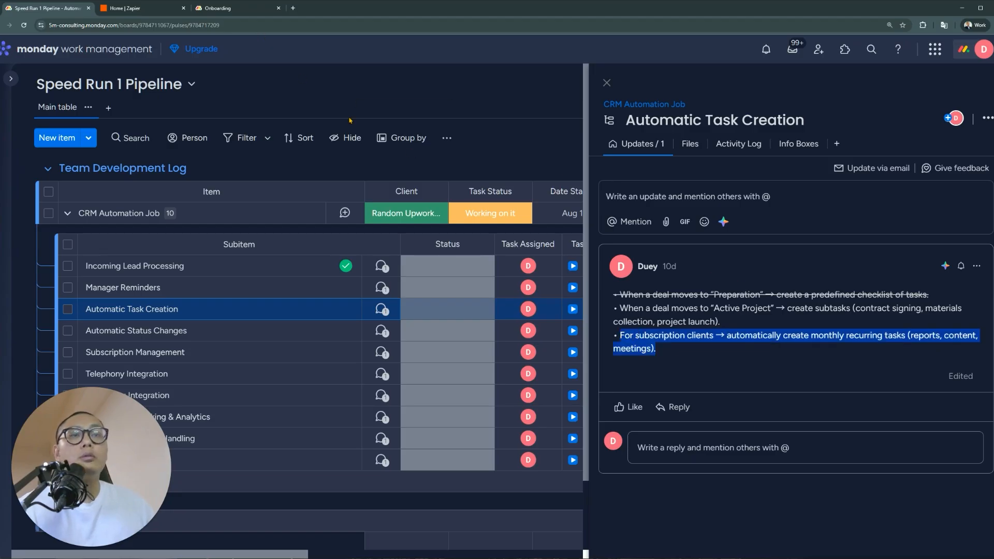
left_click(223, 10)
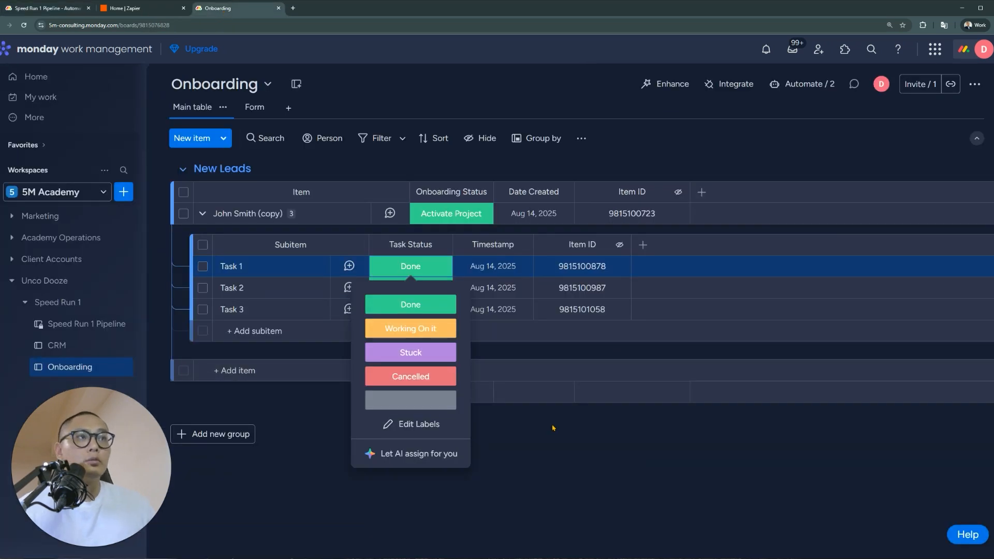
left_click(968, 558)
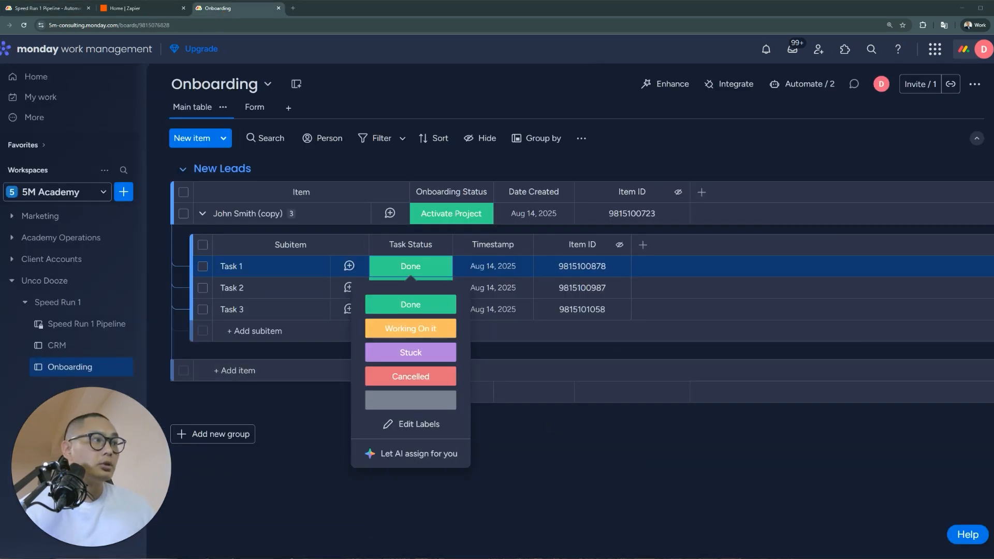
left_click(671, 449)
left_click(517, 421)
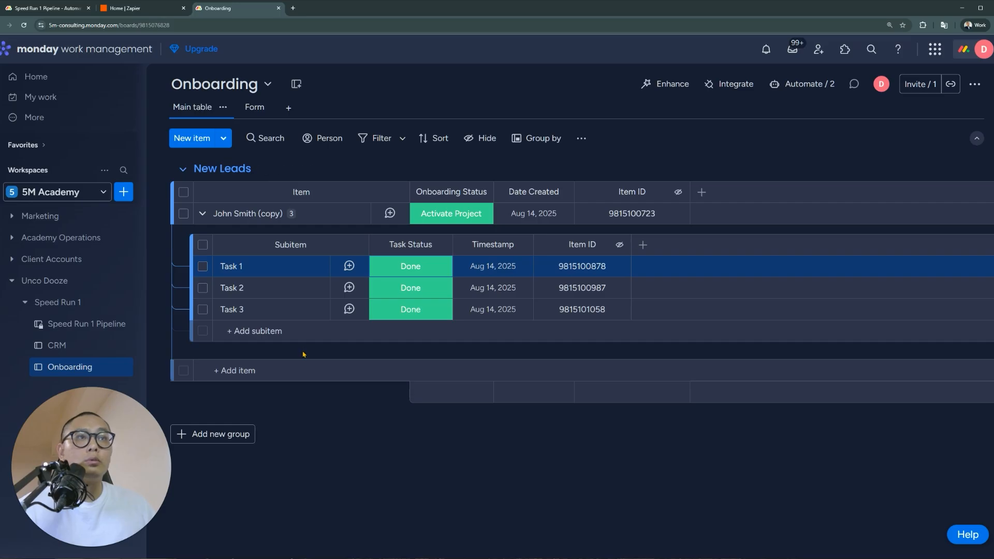
left_click(266, 371)
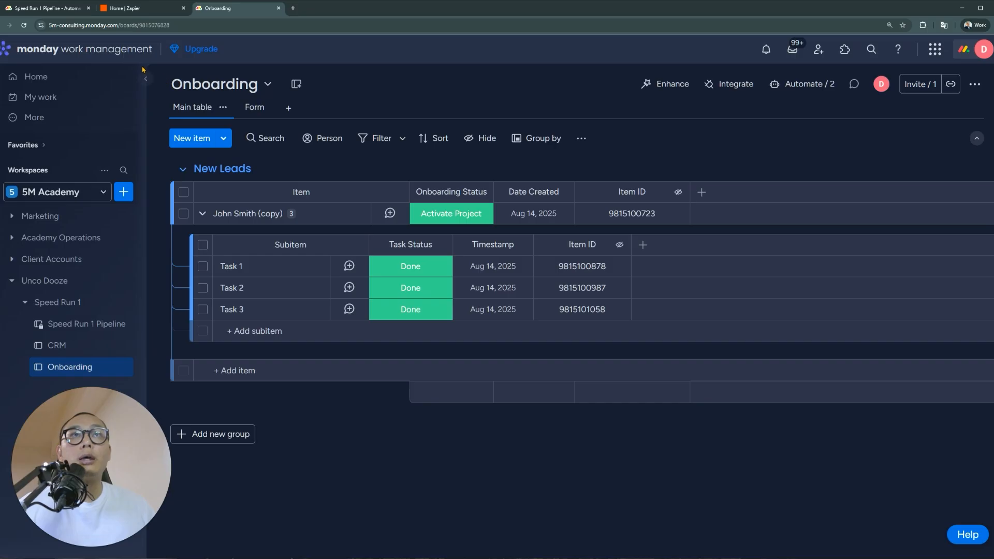
left_click(51, 8)
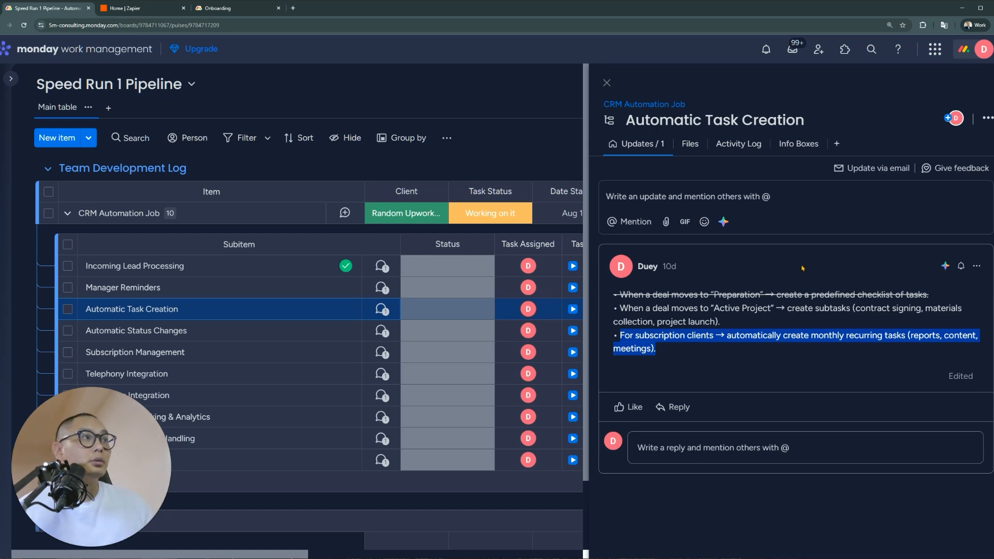
Clear the update's text selection and go back to the Onboarding board tab
left_click(698, 355)
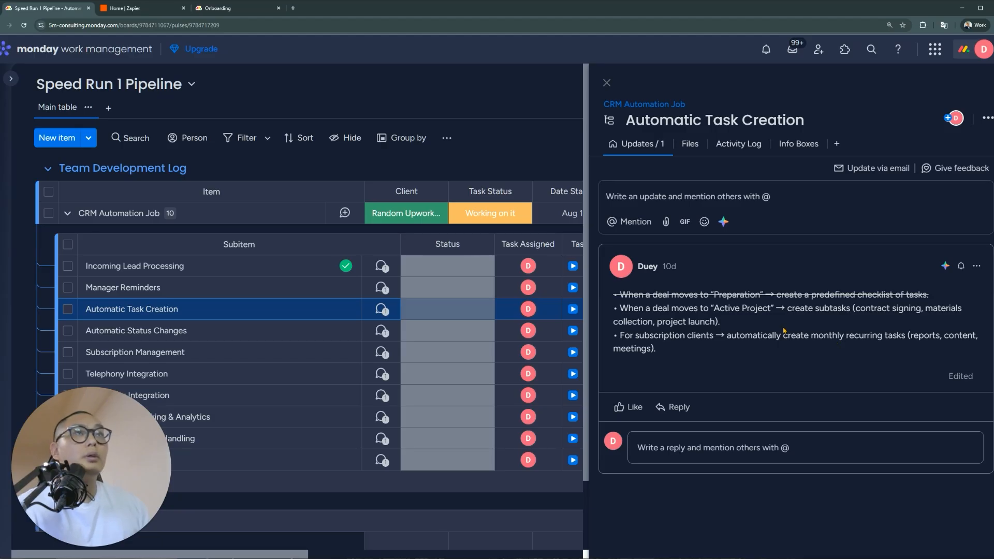
left_click(223, 8)
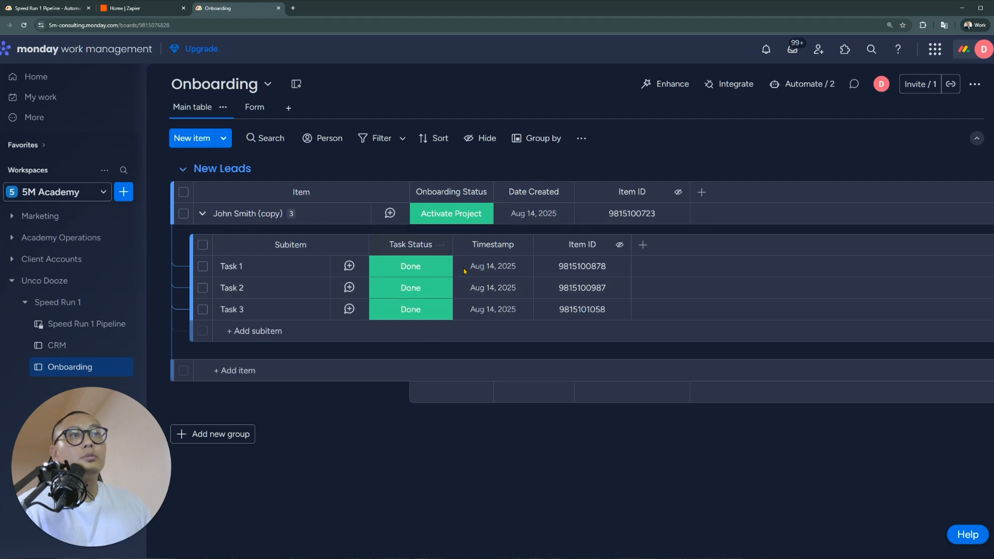
left_click(89, 346)
left_click(68, 374)
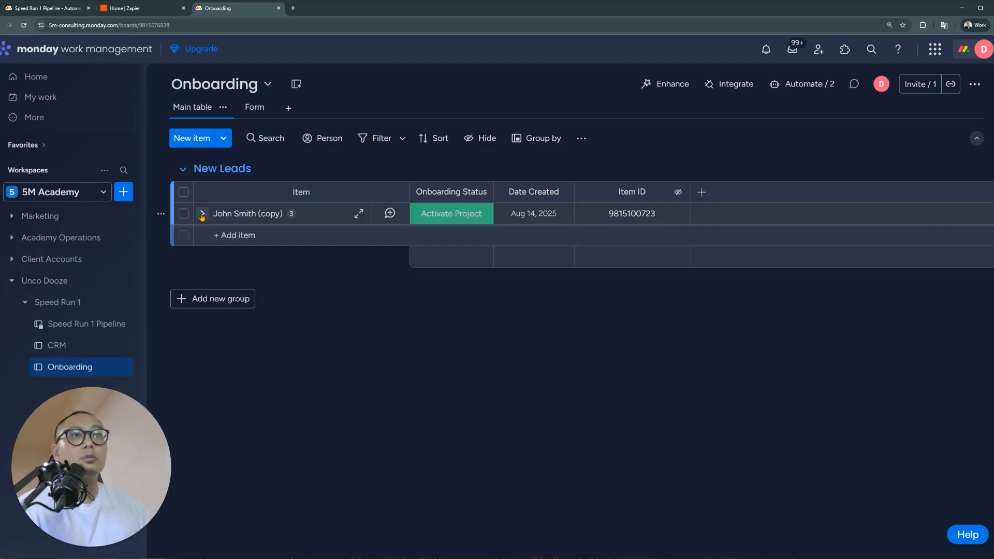
left_click(202, 213)
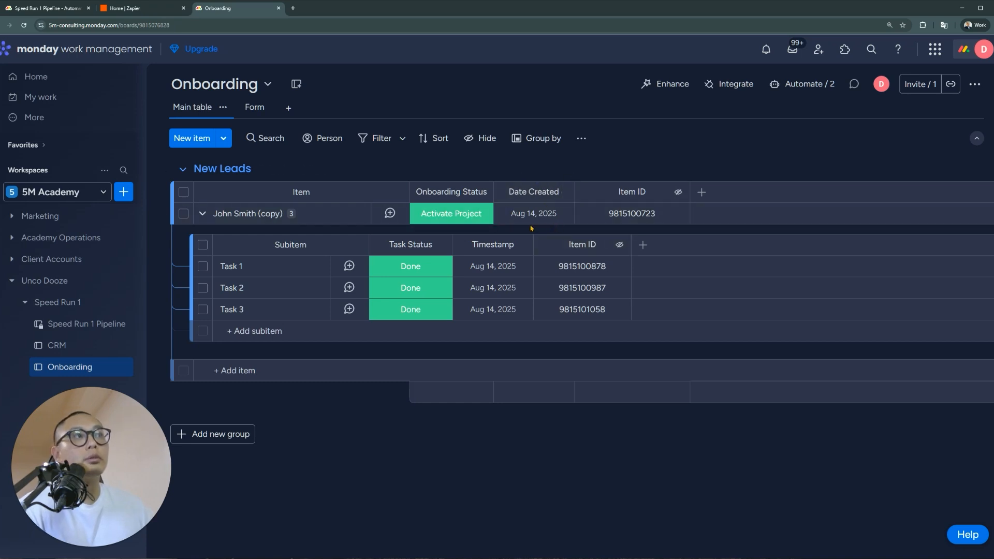
On Speed Run 1 Pipeline, mark the update's Active Project bullet SKIPPED and strike it through
left_click(44, 8)
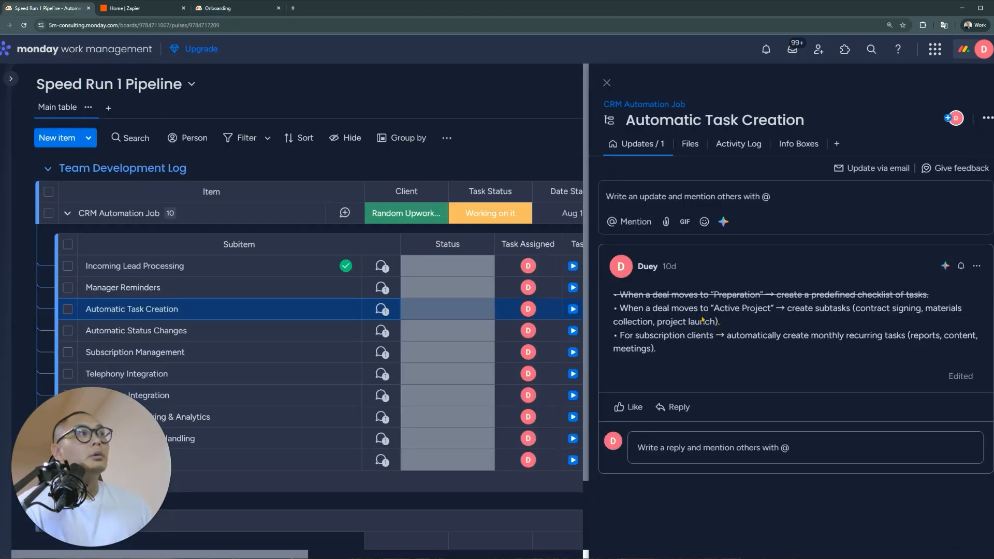
left_click(976, 265)
left_click(954, 291)
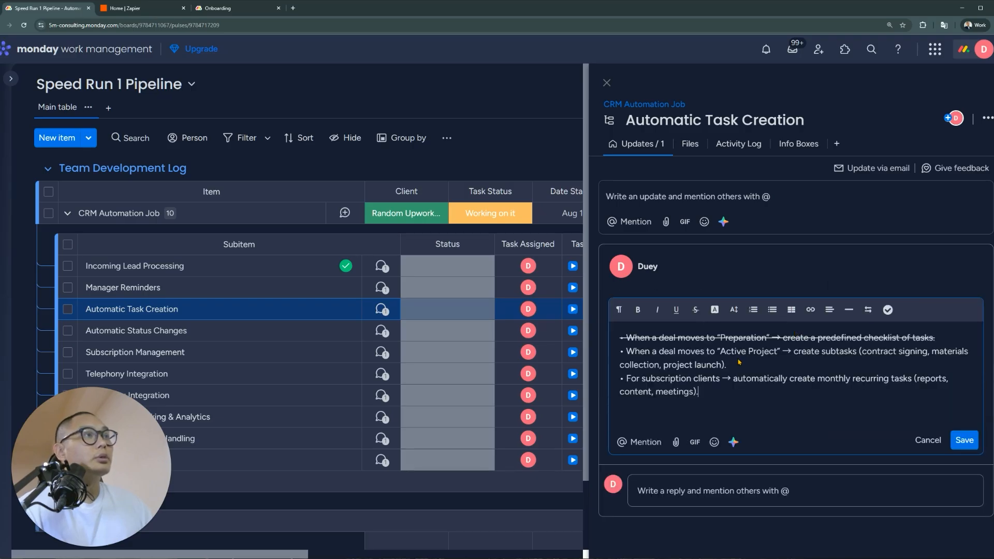
mouse_move(738, 368)
left_mouse_down()
mouse_move(718, 370)
mouse_move(751, 370)
left_mouse_up()
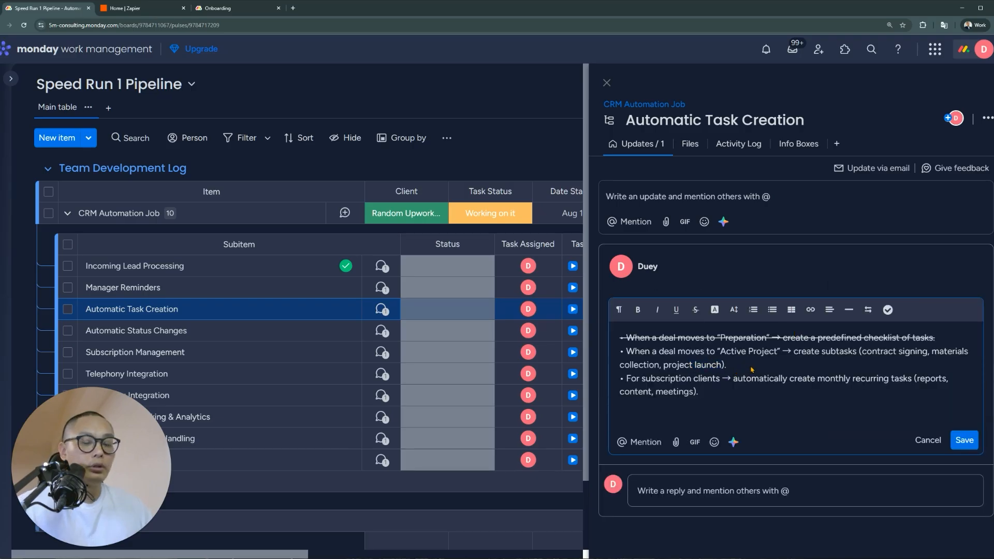
type("SKIPPED")
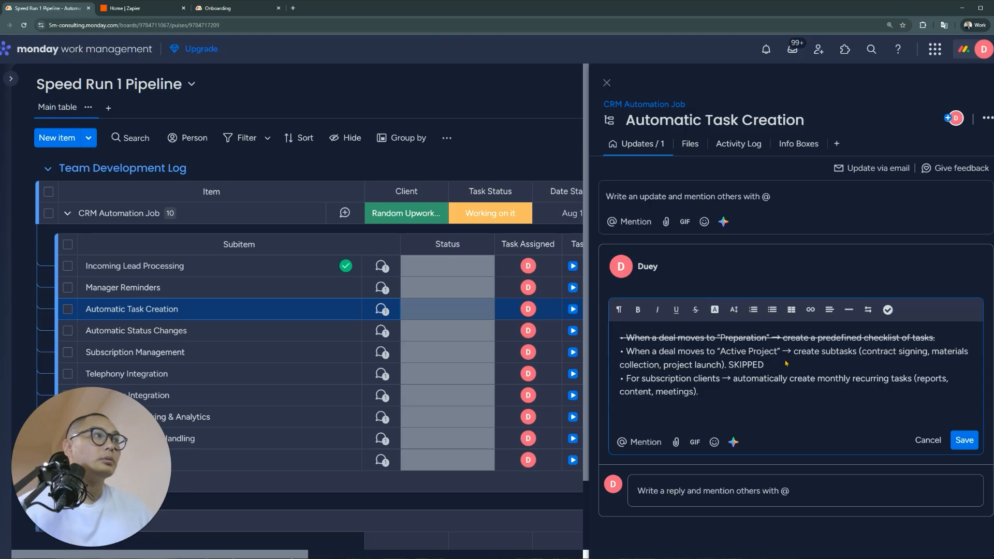
left_click_drag(764, 366, 614, 358)
left_click(695, 309)
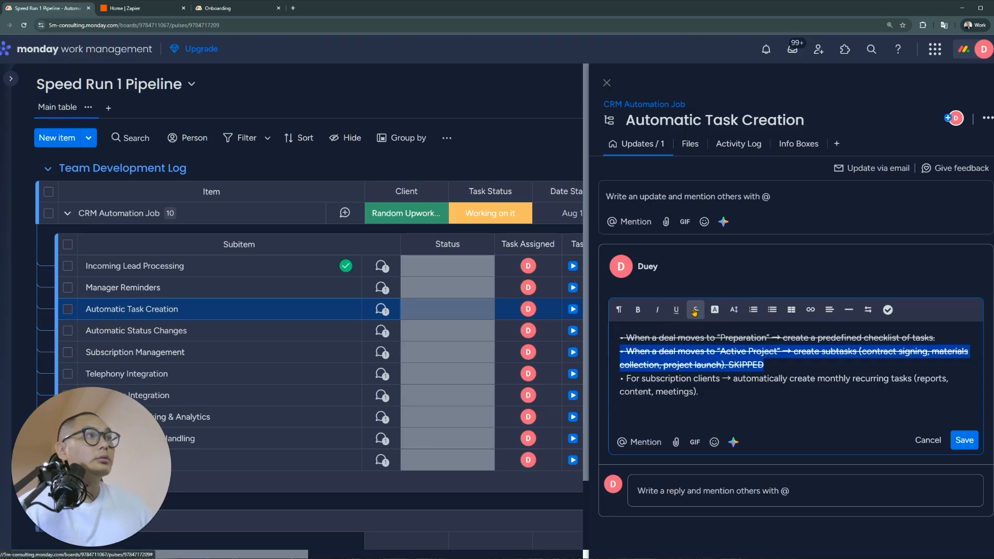
Open the Incoming Lead Processing subitem's updates
left_click(755, 396)
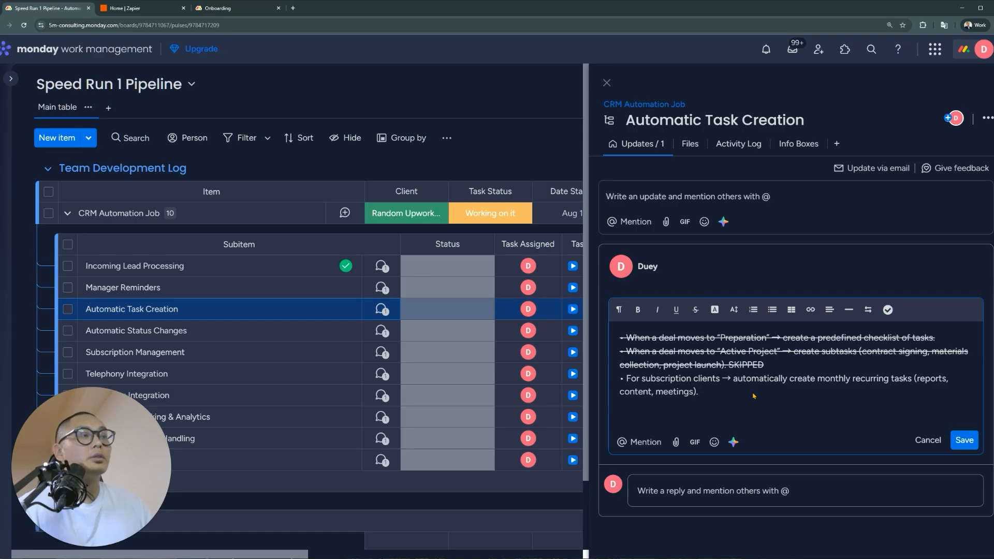
left_click_drag(722, 380, 644, 382)
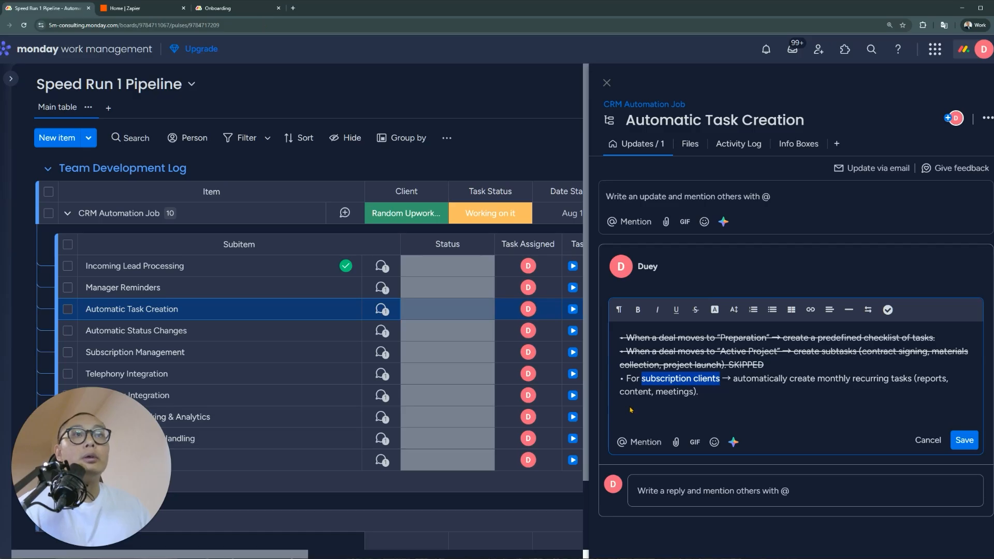
left_click(382, 267)
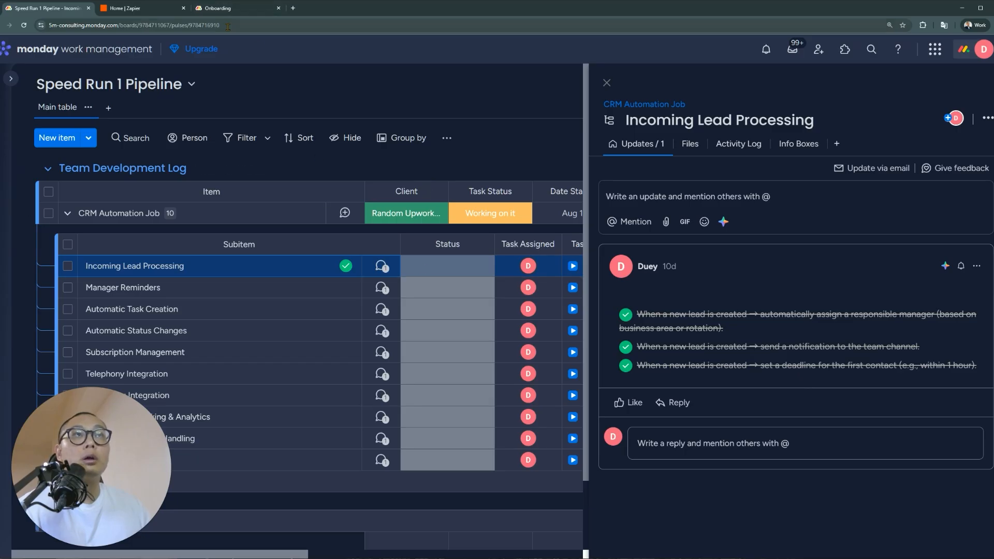
In Automatic Task Creation's update, append SKIPPED to the Active Project bullet, strike it through, and save
left_click(382, 310)
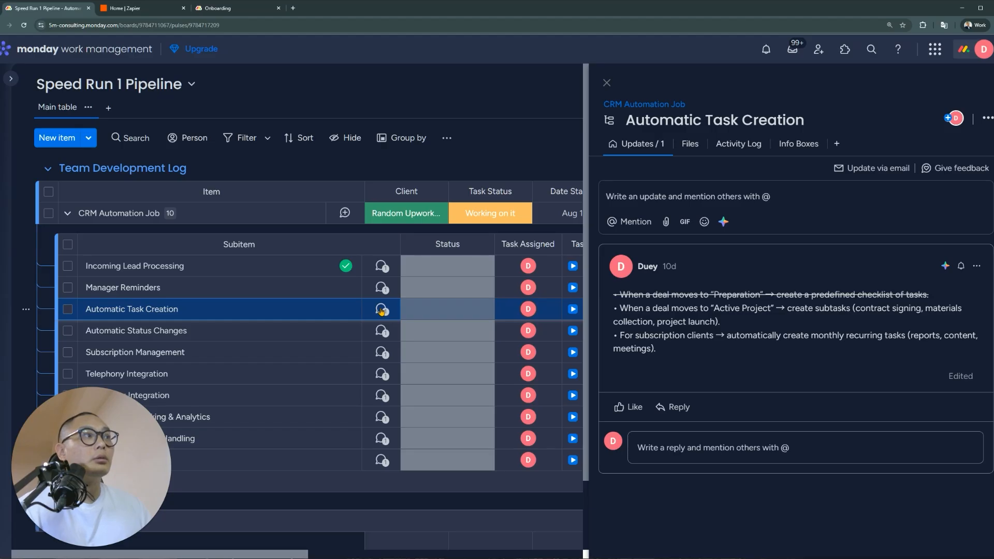
left_click(976, 266)
left_click(943, 291)
left_click(717, 364)
type("SKIPPED")
left_click_drag(765, 365, 621, 356)
left_click(696, 310)
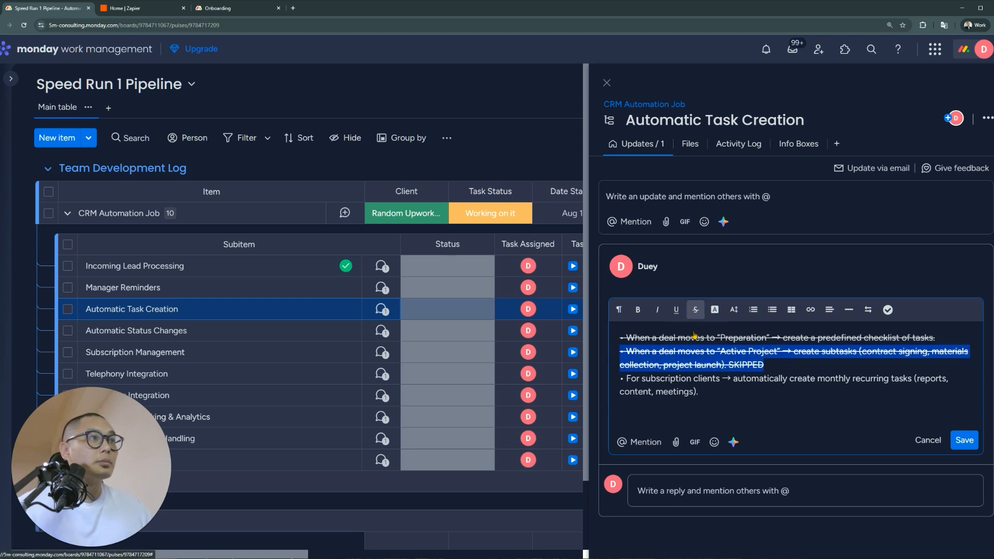
left_click(718, 391)
left_click(964, 440)
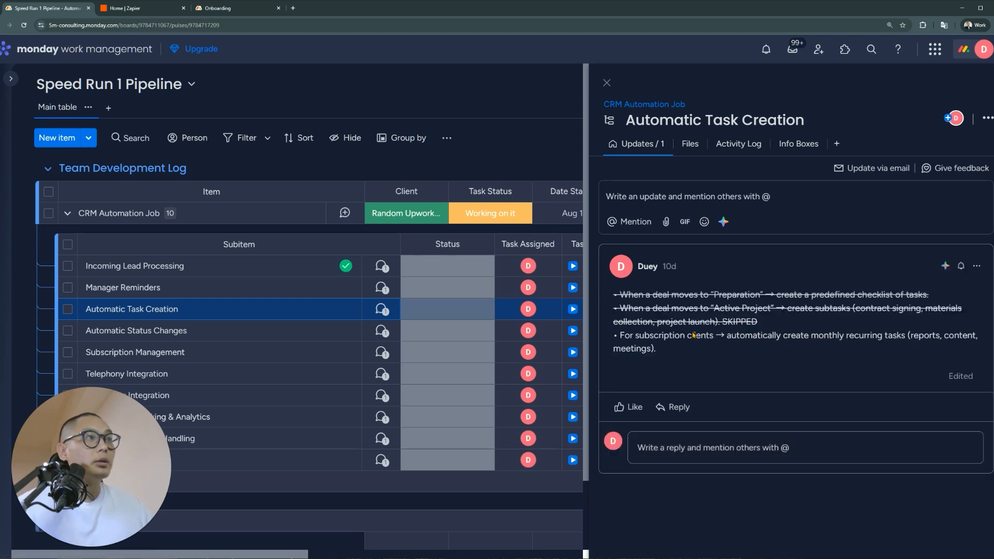
left_click(236, 8)
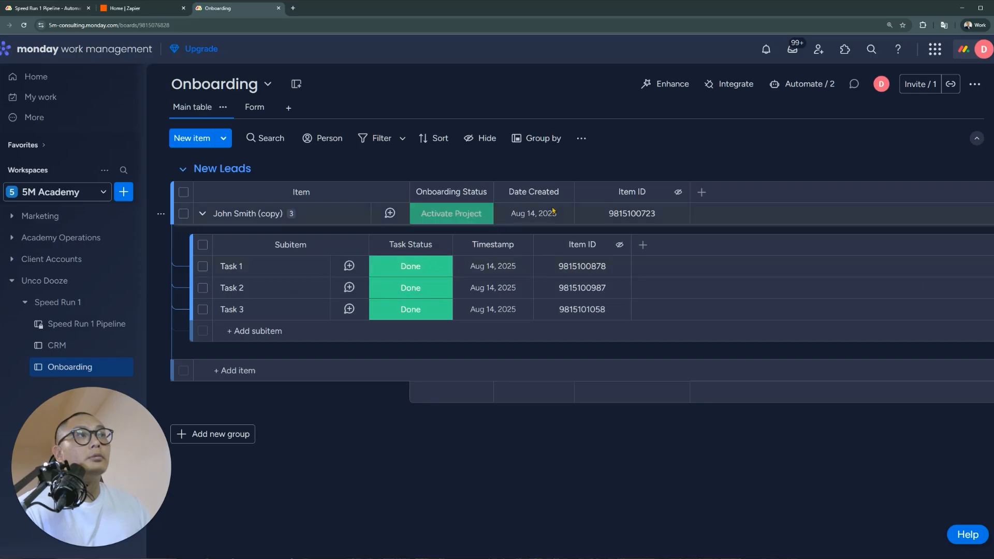
Check the copied lead's creation date in the Date Created cell's tooltip
mouse_move(553, 212)
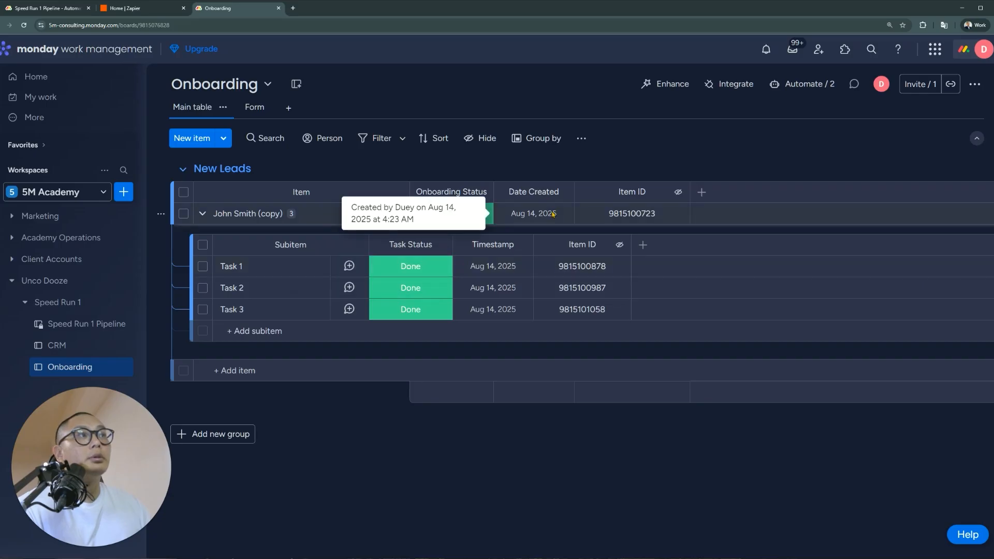
Add a Date column named 'Subscription Renewal Date' placed right after Date Created
left_click(703, 192)
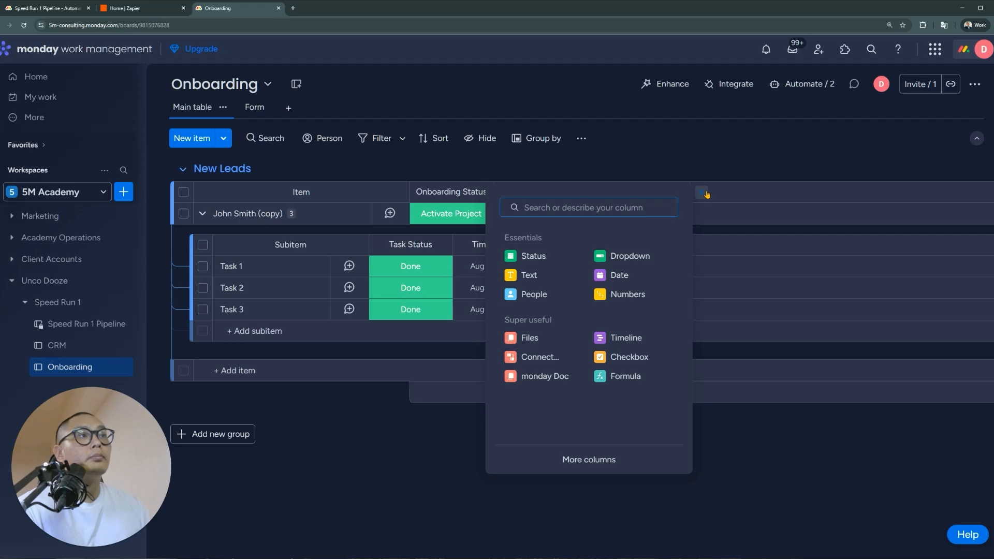
left_click(640, 275)
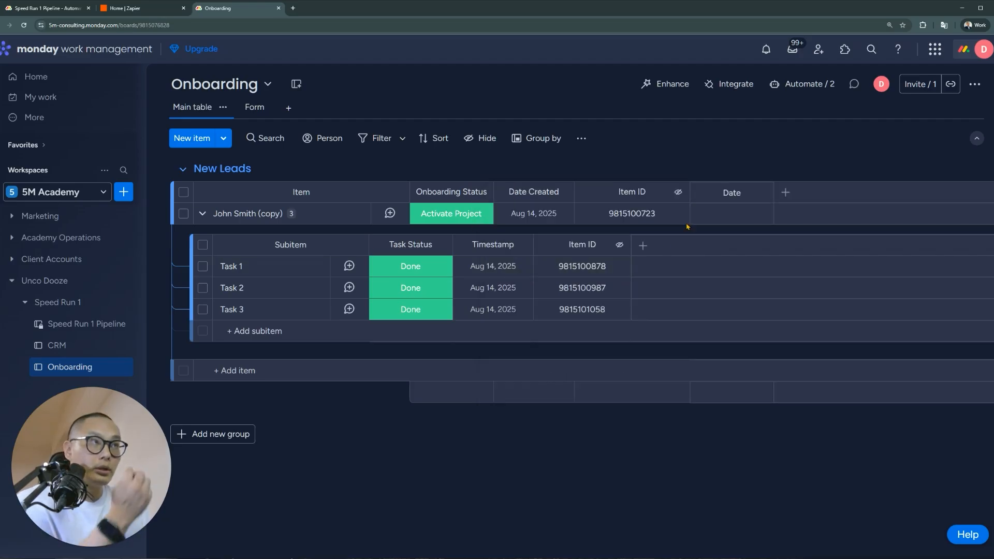
left_click_drag(731, 192, 618, 197)
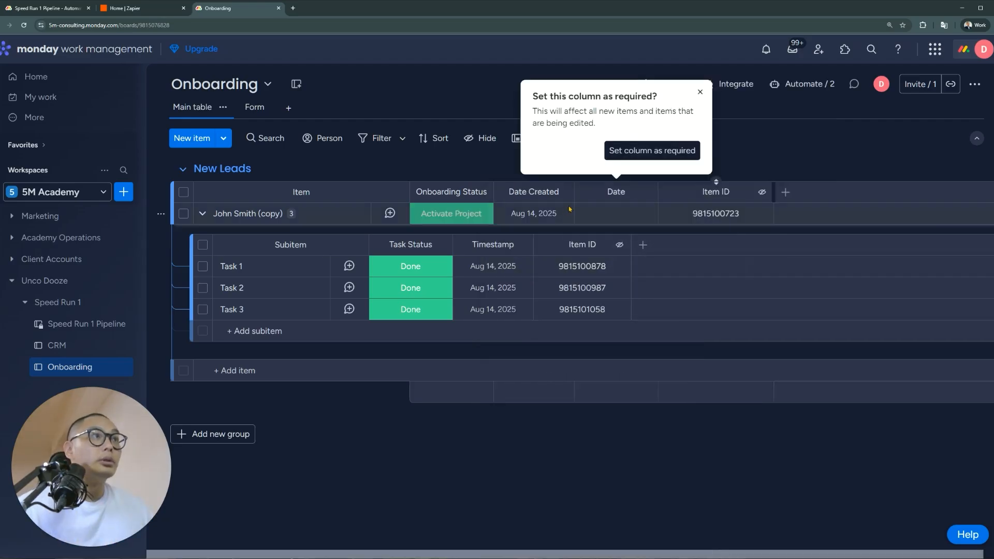
left_click(617, 192)
type("Subscription")
type(" Renewal Date")
key("Return")
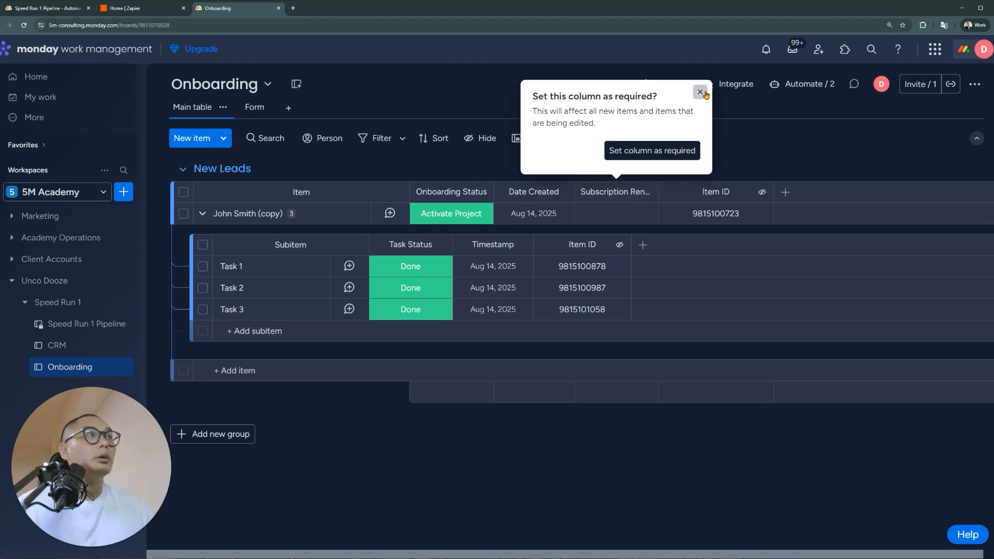
left_click(701, 92)
left_click(804, 84)
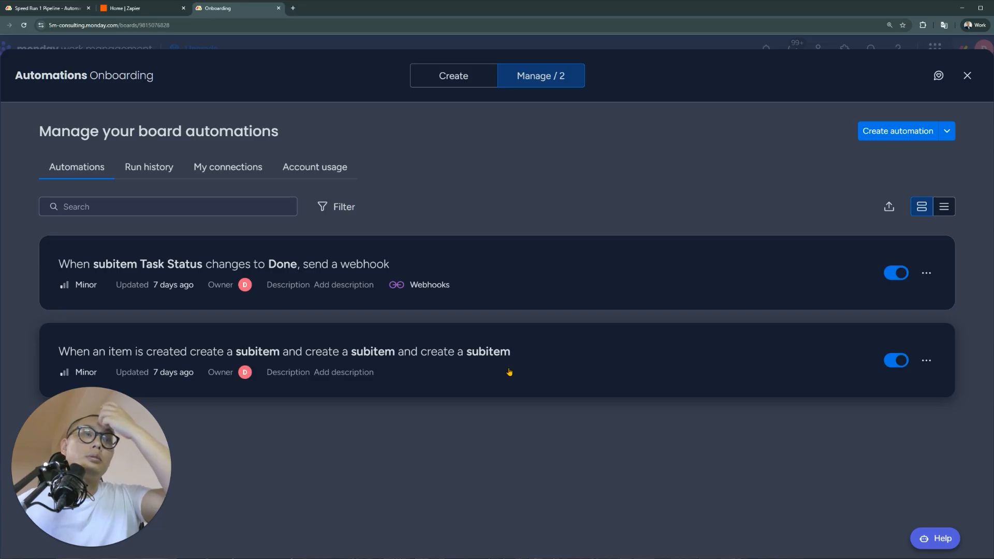
Inspect how the CRM board's Closed Won automation maps columns into the Onboarding item
left_click(967, 75)
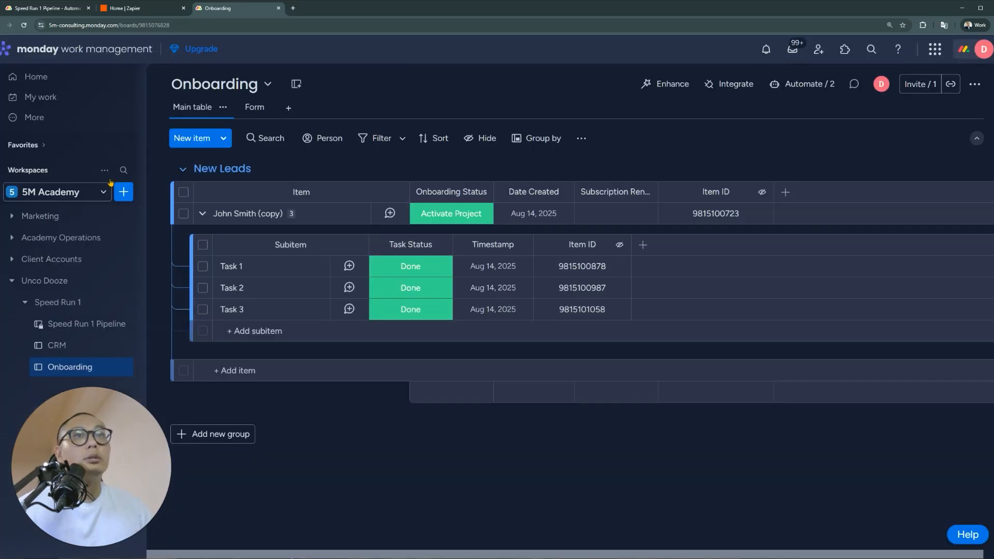
left_click(86, 354)
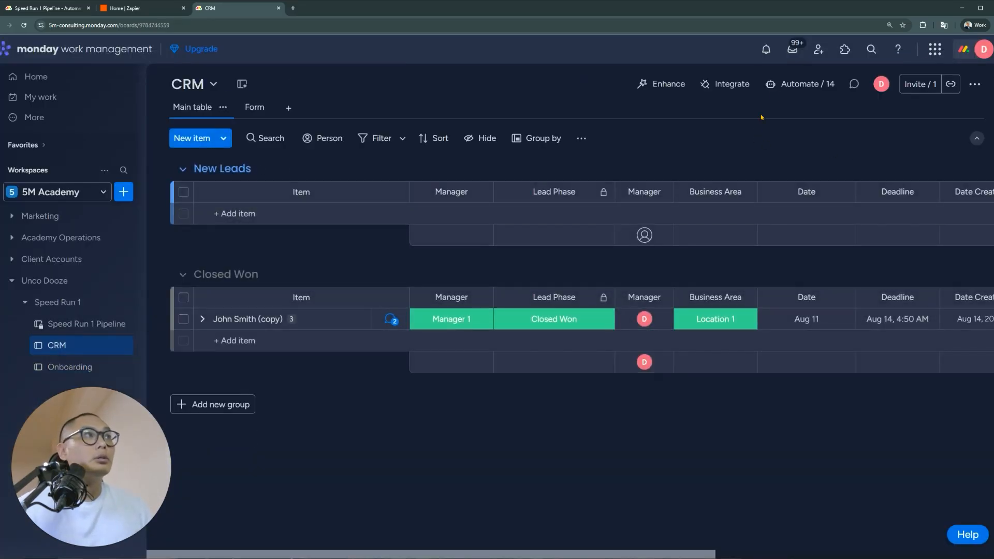
left_click(801, 87)
scroll(581, 265, "down", 2)
scroll(574, 269, "up", 2)
left_click(519, 296)
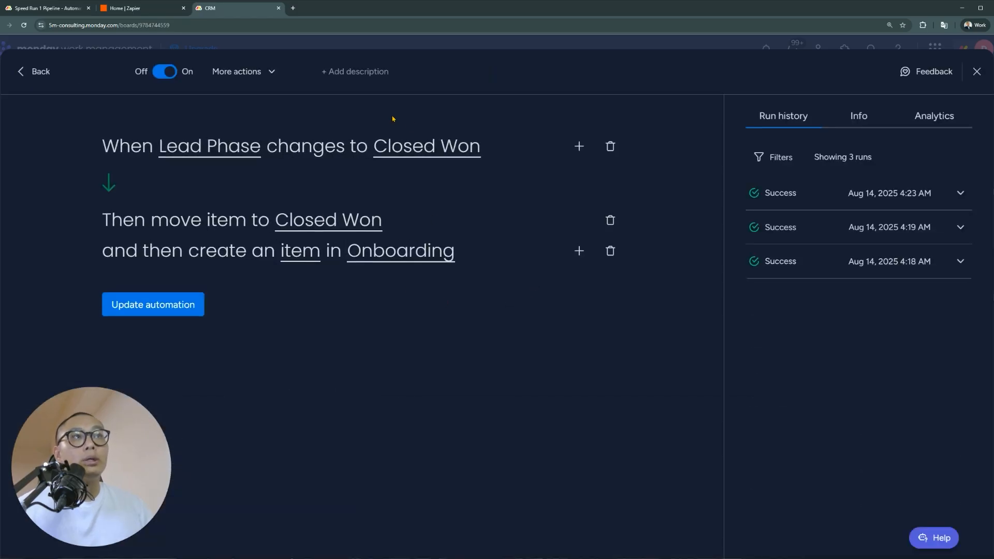
left_click(298, 252)
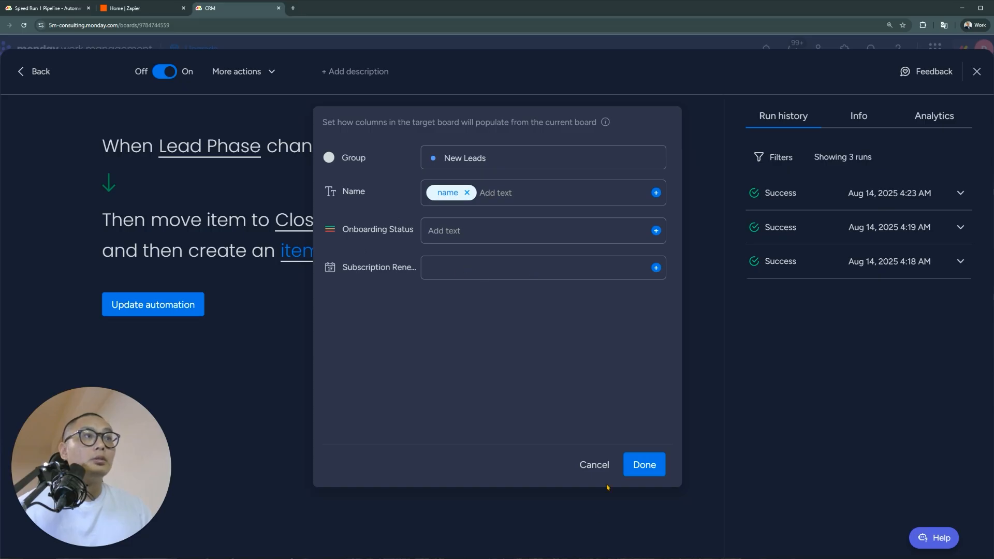
key("Escape")
left_click(976, 72)
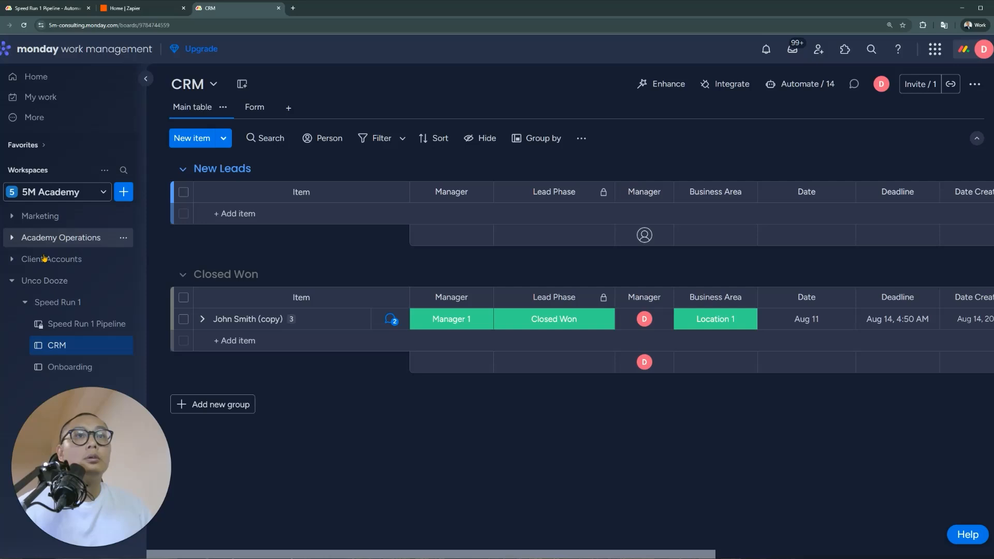
Return to the Onboarding board and look at the Date Created column's options
left_click(79, 366)
left_click(561, 192)
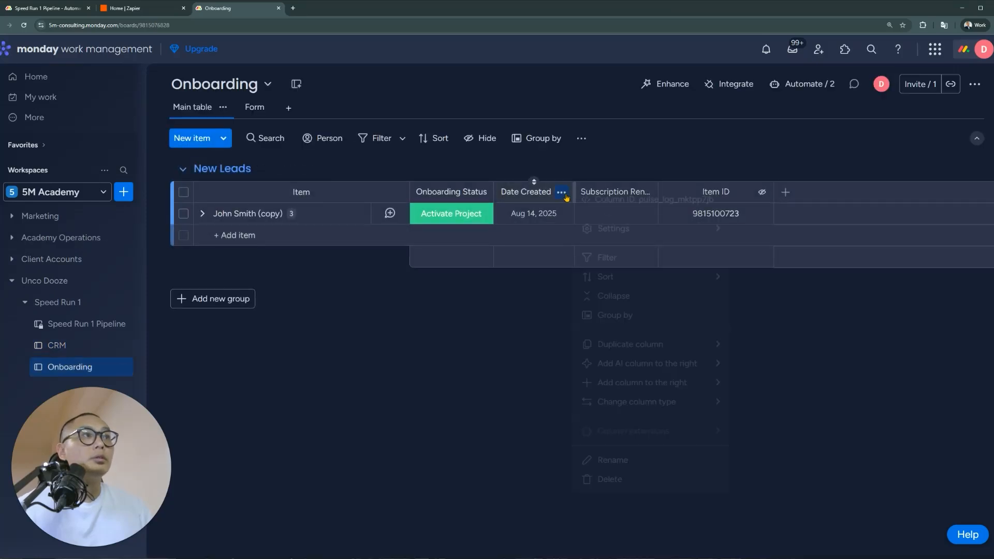
left_click(601, 167)
Add a set-date-to-today action for Subscription Renewal Date to the item-created automation
left_click(802, 84)
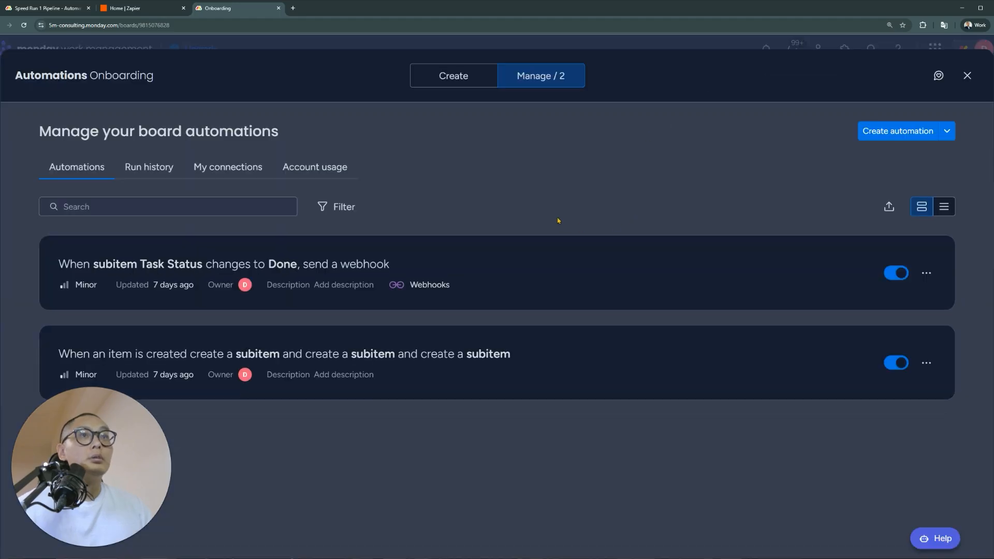
left_click(552, 366)
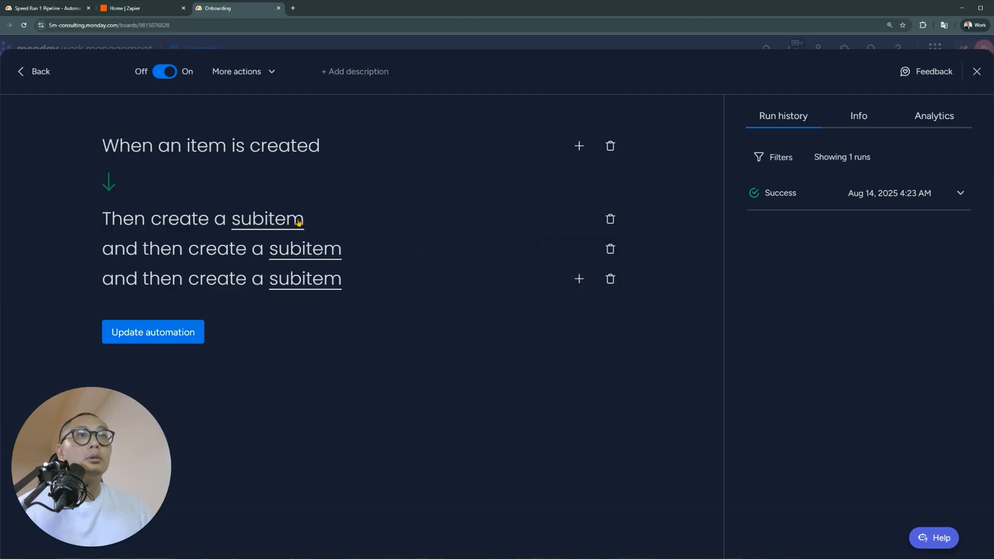
left_click(580, 280)
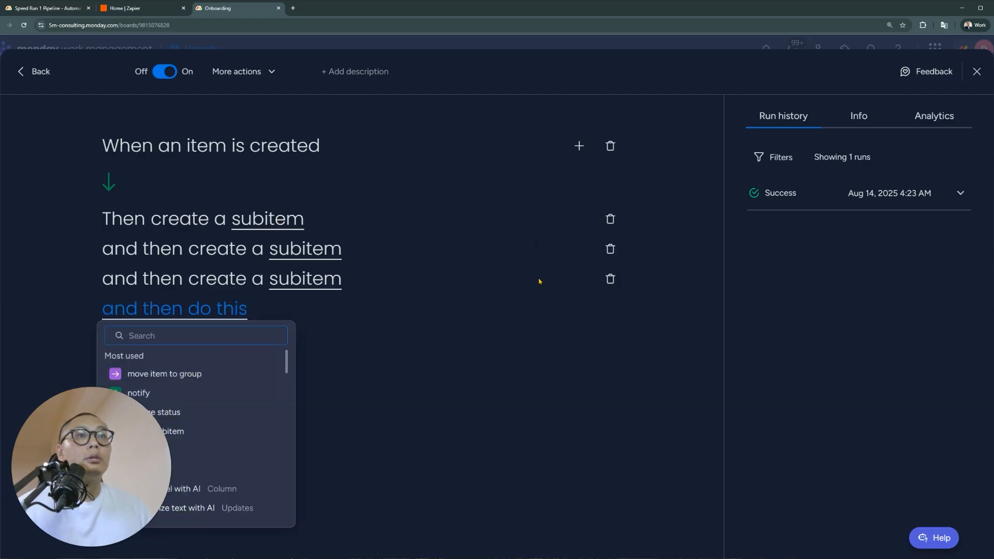
type("date")
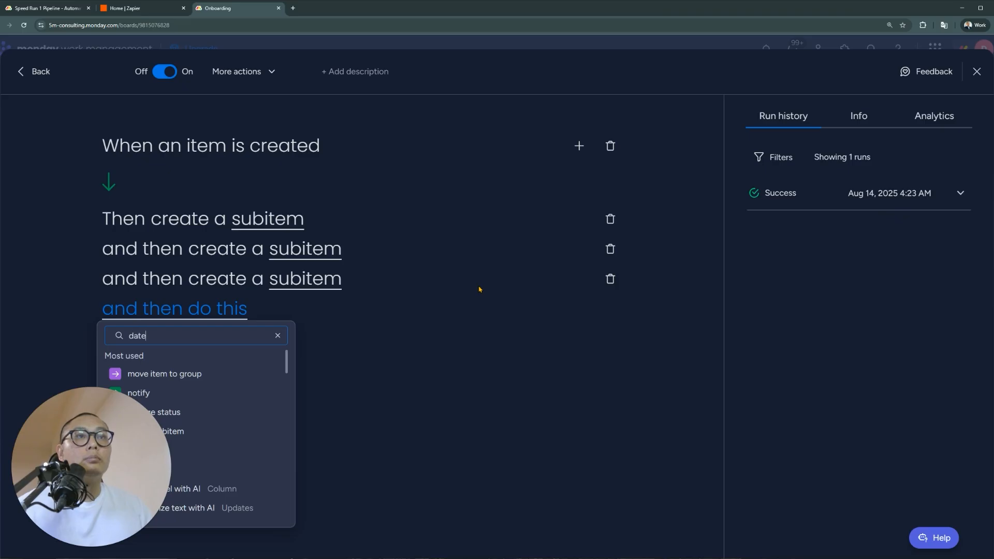
key("ctrl+a")
left_click(197, 377)
left_click(241, 309)
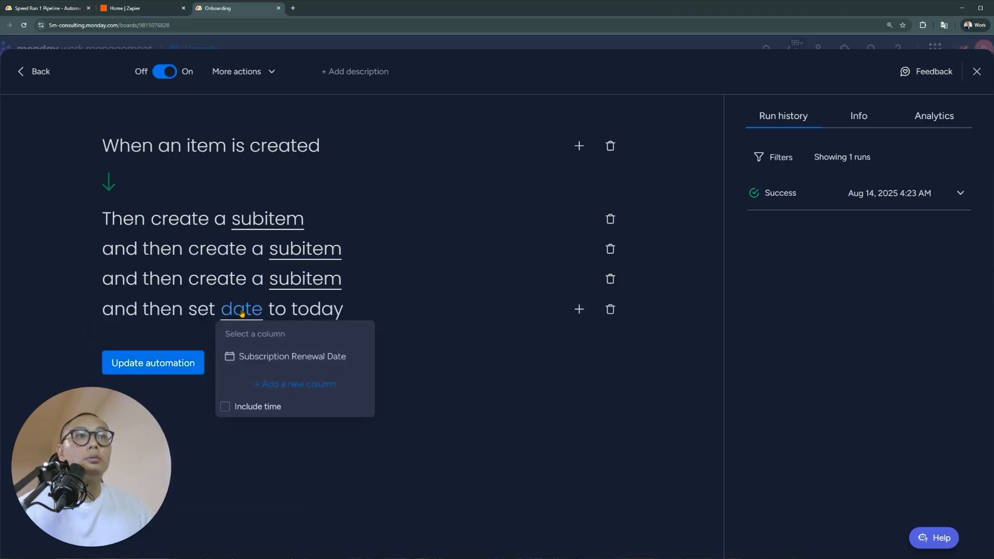
left_click(317, 355)
left_click(170, 365)
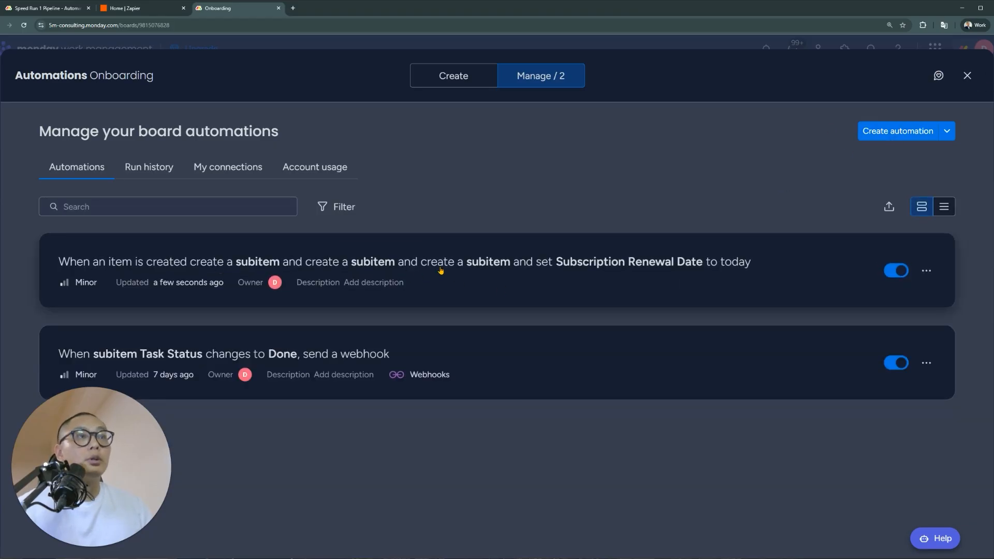
Give the automation the description 'Task List + Subscription Date Renewal'
left_click(389, 283)
type("Task List + Subscription")
type(" Date Re")
type("newal")
key("Return")
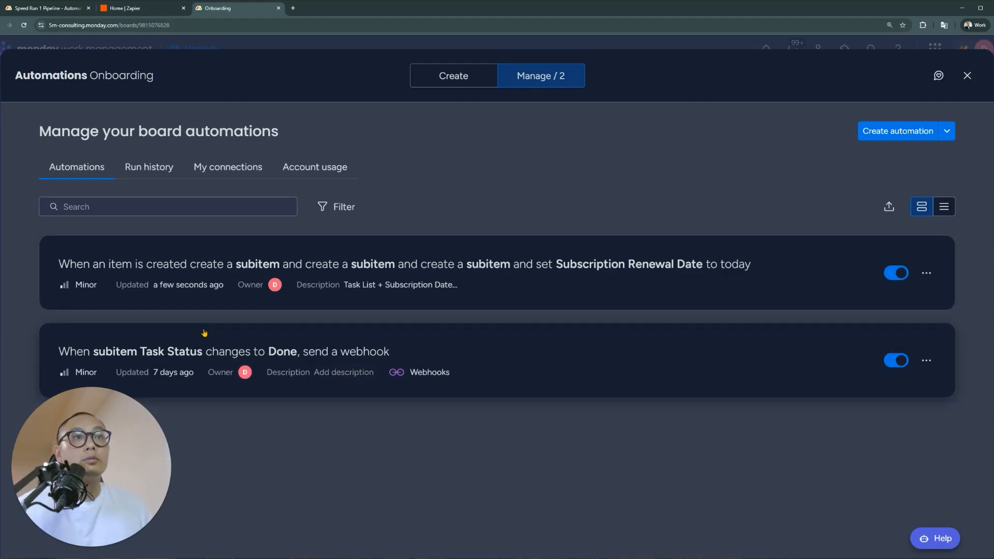
left_click(967, 75)
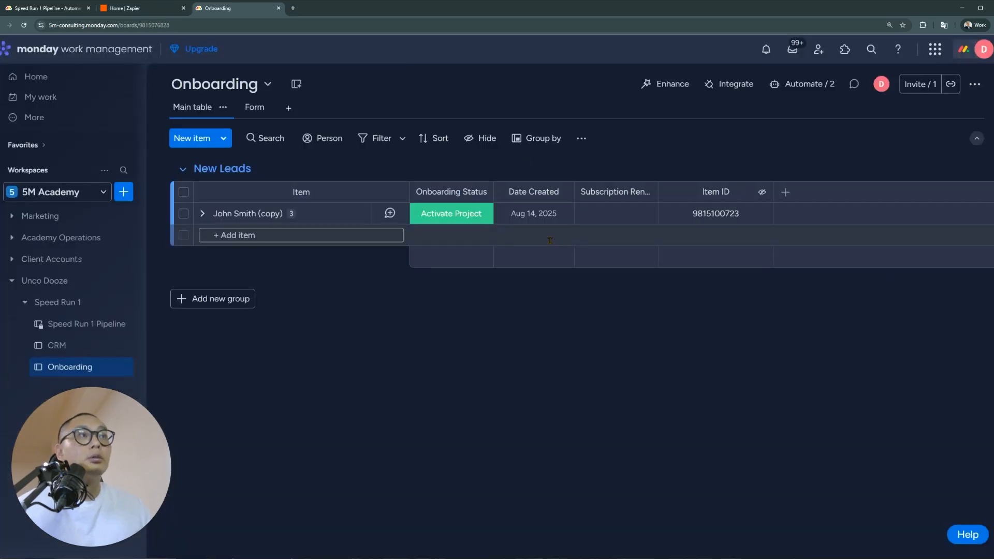
Pick Aug 14 as the copied lead's renewal date, expand its subitems, and widen the column
left_click(616, 214)
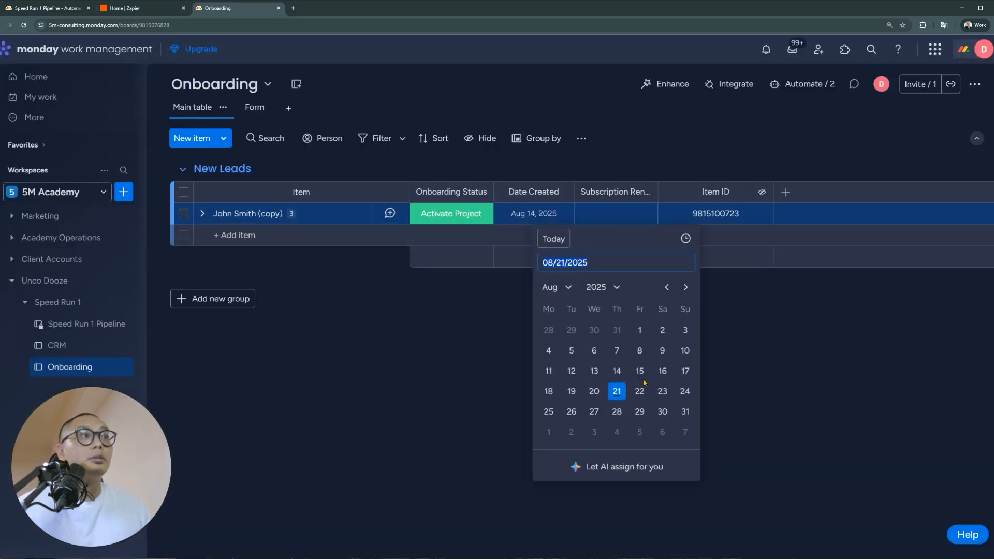
left_click(617, 371)
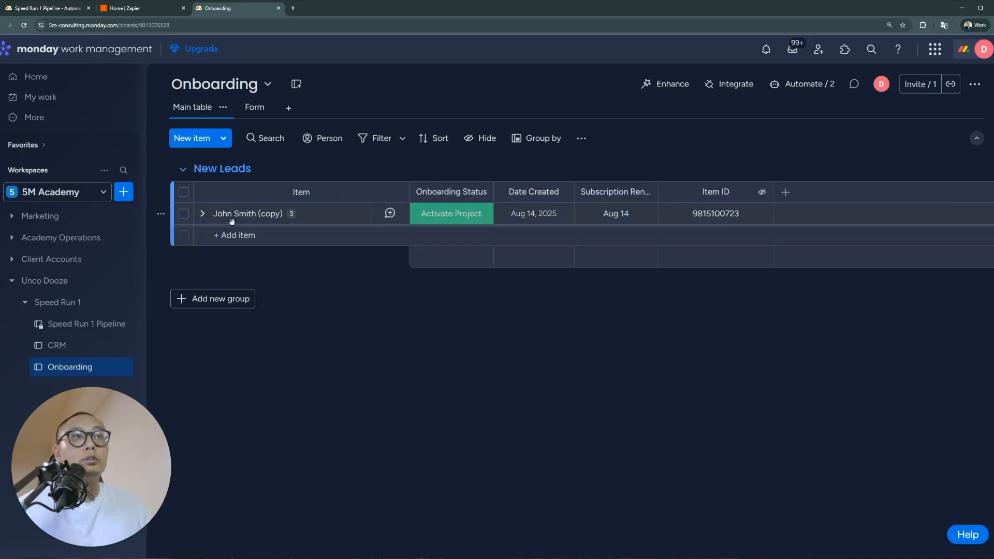
left_click(202, 213)
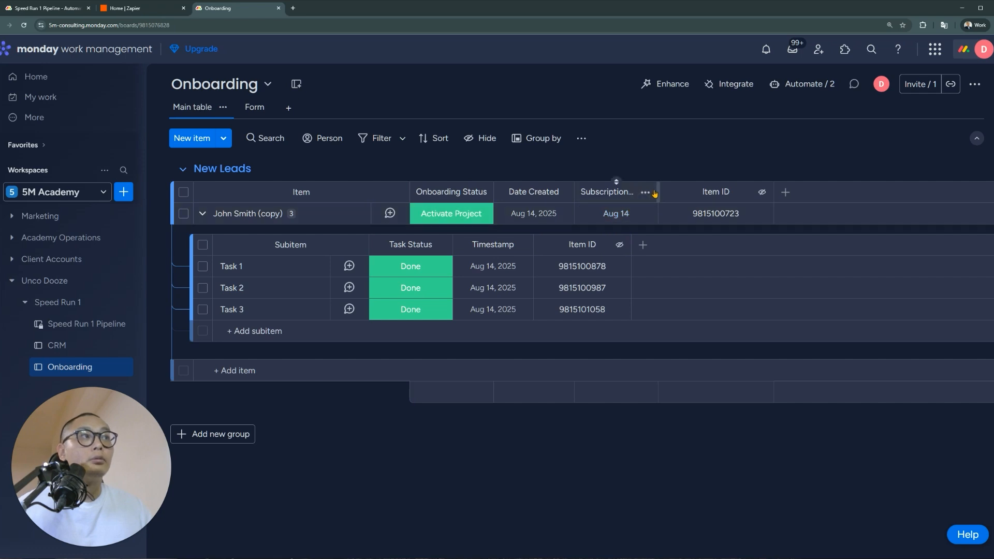
left_click_drag(658, 191, 733, 190)
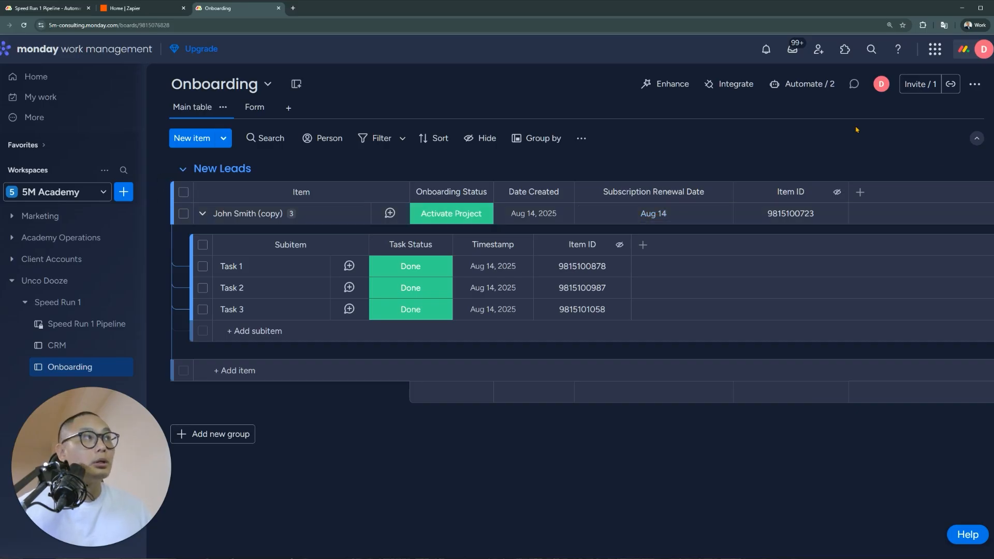
Start a new automation triggered when Subscription Renewal Date arrives at 9:00 AM
left_click(817, 88)
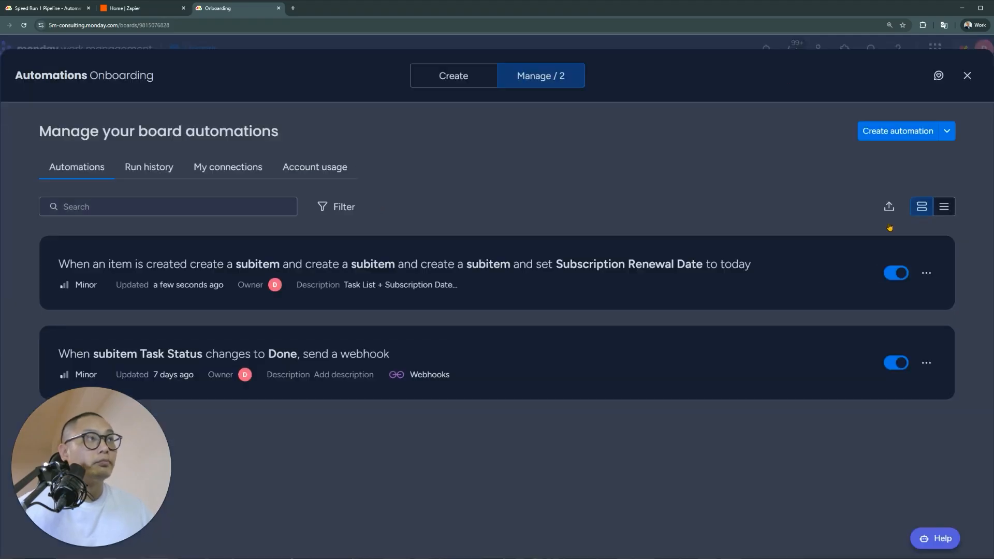
left_click(905, 130)
left_click(250, 165)
type("date")
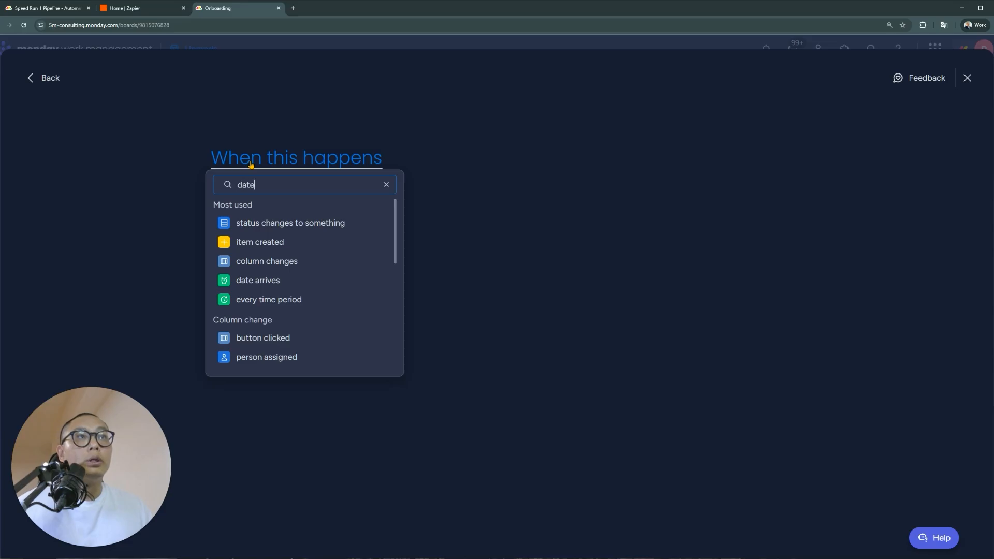
left_click(307, 222)
left_click(289, 159)
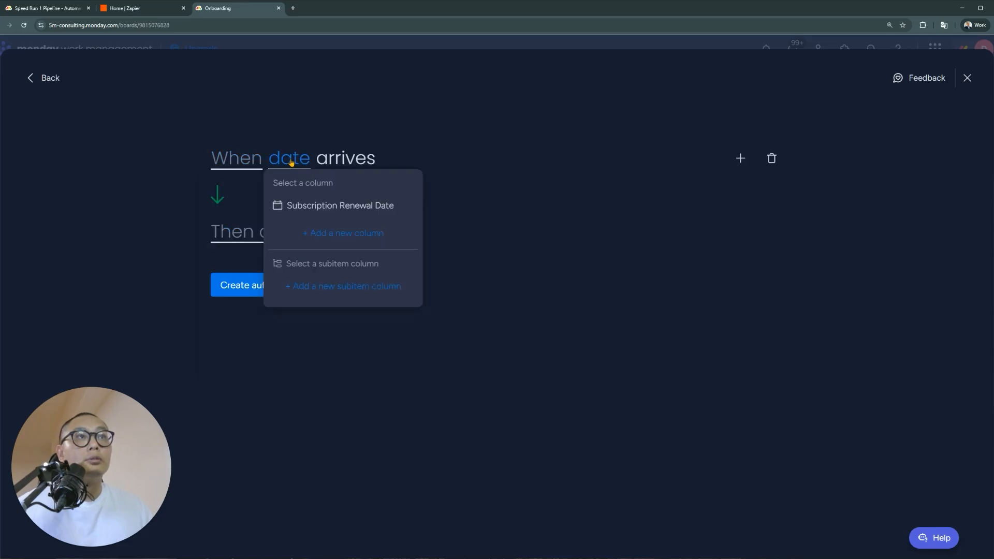
left_click(322, 205)
left_click(259, 163)
left_click(368, 212)
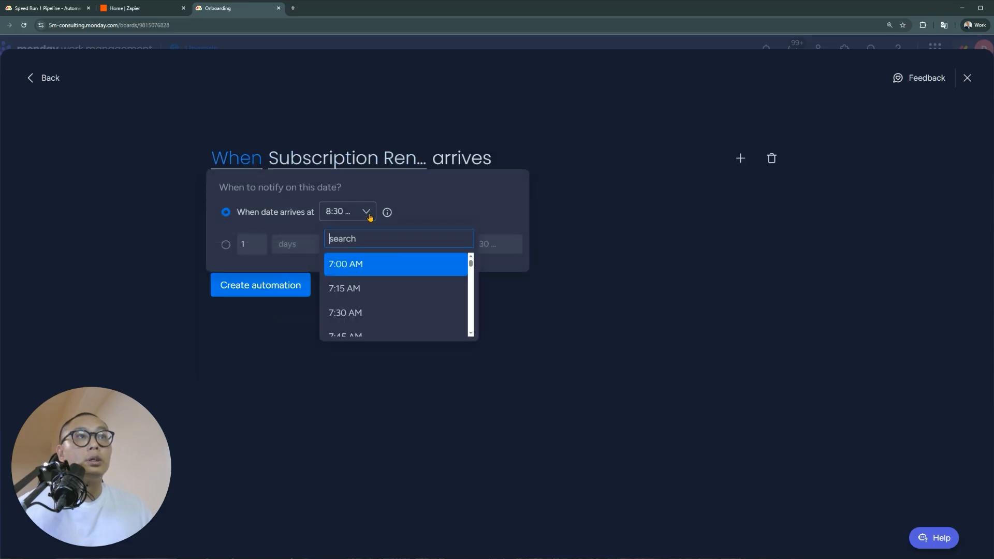
scroll(401, 306, "down", 2)
scroll(400, 306, "down", 3)
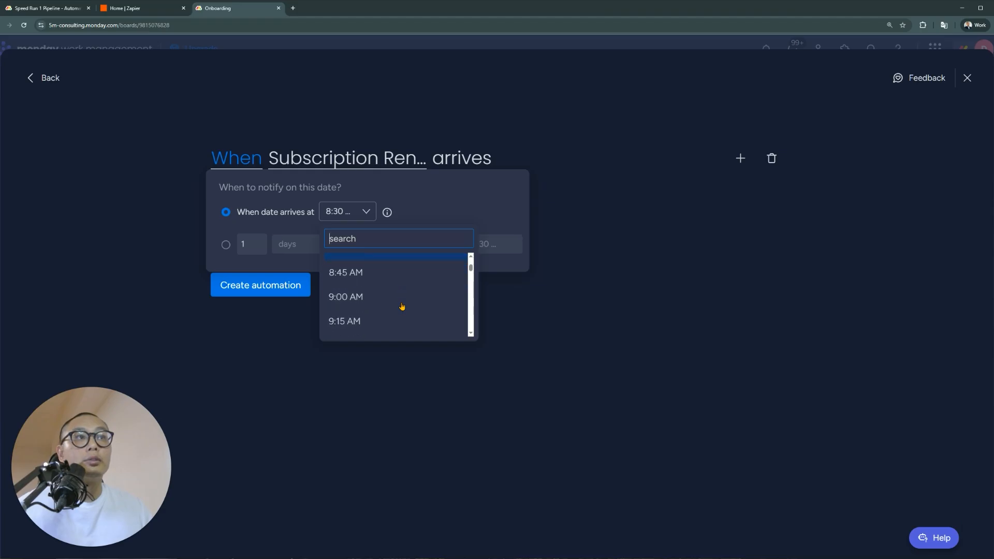
left_click(371, 261)
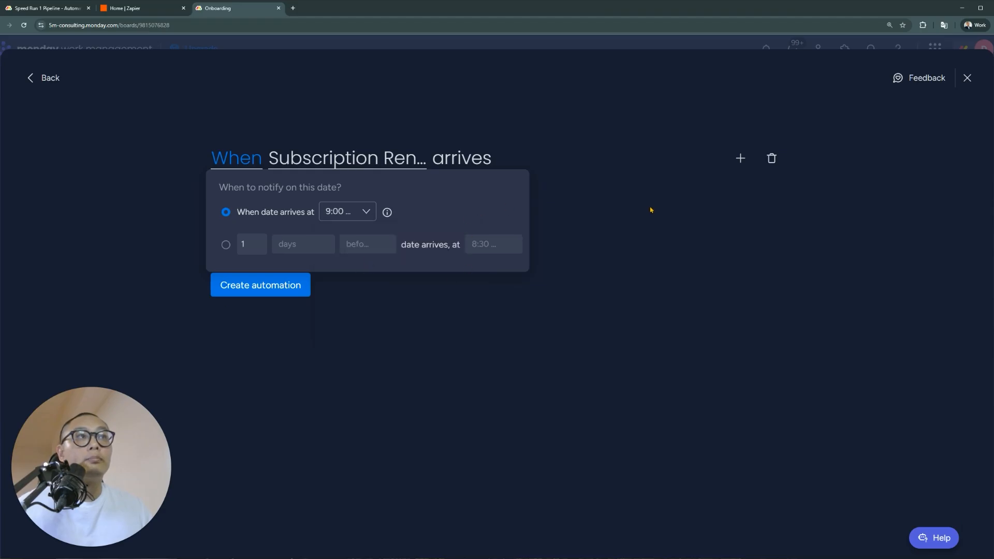
Add an action pushing Subscription Renewal Date by 1 month
left_click(650, 210)
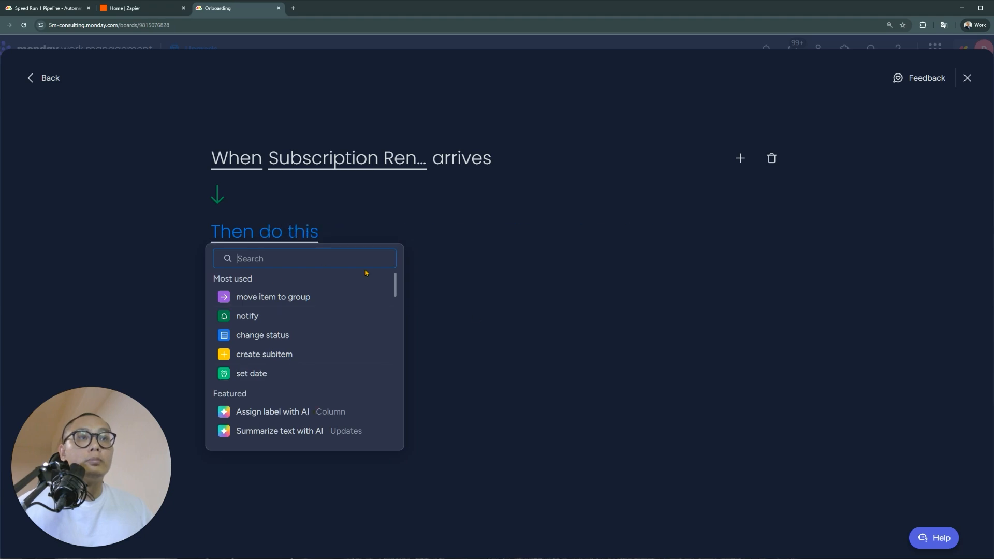
type("puis")
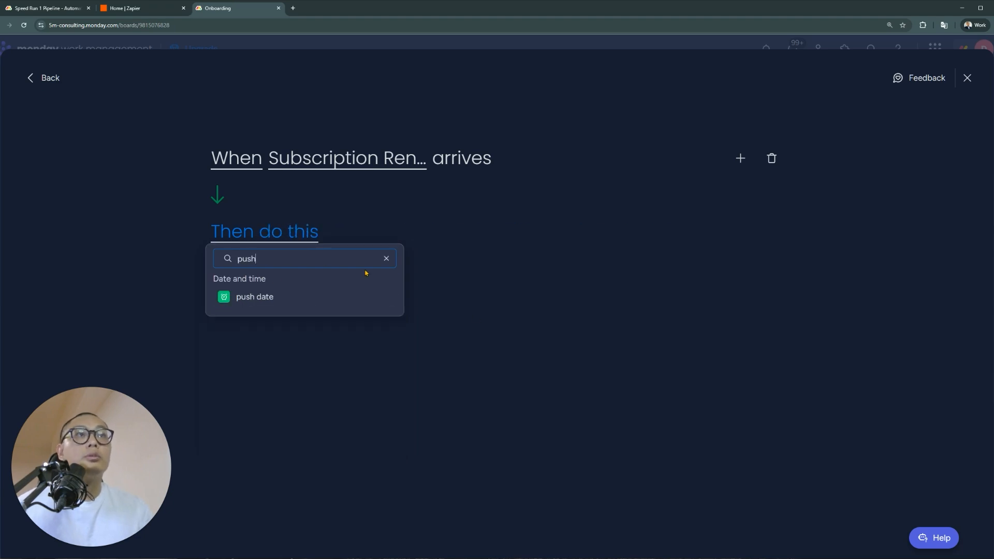
left_click(311, 303)
left_click(368, 239)
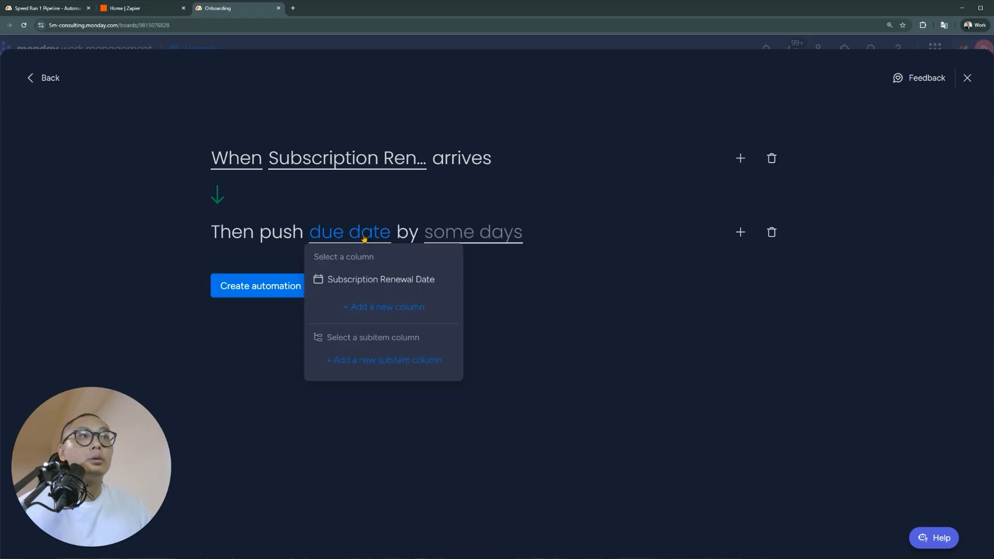
left_click(371, 280)
left_click(511, 242)
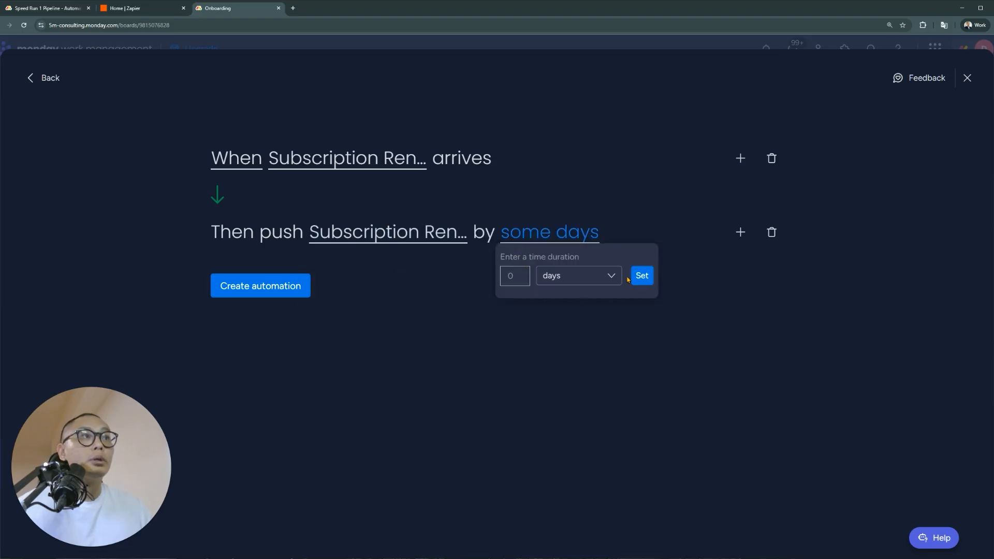
left_click(603, 276)
left_click(597, 306)
type("1")
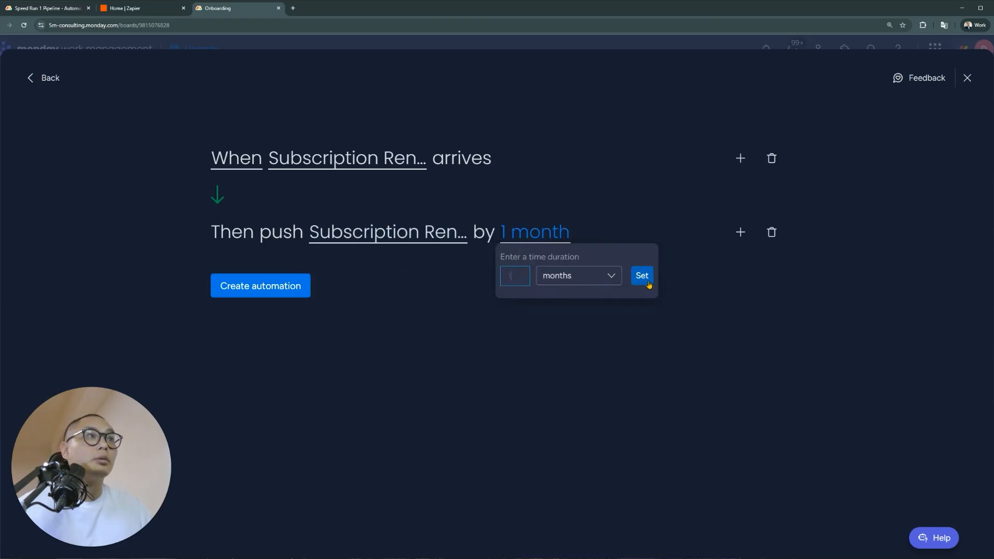
left_click(648, 284)
Add a create-subitem action naming the subitem 'New Task'
left_click(743, 233)
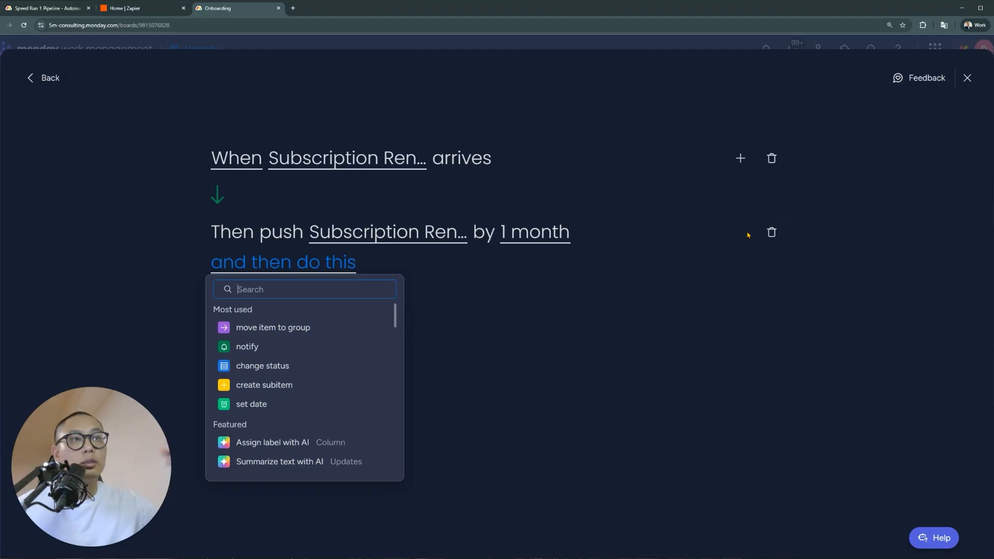
left_click(351, 385)
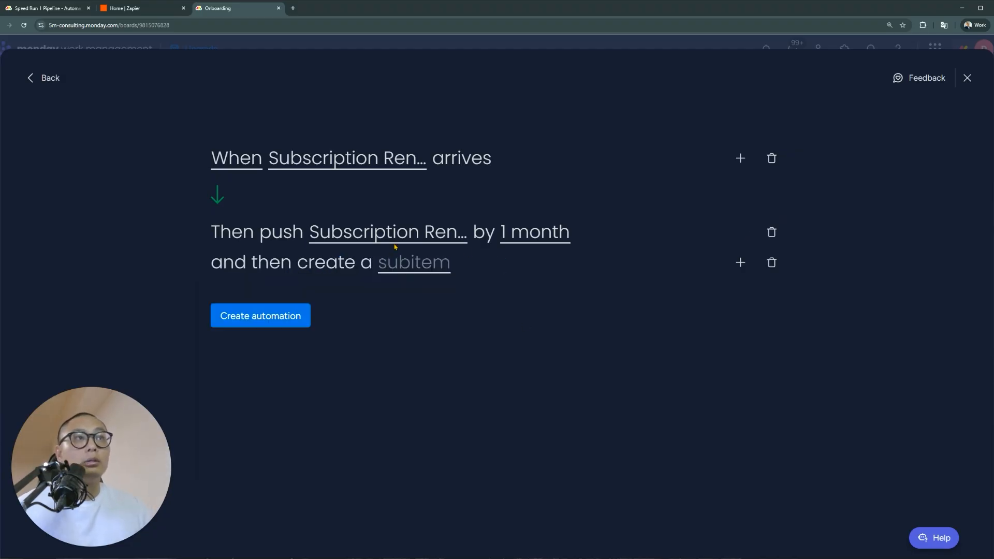
left_click(426, 273)
triple_click(484, 256)
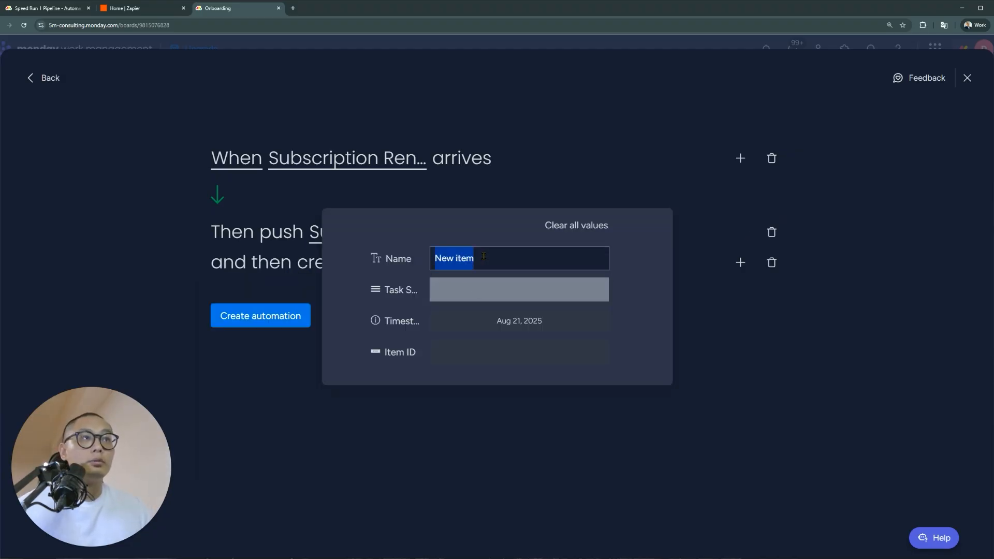
type("T")
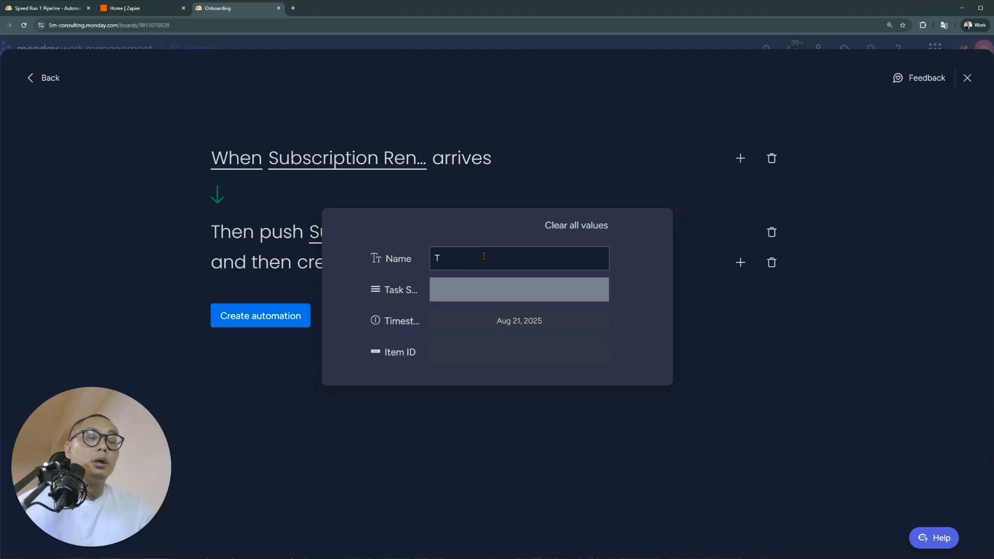
type("ask")
key("BackSpace")
key("BackSpace")
key("BackSpace")
key("BackSpace")
type("New Task 1")
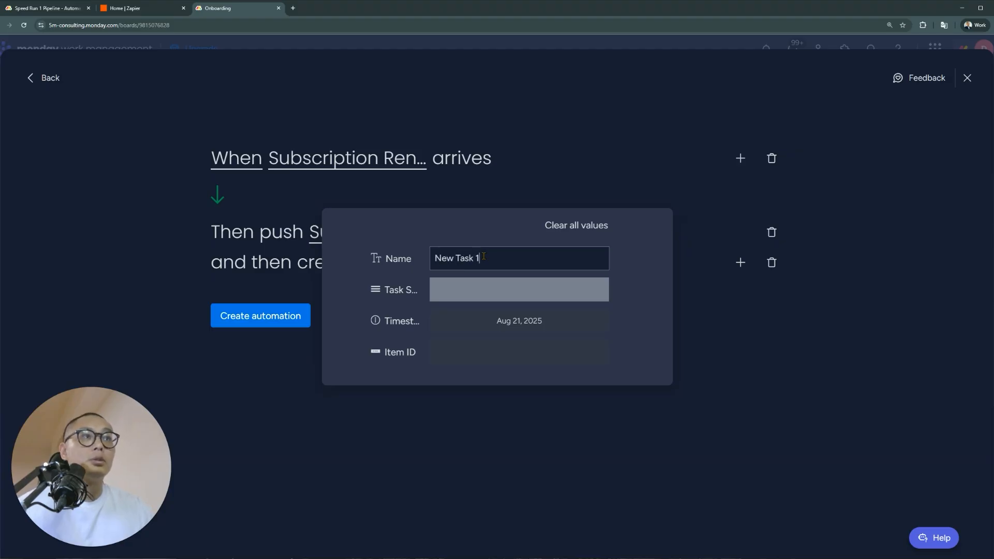
left_click(752, 324)
Add a second create-subitem action, also named 'New Task'
left_click(735, 264)
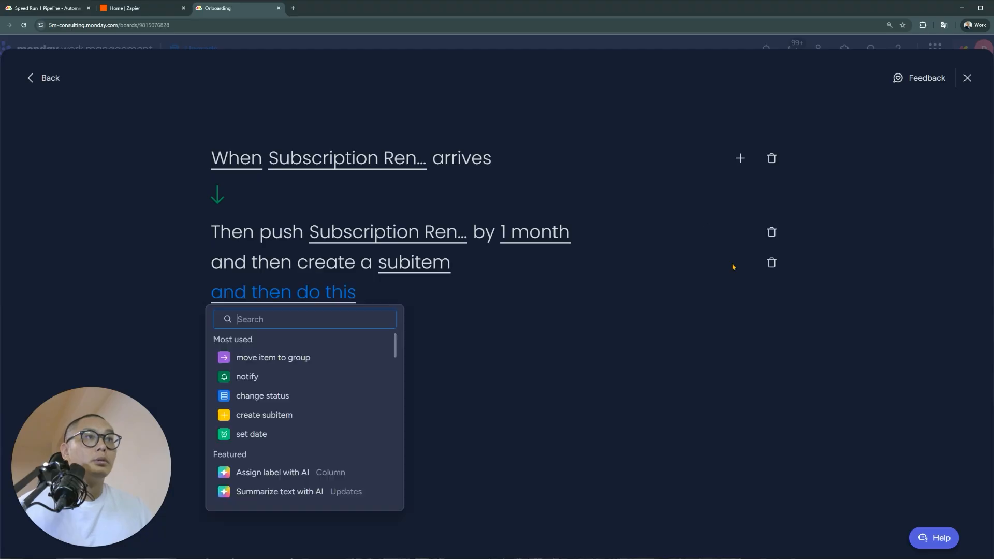
left_click(299, 415)
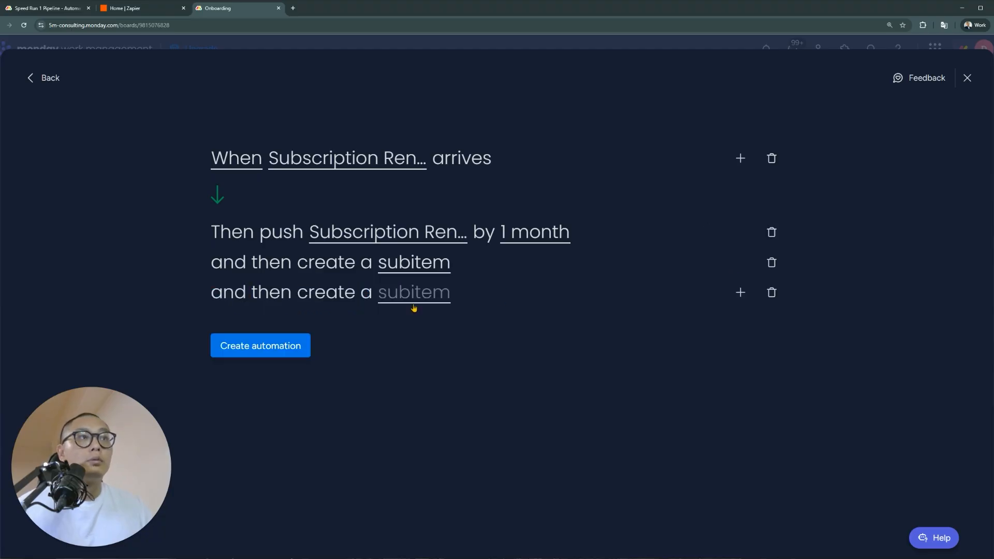
left_click(416, 299)
left_click(456, 291)
left_click(477, 259)
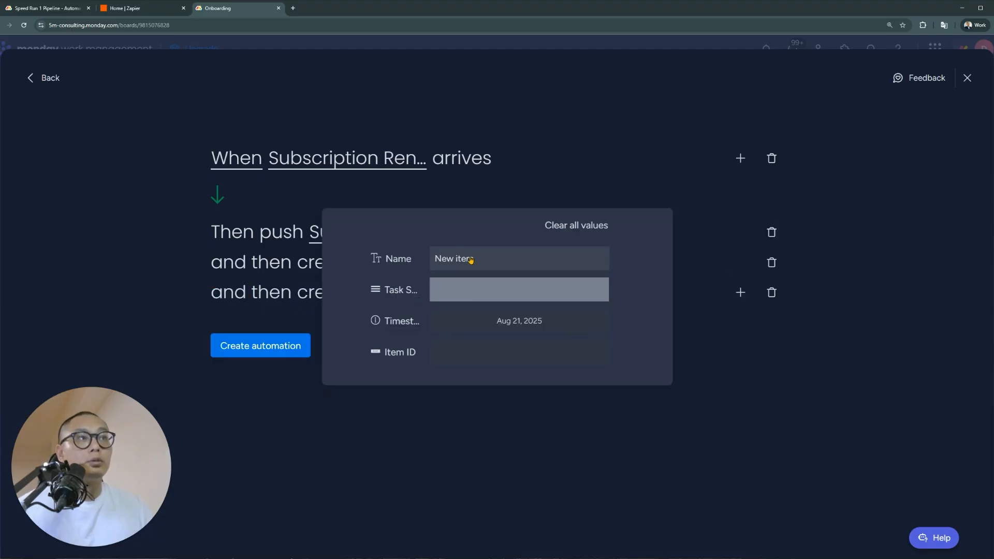
left_click(471, 260)
type("New Task 2")
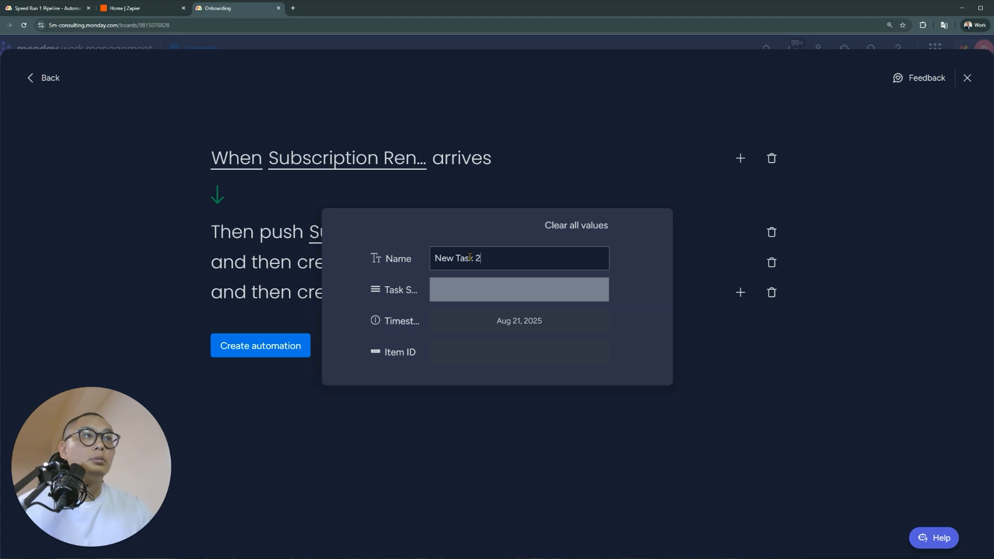
left_click(721, 337)
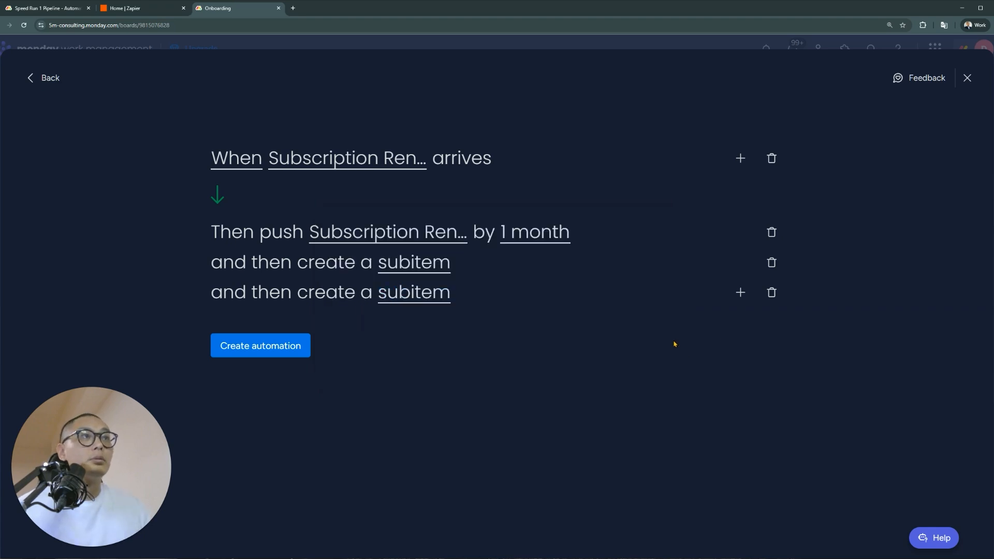
Add a third create-subitem action named 'New Task'
left_click(740, 293)
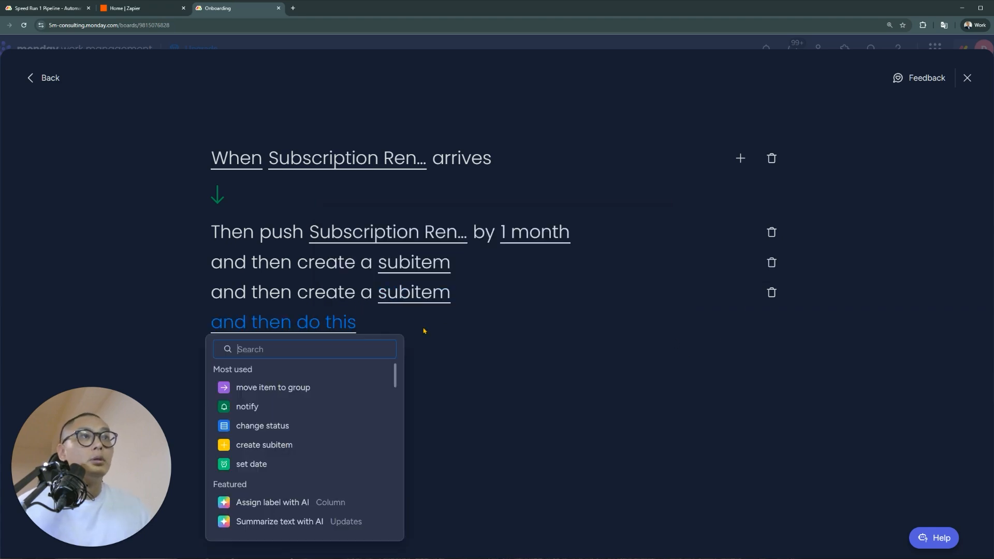
left_click(282, 445)
left_click(412, 326)
left_click(513, 257)
key("ctrl+a")
type("new T")
key("BackSpace")
type("New Task")
left_click(537, 464)
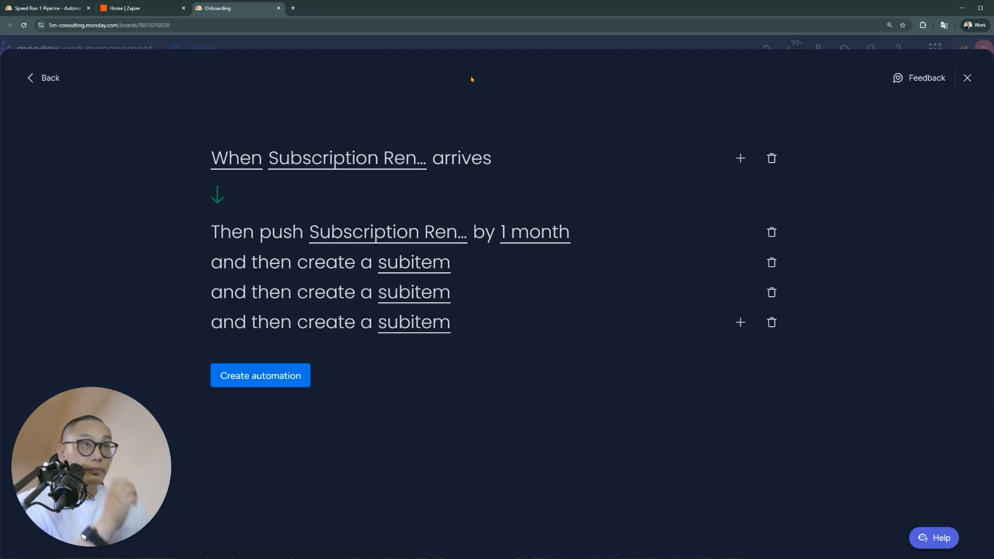
Double-check the trigger's date column and timing, then create the automation
left_click(332, 161)
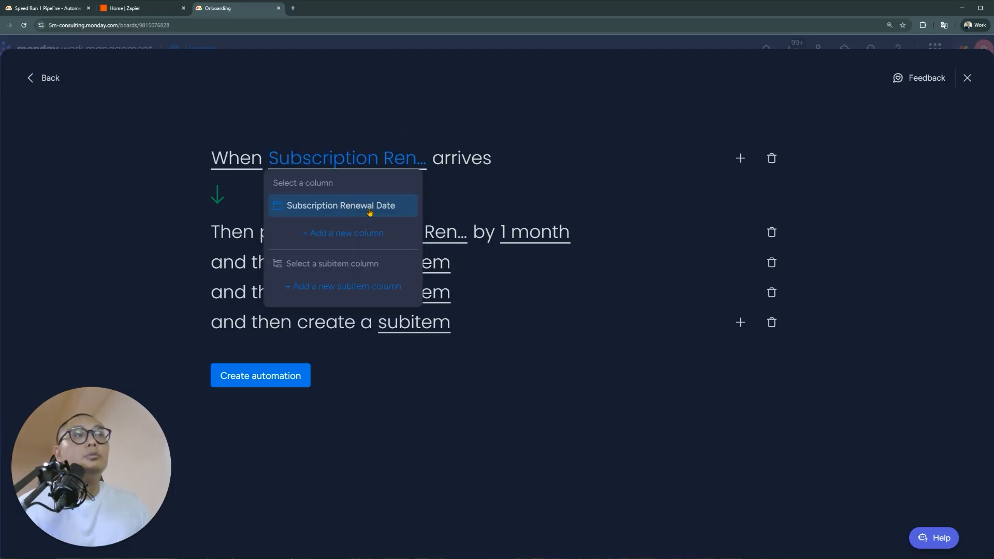
left_click(494, 199)
left_click(244, 165)
left_click(566, 98)
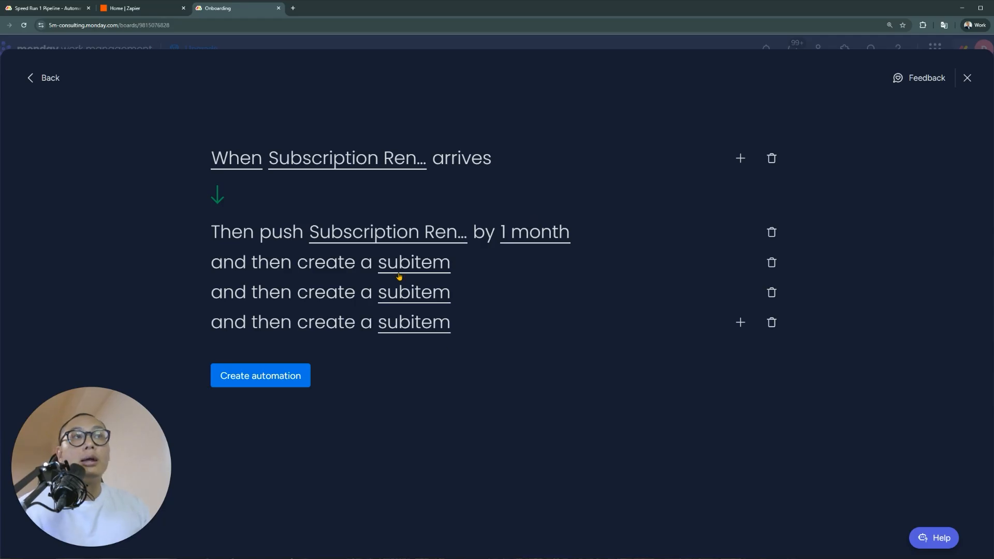
left_click(282, 378)
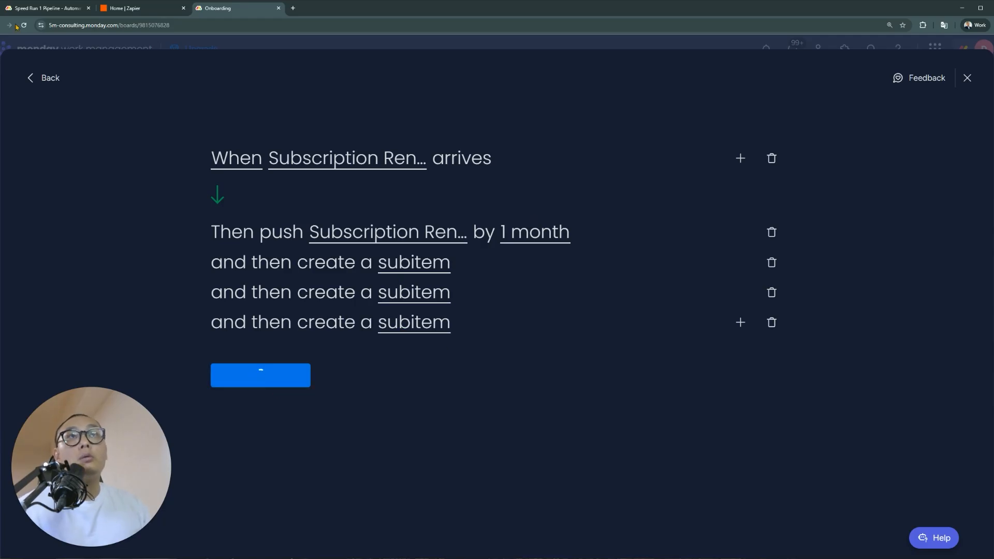
key("ctrl+1")
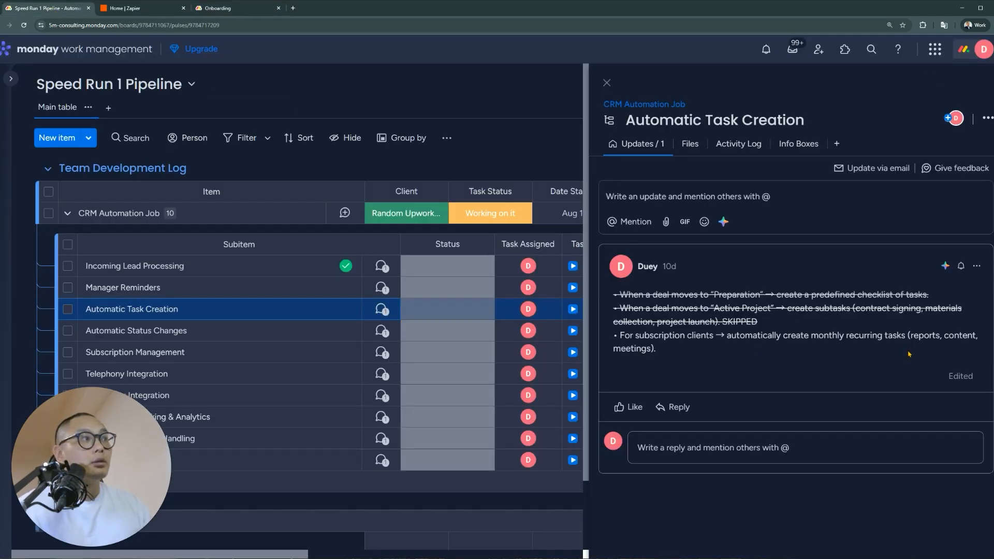
Strike through the subscription-clients bullet in the Automatic Task Creation update, save it, and return to Onboarding automations
left_click_drag(663, 344, 621, 338)
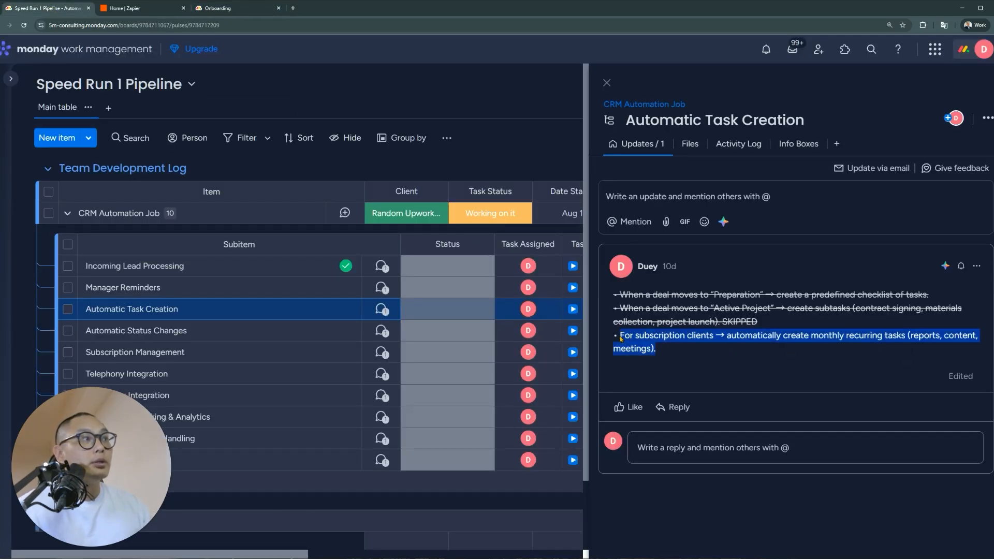
left_click(952, 338)
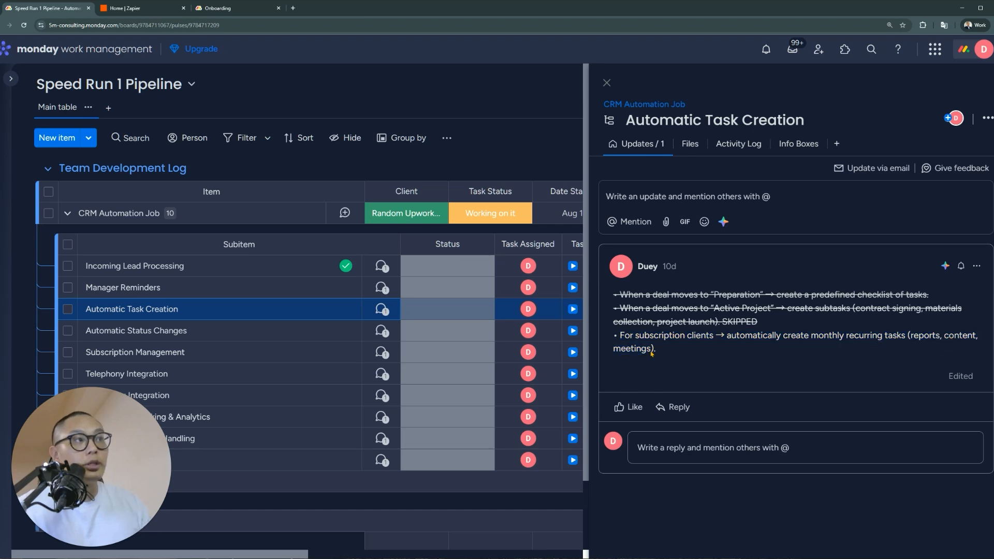
left_click(977, 266)
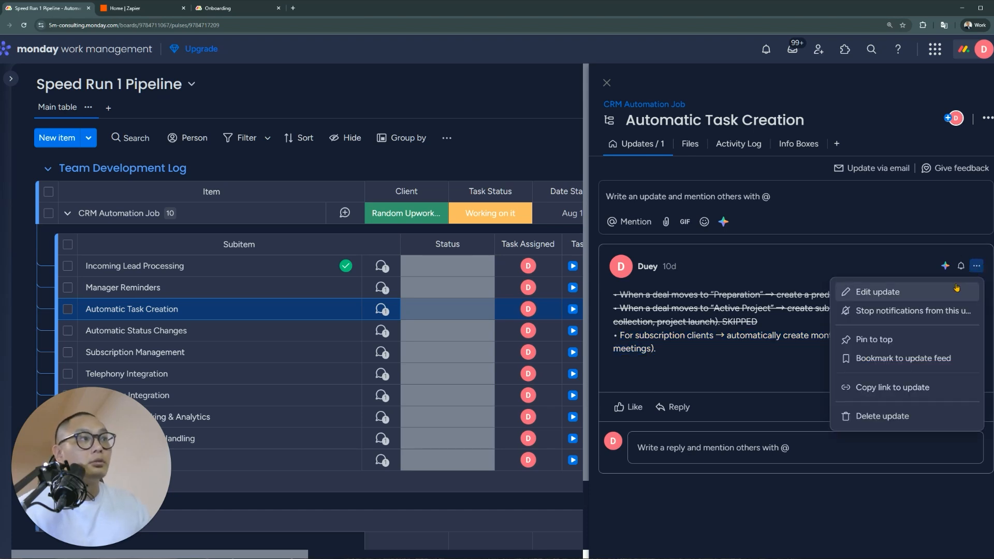
left_click(954, 290)
triple_click(686, 393)
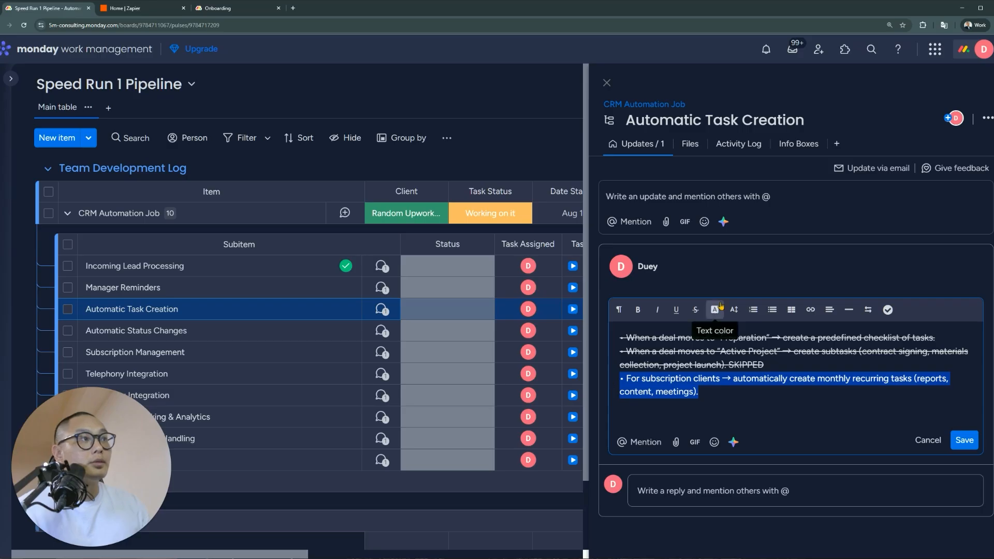
left_click(695, 310)
left_click(964, 440)
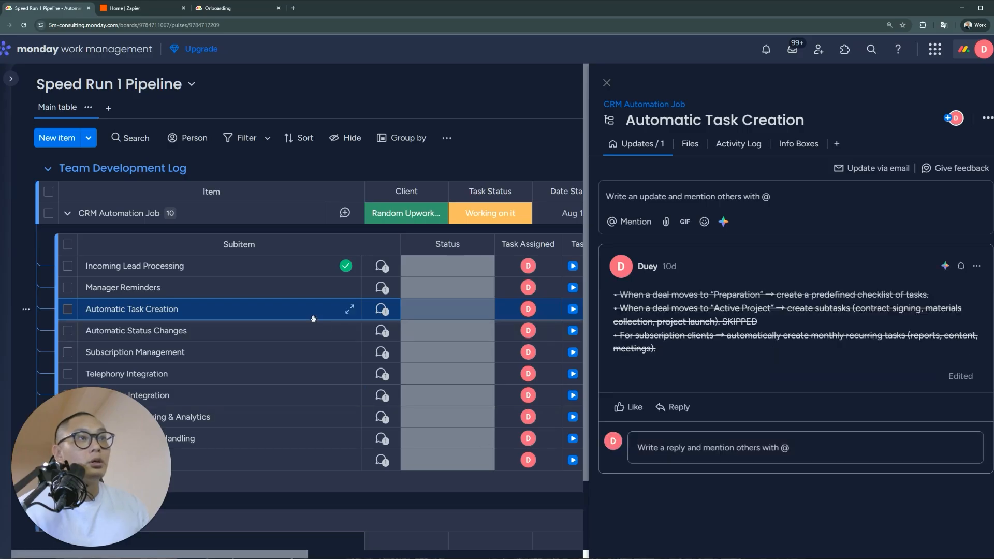
left_click(382, 331)
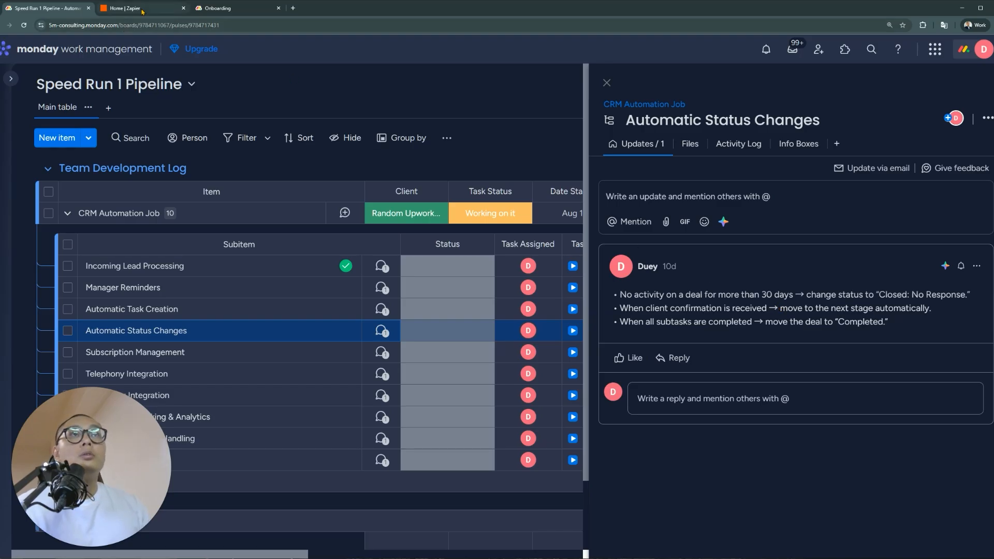
left_click(226, 14)
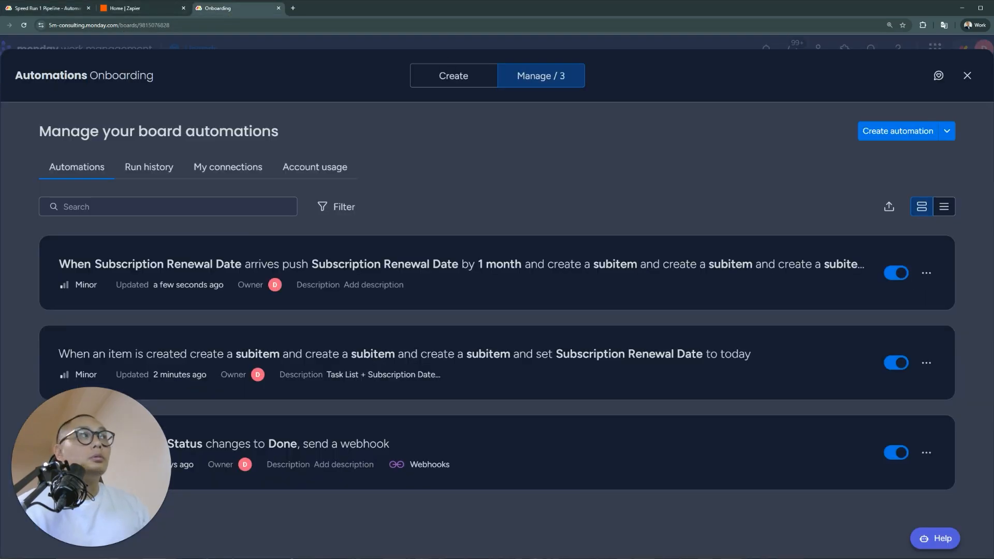
Close the automations manager, open the CRM board, and dismiss the help center panel
left_click(967, 76)
left_click(85, 345)
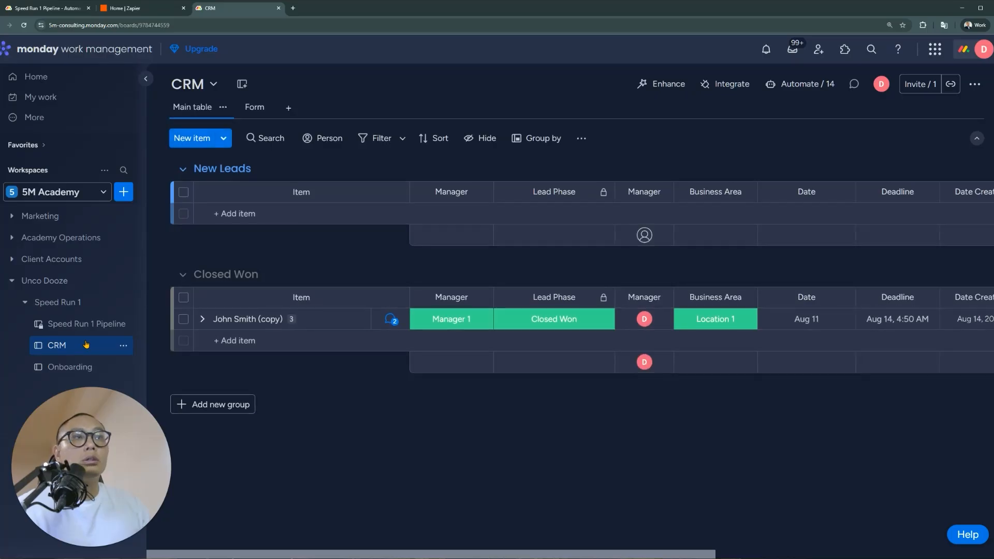
left_click_drag(643, 554, 888, 554)
left_click(967, 535)
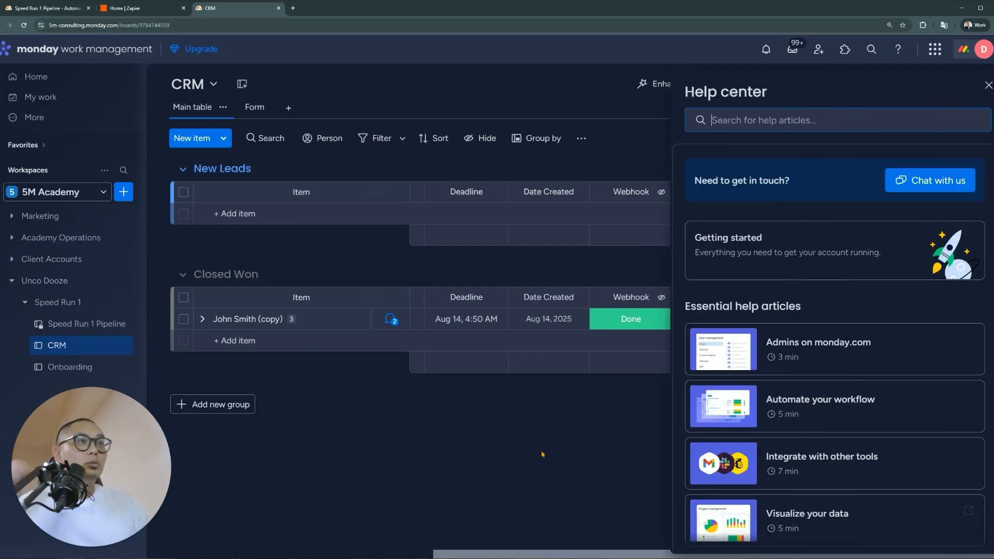
left_click(542, 454)
Add an Activity Date column to the CRM board, then delete it
left_click(968, 298)
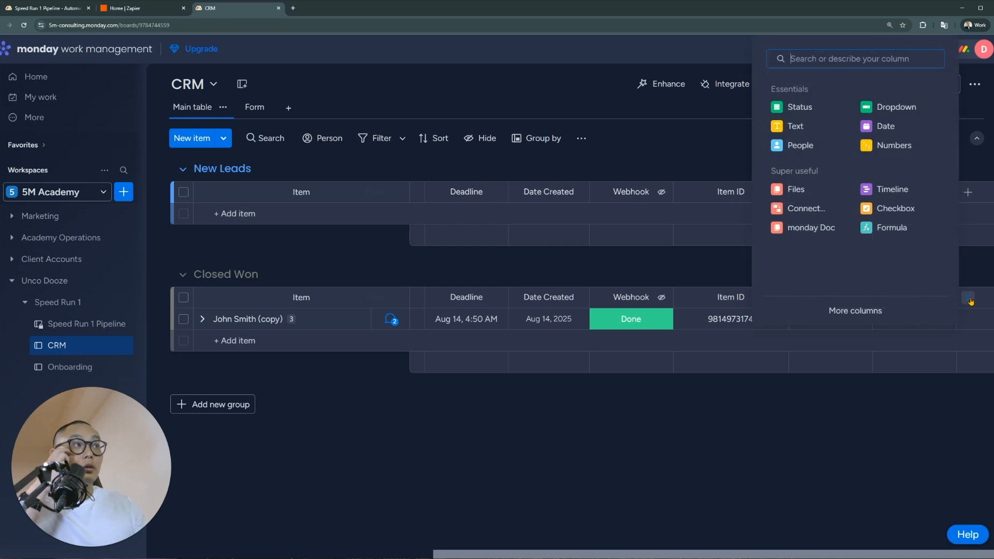
type("acti")
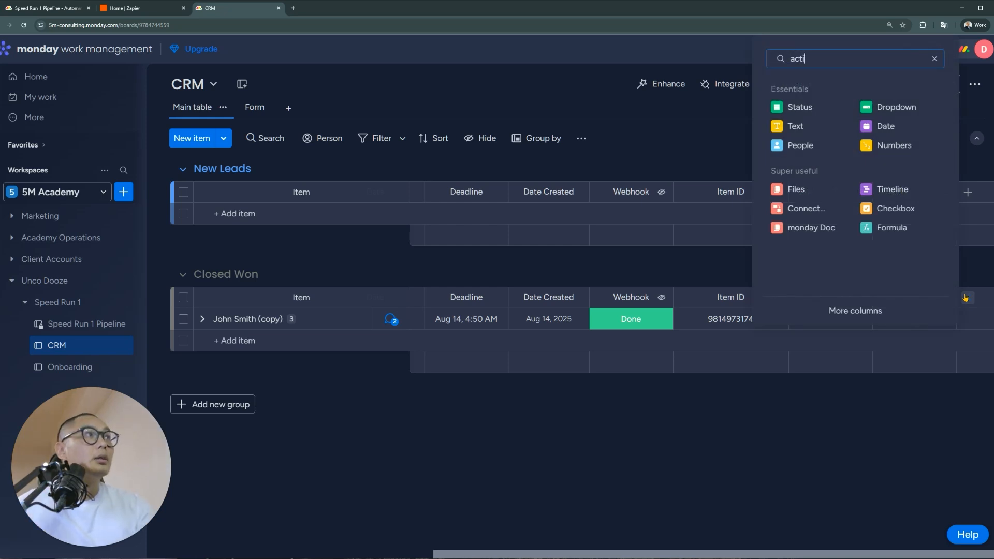
type("vity")
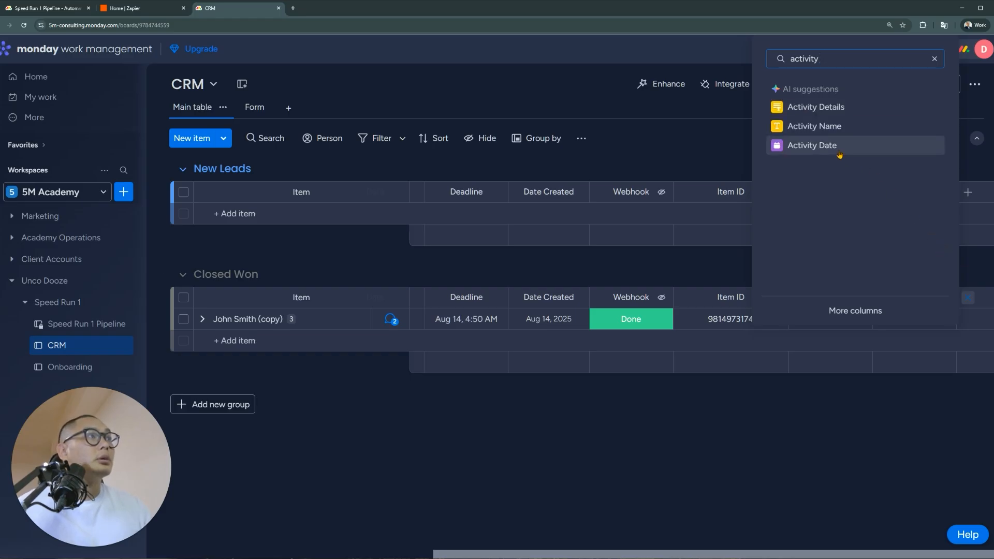
left_click(839, 154)
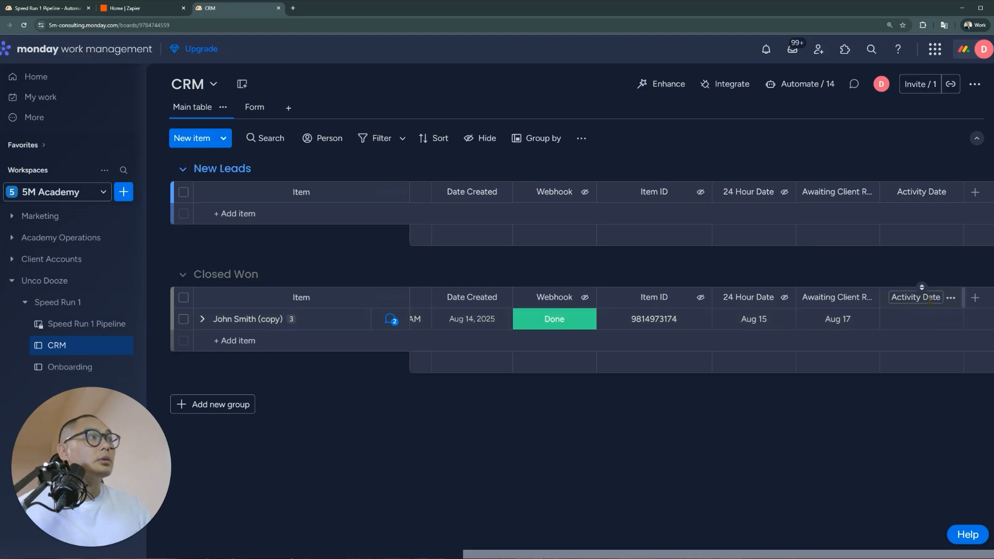
left_click(930, 323)
left_click(928, 386)
left_click(951, 299)
mouse_move(930, 273)
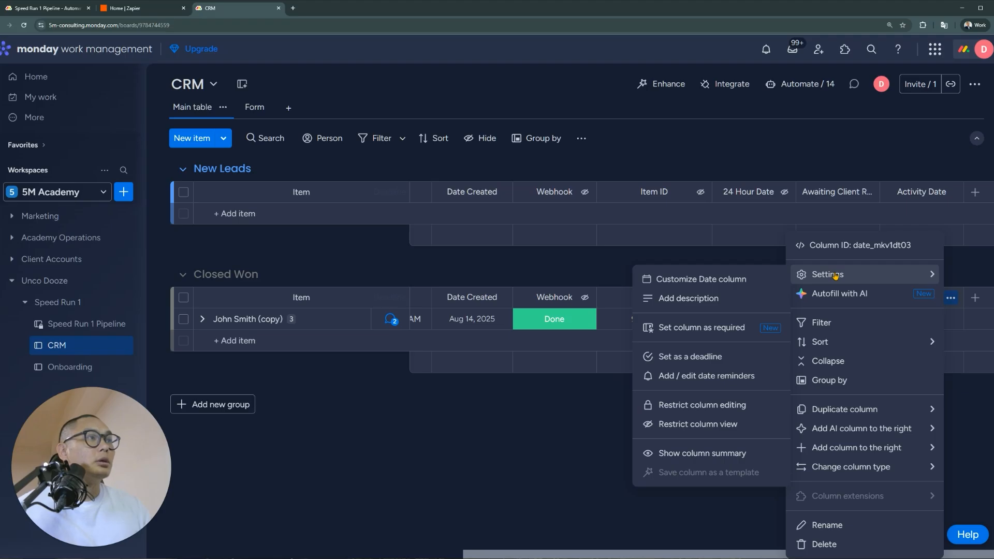
left_click(828, 544)
left_click(642, 128)
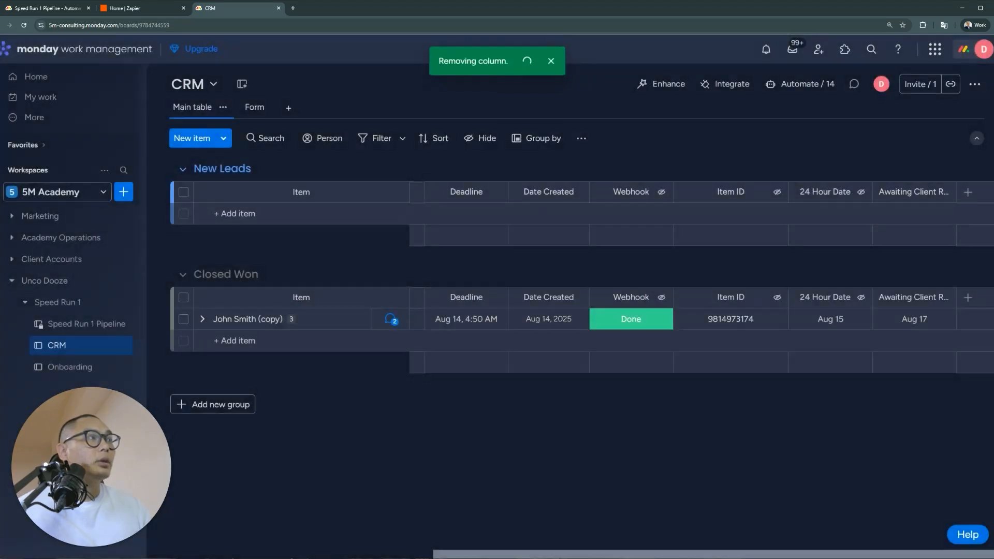
Add a Last updated column, which shows '1 week ago' for the lead
left_click(968, 298)
type("last")
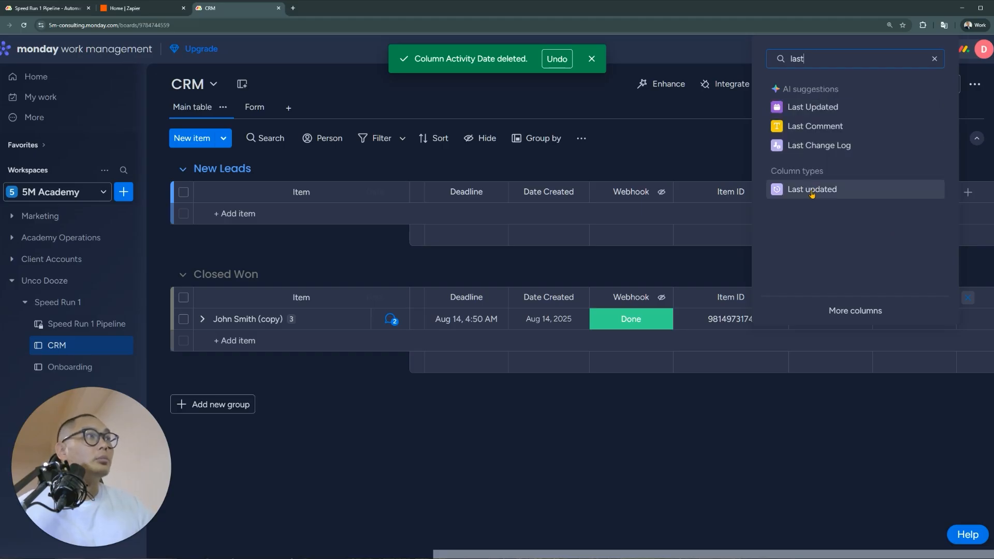
left_click(812, 191)
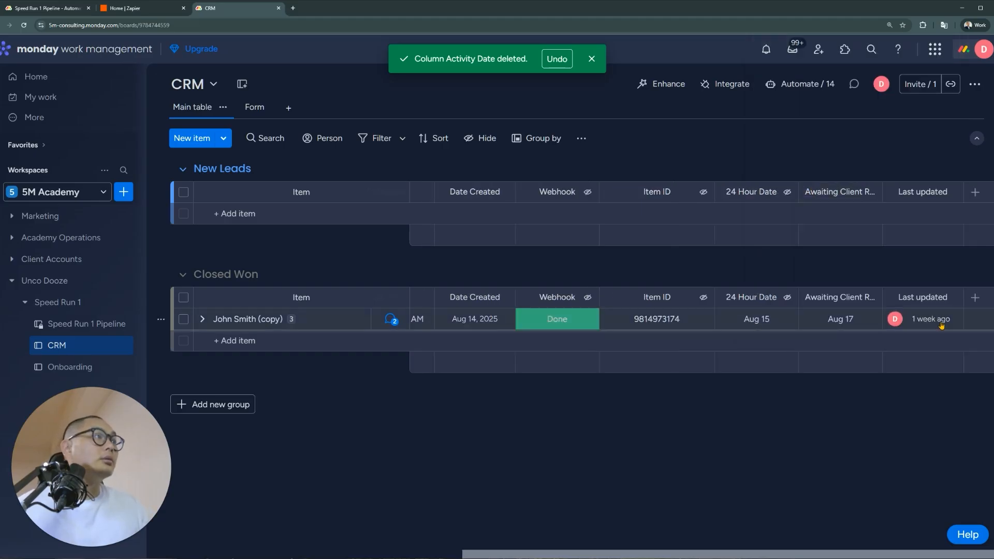
mouse_move(941, 325)
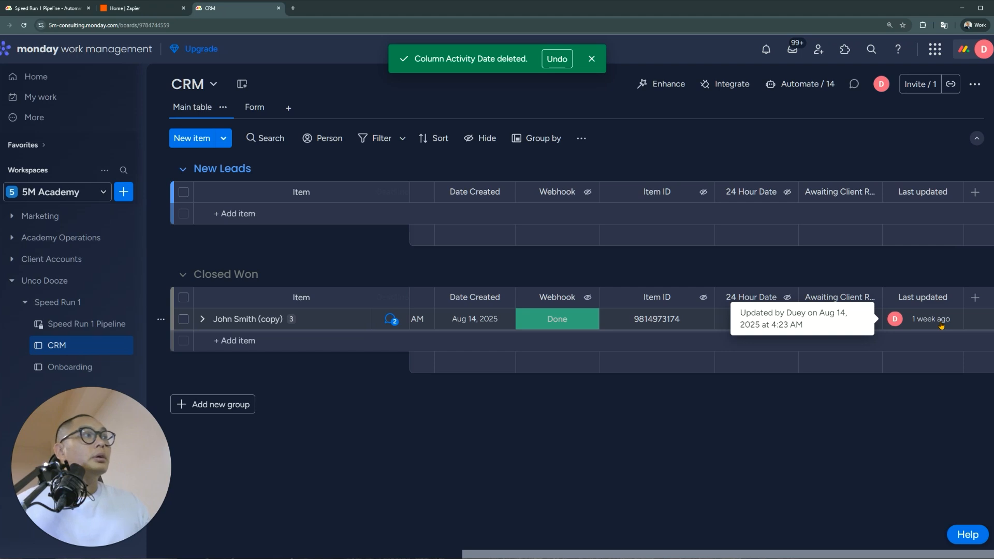
Add and delete a 'Test' subitem so Last updated reads Just now, then view Speed Run 1 Pipeline
left_click(202, 319)
left_click(280, 436)
type("Test")
key("Return")
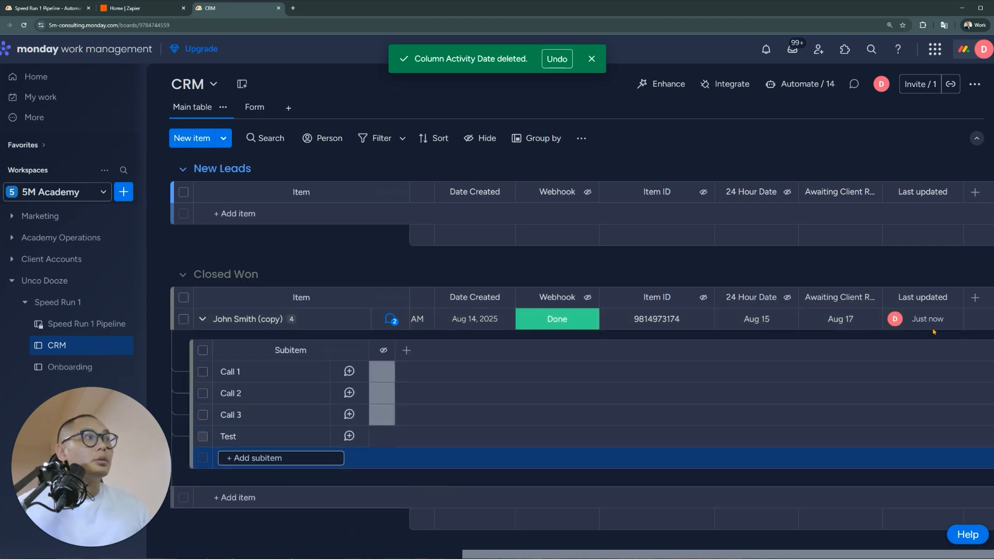
left_click(202, 436)
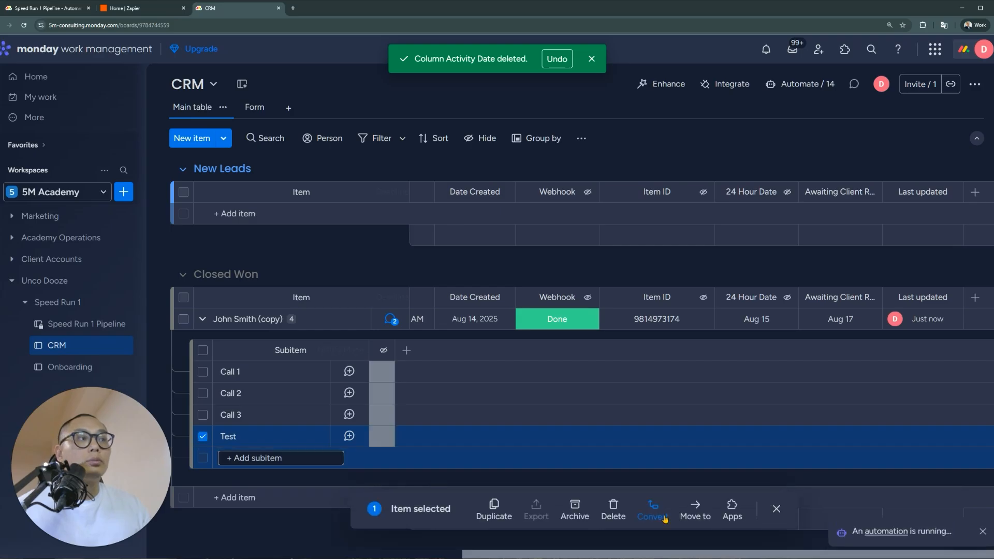
left_click(615, 514)
left_click(619, 322)
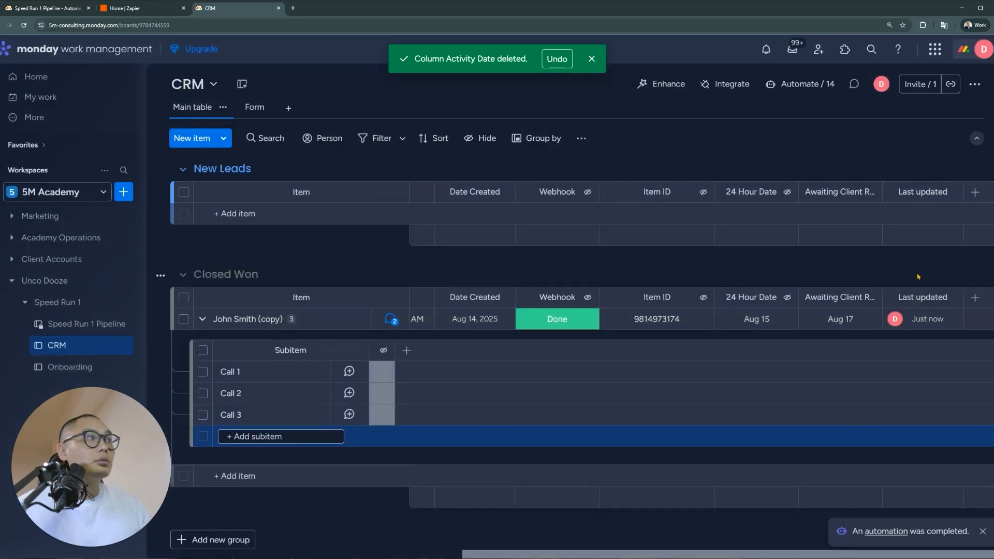
left_click(203, 321)
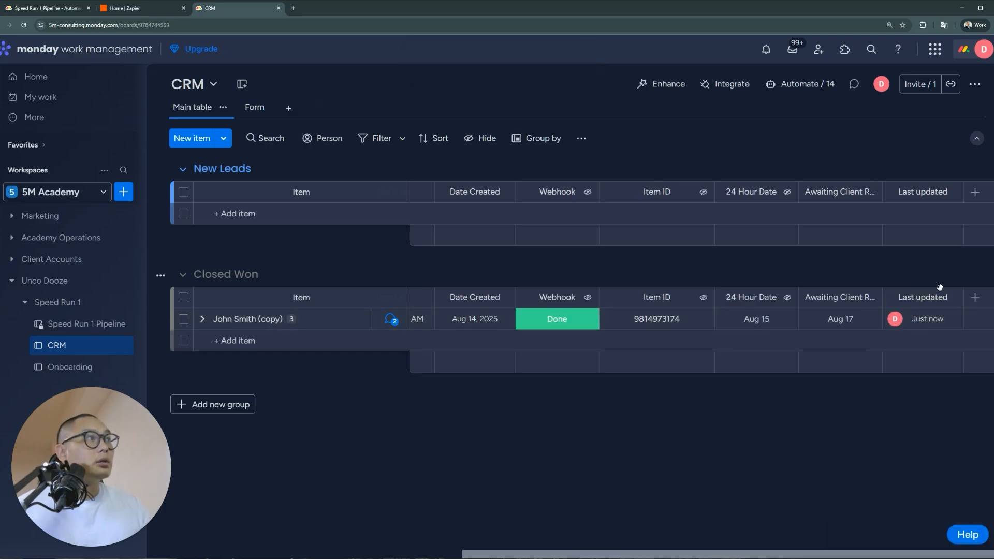
mouse_move(929, 320)
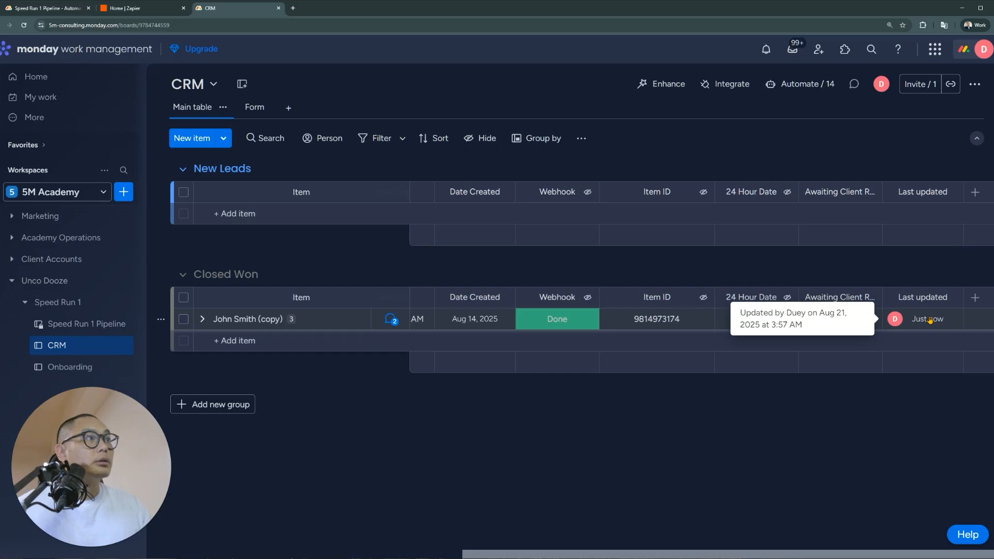
left_click(41, 8)
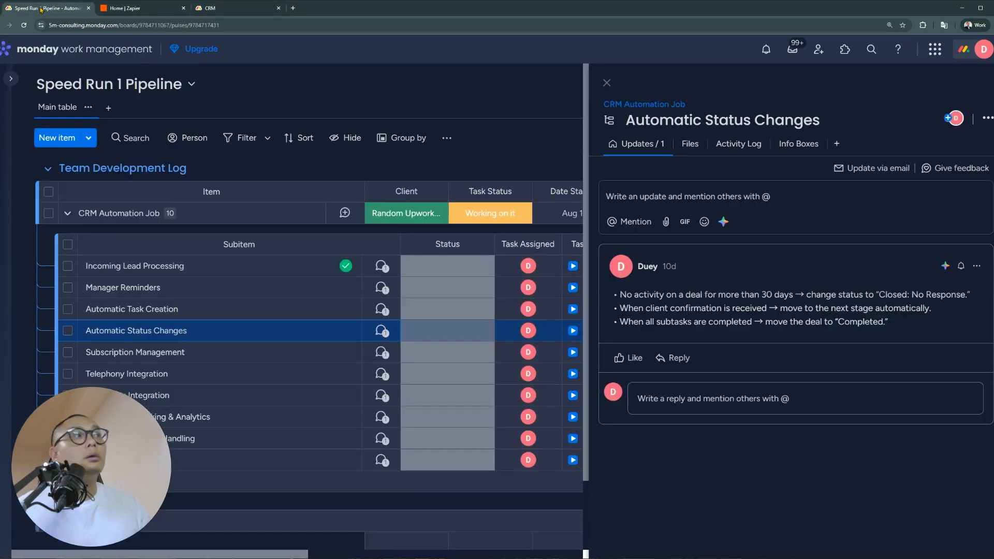
On the CRM board, start a new automation and try the 'When date arrives' trigger, then remove it
left_click(212, 8)
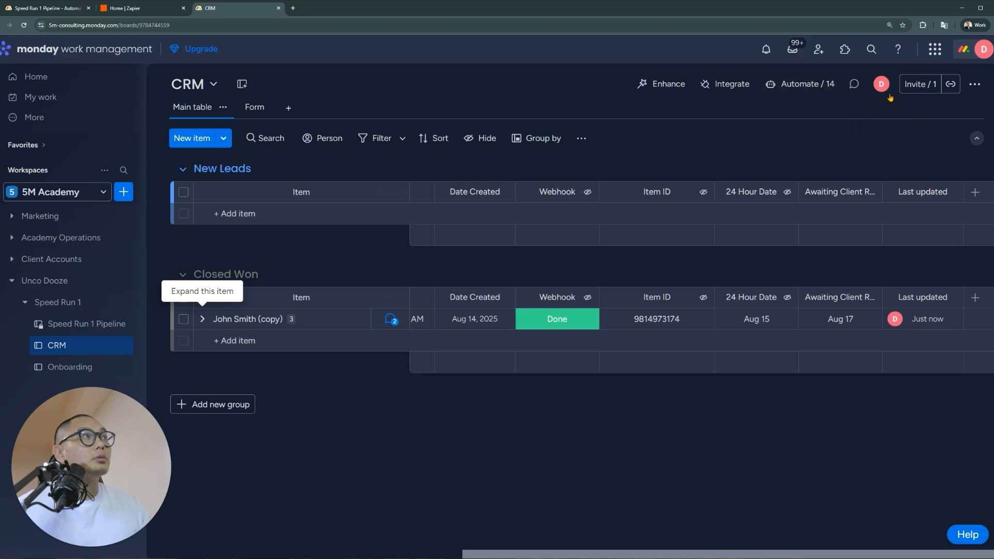
left_click(808, 84)
left_click(911, 131)
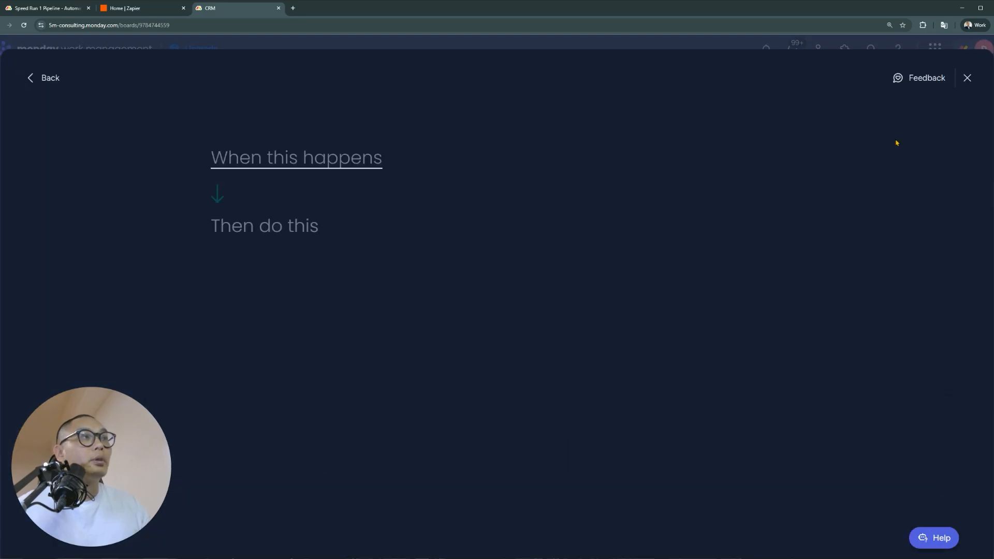
left_click(279, 171)
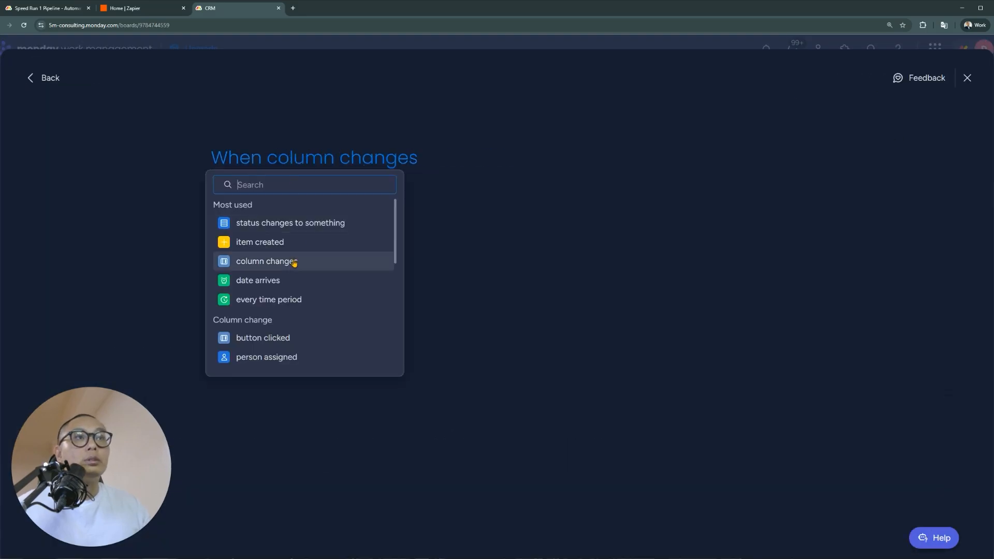
left_click(295, 287)
left_click(305, 164)
scroll(366, 269, "down", 2)
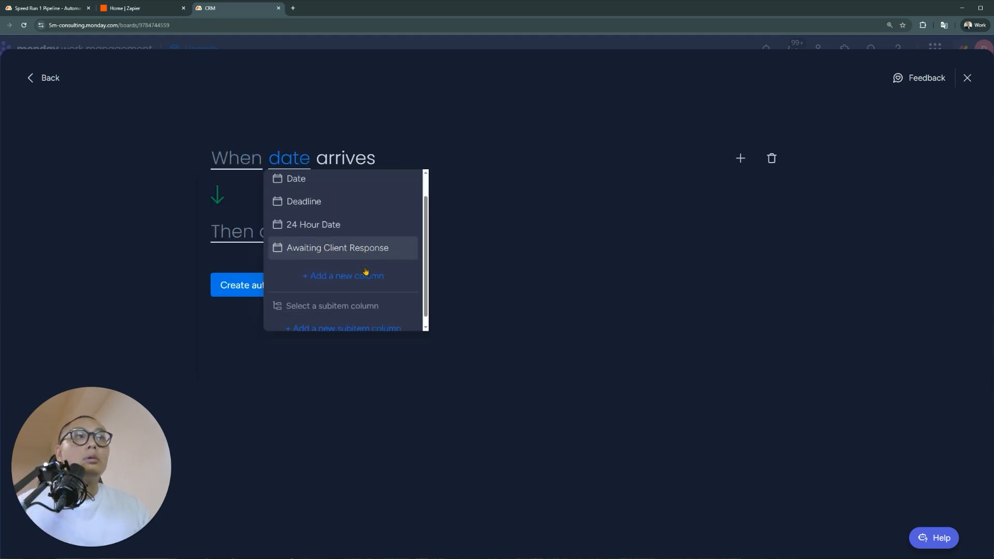
scroll(279, 192, "up", 2)
left_click(245, 163)
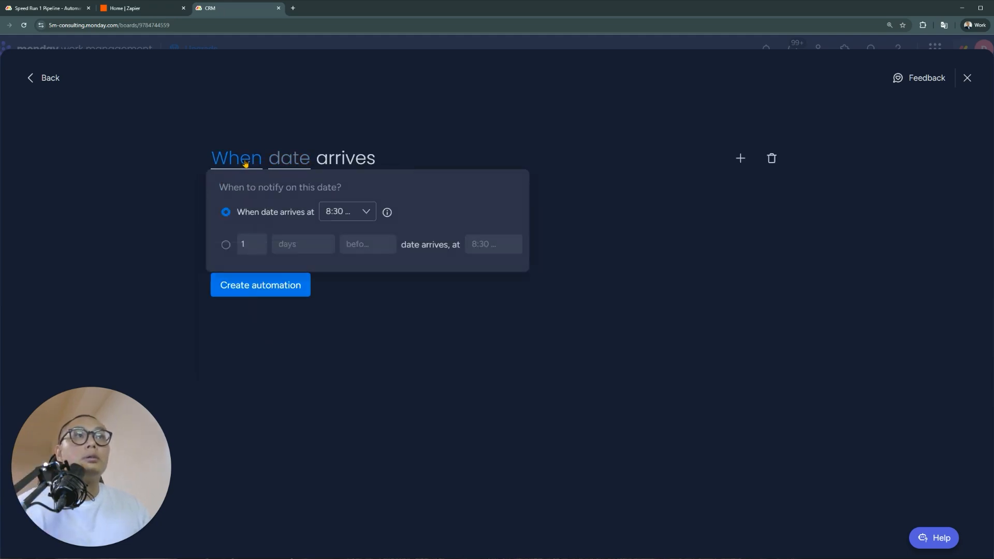
left_click(493, 128)
left_click(771, 159)
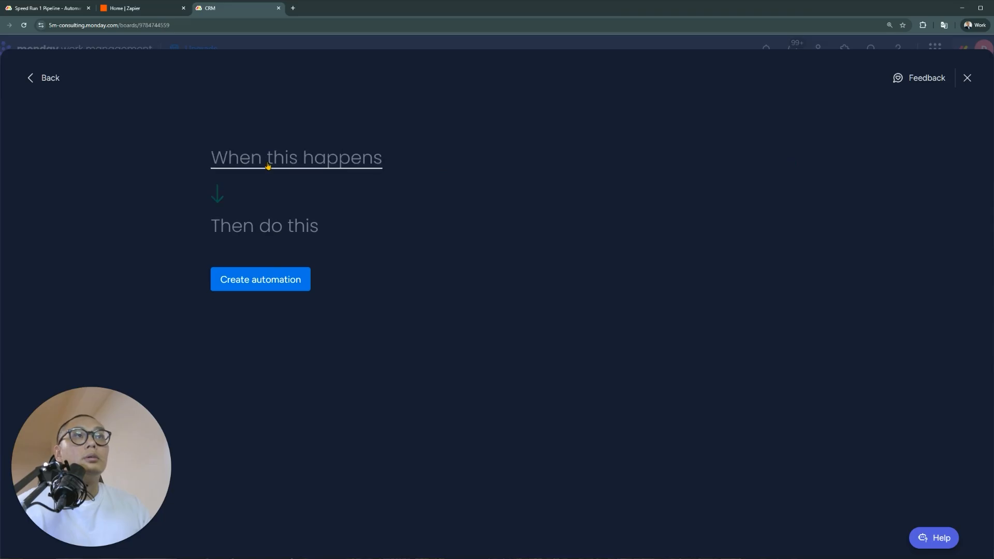
Try the recurring time period trigger and a search for 'acti', then close the automation builder
left_click(267, 164)
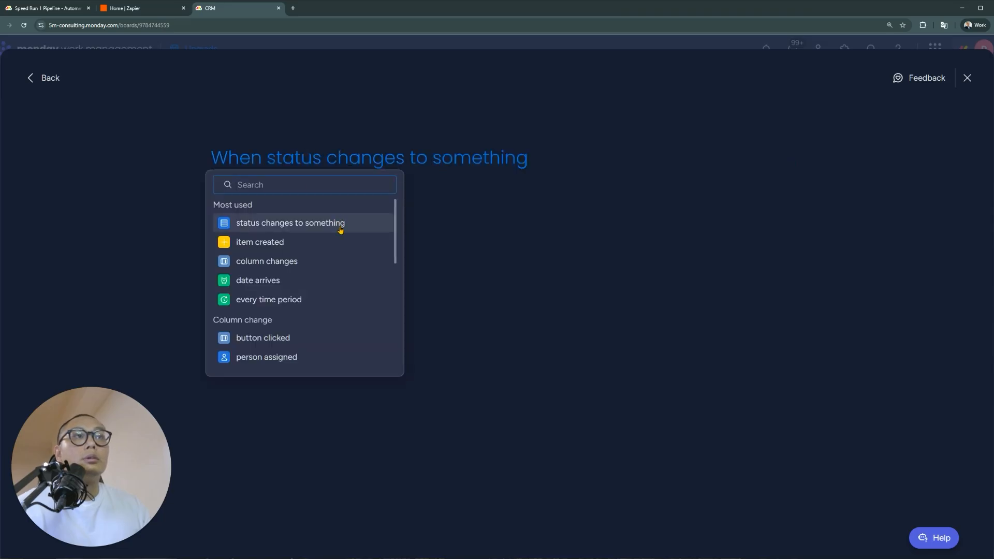
left_click(309, 299)
left_click(288, 160)
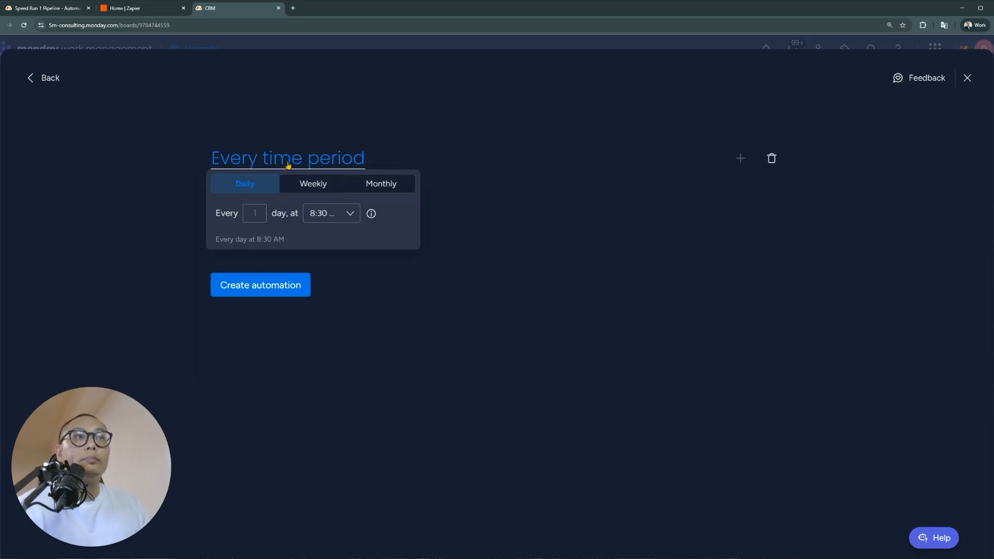
left_click(575, 176)
left_click(771, 158)
left_click(290, 158)
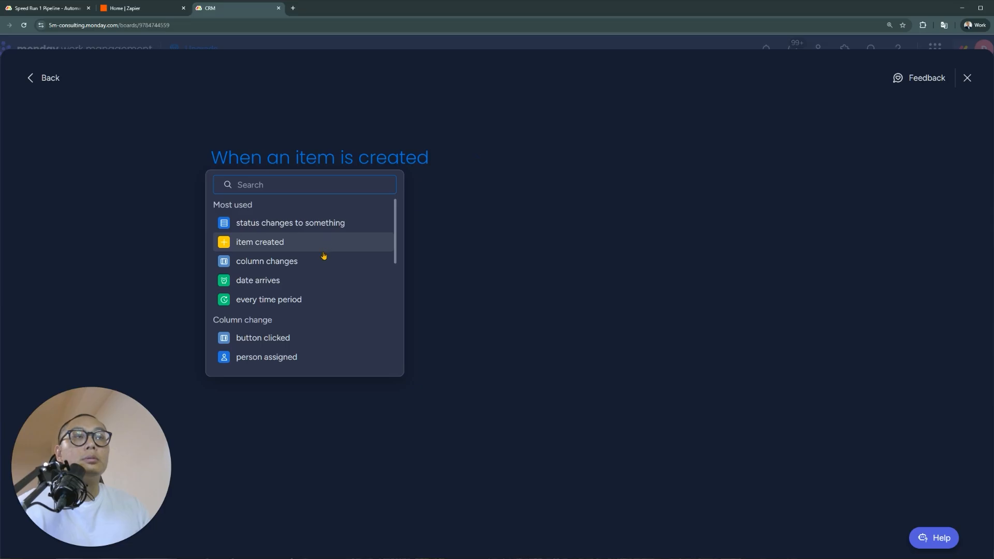
scroll(324, 256, "down", 3)
scroll(313, 281, "down", 3)
type("acti")
key("BackSpace")
key("BackSpace")
key("BackSpace")
key("BackSpace")
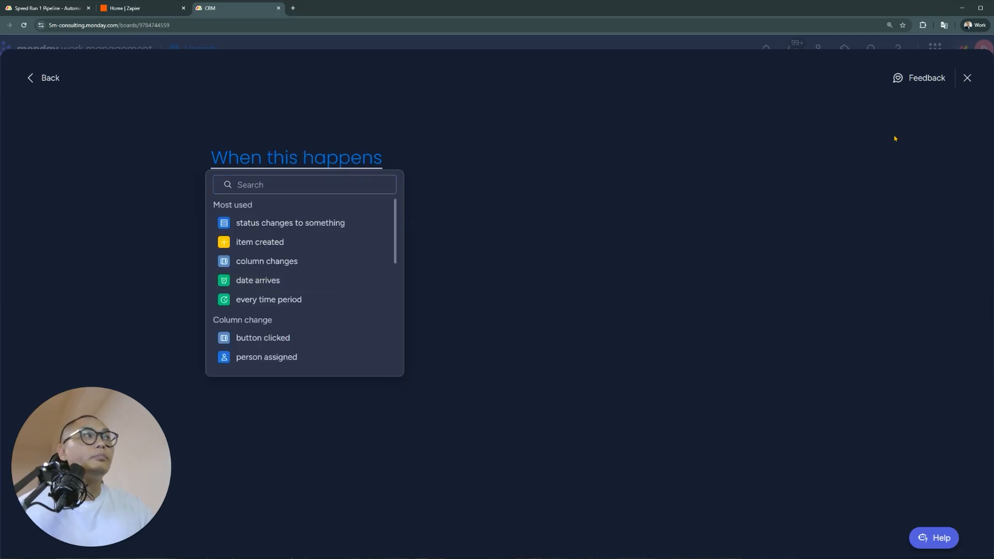
left_click(967, 78)
left_click(968, 78)
mouse_move(948, 322)
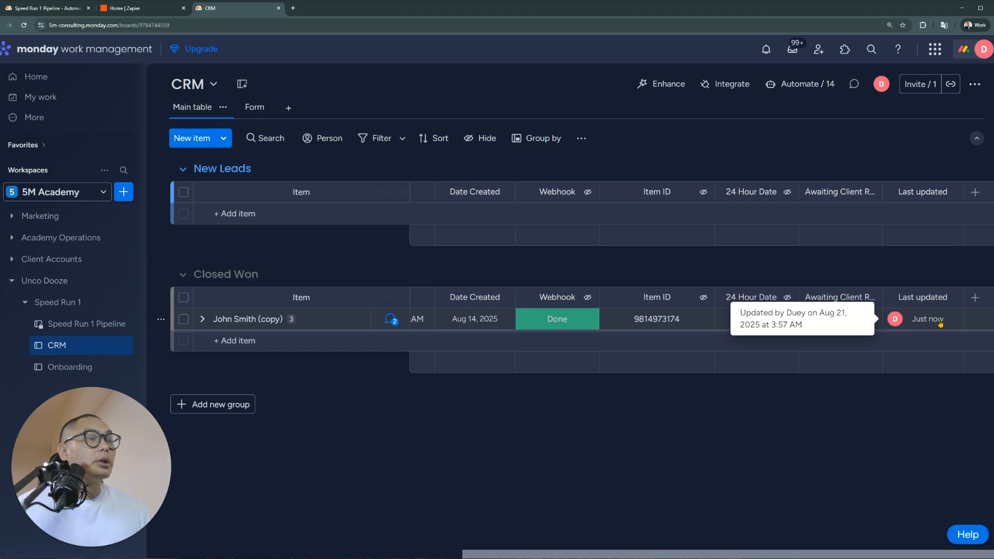
Delete the Last updated column and expand the lead's subitems
left_click(950, 298)
left_click(842, 550)
left_click(641, 127)
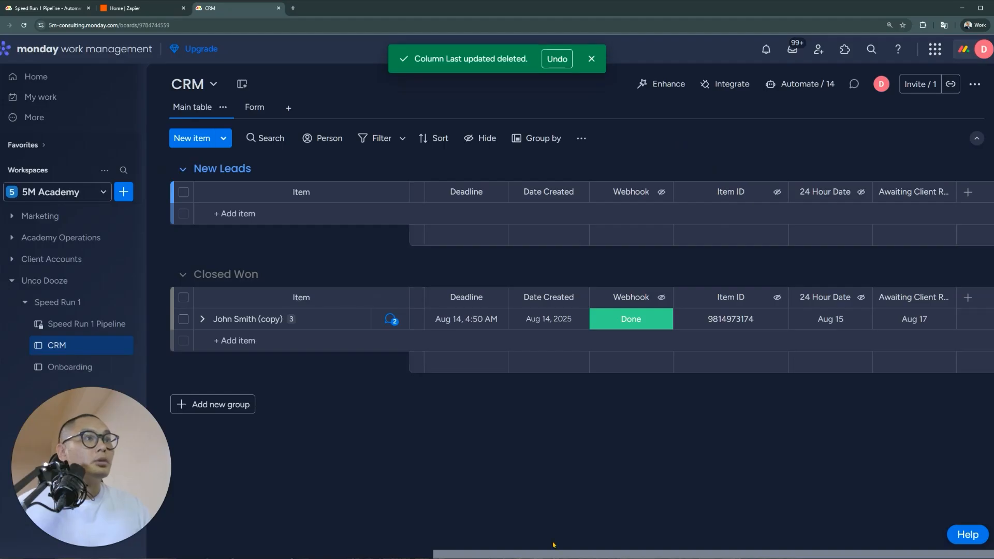
scroll(553, 544, "left", 10)
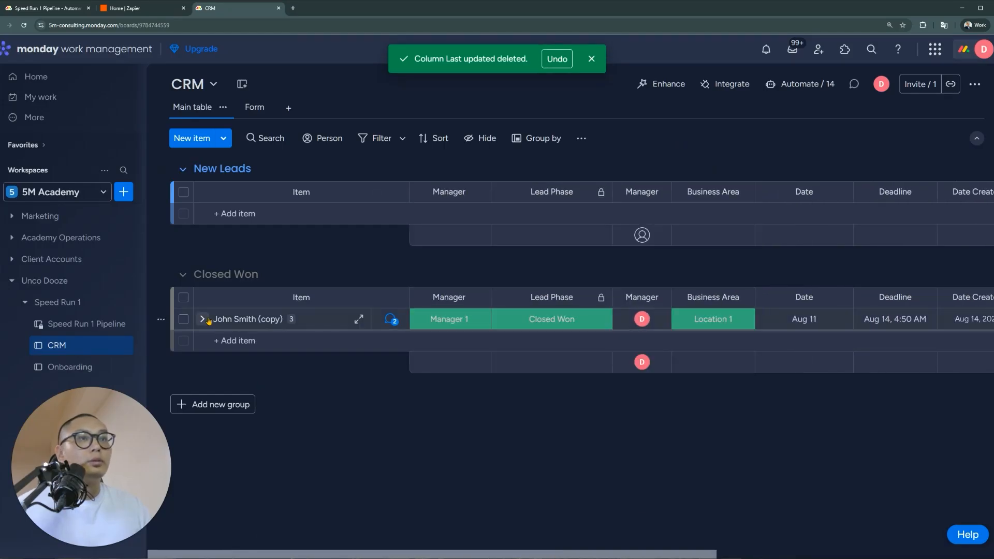
left_click(202, 320)
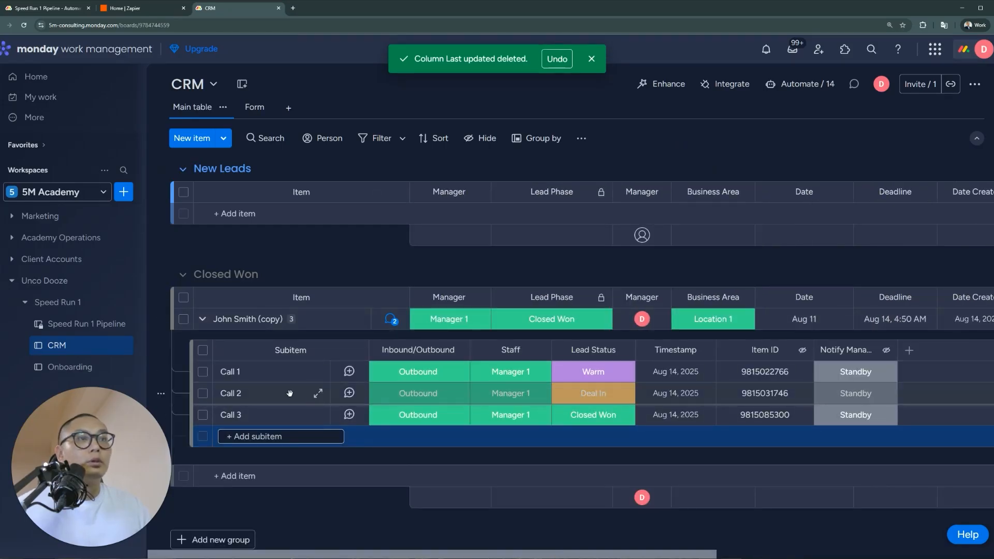
Add a new date column and rename it 'Last Activity'
left_click(203, 320)
scroll(538, 556, "right", 10)
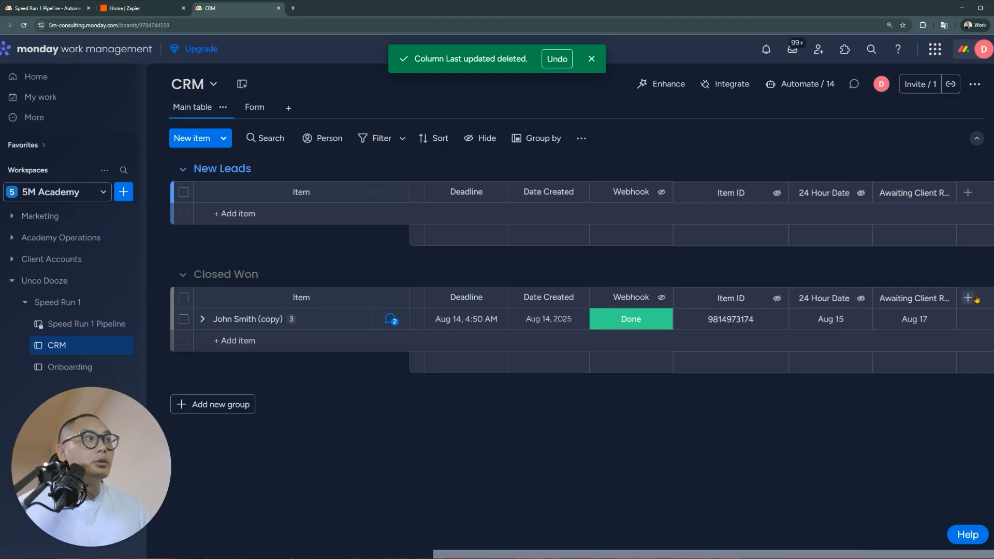
left_click(967, 298)
left_click(879, 125)
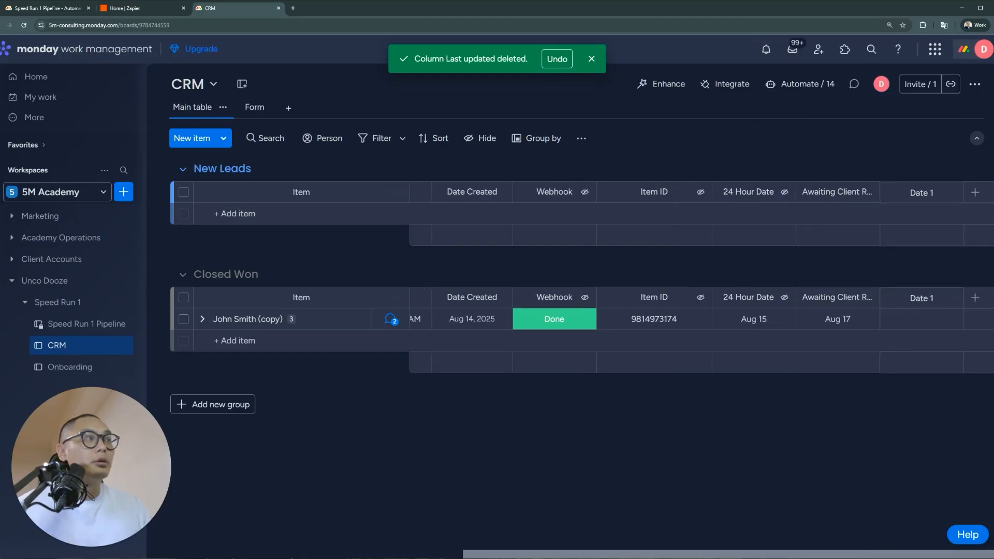
left_click(926, 298)
key("ctrl+a")
type("Last")
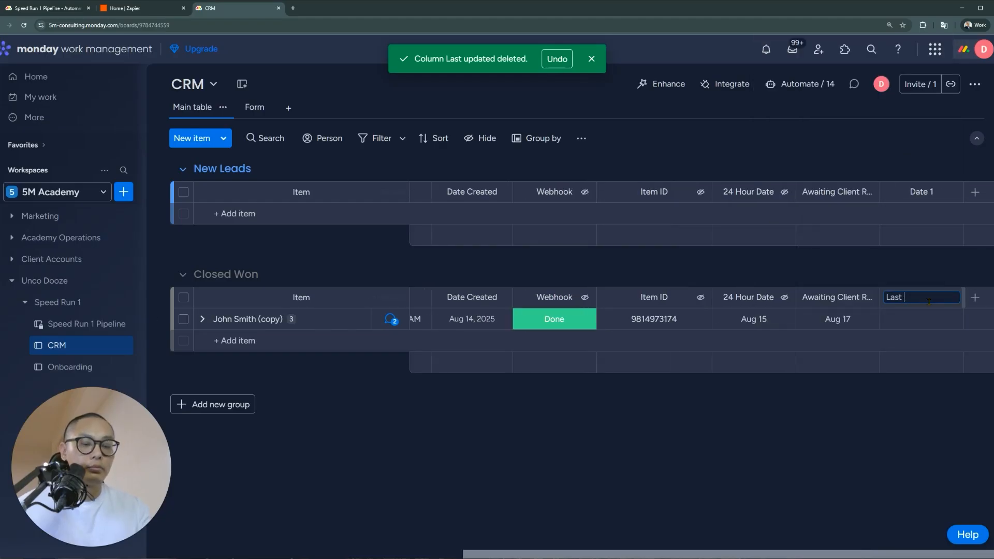
key("Return")
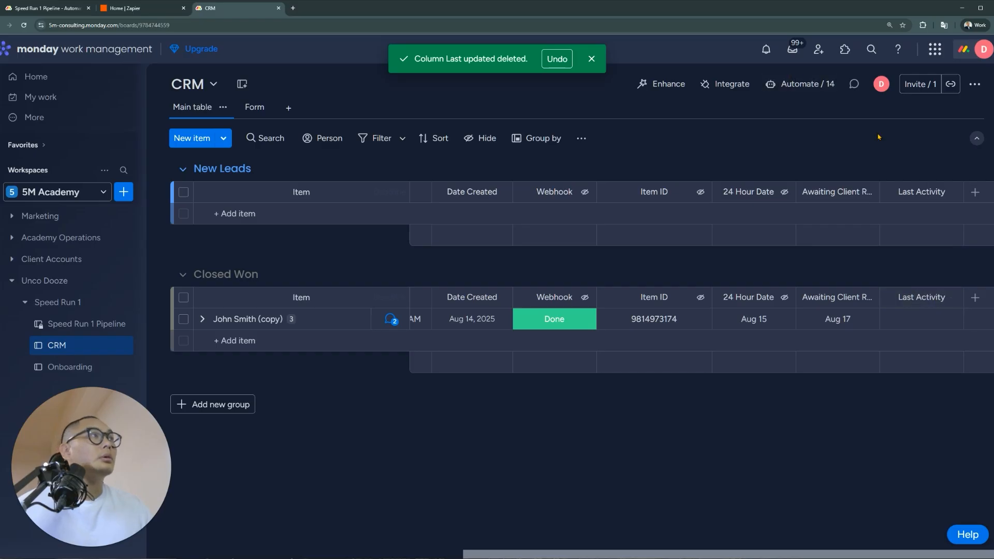
Create the automation: when a subitem is created, set Last Activity to today
left_click(807, 84)
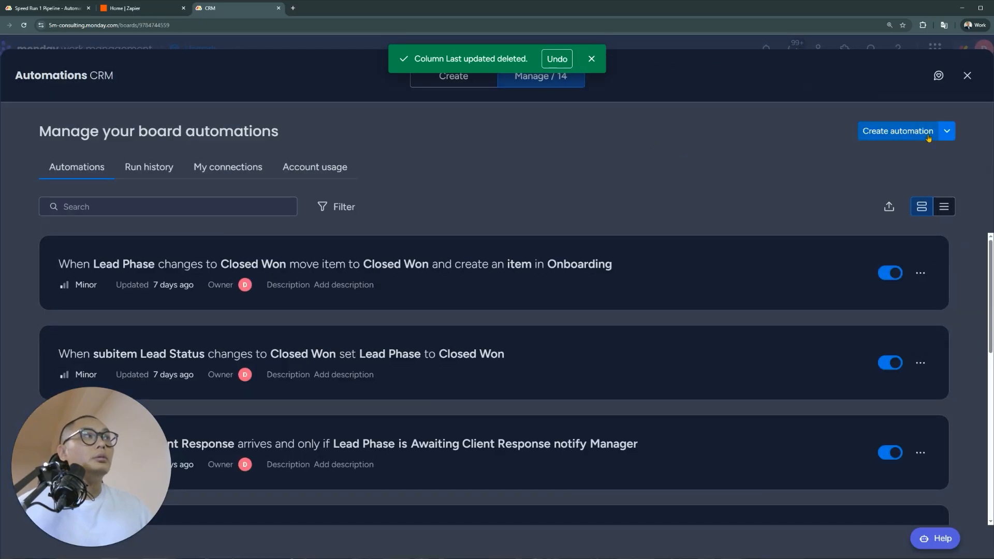
left_click(911, 135)
left_click(335, 166)
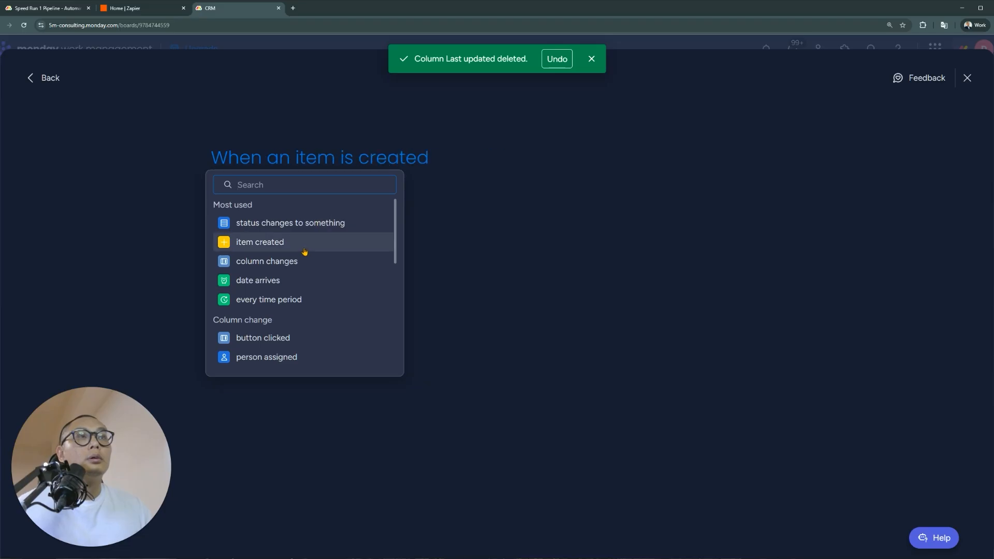
type("sub")
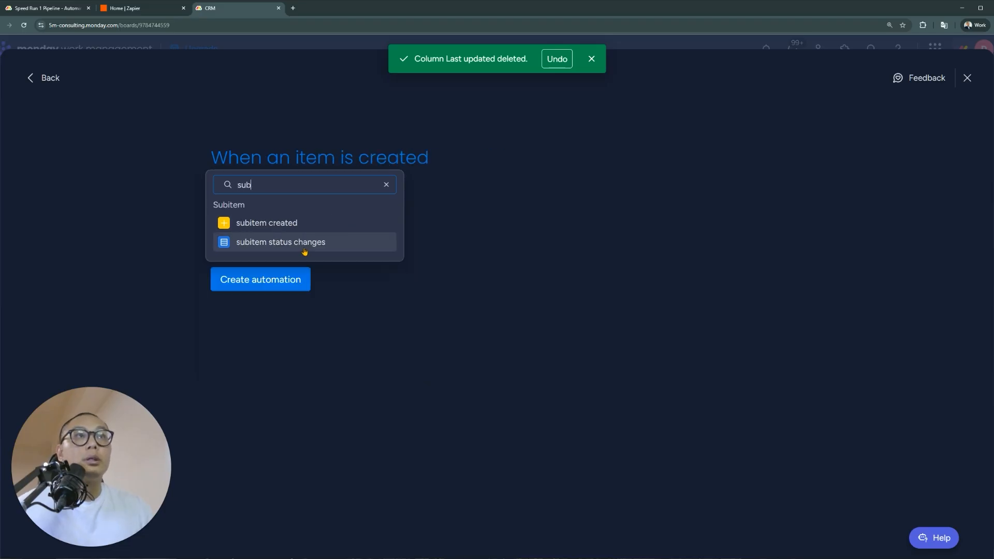
left_click(326, 224)
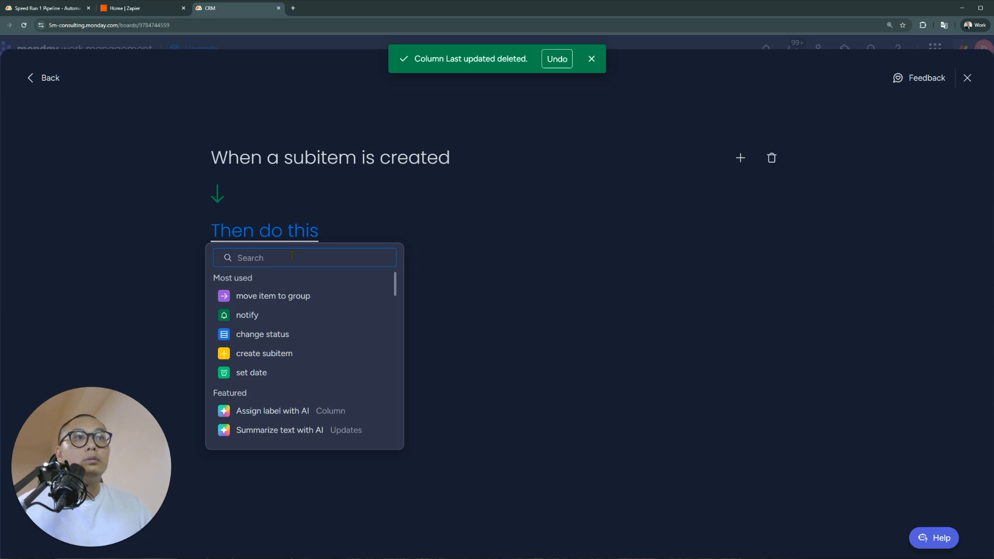
left_click(280, 376)
left_click(312, 231)
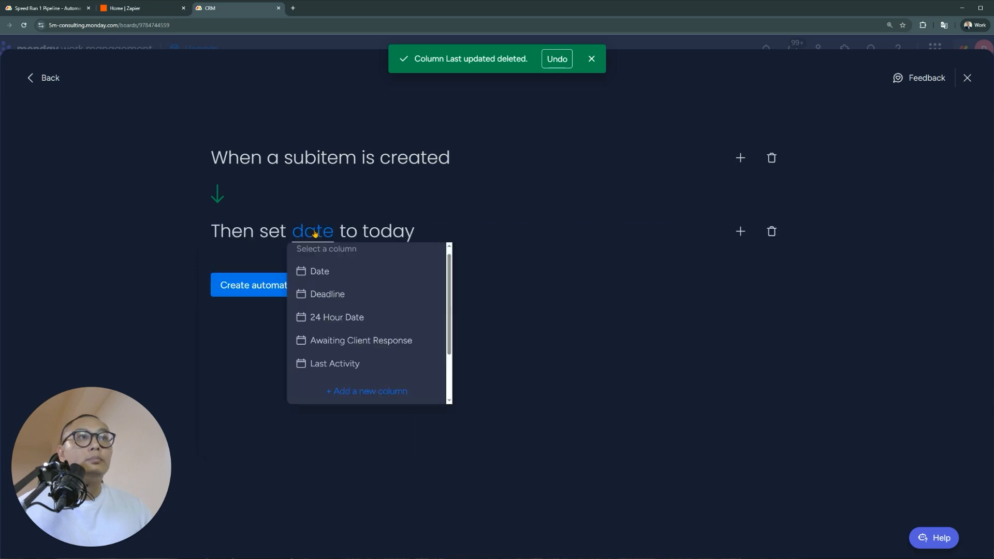
left_click(357, 363)
left_click(288, 284)
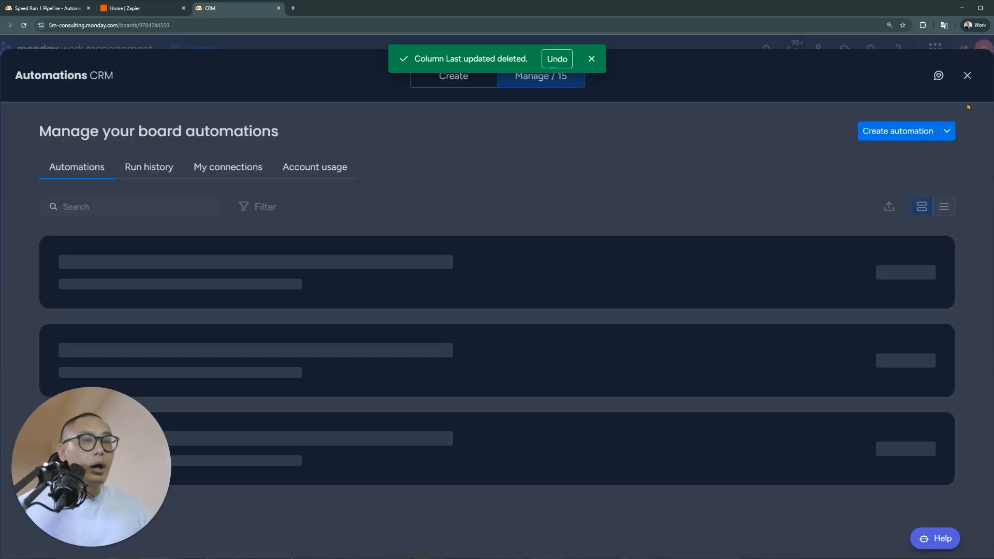
left_click(591, 59)
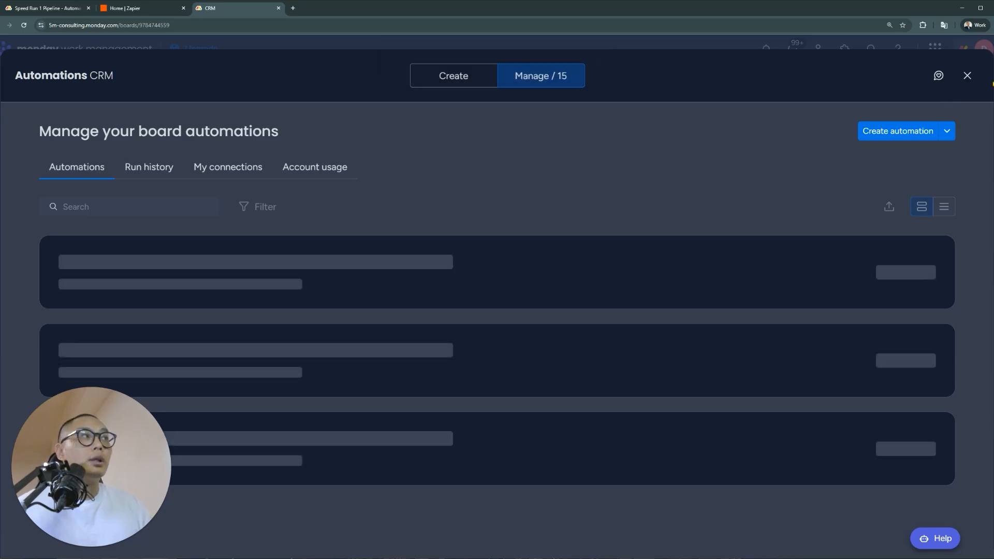
Add and delete a 'Test' subitem so Last Activity reads Aug 21, then start another automation
left_click(967, 75)
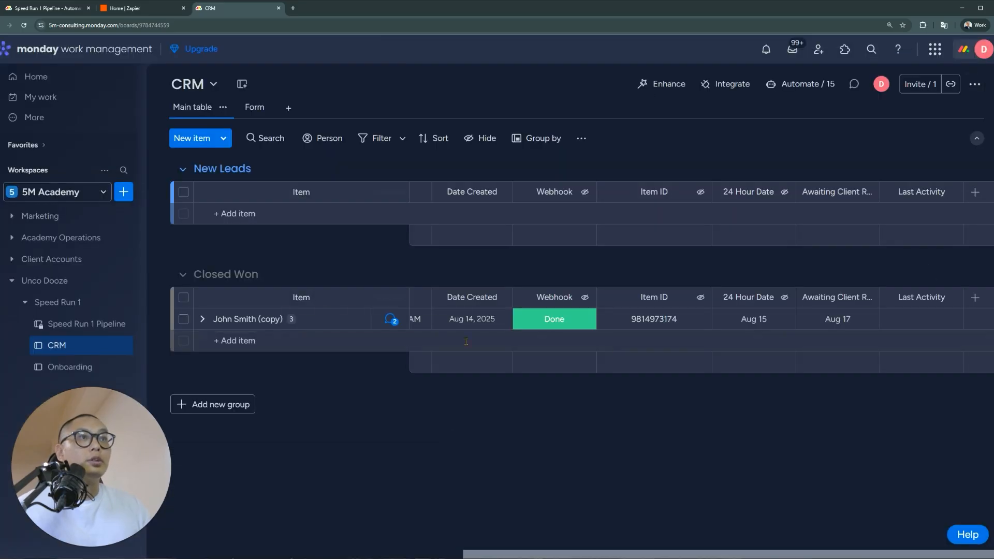
left_click(201, 319)
left_click(259, 437)
type("Test")
key("Return")
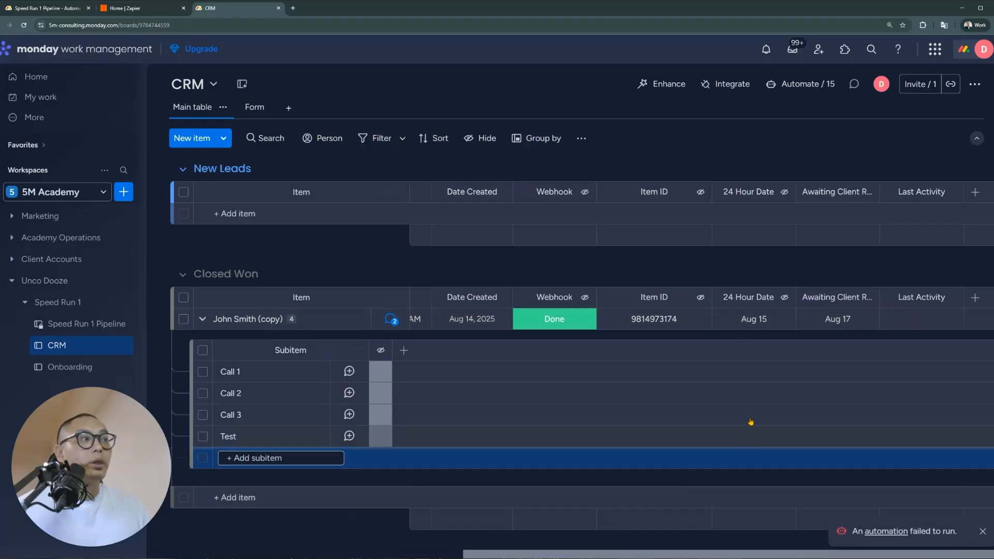
left_click(203, 437)
left_click(613, 510)
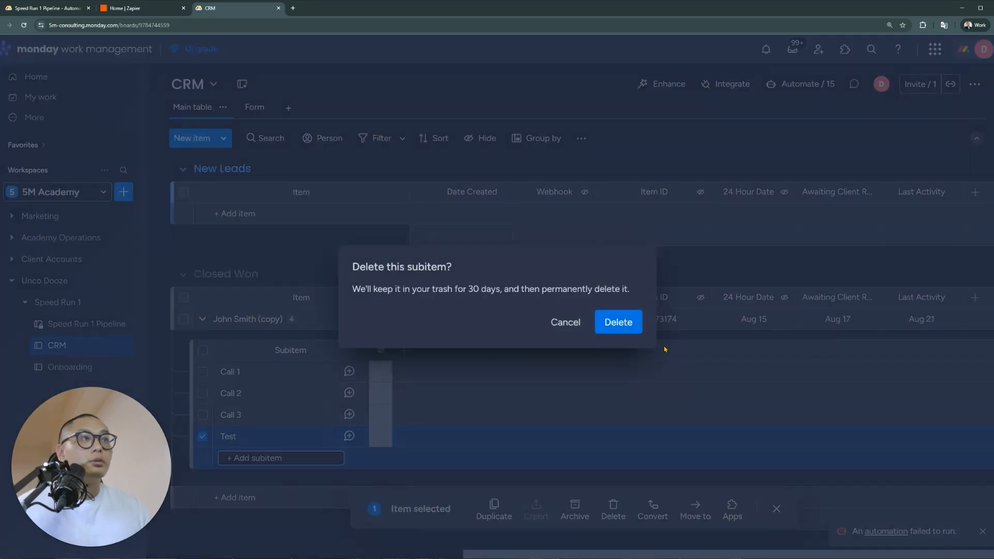
left_click(617, 322)
left_click(800, 83)
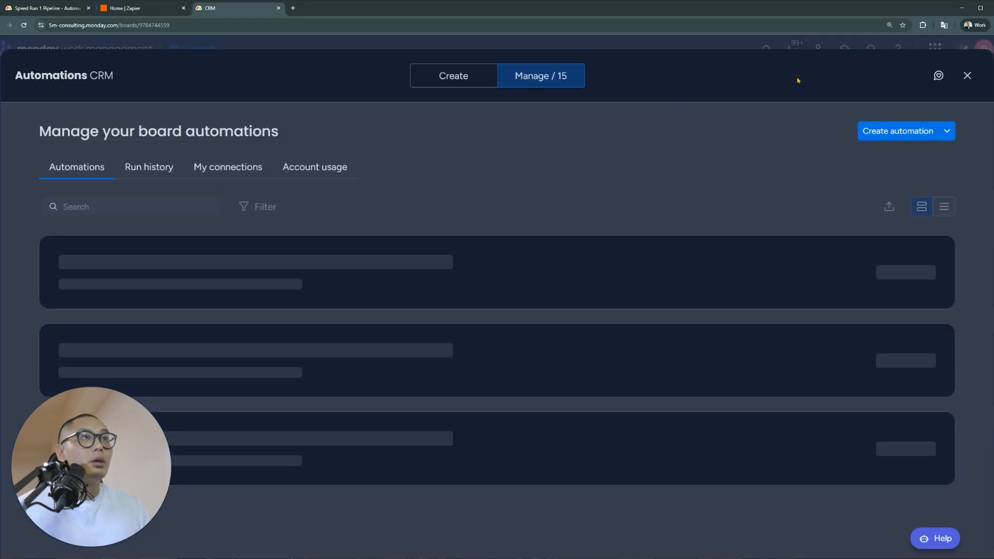
left_click(872, 131)
Try the 'When date arrives' trigger, checking the 30-day no-activity requirement, then remove it
left_click(341, 160)
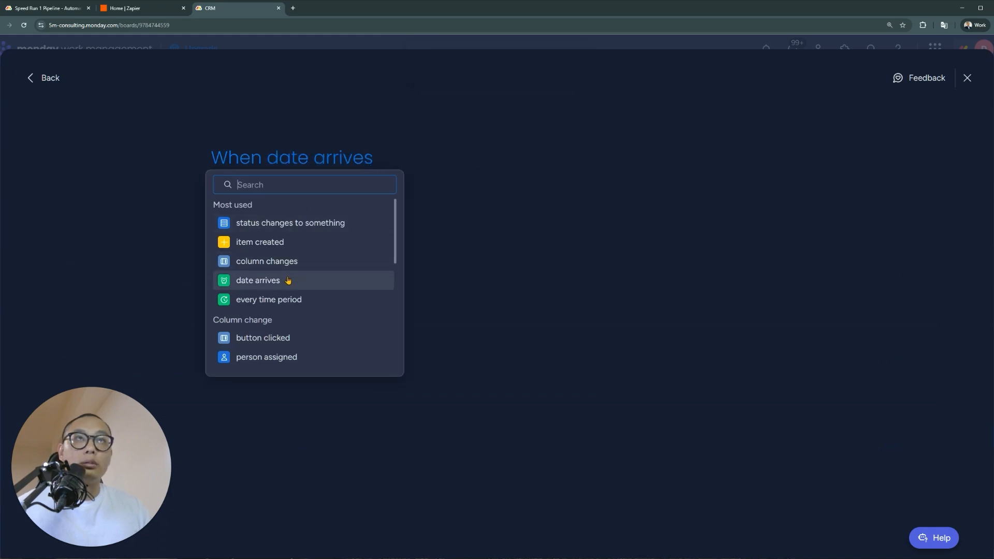
left_click(288, 281)
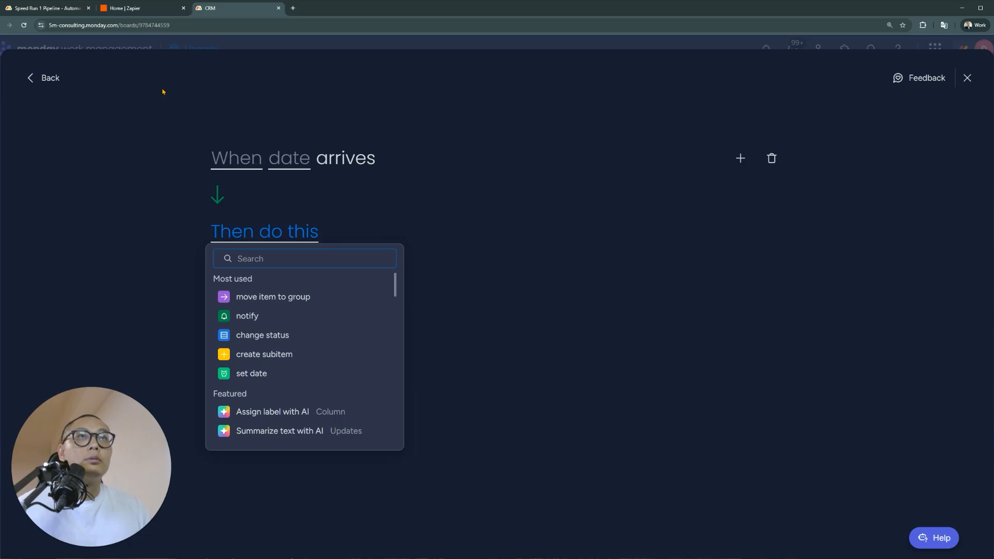
left_click(42, 8)
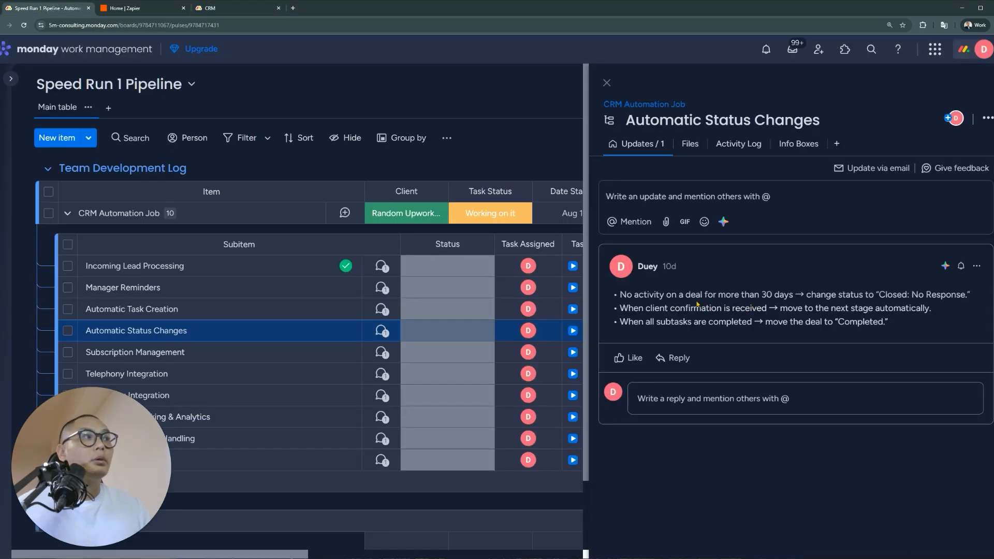
left_click_drag(621, 300, 794, 295)
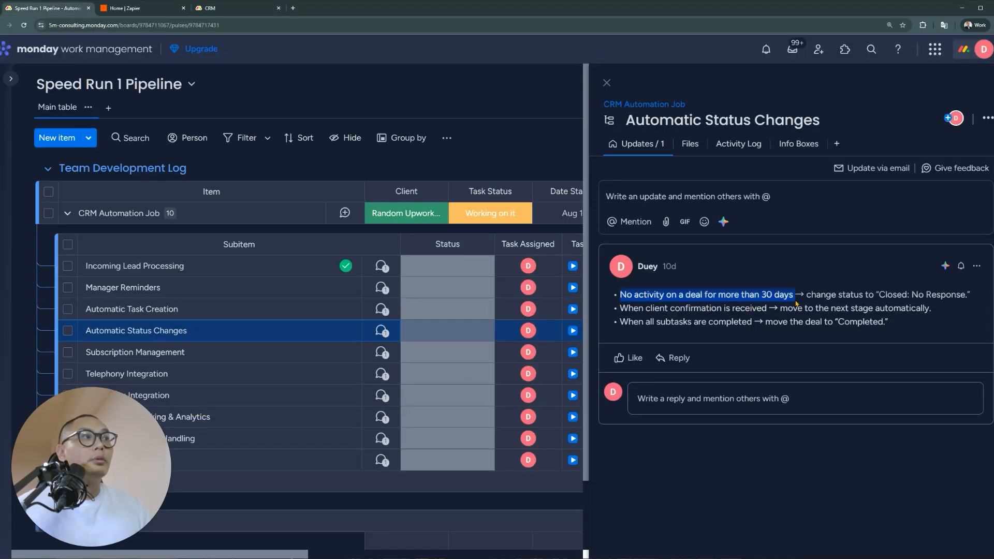
left_click(243, 9)
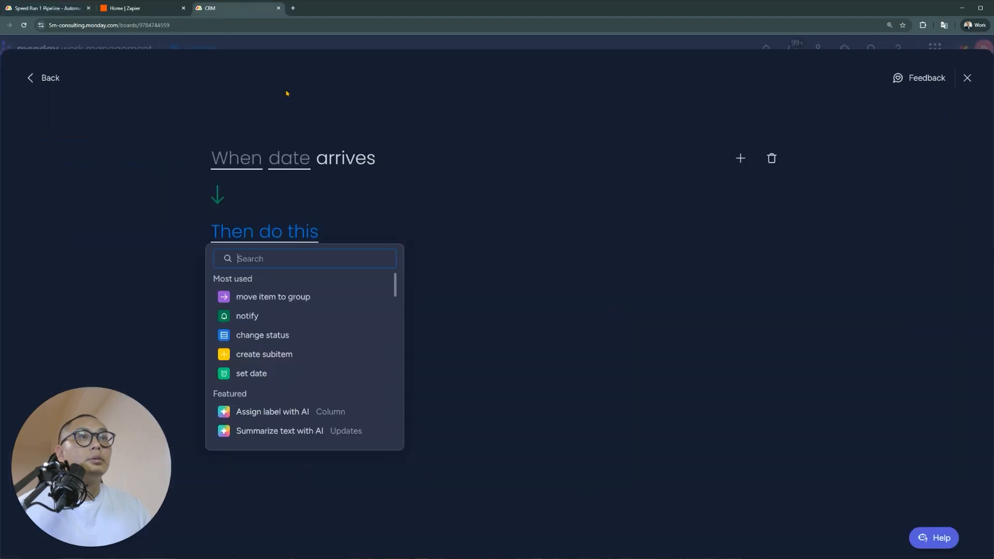
left_click(256, 164)
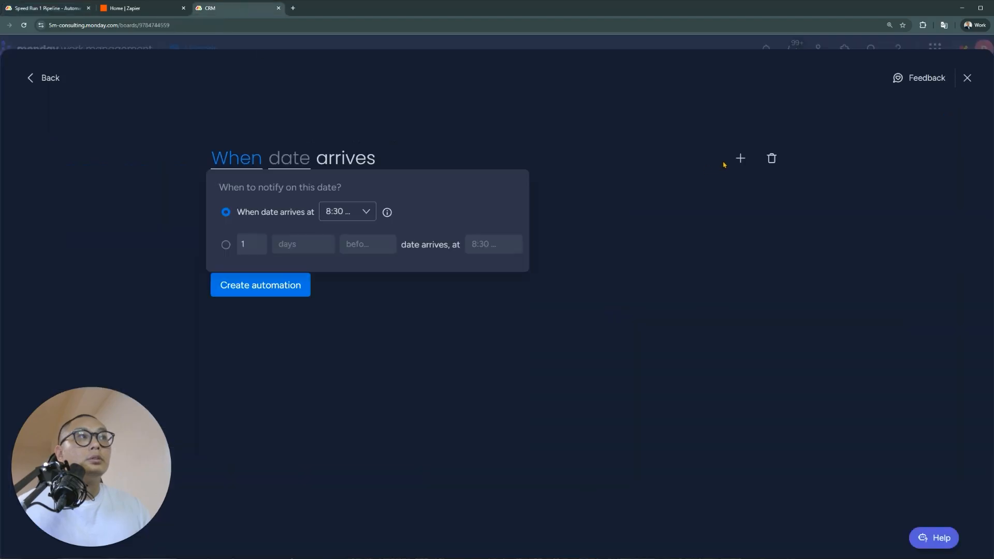
left_click(768, 164)
Try the 'date has passed' trigger, remove it, and close the builder without saving
left_click(295, 171)
type("date")
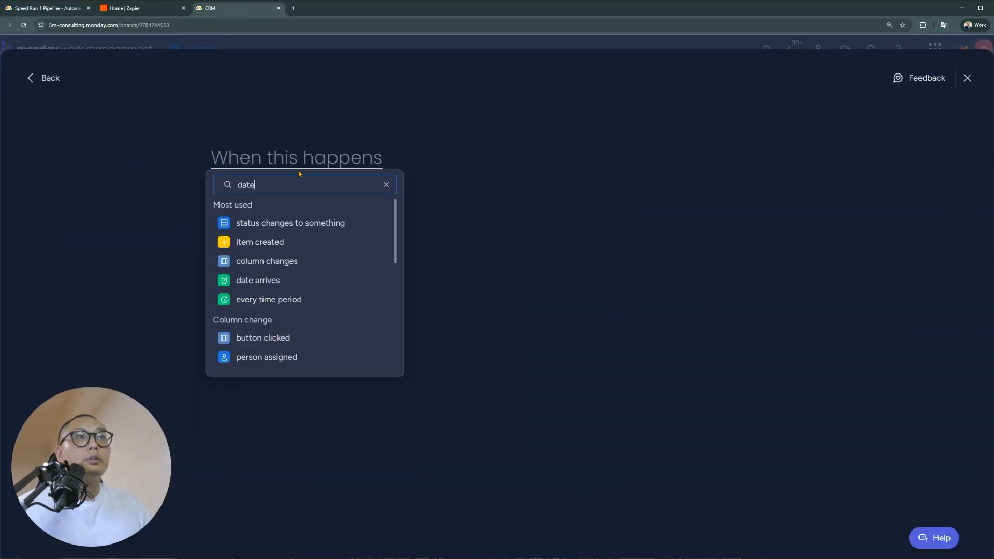
scroll(340, 255, "down", 1)
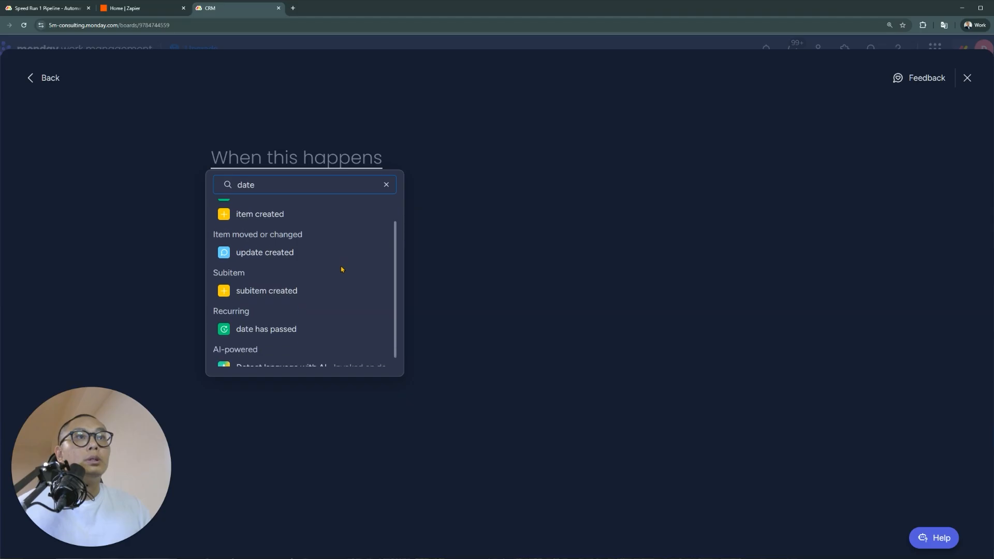
left_click(279, 326)
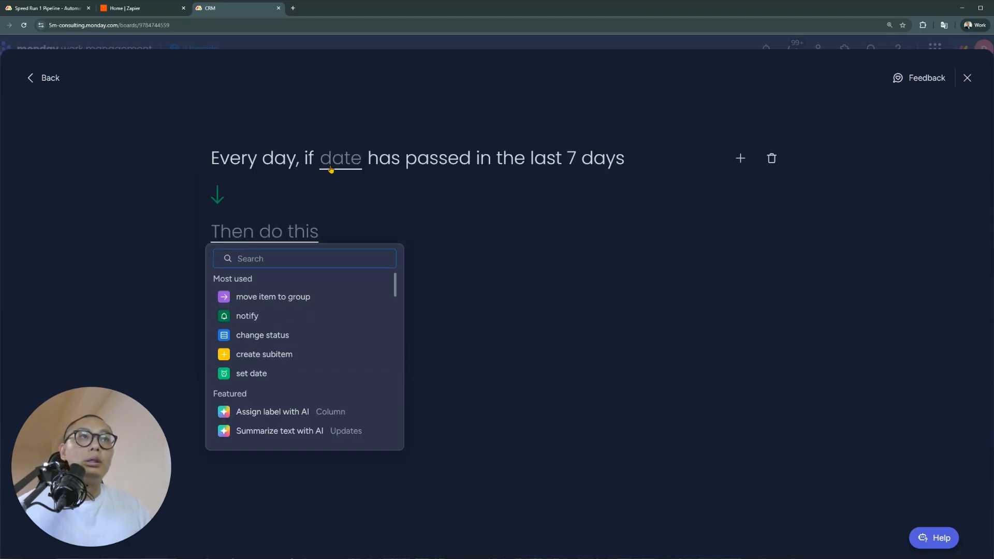
left_click(331, 167)
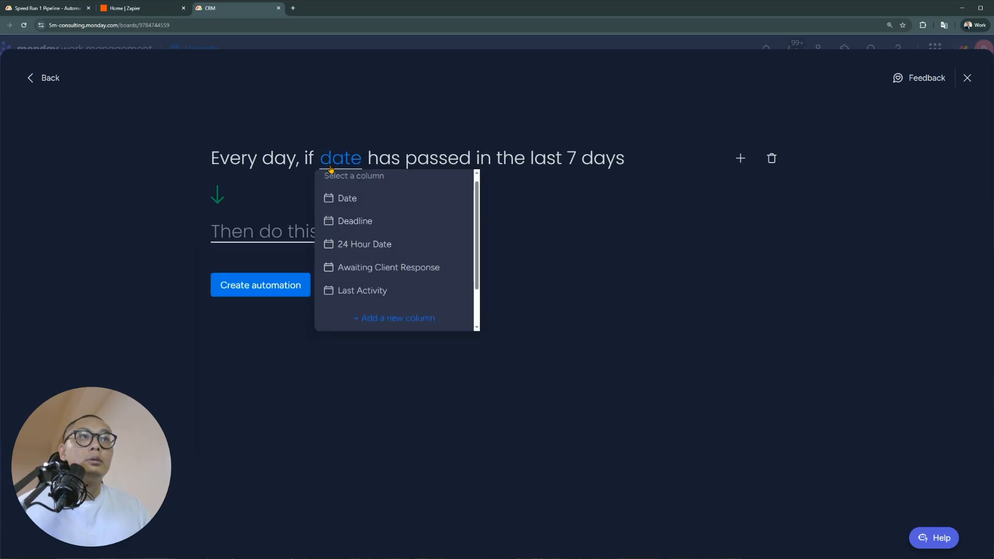
left_click(771, 159)
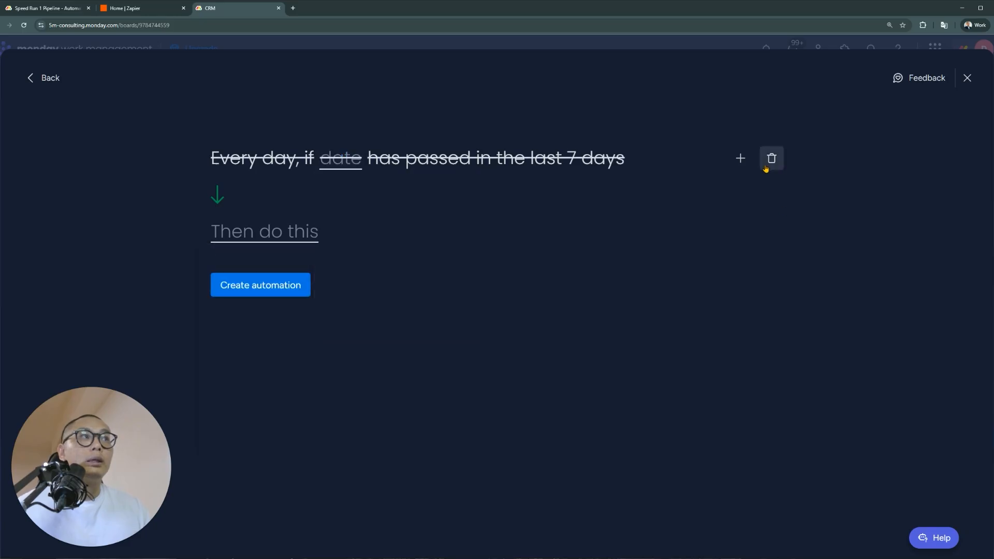
left_click(771, 158)
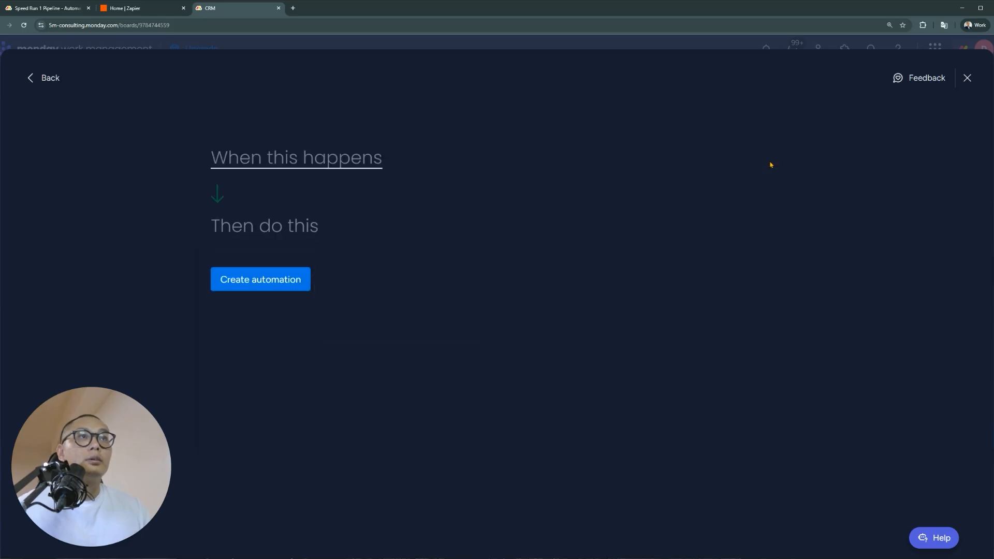
left_click(967, 78)
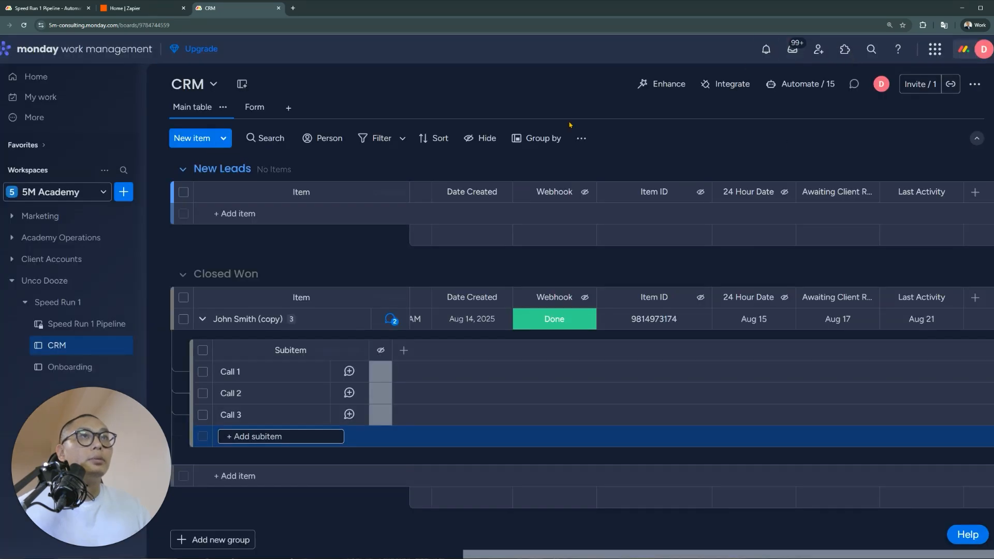
Review the subitem-created automation, then duplicate Last Activity as '30 Days Since Last Activity'
left_click(807, 86)
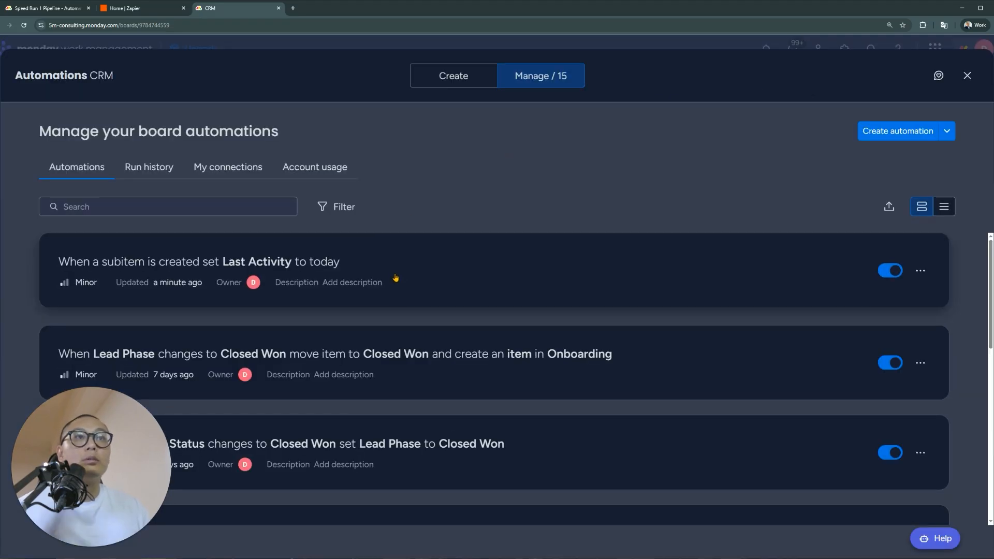
left_click(395, 277)
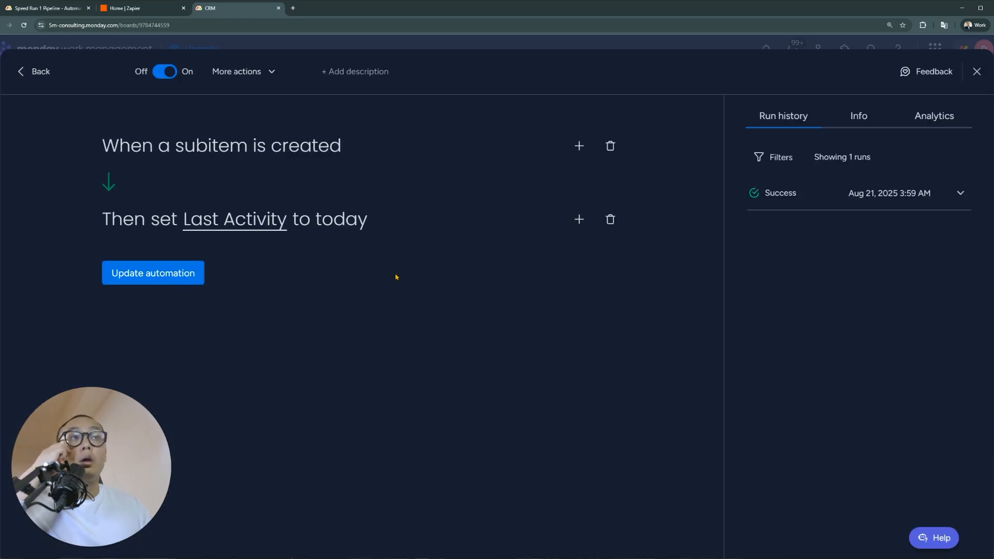
left_click(977, 72)
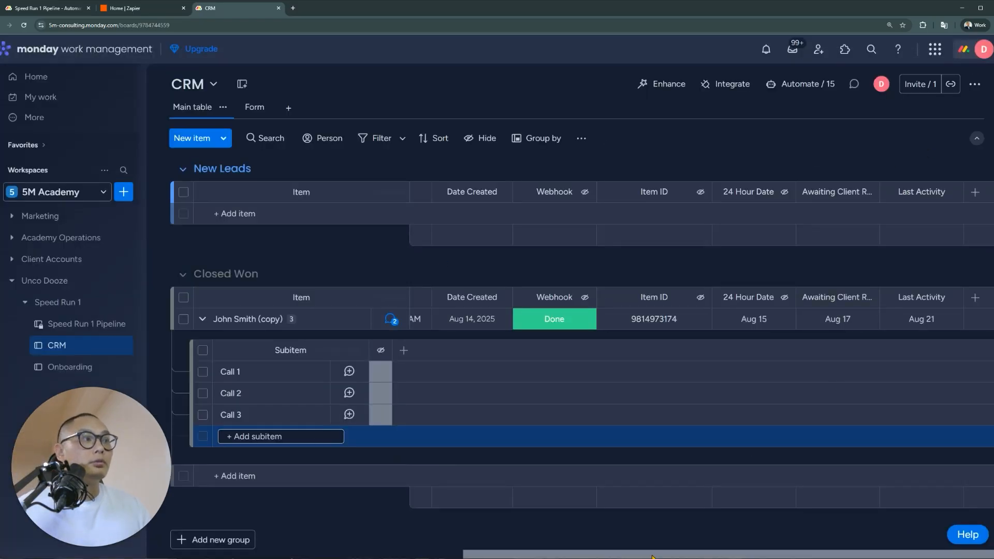
left_click(943, 299)
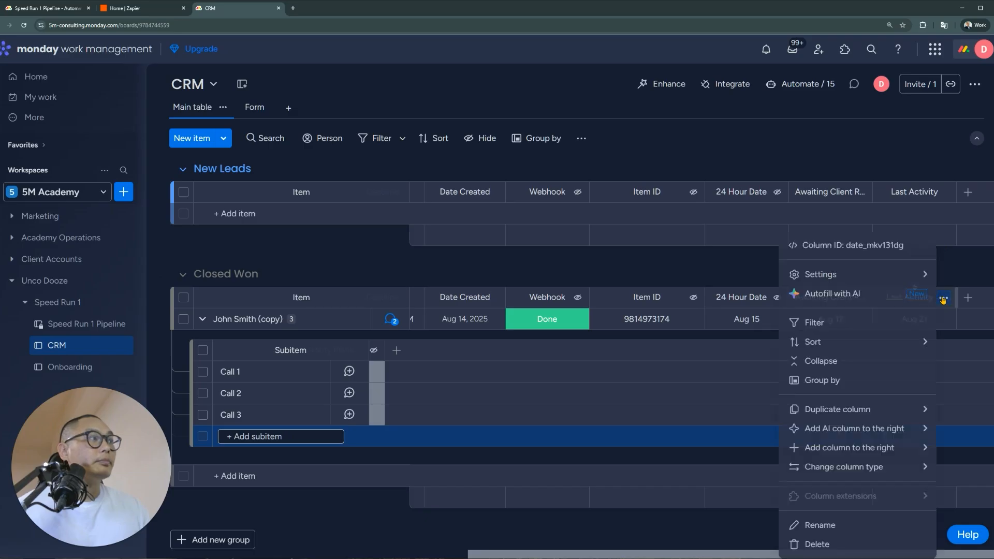
mouse_move(857, 405)
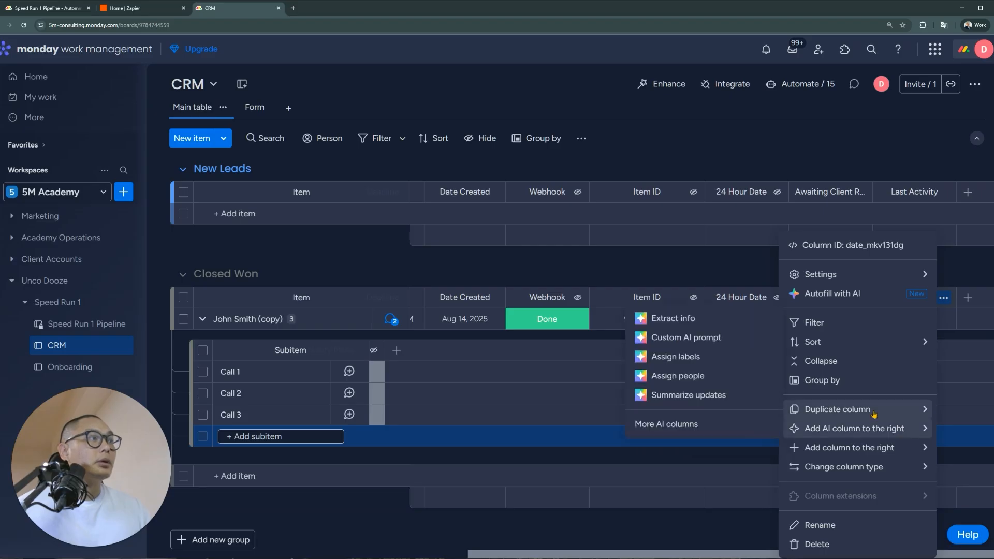
left_click(678, 415)
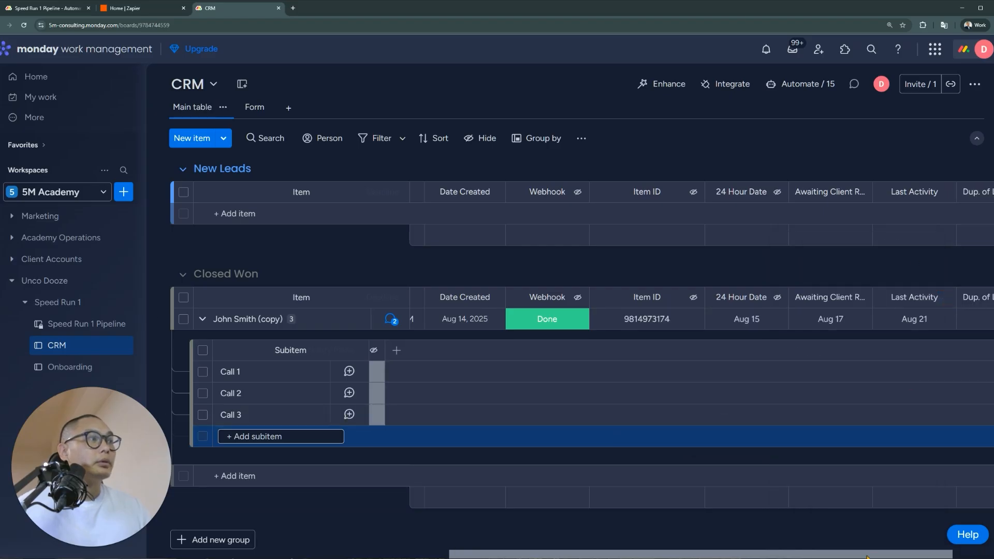
left_click_drag(867, 557, 916, 557)
left_click(923, 299)
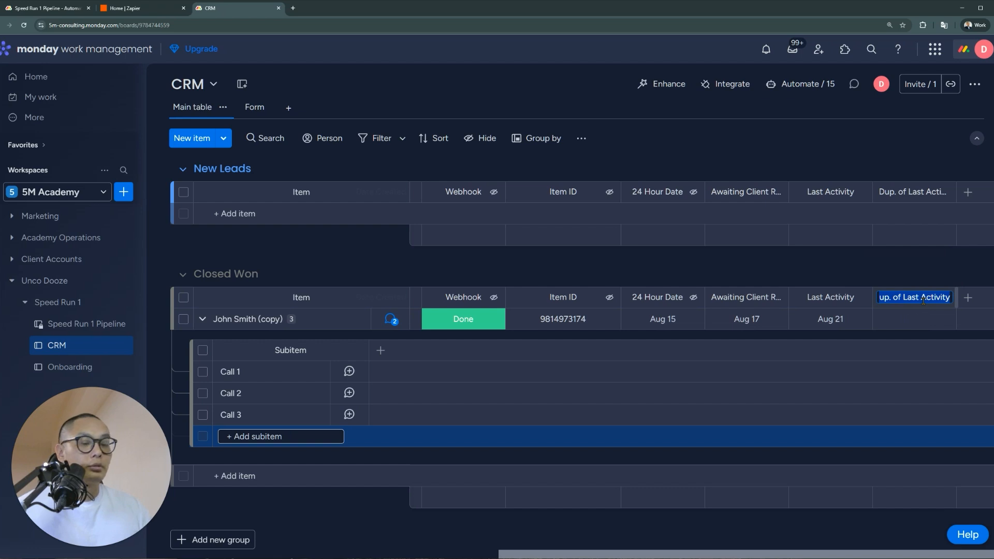
type("30 ")
type("Days Since Last Actiit")
key("BackSpace")
key("BackSpace")
type("vity")
key("Return")
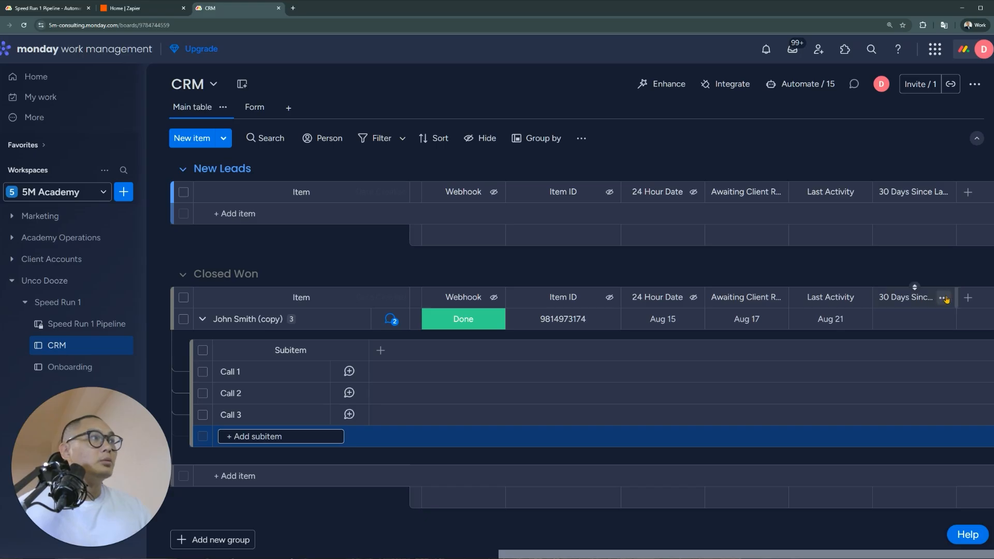
Restrict who can view the 30 Days Since Last Activity column, then open Automate / 15
left_click(943, 298)
mouse_move(825, 275)
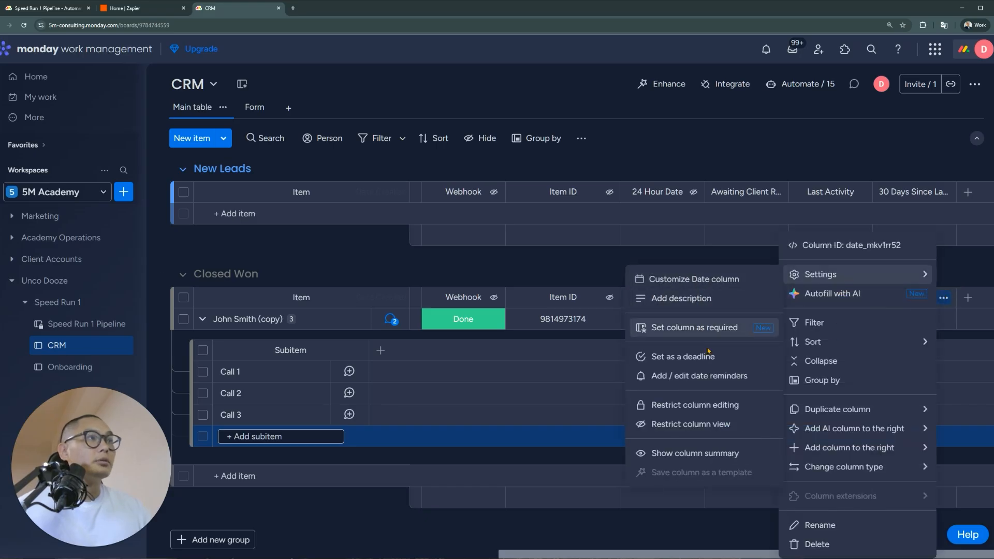
left_click(708, 425)
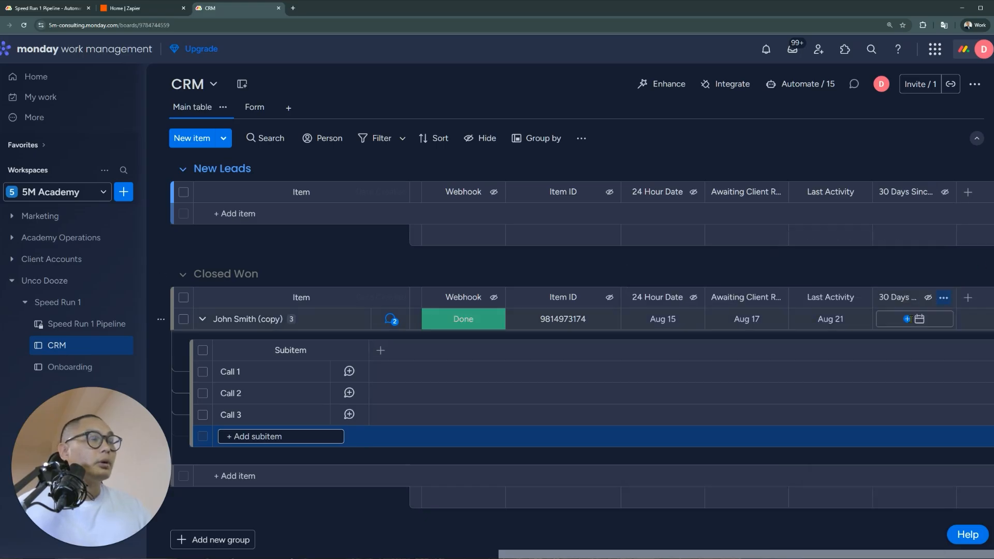
left_click(801, 84)
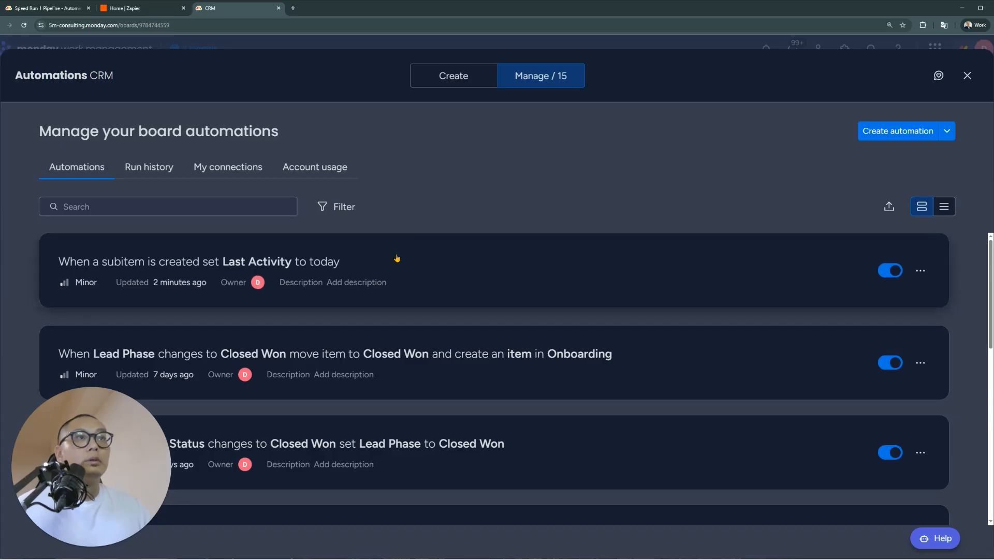
Add a set-date action for 30 Days Since Last Activity to the subitem-created automation
left_click(398, 258)
left_click(580, 221)
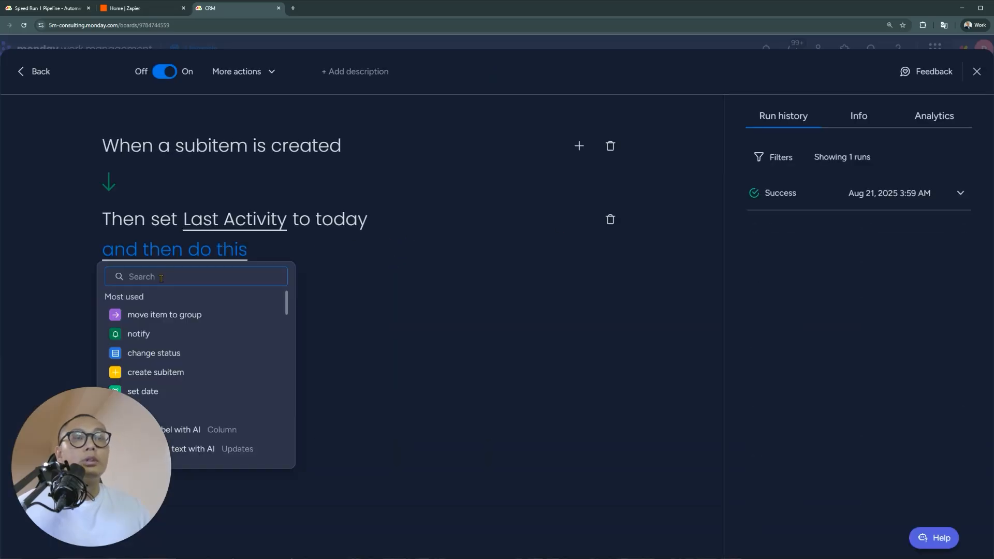
type("set")
left_click(186, 315)
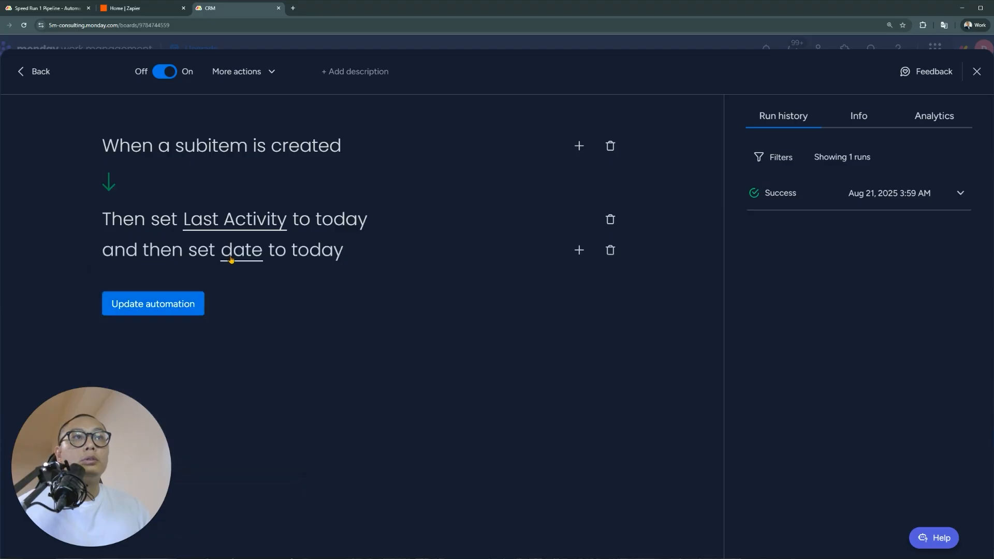
left_click(231, 256)
scroll(317, 387, "down", 3)
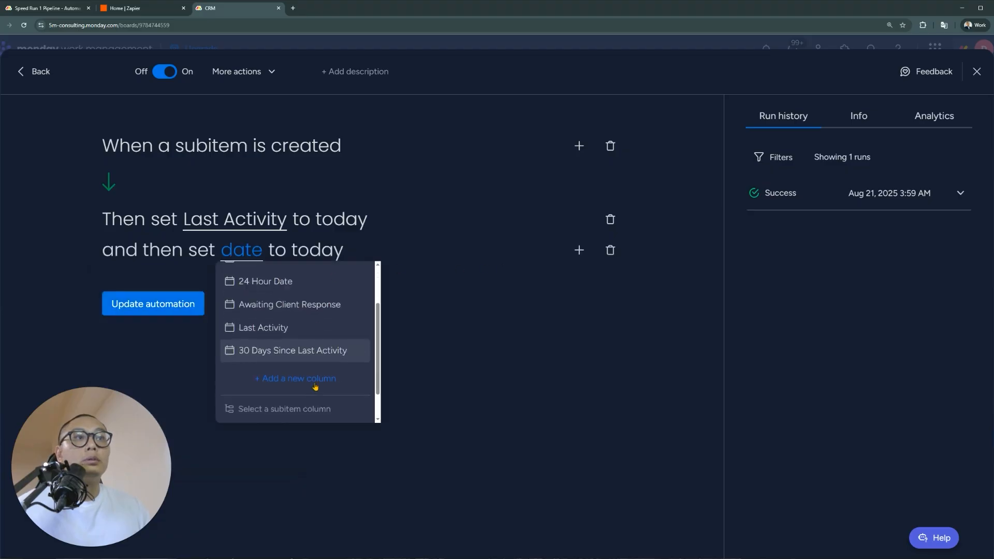
left_click(317, 325)
Add a push-date action moving 30 Days Since Last Activity by 1 month, and save
left_click(579, 250)
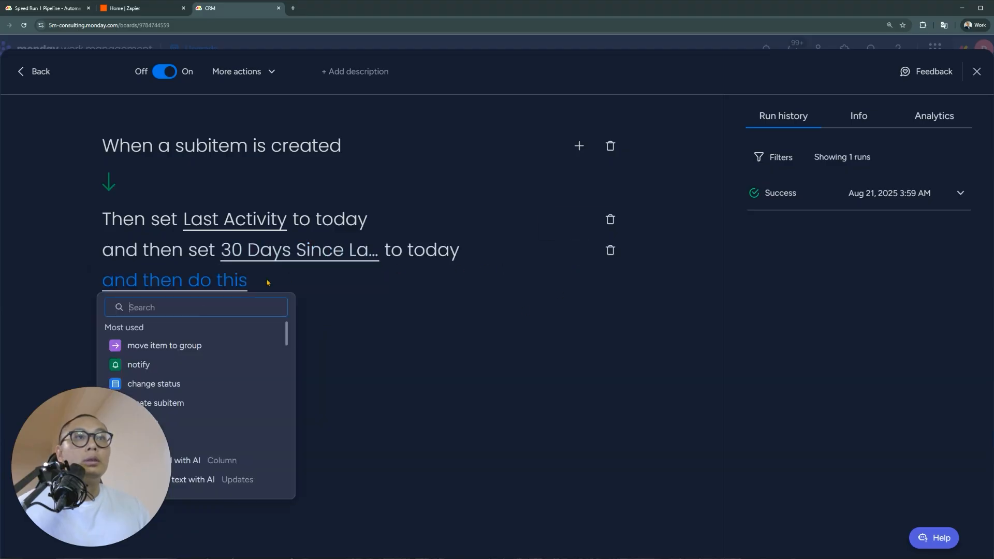
type("push")
left_click(156, 345)
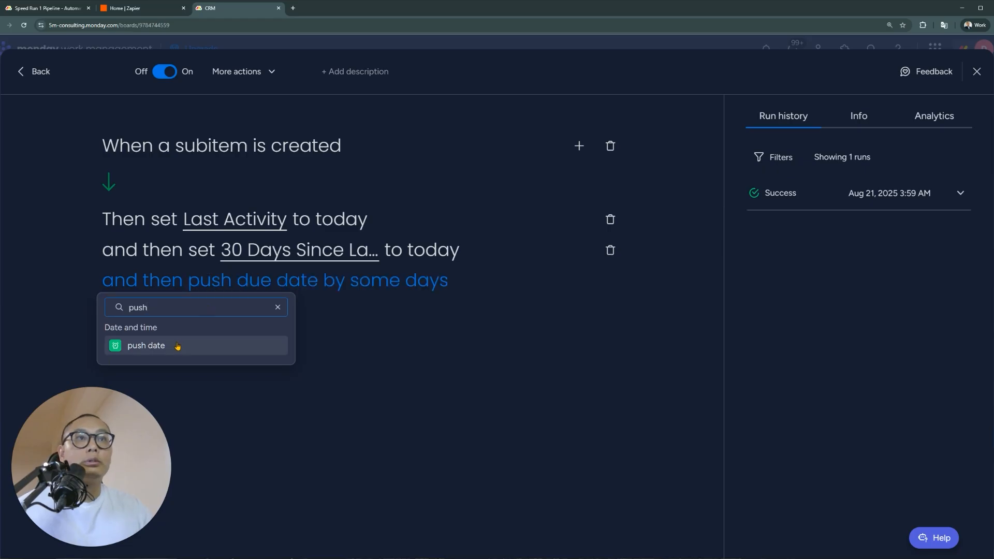
left_click(289, 294)
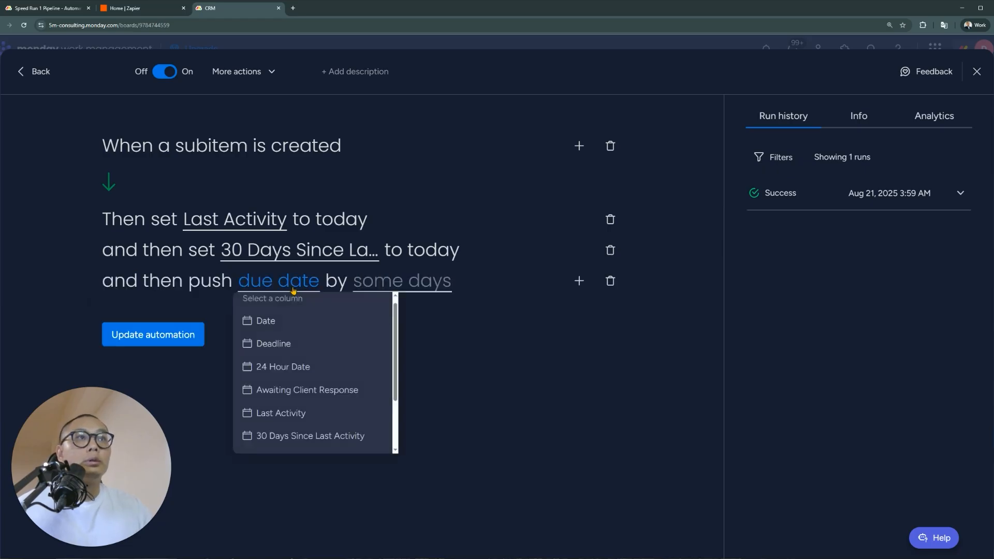
left_click(313, 437)
left_click(478, 283)
left_click(514, 322)
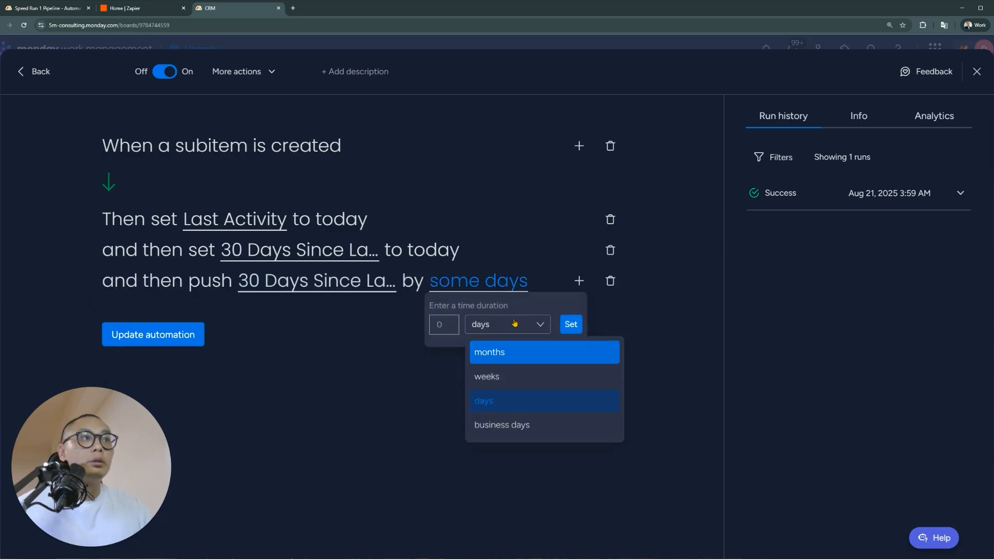
left_click(512, 352)
type("1")
left_click(571, 324)
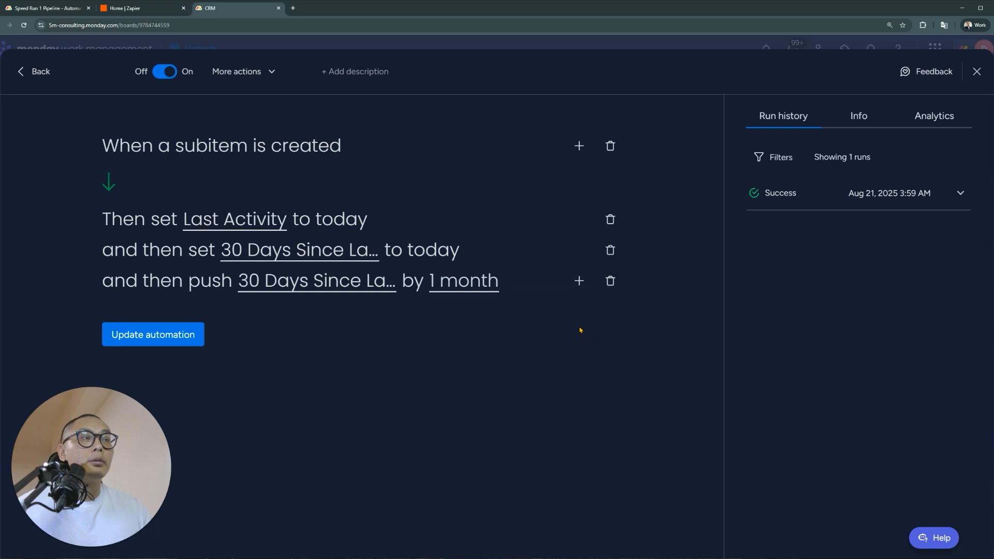
left_click(127, 336)
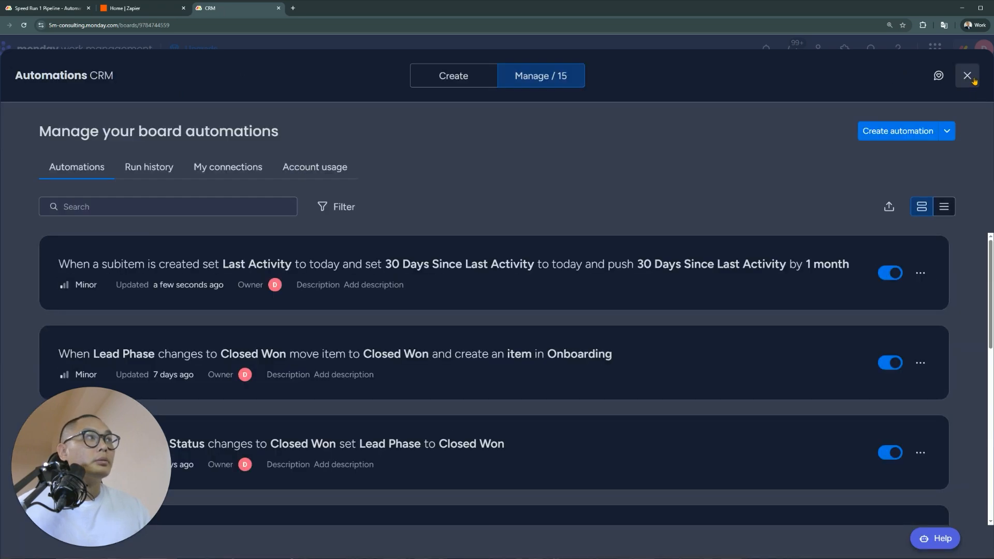
left_click(967, 77)
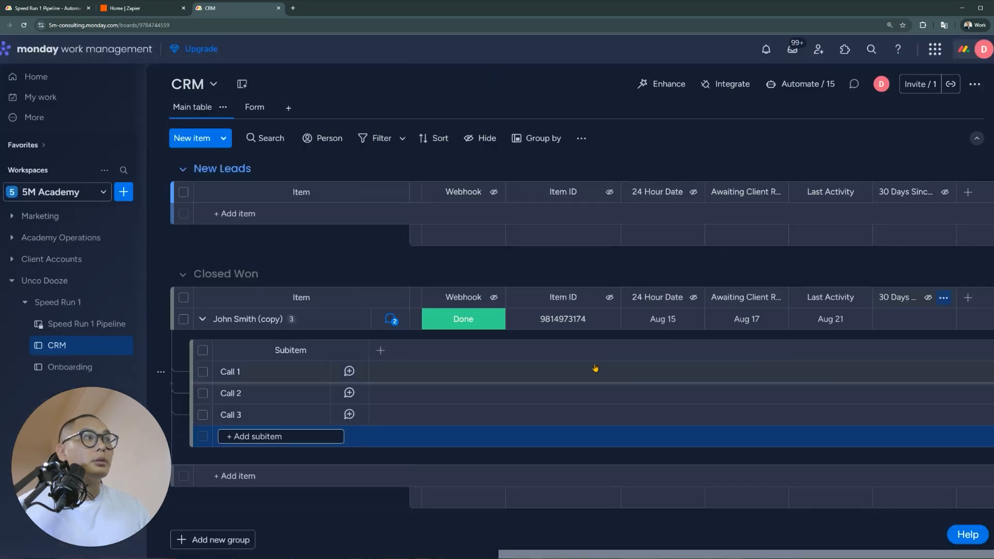
Add a 'test' subitem under Closed Won and open the failed webhook automation from the alert
type("test")
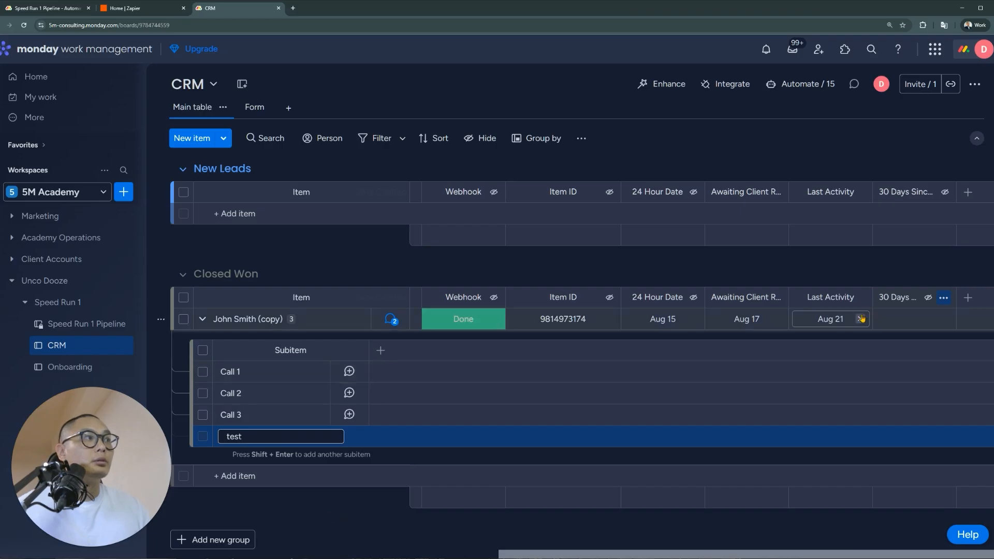
key("Return")
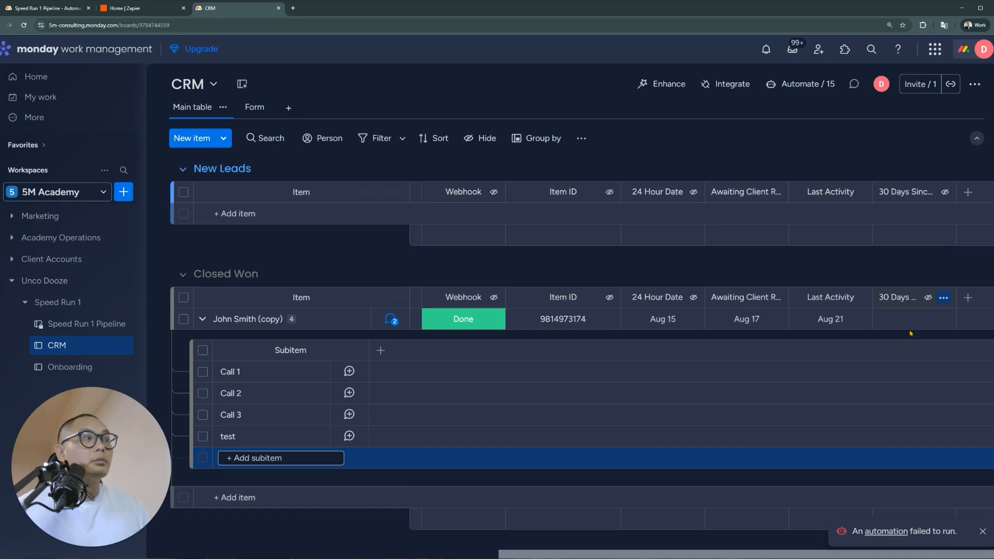
left_click(888, 532)
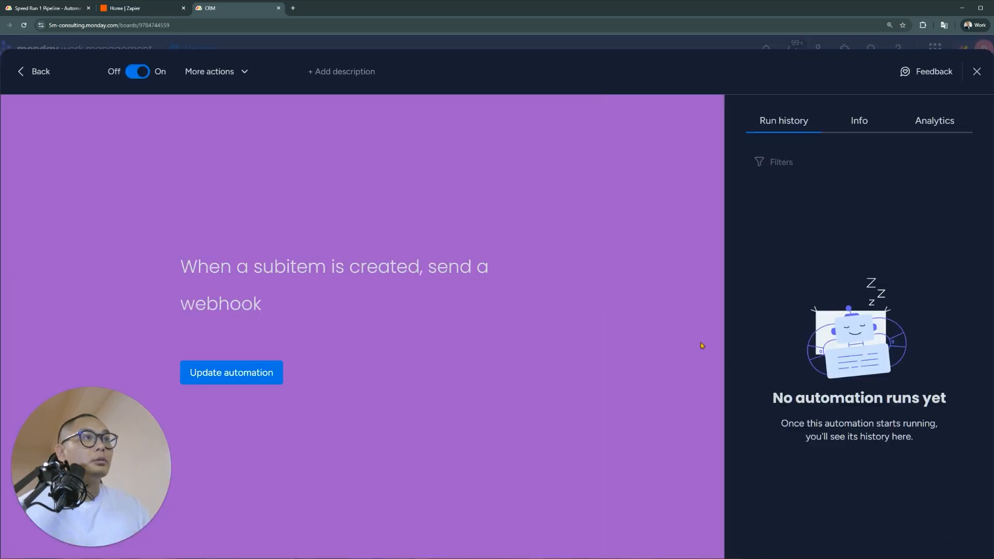
Turn off the Webhook-changes-to-Done send-a-webhook automation in the board's automation list
left_click(977, 73)
left_click(767, 86)
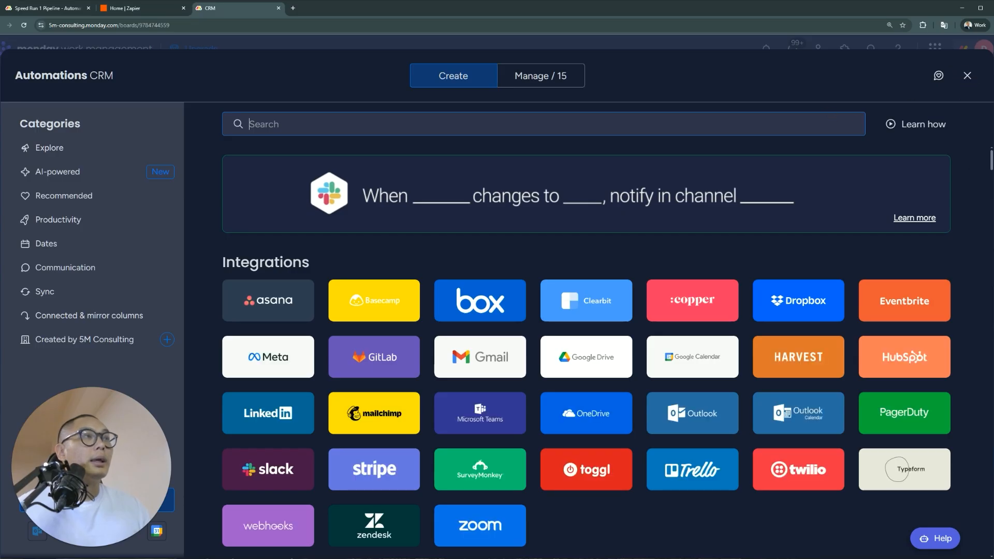
left_click(967, 76)
left_click(798, 86)
scroll(497, 425, "down", 20)
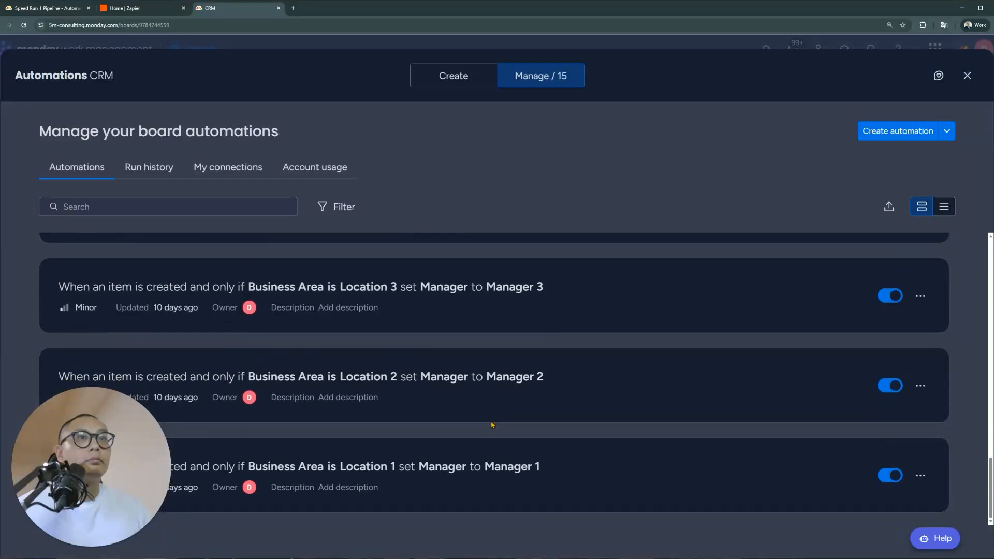
scroll(481, 430, "up", 3)
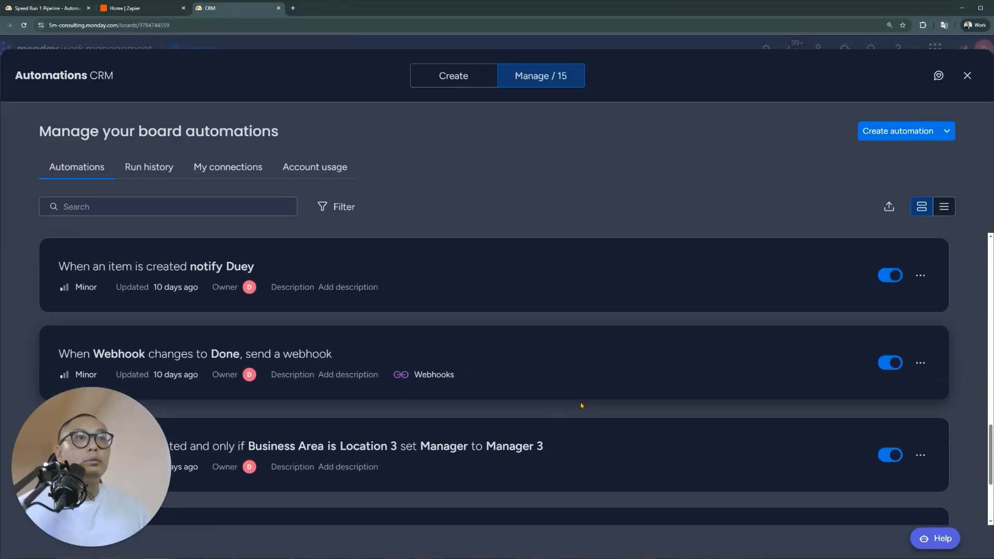
left_click(891, 364)
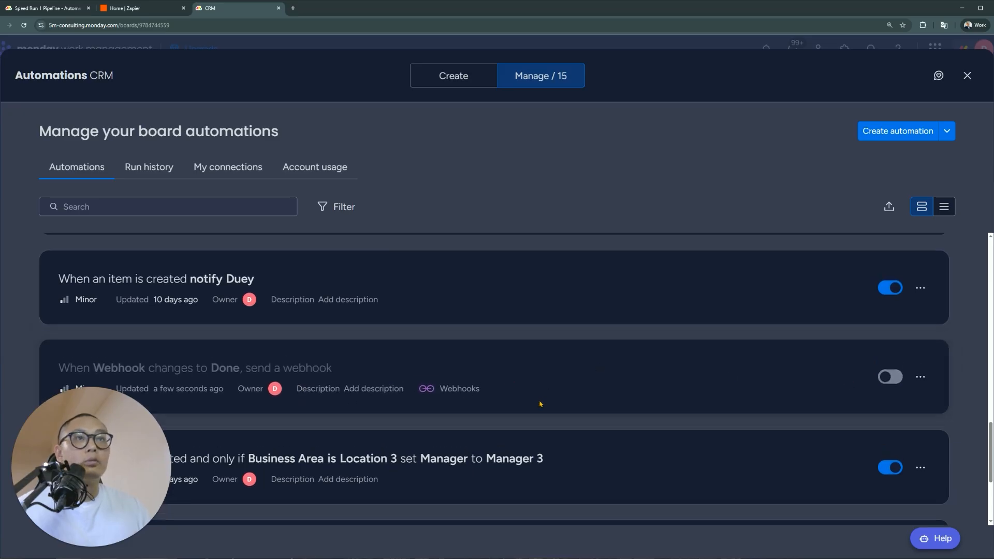
Turn off the subitem-created webhook automation too, leaving 13 active automations
scroll(540, 404, "up", 3)
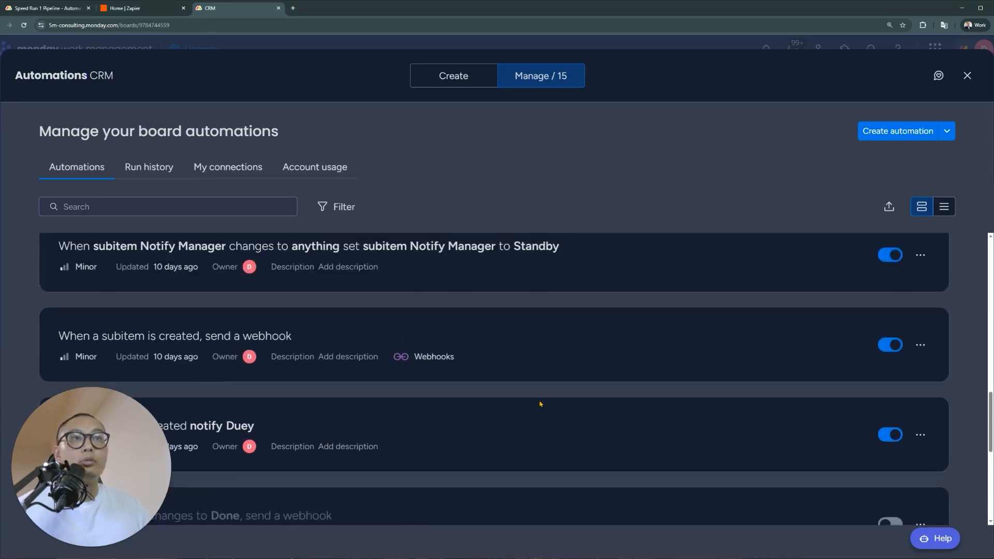
left_click(888, 346)
scroll(730, 414, "down", 3)
scroll(404, 391, "up", 3)
scroll(529, 395, "down", 4)
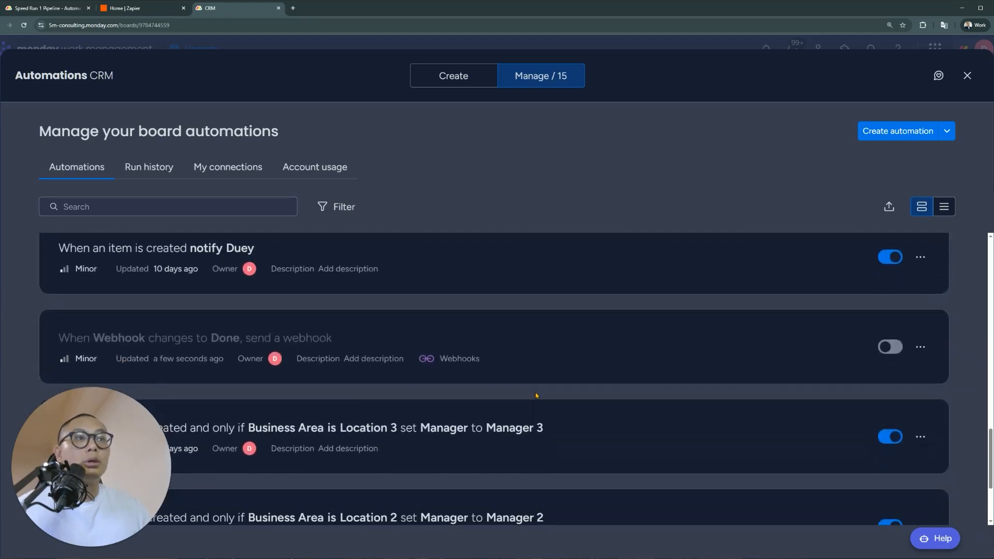
scroll(536, 396, "down", 3)
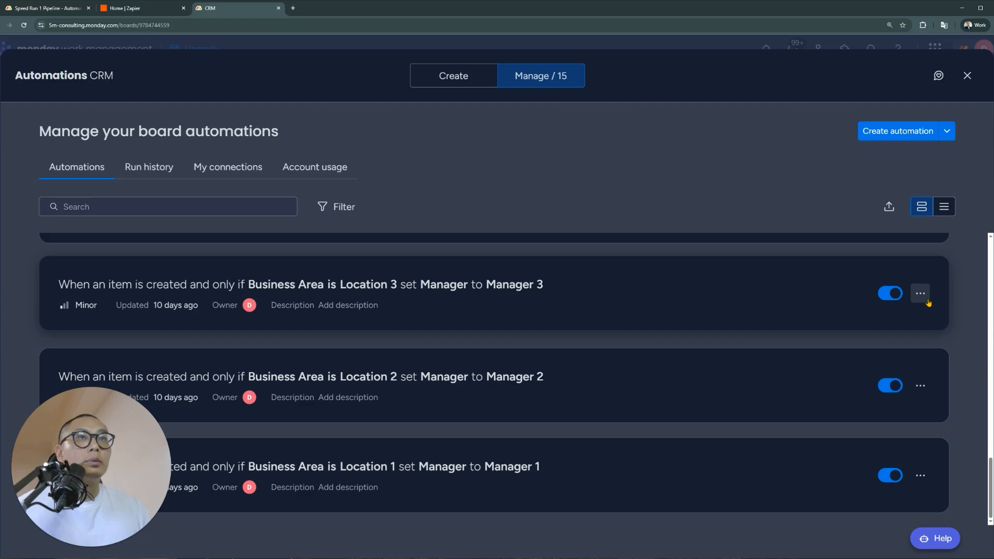
left_click(966, 77)
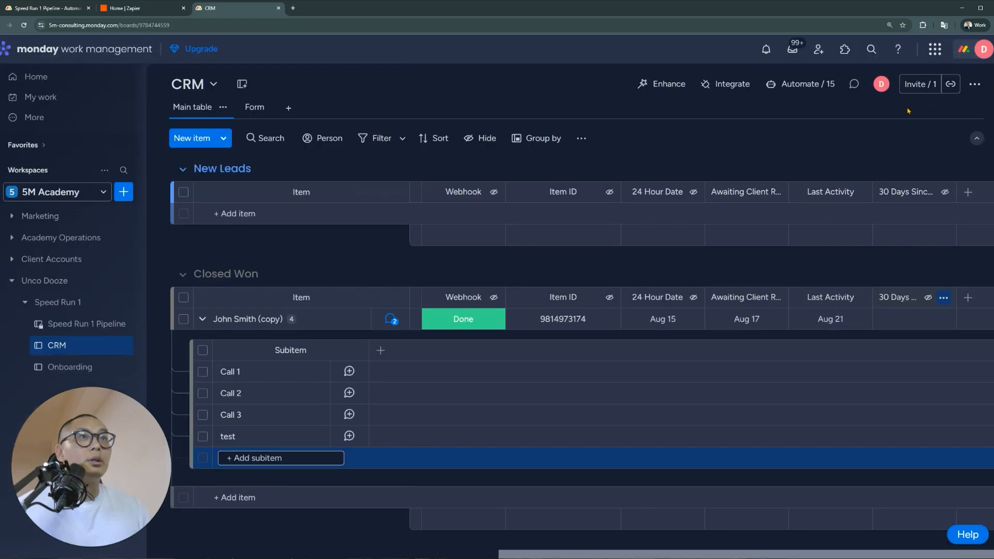
left_click_drag(651, 548, 352, 548)
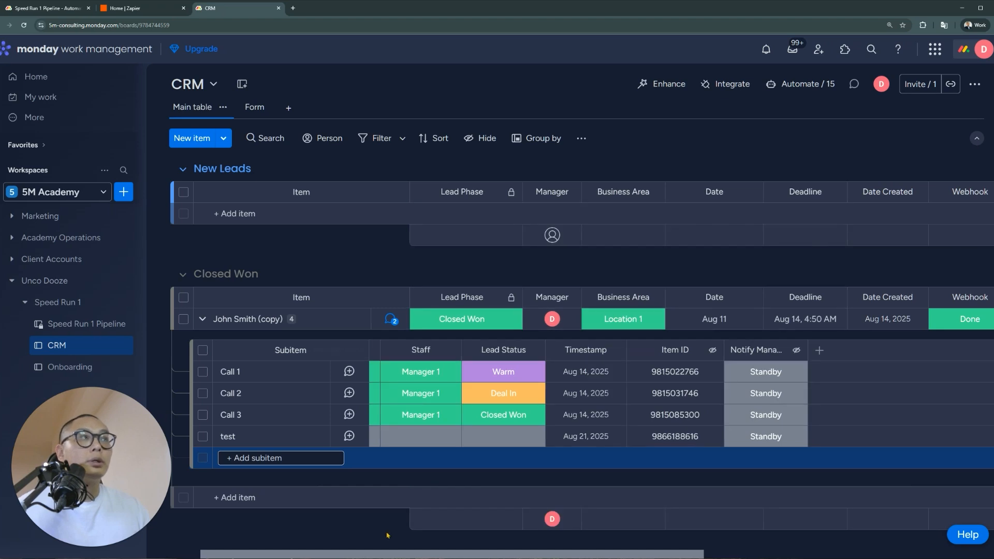
left_click(800, 84)
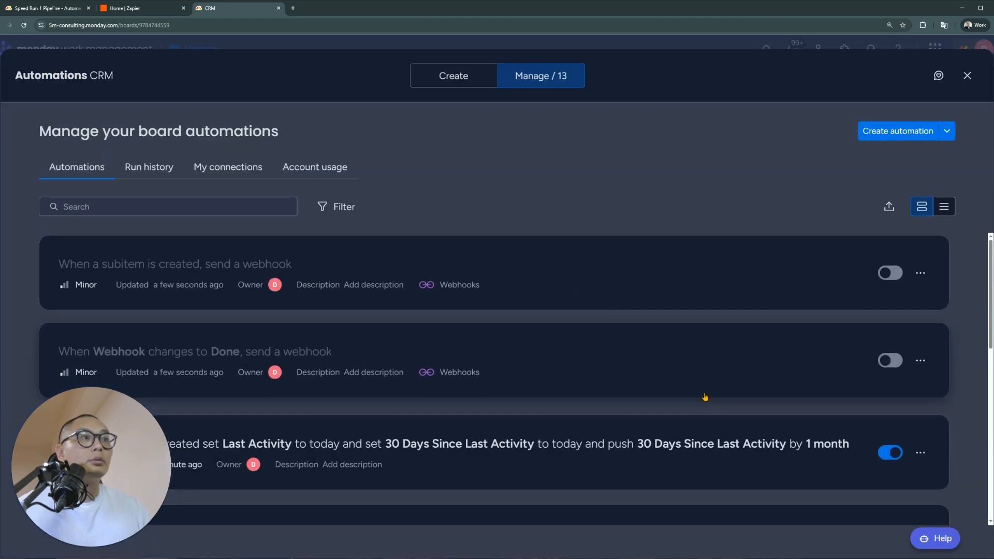
Switch the Webhook-changes-to-Done automation back on
scroll(705, 397, "down", 12)
scroll(721, 397, "down", 10)
scroll(721, 397, "up", 8)
scroll(721, 397, "up", 14)
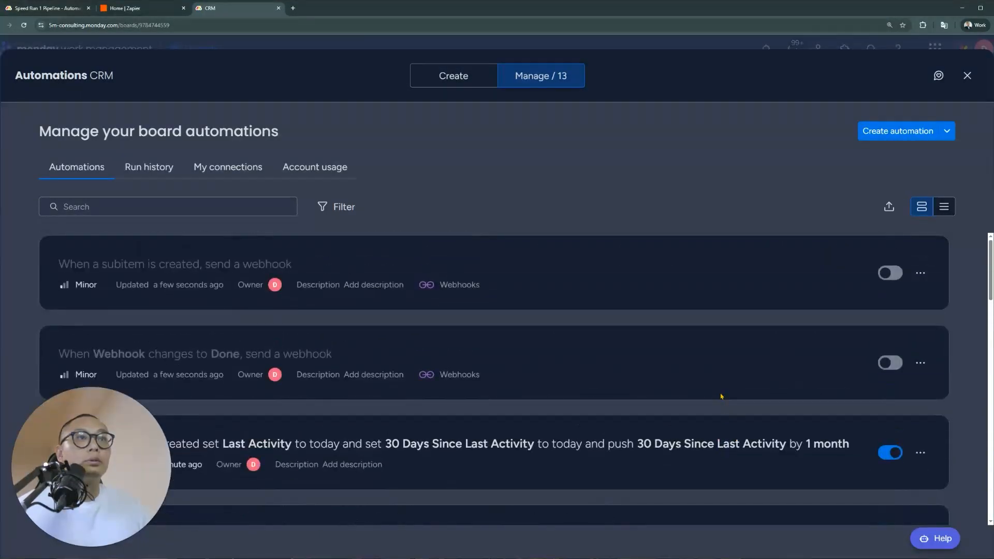
left_click(890, 363)
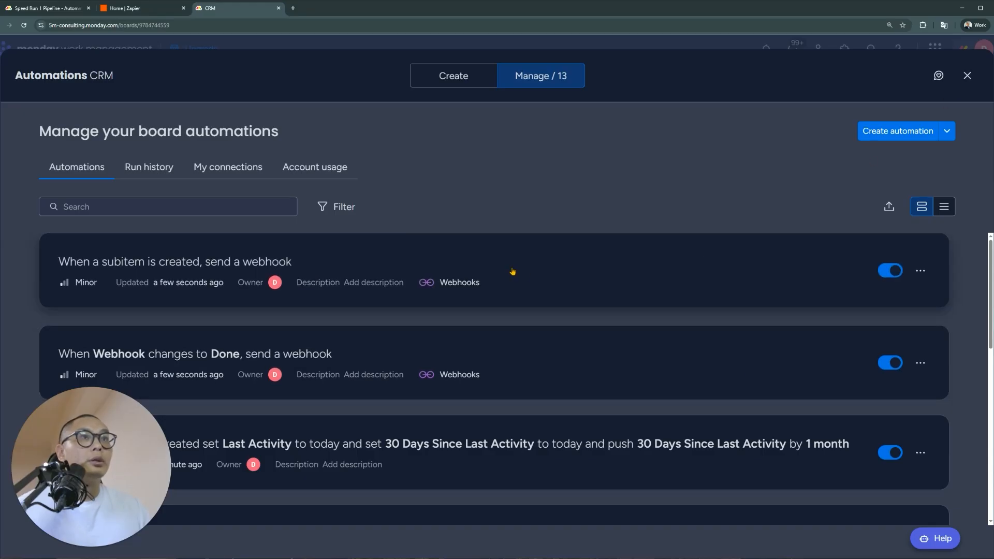
left_click(966, 75)
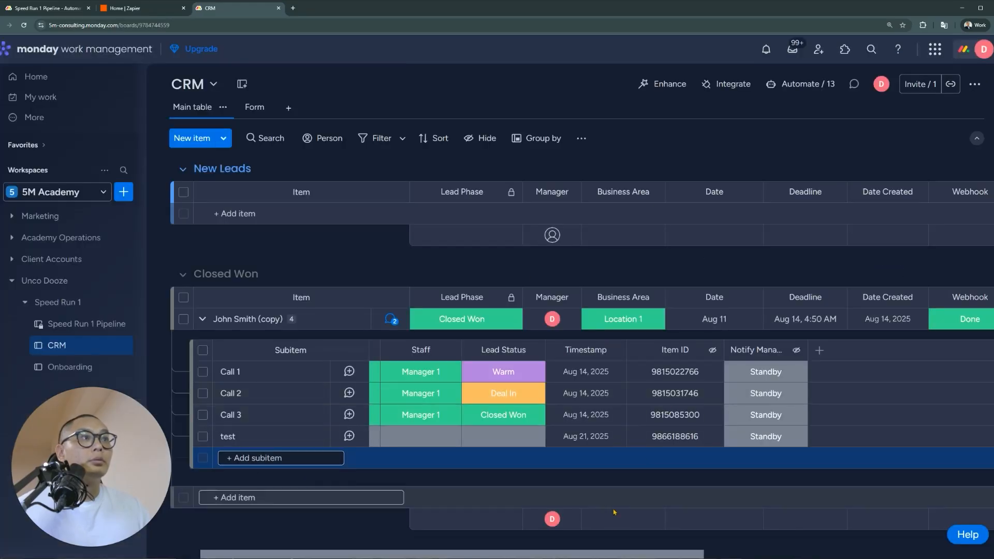
Re-save the subitem-created automation that pushes 30 Days Since Last Activity by 1 month
left_click_drag(627, 554, 932, 528)
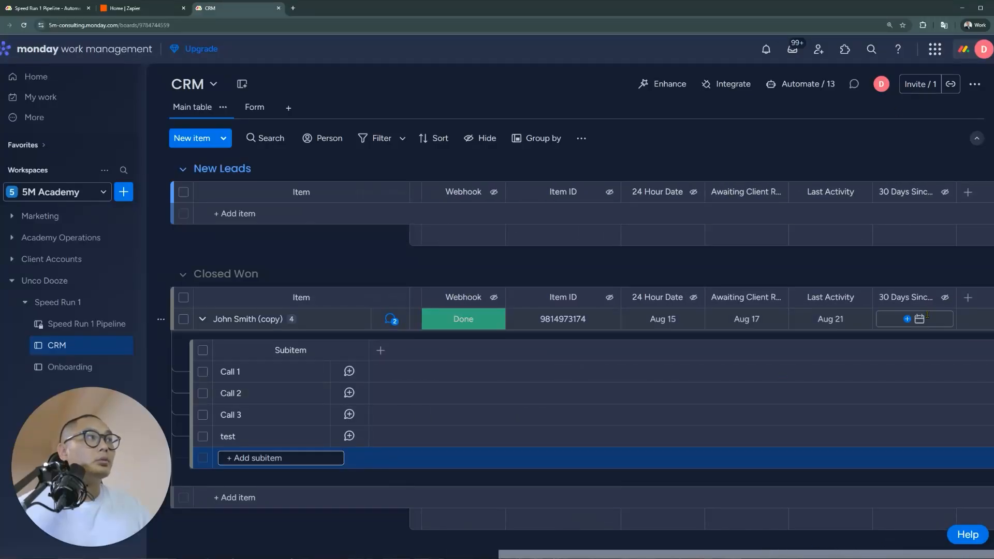
left_click(803, 84)
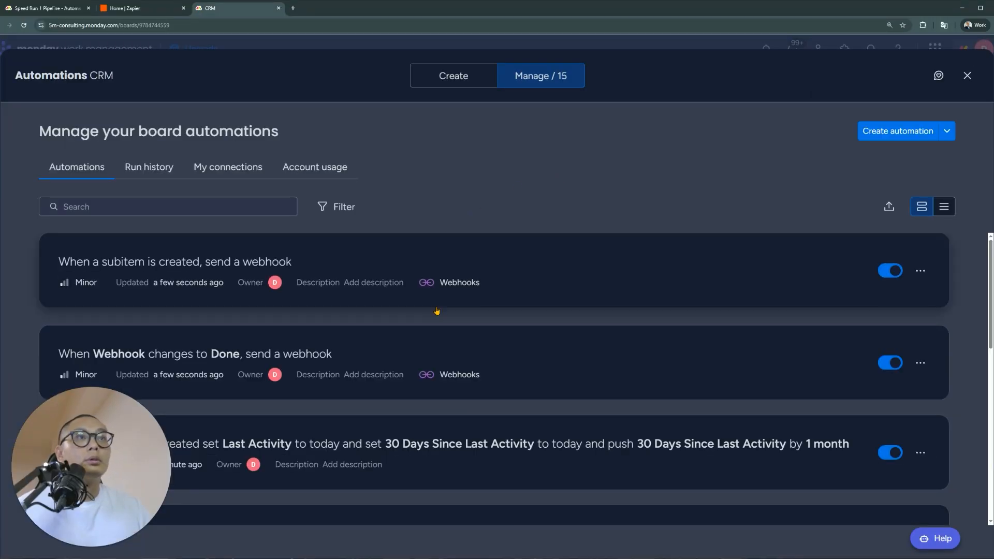
scroll(436, 310, "down", 2)
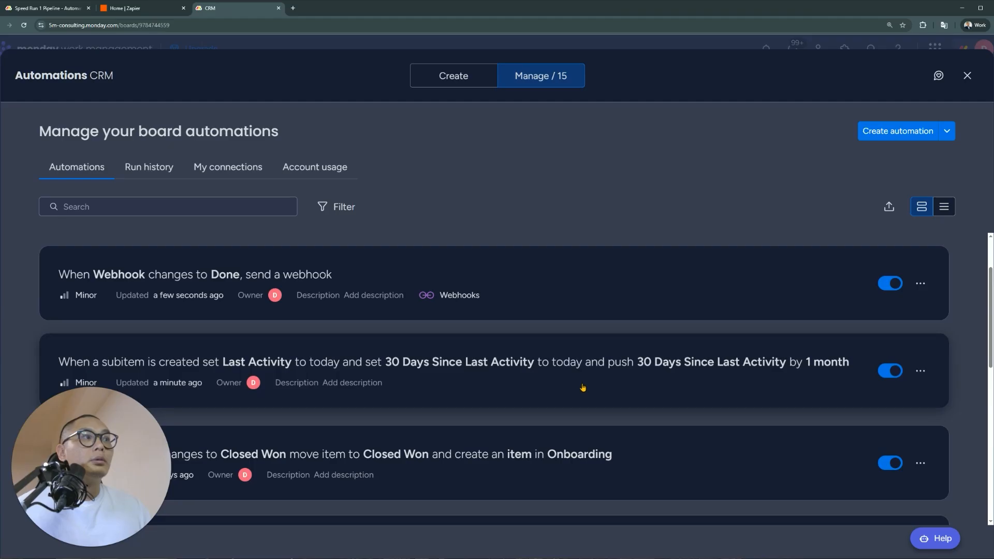
left_click(582, 387)
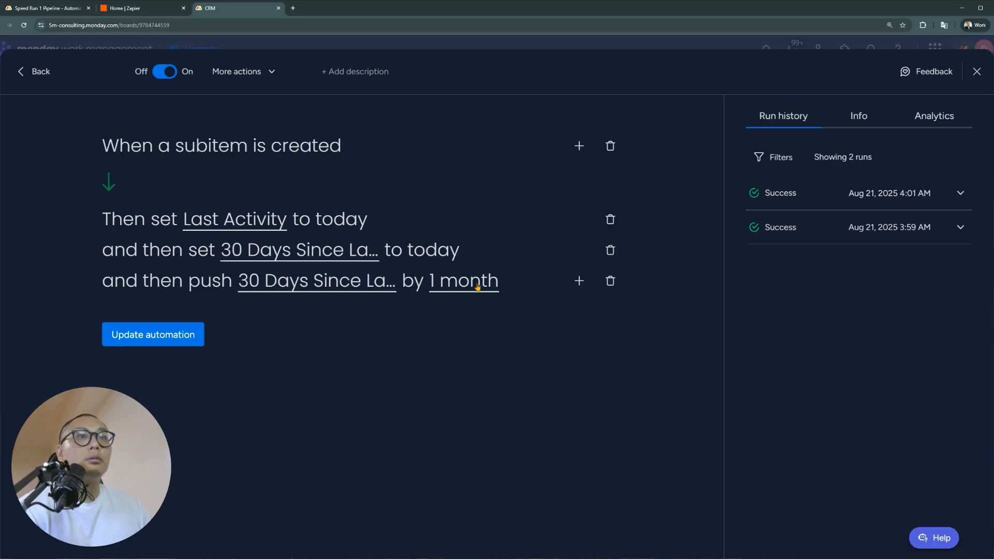
left_click(169, 337)
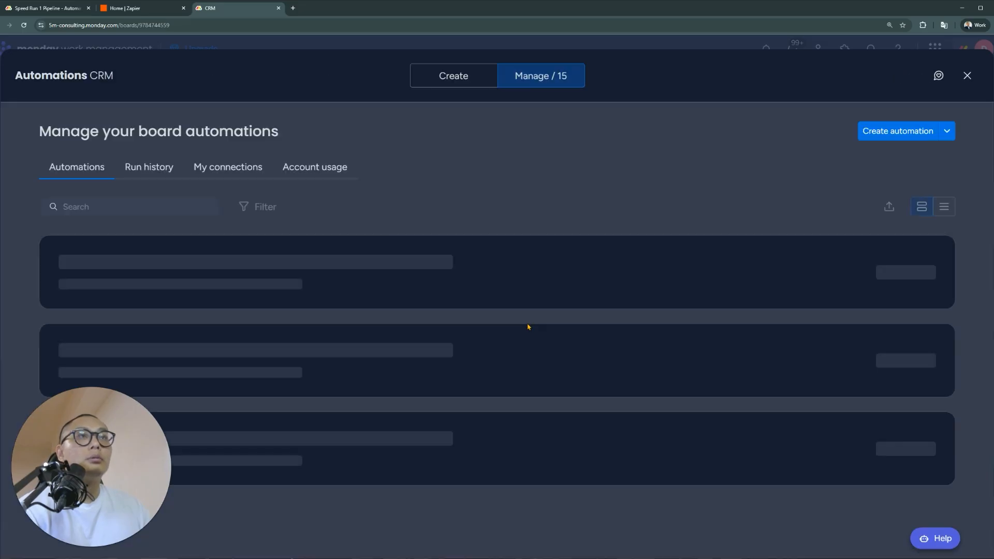
left_click(967, 76)
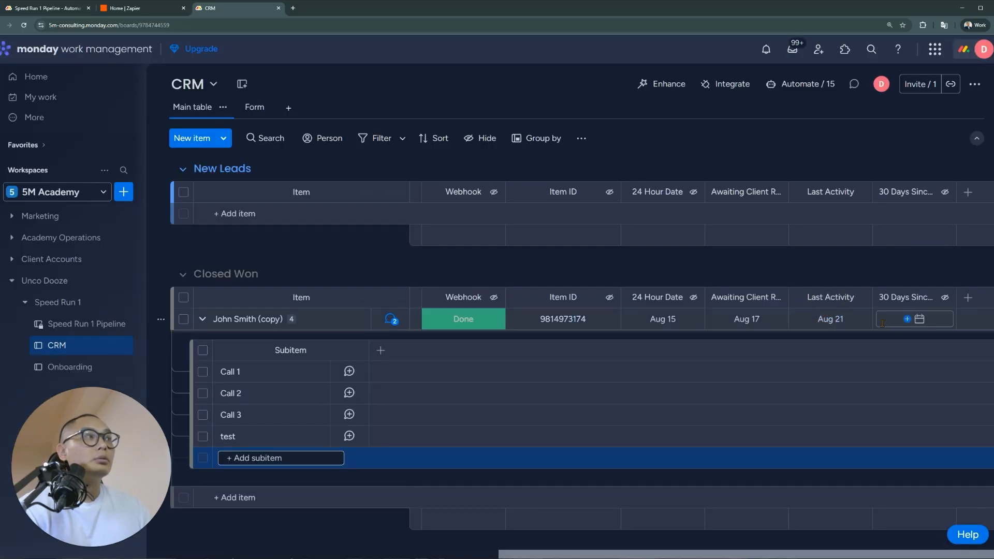
Delete the old 'test' subitem from the Closed Won item
left_click(202, 437)
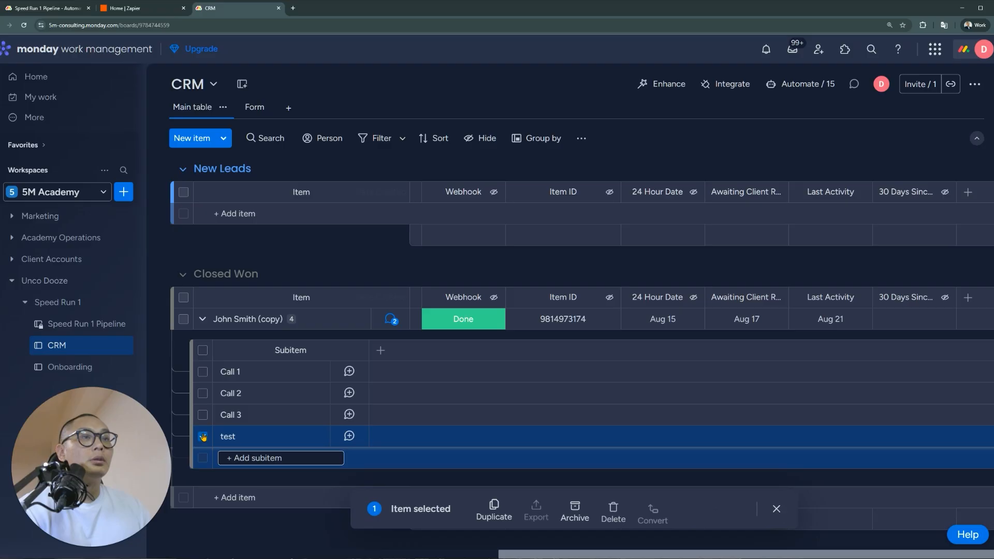
left_click(612, 510)
left_click(617, 319)
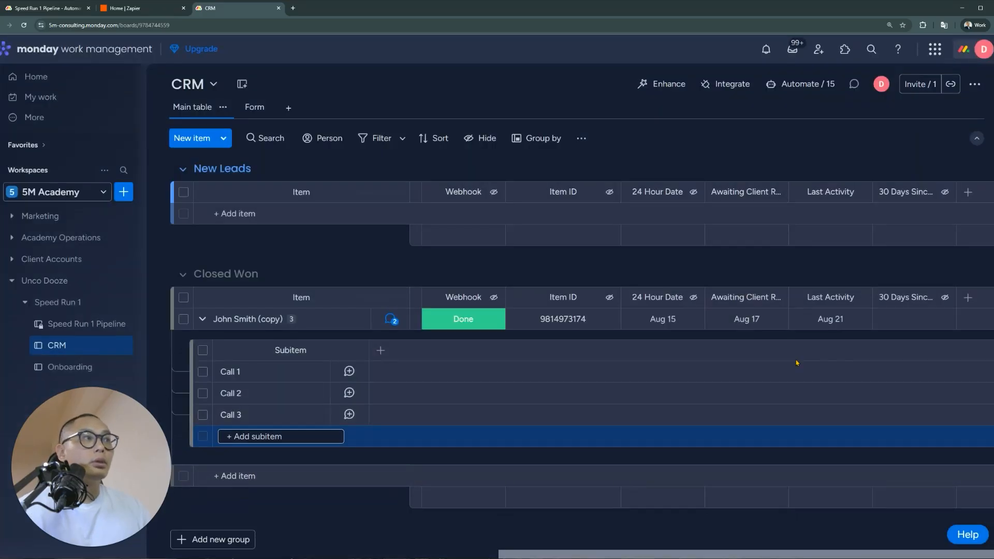
Add a new 'Test' subitem under Closed Won and reload the board
type("Test")
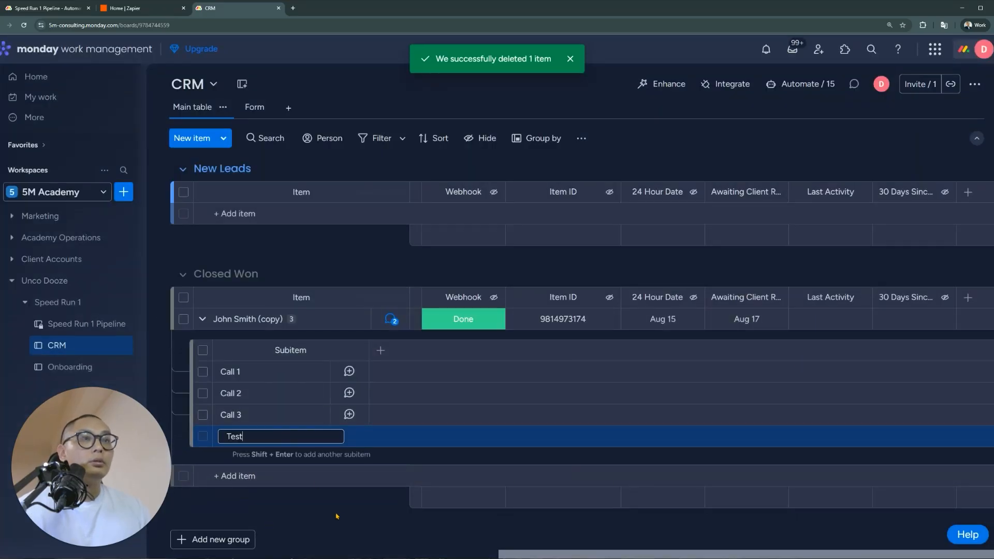
key("Return")
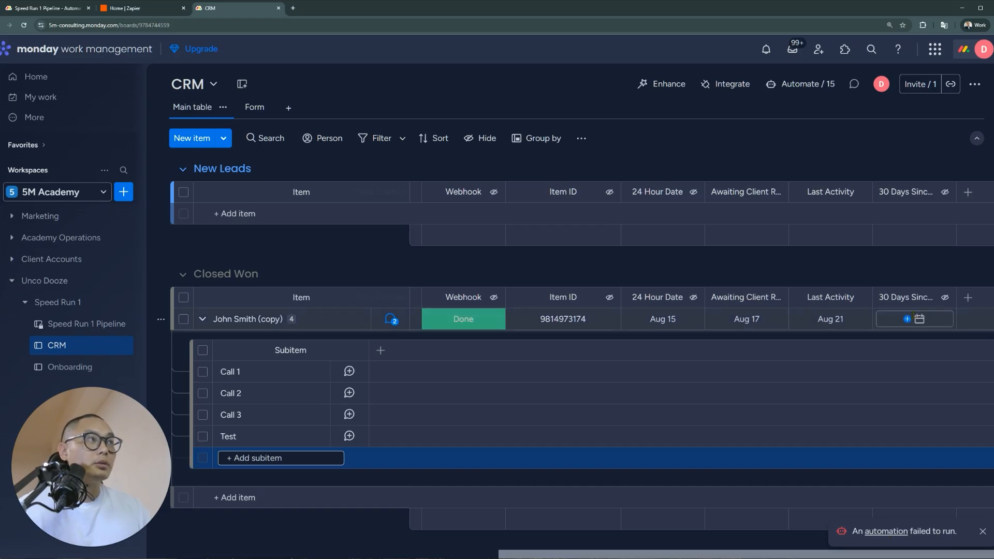
left_click(24, 25)
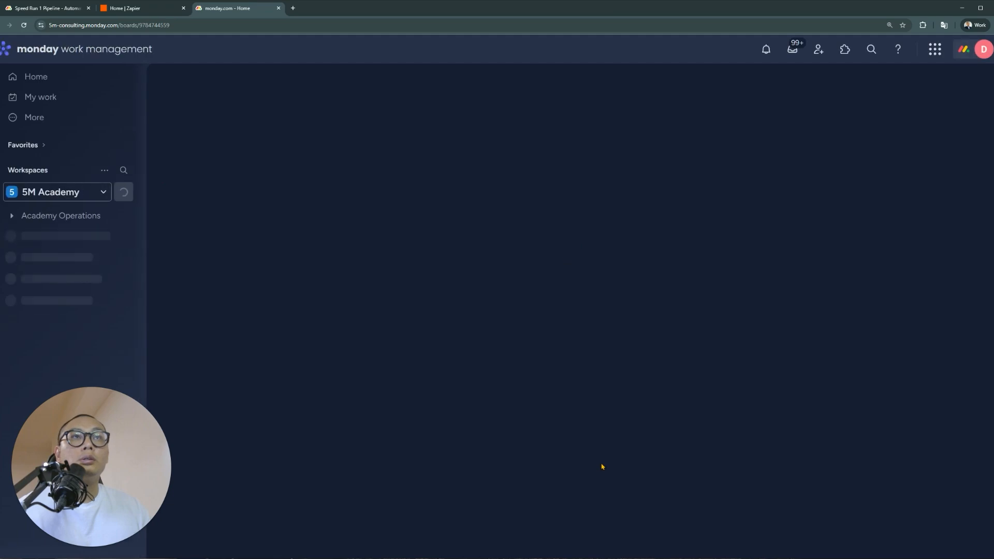
Verify Last Activity shows Aug 21 and 30 Days Since Last Activity shows Sep 21
left_click_drag(628, 556, 984, 540)
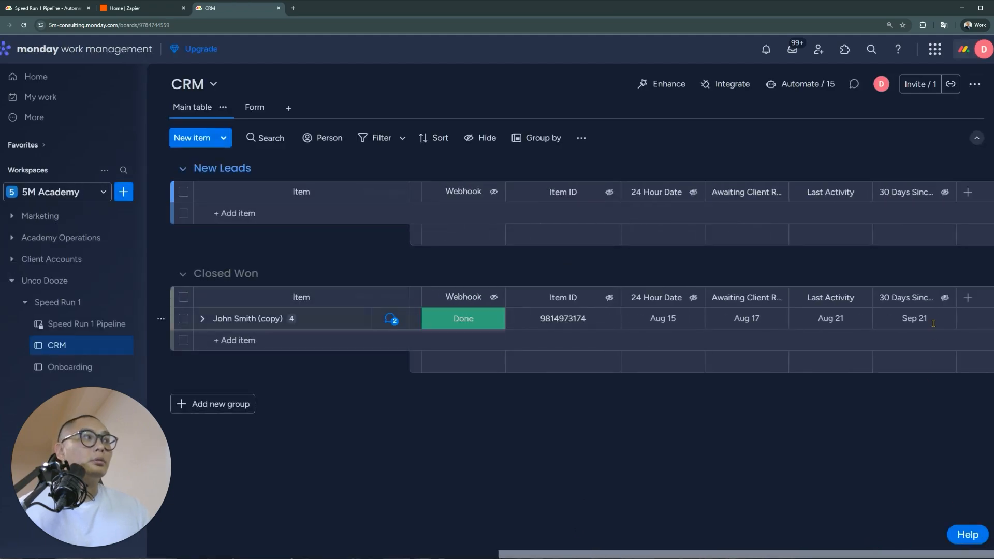
left_click(203, 318)
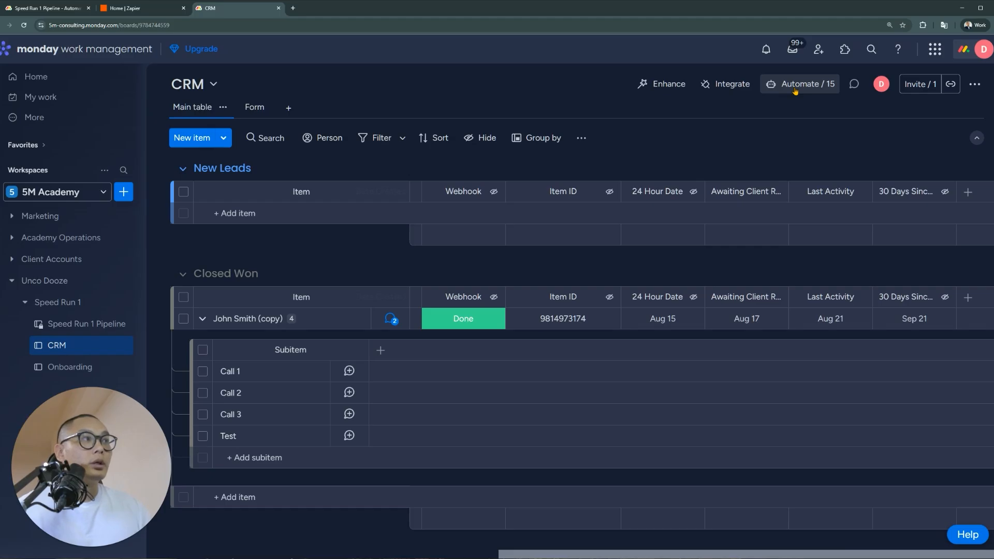
left_click_drag(731, 557, 379, 557)
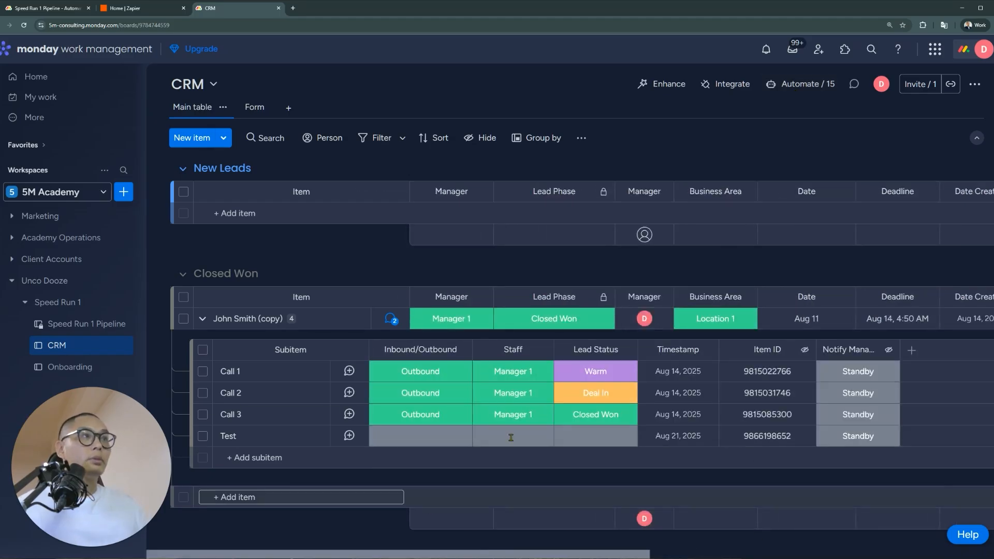
Review the Lead Phase options, the automations list and the Speed Run 1 Pipeline requirements
left_click(574, 325)
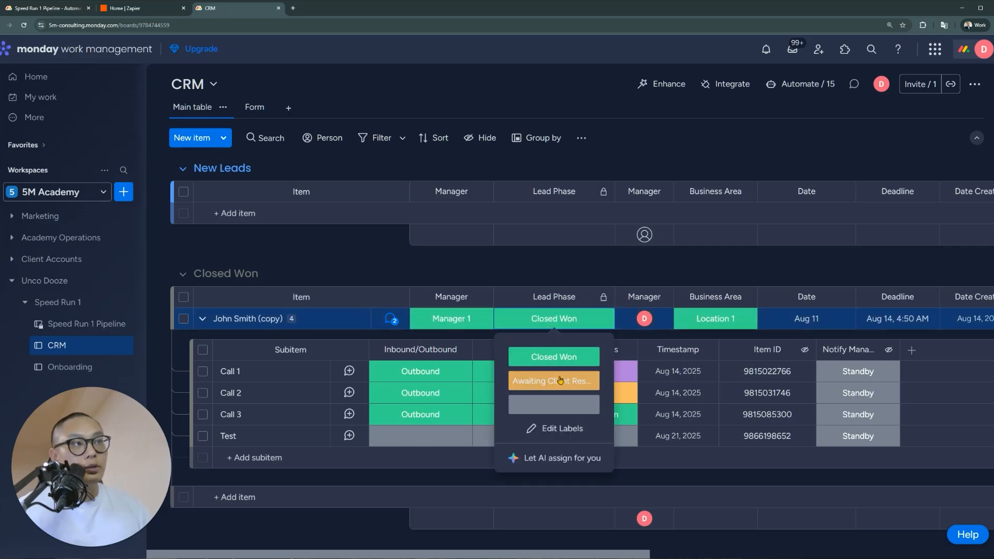
left_click(823, 85)
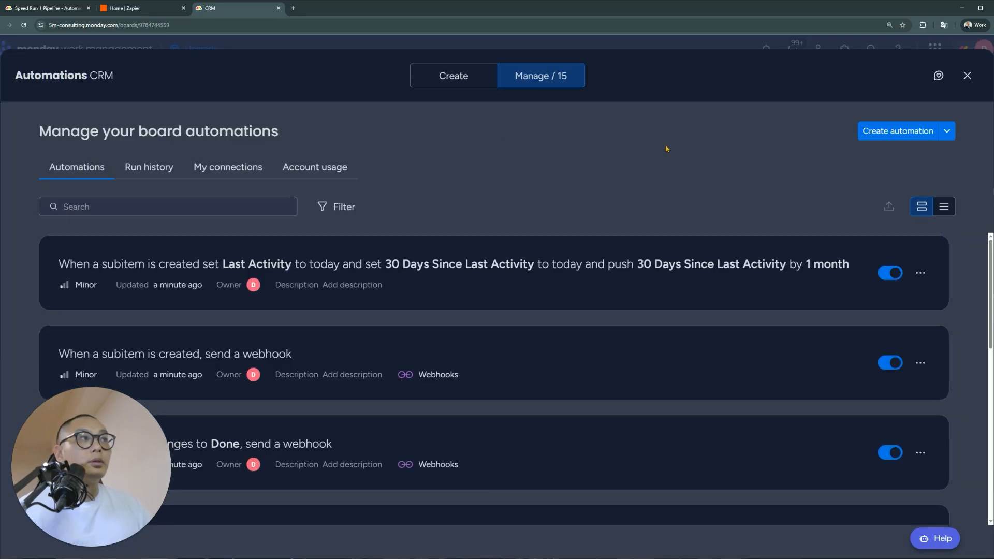
left_click(967, 75)
left_click(69, 9)
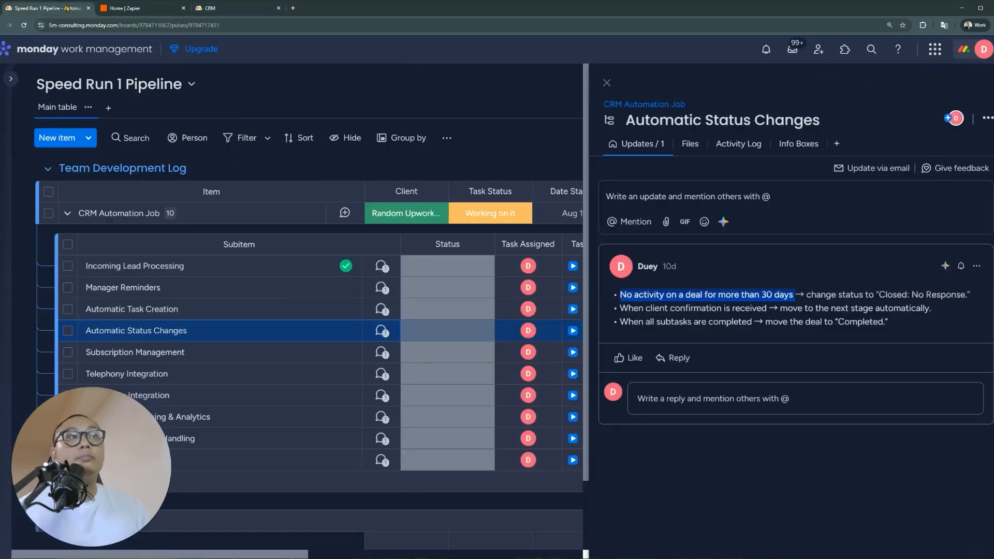
left_click(218, 9)
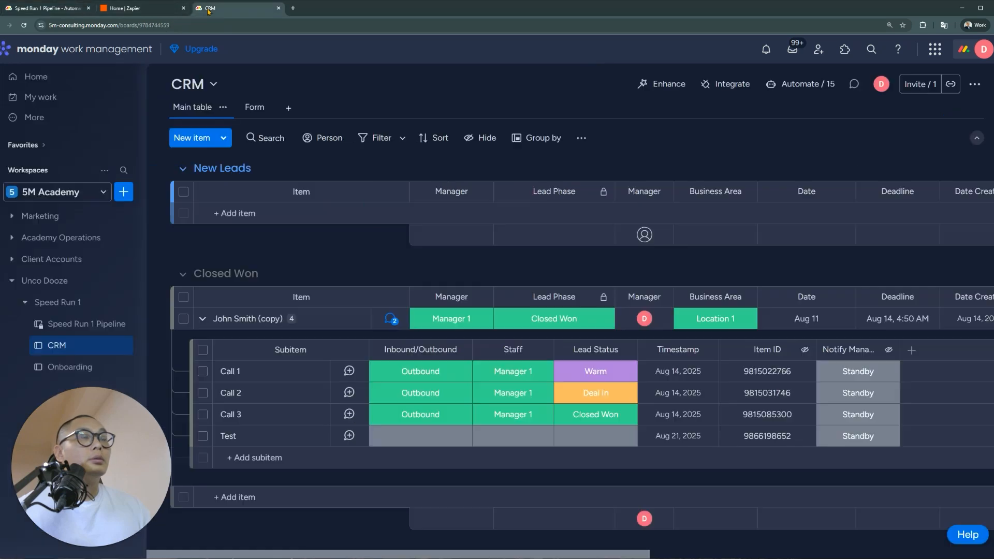
Add a red 'Closed: No Response' Lead Phase label above Default Label and apply
left_click(577, 318)
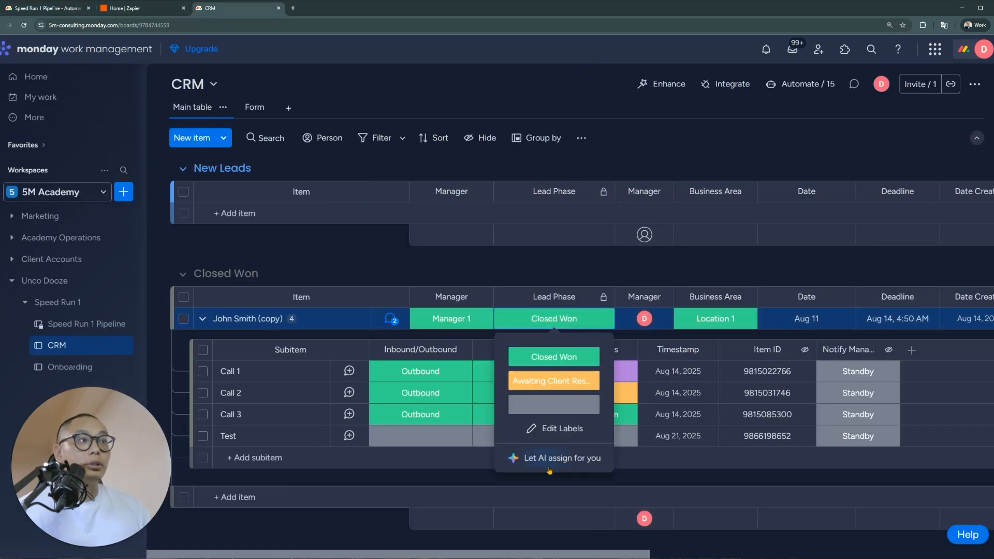
left_click(547, 428)
left_click(546, 428)
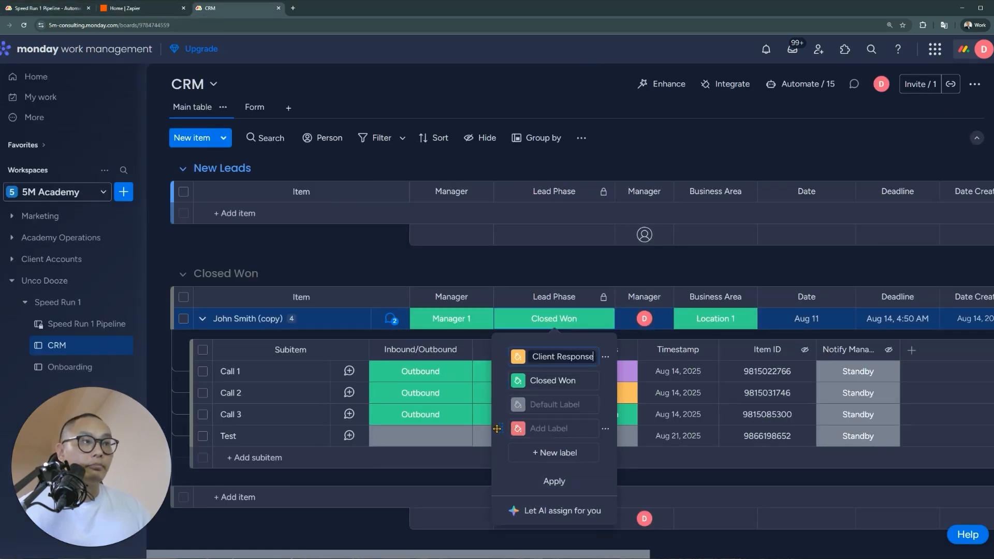
left_click_drag(503, 427, 504, 405)
left_click(553, 404)
type("Close")
type("d: No Response")
key("Return")
left_click(555, 481)
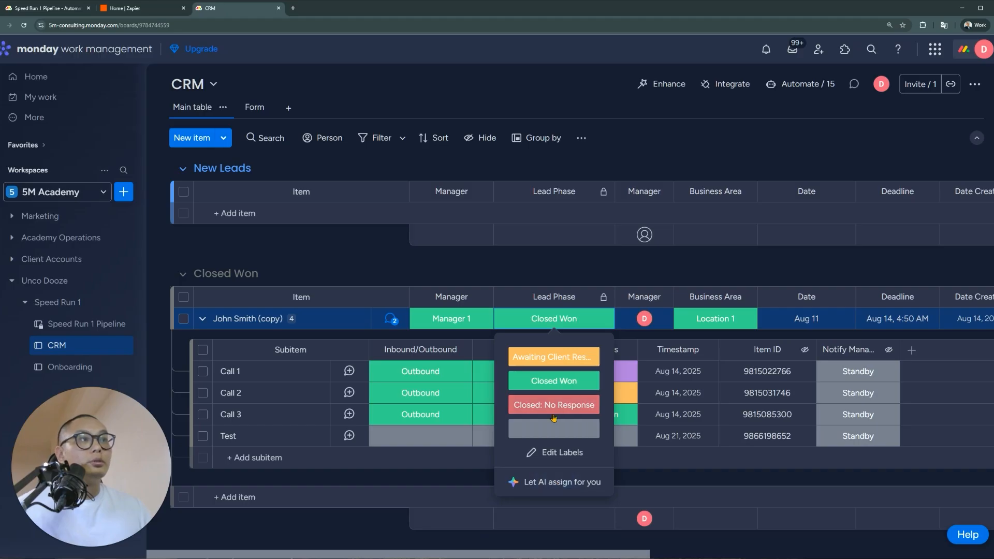
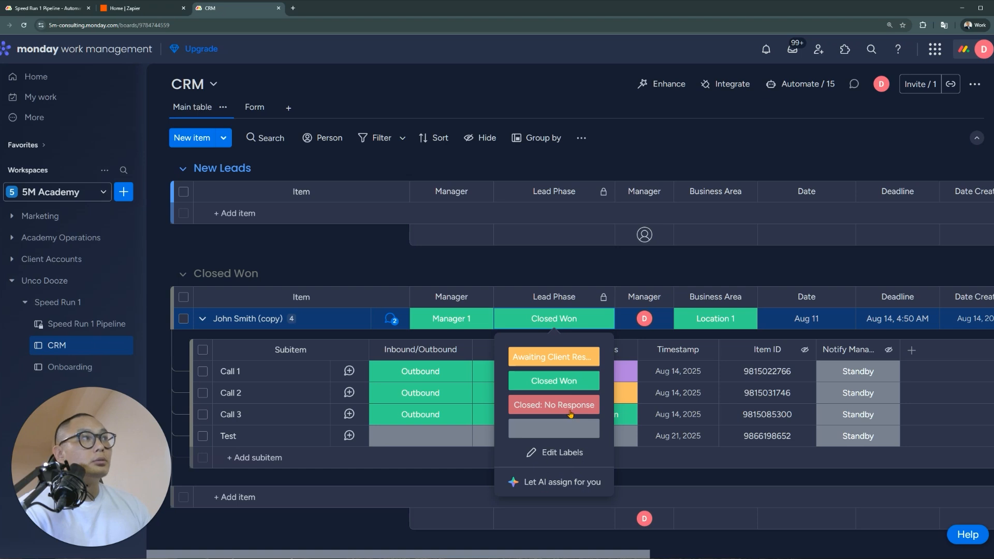
Open the CRM board's automations manager listing its 15 automations
left_click(806, 88)
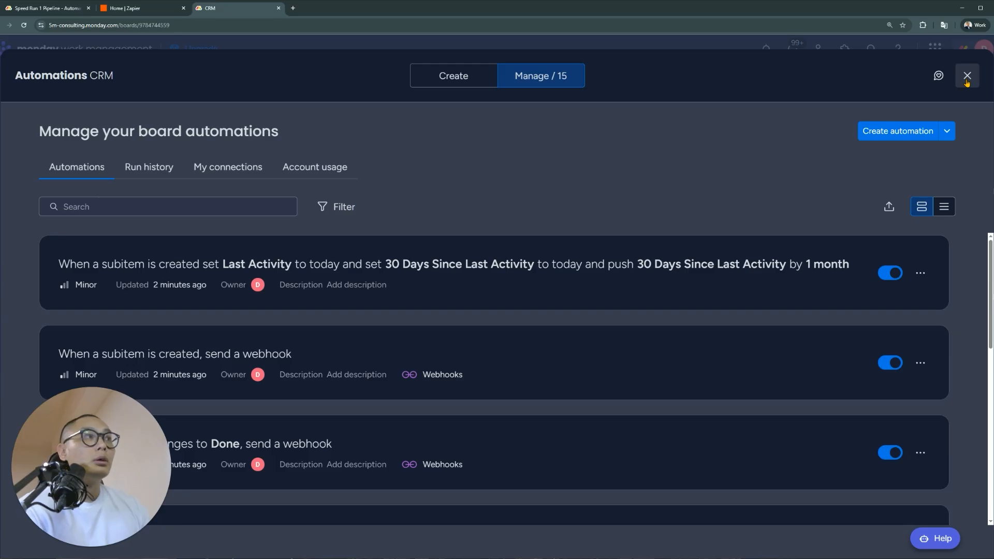
Start a new automation triggered when 30 Days Since Last Activity arrives at 9:00 AM
left_click(901, 133)
left_click(294, 165)
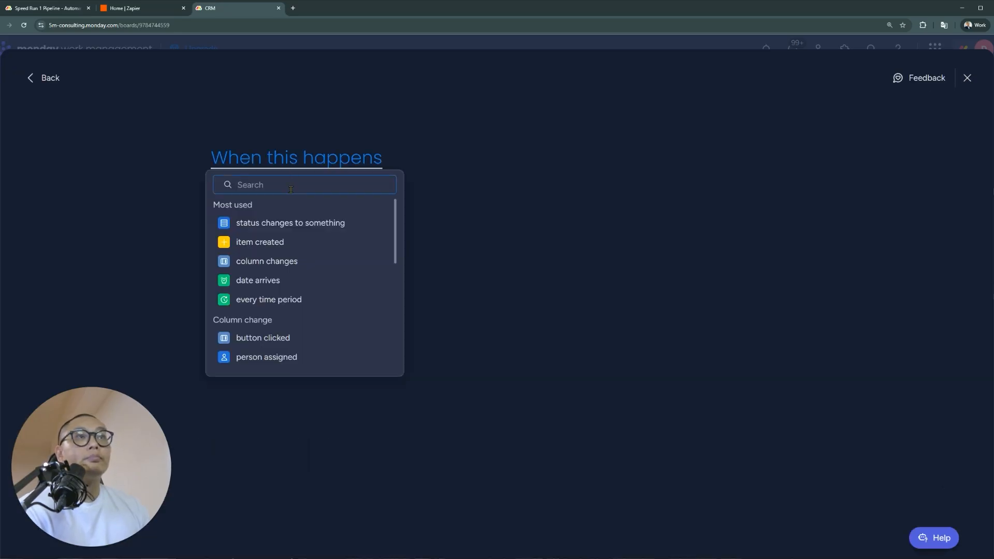
left_click(300, 280)
left_click(297, 165)
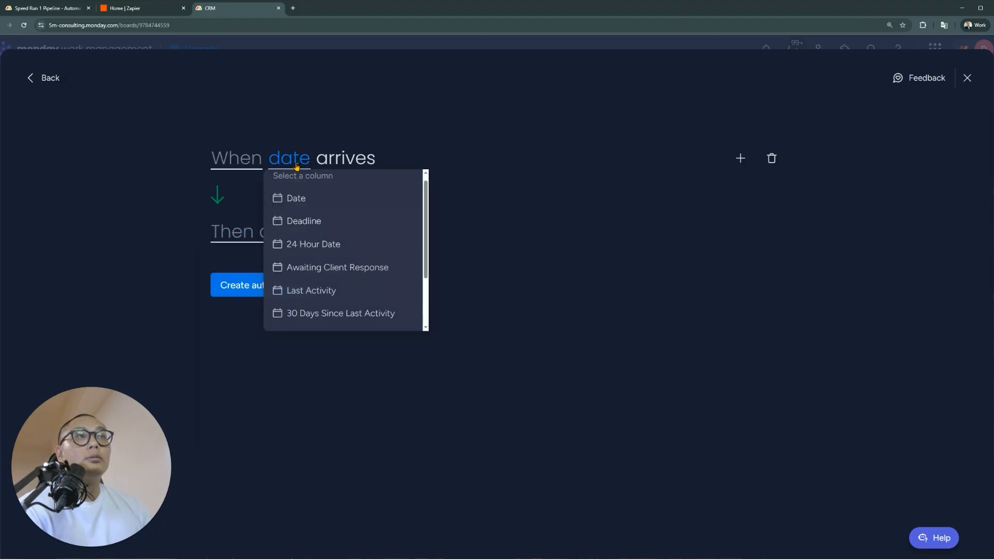
left_click(324, 313)
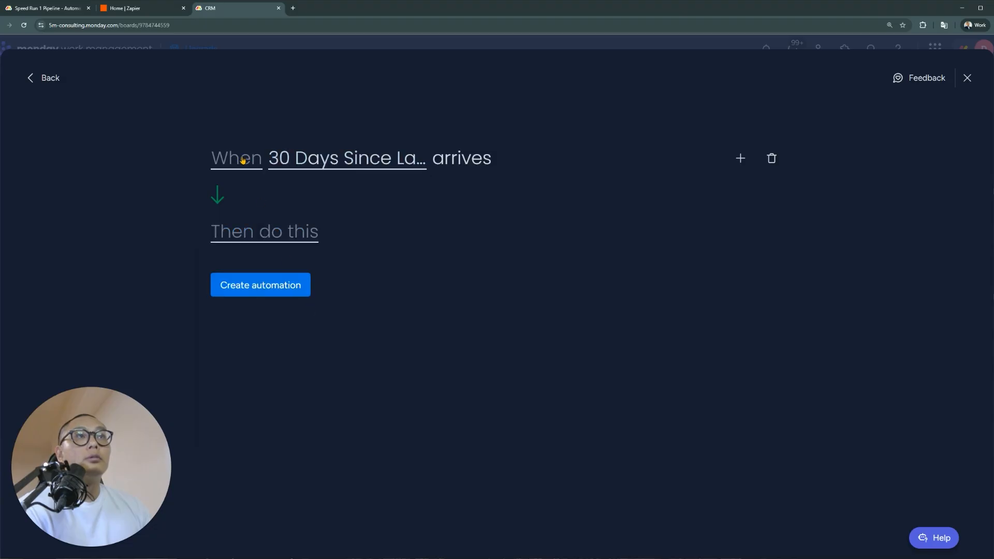
left_click(243, 160)
left_click(344, 212)
scroll(362, 280, "down", 3)
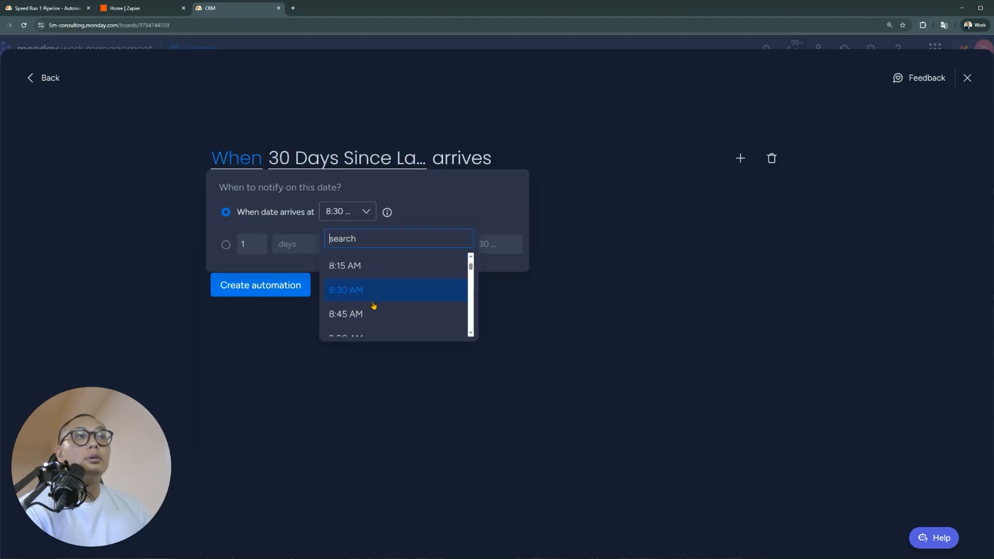
scroll(374, 306, "down", 3)
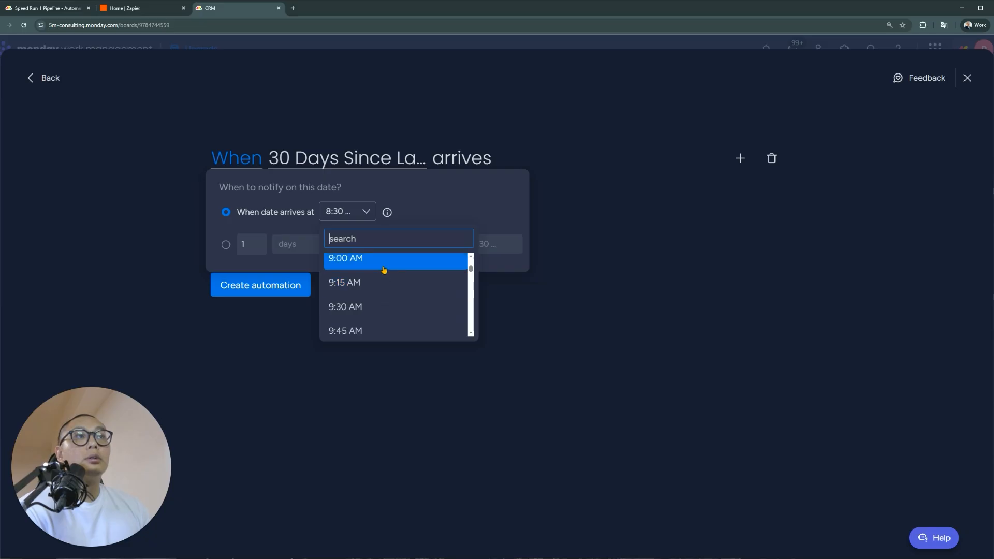
left_click(384, 268)
left_click(499, 285)
left_click(256, 240)
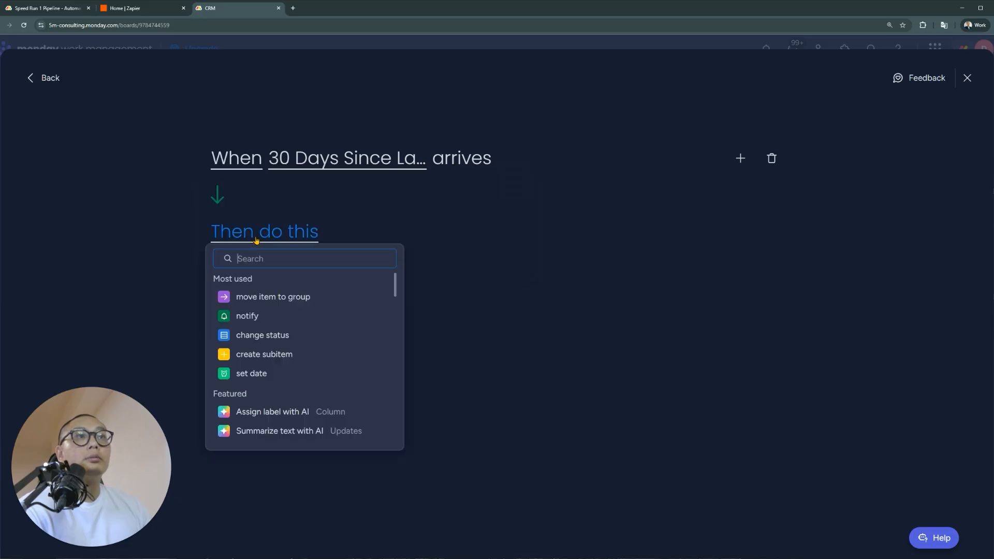
left_click(699, 204)
Add a condition that Lead Phase is Awaiting Client Response
left_click(740, 158)
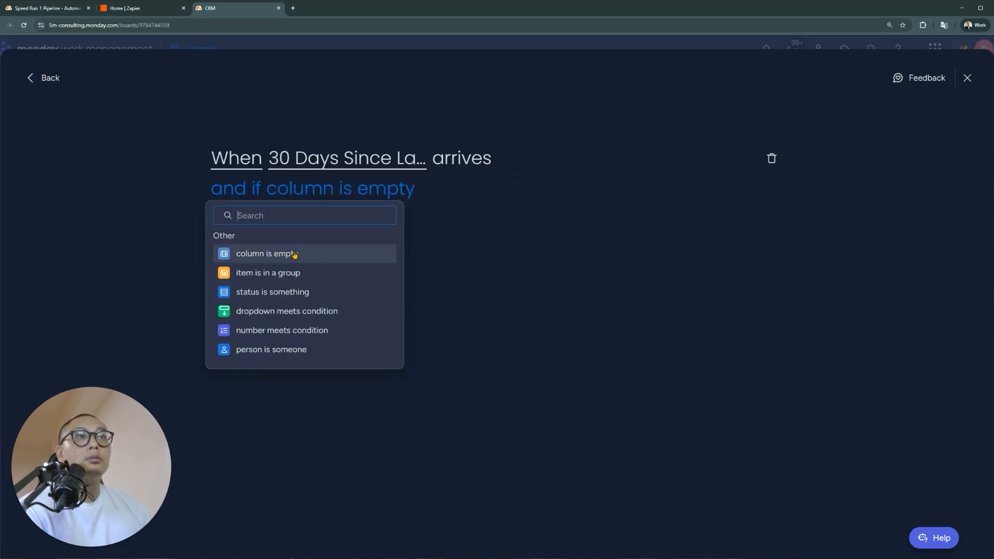
left_click(304, 292)
left_click(343, 191)
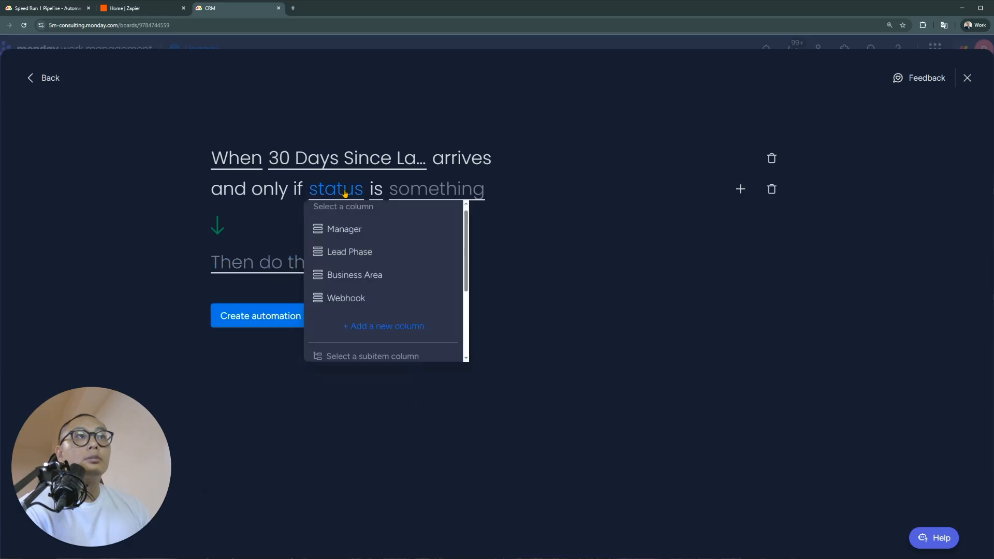
left_click(371, 253)
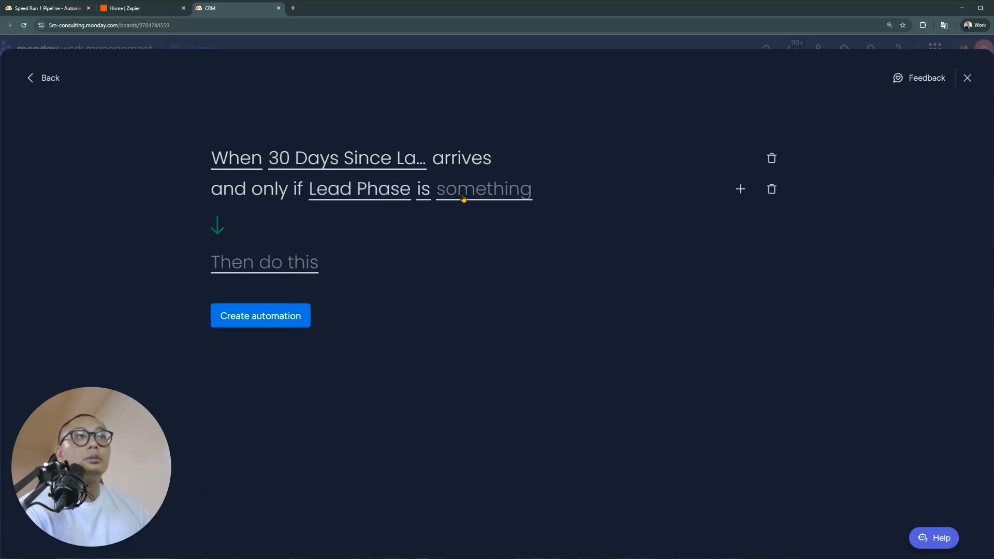
left_click(464, 197)
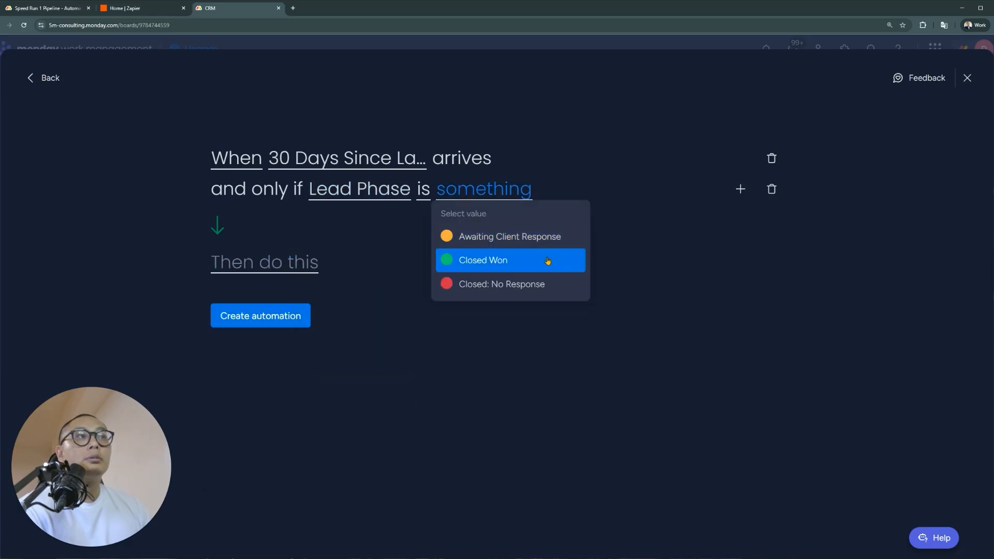
left_click(552, 239)
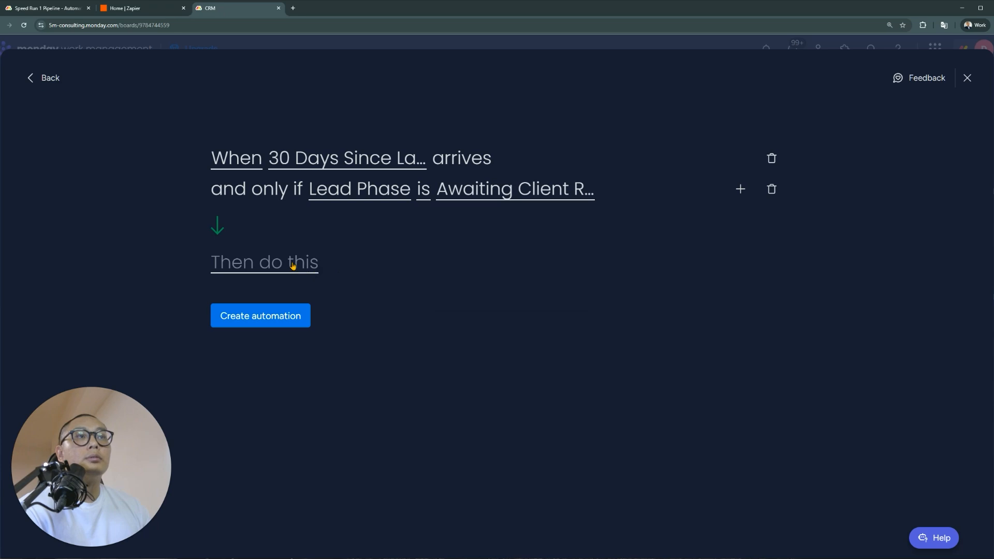
Make the action set Lead Phase to Closed: No Response, create it, and close automations
left_click(293, 266)
left_click(276, 369)
left_click(326, 267)
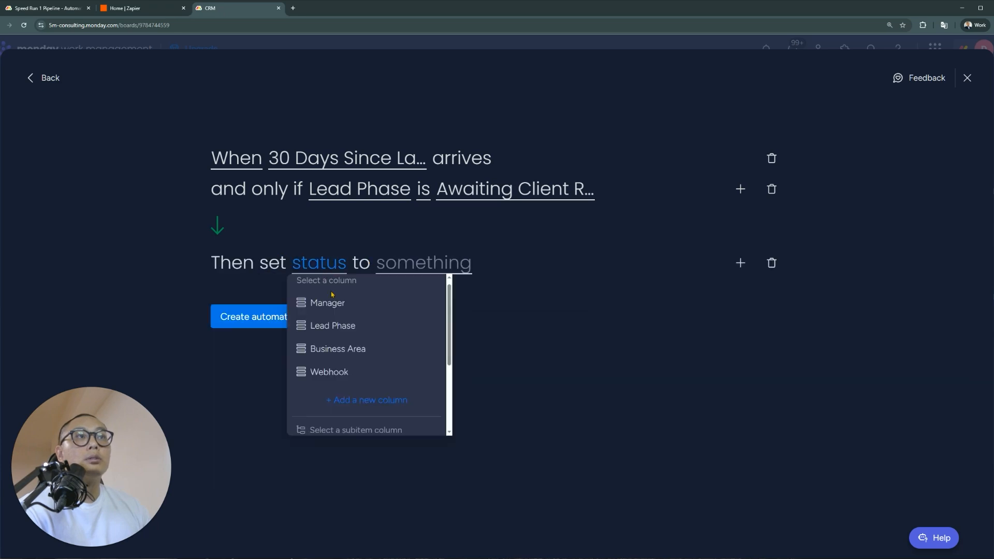
left_click(332, 325)
left_click(510, 265)
left_click(479, 360)
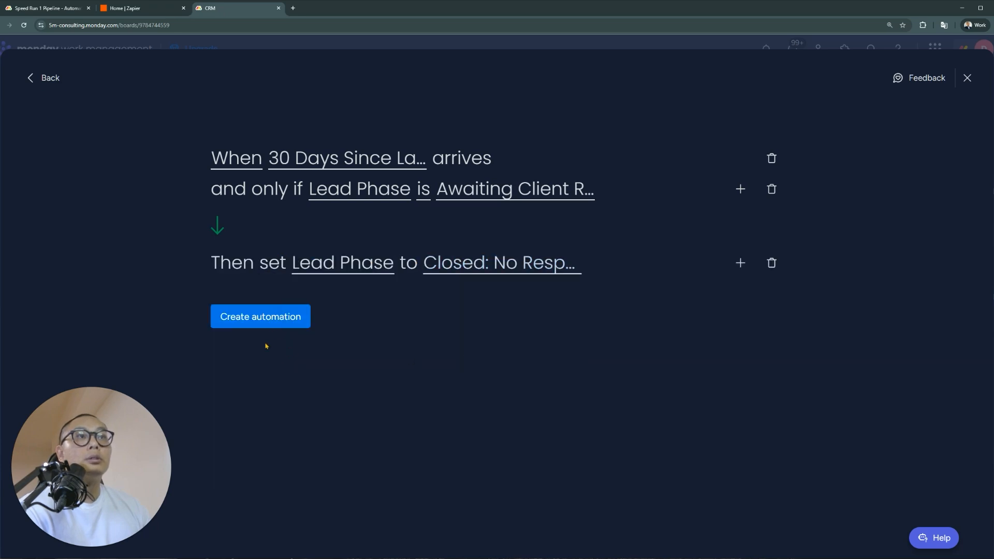
left_click(274, 324)
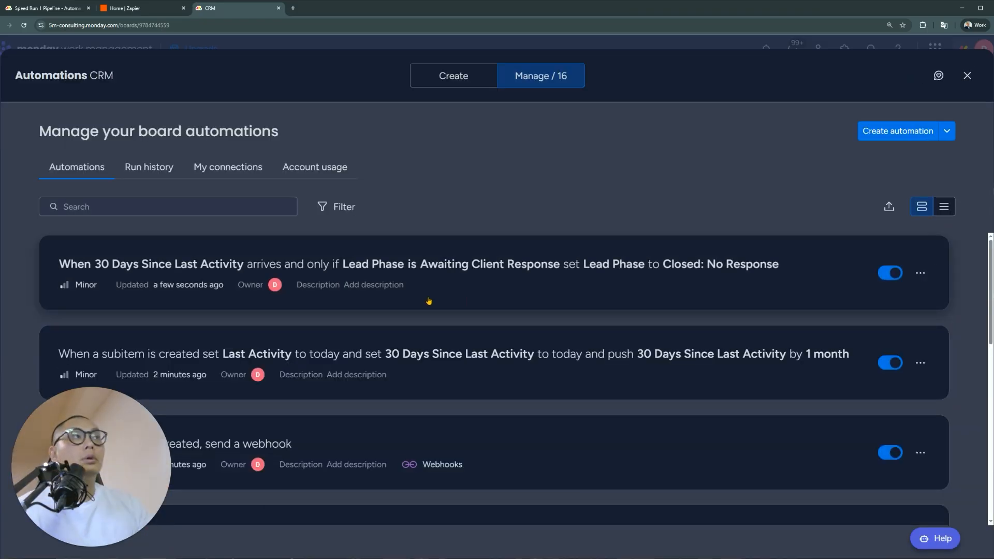
left_click(967, 76)
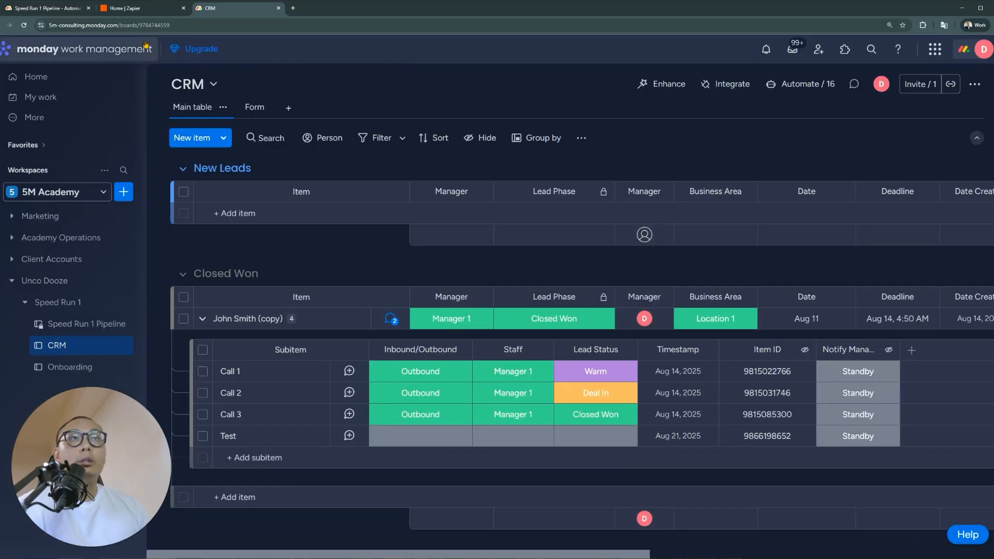
Open the Subitem Task Deadline Processor zap from Zapier's Zaps list in its own tab
left_click(130, 8)
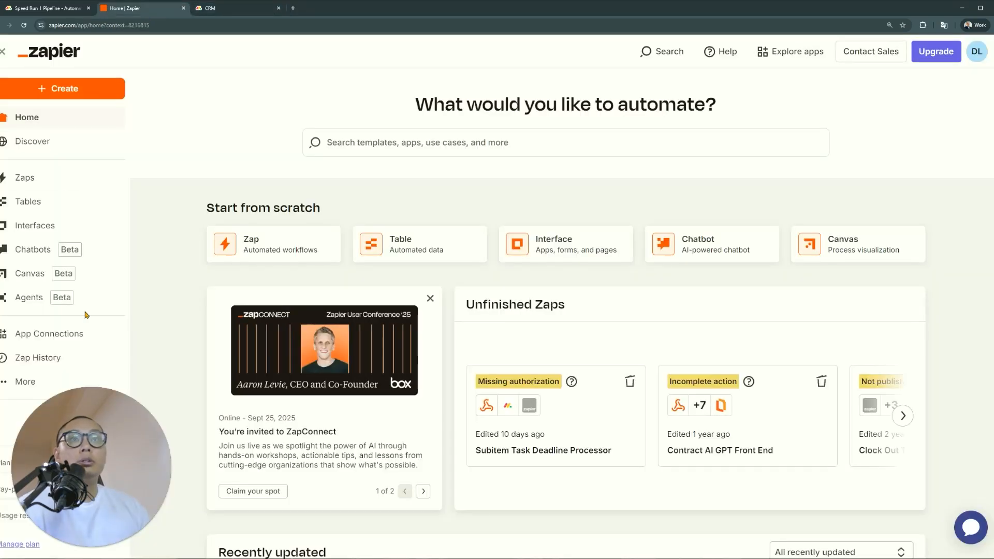
left_click(78, 178)
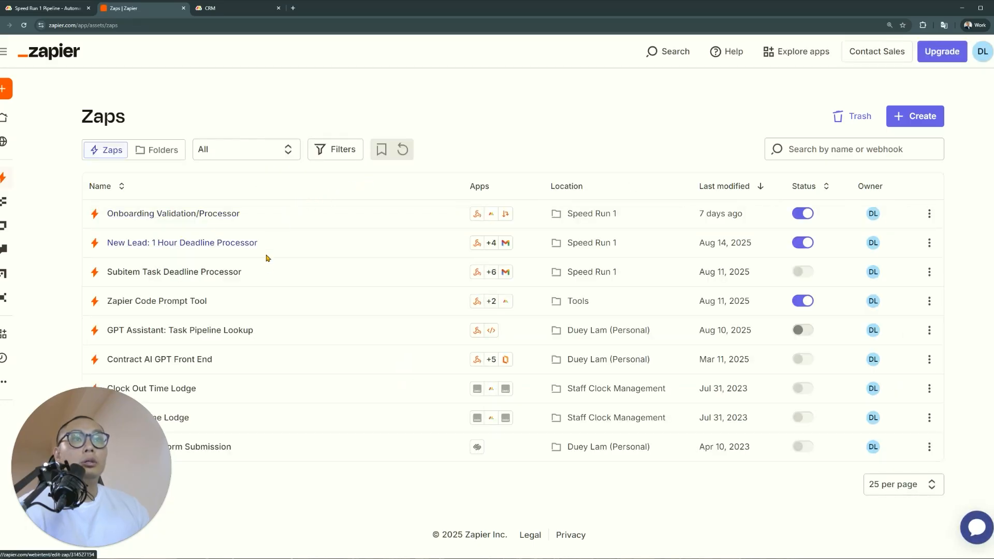
left_click(223, 274, "ctrl")
left_click(253, 9)
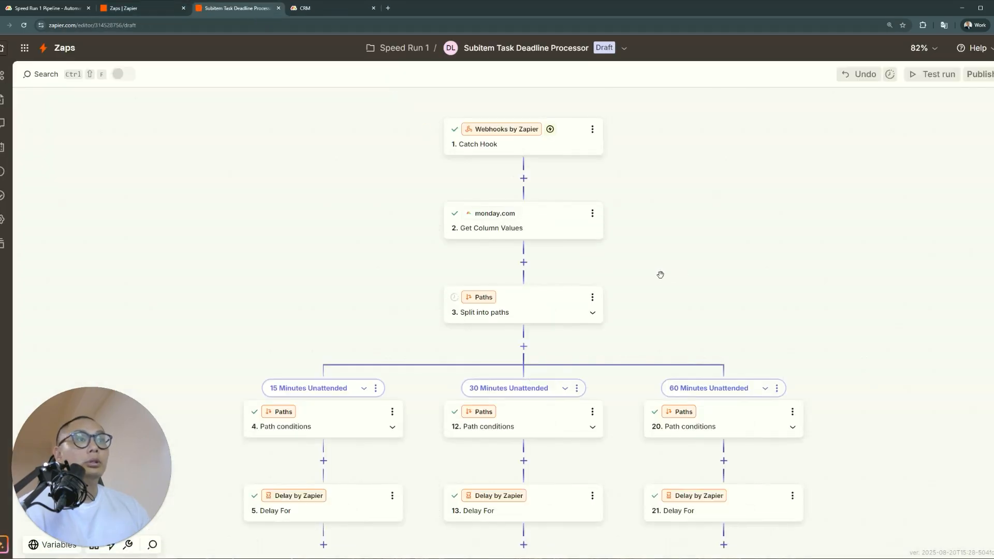
Check the zap's status panel, confirming step 10 and the other Gmail Send Email steps lack required fields
scroll(560, 352, "down", 1)
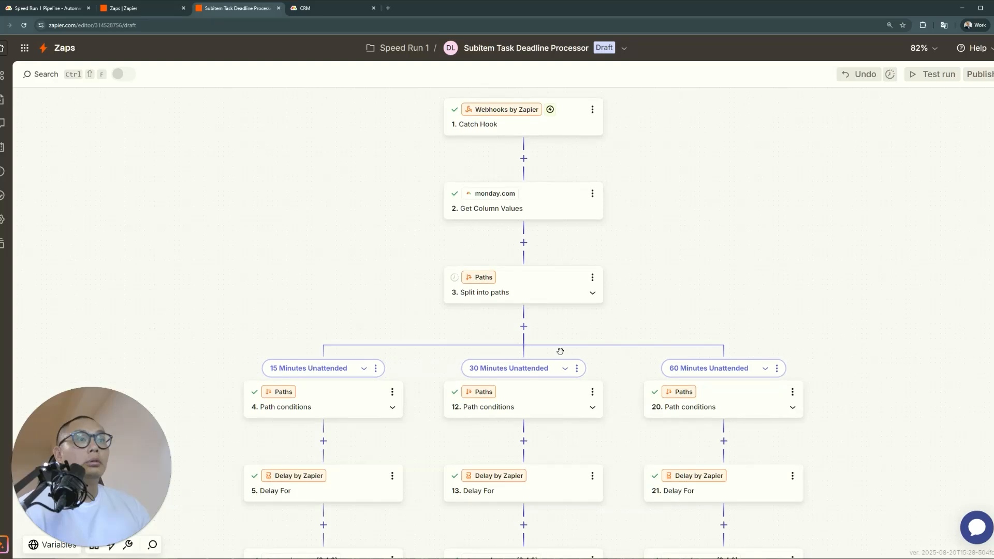
scroll(561, 354, "down", 1)
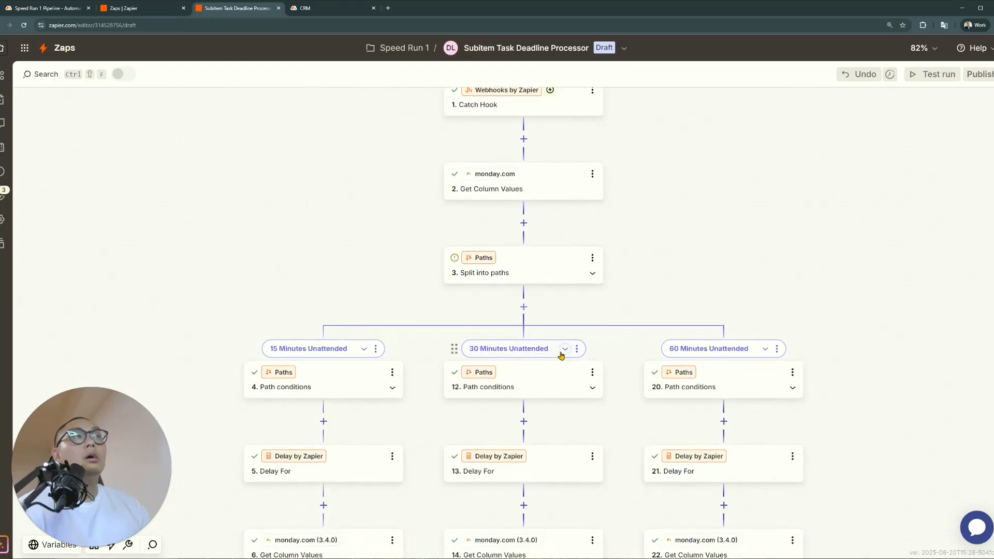
scroll(560, 354, "down", 4)
scroll(560, 351, "down", 14)
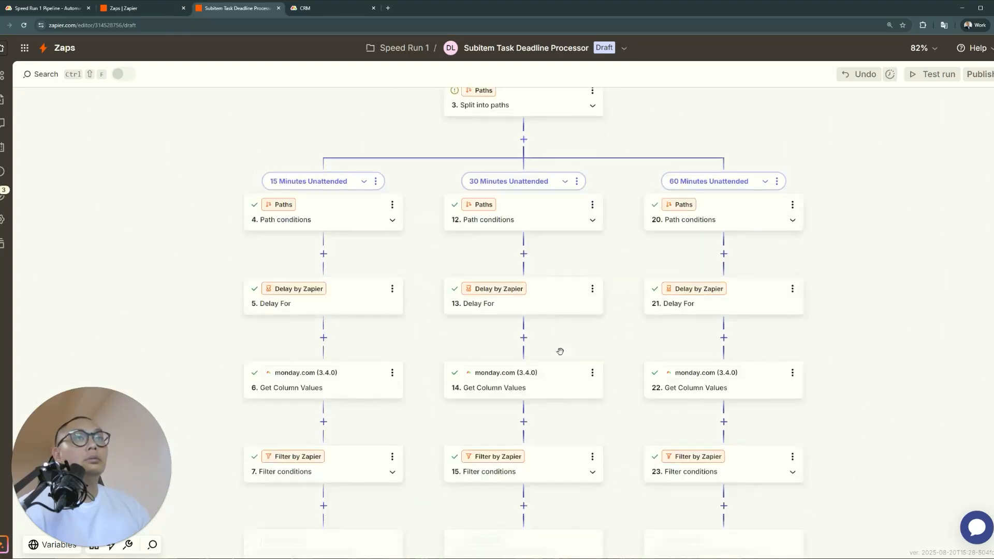
left_click(11, 195)
scroll(399, 383, "down", 4)
scroll(403, 388, "down", 5)
left_click(359, 341)
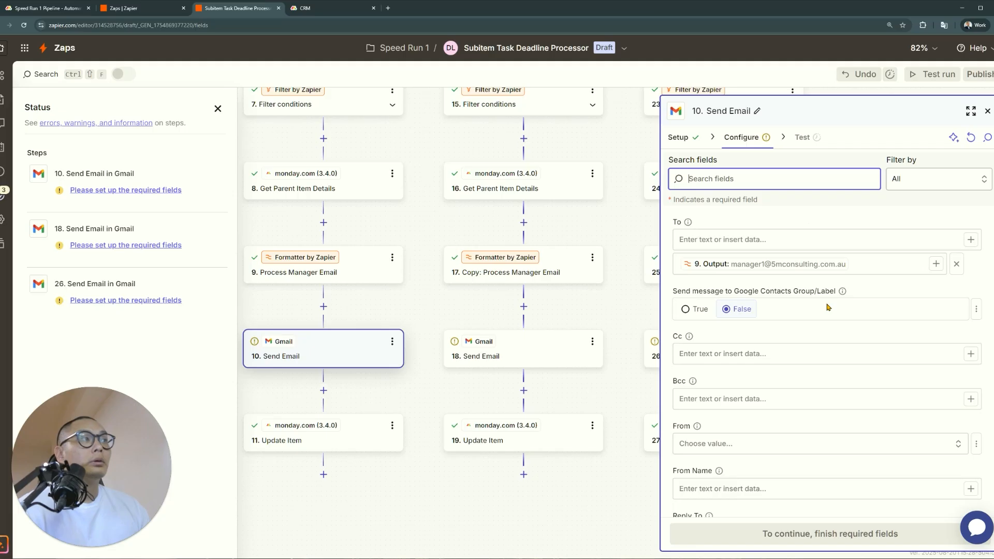
left_click(988, 112)
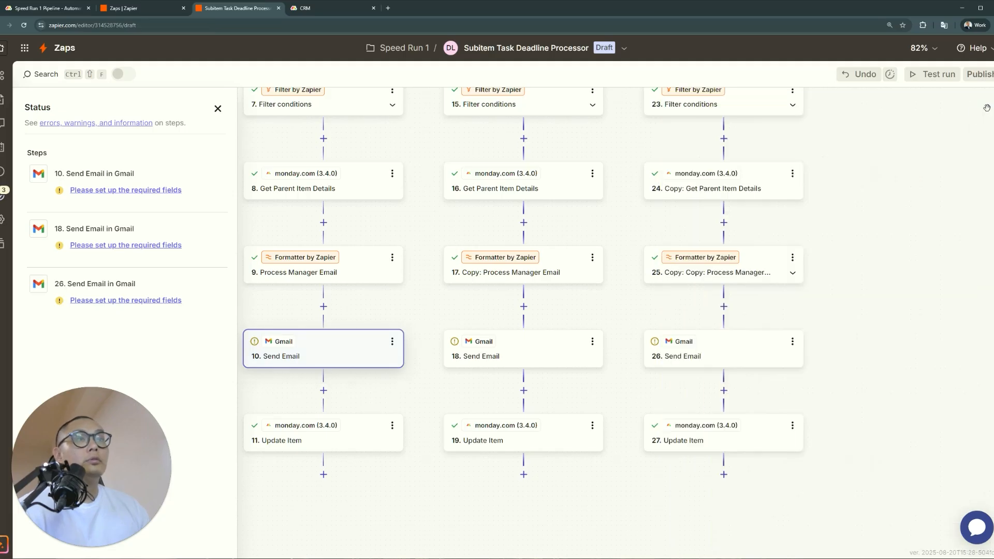
scroll(432, 383, "up", 2)
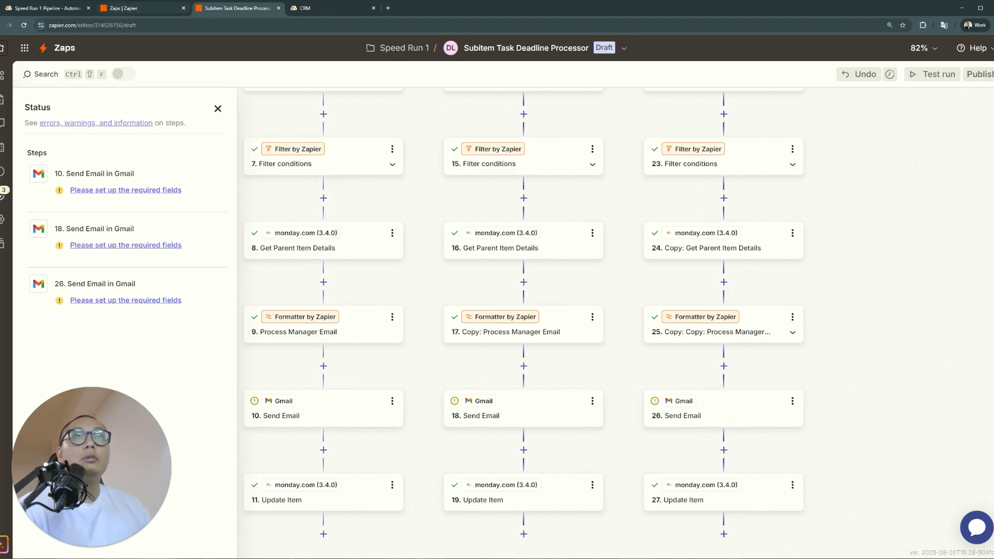
scroll(422, 348, "up", 6)
scroll(417, 366, "up", 7)
scroll(417, 366, "up", 2)
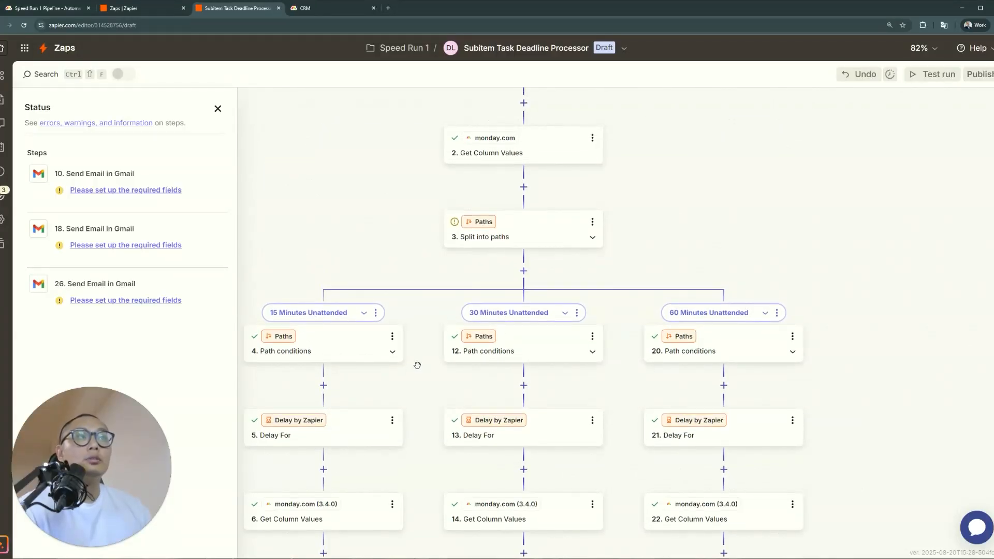
Review the Speed Run 1 Pipeline board's 9 automations, then close them and return to CRM
left_click(46, 7)
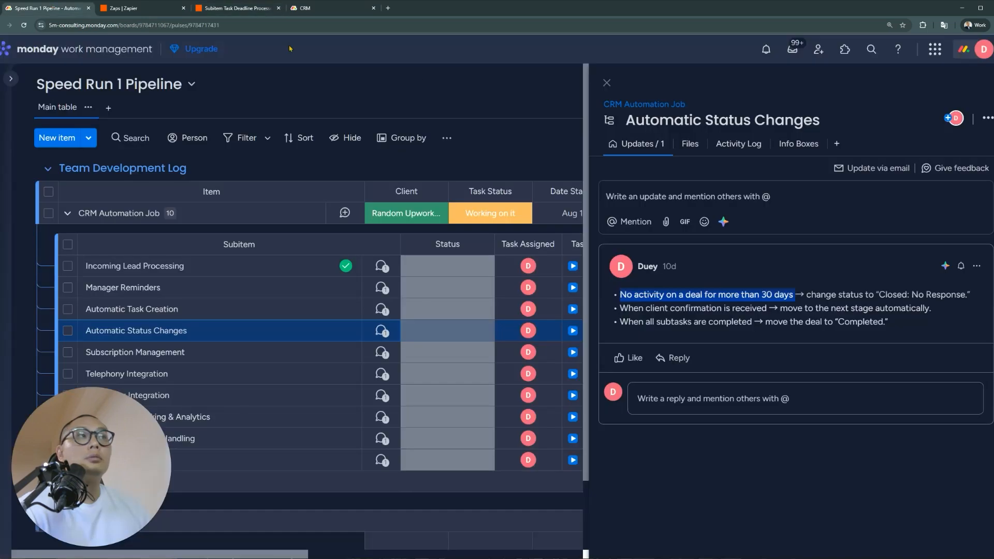
left_click(607, 83)
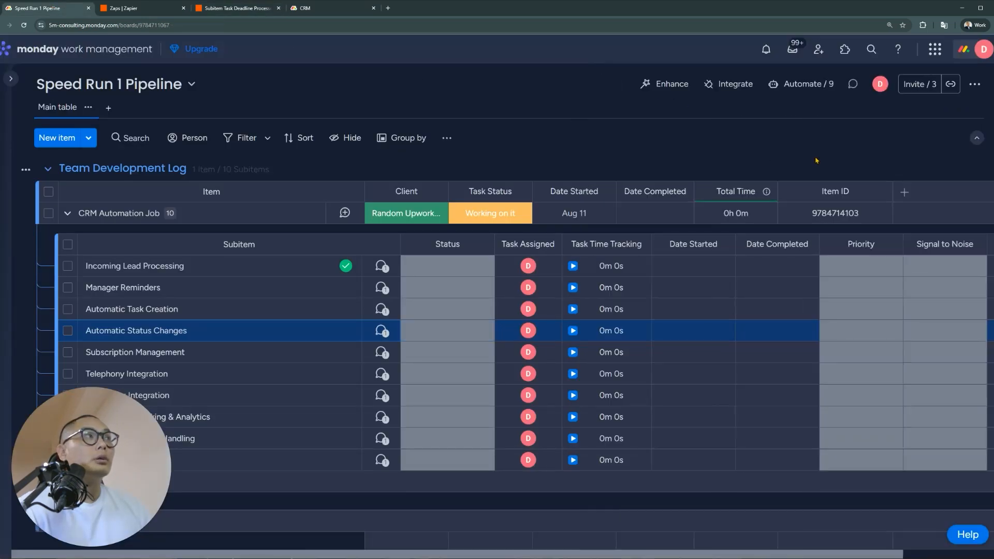
left_click(795, 86)
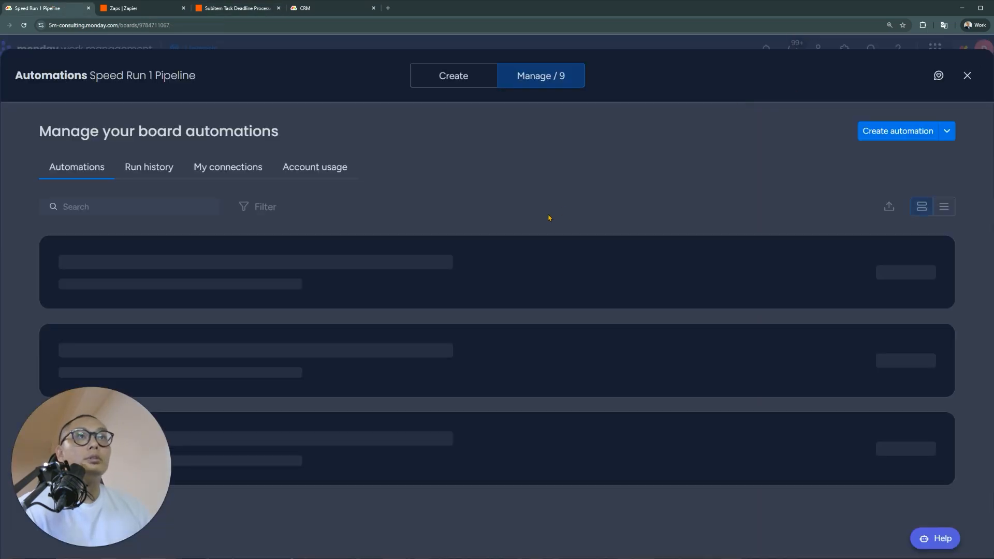
scroll(334, 353, "down", 1)
scroll(528, 343, "down", 5)
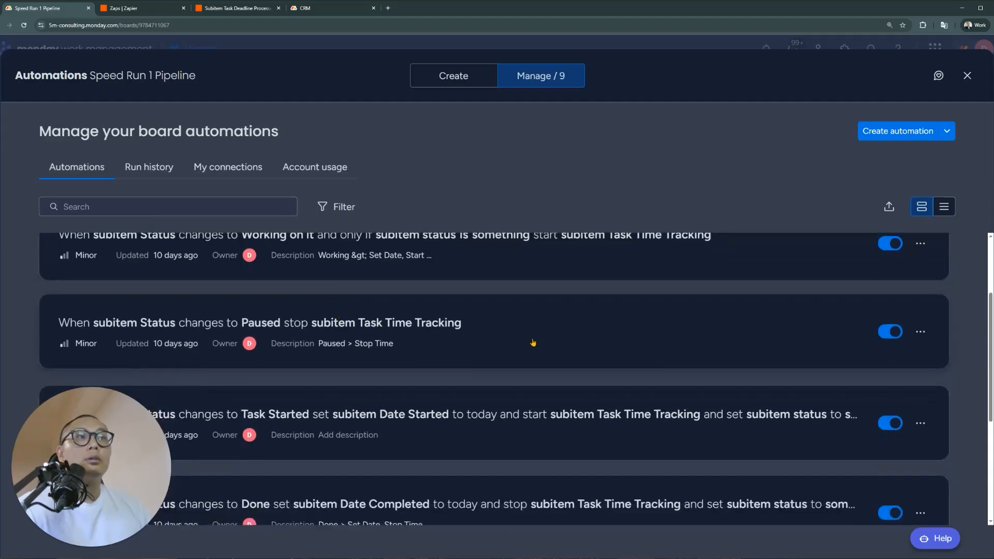
scroll(525, 342, "down", 4)
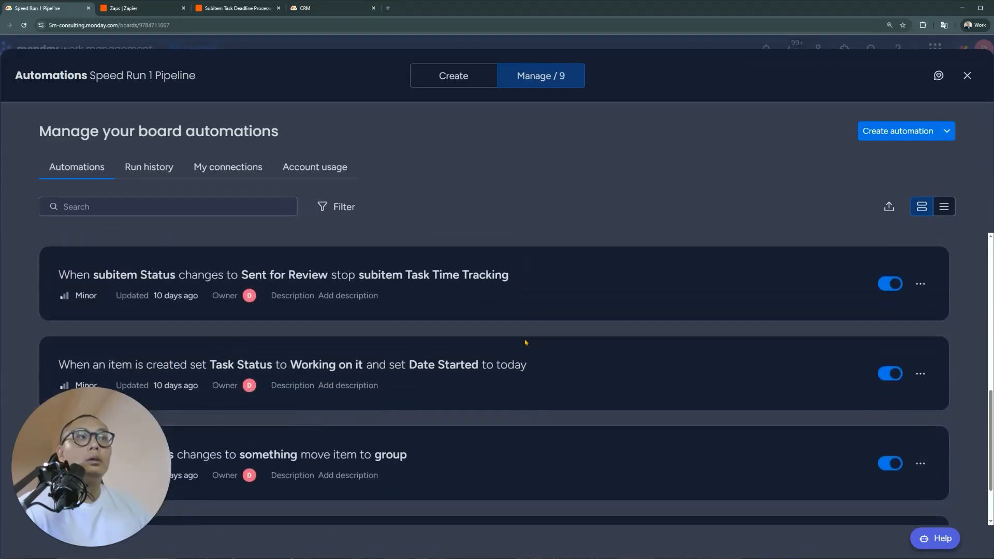
scroll(513, 337, "up", 8)
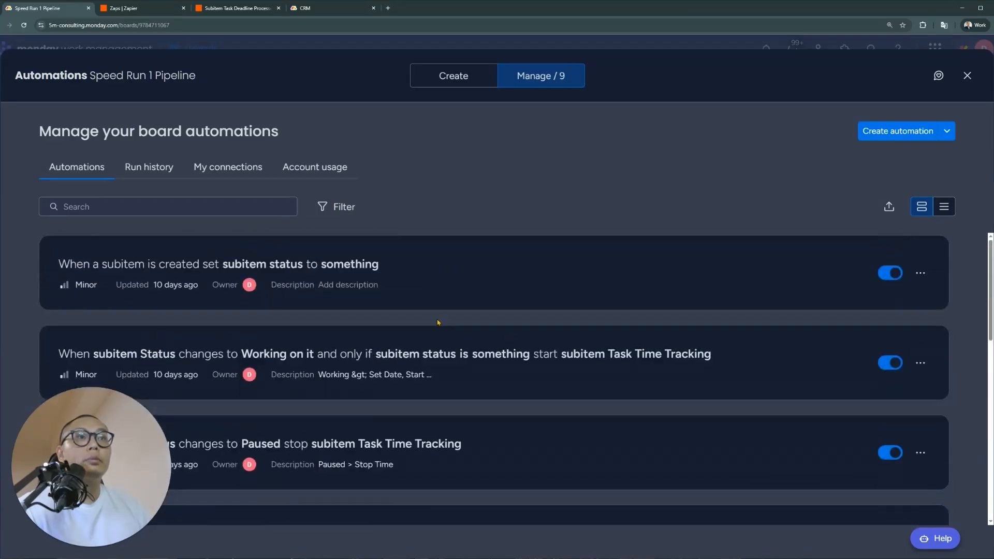
scroll(438, 322, "down", 5)
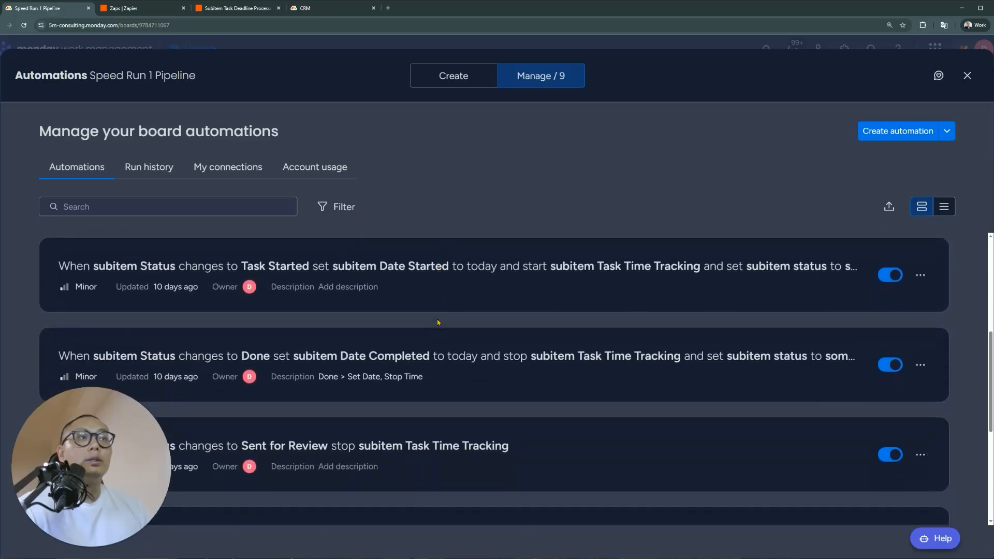
scroll(437, 322, "down", 3)
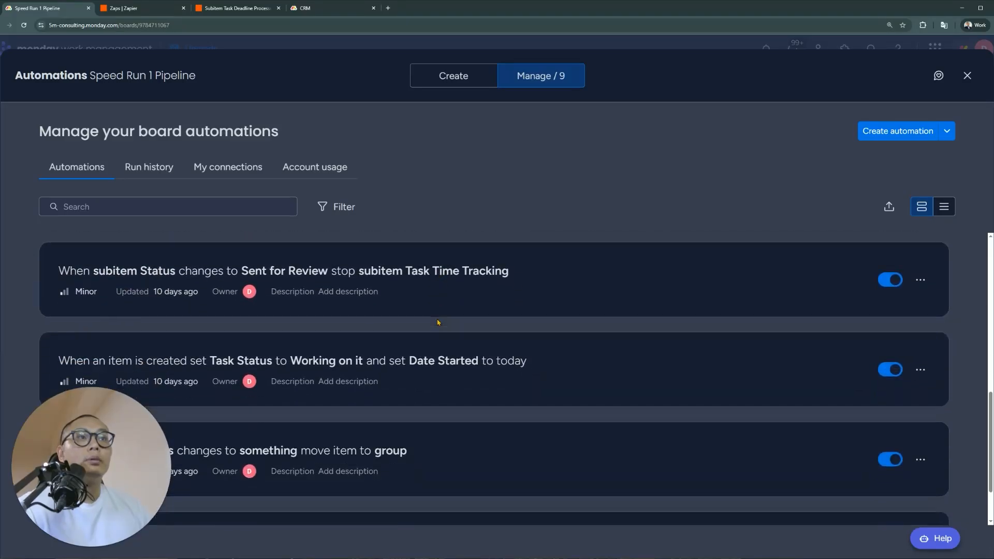
scroll(438, 322, "down", 2)
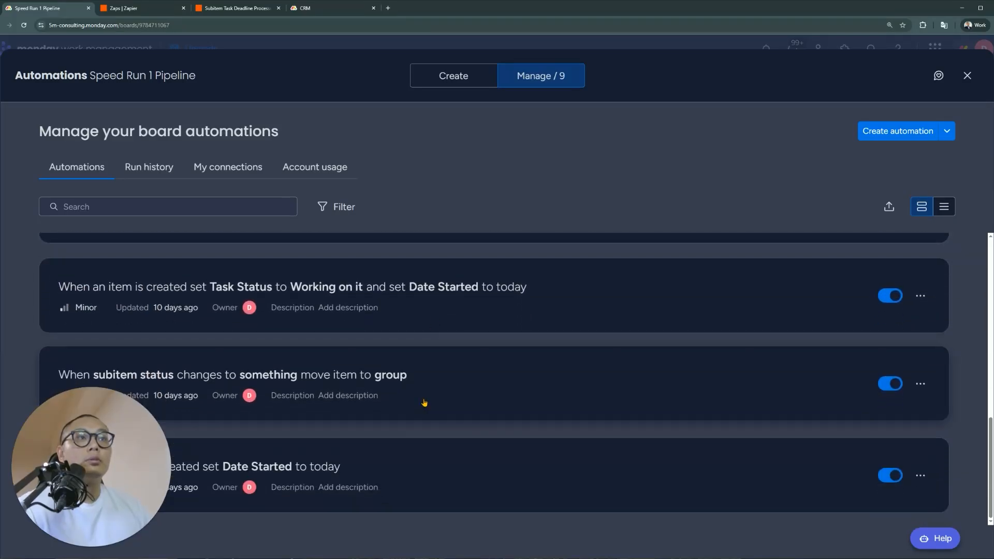
left_click(967, 75)
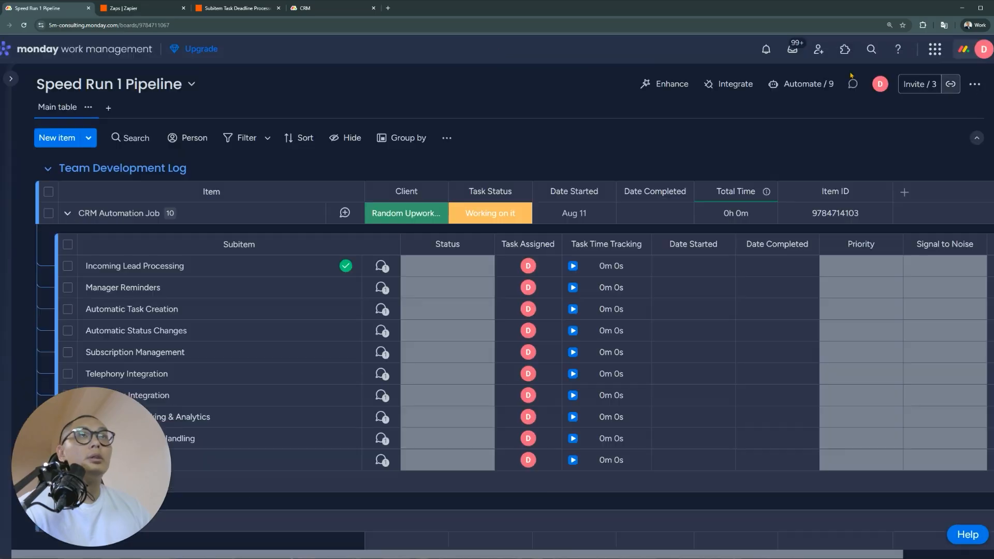
left_click(307, 11)
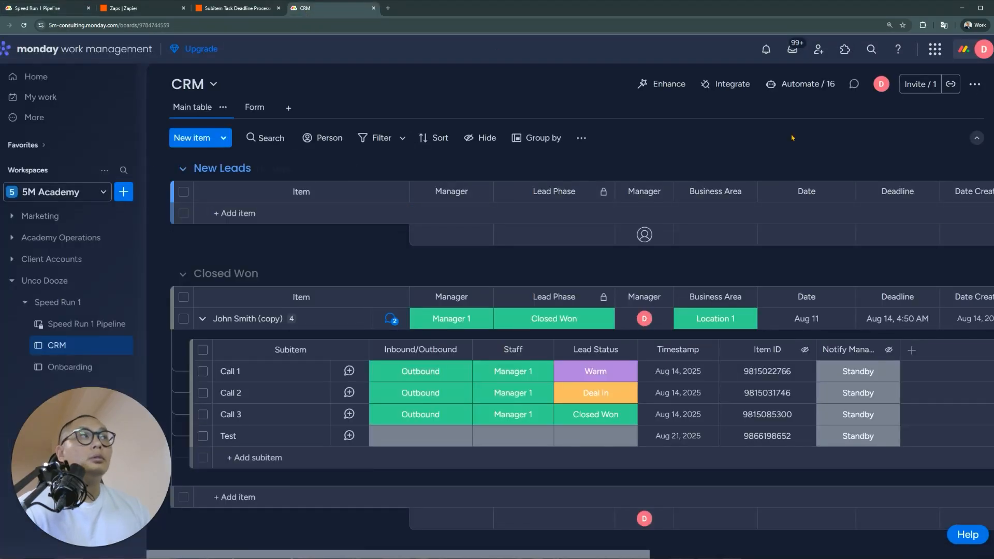
Give the CRM subitem webhook automation the description 'Zap: Timer Lead Attendance'
left_click(814, 85)
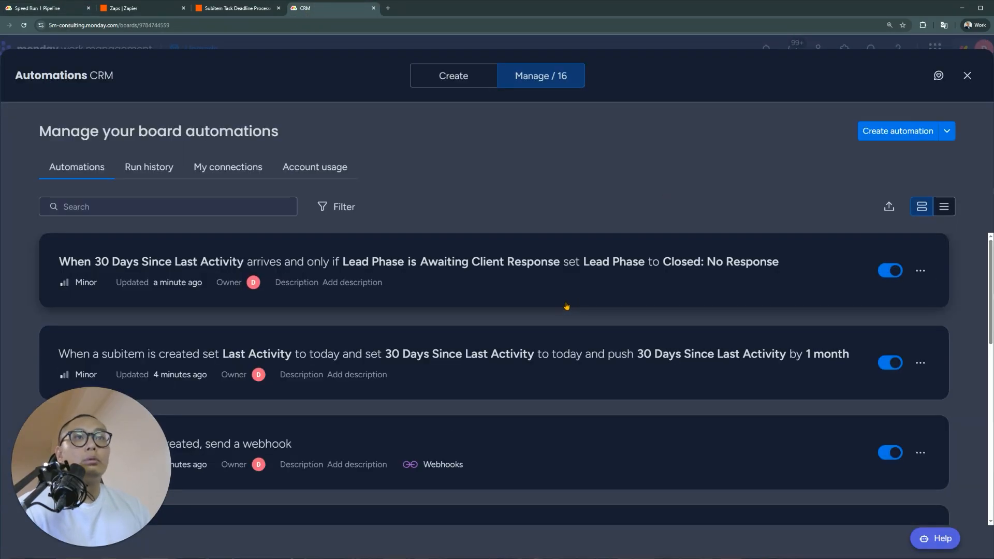
scroll(527, 317, "down", 3)
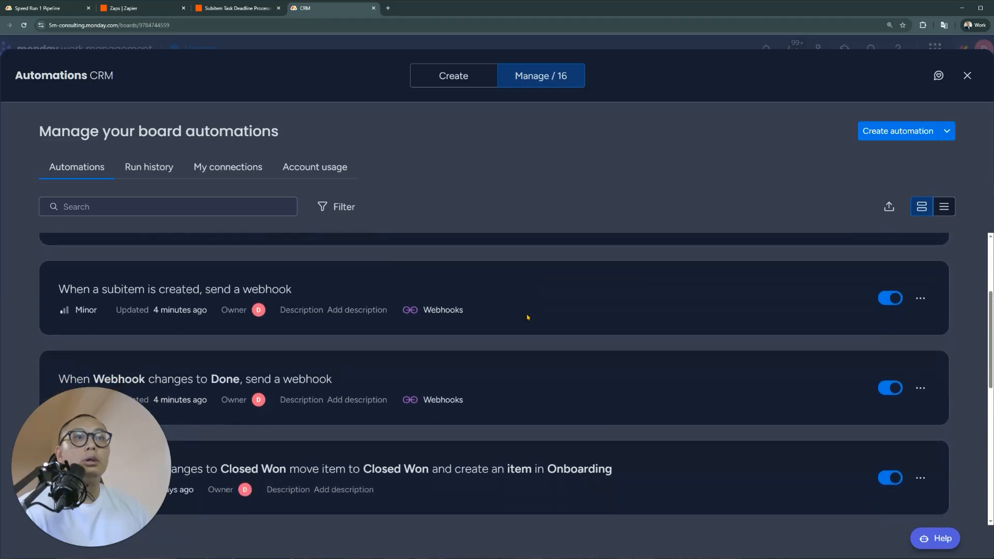
left_click(367, 305)
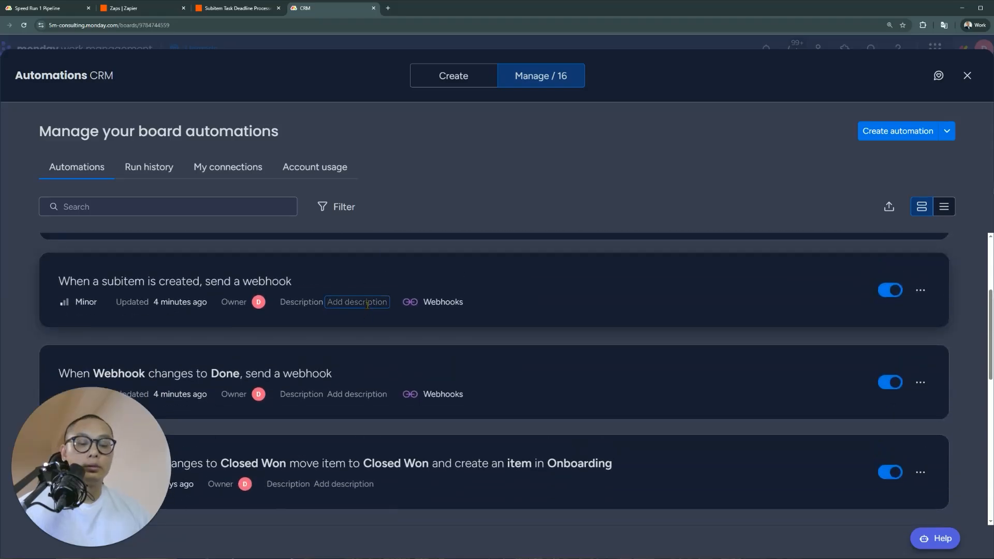
type("Zap: Timer Lead Attendance")
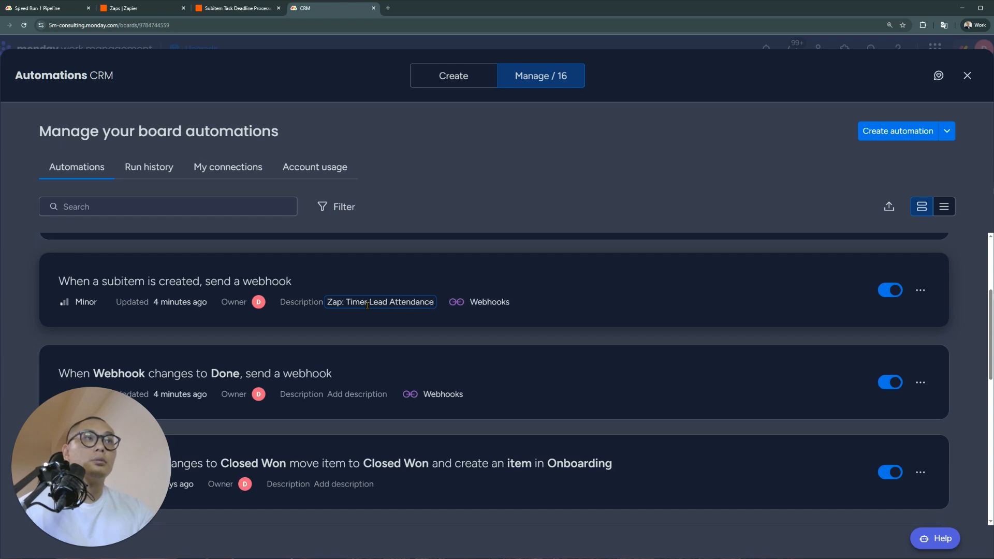
key("Return")
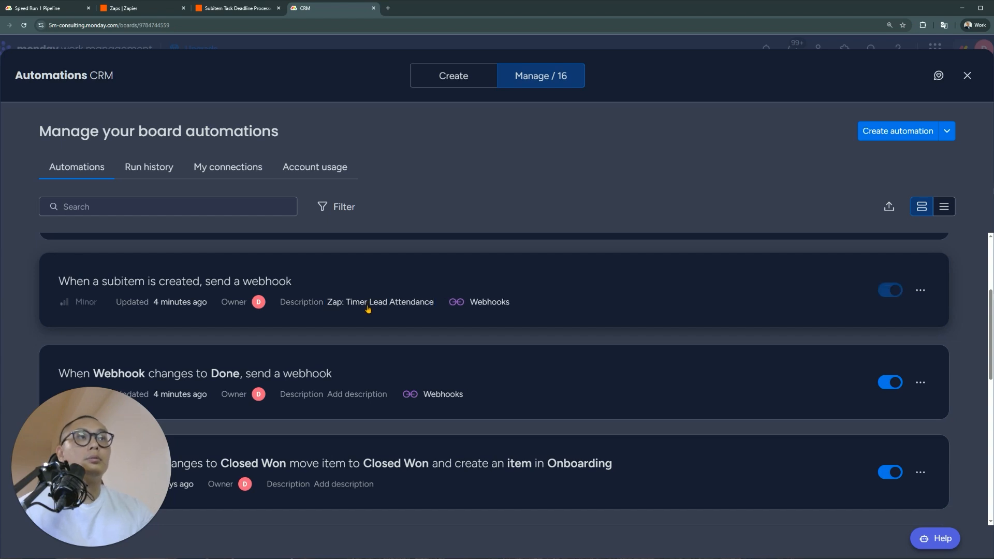
Copy the zap's full name, Subitem Task Deadline Processor, from Zapier
left_click(235, 7)
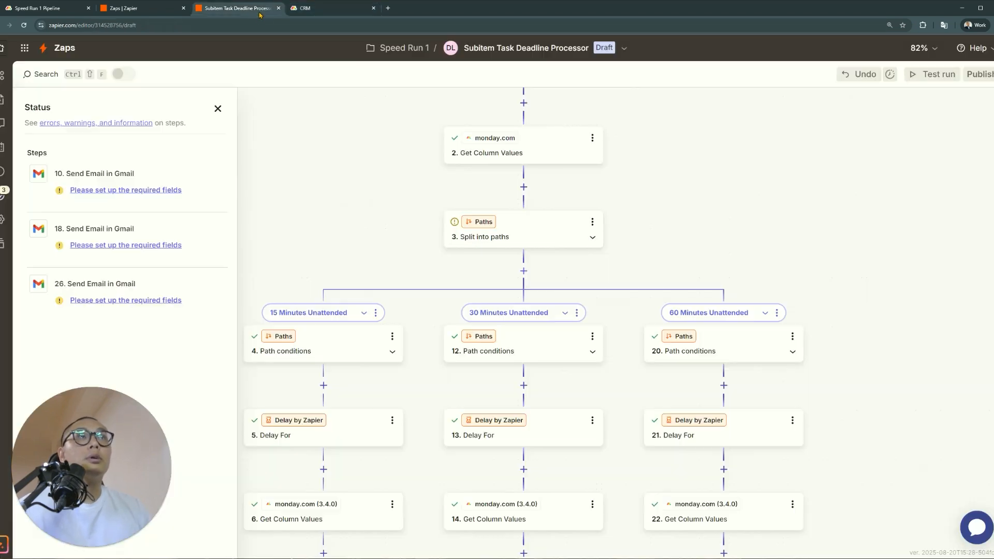
left_click(502, 51)
left_click(488, 80)
key("ctrl+c")
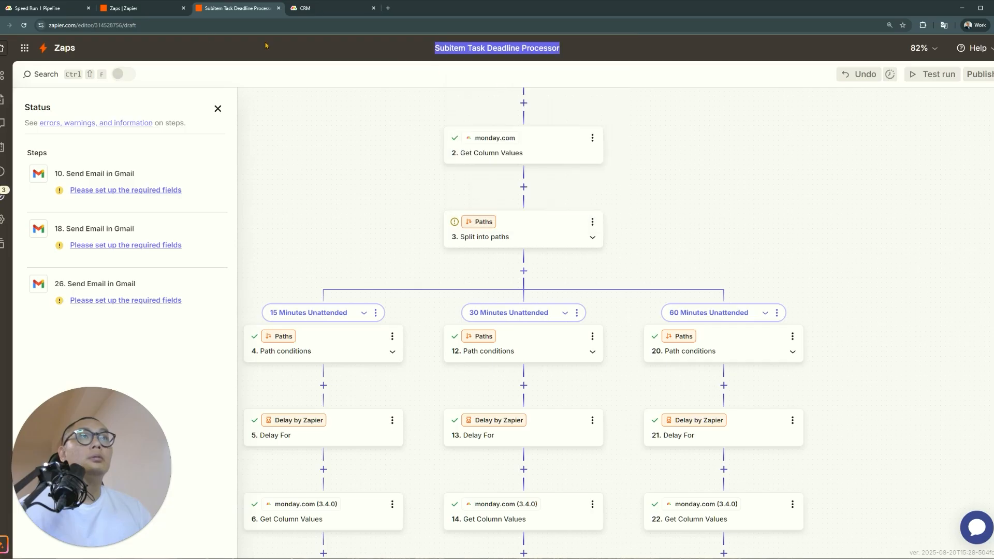
left_click(51, 12)
left_click(315, 9)
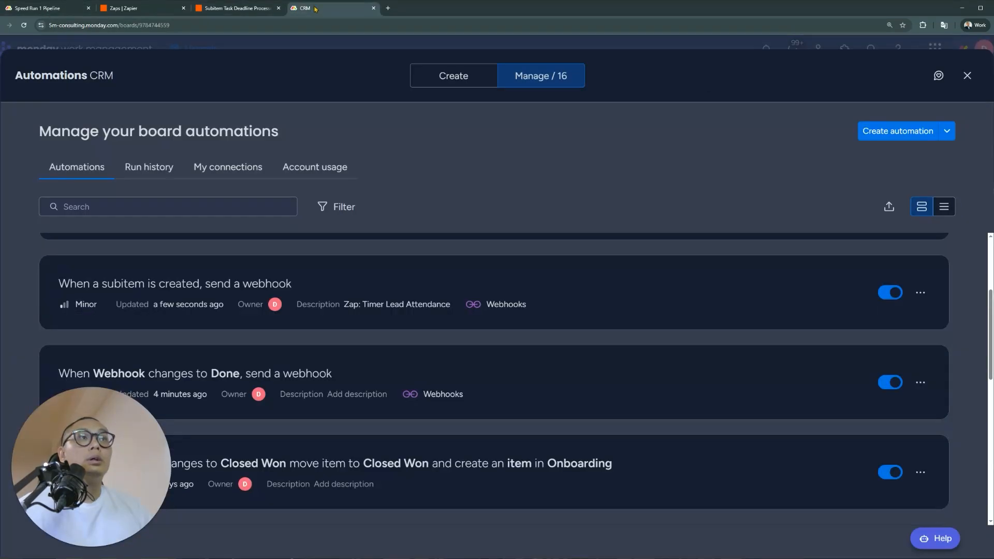
left_click_drag(362, 302, 502, 304)
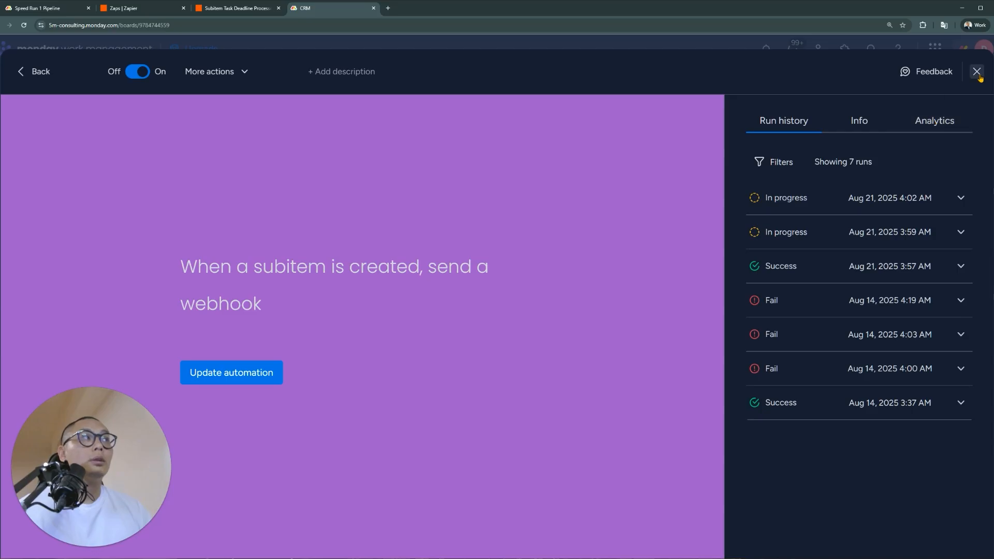
left_click(977, 72)
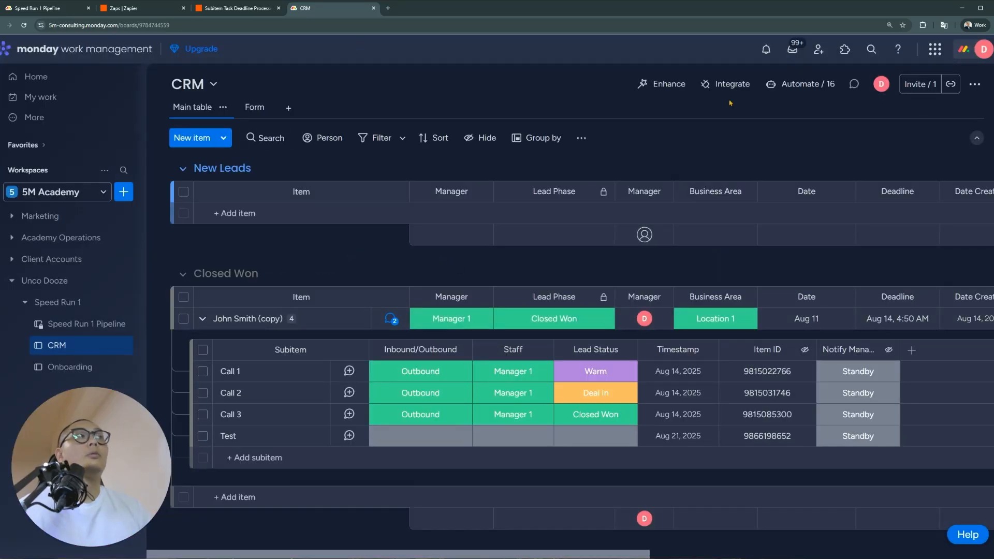
Replace the old name so the description reads 'Zap: Subitem Task Deadline Processor' and save it
left_click(790, 84)
left_click(399, 285)
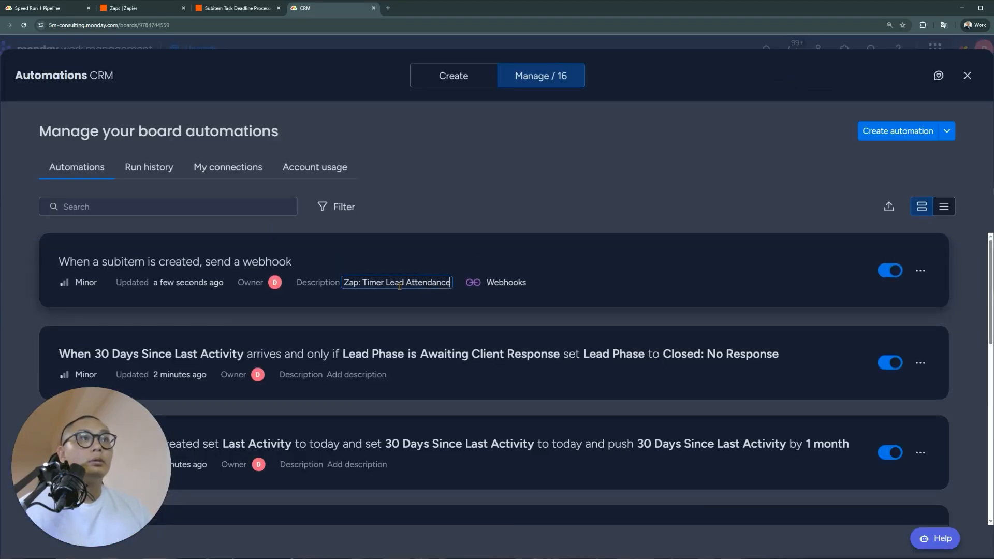
key("ctrl+shift+Right")
key("ctrl+shift+Right")
key("ctrl+shift+Right")
key("ctrl+v")
key("Home")
key("Return")
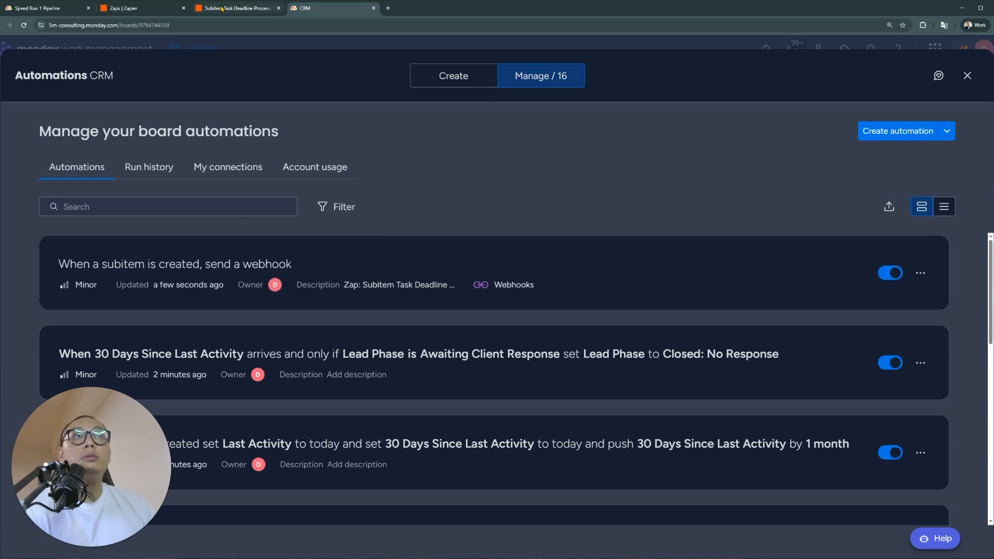
left_click(238, 9)
left_click(44, 9)
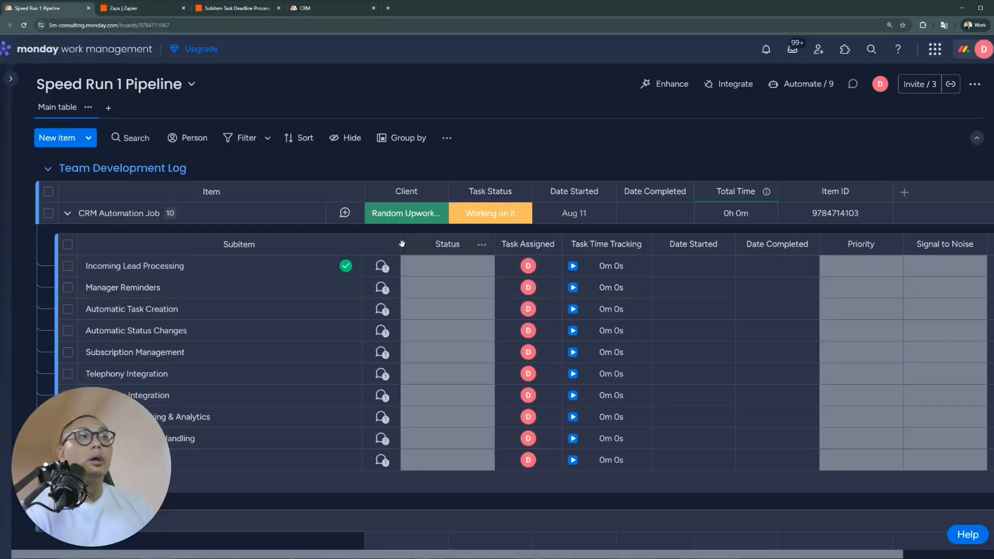
Open the Automatic Status Changes subitem's update for editing
left_click(382, 309)
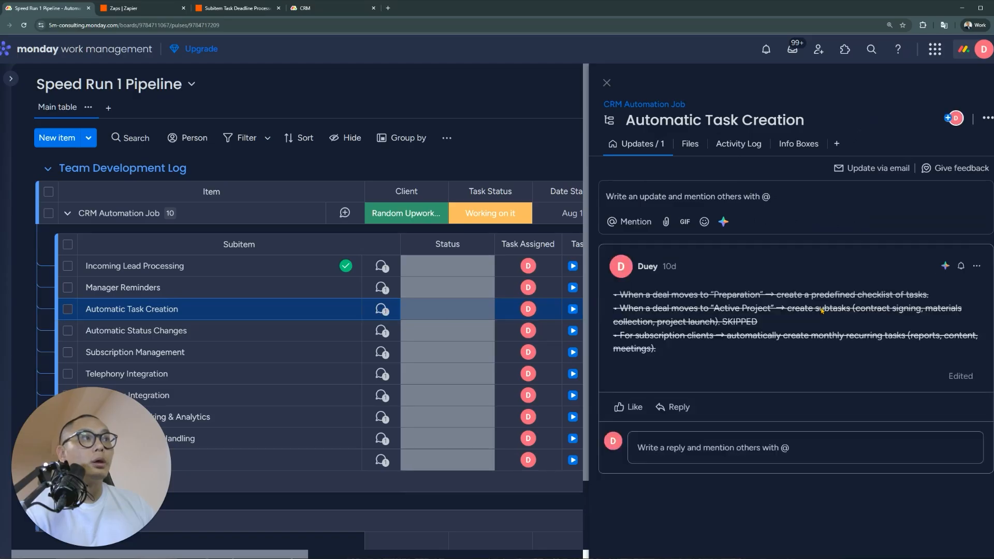
left_click(382, 331)
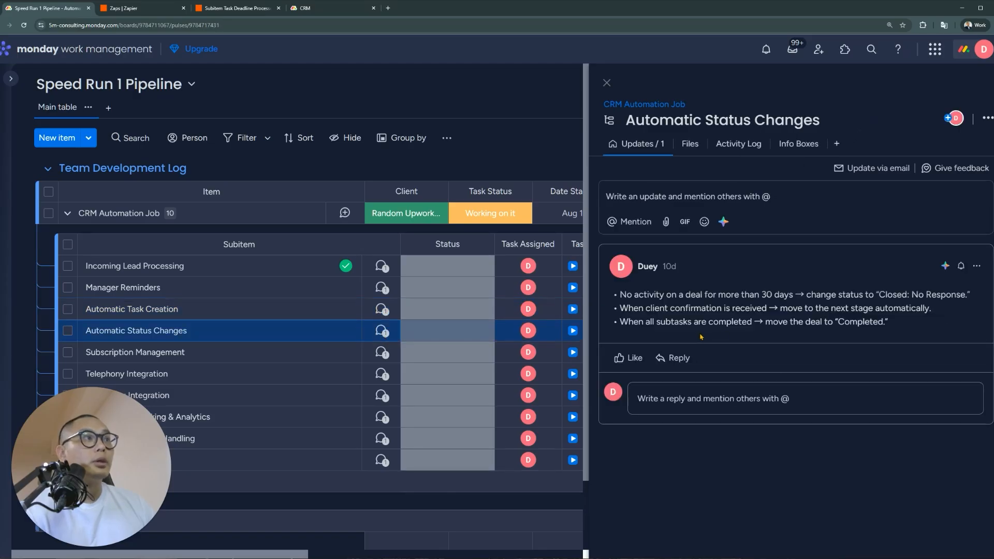
left_click(976, 265)
left_click(875, 289)
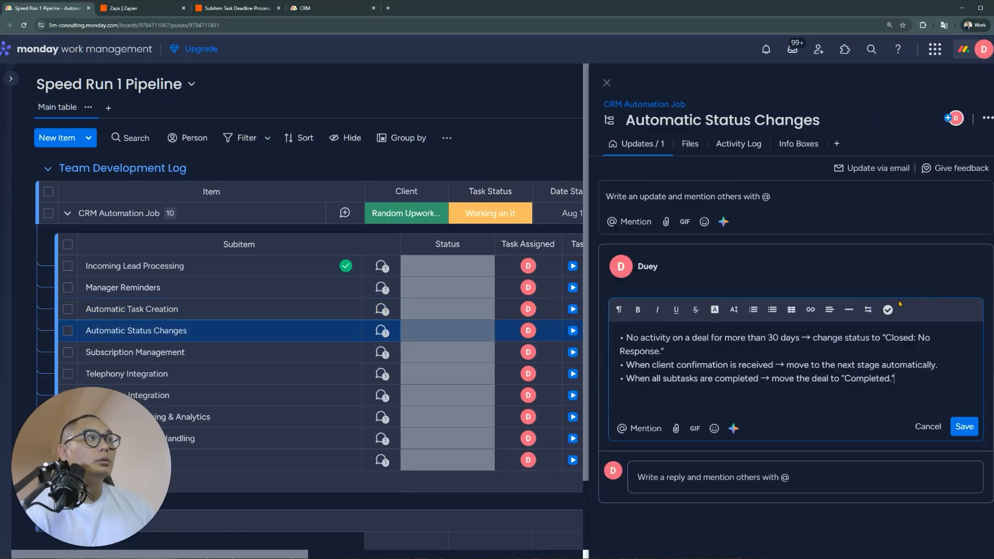
Strike through the 30-days inactivity bullet, save the update, and close the CRM automations
triple_click(680, 354)
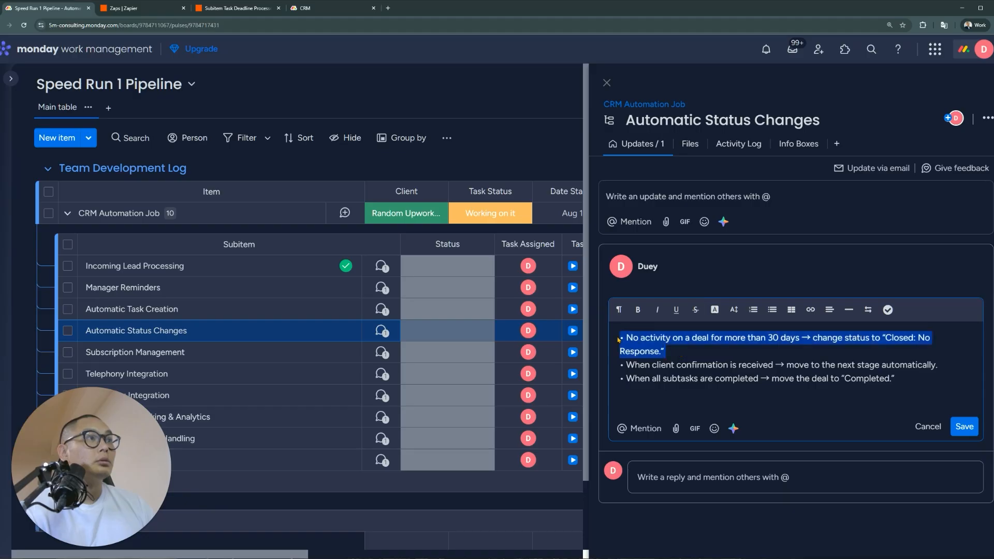
left_click(695, 310)
left_click(678, 364)
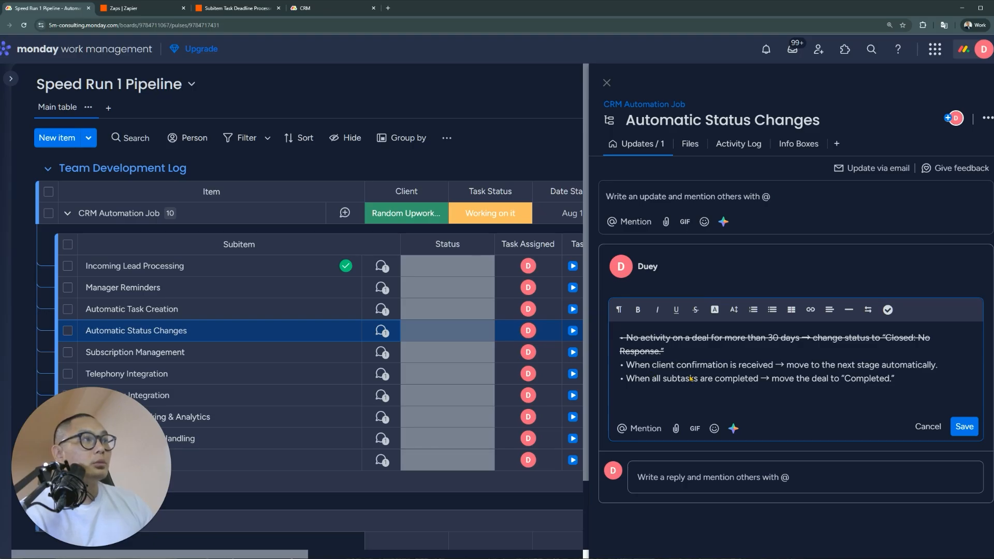
left_click_drag(938, 365, 786, 372)
left_click(967, 430)
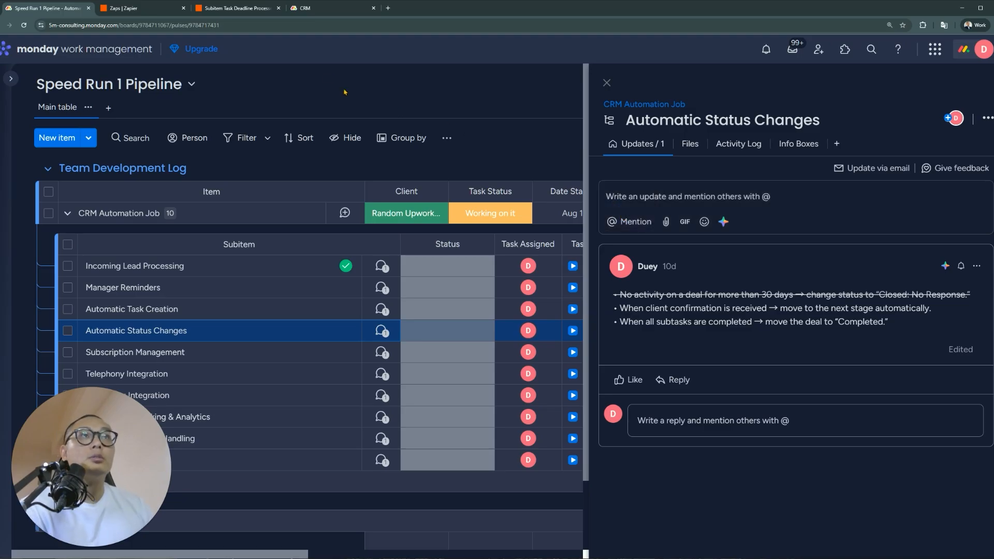
left_click(339, 8)
left_click(971, 74)
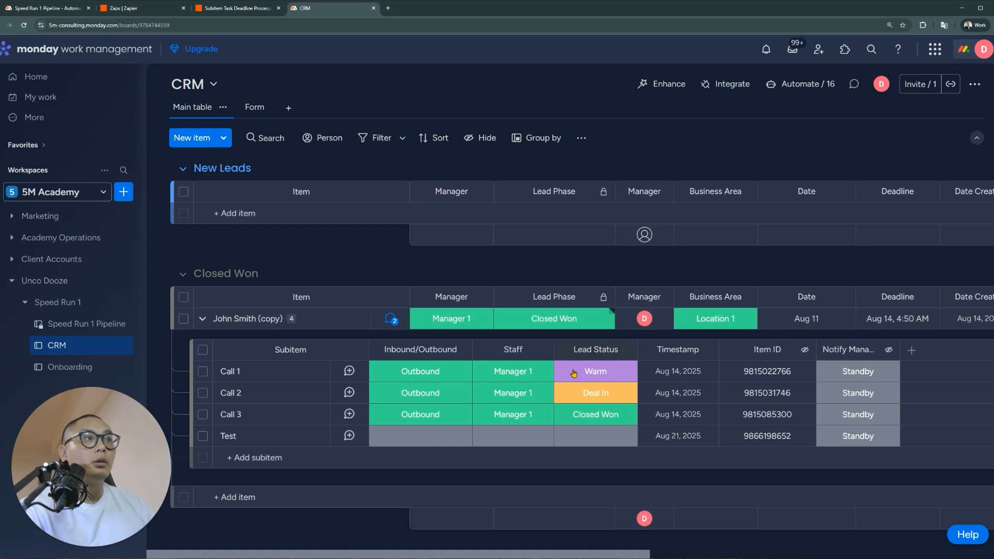
Inspect Call 3's Lead Status and the copied lead's Lead Phase choices without changing them
left_click(603, 415)
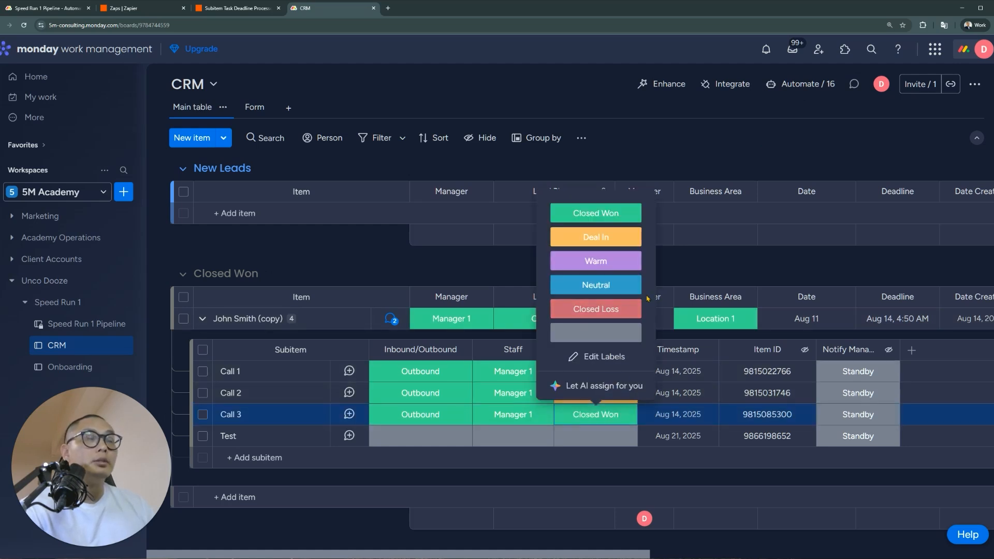
left_click(584, 483)
left_click(557, 324)
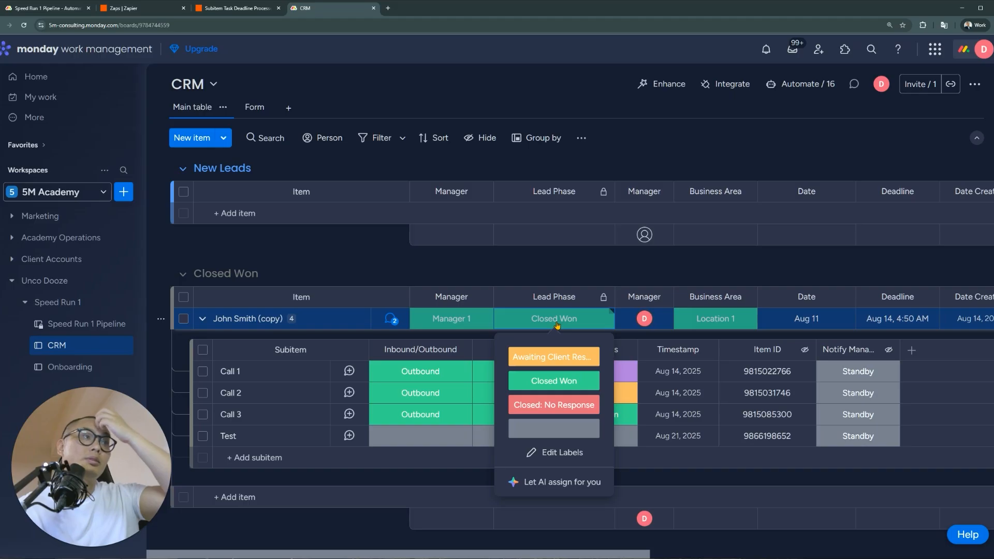
left_click(557, 325)
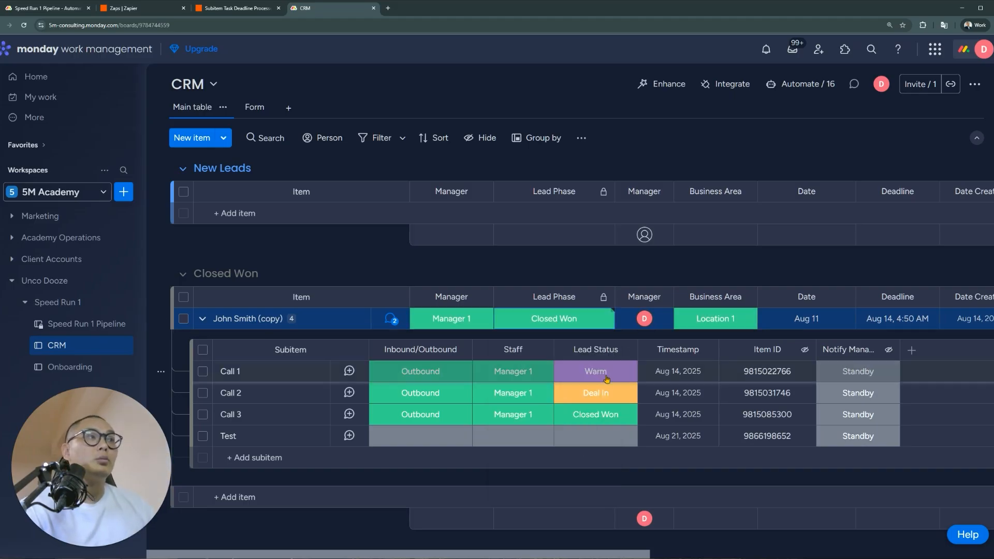
left_click(613, 423)
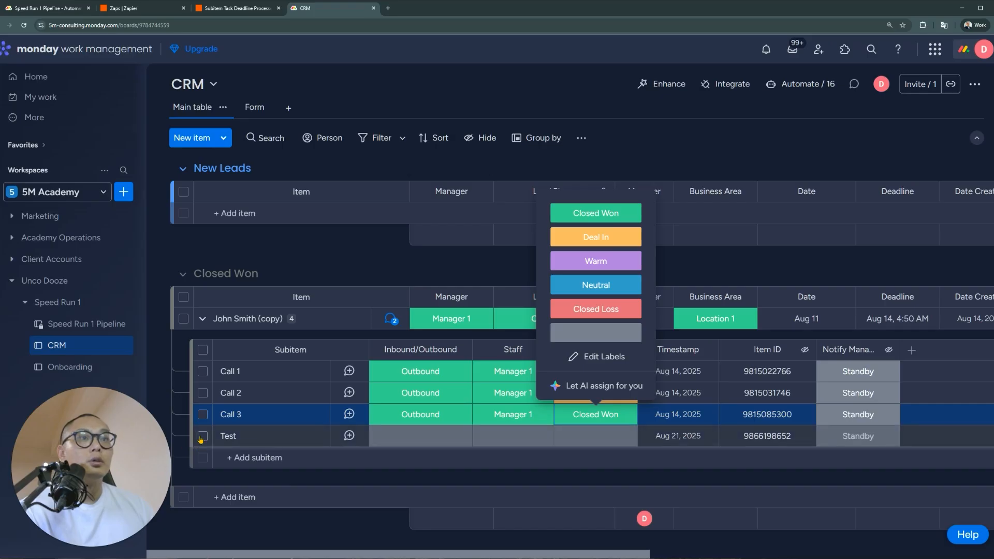
Delete the Test subitem and review the board's 16 automations
left_click(203, 436)
left_click(613, 509)
left_click(618, 322)
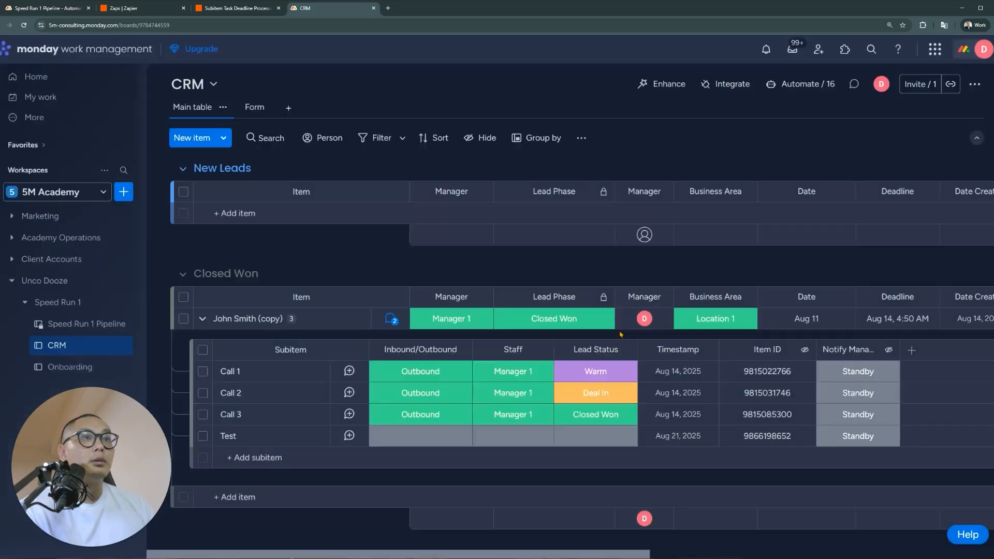
left_click(808, 84)
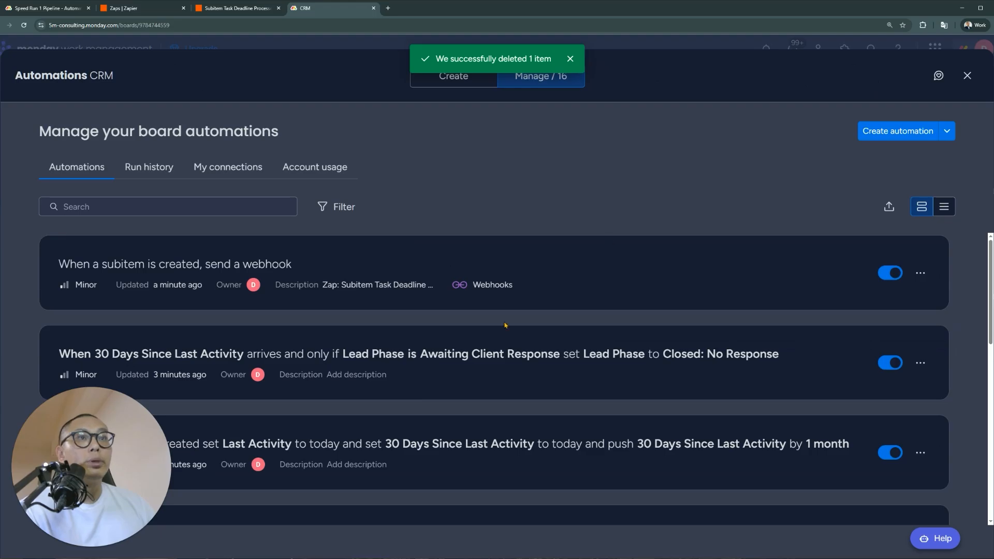
scroll(505, 325, "down", 5)
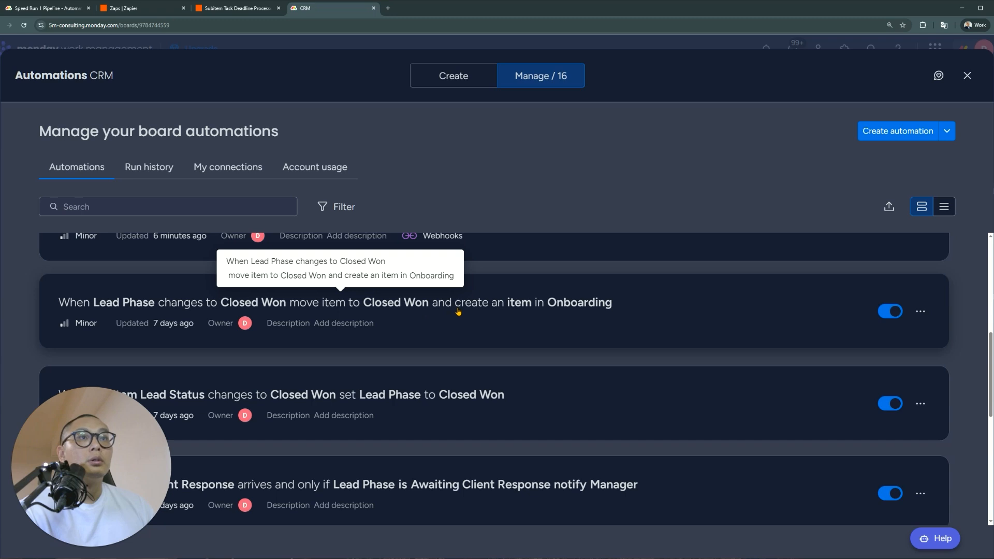
scroll(458, 311, "down", 2)
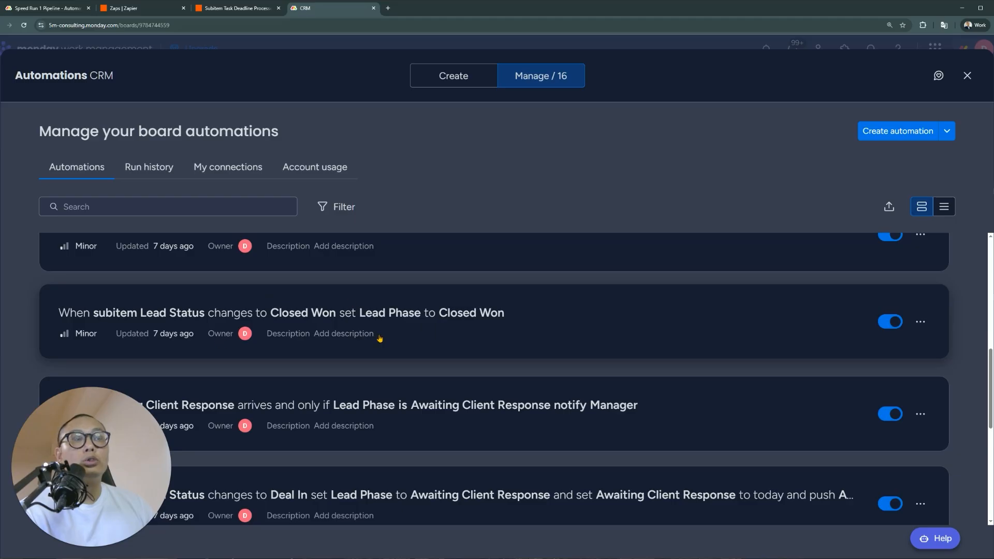
left_click(967, 75)
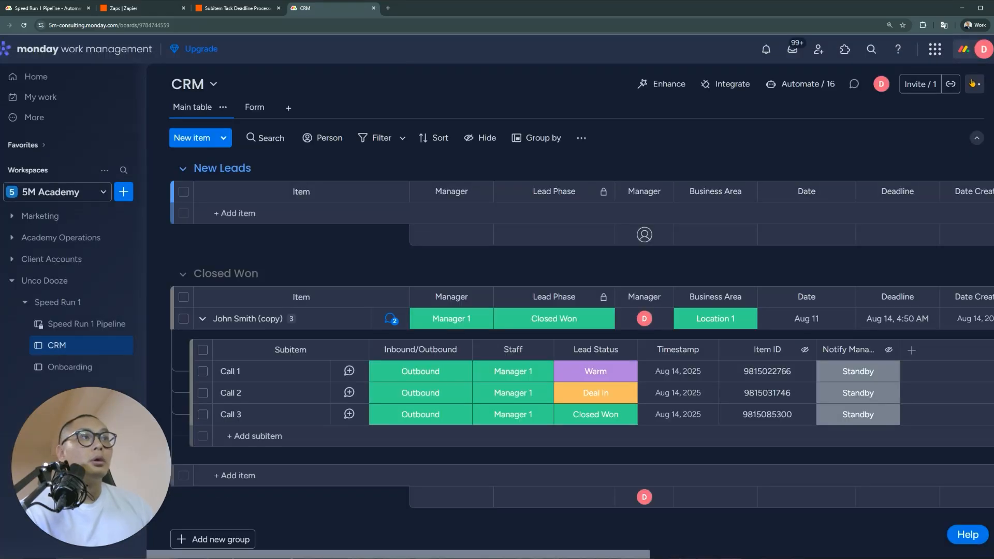
left_click(598, 414)
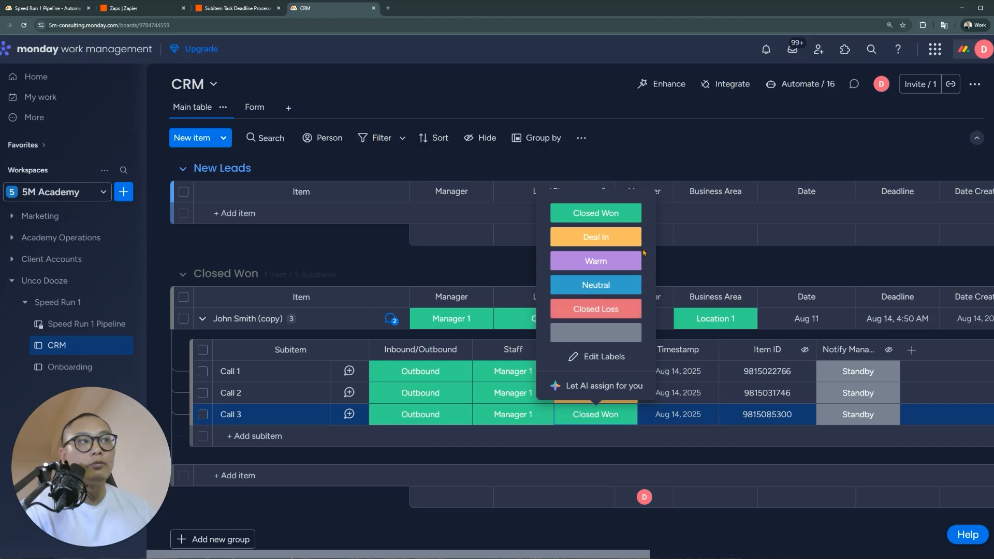
left_click(535, 320)
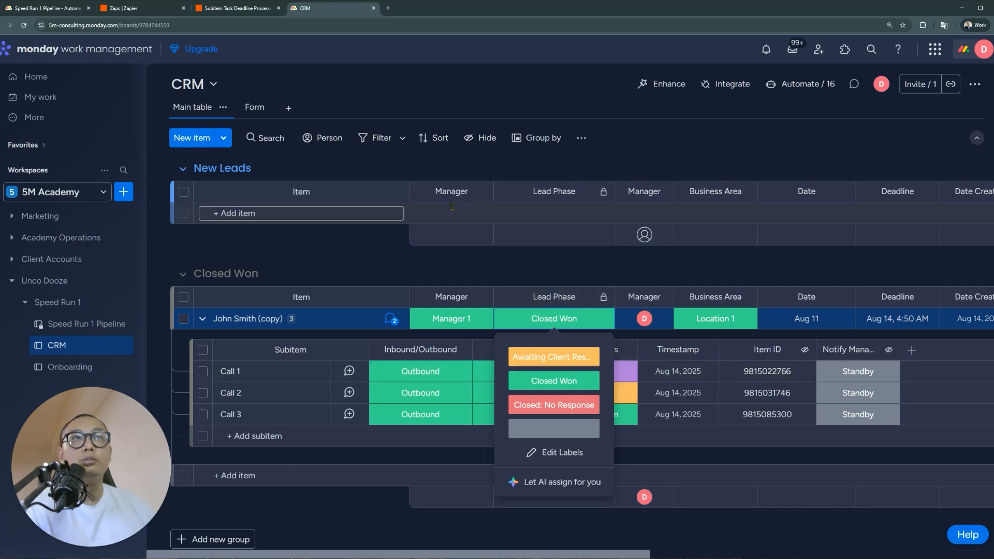
left_click(483, 264)
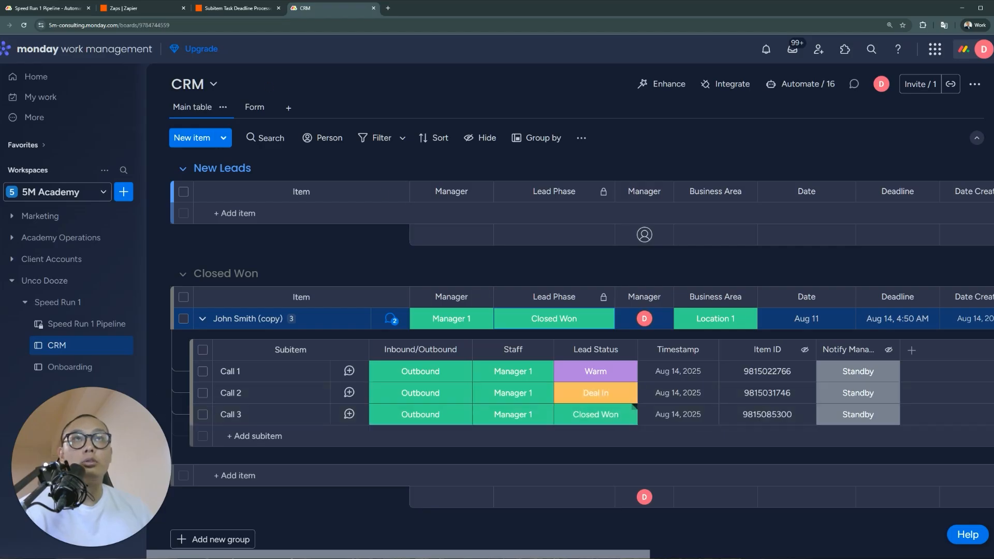
Start editing the Automatic Status Changes update on Speed Run 1 Pipeline
left_click(62, 14)
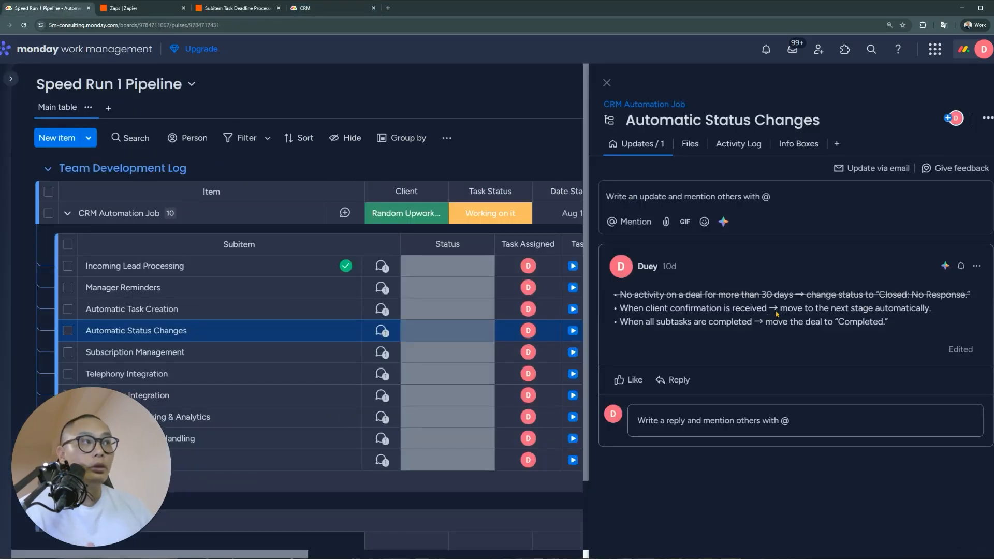
left_click(977, 265)
left_click(955, 290)
Add SKIP after the client-confirmation bullet and strike that bullet through
left_click(949, 367)
type("SKIP")
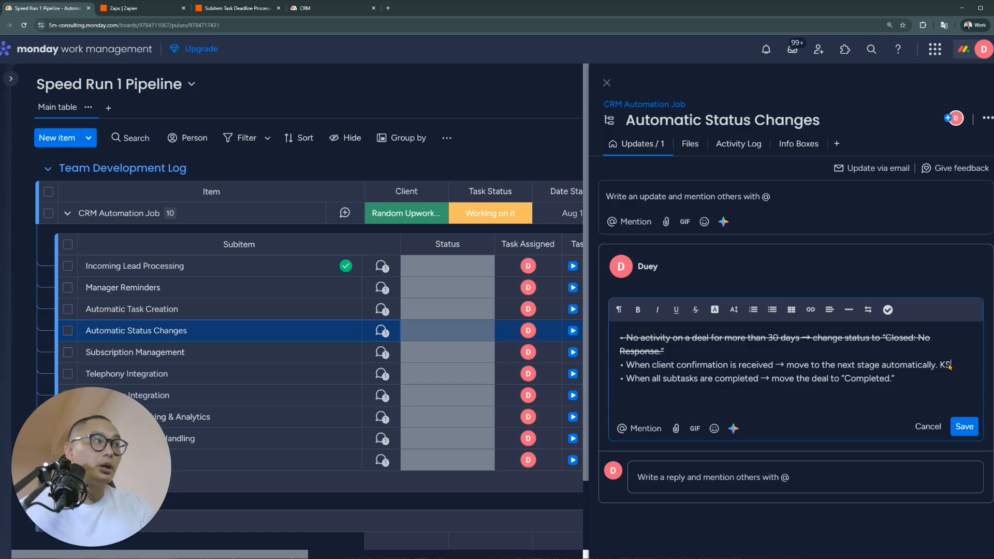
left_click(622, 369, "shift")
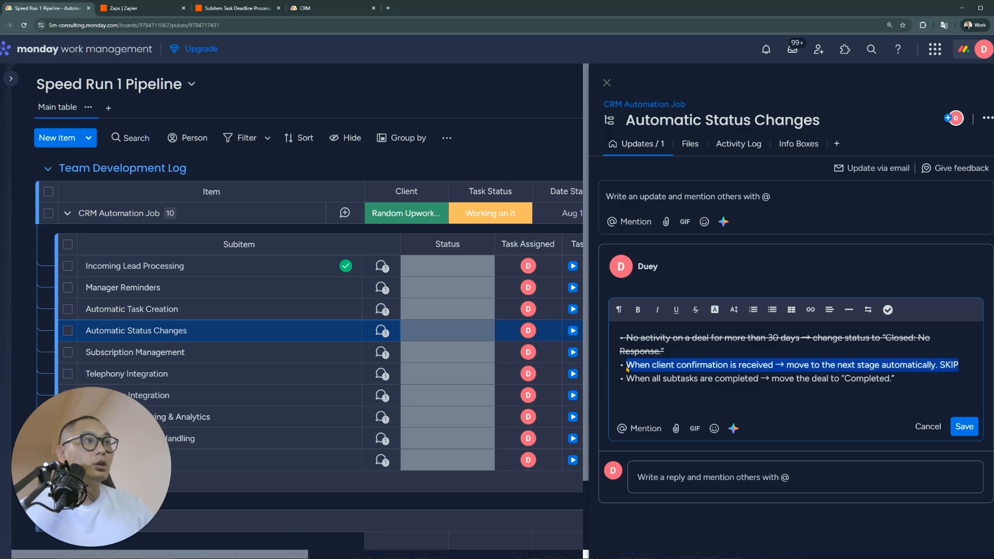
left_click(695, 309)
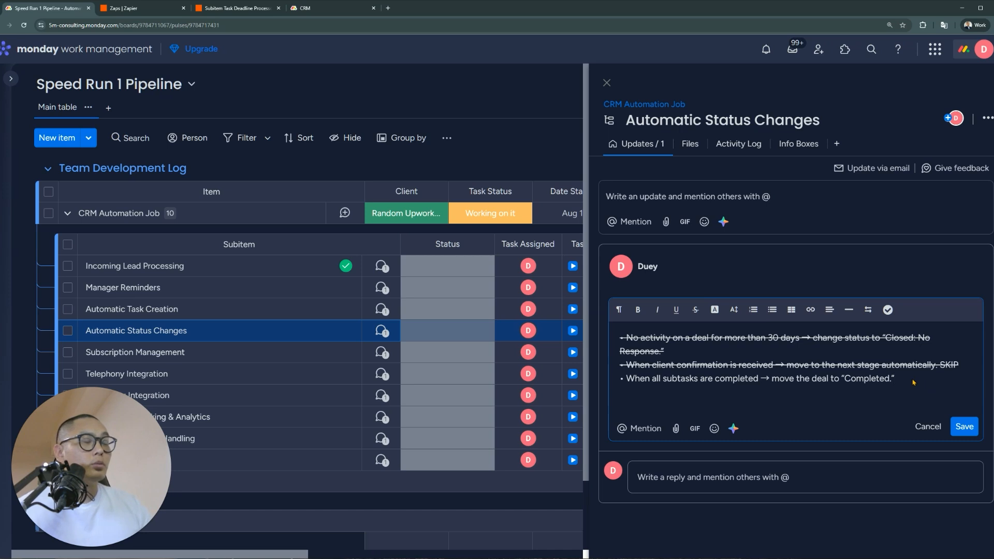
left_click(640, 381)
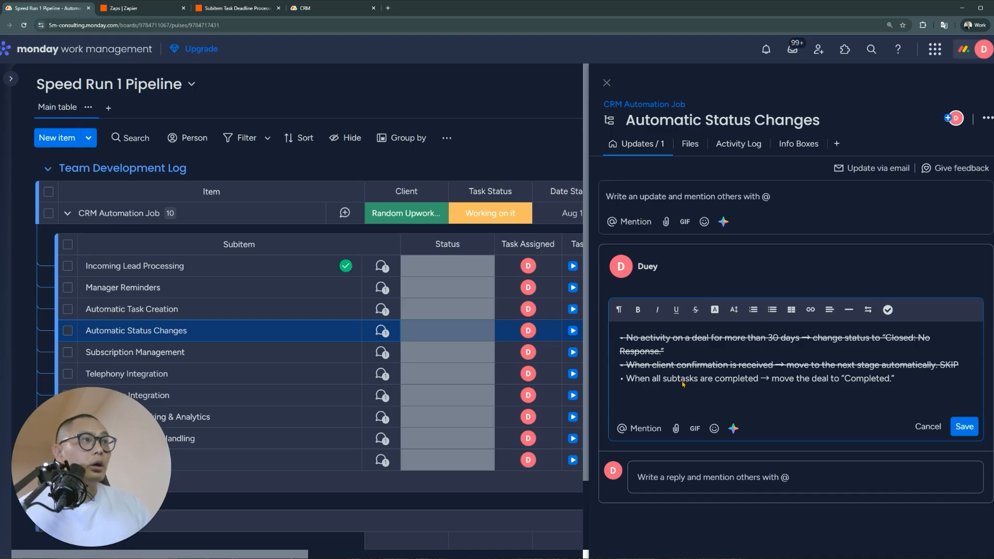
left_click(720, 379)
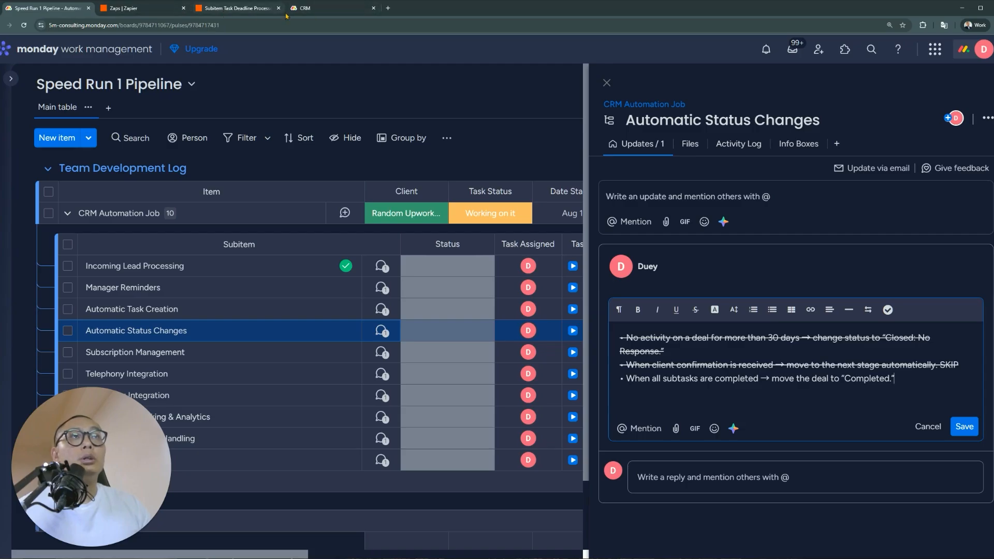
left_click(305, 8)
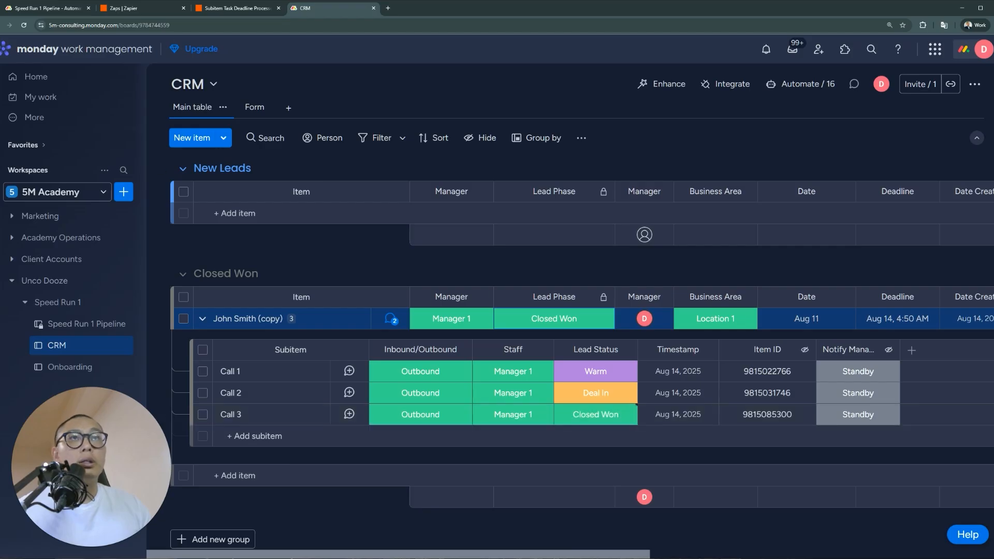
Append SKIPPED to the all-subtasks-completed bullet and complete SKIP into SKIPPED on the second bullet
left_click(54, 7)
left_click_drag(760, 379, 662, 388)
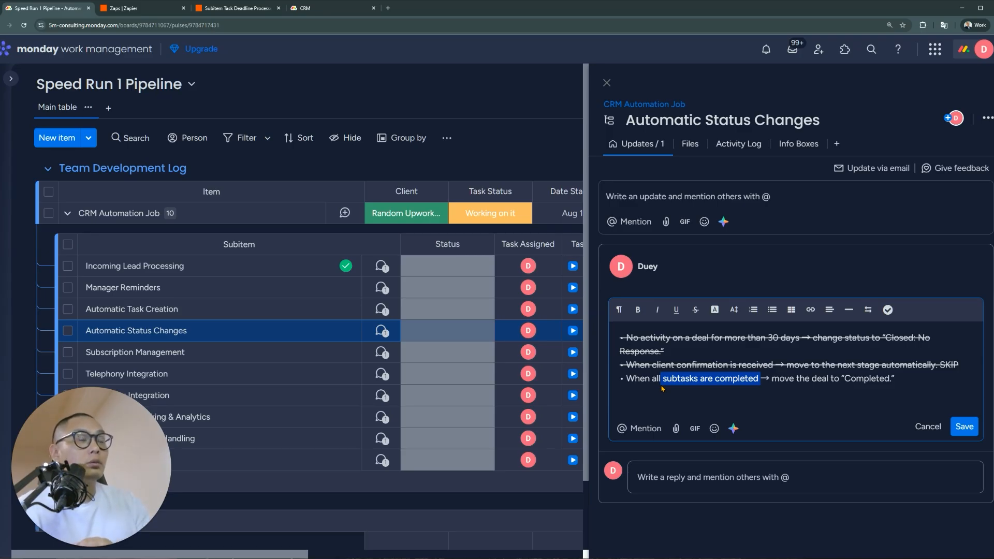
left_click(924, 389)
left_click_drag(925, 388, 586, 390)
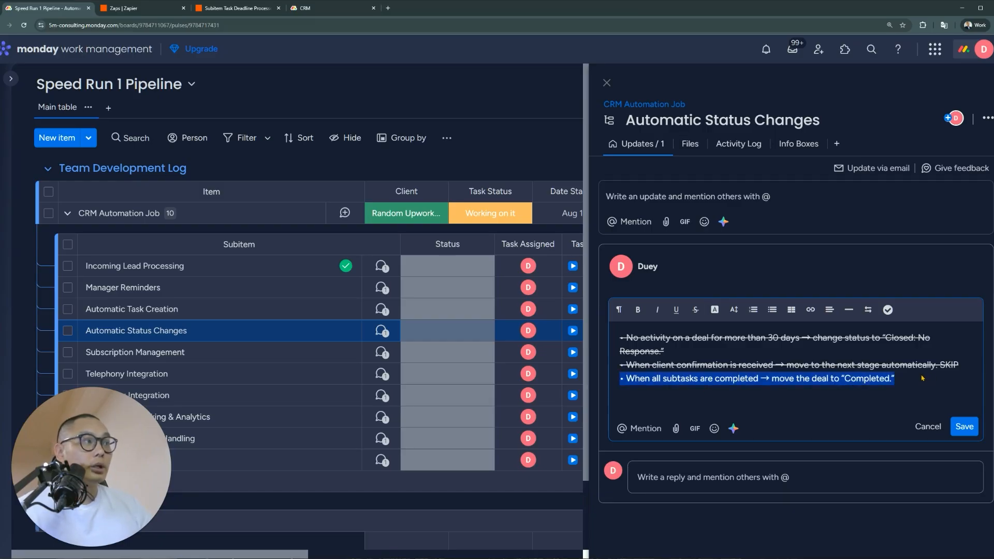
left_click(891, 385)
type("SKIPPED")
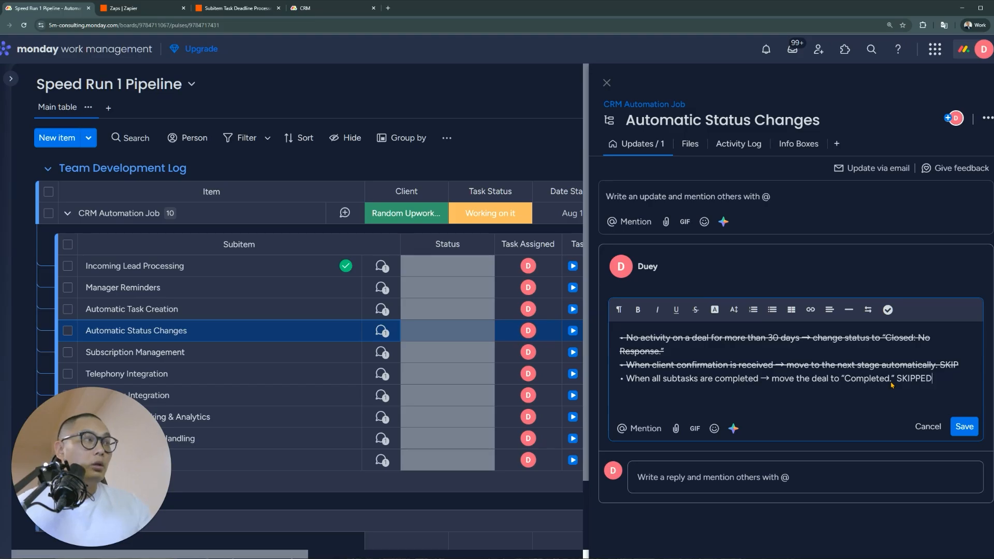
left_click(959, 366)
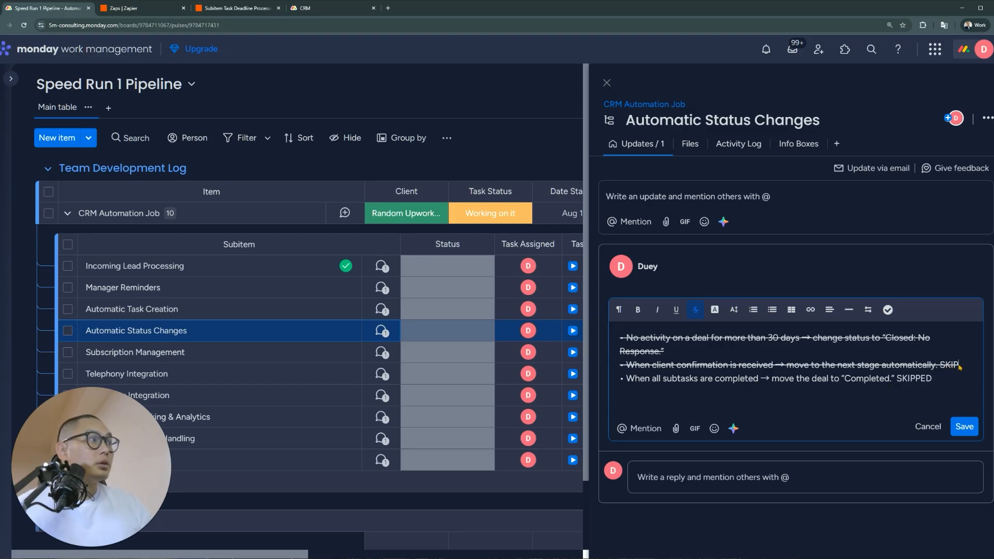
type("PED")
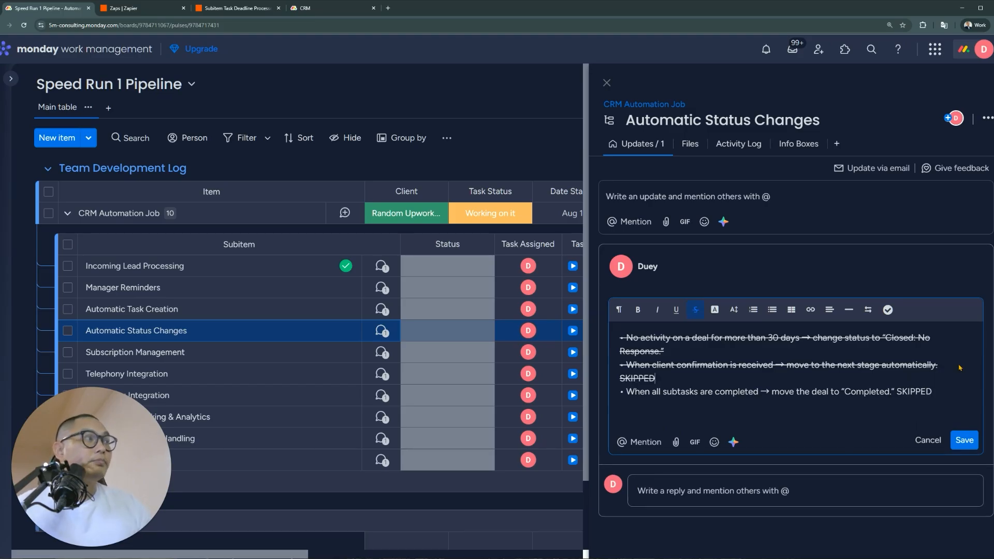
Strike through the last bullet, save the update, and open Subscription Management's updates
triple_click(908, 395)
left_click(676, 309)
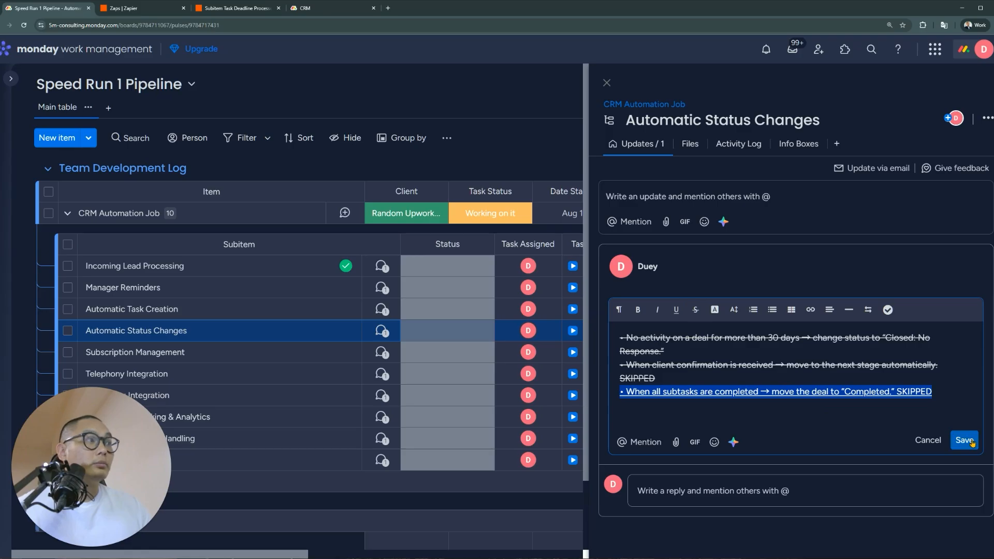
left_click(676, 309)
left_click(695, 310)
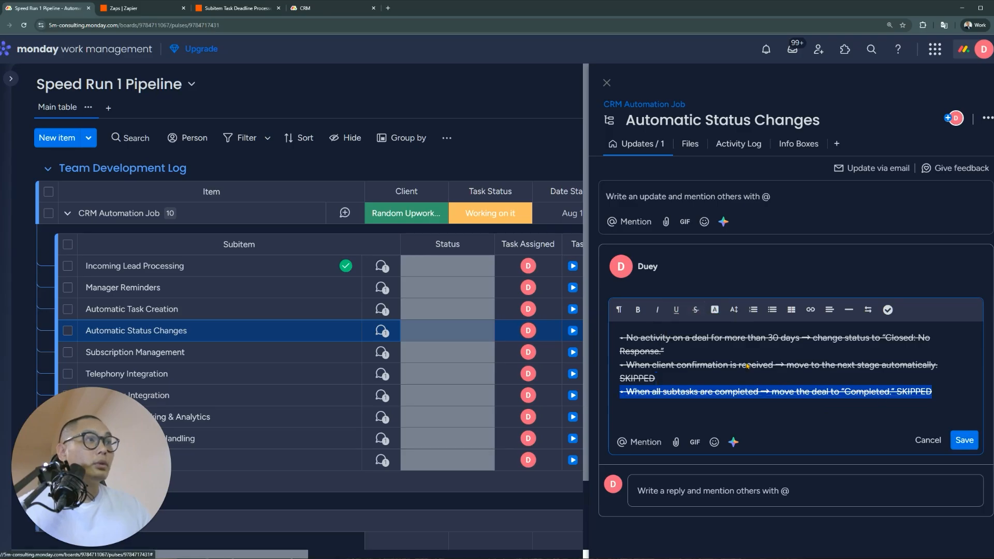
left_click(961, 441)
left_click(389, 352)
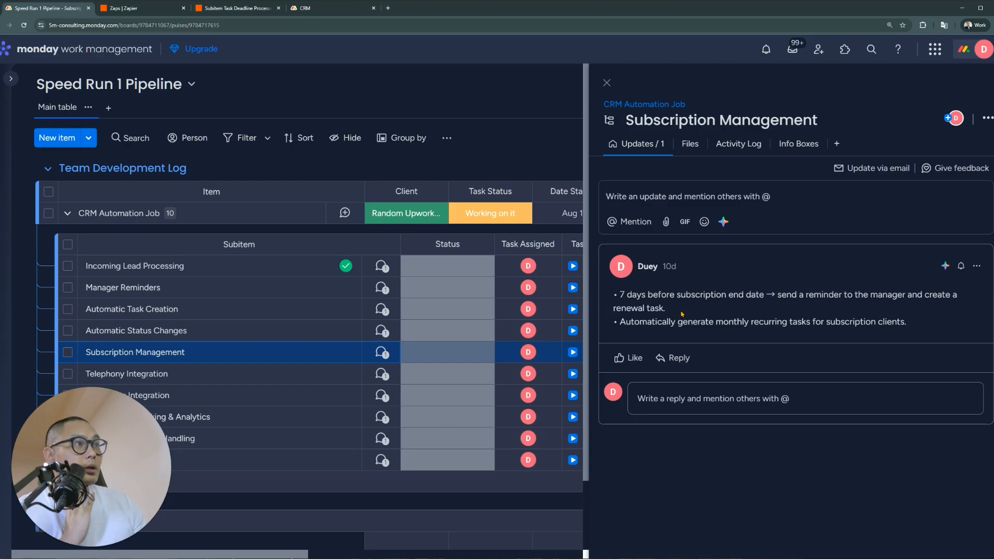
Compare the Subscription Management and Automatic Task Creation updates' bullets, such as renewal task and recurring tasks
left_click_drag(682, 313, 617, 297)
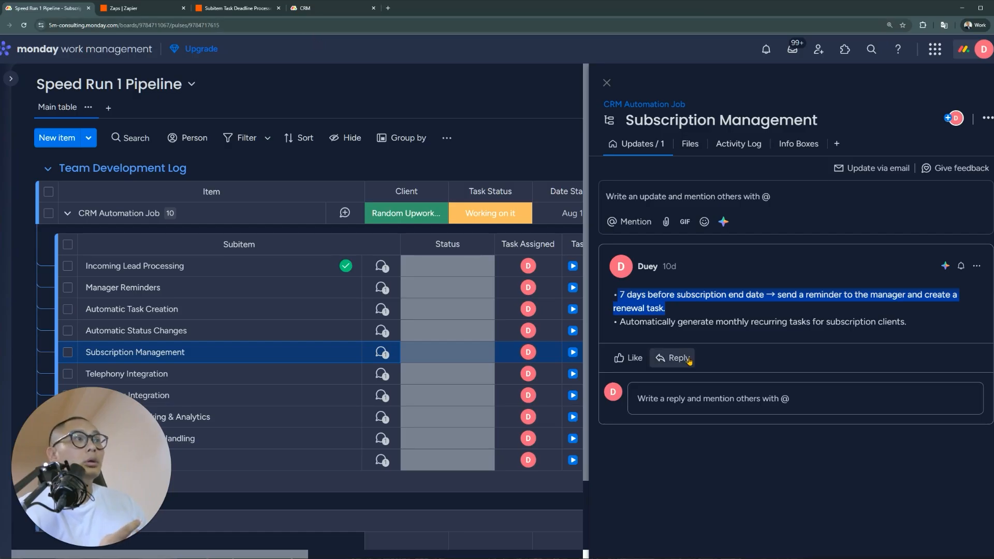
left_click(688, 312)
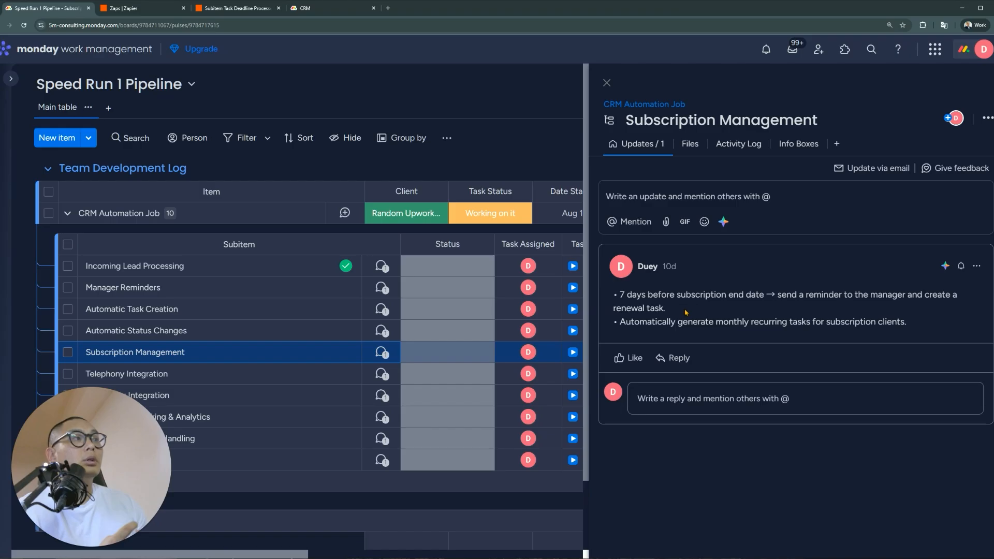
left_click_drag(686, 312, 615, 309)
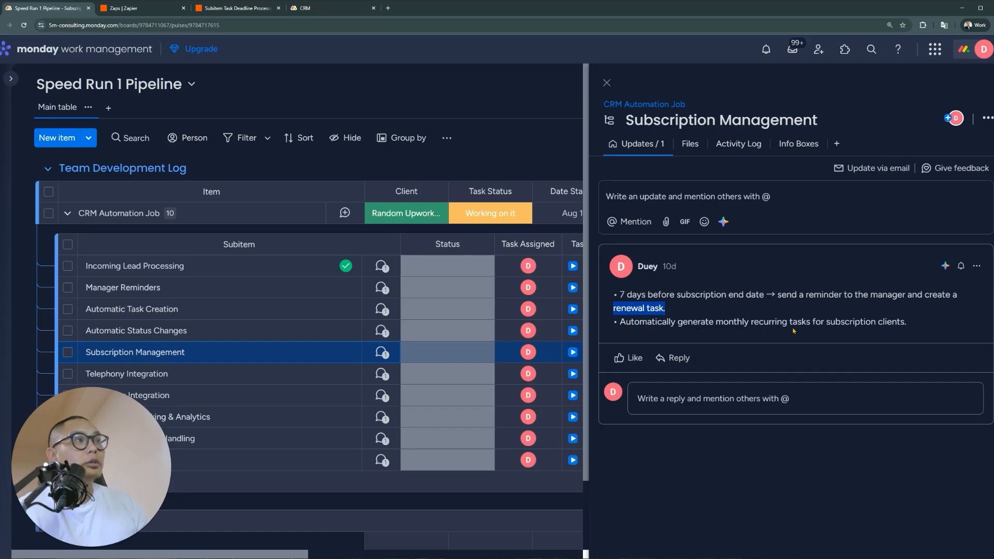
left_click_drag(940, 325, 611, 327)
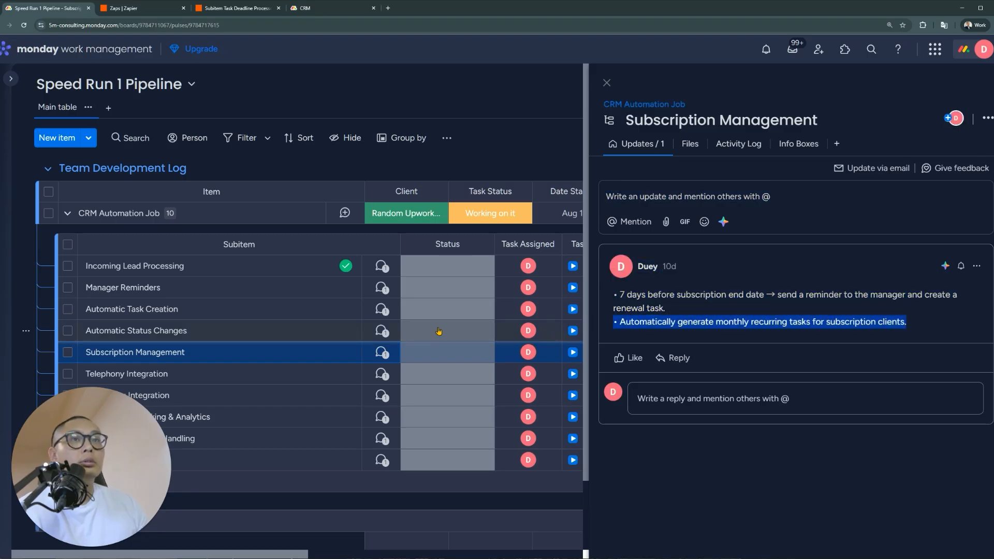
left_click(381, 311)
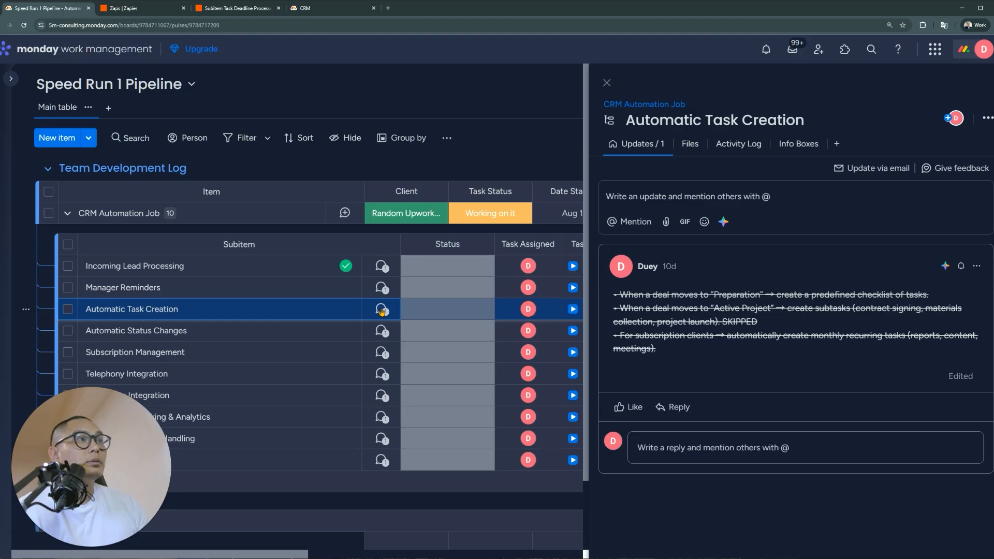
left_click_drag(720, 352, 614, 335)
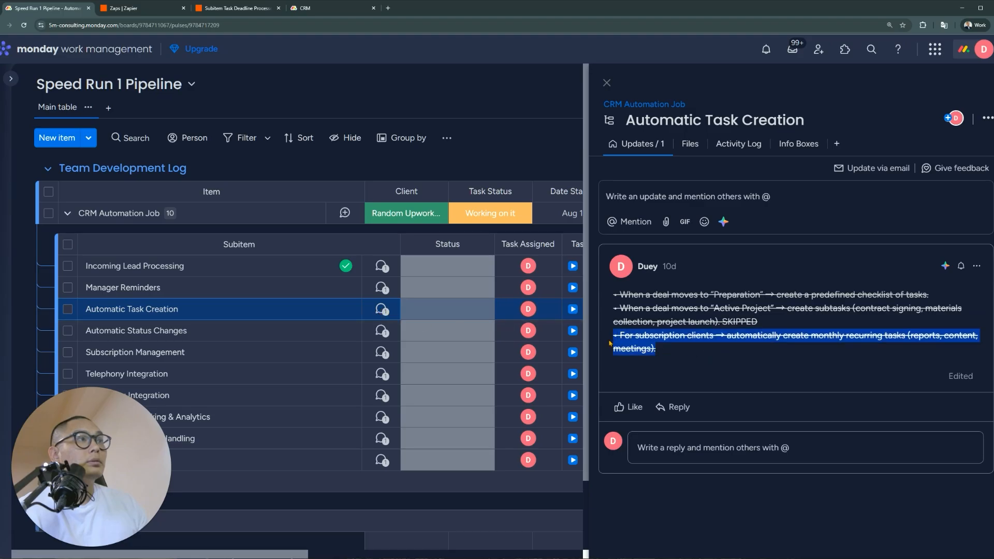
left_click(380, 352)
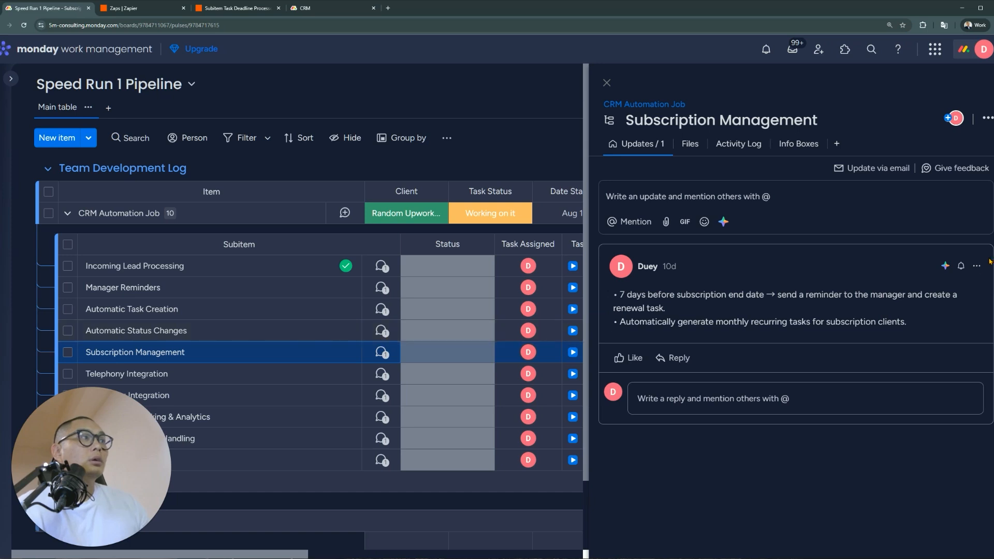
Mark the monthly recurring-tasks bullet SKIPPED, strike it through, and save the update
left_click(974, 268)
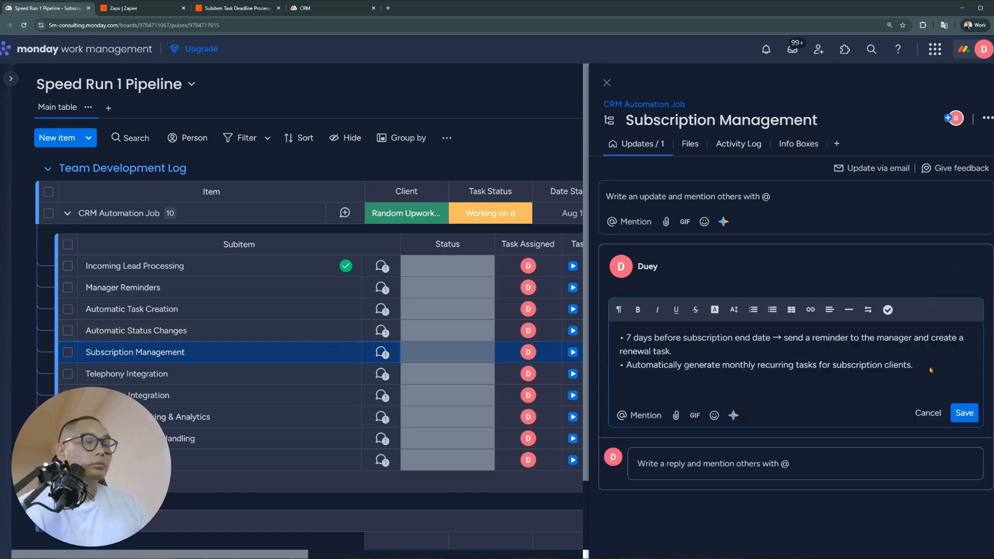
type("SKIPPED")
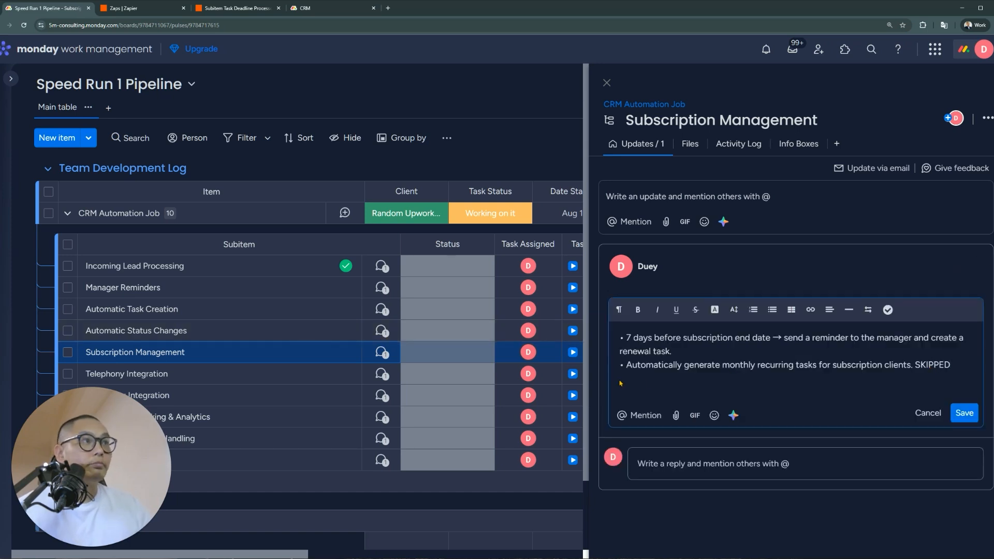
triple_click(621, 365)
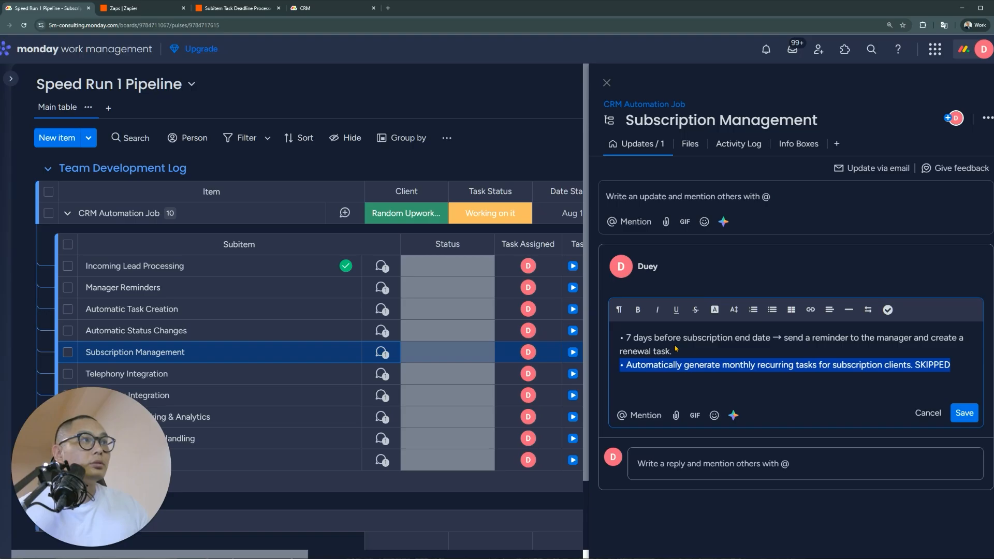
left_click(695, 309)
left_click(707, 350)
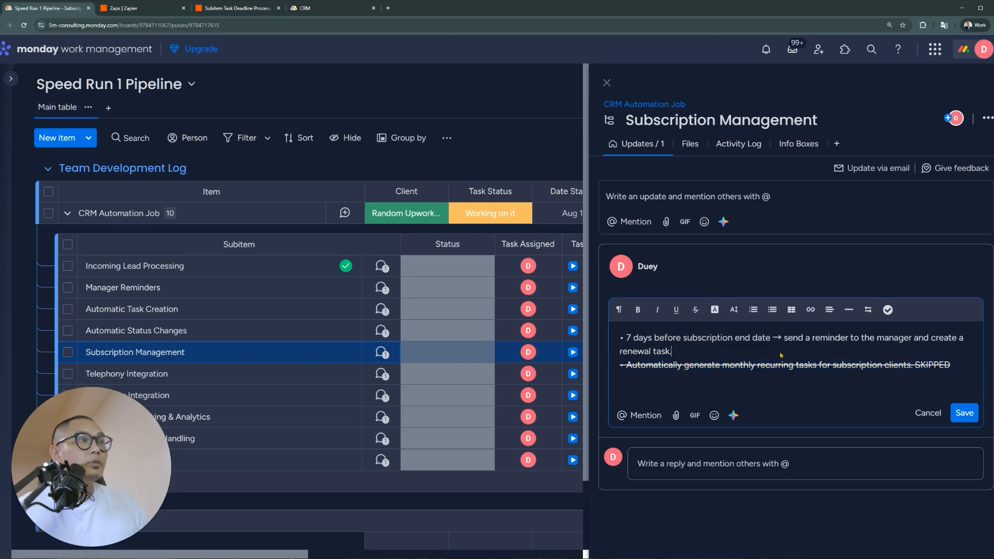
left_click(967, 417)
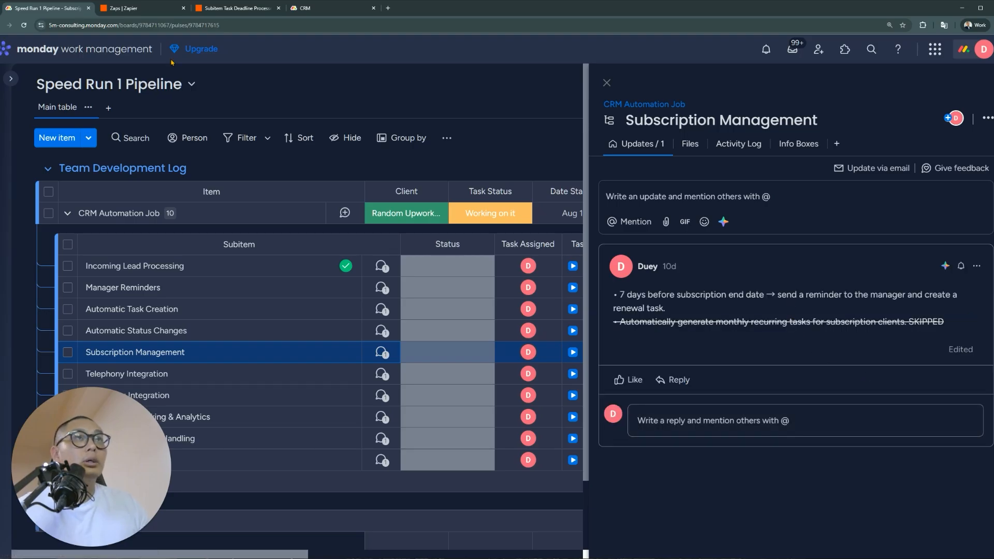
left_click(331, 8)
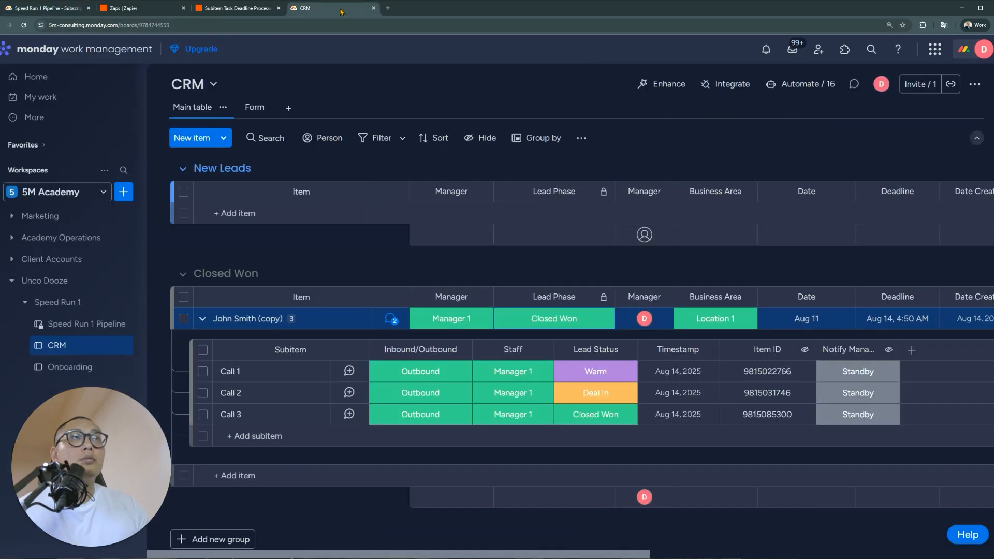
On the Onboarding board, expand John Smith (copy) and add a status column beside Onboarding Status
left_click(68, 364)
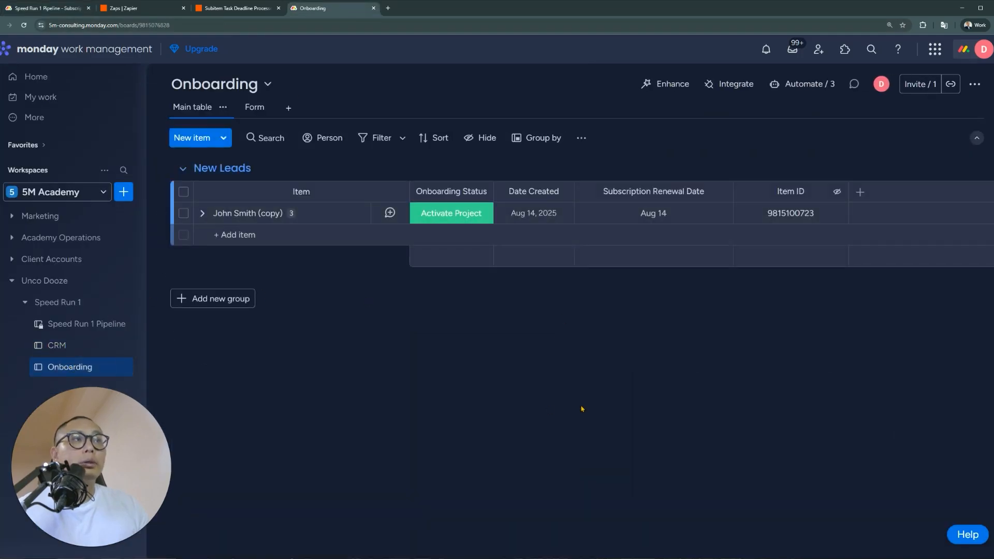
left_click(202, 213)
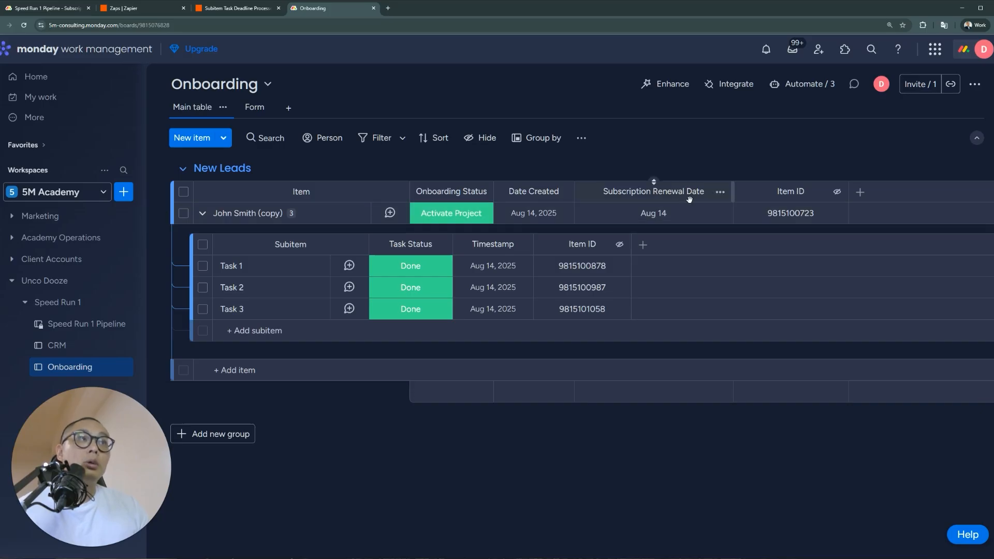
left_click(860, 192)
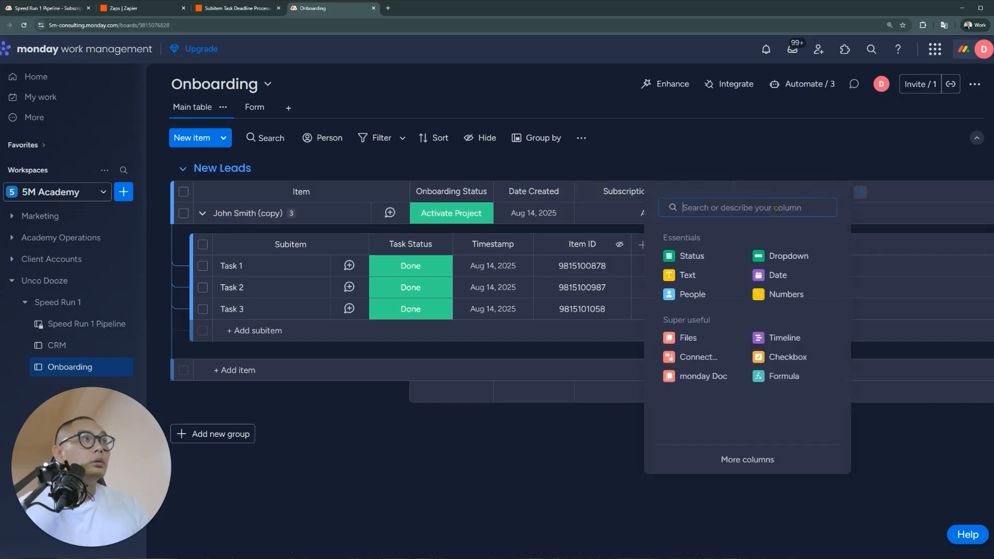
left_click(723, 259)
left_click_drag(886, 192, 501, 231)
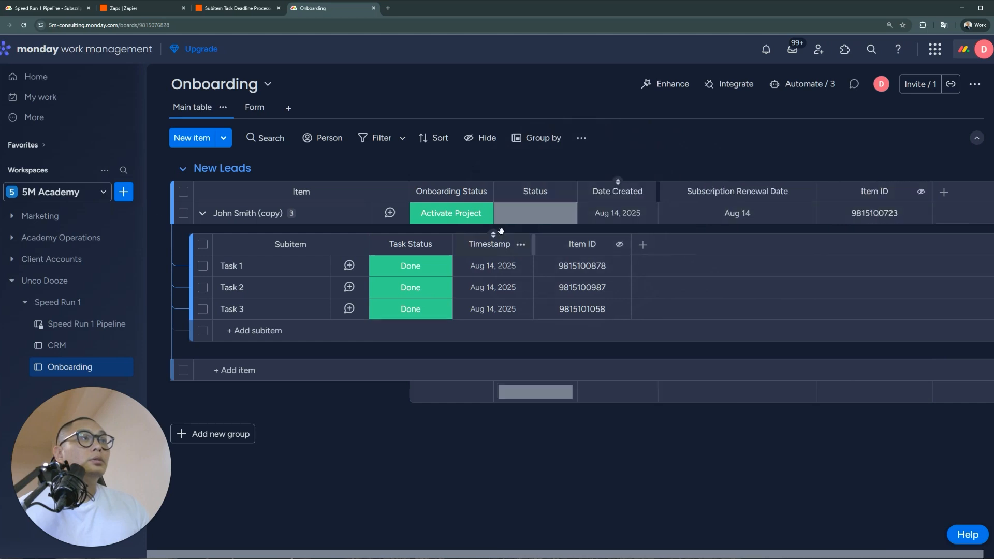
Rename the Date Created column to Subscription Start Date and widen it
left_click(633, 189)
key("ctrl+a")
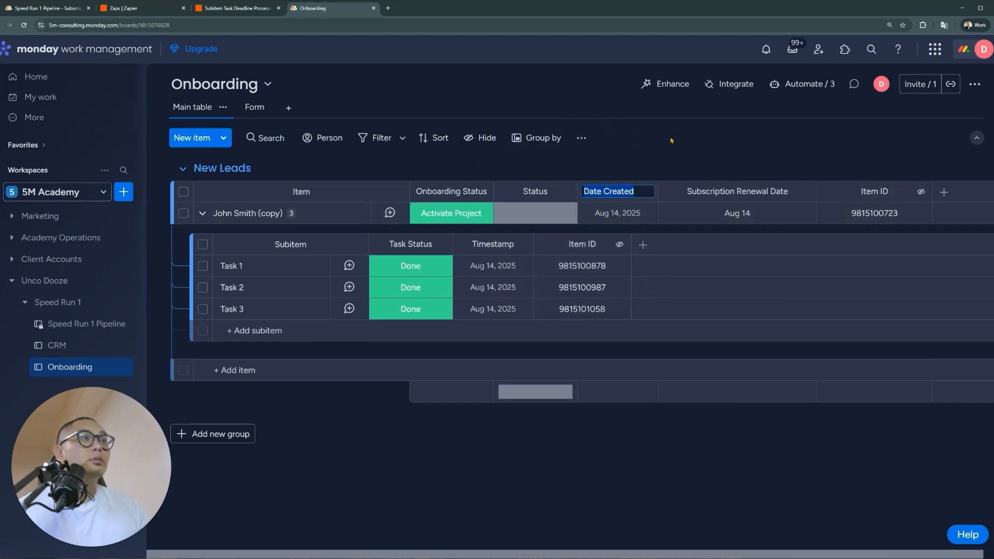
type("Subscription Start D")
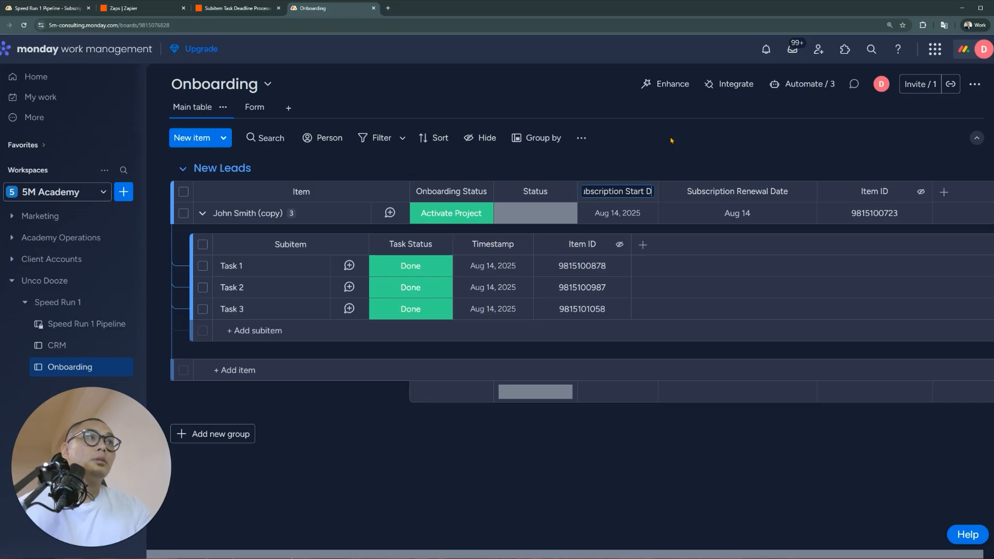
key("Return")
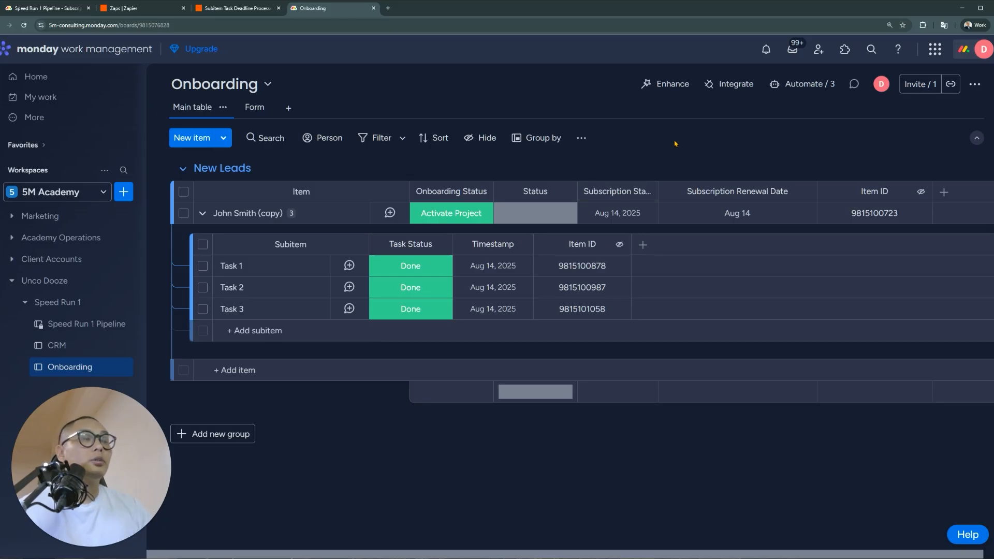
left_click_drag(658, 186, 704, 182)
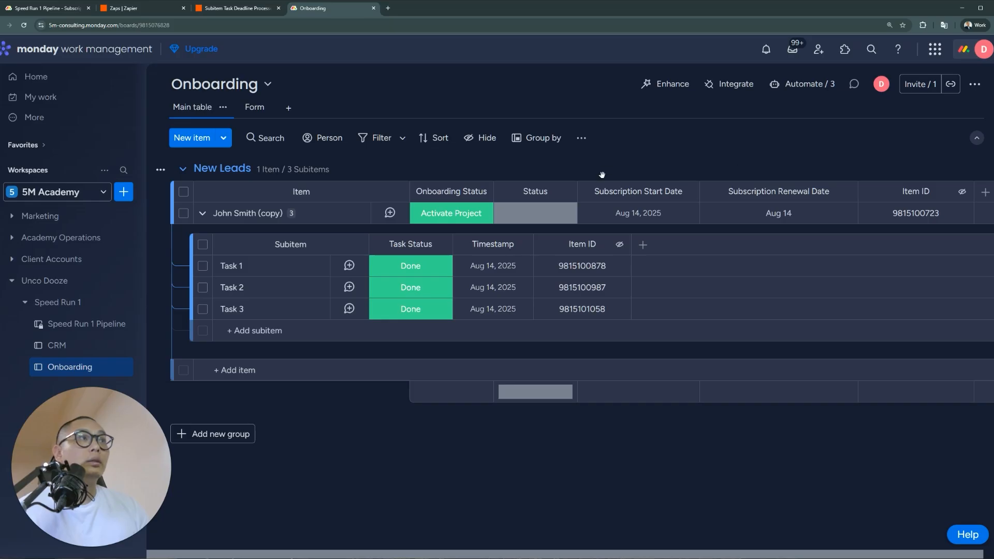
Name the new status column Subscription Pack
left_click(541, 193)
type("Subscription")
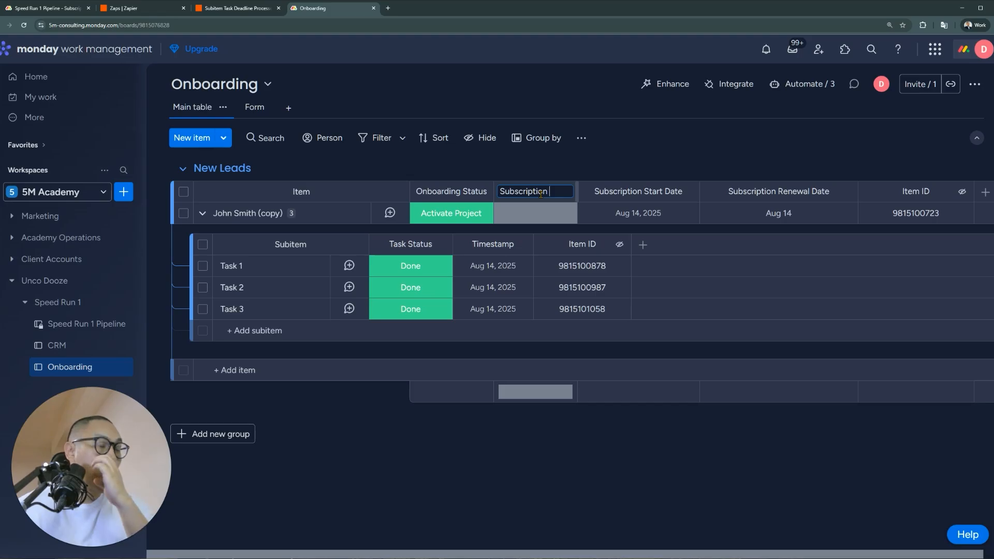
type(" Pack")
key("Return")
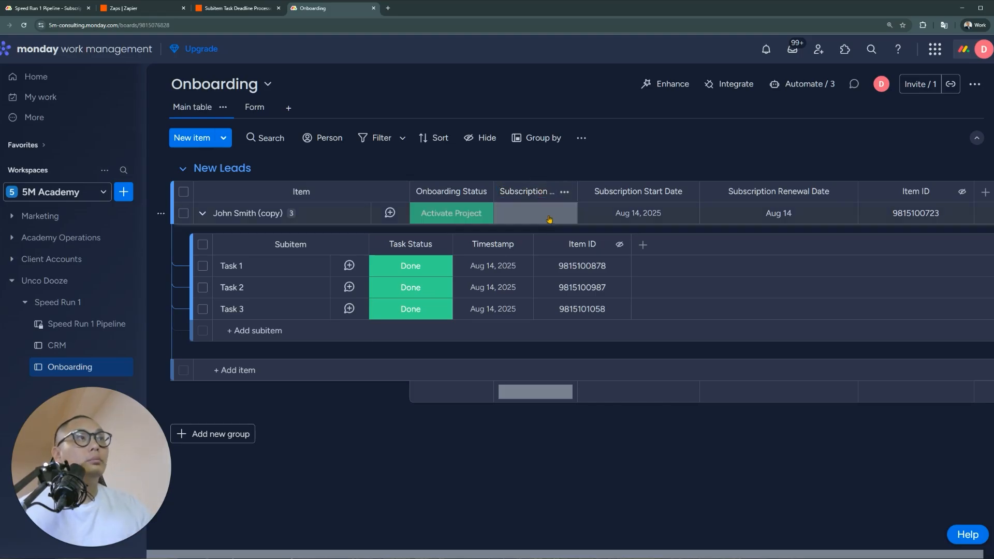
left_click(563, 219)
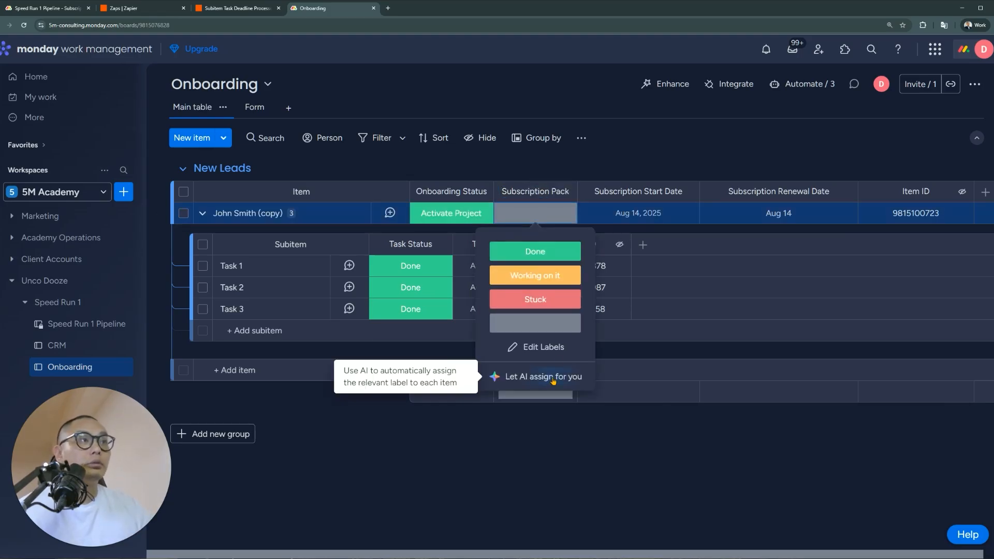
Rename the Done, Working on it and Stuck labels to 12 Months, 6 Months and 3 Months
left_click(544, 347)
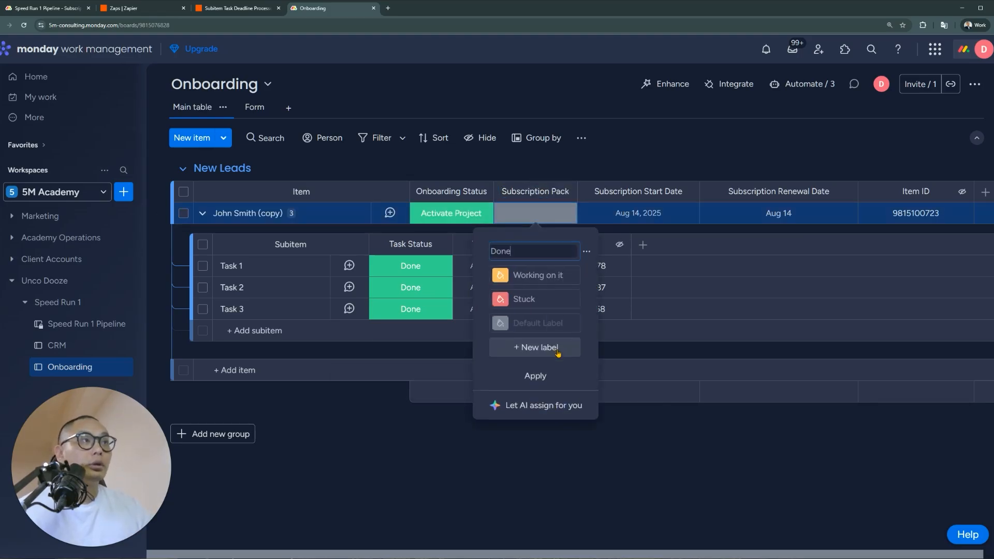
double_click(551, 252)
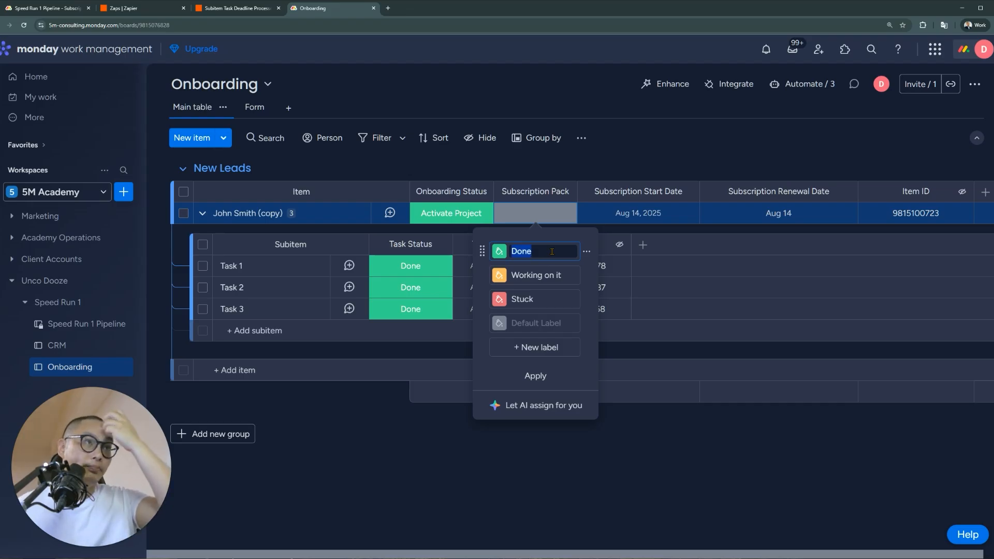
type("12 Months")
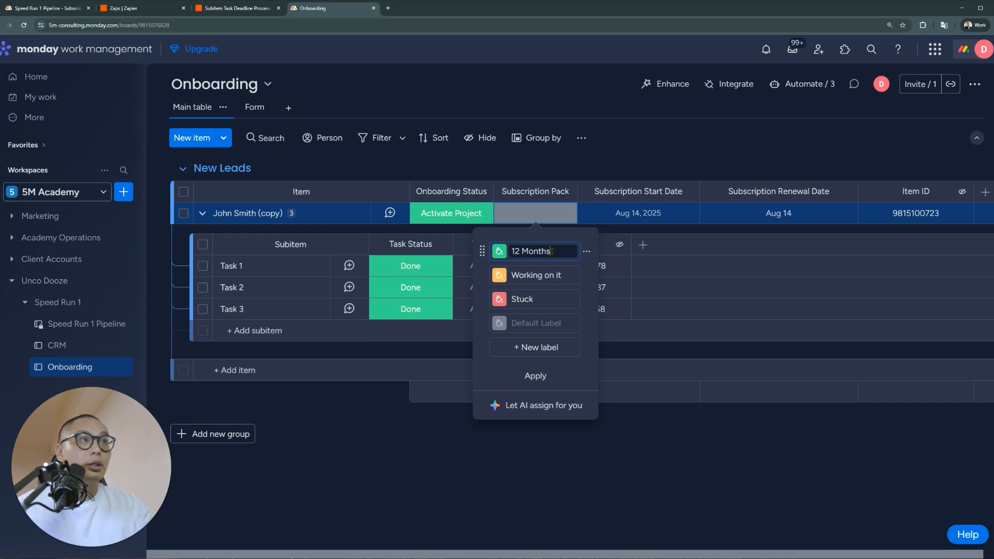
key("Tab")
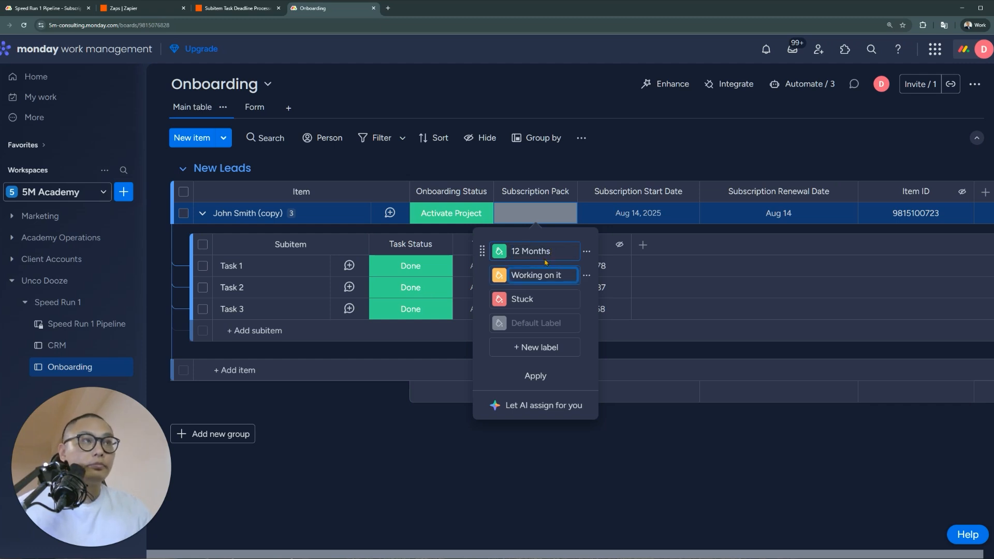
triple_click(542, 275)
type("6 Months")
left_click(546, 299)
triple_click(546, 296)
type("3 Months")
left_click(535, 376)
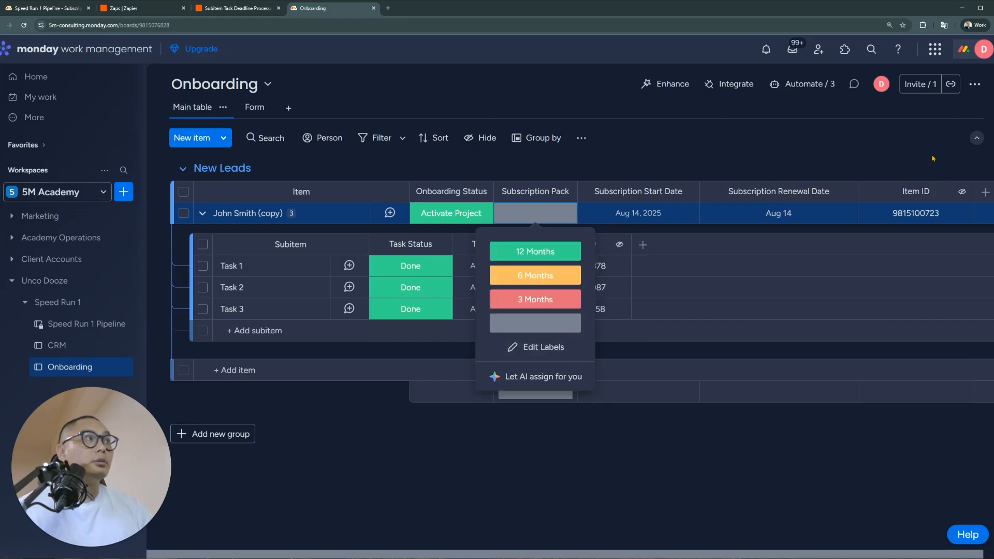
left_click(844, 162)
Glance at the Subscription Renewal Date column options, then go to the Subitem Task Deadline Processor zap
left_click(845, 192)
left_click(849, 194)
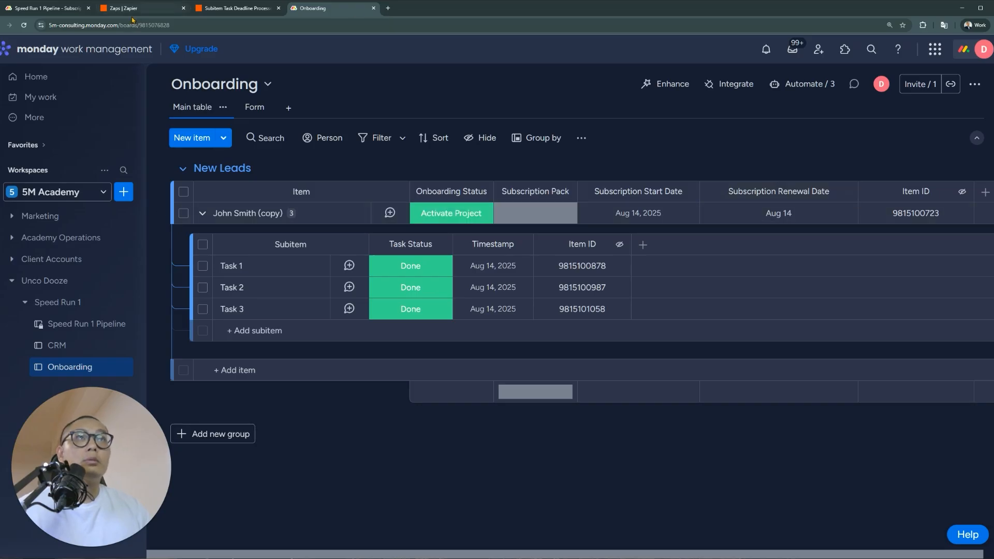
left_click(224, 10)
On Speed Run 1 Pipeline, read the Automatic Status Changes, Automatic Task Creation and Subscription Management notes
left_click(46, 8)
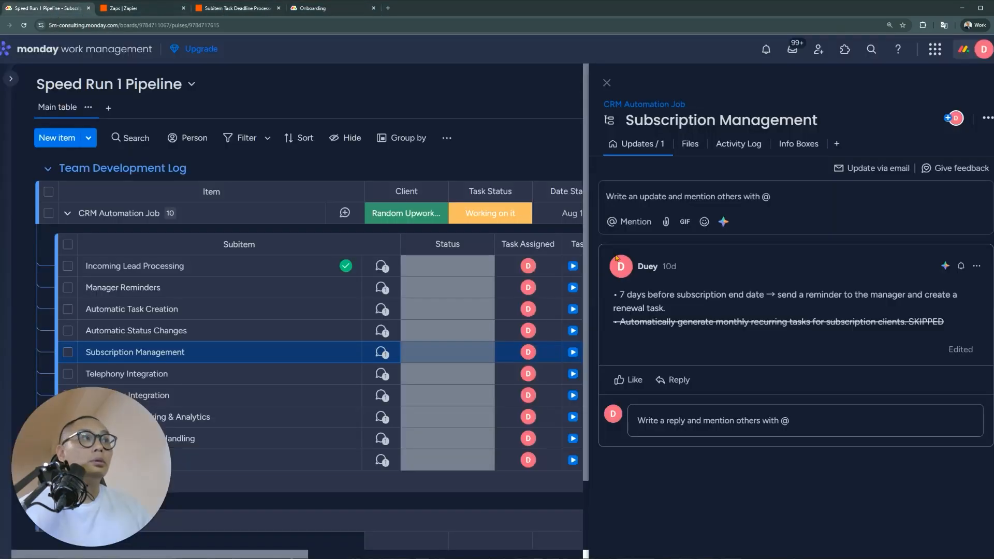
left_click(383, 333)
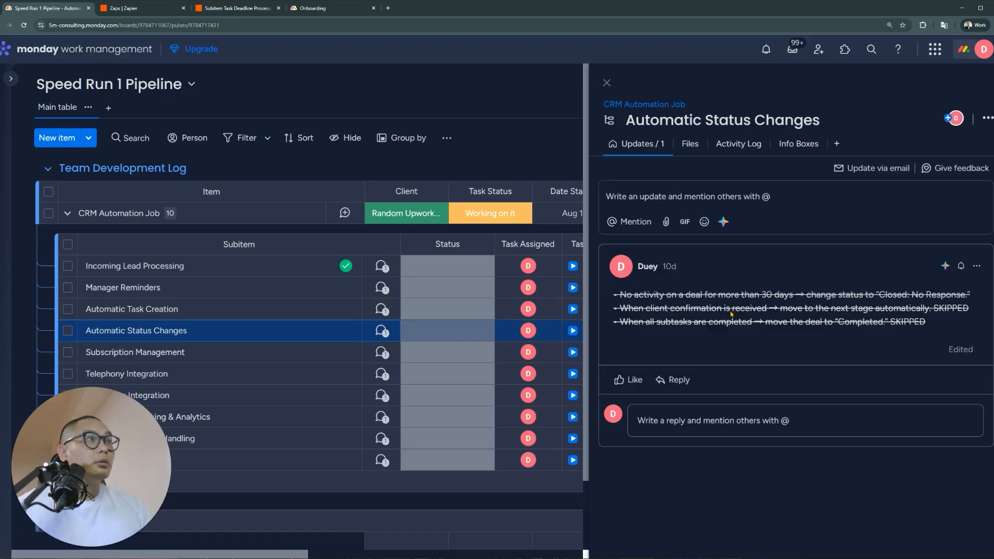
left_click(381, 309)
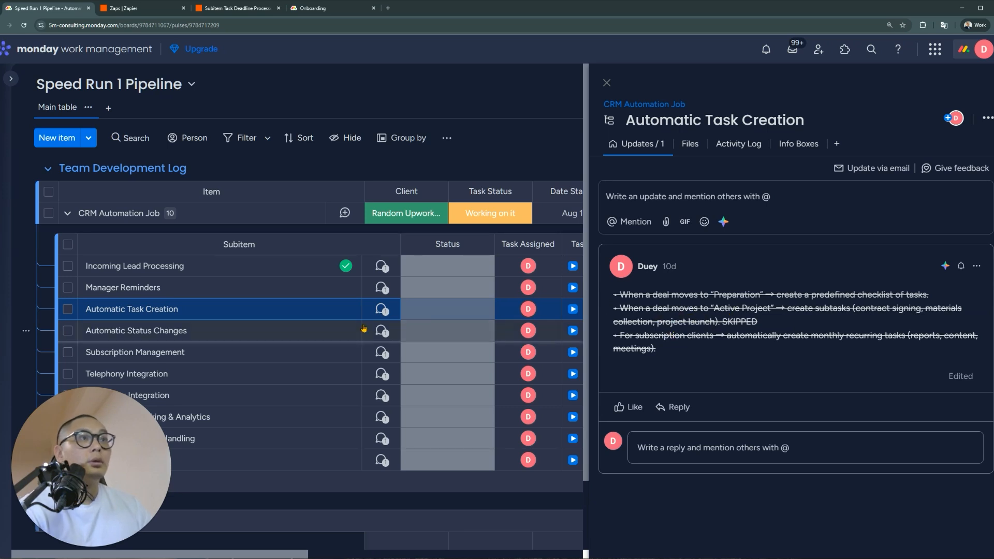
left_click(383, 331)
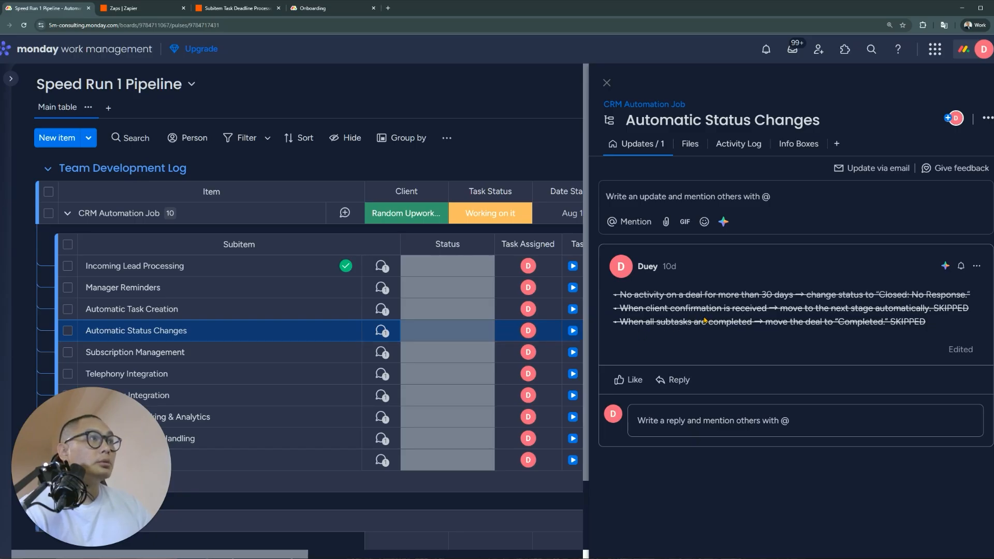
left_click(382, 353)
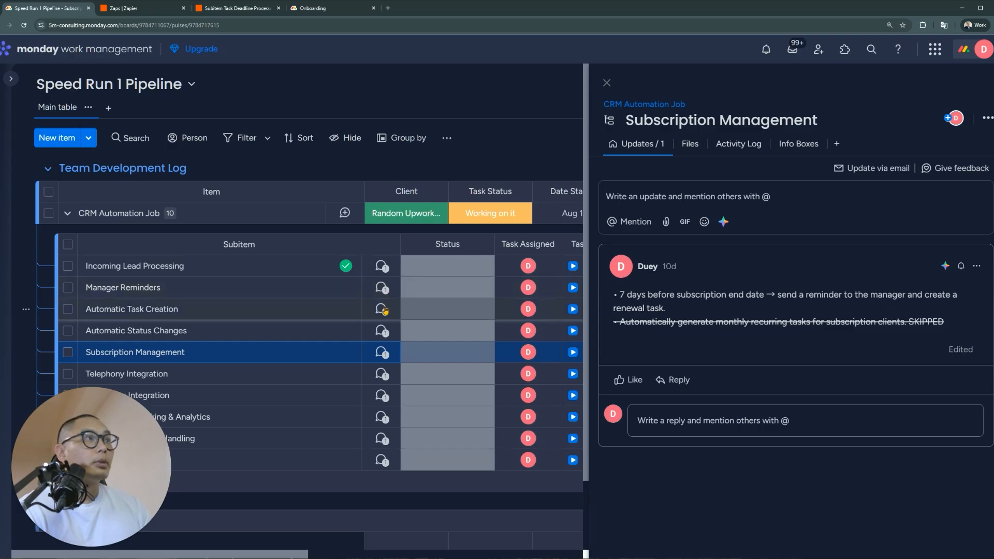
left_click(383, 309)
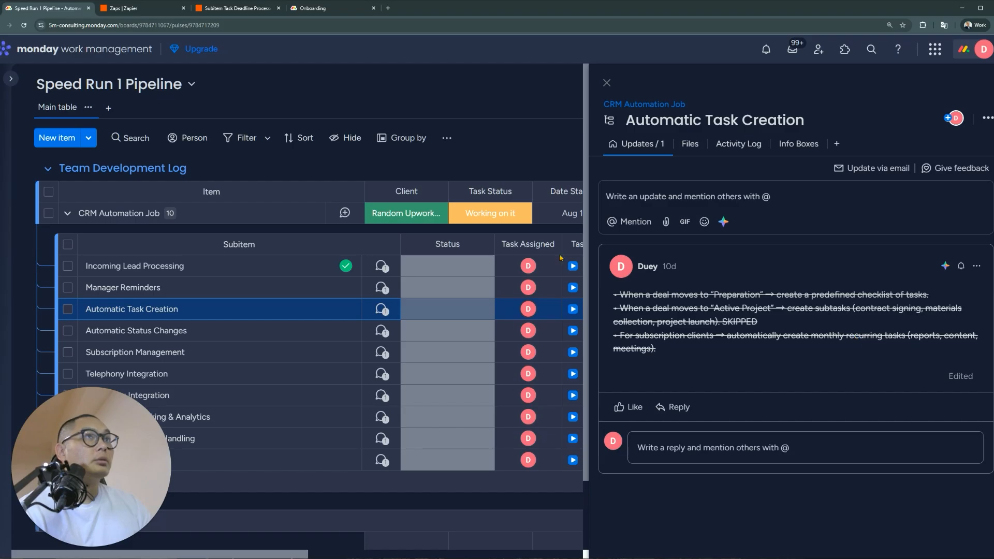
Back on the Onboarding board, rename the Subscription Renewal Date column to Next Month Service
left_click(246, 13)
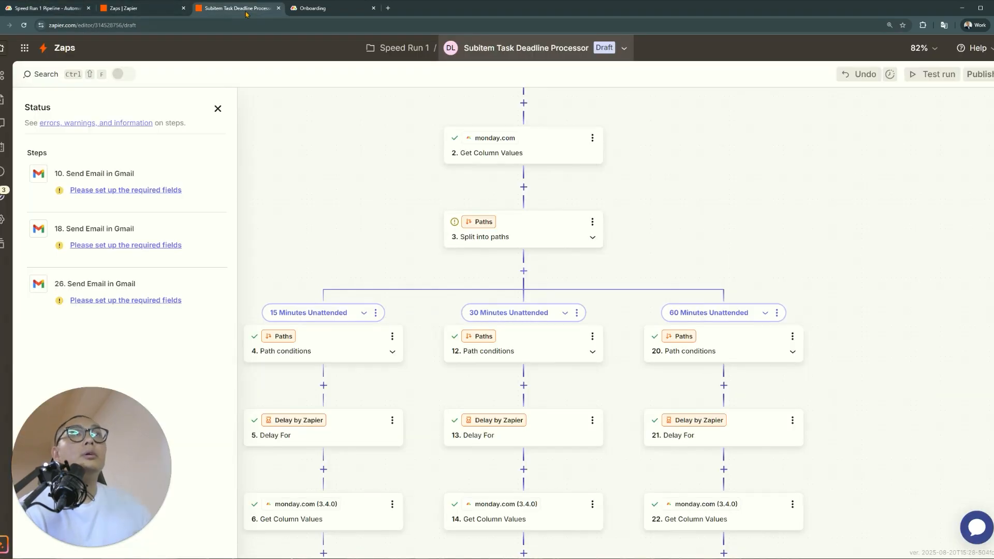
left_click(336, 8)
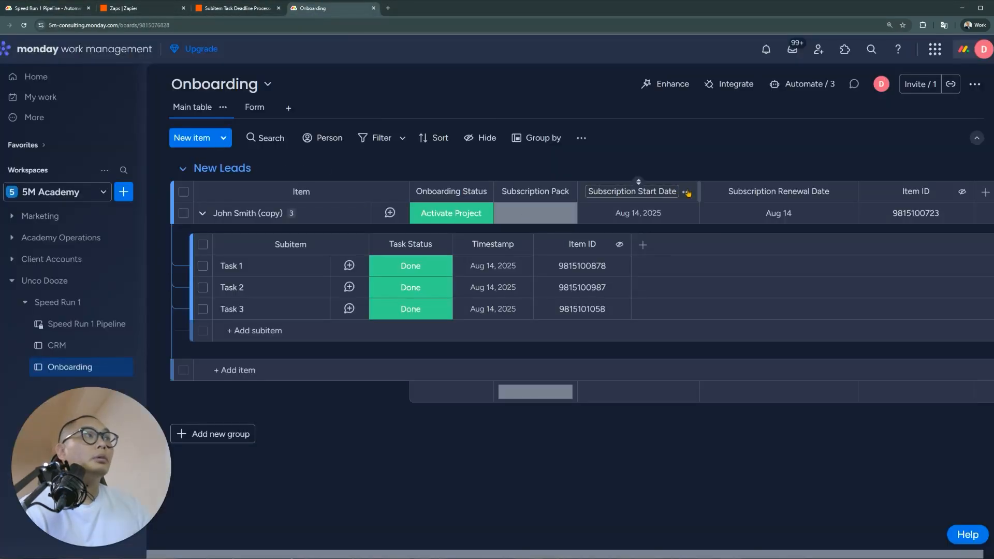
left_click(785, 193)
key("ctrl+a")
type("Ne")
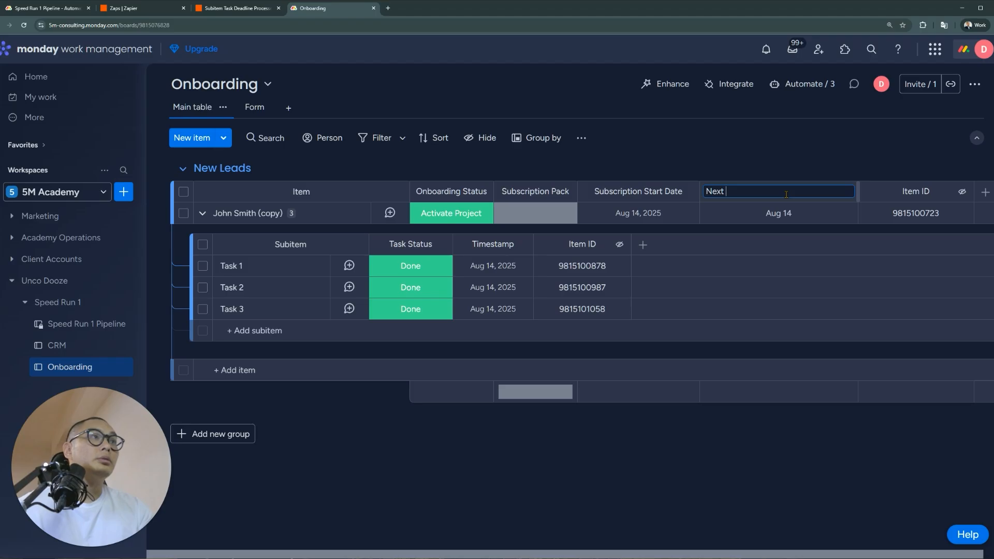
key("ctrl+a")
type("Next Month Service")
key("Return")
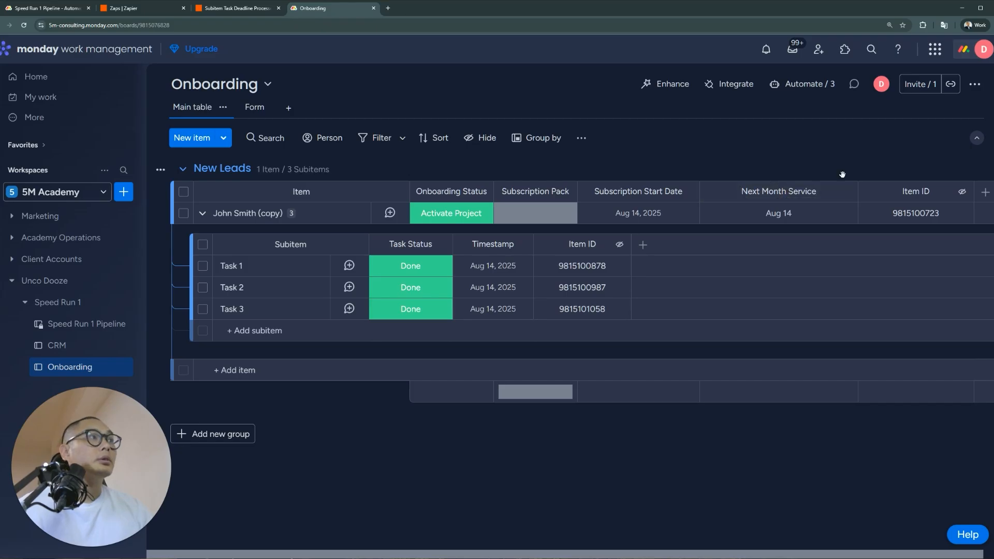
Restrict who can view the Next Month Service column
left_click(846, 197)
mouse_move(815, 228)
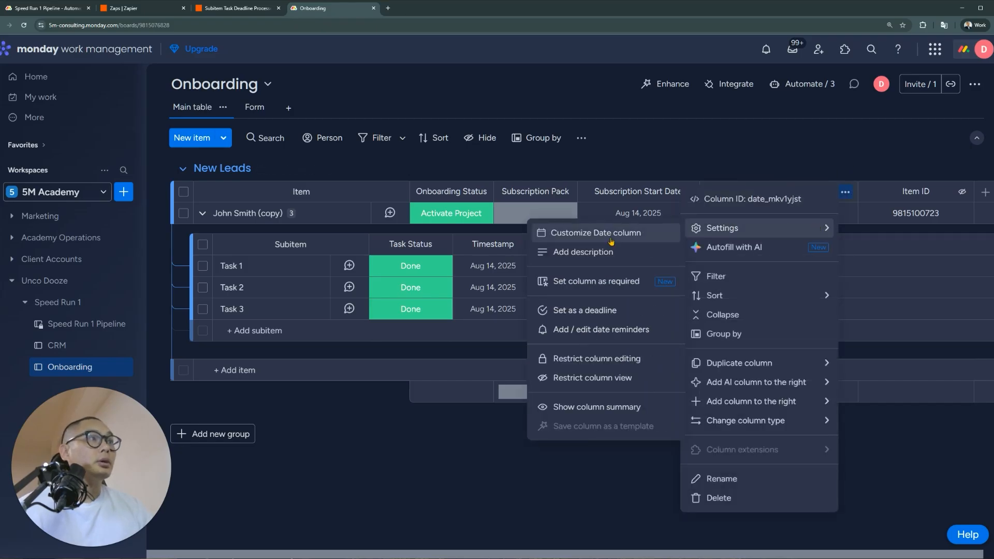
left_click(610, 378)
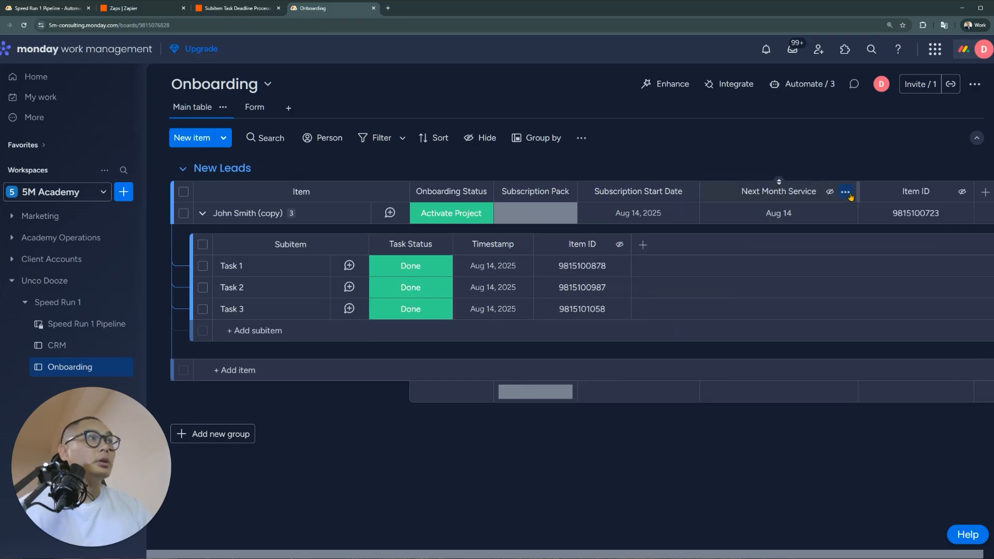
Add a Date column after Next Month Service named Subscription Renewal Date
left_click(980, 196)
type("date")
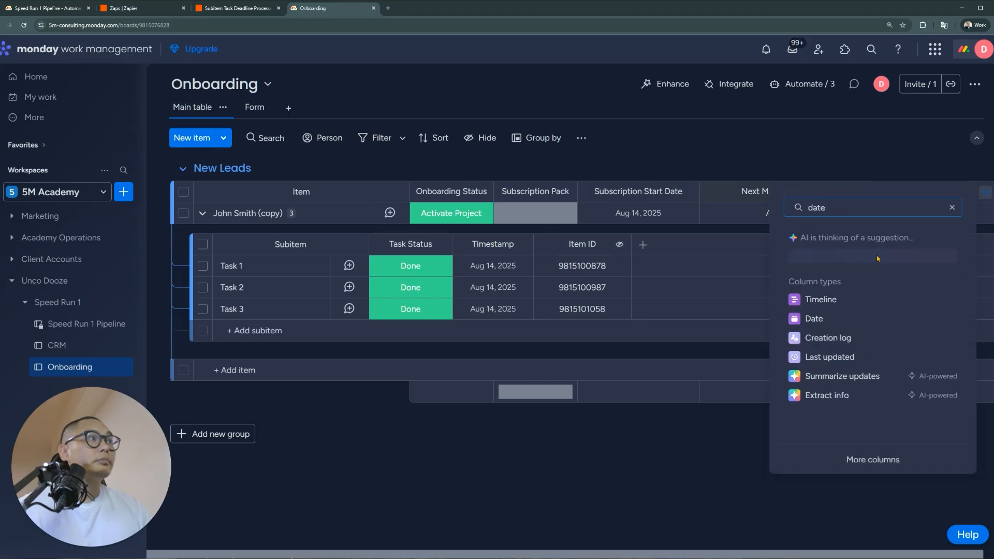
left_click(823, 319)
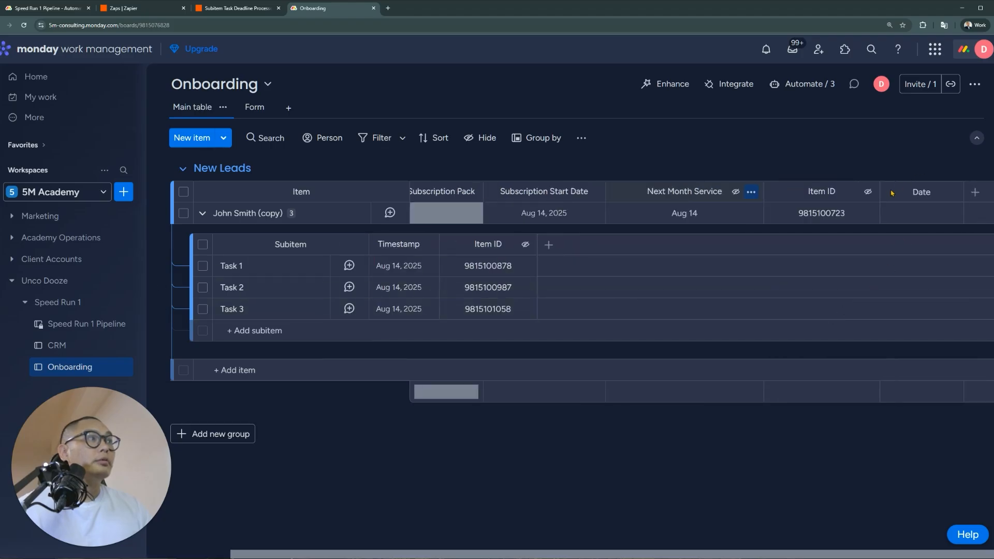
left_click_drag(888, 189, 800, 192)
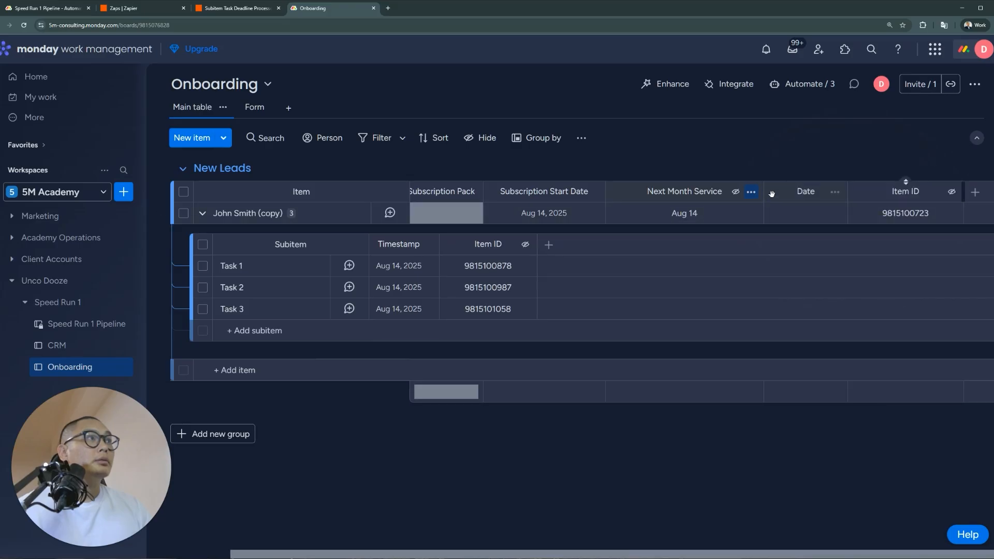
left_click(799, 192)
type("Subscrip")
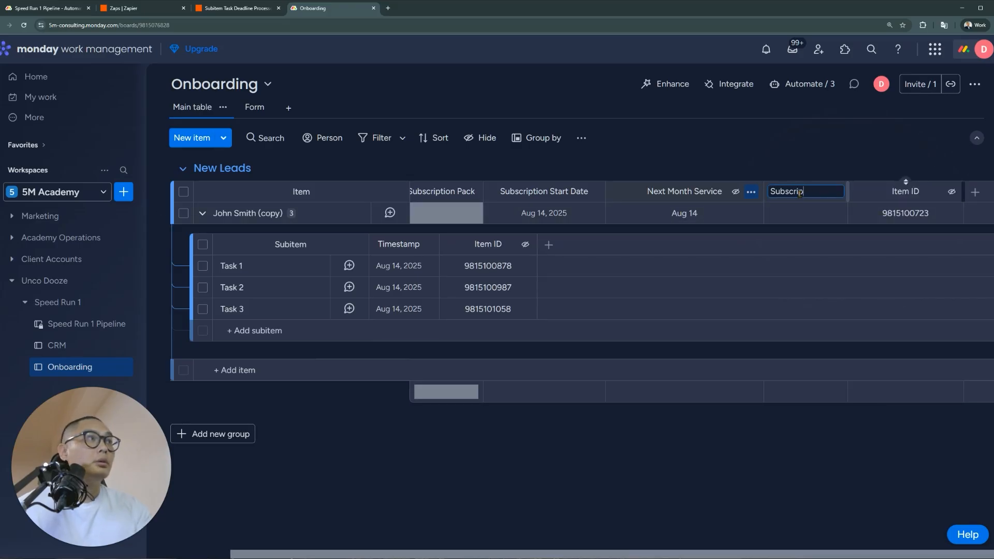
type("tion Renewal Date")
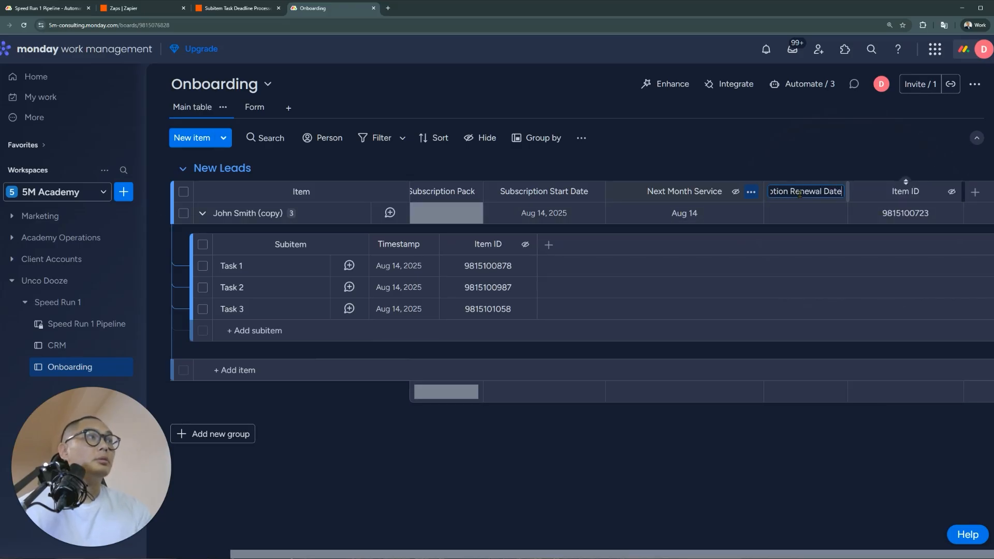
key("Return")
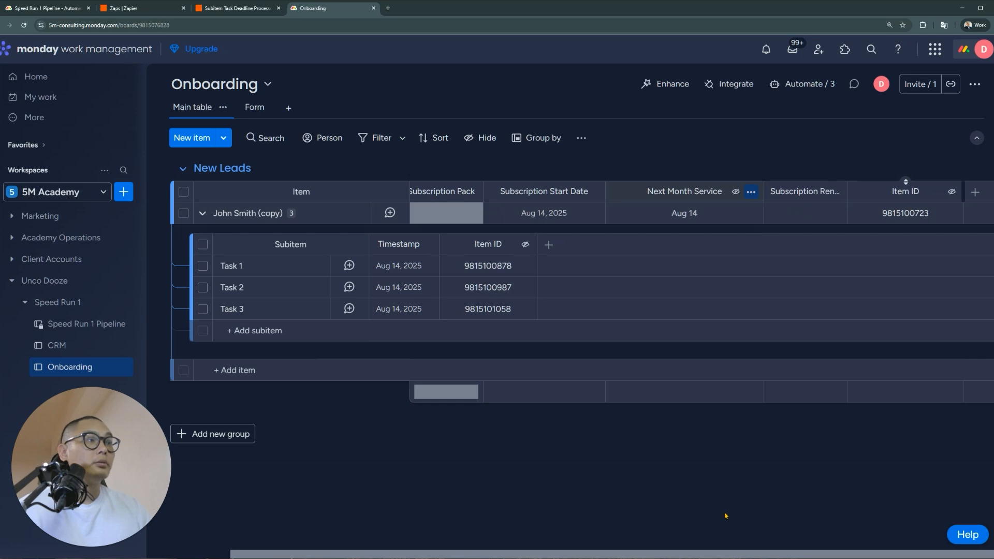
left_click(558, 221)
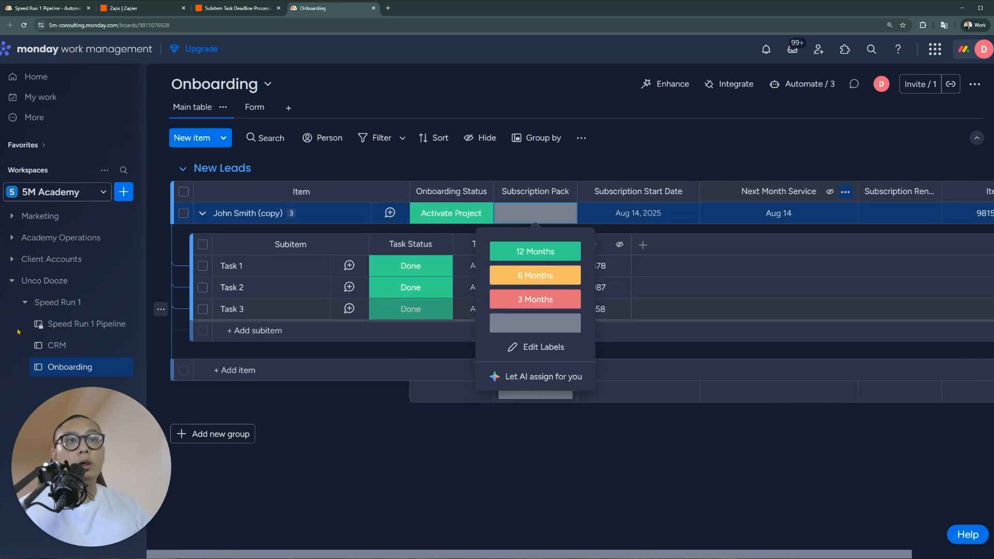
Open the CRM board and expand the Closed Won lead to show its three call subitems
left_click(96, 346)
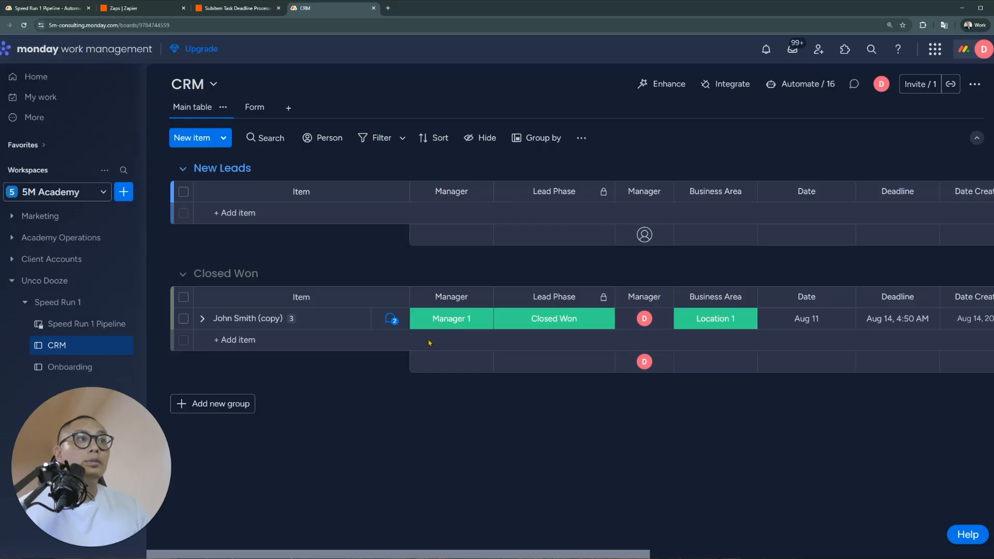
left_click(202, 319)
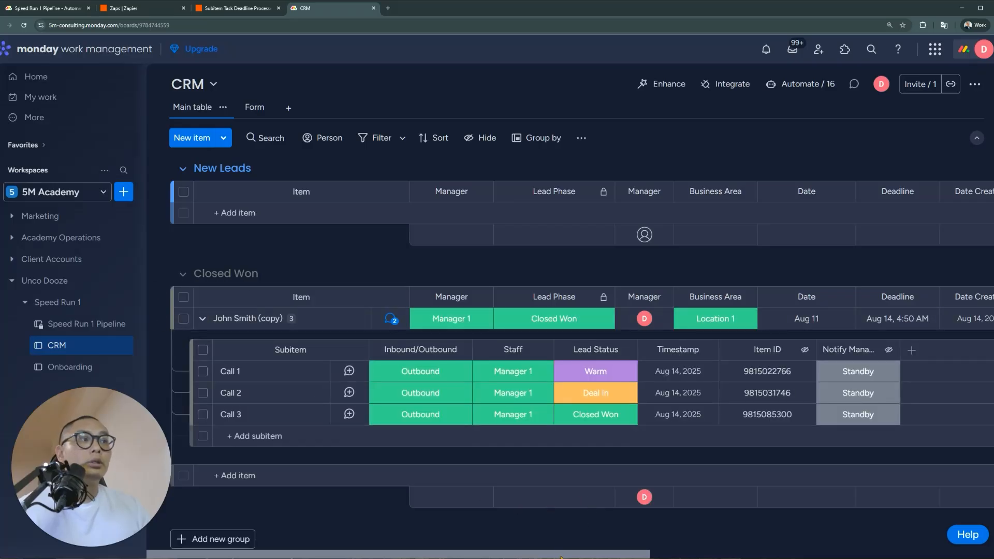
left_click_drag(567, 557, 569, 557)
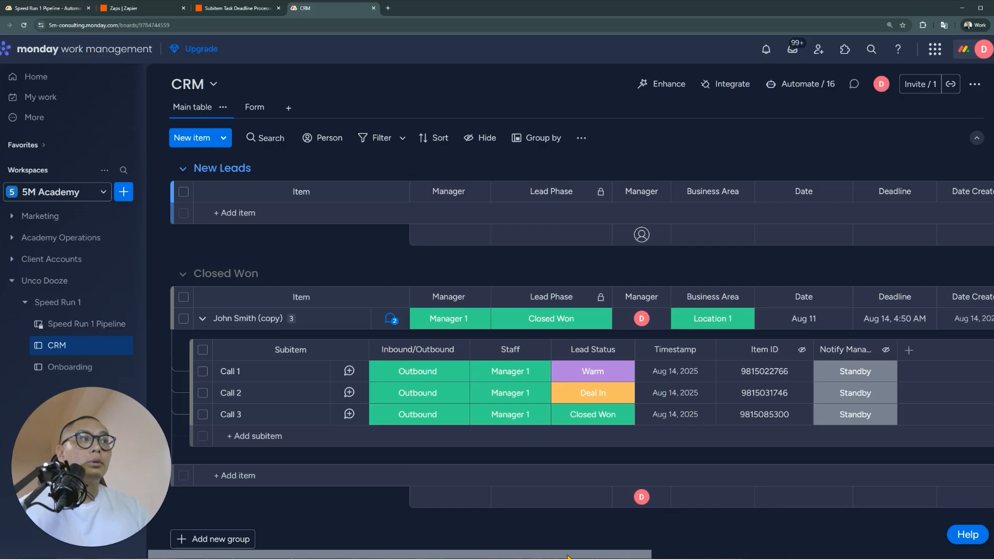
left_click_drag(567, 557, 570, 557)
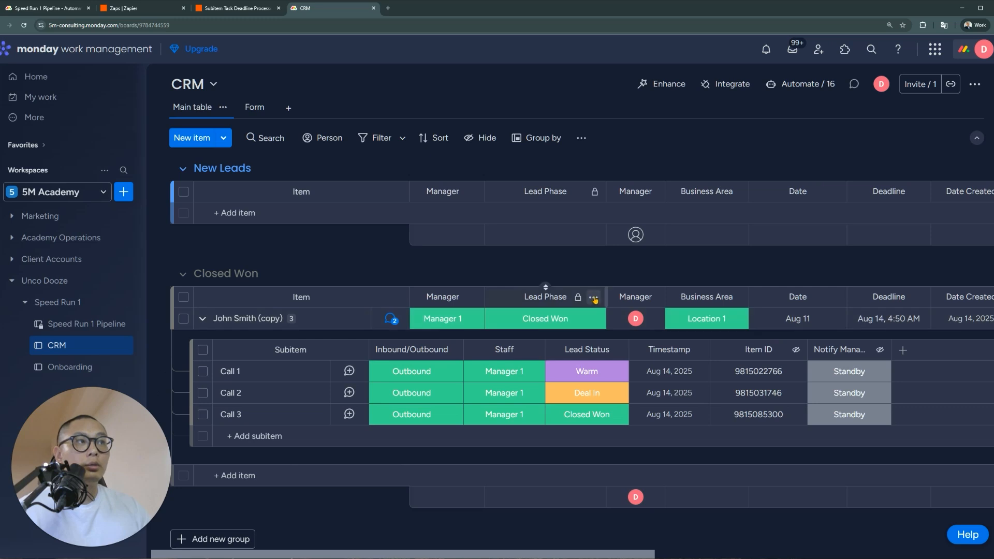
left_click(593, 298)
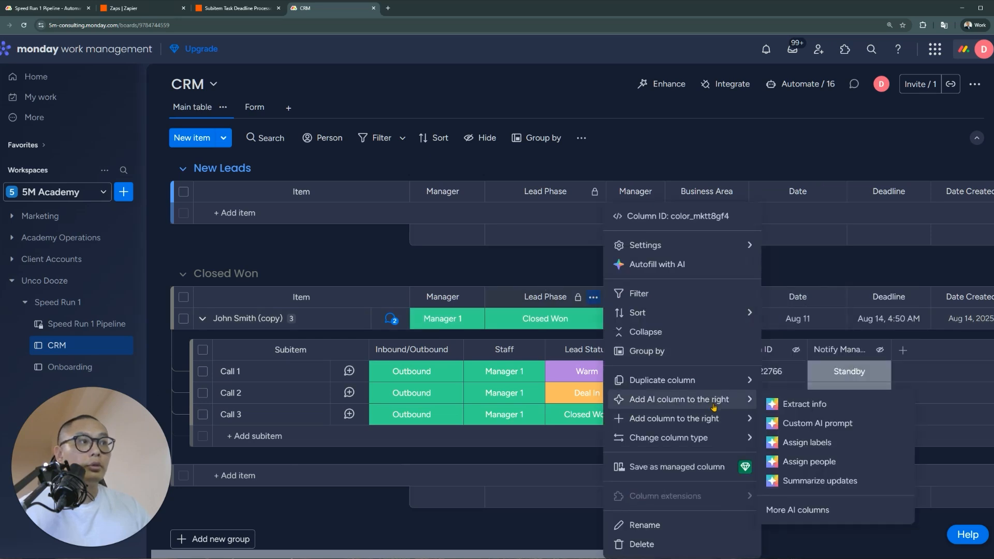
Add a status column named Products to the right of Lead Phase
mouse_move(711, 421)
left_click(792, 270)
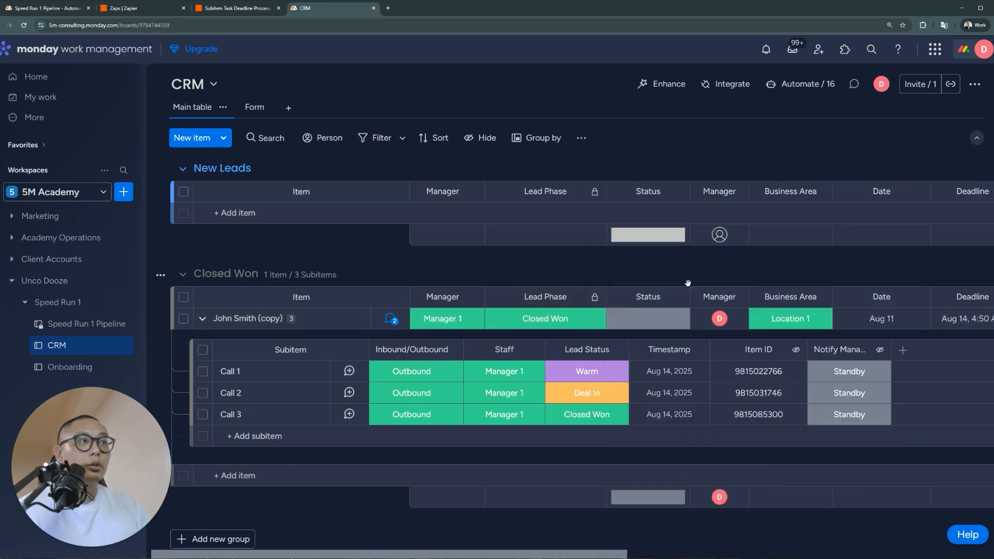
left_click(649, 298)
type("Prod")
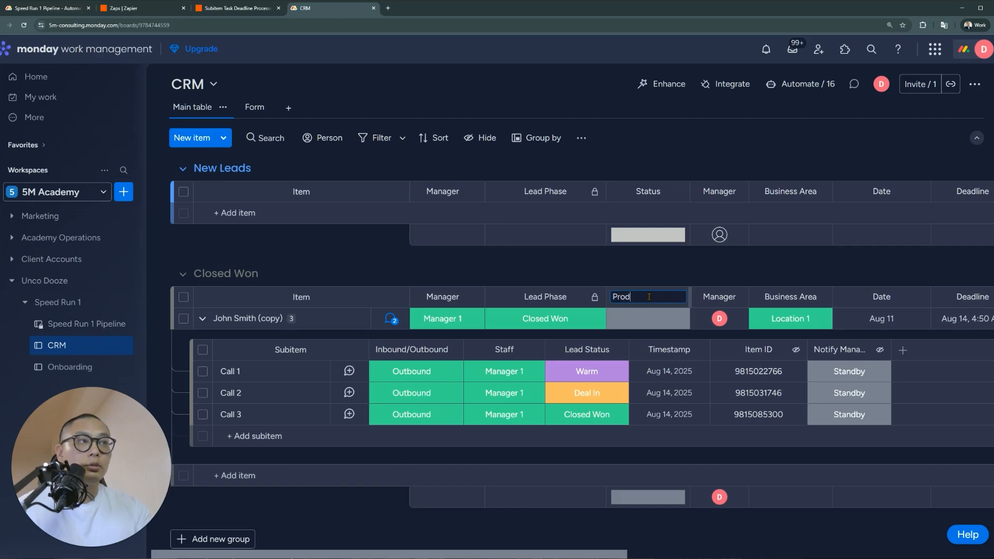
type("ucts")
key("Return")
left_click(647, 318)
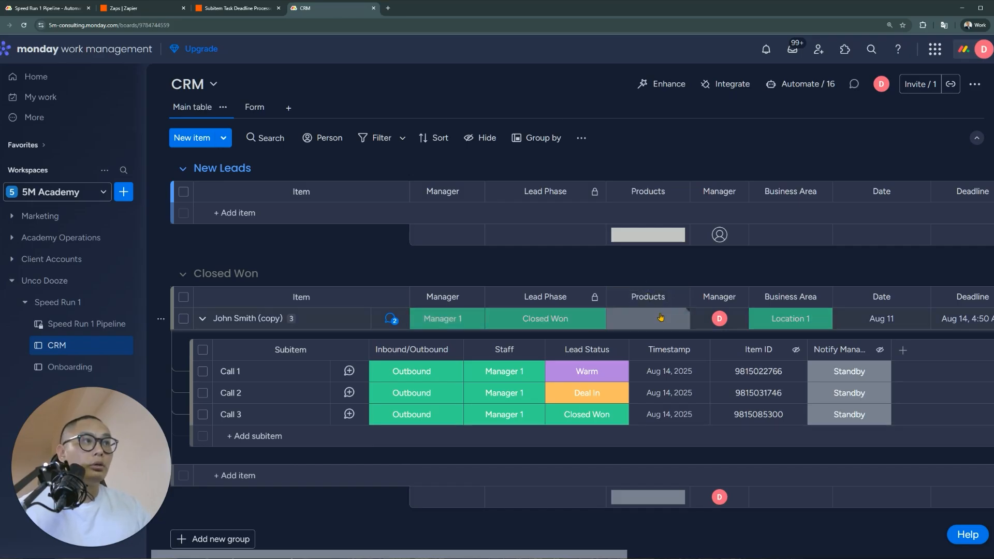
left_click(672, 482)
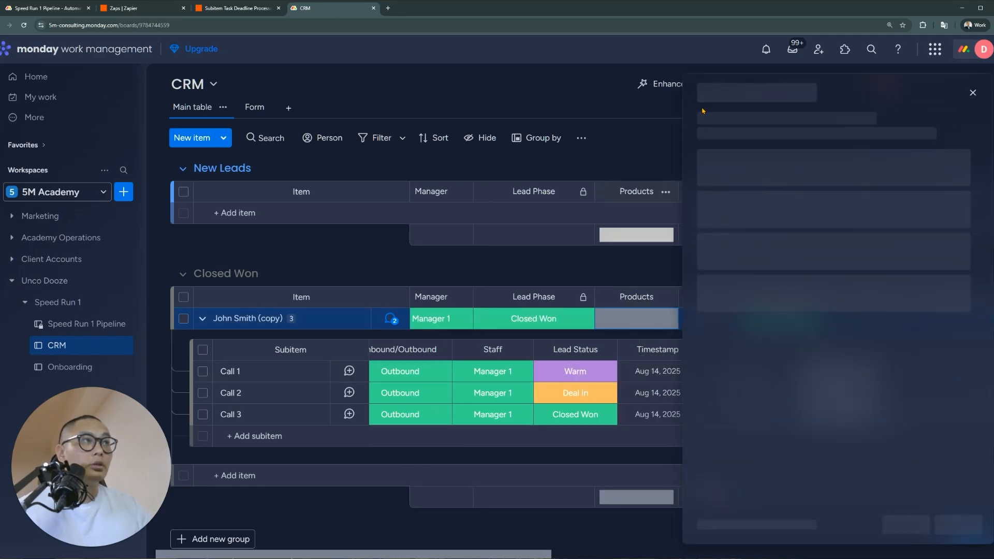
left_click(974, 93)
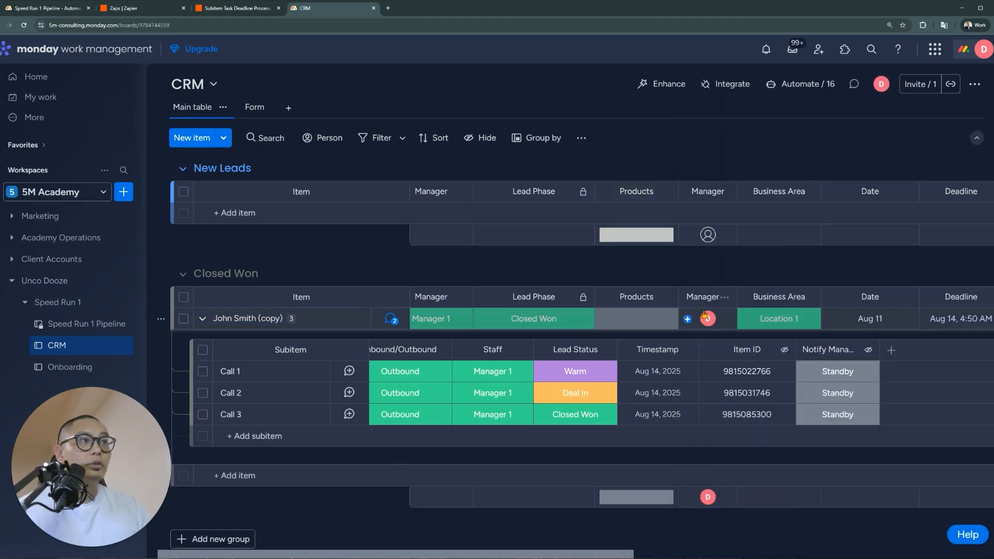
left_click(658, 324)
Relabel the first Products option as 12 Month Subscription
left_click(642, 453)
double_click(651, 357)
type("12 Month Subscript")
key("BackSpace")
key("BackSpace")
key("BackSpace")
key("BackSpace")
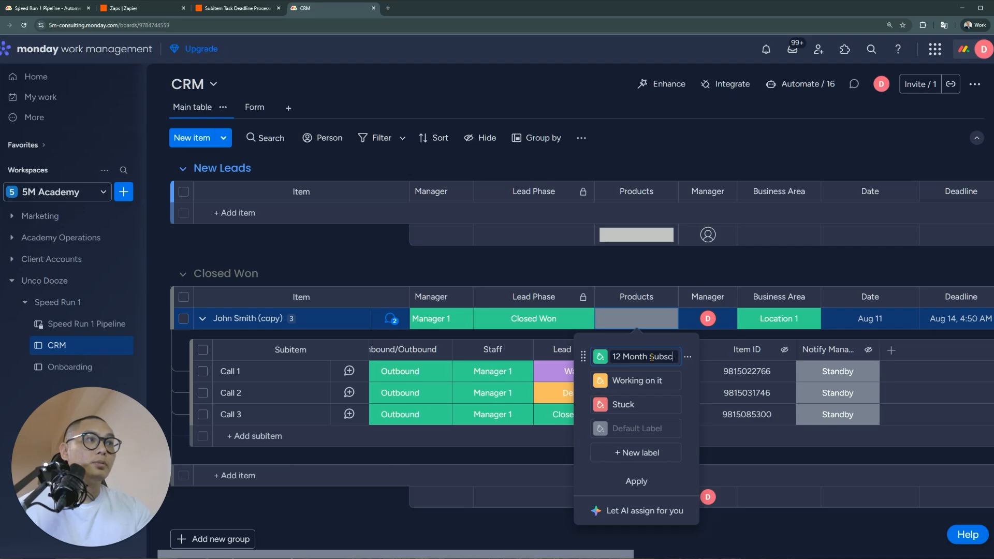
type("ription")
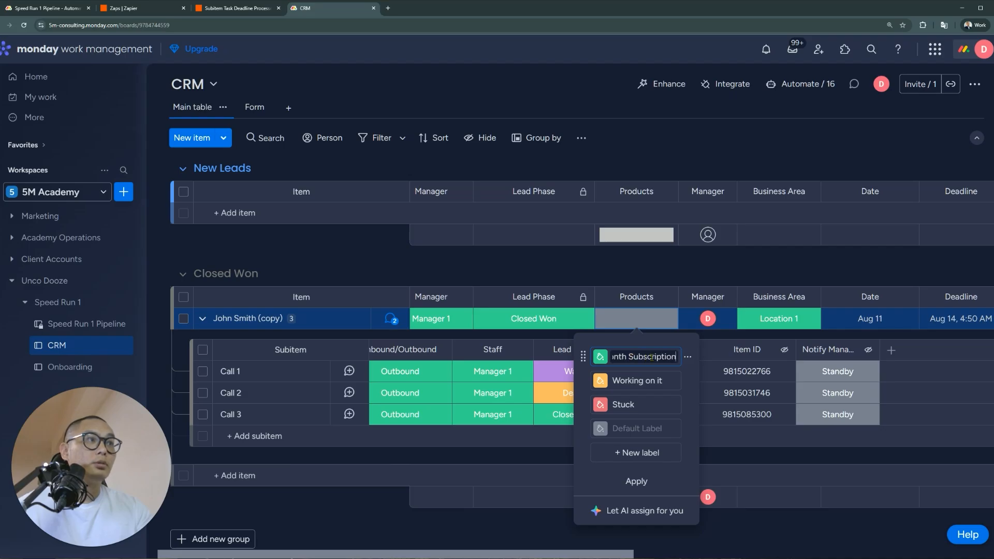
left_click_drag(677, 357, 623, 357)
triple_click(624, 357)
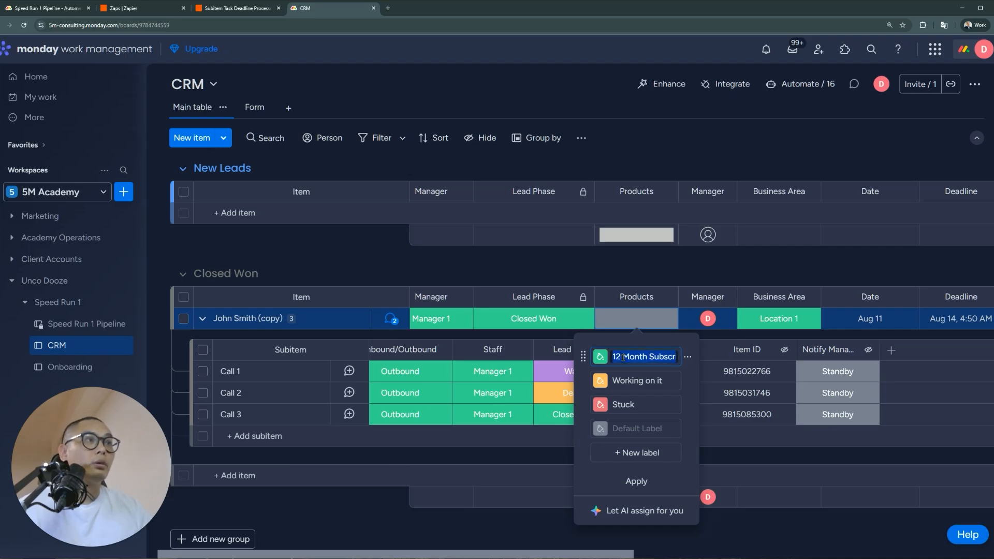
key("ctrl+c")
Relabel the other options 6 Month and 3 Month Subscription; set the lead to 12 Month Subscription
left_click(642, 381)
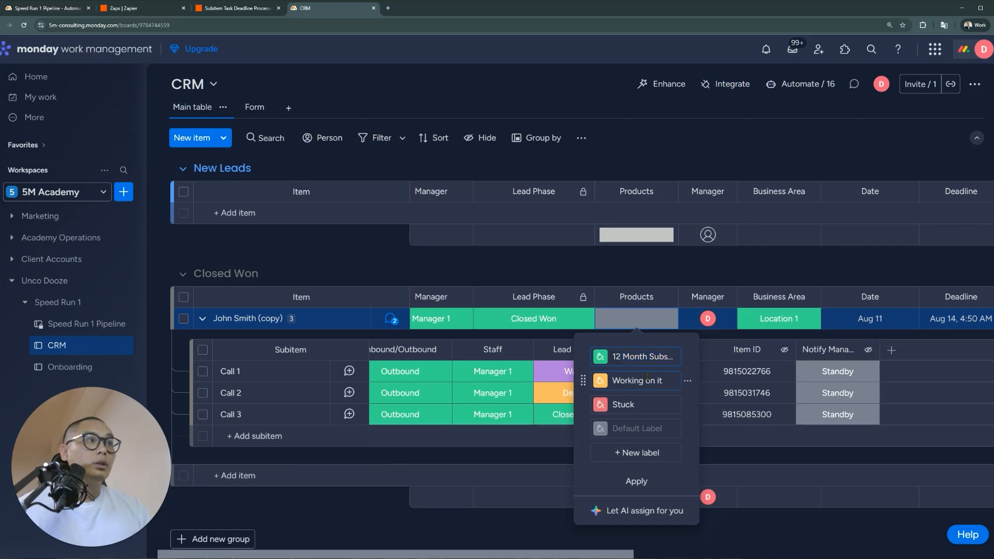
triple_click(645, 379)
key("ctrl+v")
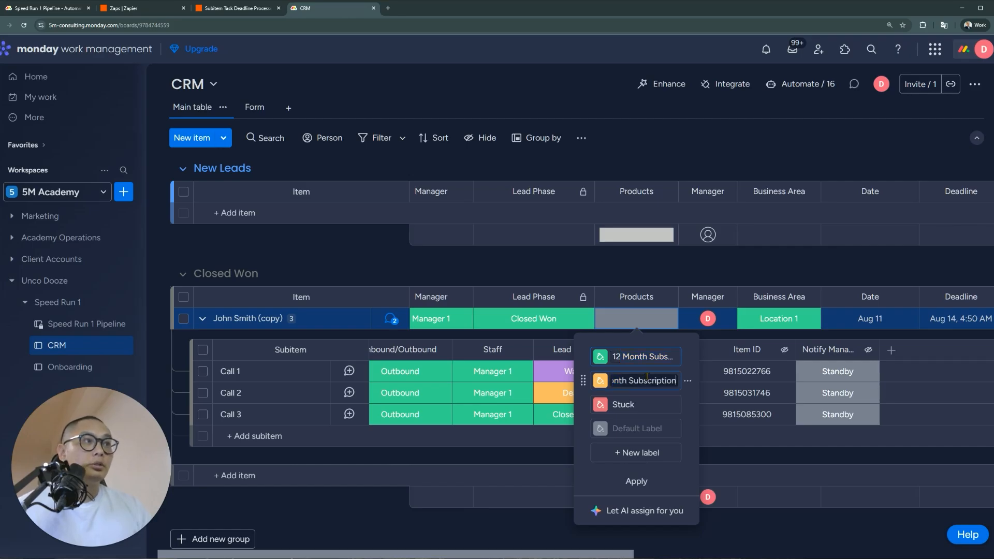
left_click(653, 404)
triple_click(652, 403)
type("34")
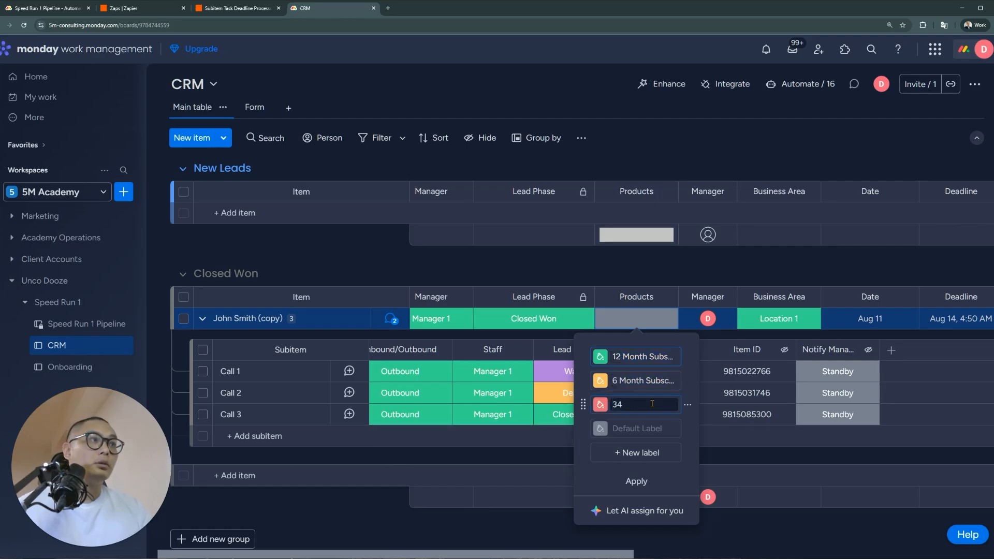
key("BackSpace")
key("ctrl+v")
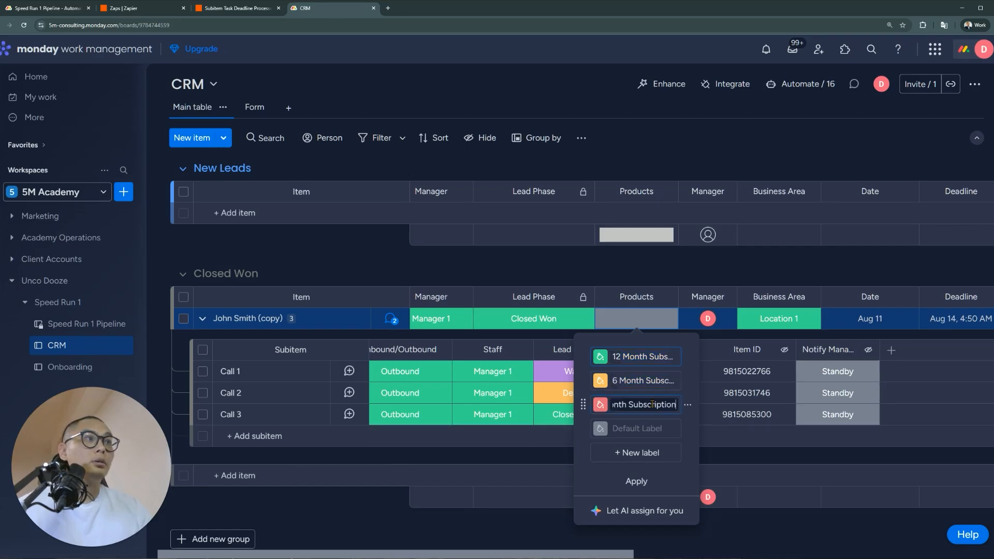
left_click(644, 480)
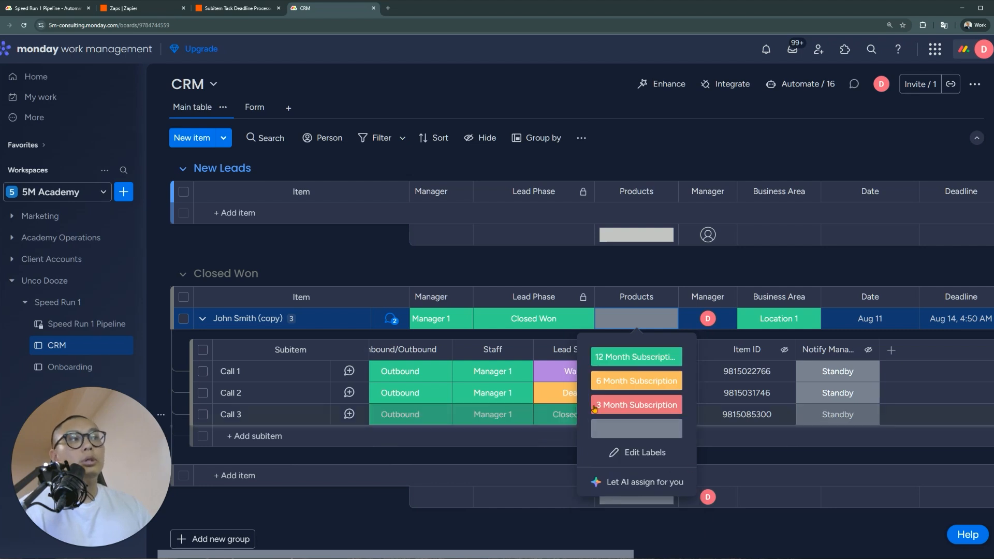
left_click(626, 357)
Open the CRM board's 'Lead Phase changes to Closed Won' automation
left_click(800, 84)
scroll(356, 371, "down", 5)
scroll(473, 429, "up", 8)
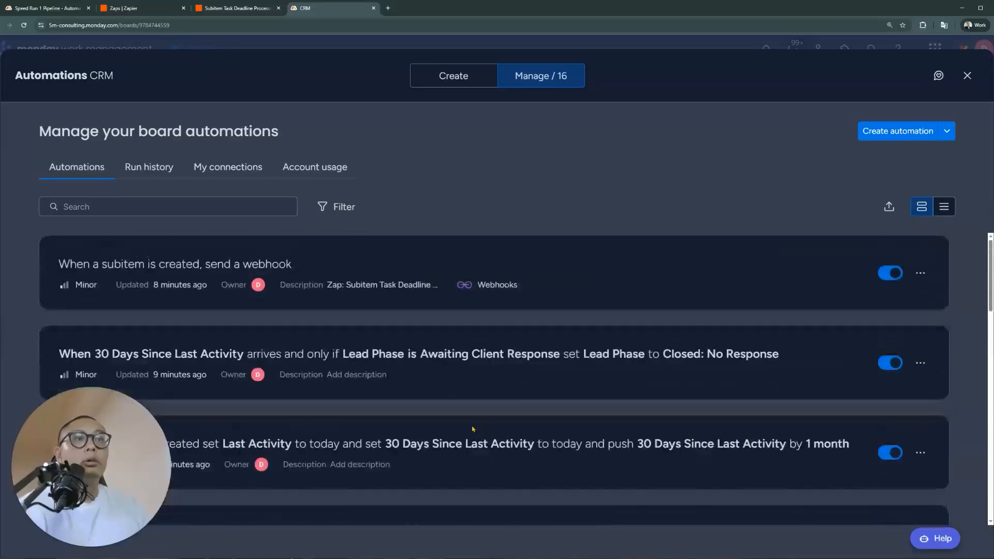
scroll(424, 419, "down", 5)
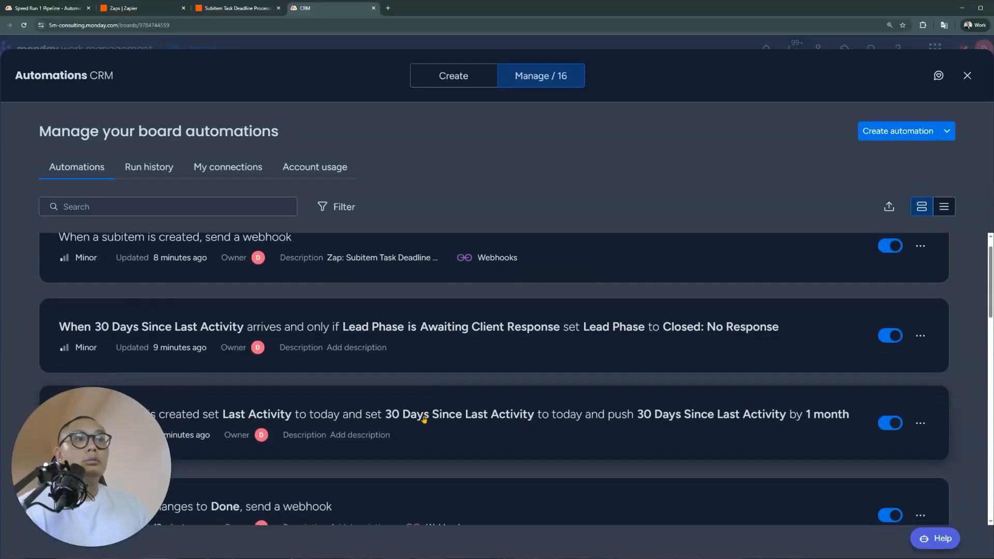
scroll(424, 419, "down", 2)
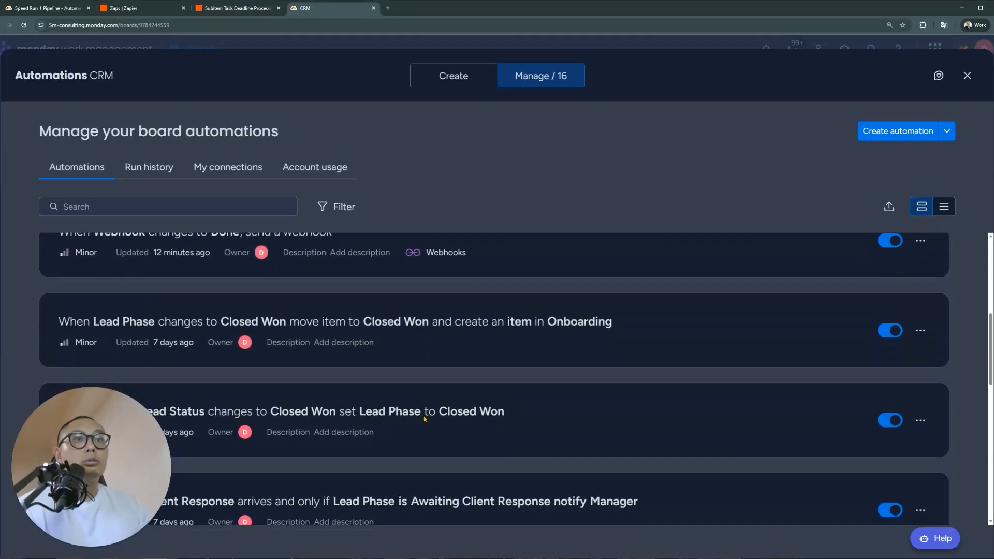
left_click(508, 324)
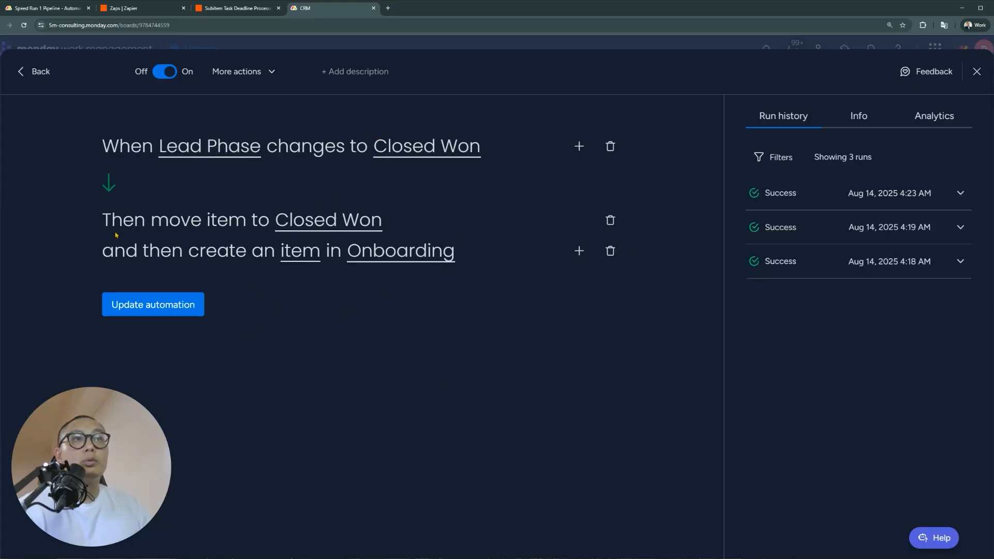
Map the created item's Subscription Pack to the Products column and update the automation
left_click(305, 259)
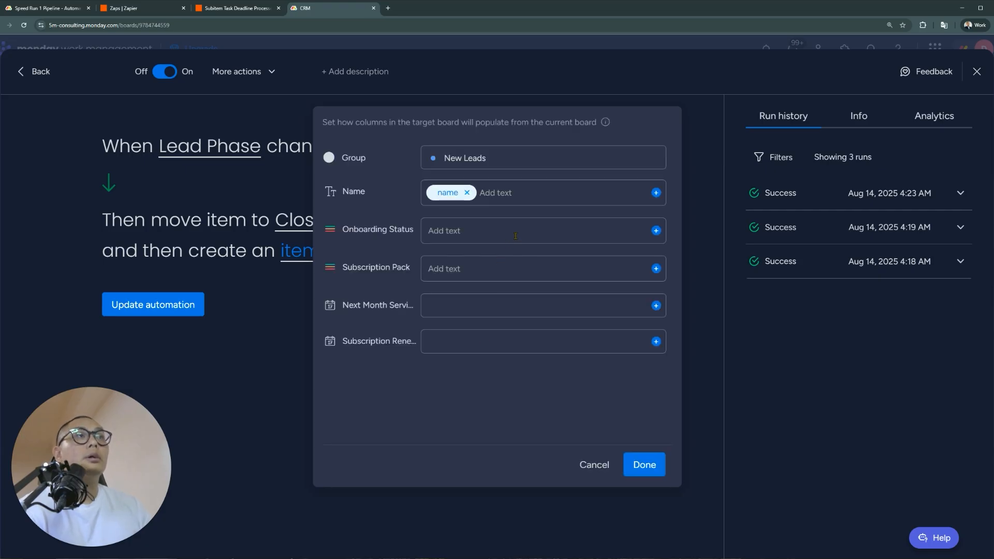
left_click(656, 268)
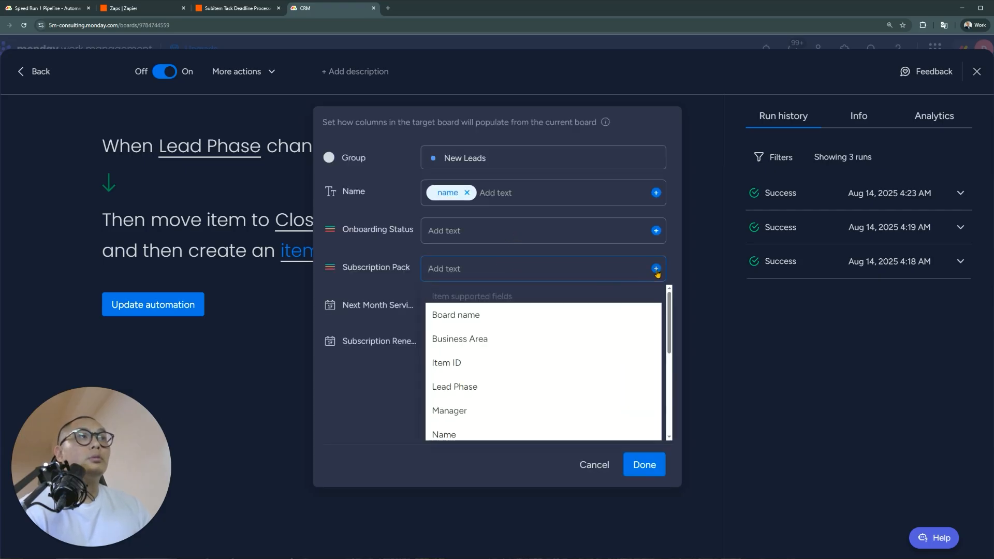
scroll(542, 371, "down", 3)
scroll(471, 408, "up", 2)
left_click(467, 417)
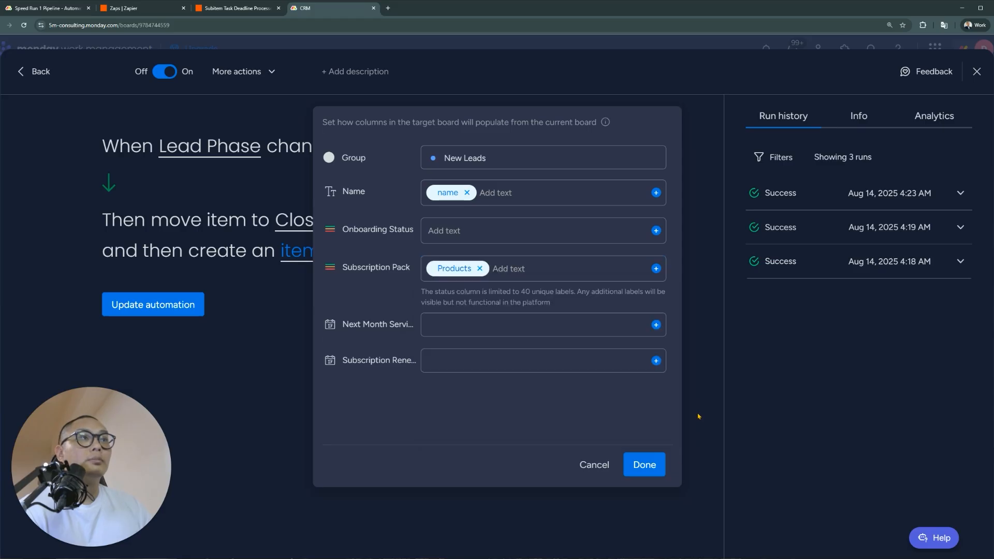
left_click(644, 464)
left_click(174, 306)
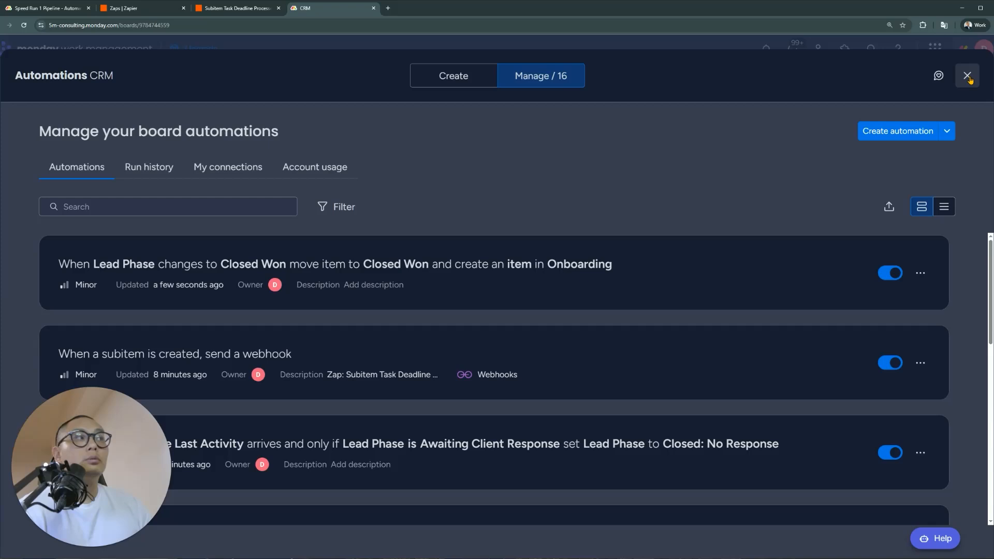
left_click(968, 77)
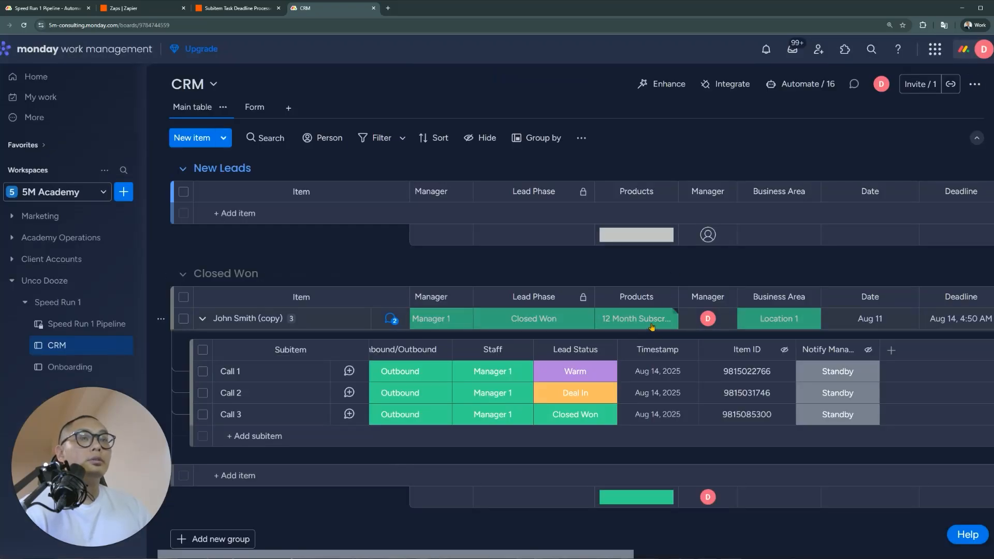
Check the Subscription Pack label options on the Onboarding board, then return to CRM
left_click(70, 367)
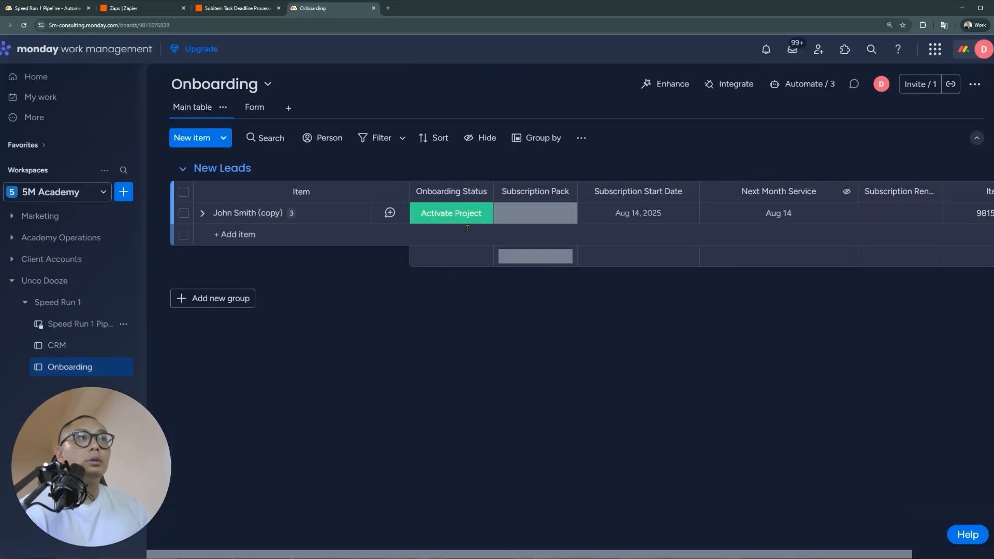
left_click(522, 212)
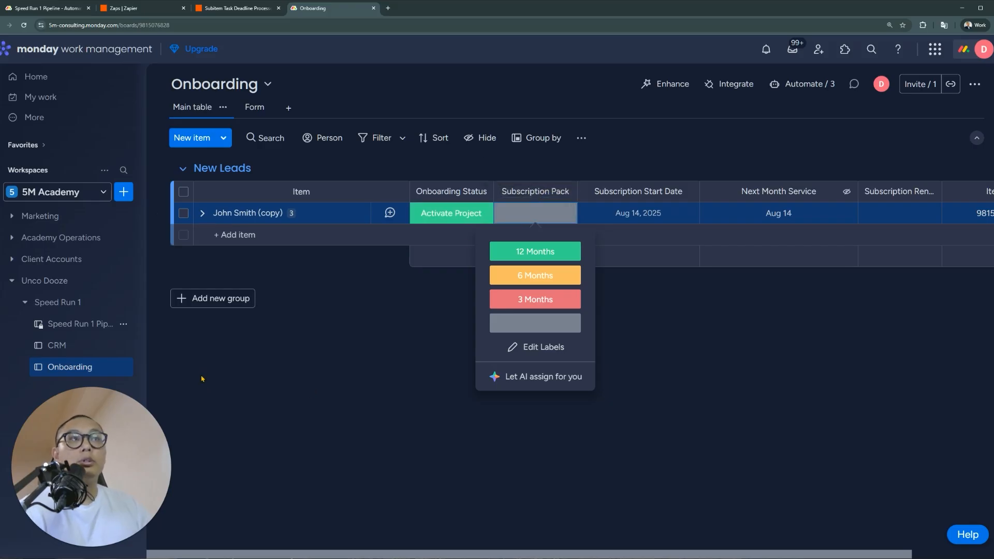
left_click(95, 345)
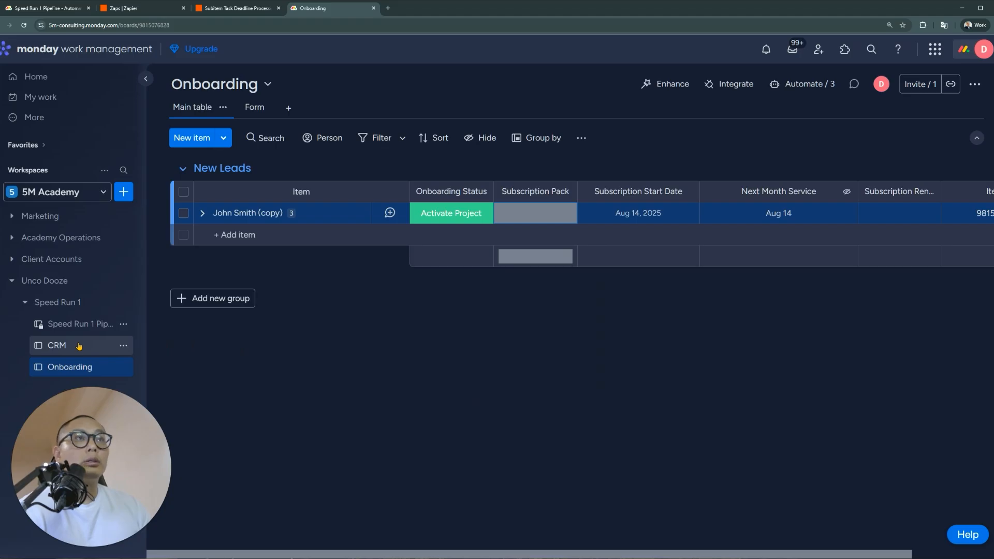
left_click(78, 346)
Rename the test lead, dropping the (copy) suffix and replacing its first name
left_click(259, 319)
left_click_drag(259, 319, 329, 217)
key("BackSpace")
key("Return")
left_click(232, 213)
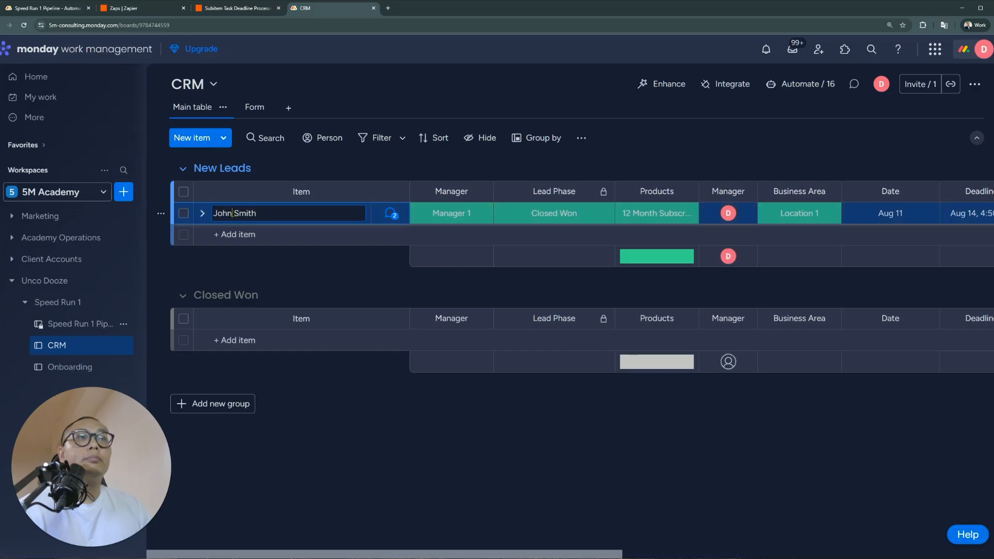
key("ctrl+shift+Left")
type("Bonne")
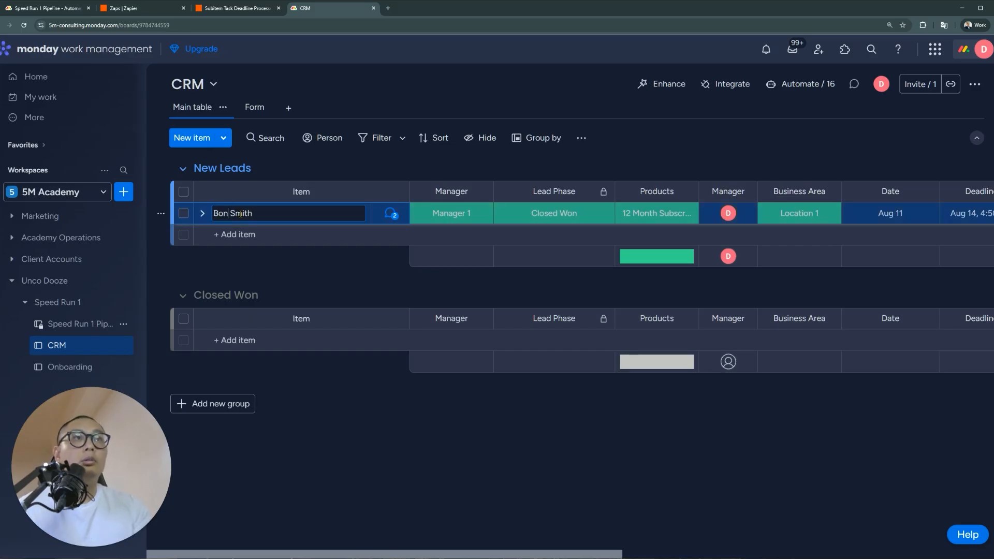
key("Return")
Reset the lead's Lead Phase to Closed Won and hide the Products column summary
left_click(523, 223)
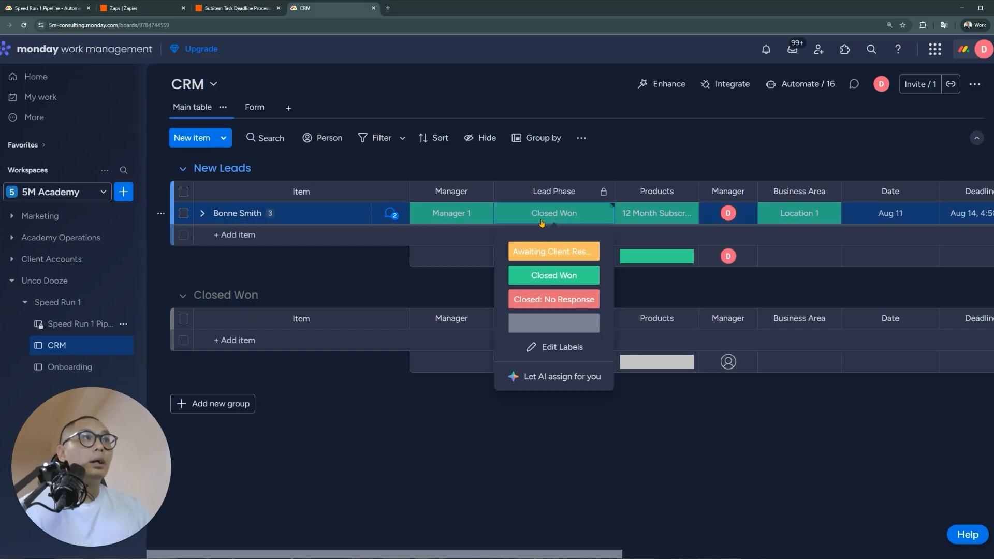
left_click(560, 323)
left_click(560, 213)
left_click(559, 275)
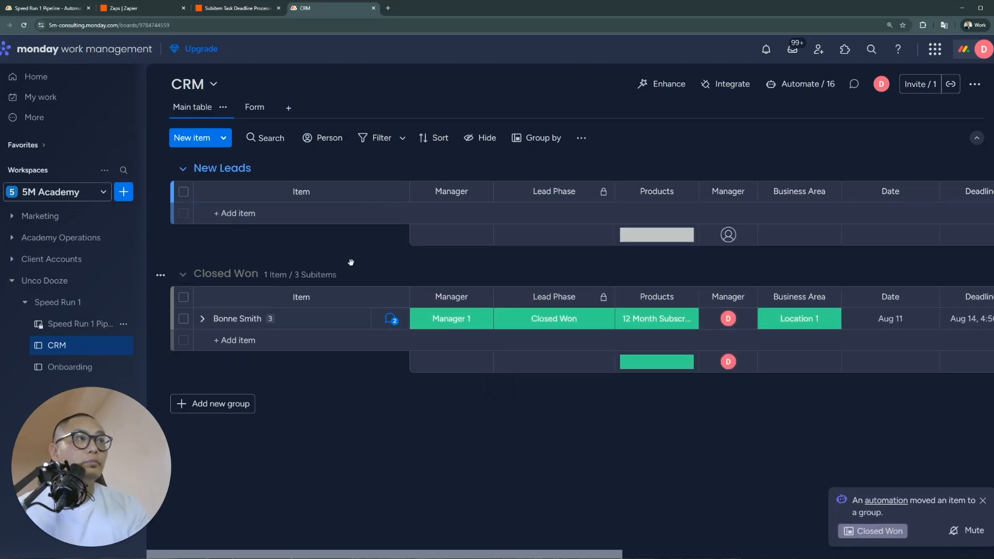
left_click(686, 296)
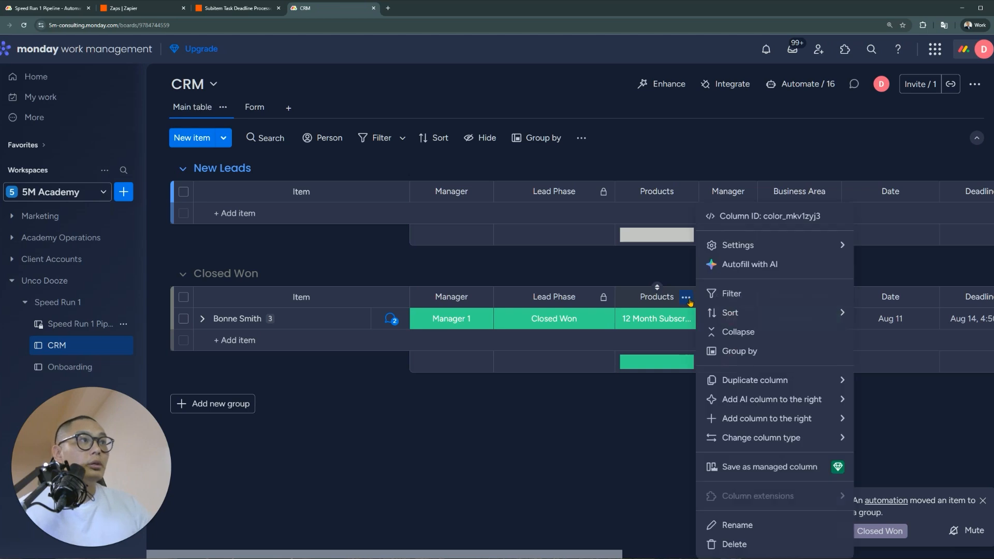
left_click(637, 387)
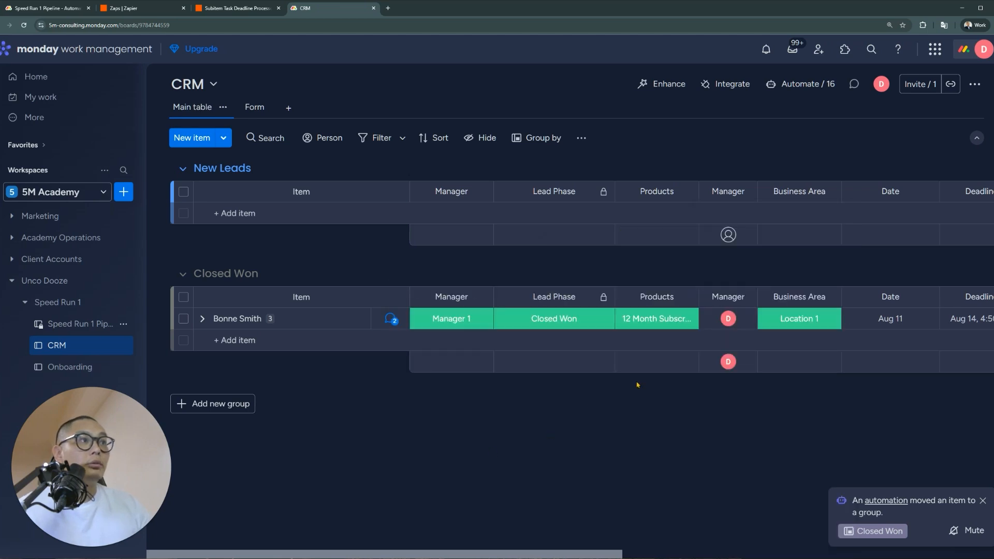
left_click(70, 366)
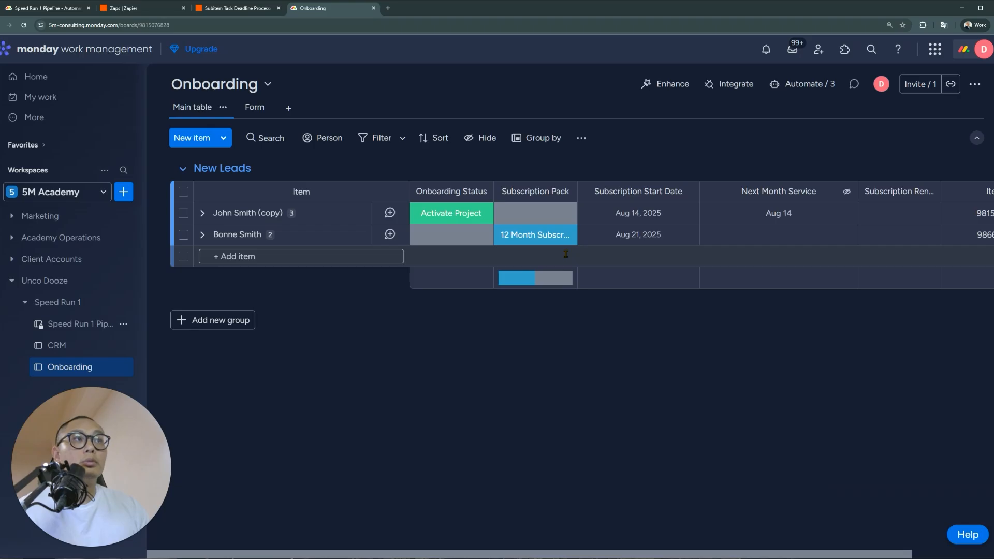
Set the new item's Onboarding Status to Activate Project, expand its subitems, and open the automations list
left_click(479, 237)
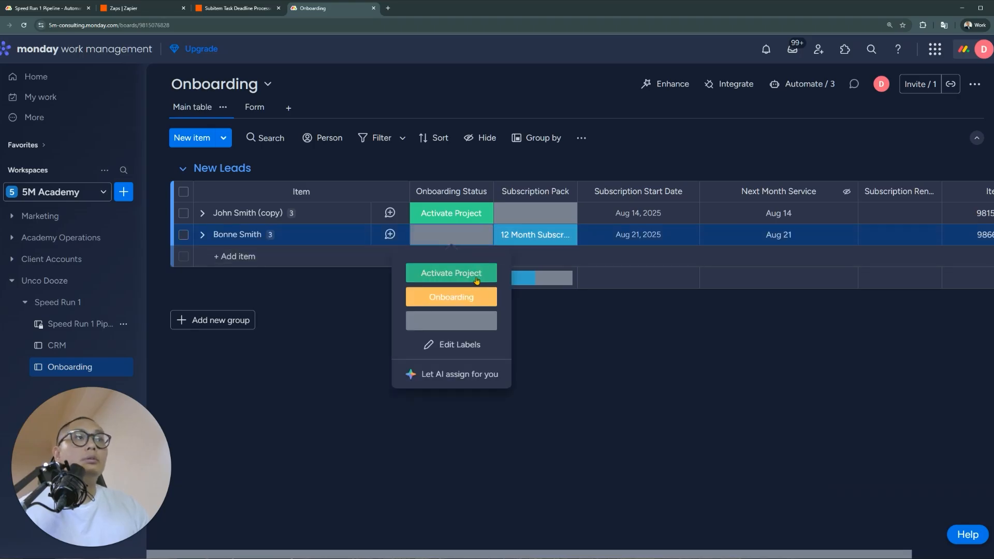
left_click(476, 274)
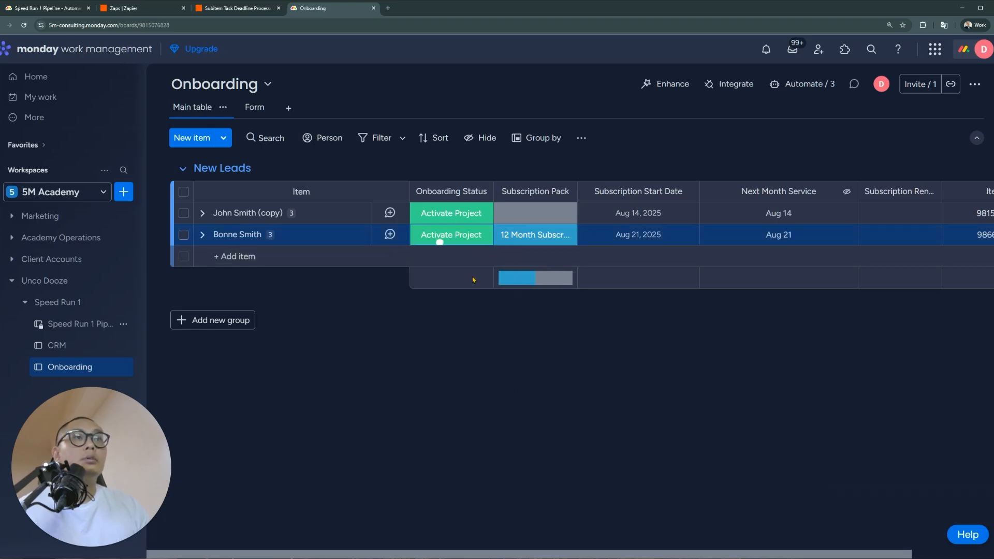
left_click(202, 235)
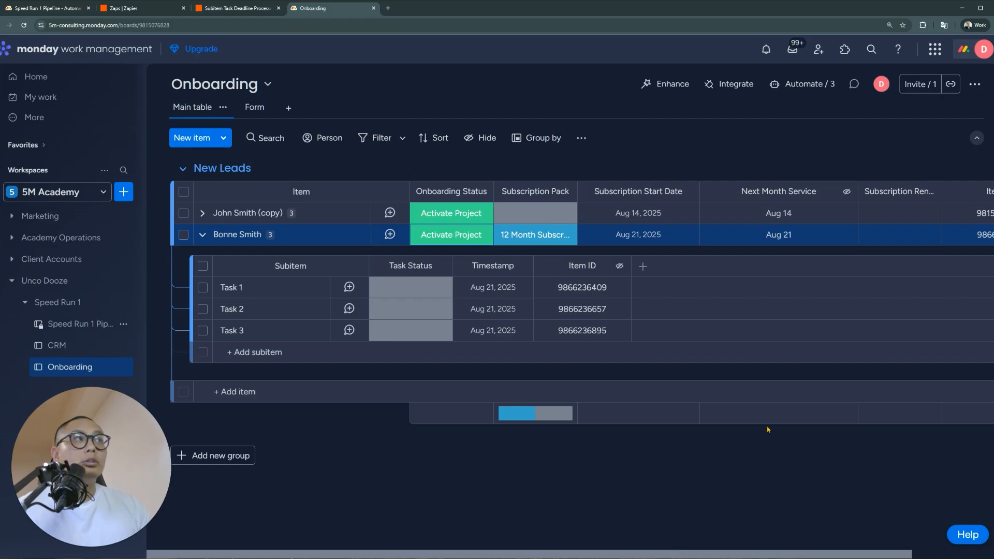
left_click(800, 84)
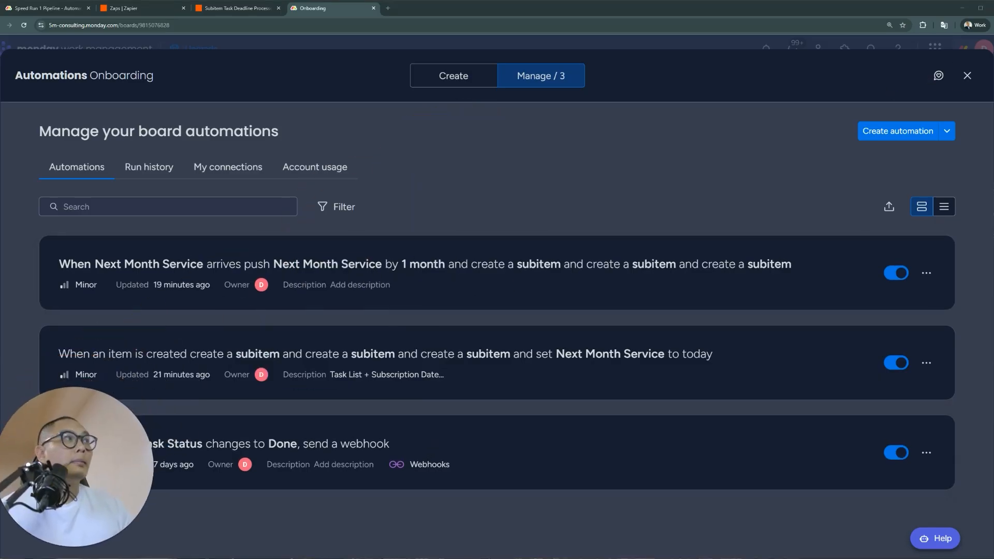
Close the automations list and scroll the Onboarding table across to review its columns
left_click(967, 75)
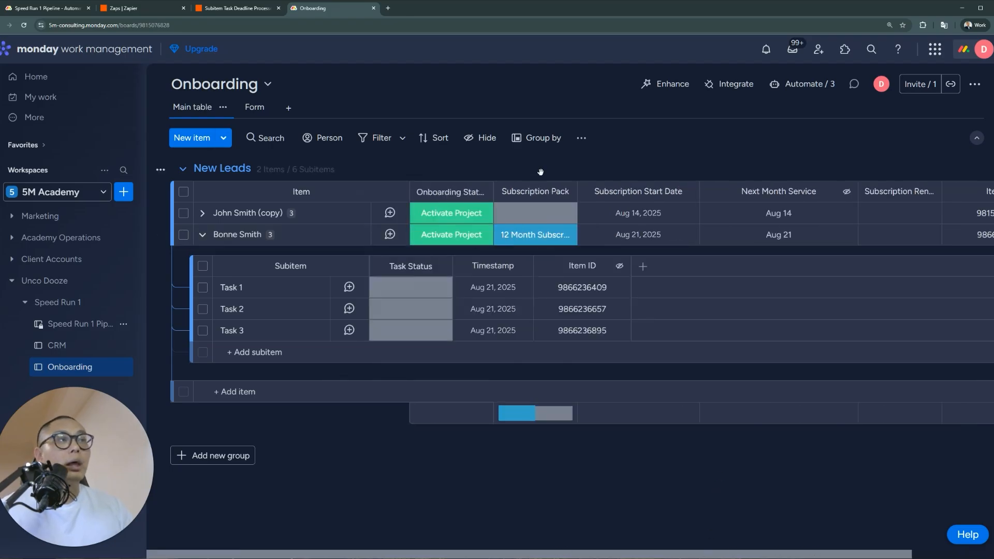
left_click_drag(738, 555, 871, 551)
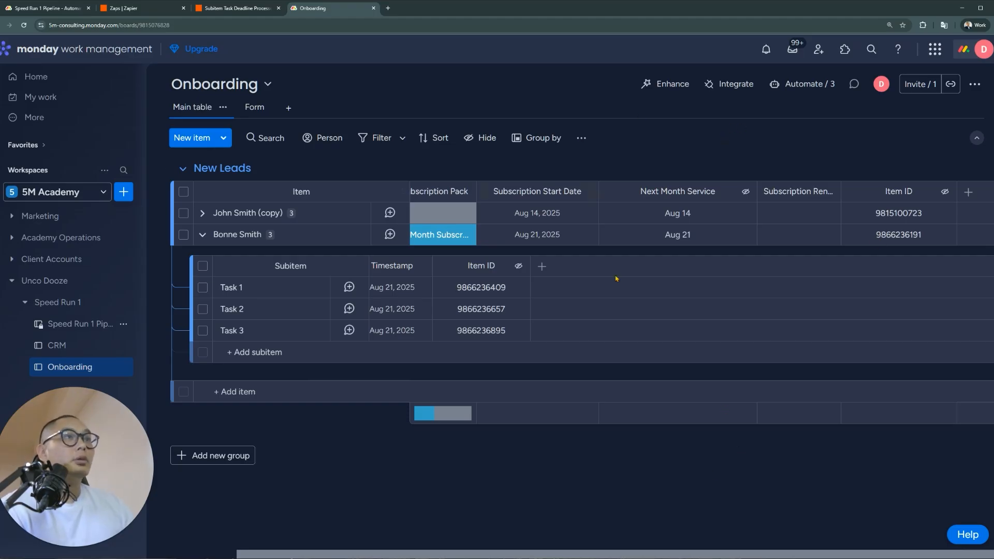
scroll(616, 278, "left", 3)
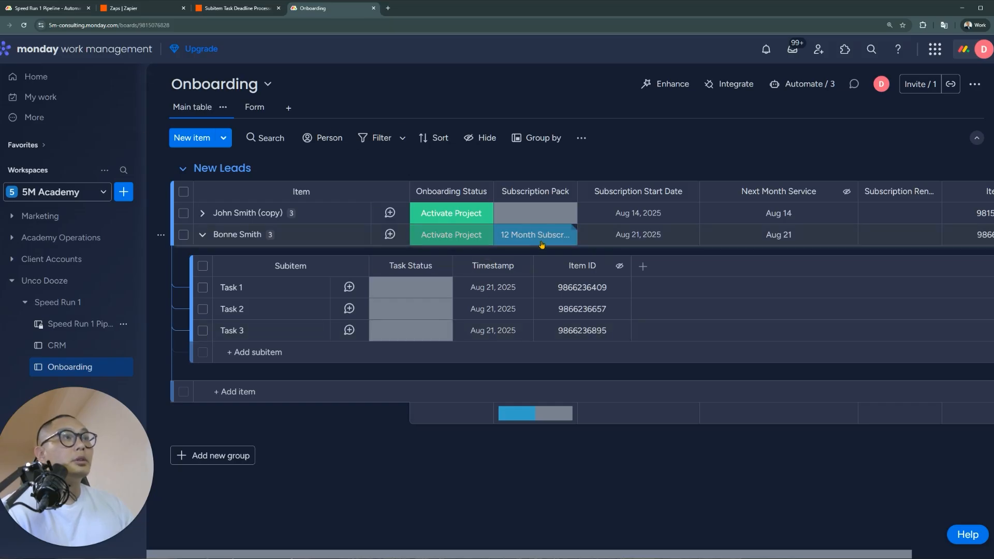
Start a new item-created automation with the condition Subscription Pack is 12 Months
left_click(792, 84)
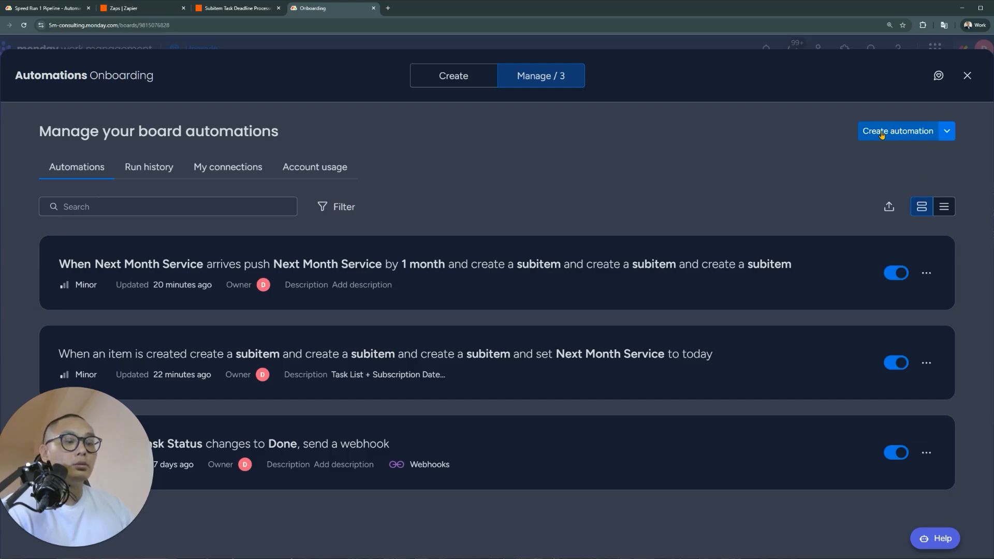
left_click(881, 133)
left_click(323, 164)
left_click(305, 241)
left_click(741, 162)
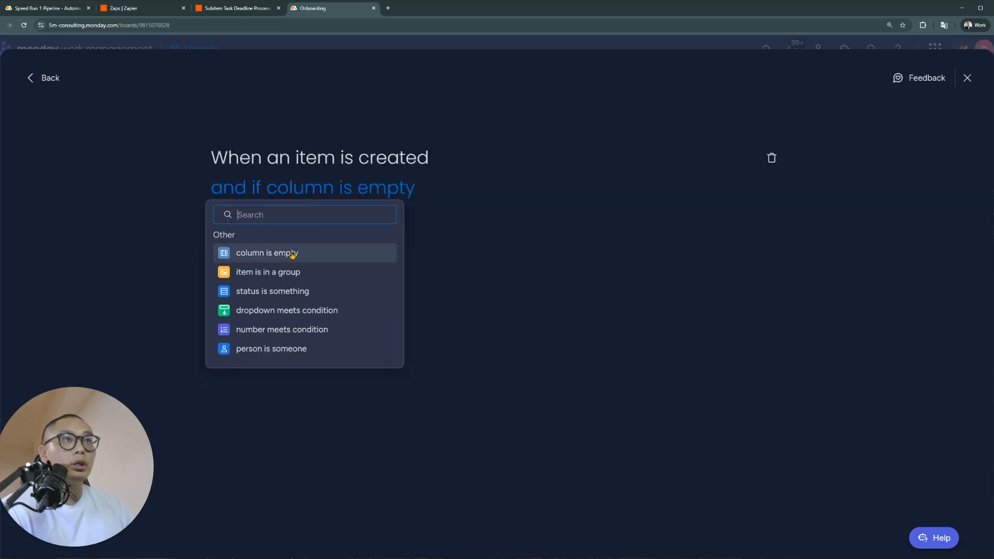
left_click(321, 291)
left_click(353, 195)
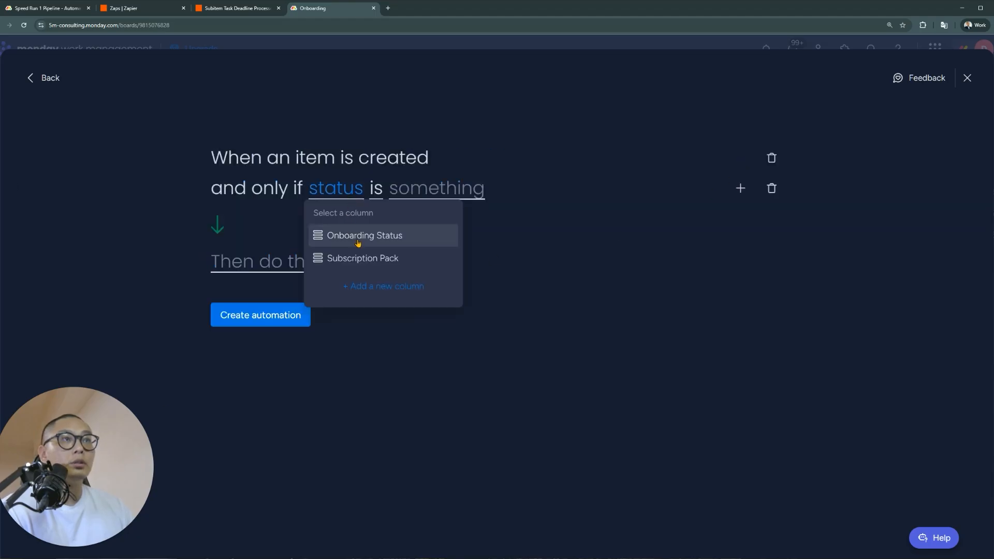
left_click(362, 257)
left_click(493, 190)
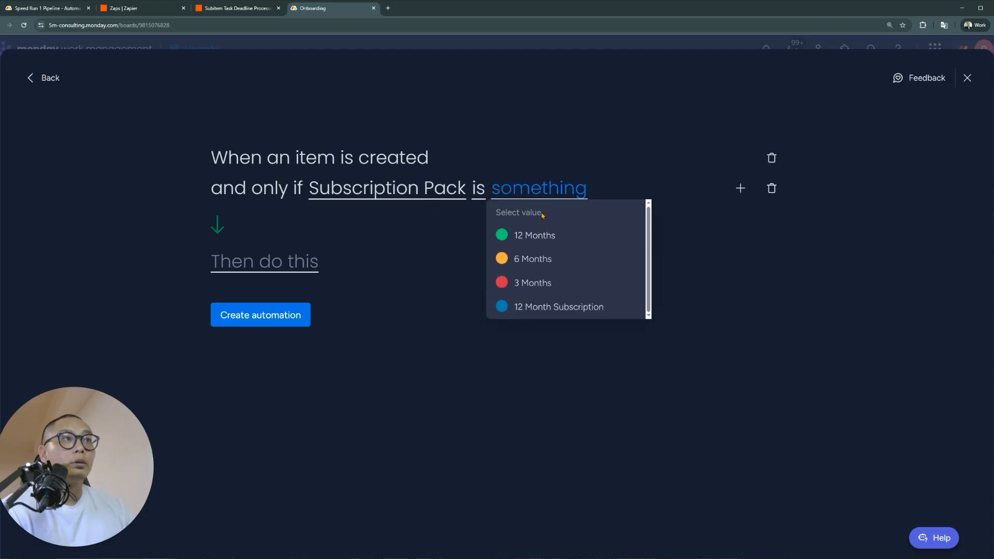
left_click(579, 236)
Add an action that sets Subscription Renewal Date to today
left_click(249, 267)
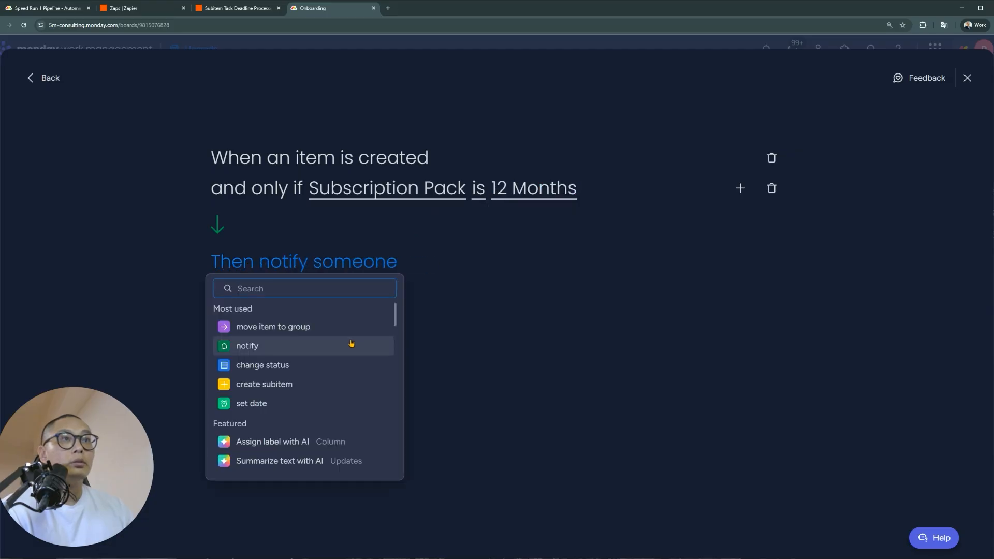
left_click(296, 405)
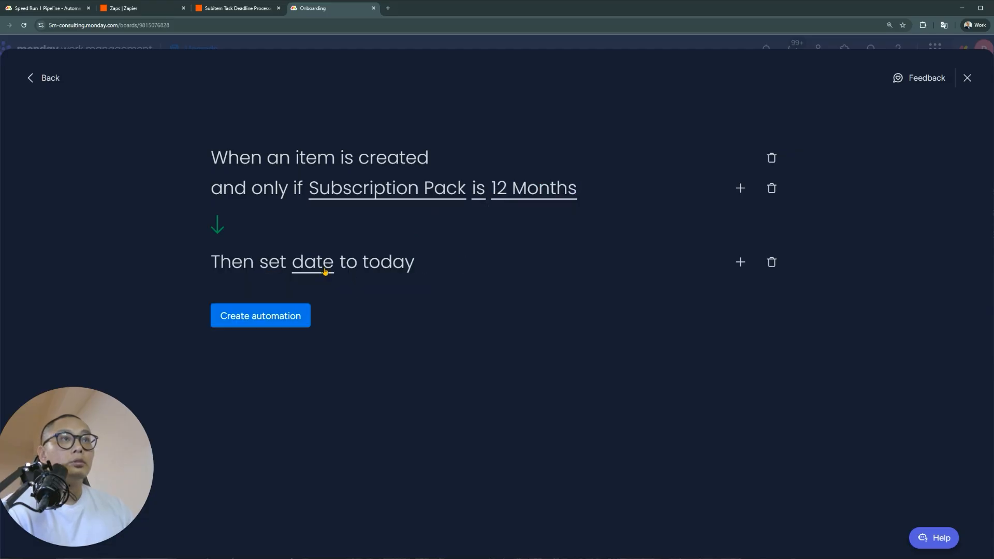
left_click(325, 267)
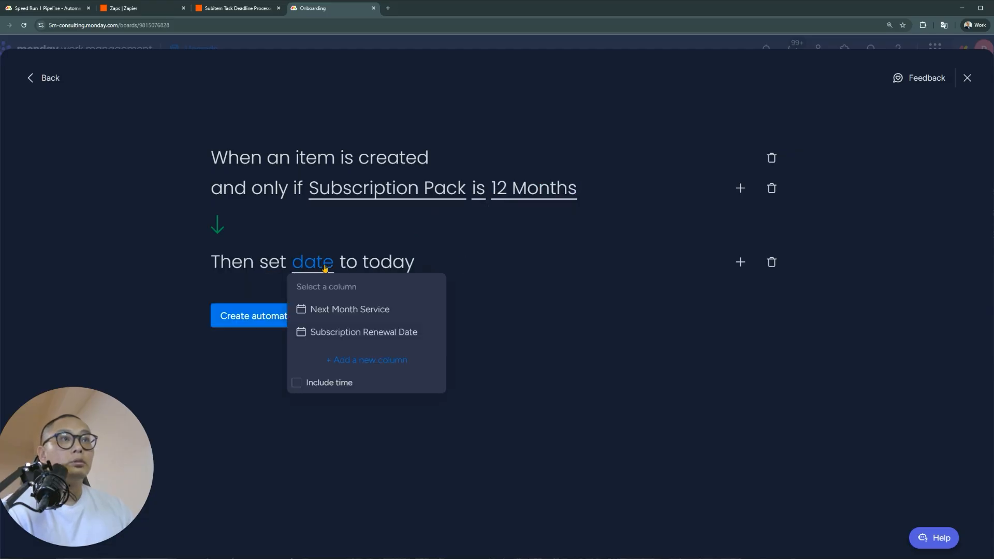
left_click(398, 333)
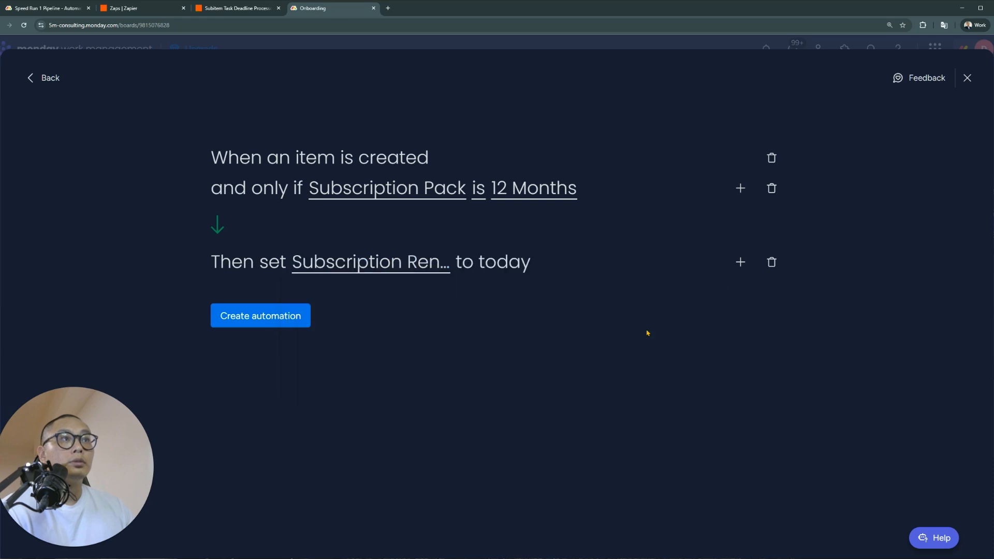
Add a push-date action moving Subscription Renewal Date 12 months, then create the automation
left_click(740, 262)
type("push")
left_click(304, 357)
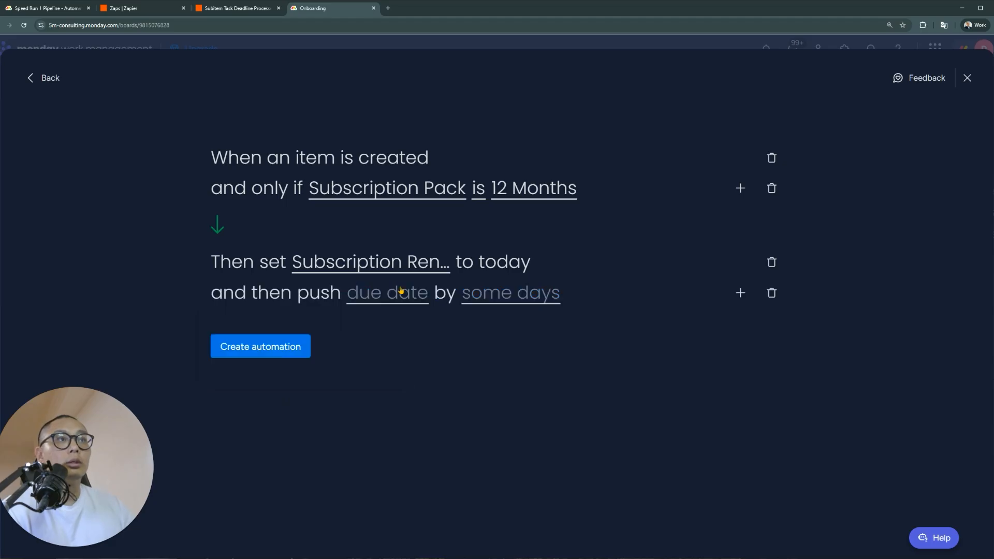
left_click(397, 300)
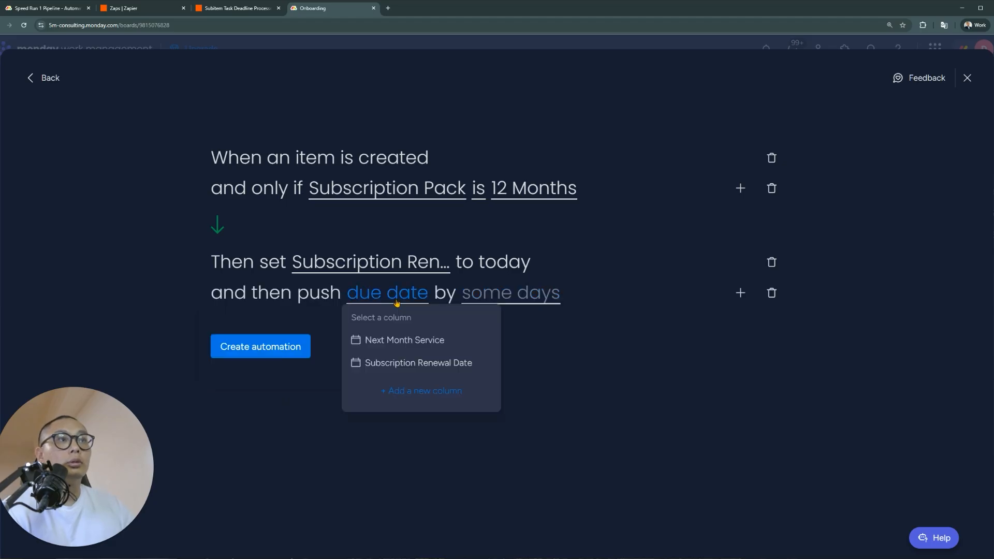
left_click(423, 367)
left_click(595, 302)
left_click(612, 337)
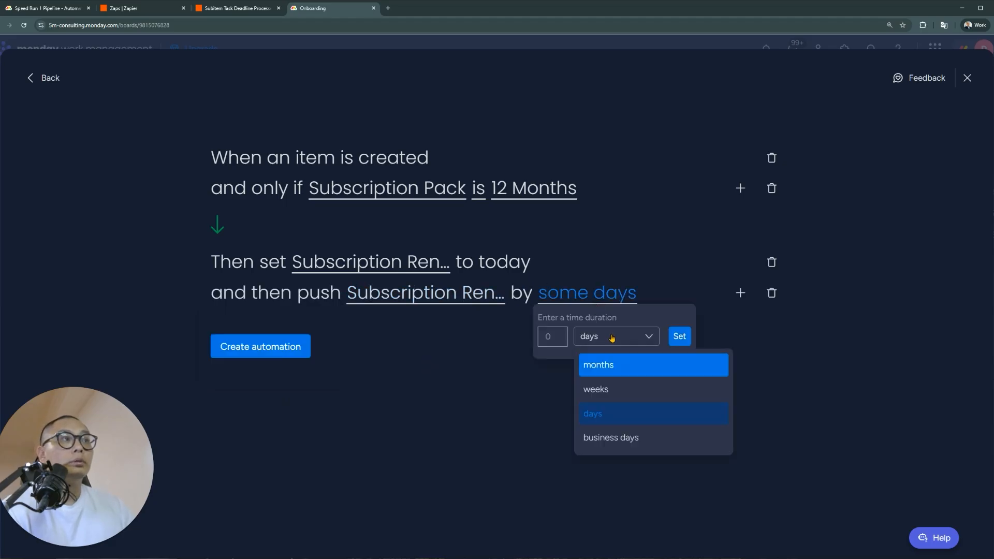
left_click(621, 377)
type("12")
left_click(679, 336)
left_click(256, 354)
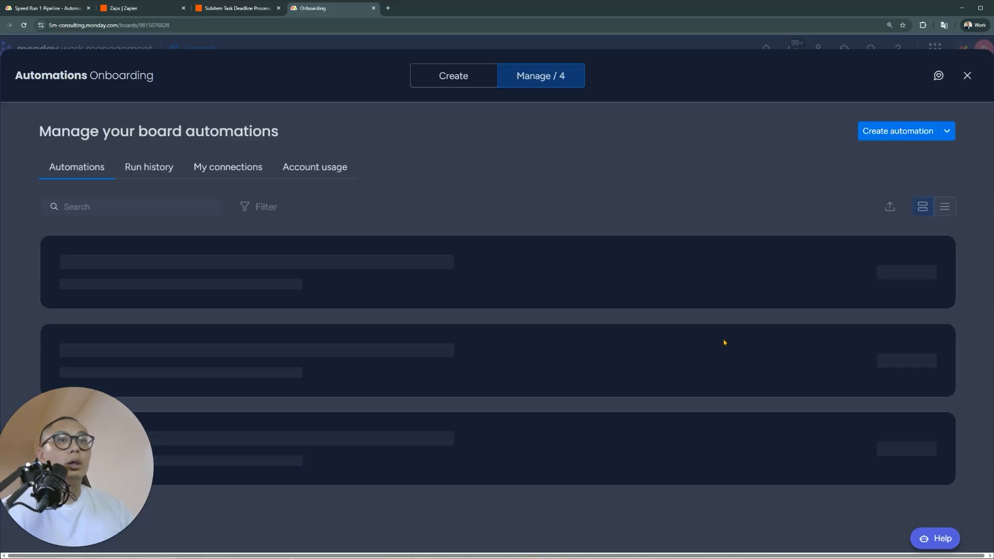
left_click(967, 76)
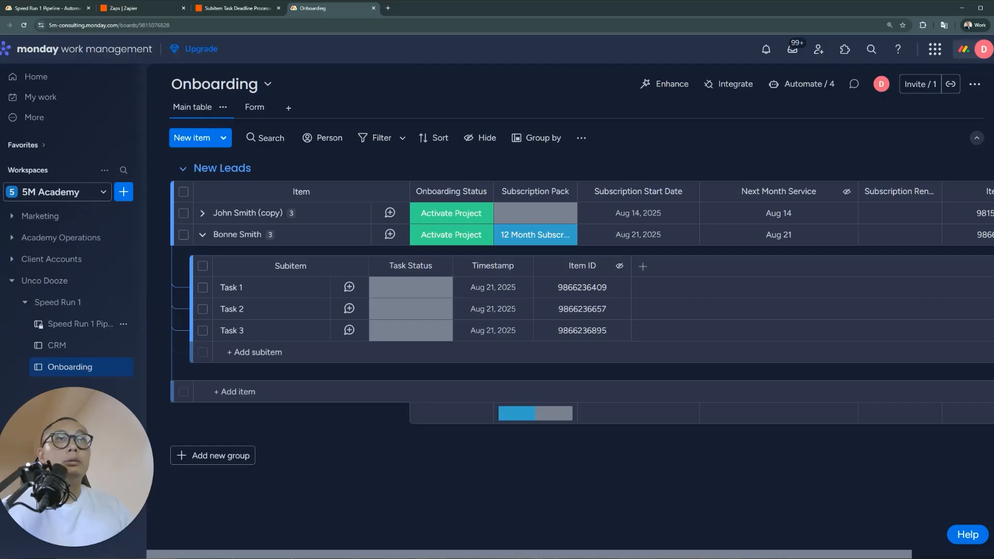
Mark Incoming Lead Processing, Manager Reminders, Automatic Task Creation and Automatic Status Changes Done in Speed Run 1 Pipeline
left_click(26, 7)
left_click(383, 332)
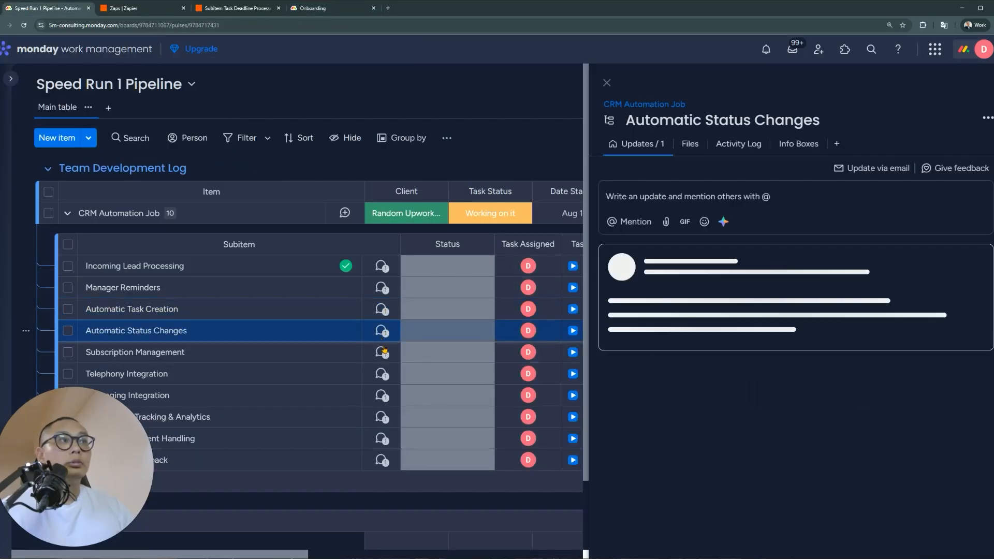
left_click(444, 266)
left_click(425, 303)
left_click(447, 288)
left_click(425, 325)
left_click(448, 309)
left_click(435, 347)
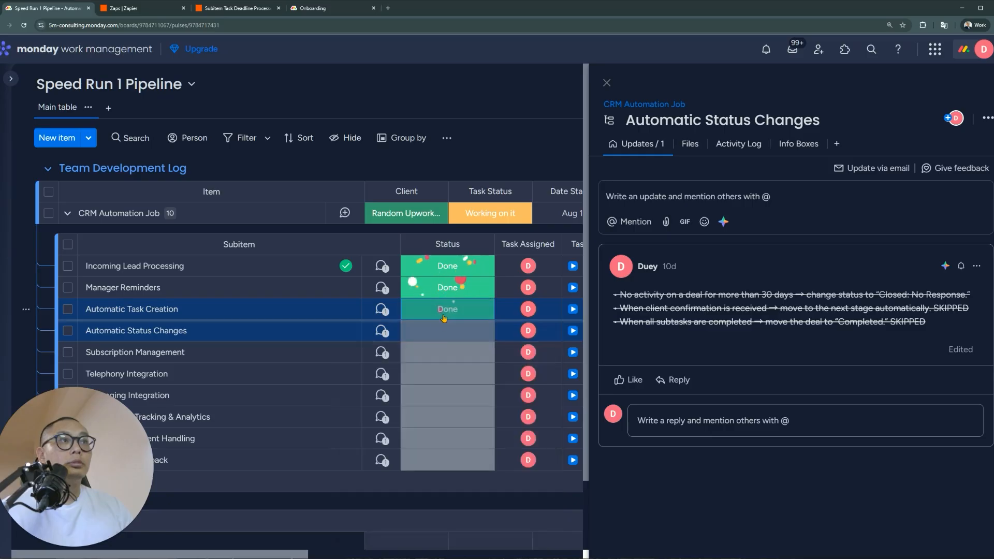
left_click(444, 327)
left_click(414, 129)
left_click(383, 352)
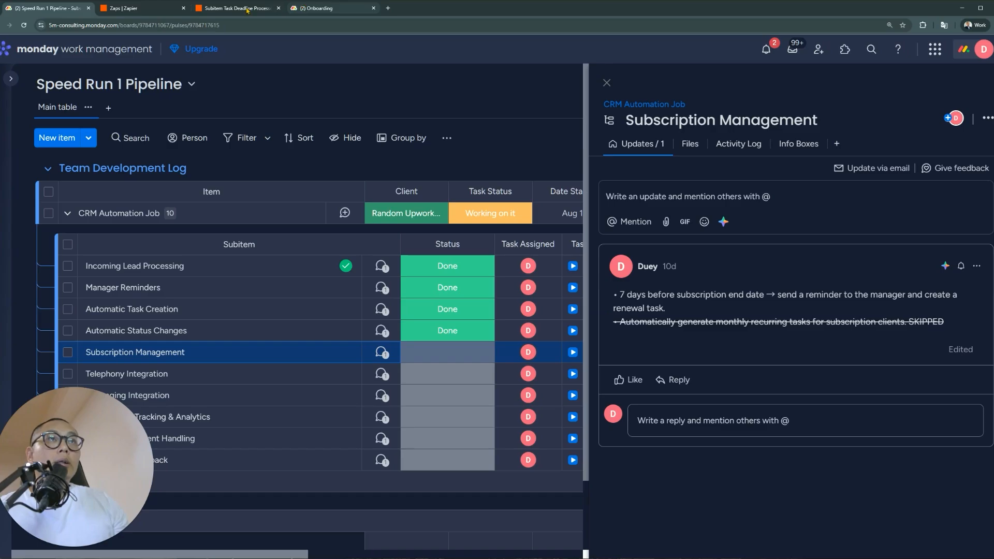
left_click(321, 8)
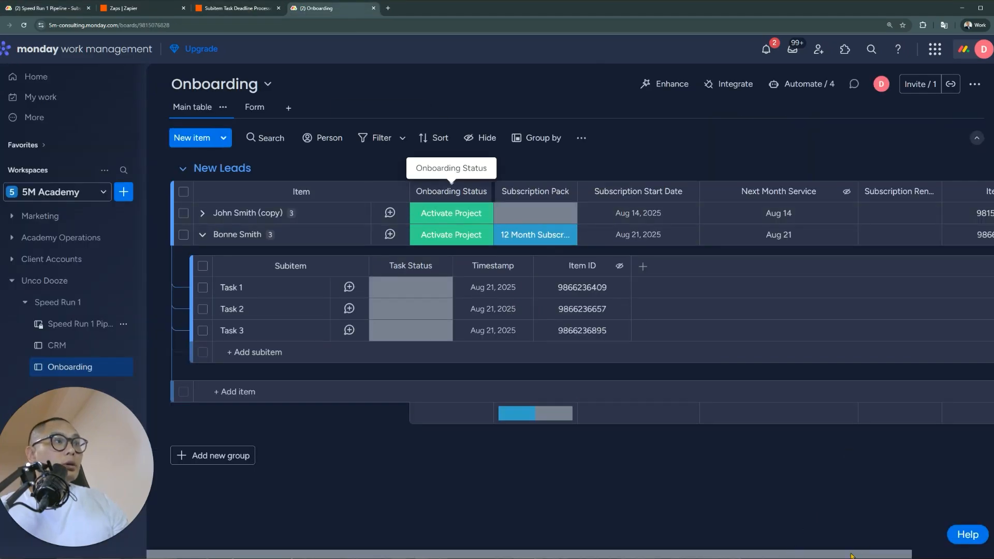
Restrict who can edit the Subscription Renewal Date column
left_click_drag(852, 555, 941, 555)
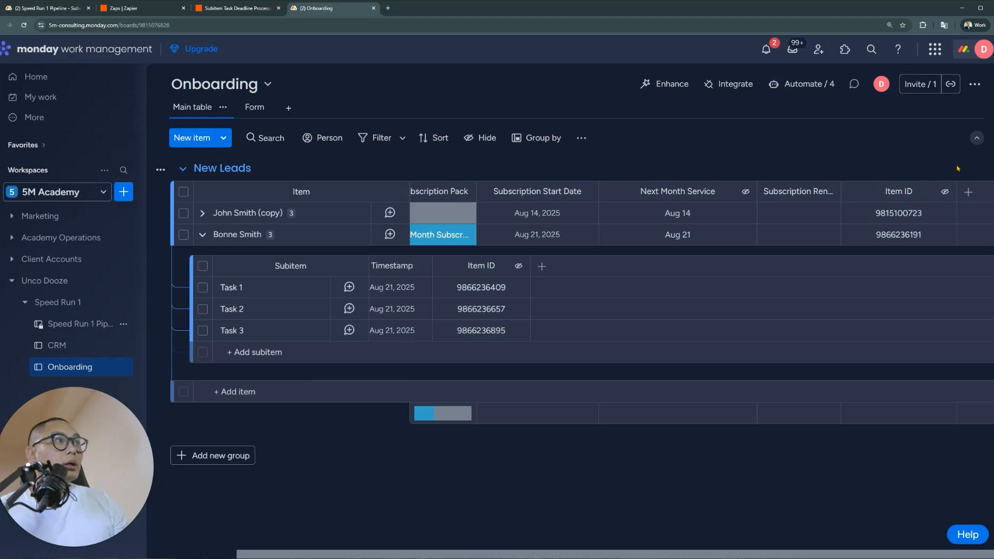
left_click(828, 192)
mouse_move(867, 228)
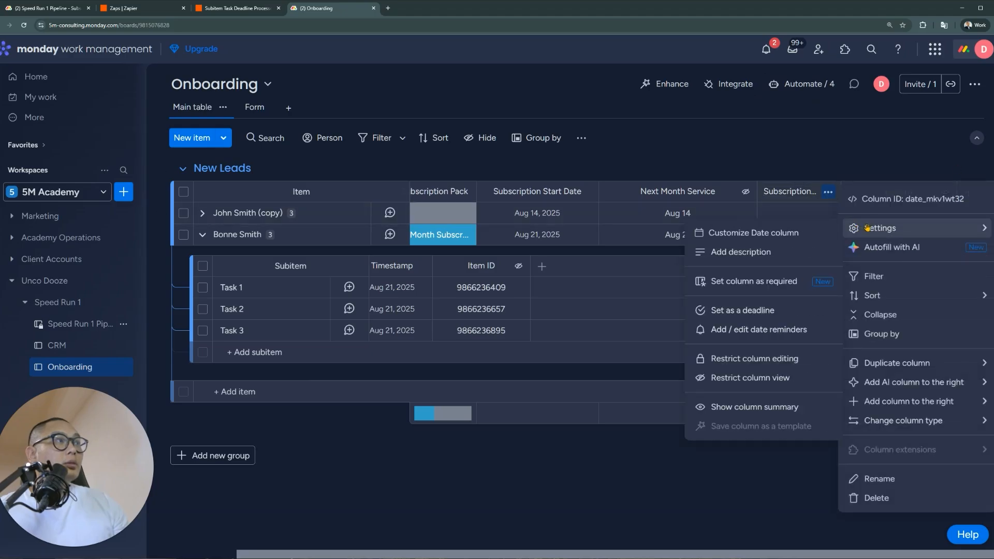
left_click(810, 106)
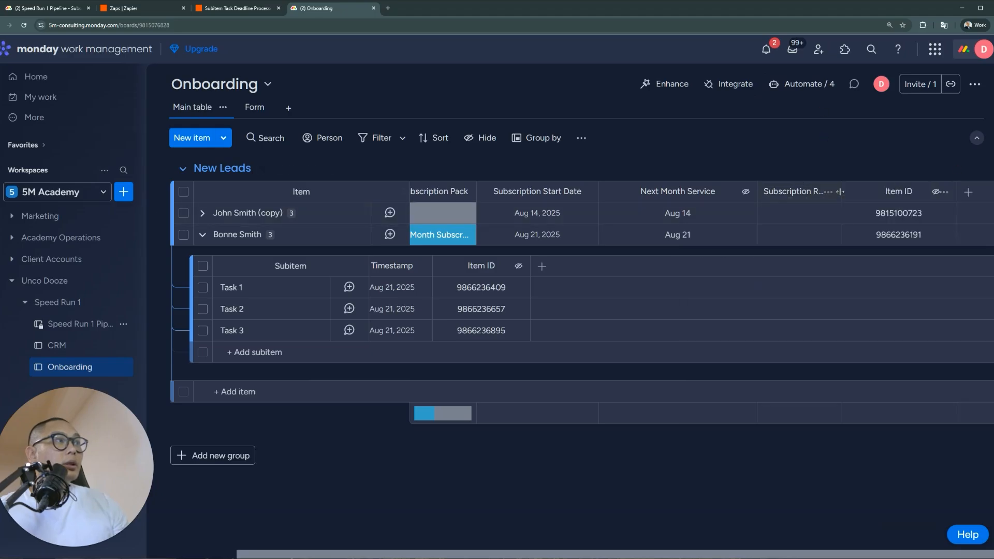
left_click(829, 192)
mouse_move(884, 233)
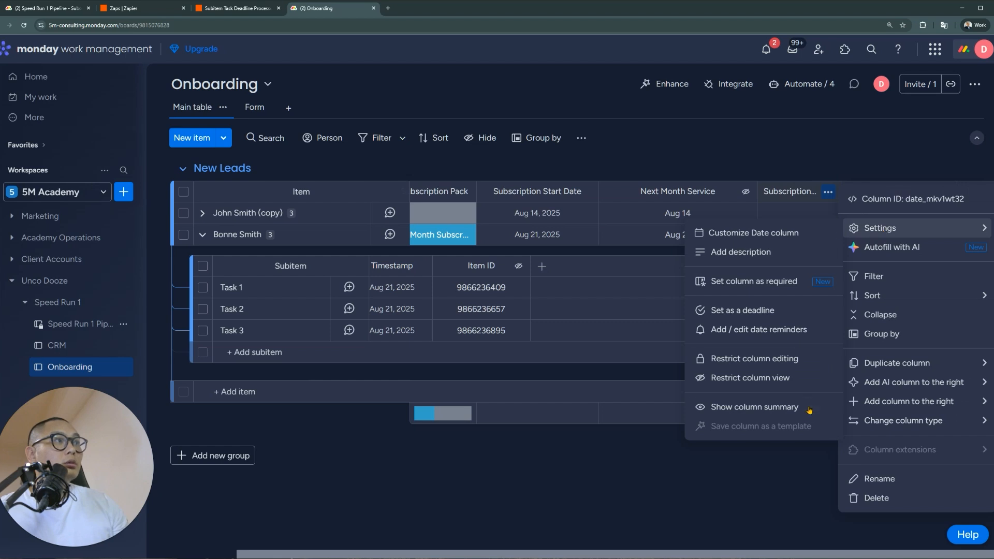
left_click(809, 361)
left_click(879, 152)
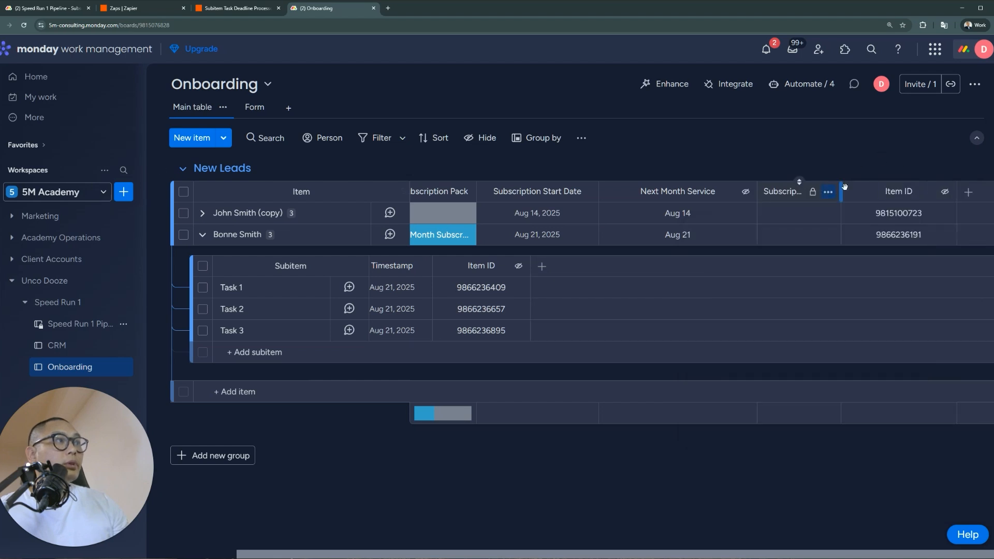
Add a Date column before Item ID and name it 'Renewal Reminder Date'
left_click_drag(841, 189, 861, 191)
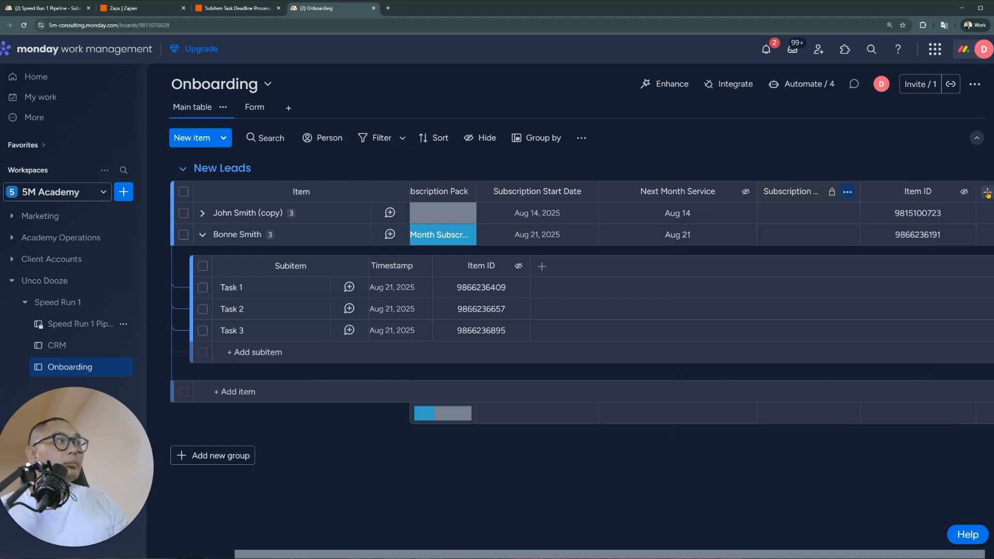
left_click(987, 193)
left_click(934, 282)
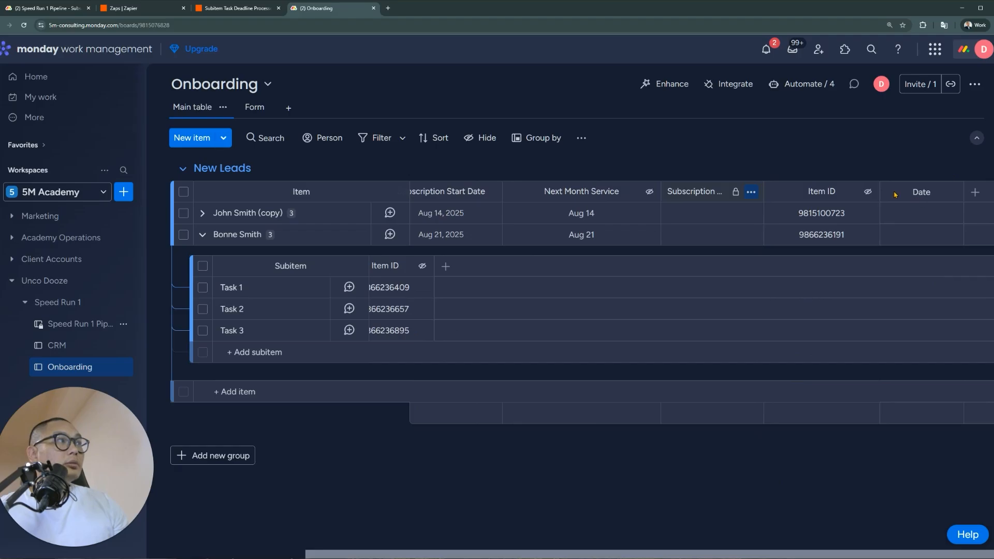
left_click_drag(921, 191, 816, 195)
left_click(822, 196)
key("ctrl+a")
type("Re")
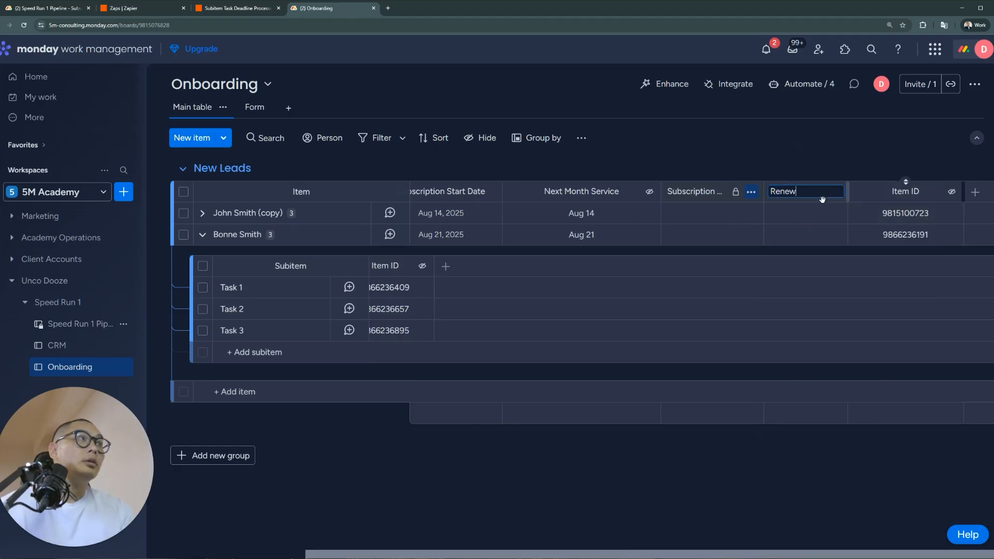
type("newal Reminder Date")
key("Return")
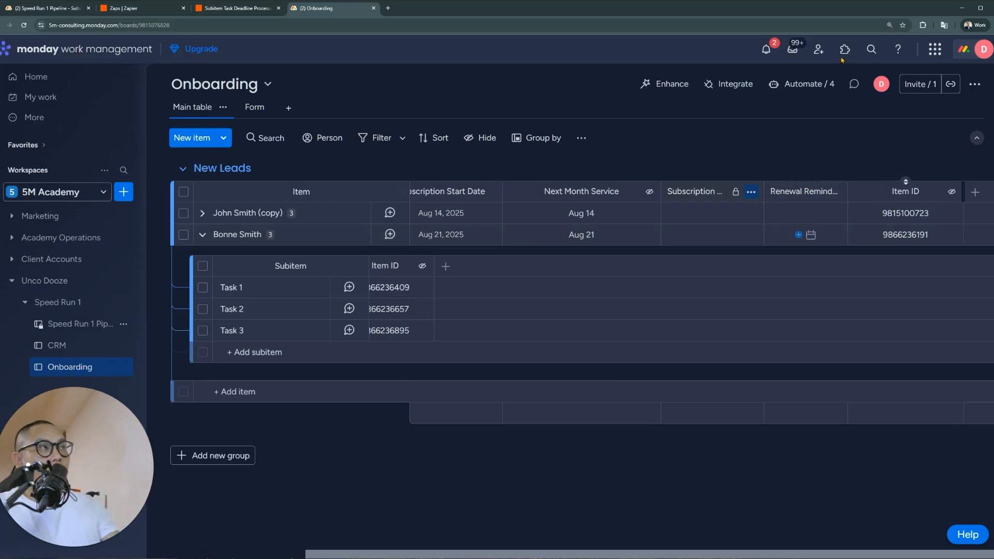
left_click(804, 85)
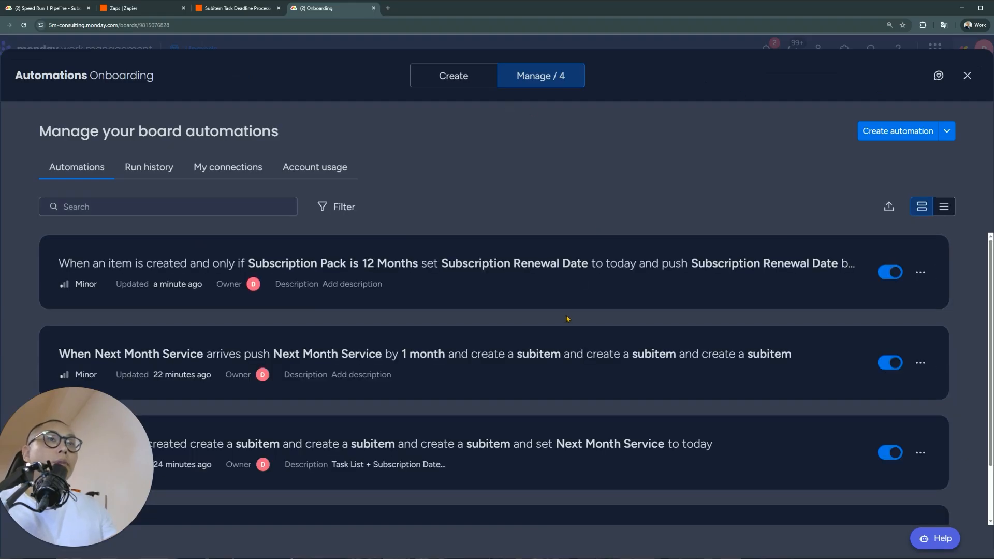
Edit the 12 Months automation, trying a -12 months push before restoring 12 months
left_click(590, 286)
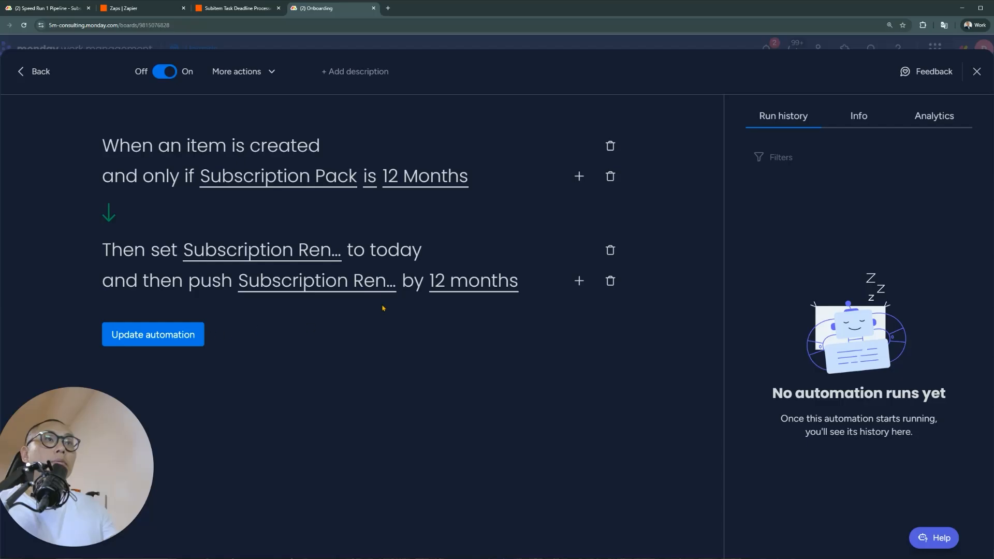
left_click(388, 282)
left_click(457, 286)
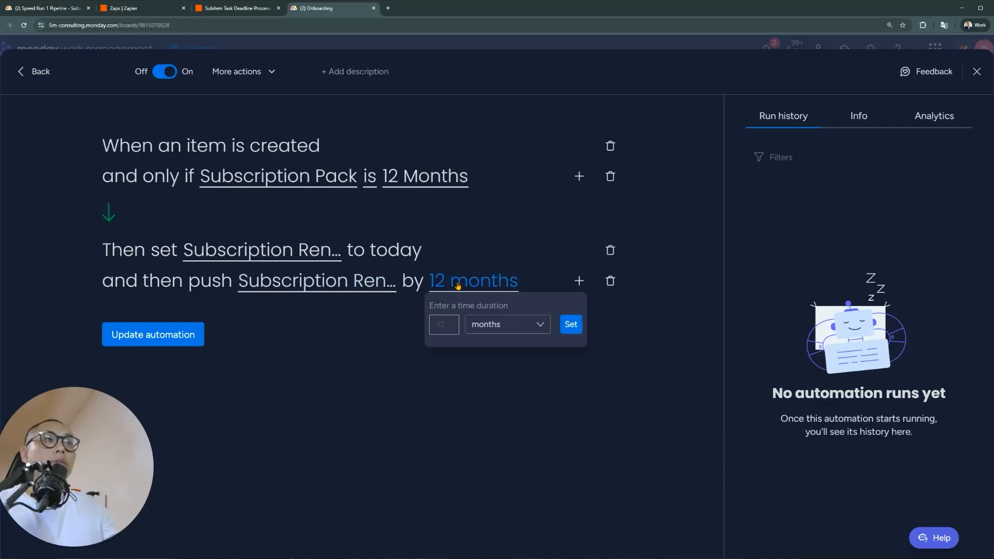
left_click(449, 327)
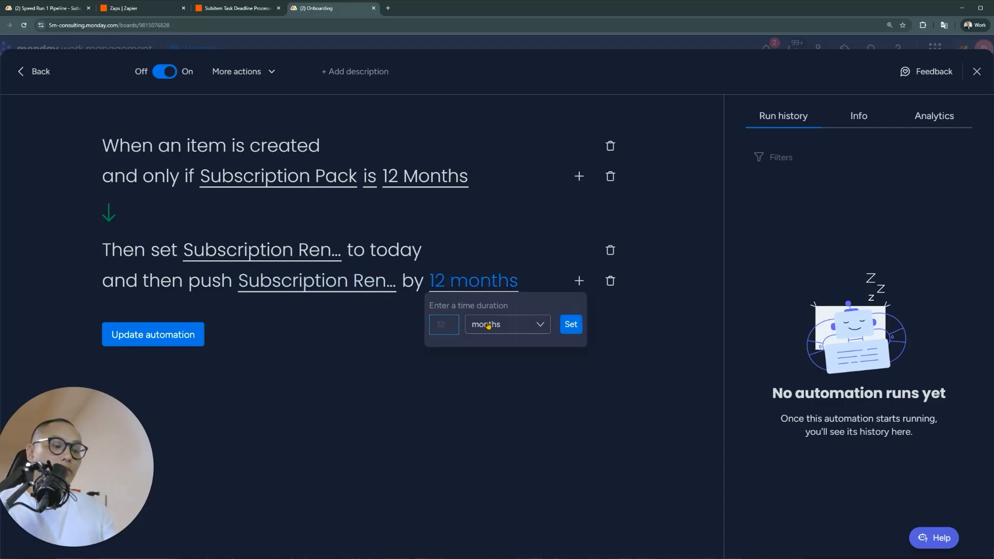
type("-")
left_click(572, 324)
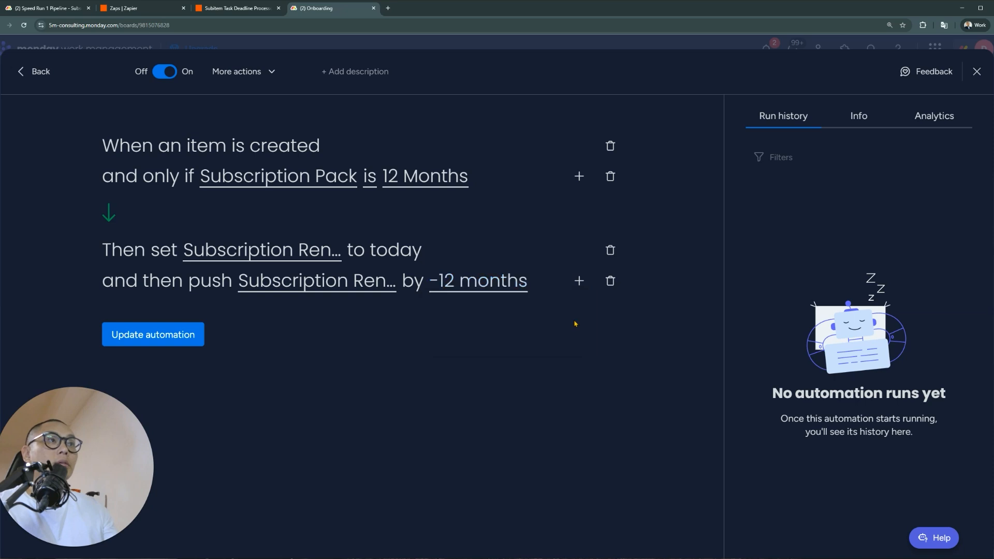
left_click(475, 283)
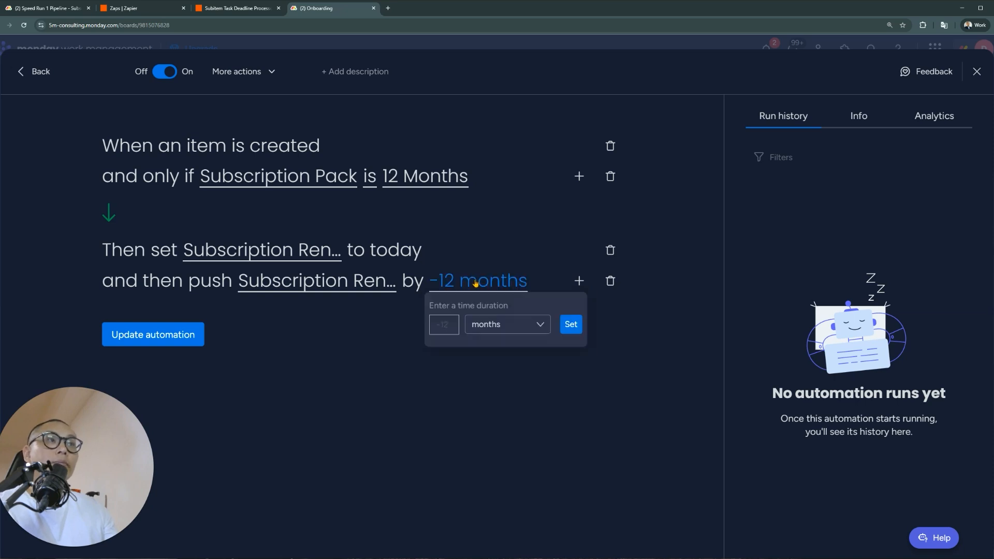
left_click(447, 325)
key("BackSpace")
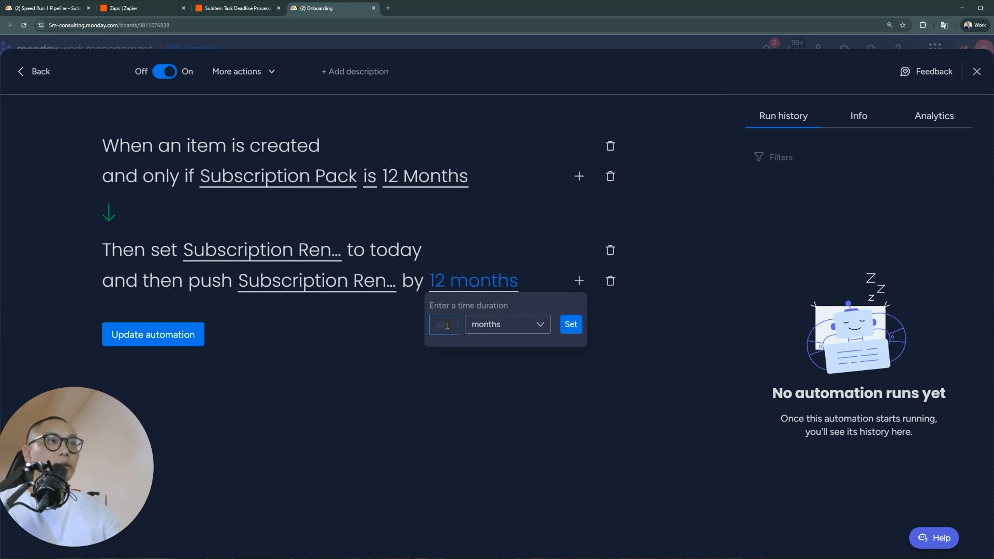
left_click(571, 324)
Add a third action setting Renewal Reminder Date to today
left_click(579, 281)
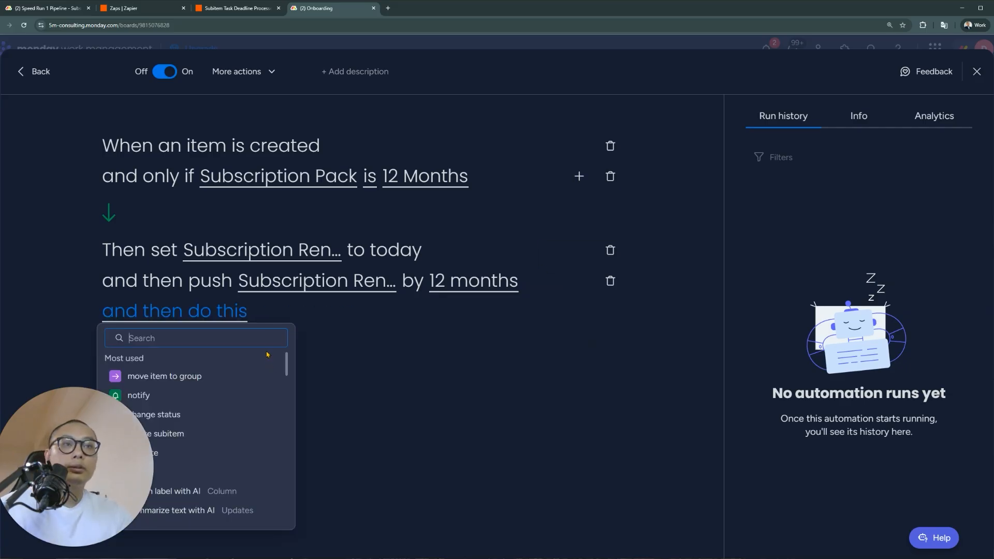
type("renew")
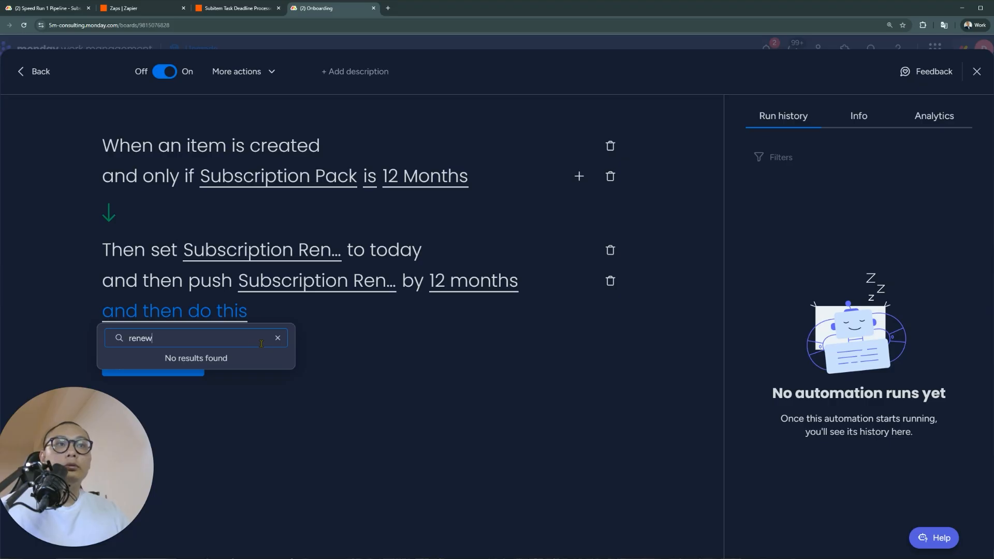
key("ctrl+a")
type("date")
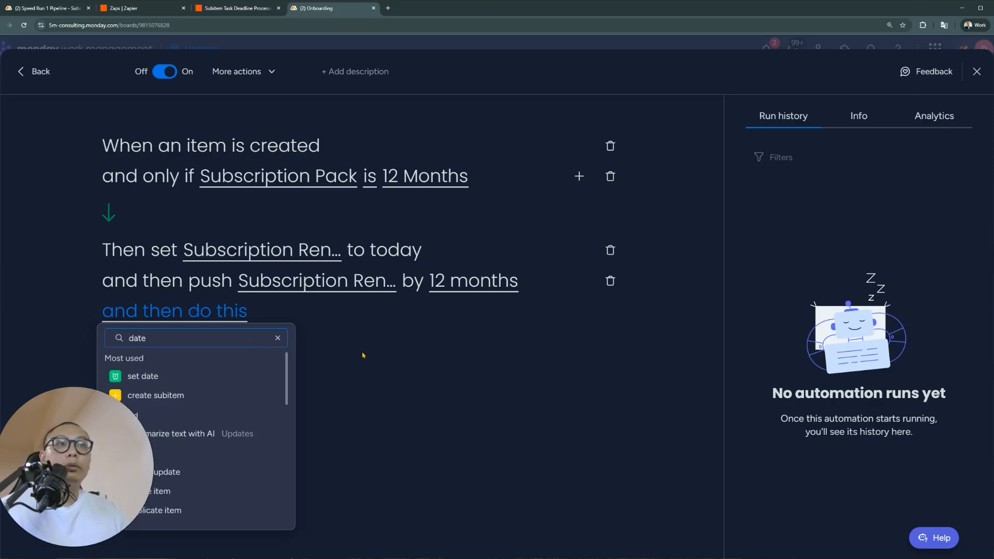
left_click(195, 381)
left_click(225, 322)
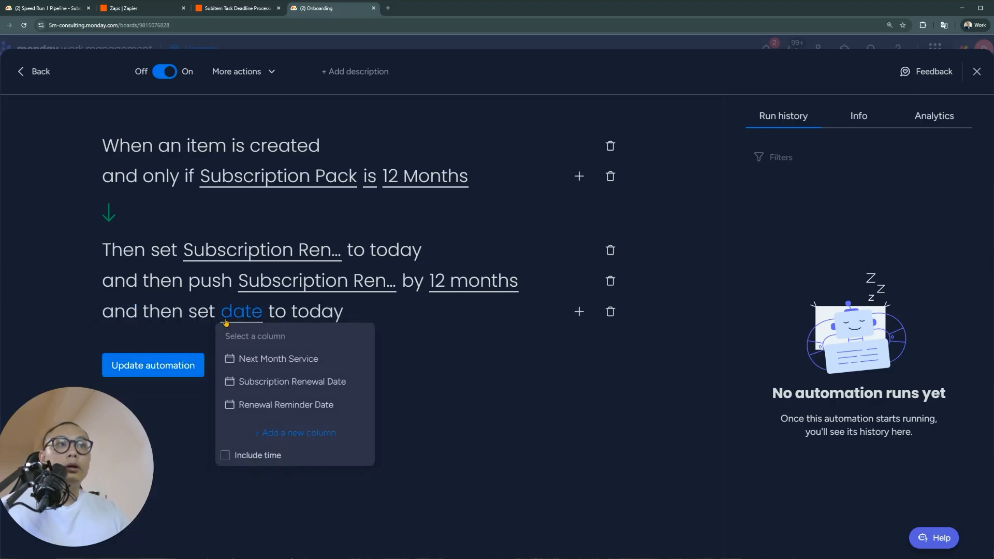
left_click(327, 406)
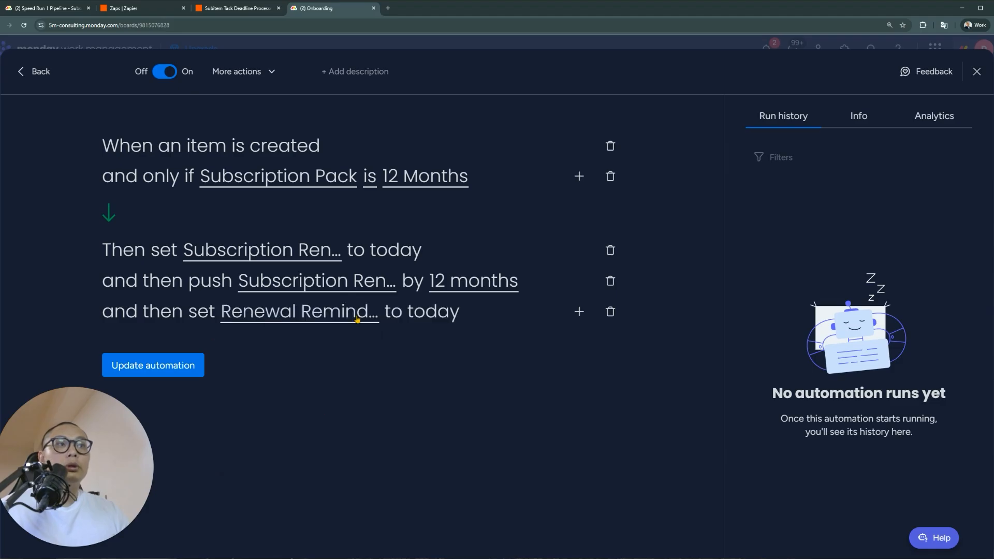
Add a push-date action moving Renewal Reminder Date forward 12 months
left_click(580, 311)
type("push")
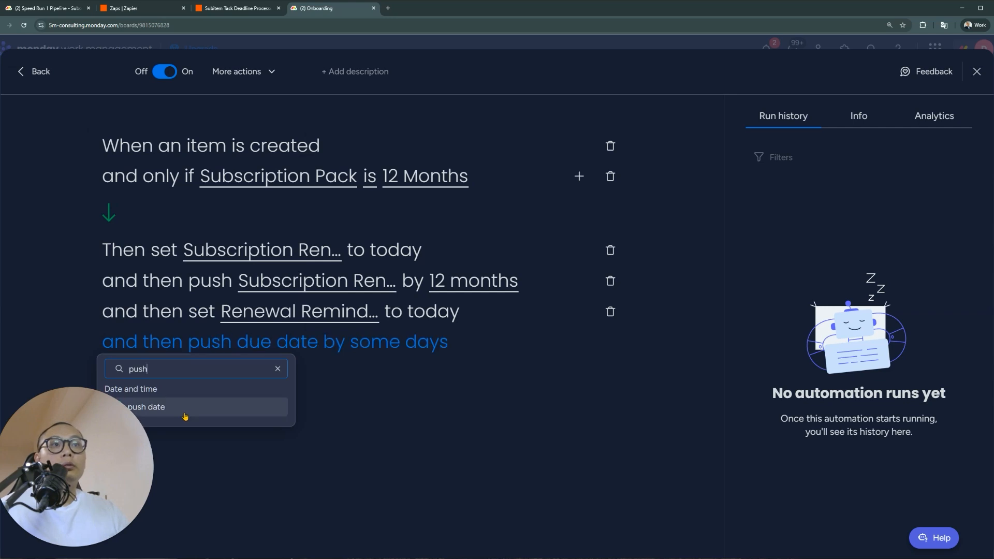
left_click(185, 416)
left_click(290, 354)
left_click(279, 435)
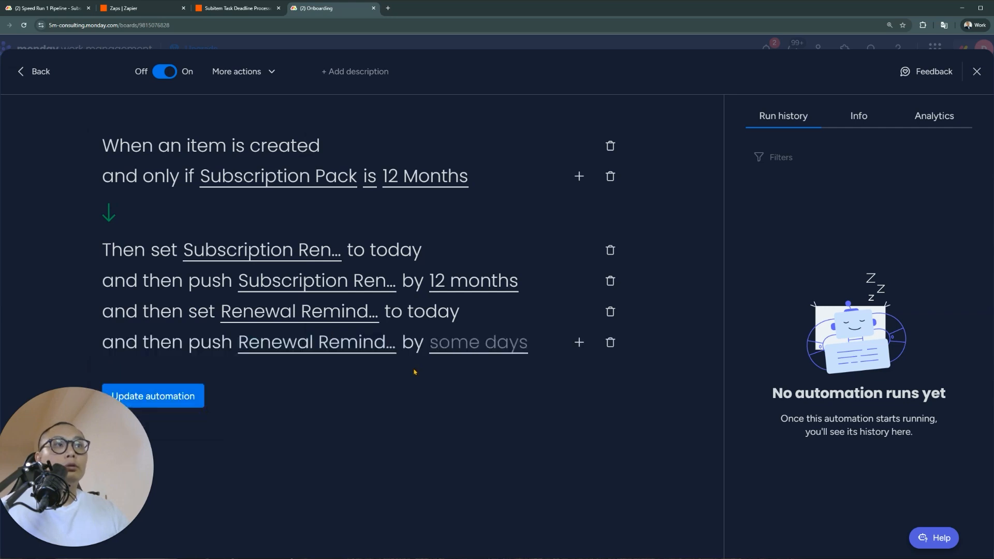
left_click(485, 349)
type("12")
left_click(500, 392)
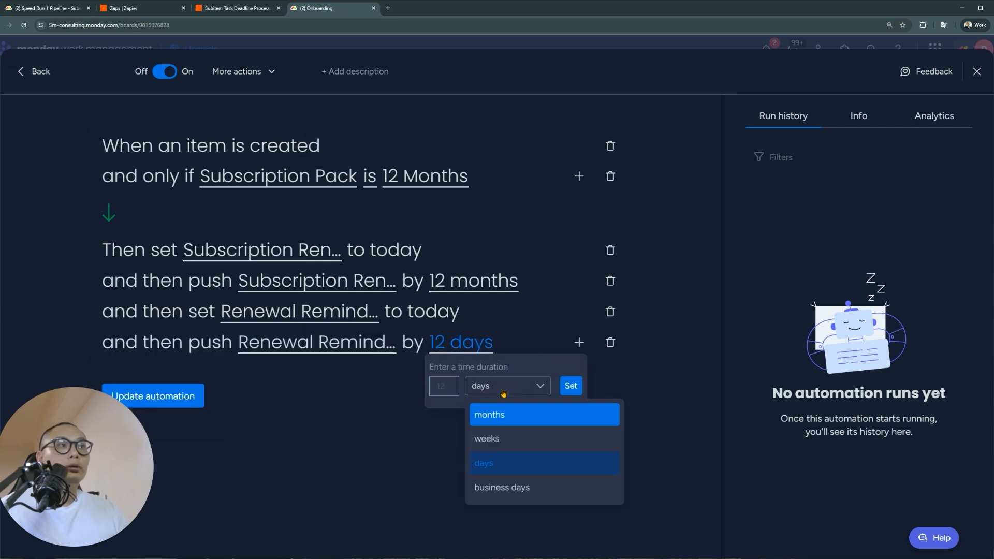
left_click(489, 415)
left_click(571, 386)
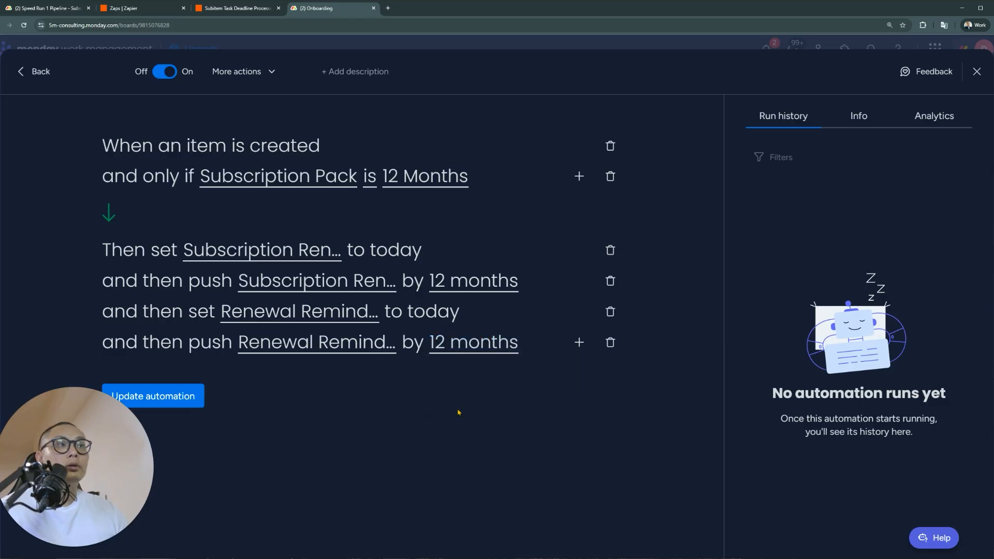
Add another push of Renewal Reminder Date by -7 days and update the automation
left_click(578, 343)
type("push")
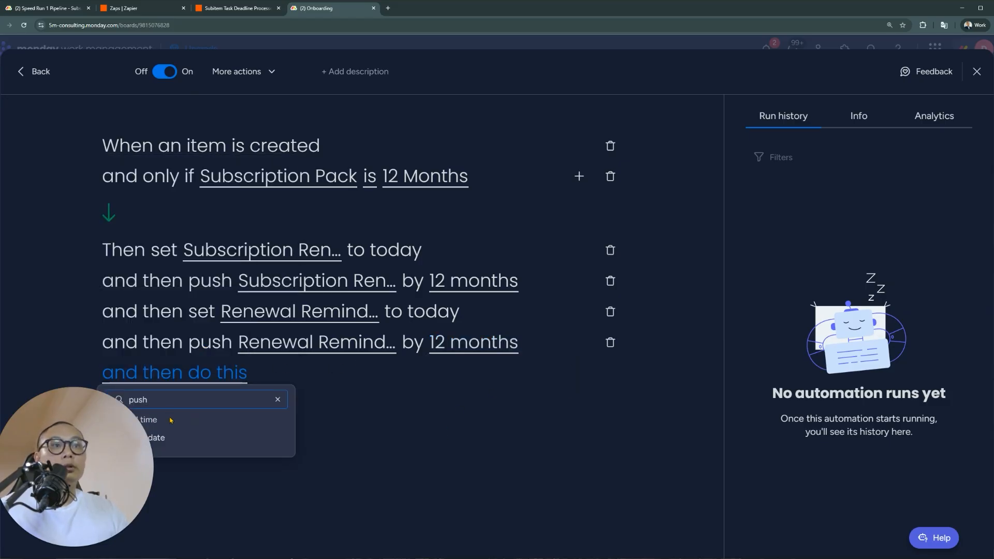
left_click(163, 437)
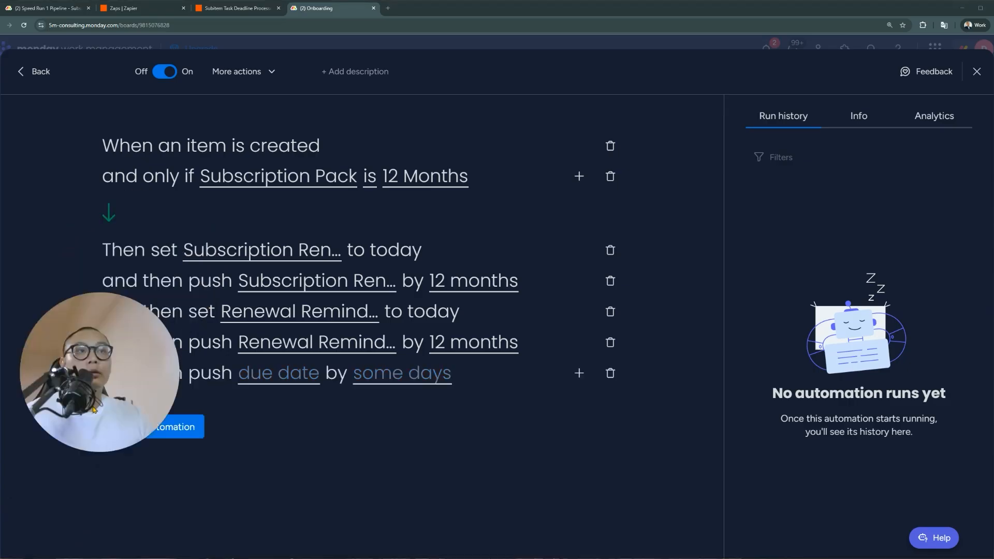
left_click(294, 380)
left_click(319, 468)
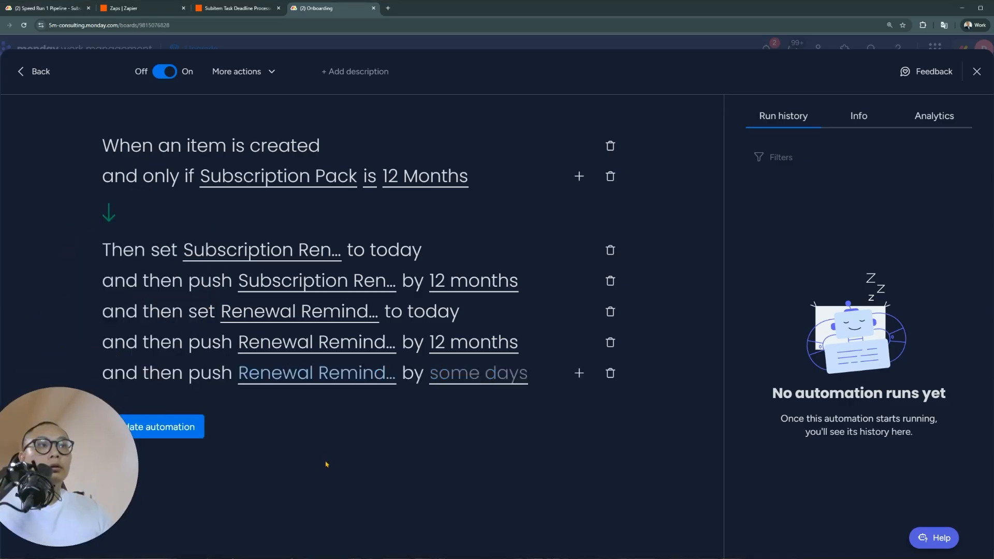
left_click(463, 375)
left_click(451, 418)
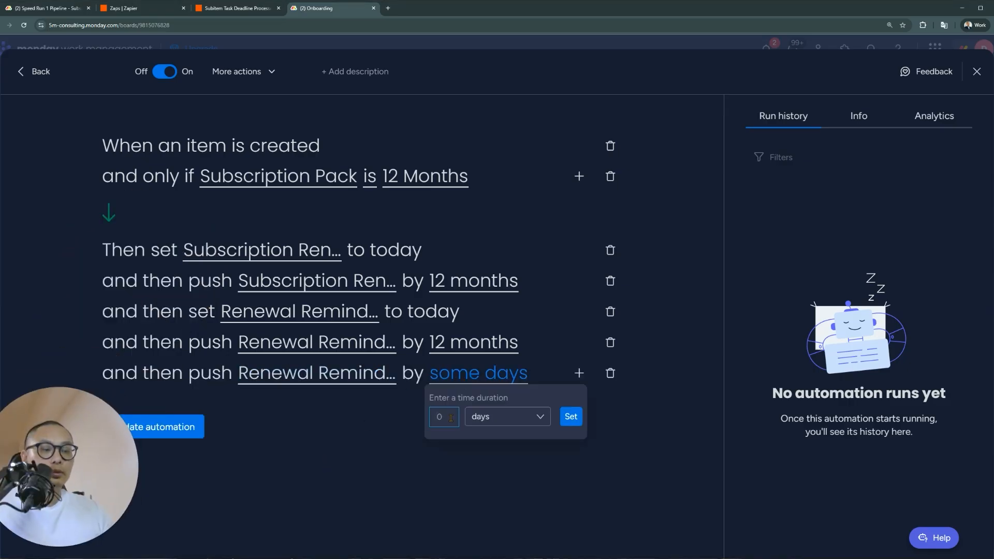
type("-7")
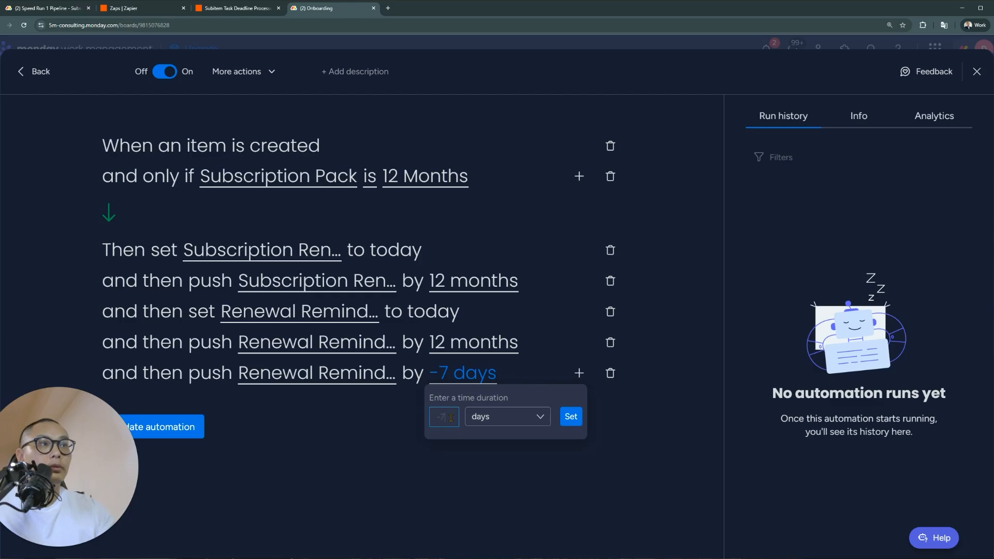
left_click(570, 416)
left_click(197, 427)
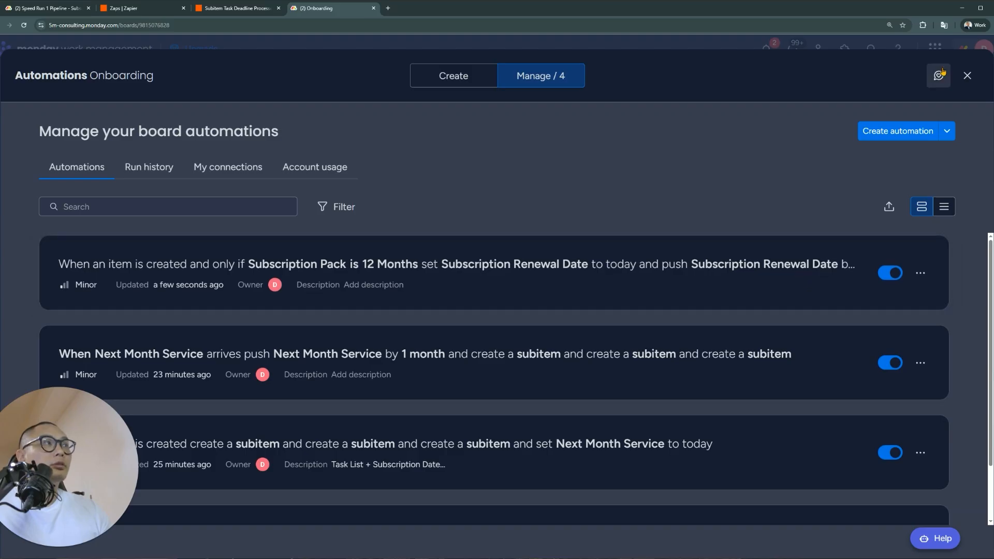
Delete the second lead's item from the Onboarding board
left_click(968, 76)
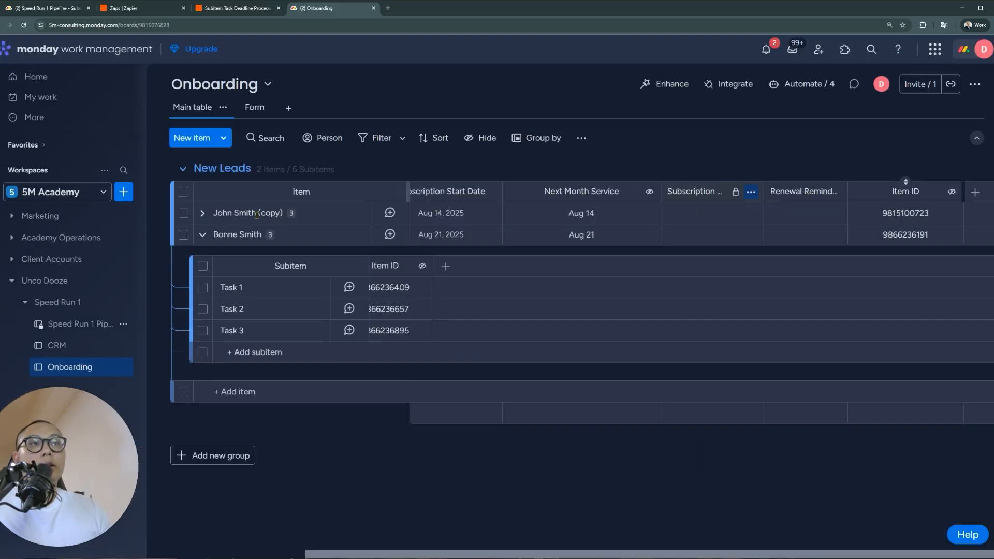
left_click(183, 234)
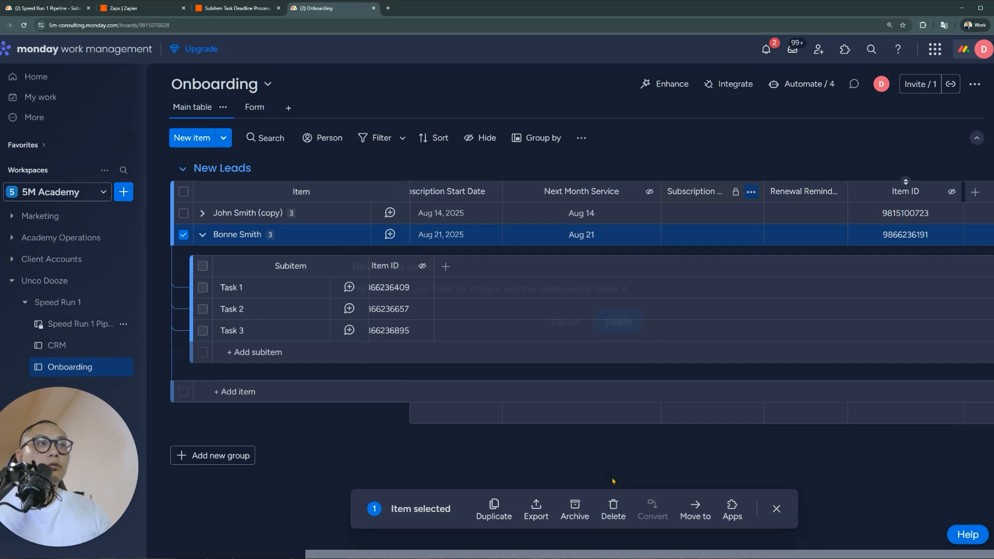
left_click(613, 506)
left_click(619, 323)
Move the CRM lead to New Leads, setting Lead Phase to Awaiting Client Response, then Closed Won
left_click(55, 346)
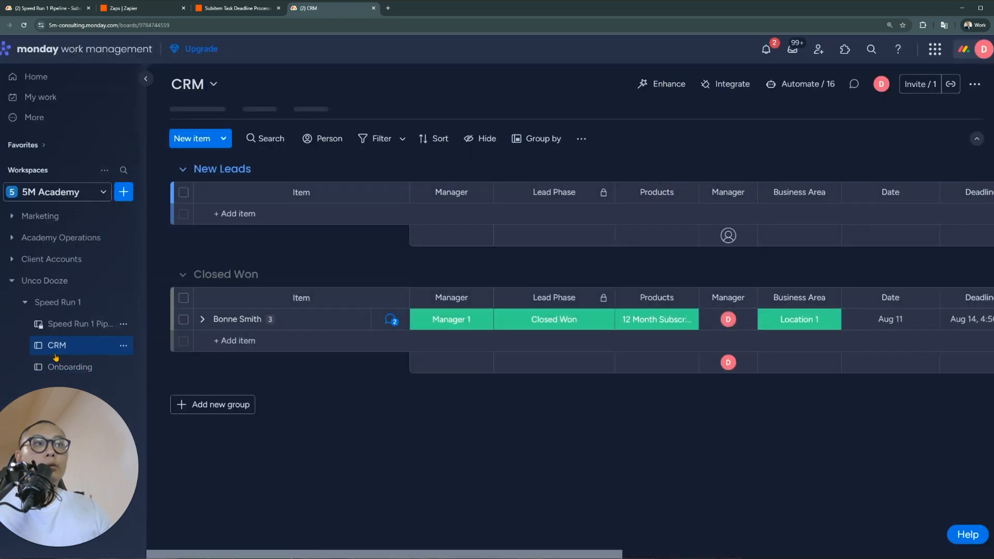
left_click(184, 319)
left_click_drag(346, 319, 300, 215)
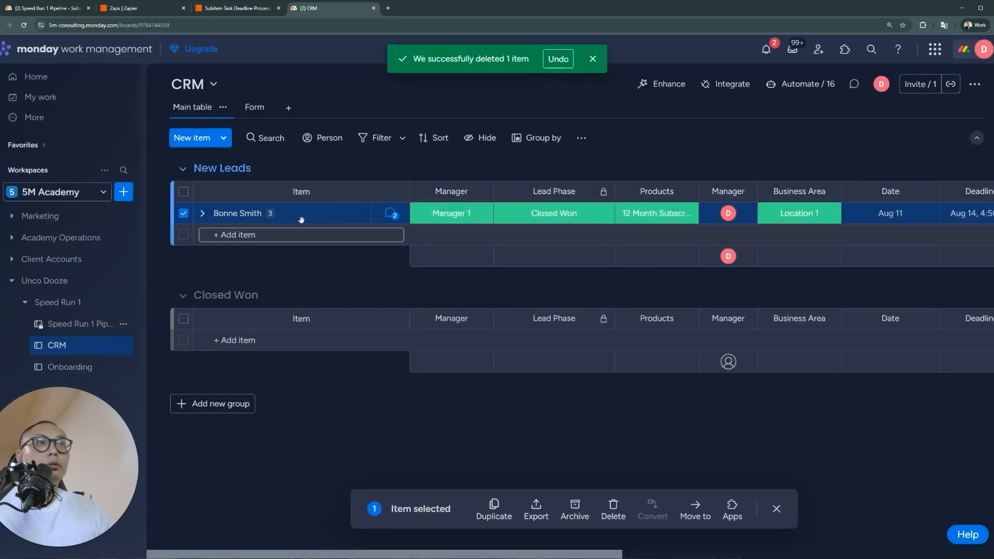
left_click(556, 217)
left_click(560, 252)
left_click(556, 215)
left_click(554, 274)
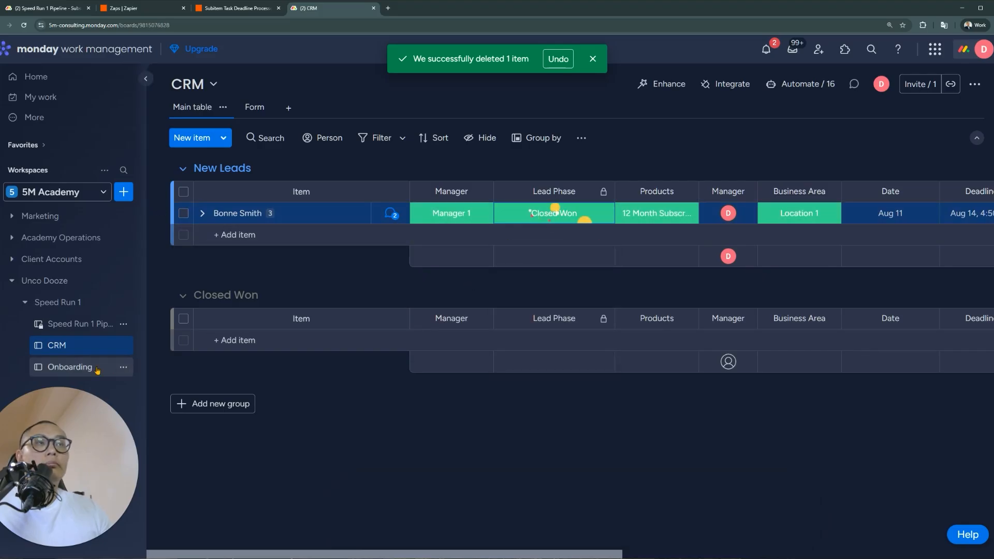
left_click(96, 368)
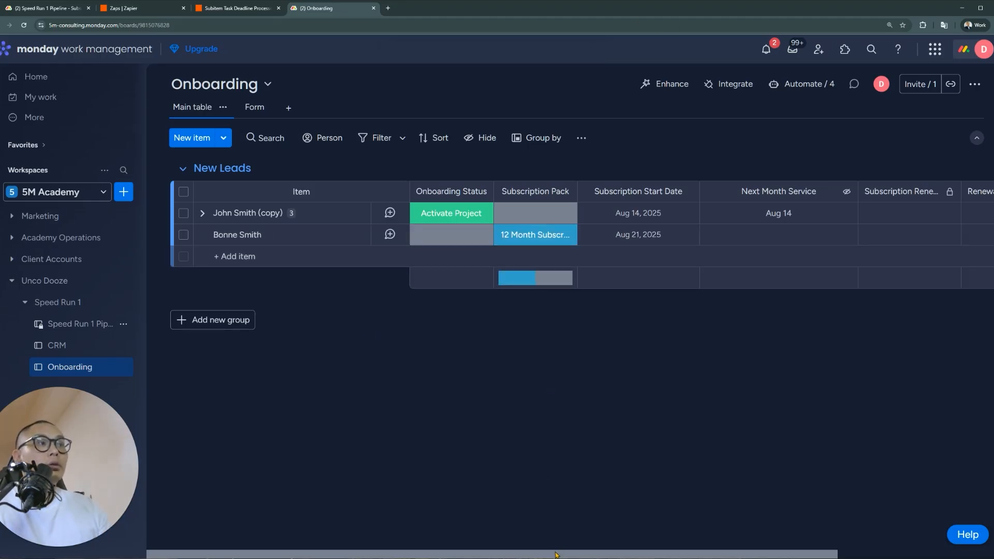
Hide the Subscription Pack column summary
left_click(564, 192)
mouse_move(629, 233)
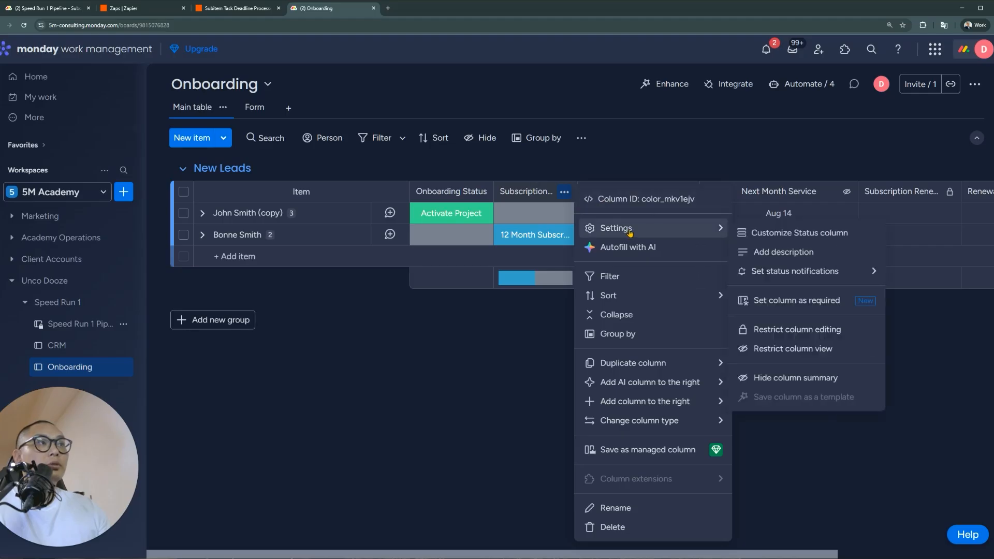
left_click(798, 378)
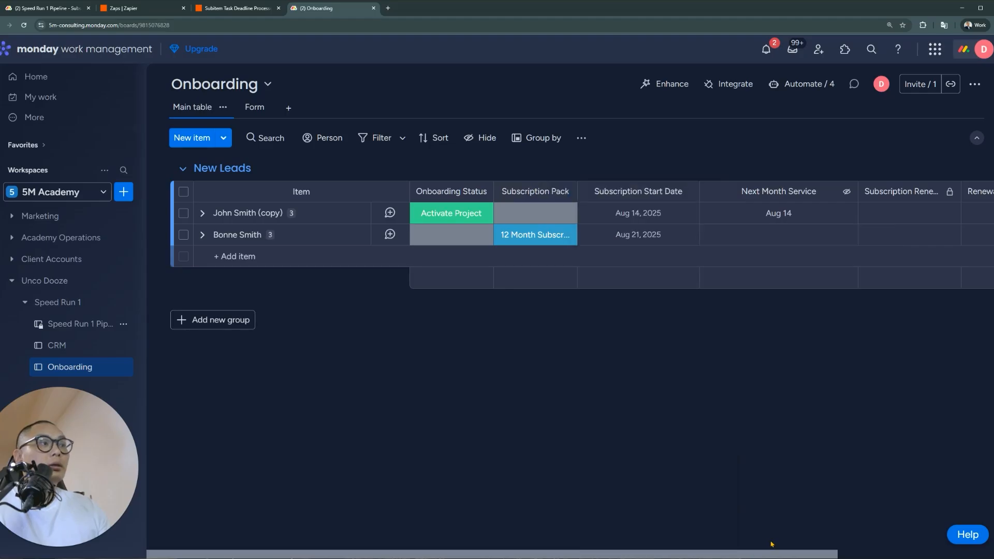
left_click_drag(812, 553, 977, 551)
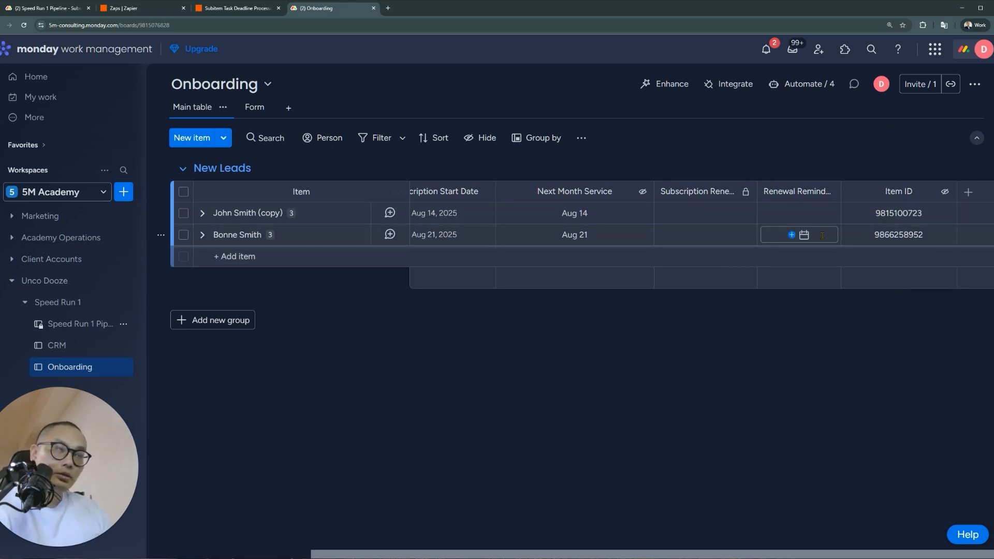
Reload the Onboarding board twice and bring up its Automate / 4 list
left_click(26, 29)
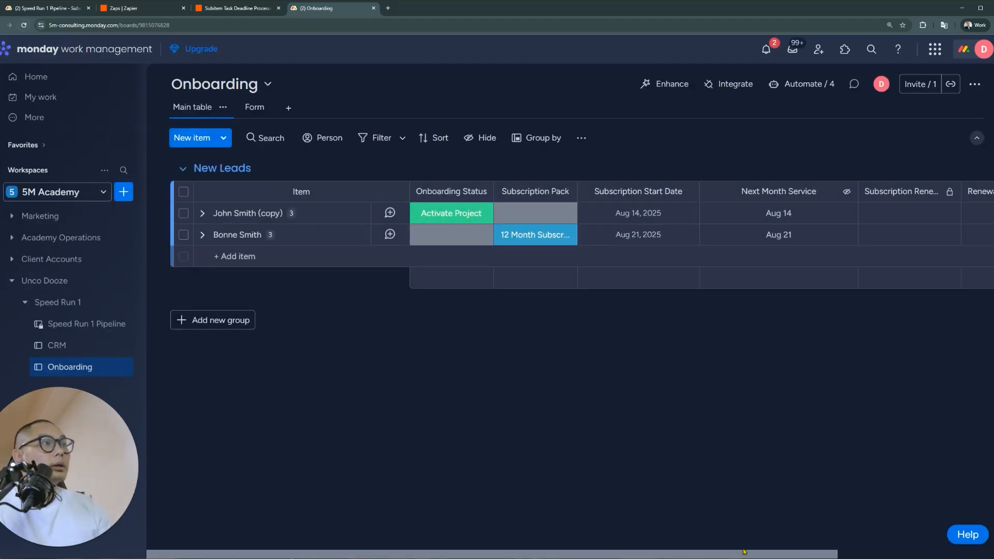
left_click_drag(744, 551, 942, 549)
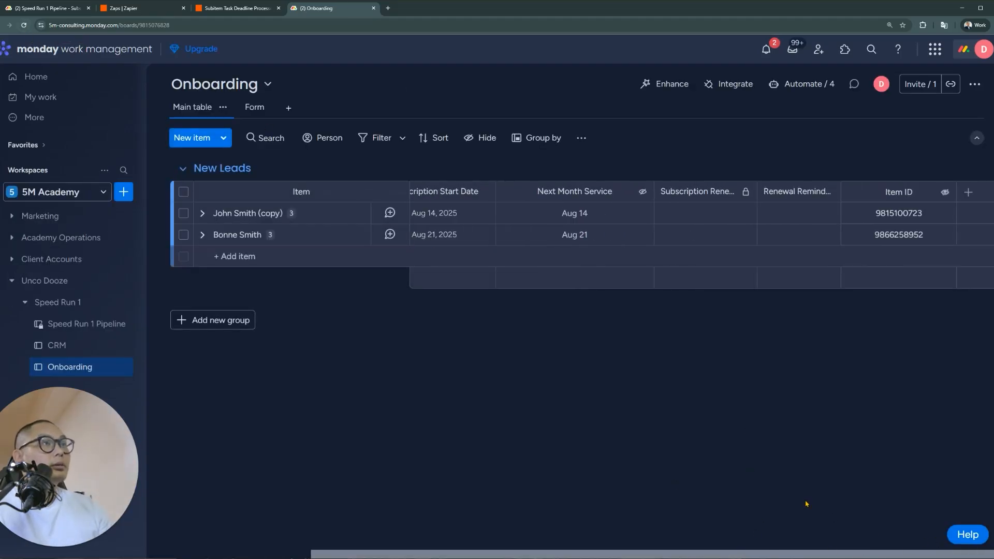
left_click_drag(788, 556, 505, 557)
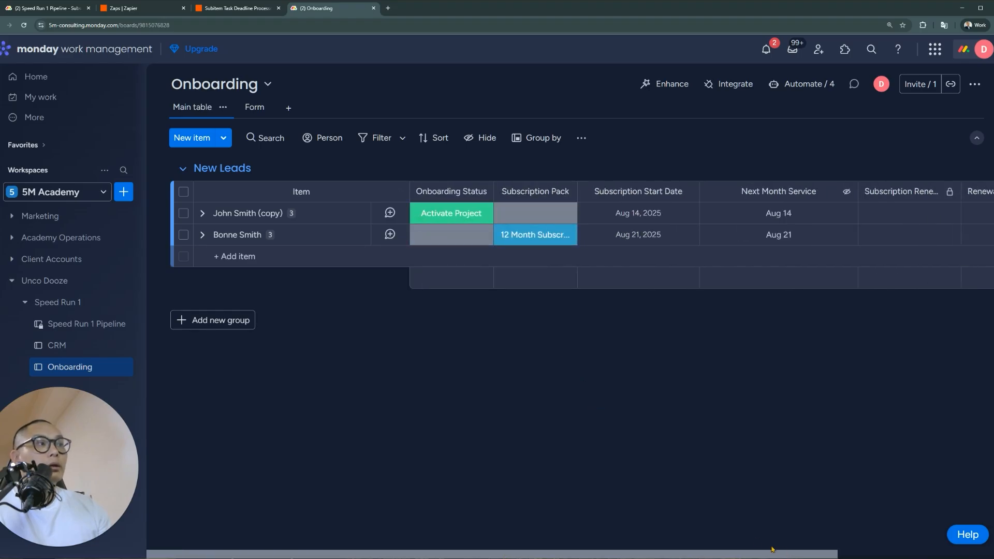
left_click_drag(748, 557, 975, 529)
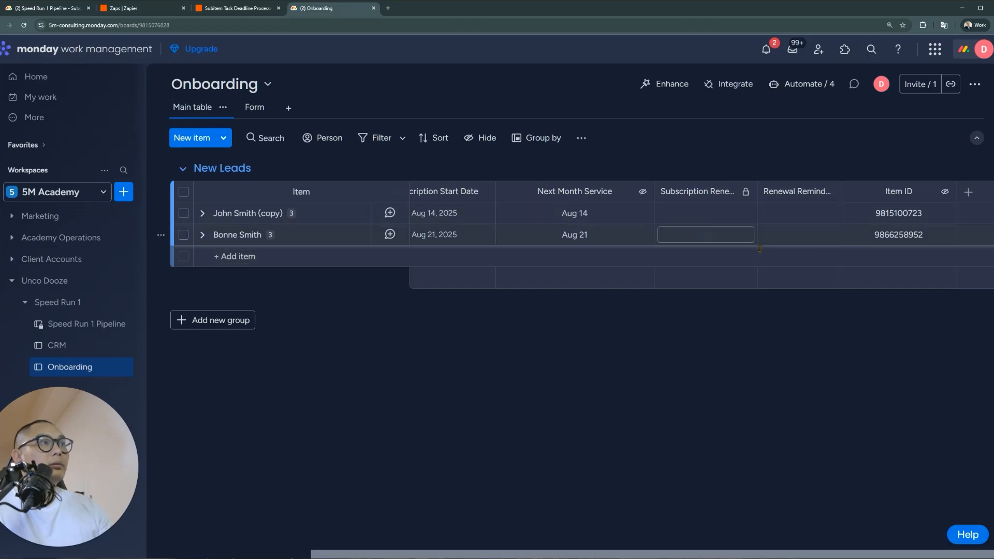
left_click(23, 25)
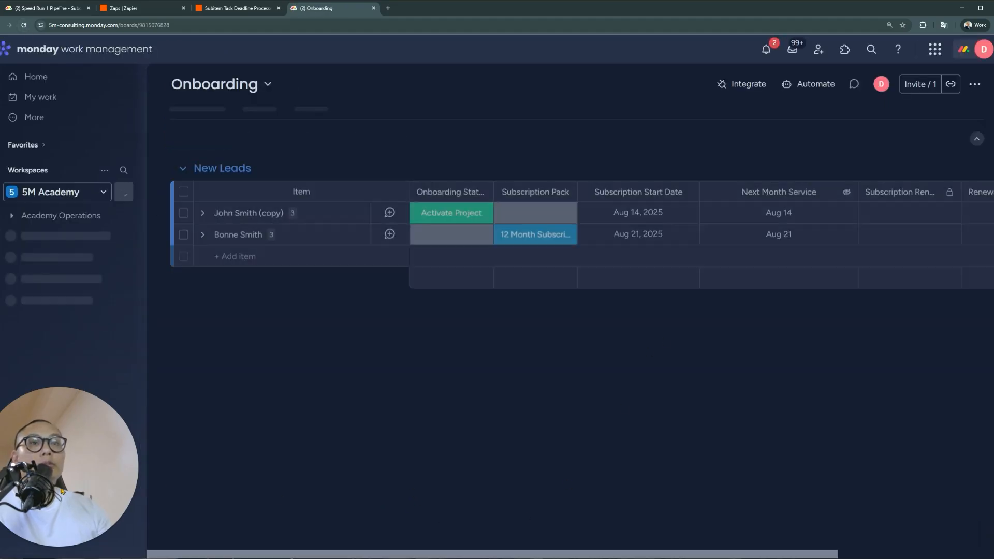
left_click_drag(675, 556, 829, 556)
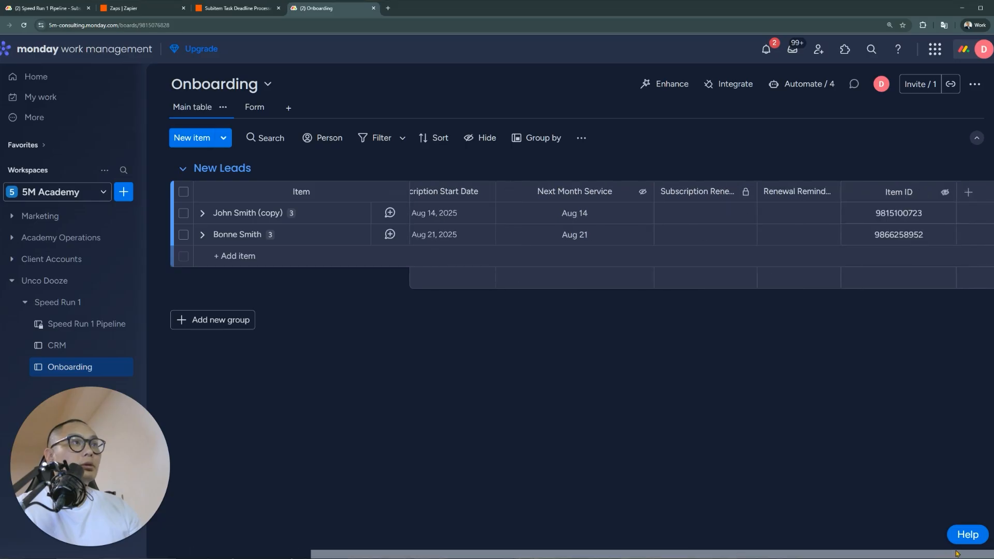
left_click(797, 86)
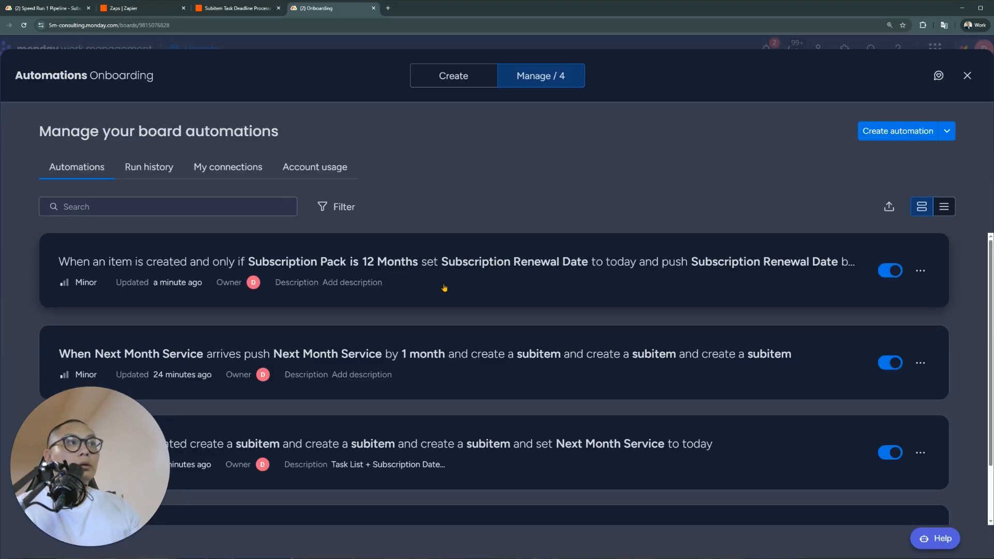
Inspect the 12 Months automation's analytics, creator info and empty run history, then close automations
left_click(599, 288)
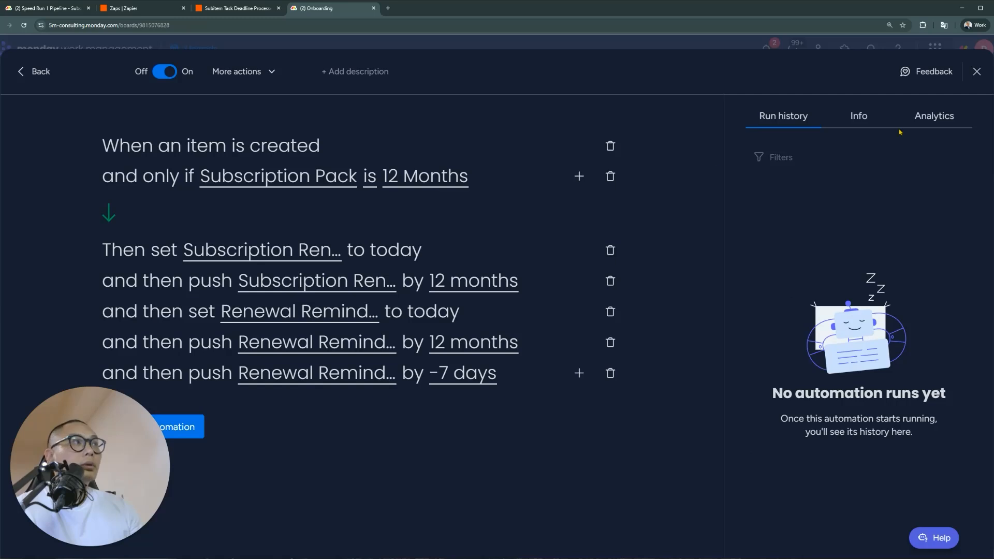
left_click(930, 116)
left_click(872, 122)
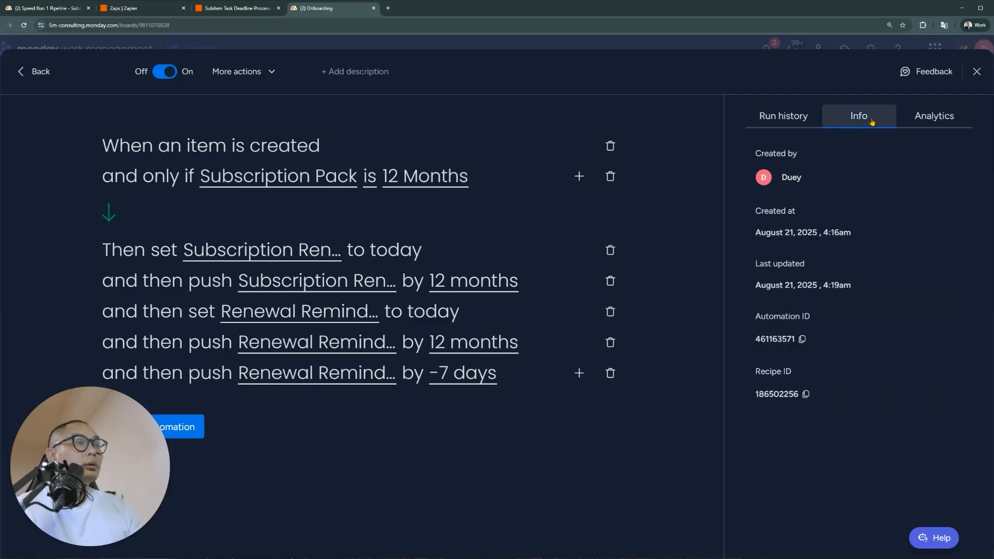
left_click(805, 120)
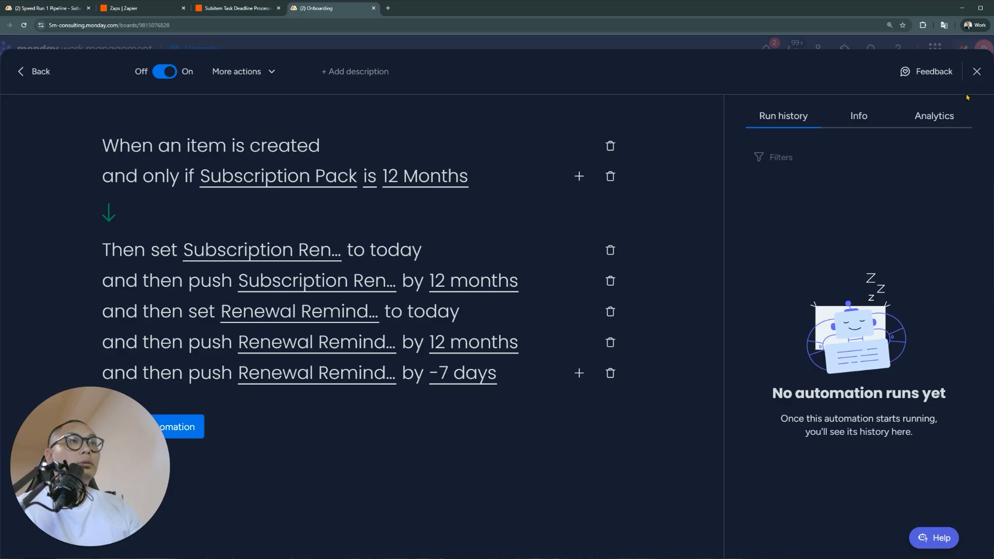
left_click(975, 74)
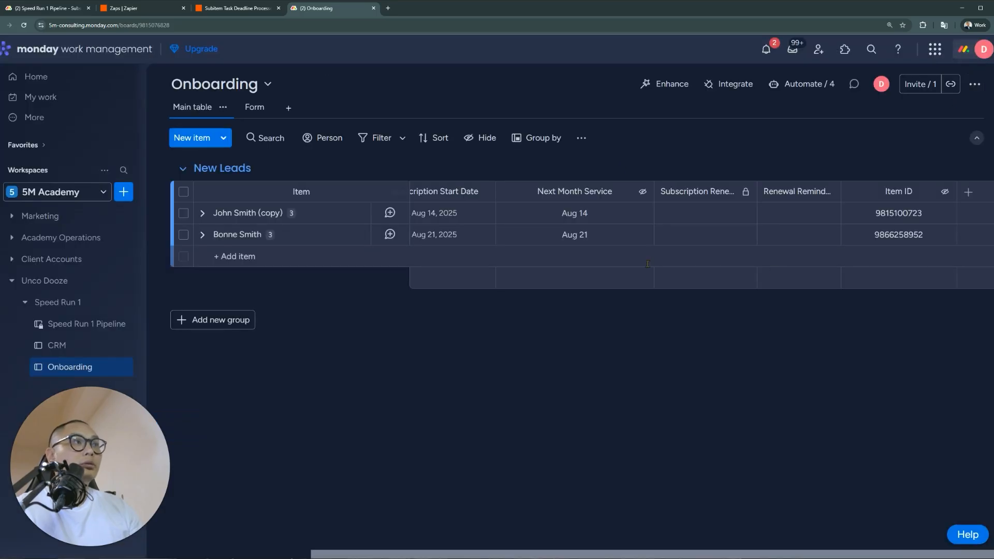
left_click(815, 86)
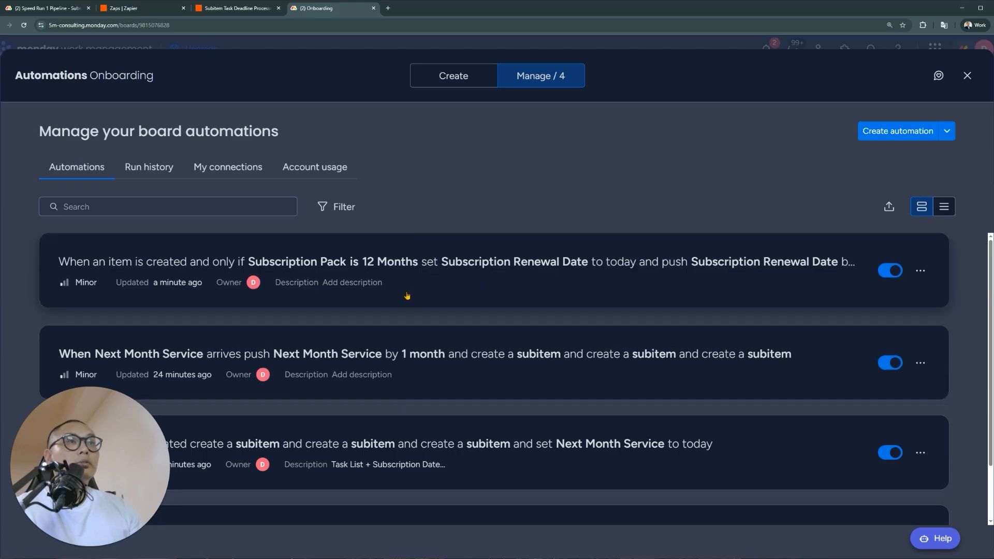
left_click(968, 75)
left_click_drag(652, 550, 459, 483)
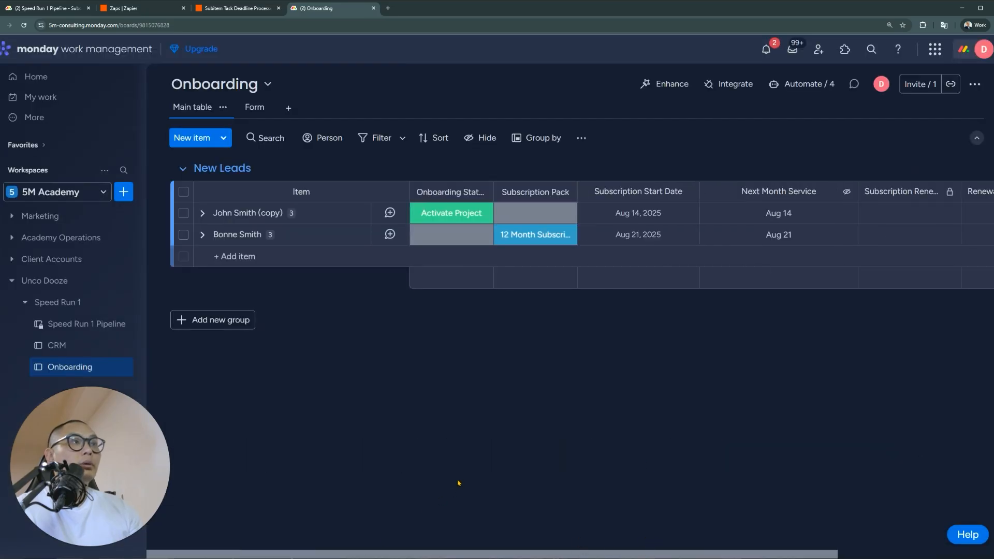
Reload the board and open the first automation, the 12 Months renewal rule, for editing
left_click(23, 25)
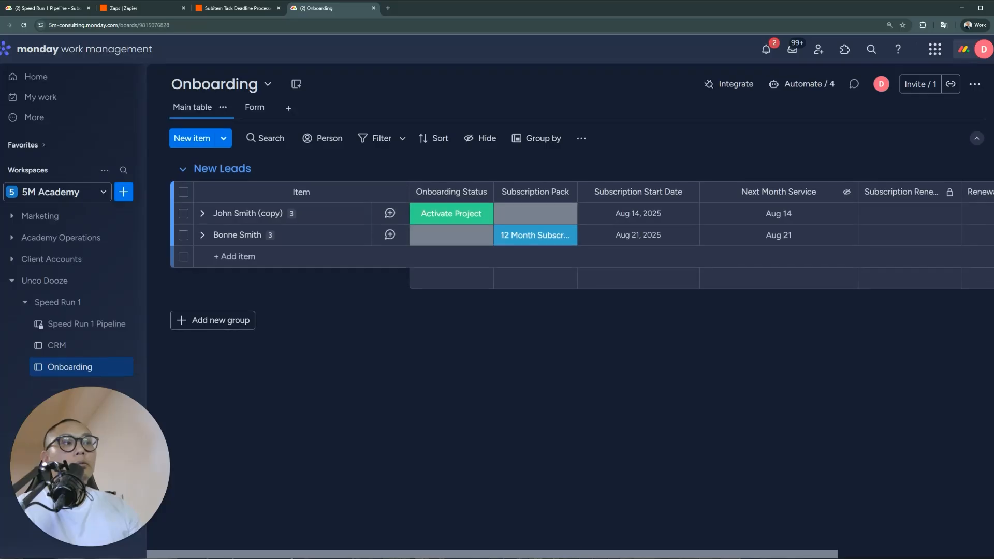
left_click_drag(580, 554, 852, 543)
left_click(802, 84)
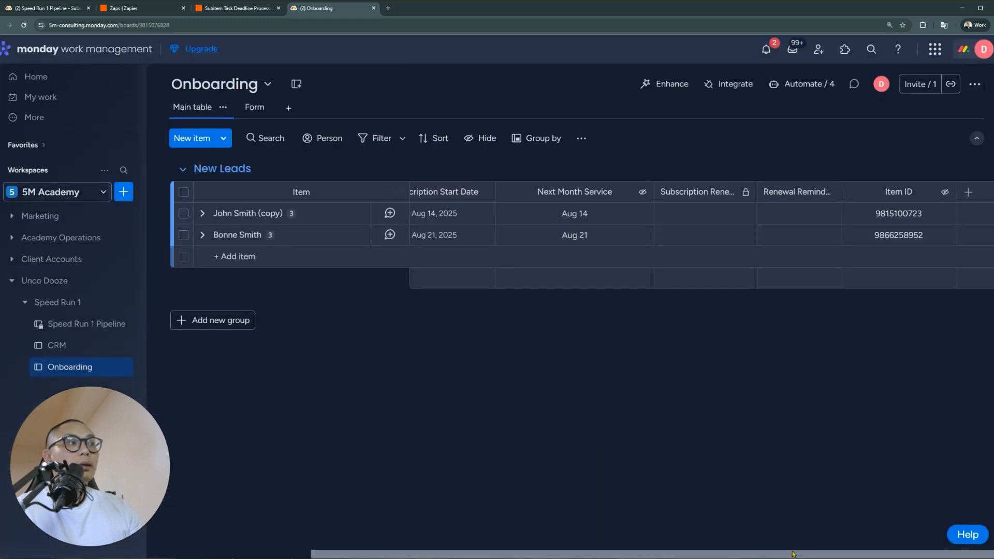
left_click_drag(792, 553, 628, 553)
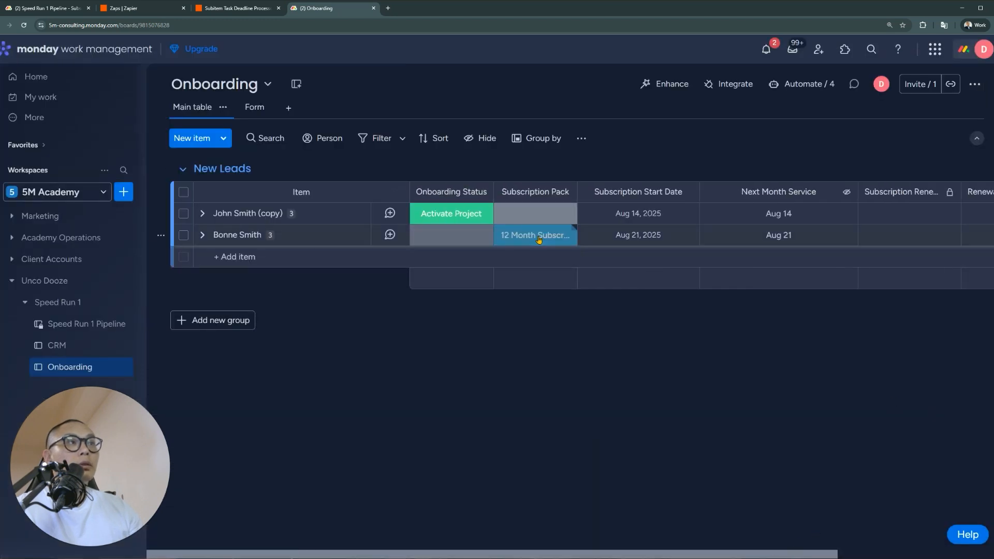
left_click(802, 84)
left_click(450, 274)
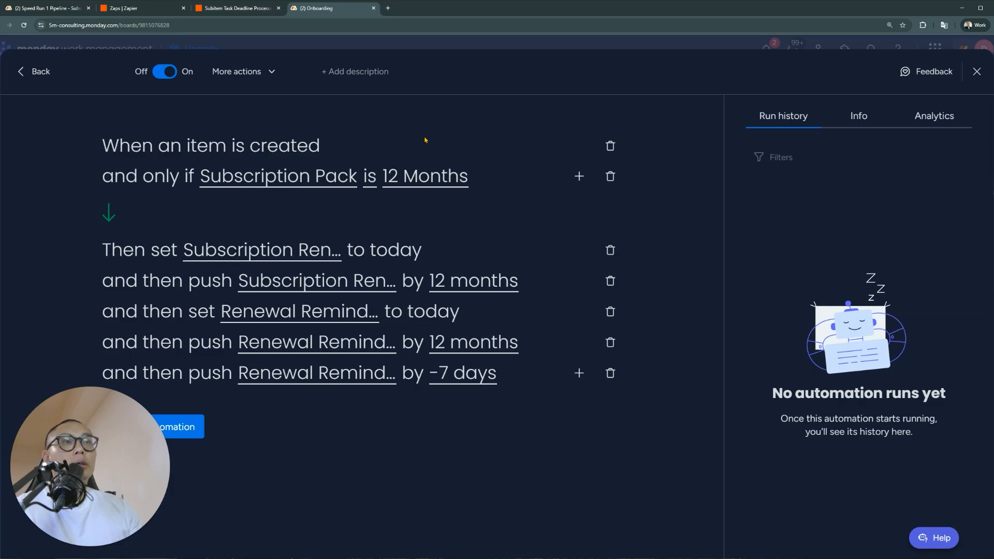
Replace the old recipe with a trigger for Onboarding Status changing to Activate Project
left_click(610, 146)
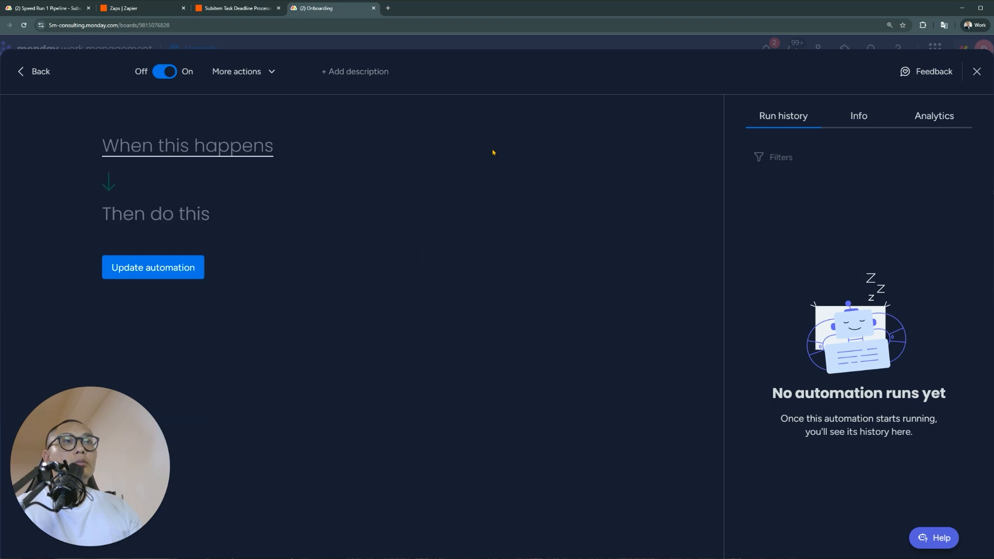
left_click(257, 155)
left_click(195, 210)
left_click(164, 154)
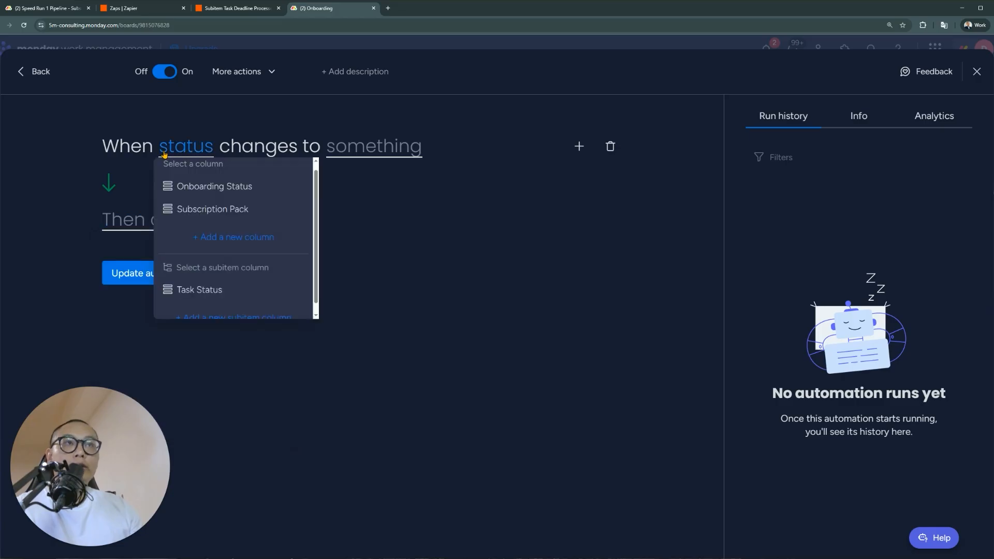
left_click(207, 187)
left_click(477, 154)
left_click(474, 220)
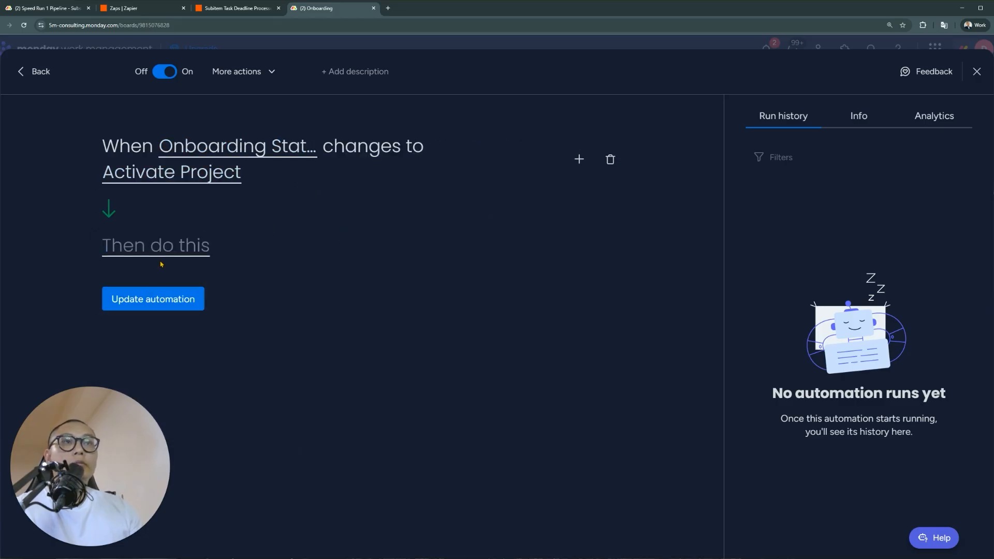
Add a set-date action targeting Subscription Renewal Date, setting it to today
left_click(140, 245)
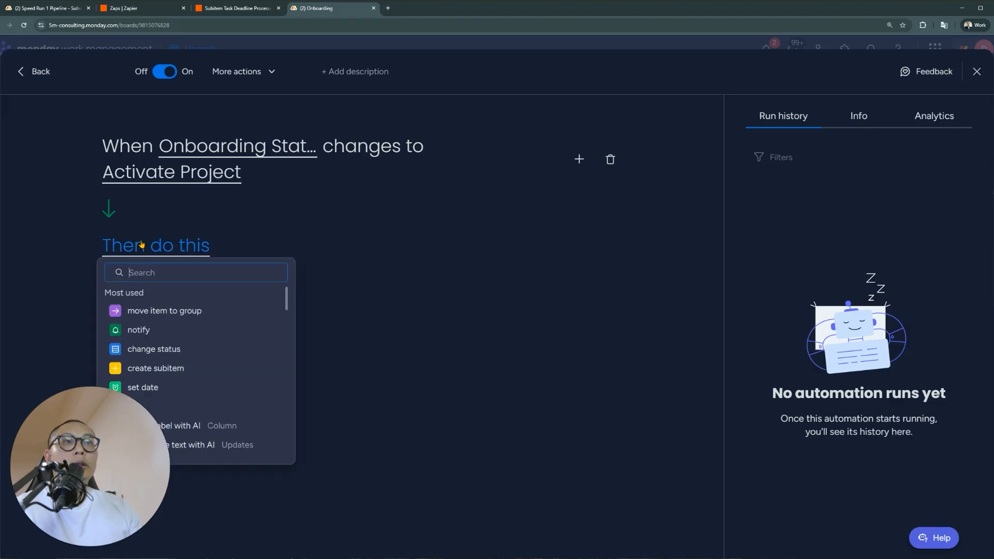
type("push")
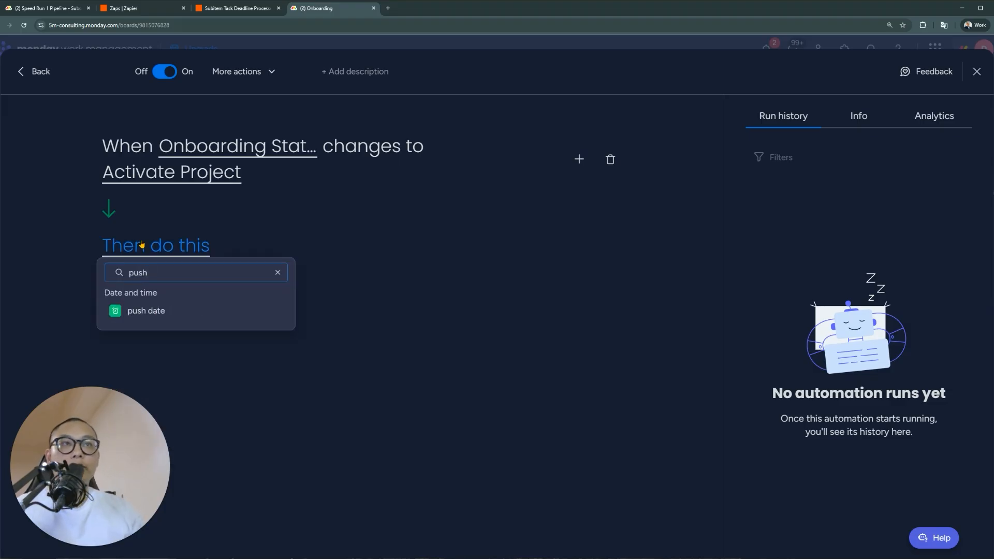
double_click(177, 268)
type("set")
left_click(177, 310)
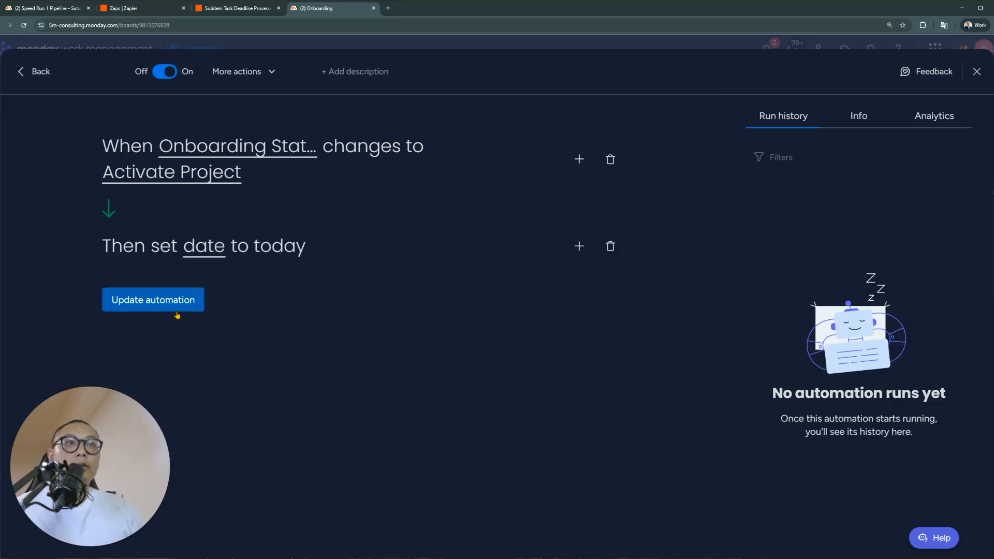
left_click(210, 248)
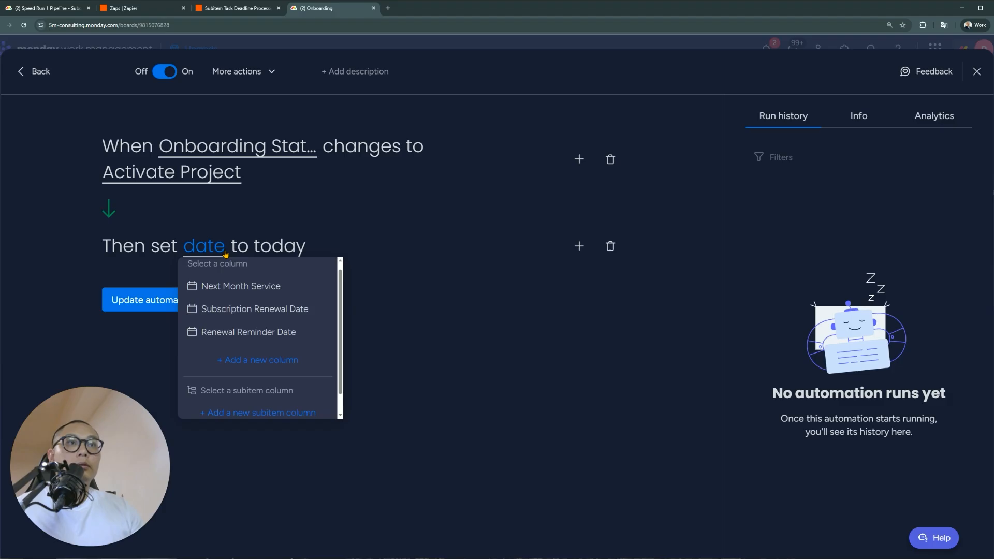
left_click(309, 311)
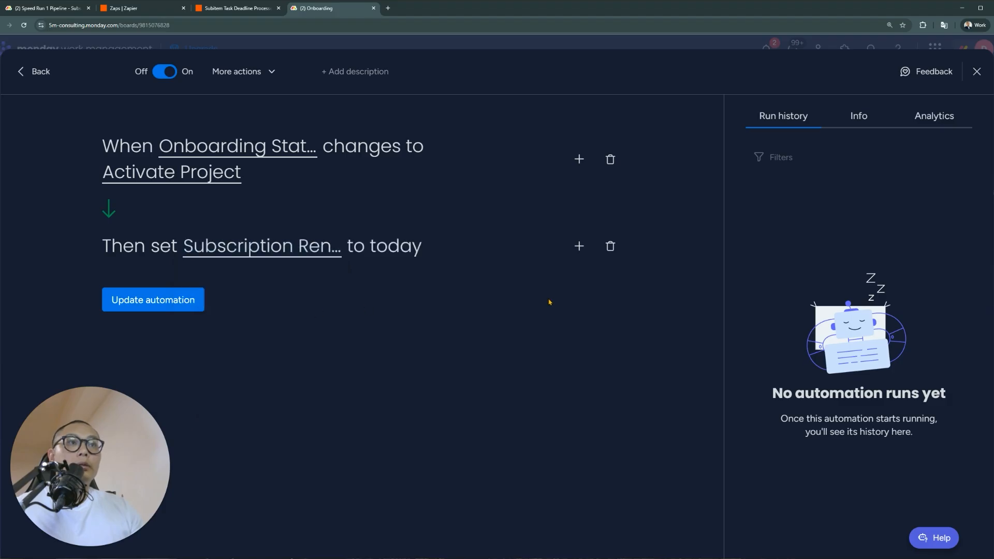
left_click(579, 245)
Add a set-date step that sets Renewal Reminder Date to today
type("set")
left_click(178, 339)
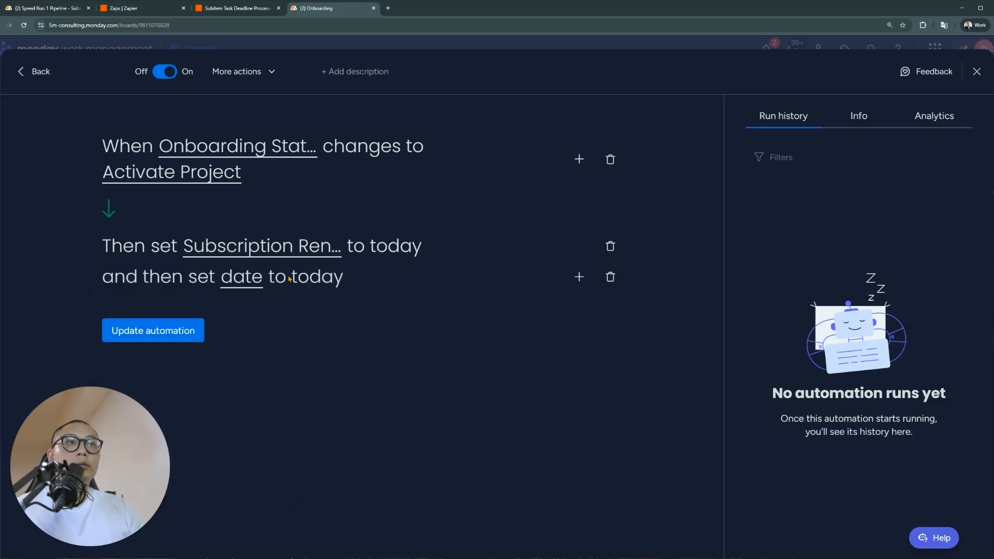
left_click(254, 280)
left_click(304, 362)
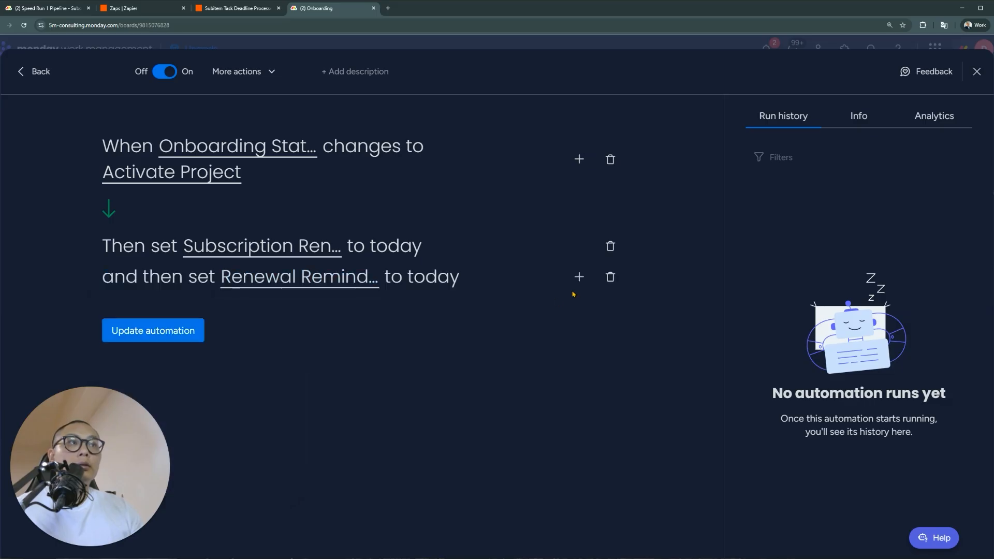
Add a step pushing Subscription Renewal Date forward by 12 months
left_click(579, 277)
type("push")
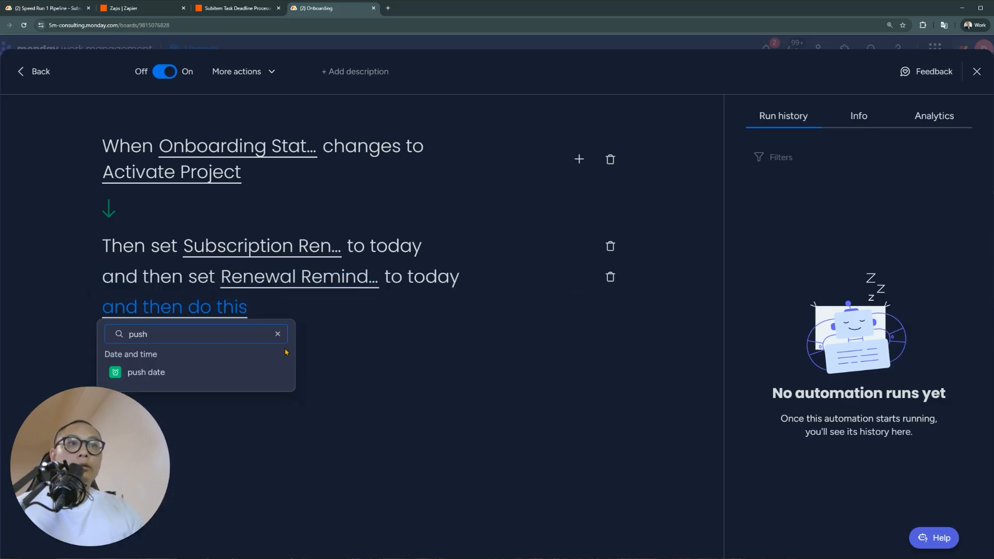
left_click(248, 373)
left_click(310, 314)
left_click(342, 369)
left_click(489, 309)
type("12")
left_click(507, 355)
left_click(497, 380)
left_click(571, 351)
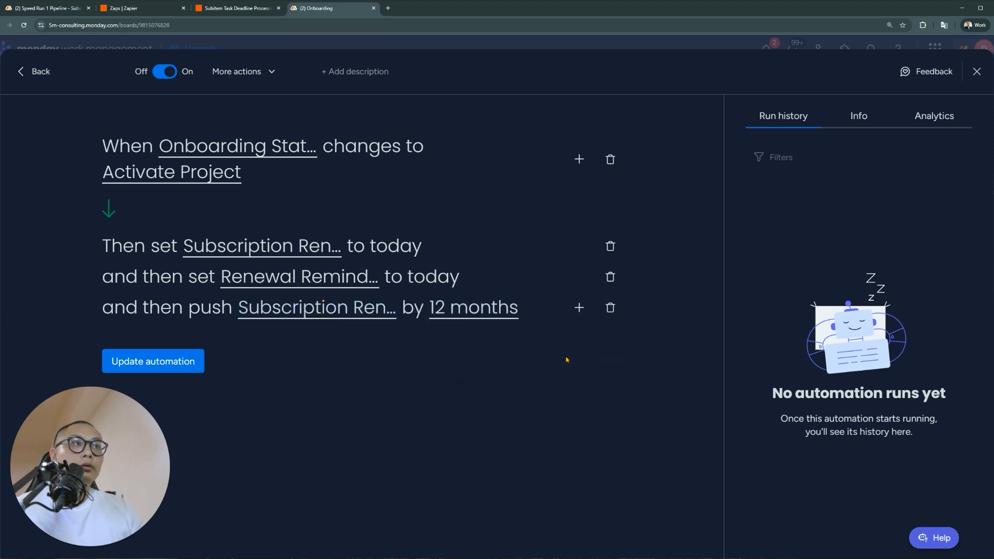
Add a step pushing Renewal Reminder Date forward by 12 months
left_click(579, 307)
type("push")
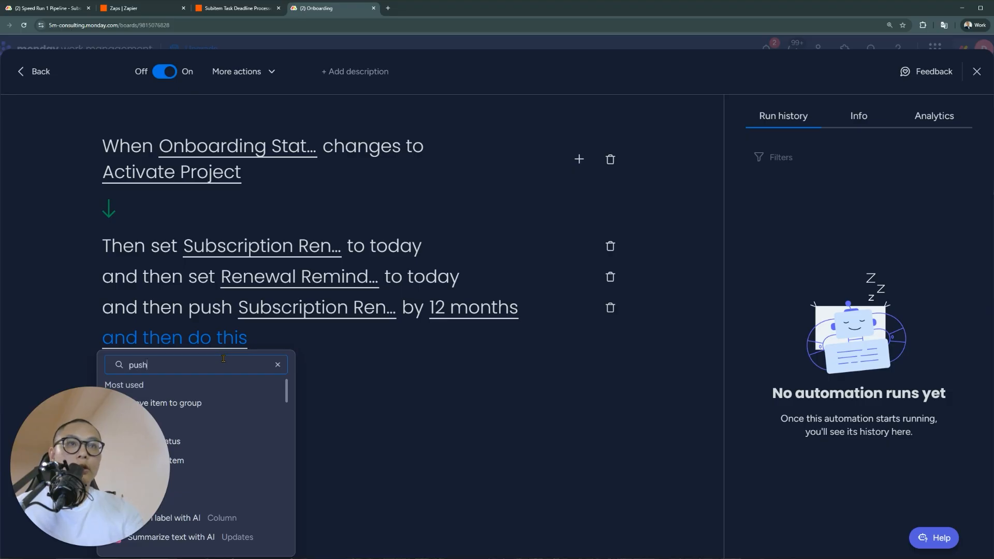
left_click(203, 403)
left_click(304, 342)
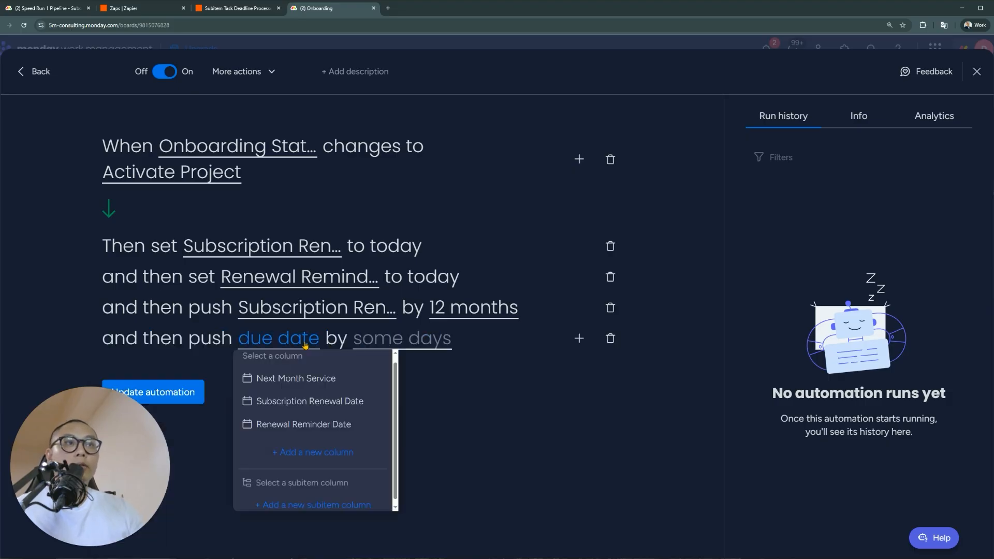
left_click(295, 428)
left_click(469, 340)
type("12")
left_click(507, 382)
left_click(521, 412)
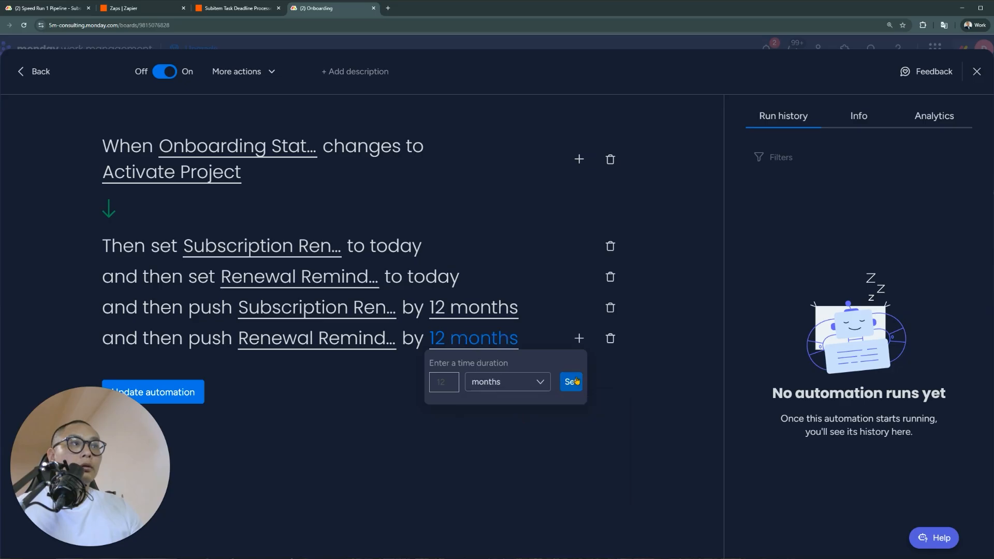
left_click(571, 382)
Push Renewal Reminder Date back by -7 days and save the automation
left_click(579, 338)
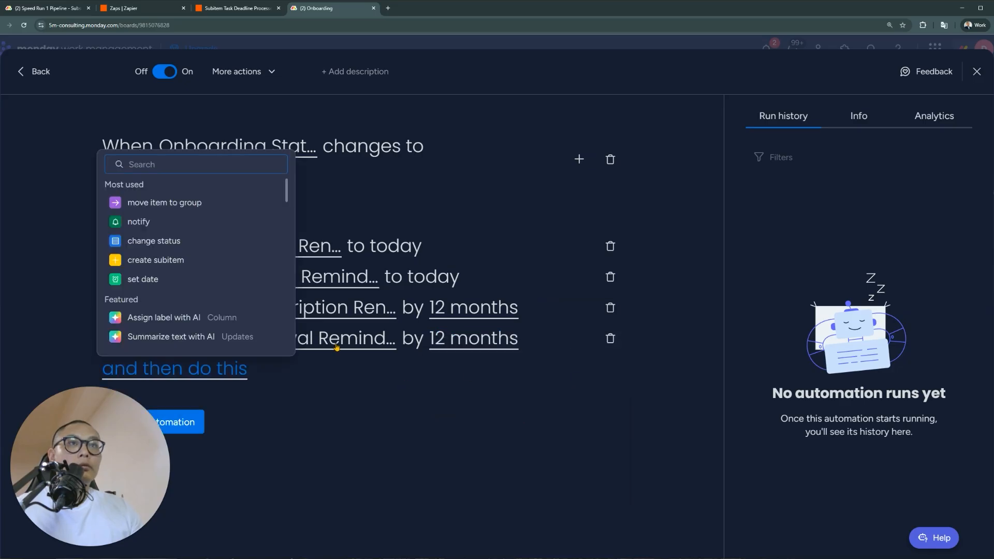
type("push")
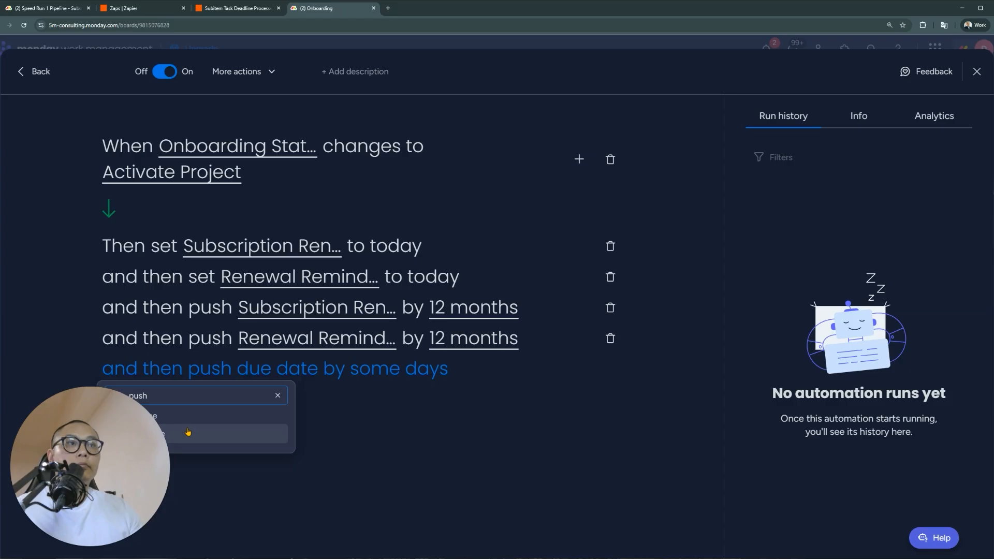
left_click(188, 432)
left_click(309, 377)
left_click(311, 453)
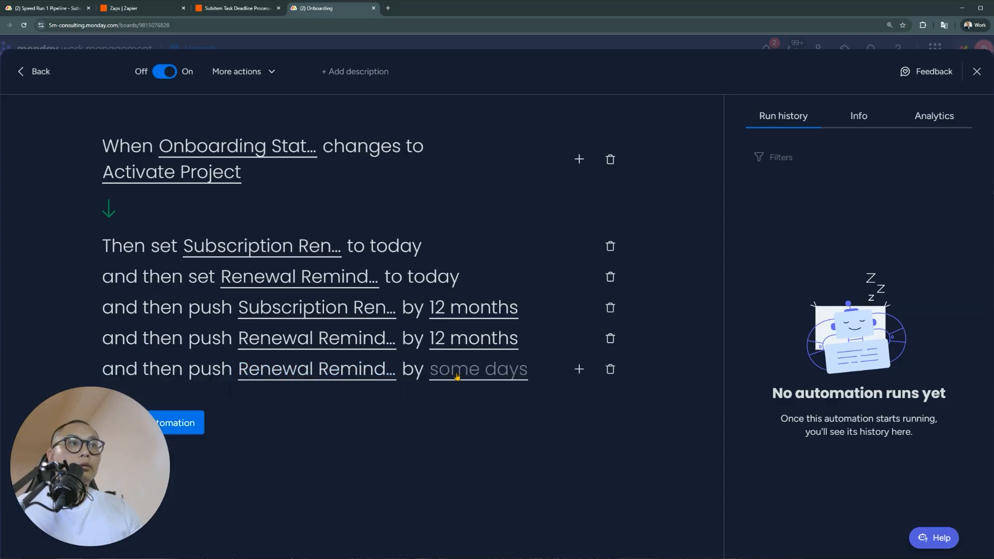
left_click(457, 376)
left_click(448, 412)
type("-7")
left_click(571, 412)
left_click(197, 422)
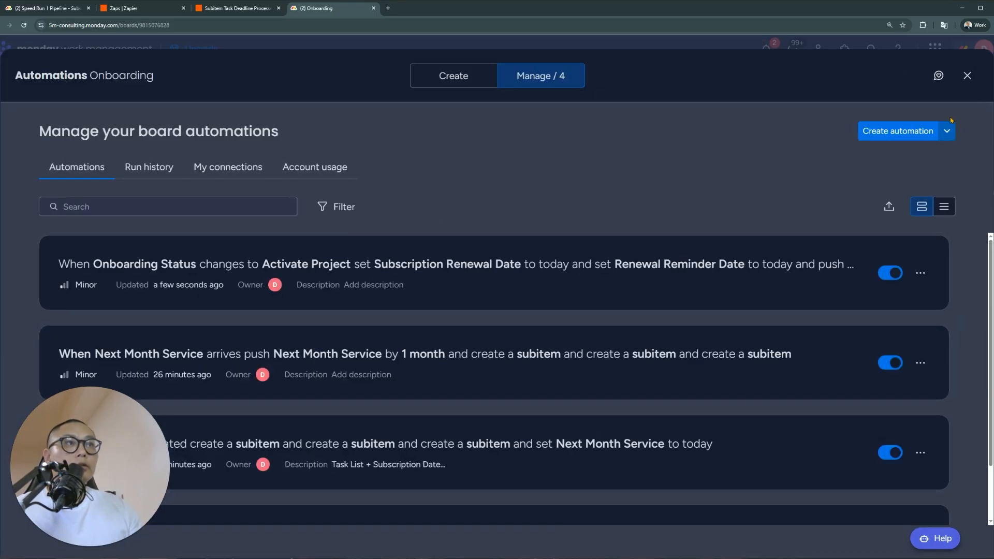
Set the second lead's Onboarding Status to Activate Project and view the renewal date columns
left_click(968, 76)
left_click(454, 236)
left_click(451, 272)
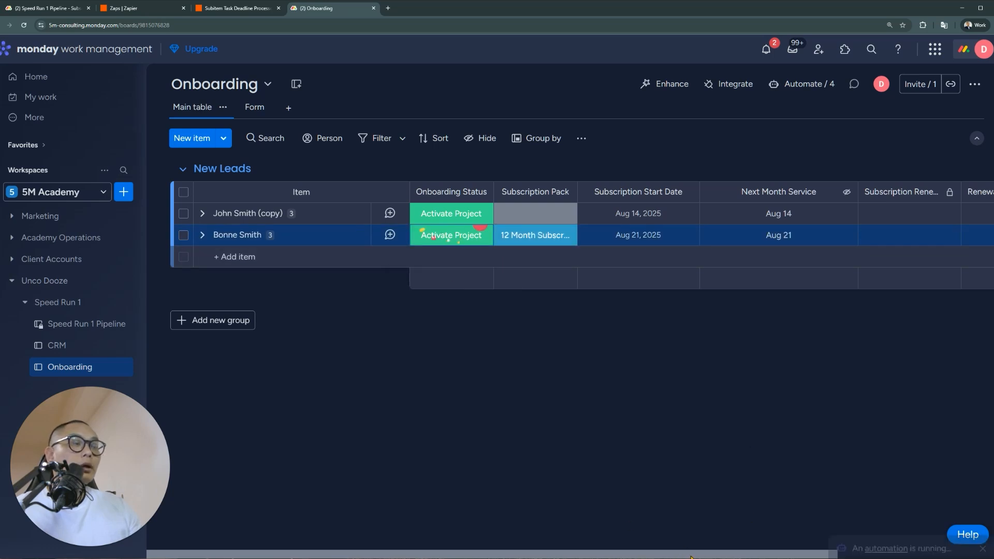
scroll(933, 347, "right", 5)
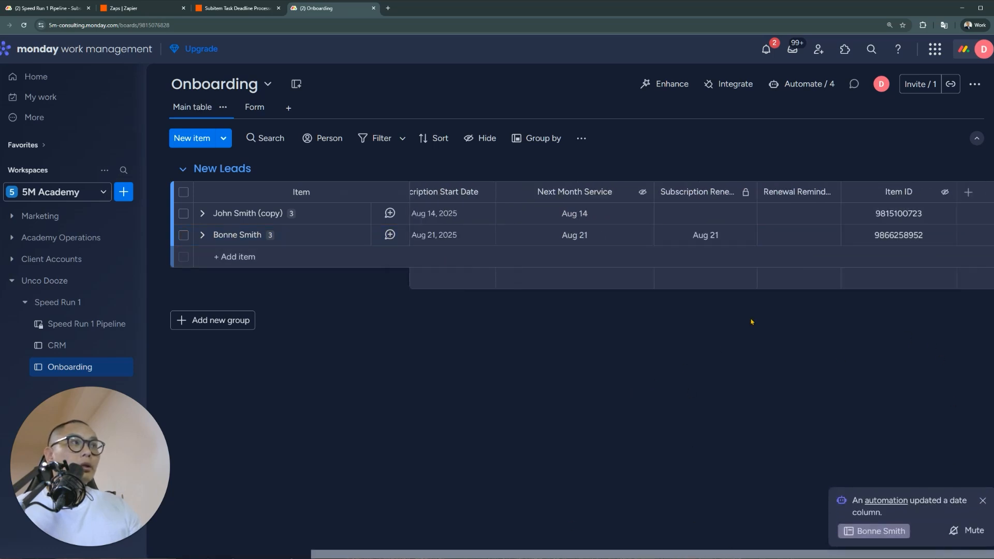
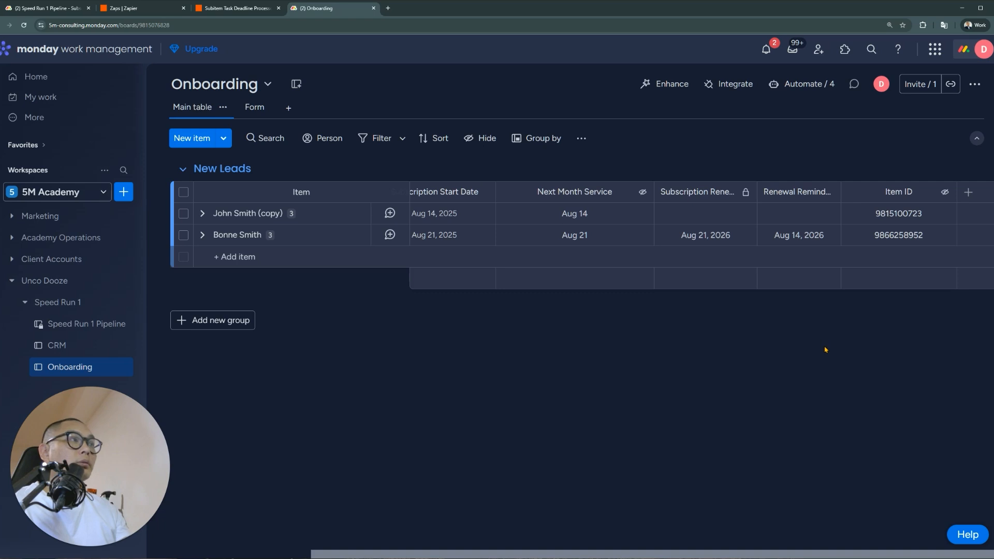
Strike through the renewal-reminder bullet in Subscription Management's update on Speed Run 1 Pipeline
left_click(69, 10)
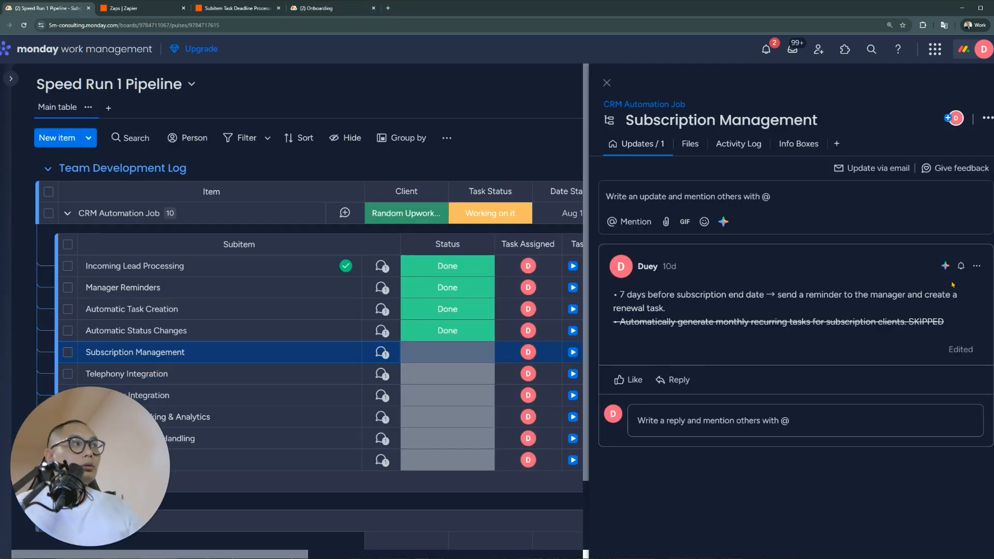
left_click(976, 265)
left_click(869, 289)
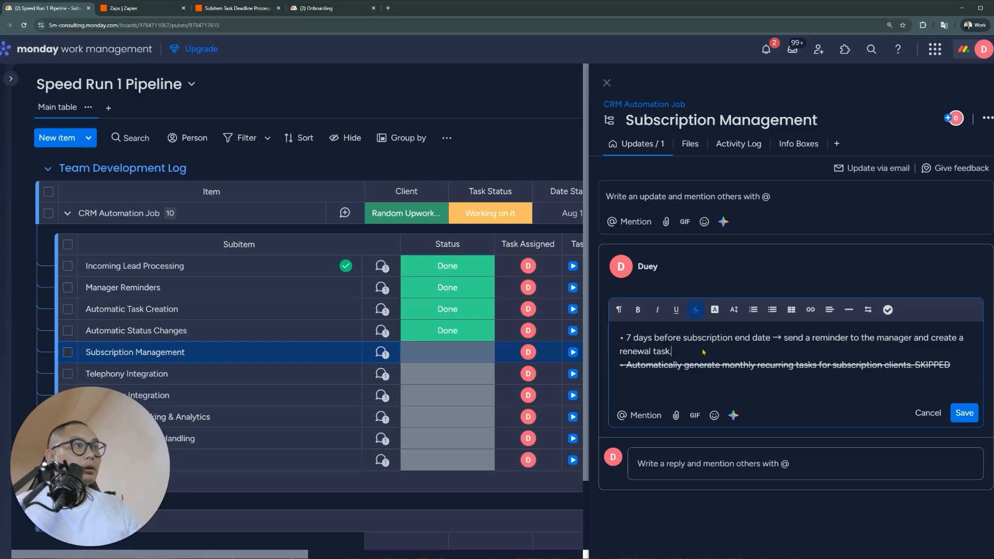
left_click_drag(703, 352, 610, 343)
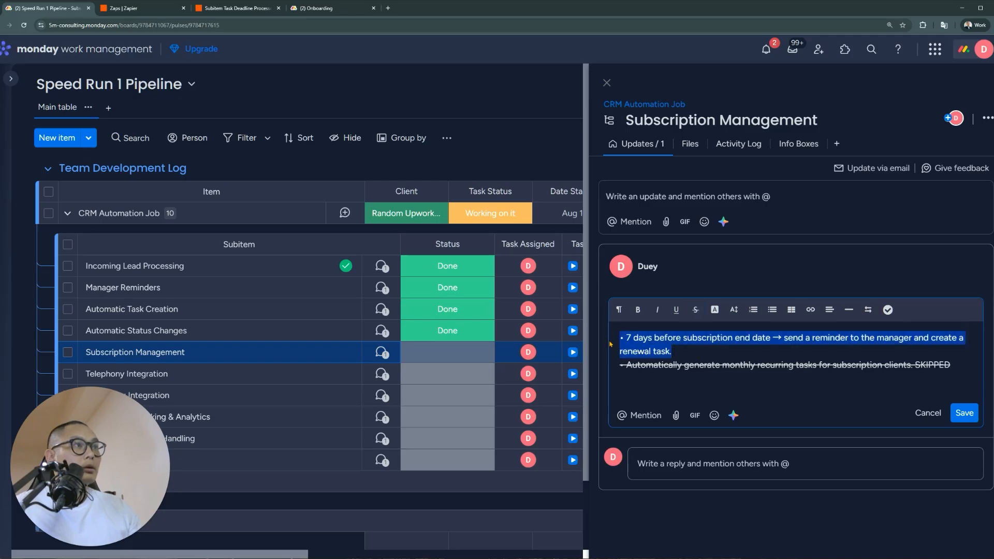
left_click(695, 310)
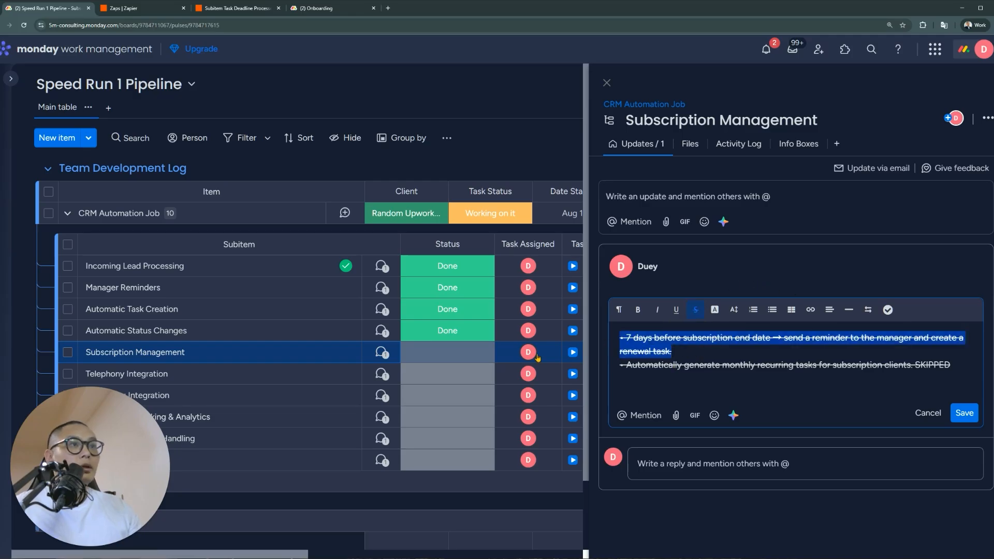
Mark Subscription Management as Done and open the Telephony Integration subitem
left_click(468, 352)
left_click(399, 150)
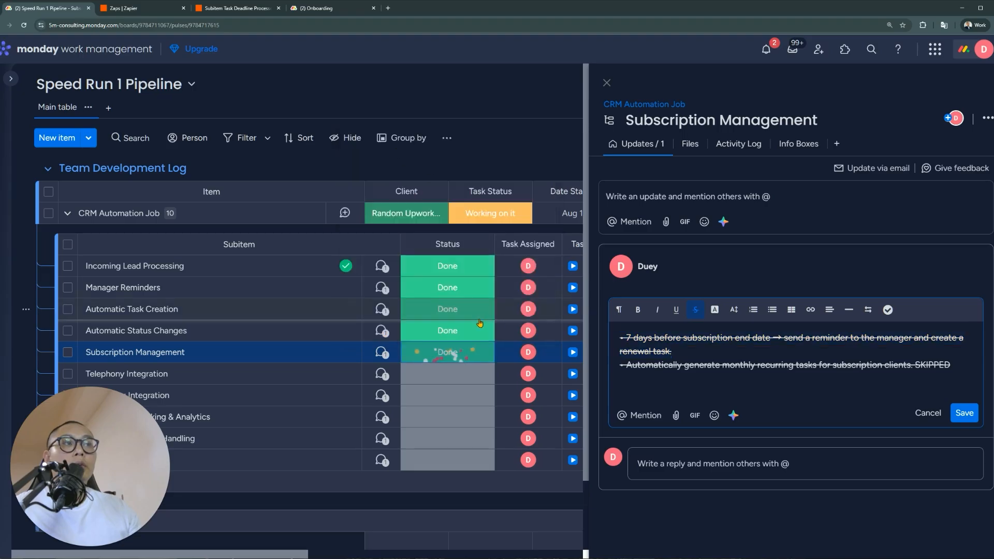
left_click(383, 374)
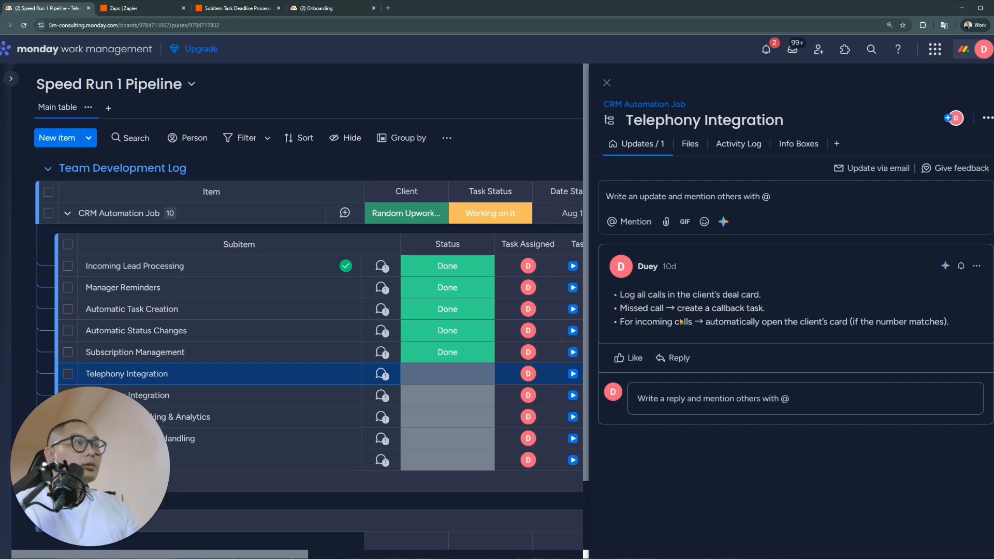
Select the call-logging bullet in Telephony Integration's update, then go to the CRM board
left_click_drag(796, 295, 615, 302)
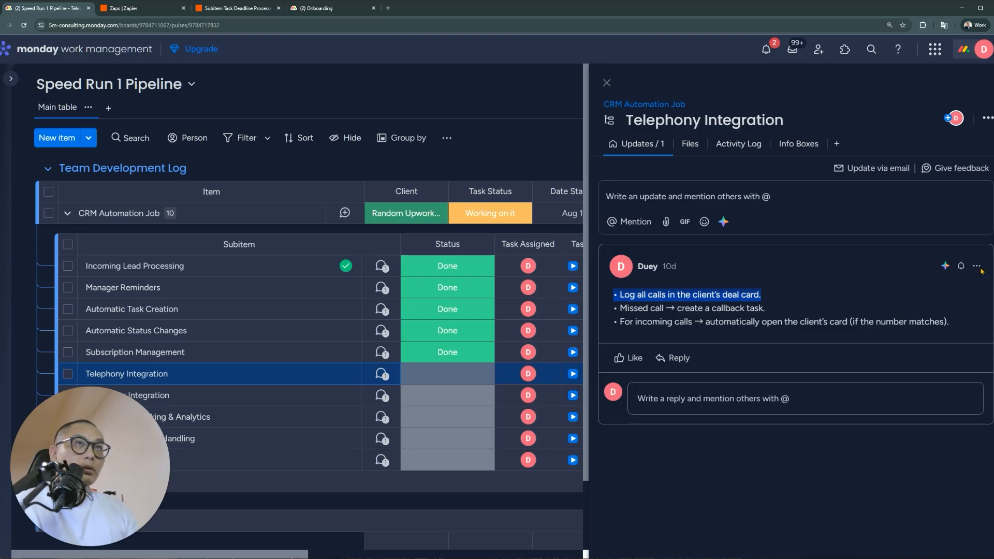
left_click(308, 12)
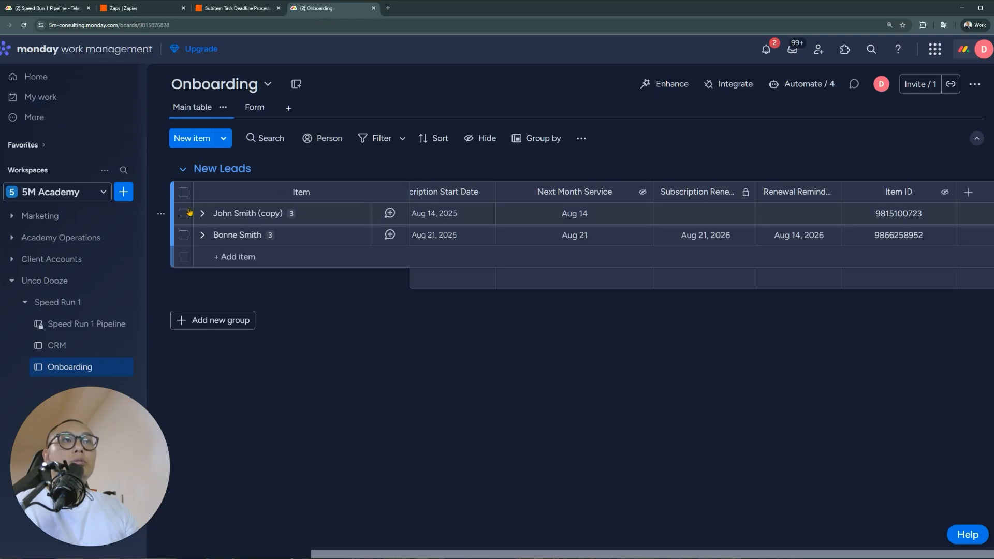
left_click(84, 345)
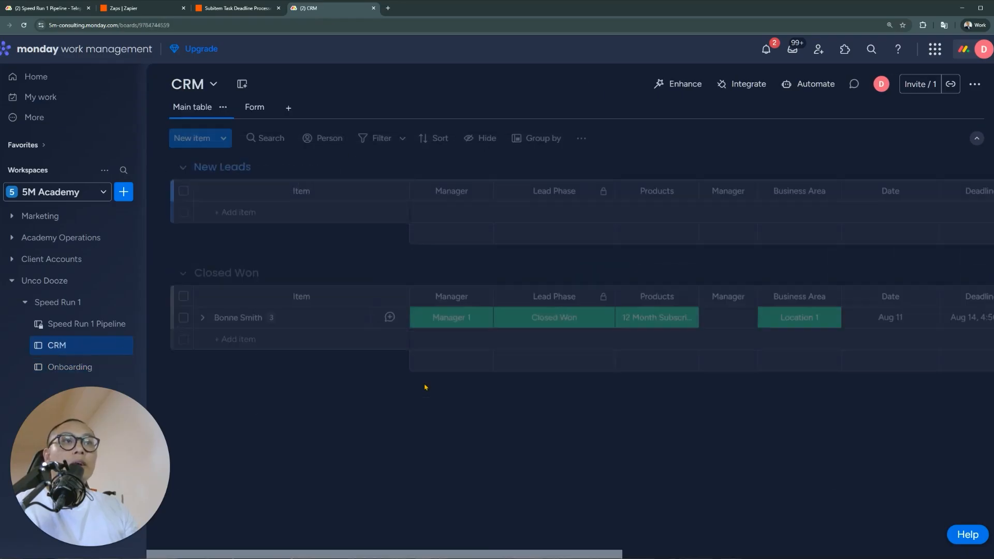
Review the Closed Won lead's Info Boxes, activity log and updates, then show the Form view and views list
left_click(359, 319)
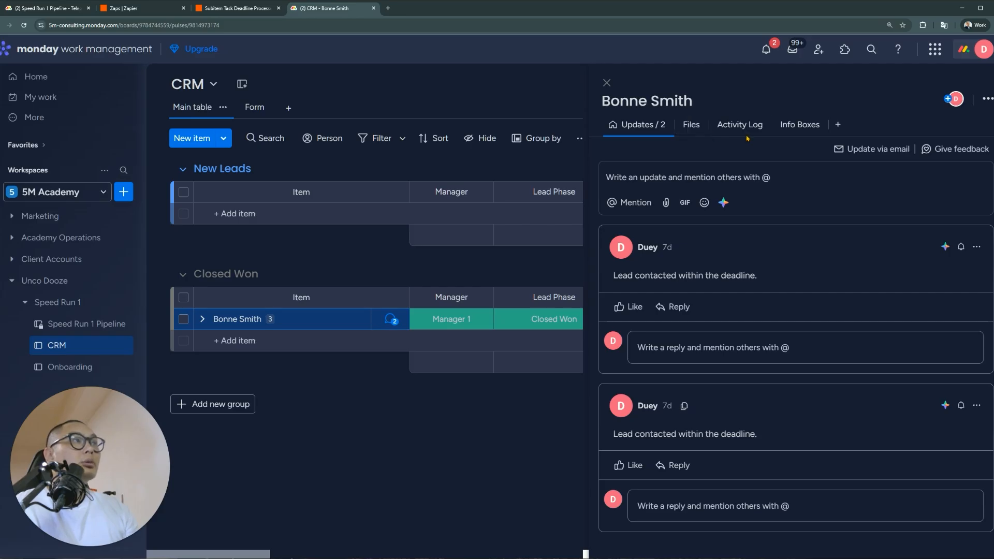
left_click(800, 126)
left_click(739, 125)
left_click(637, 125)
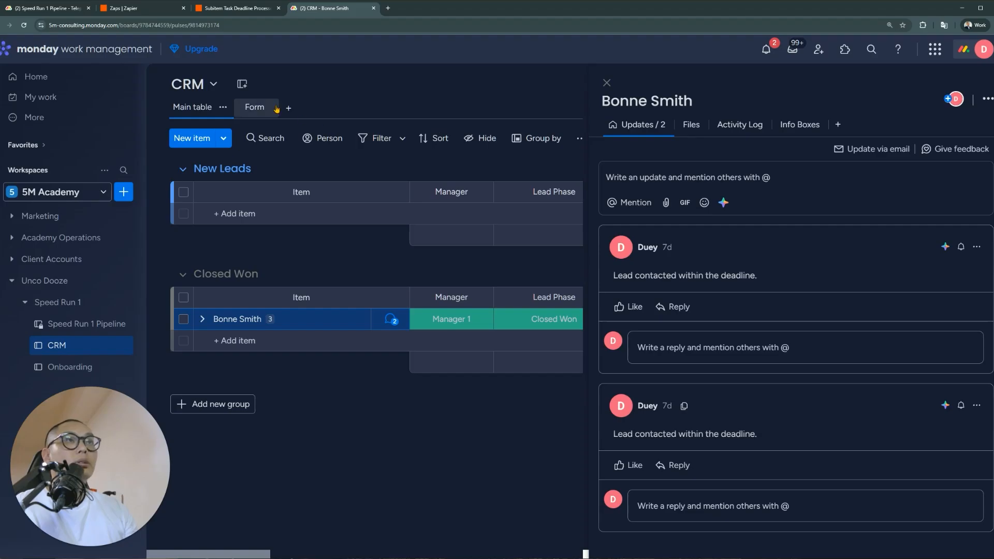
left_click(254, 107)
left_click(289, 108)
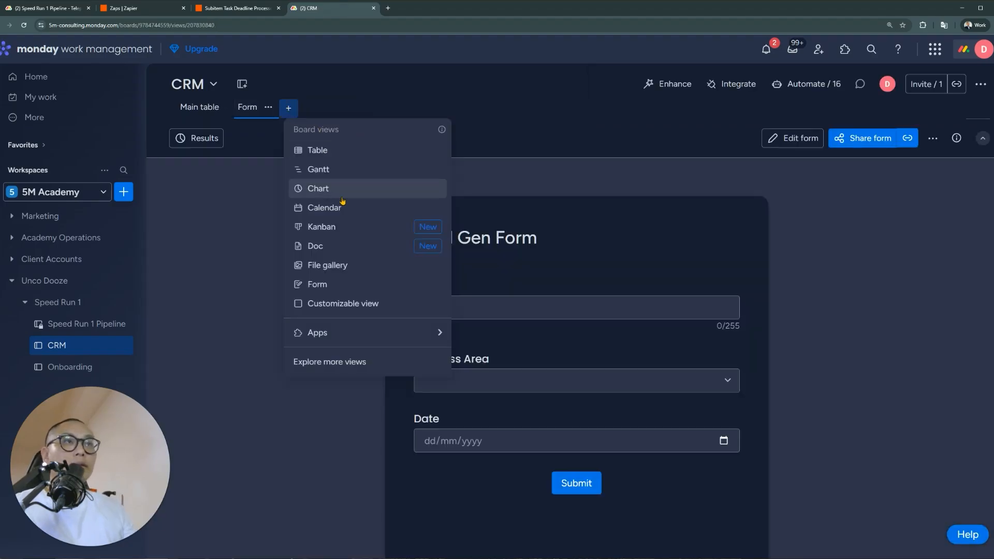
Add a Cards widget from the full widgets catalogue to the Customizable view, dismissing the PDF export tip
mouse_move(373, 334)
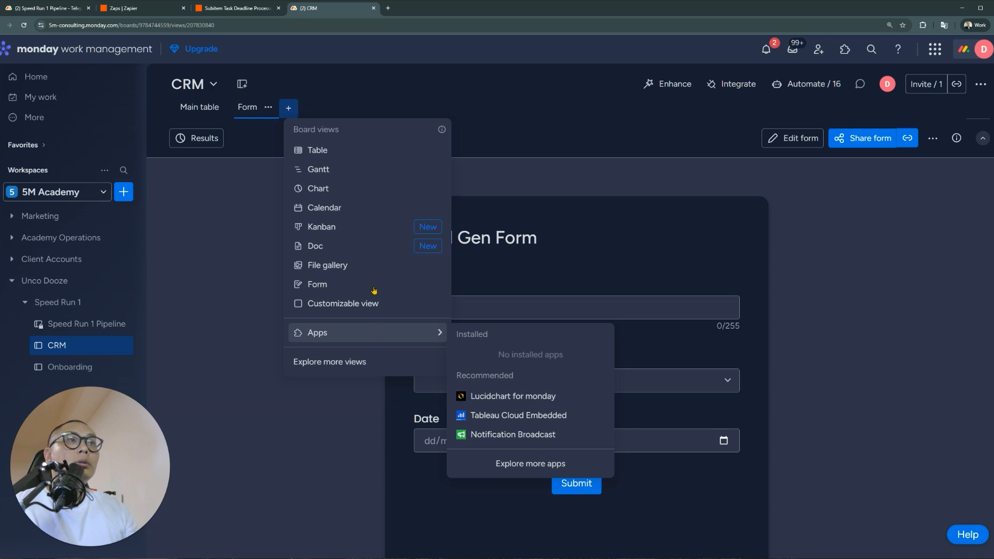
key("Escape")
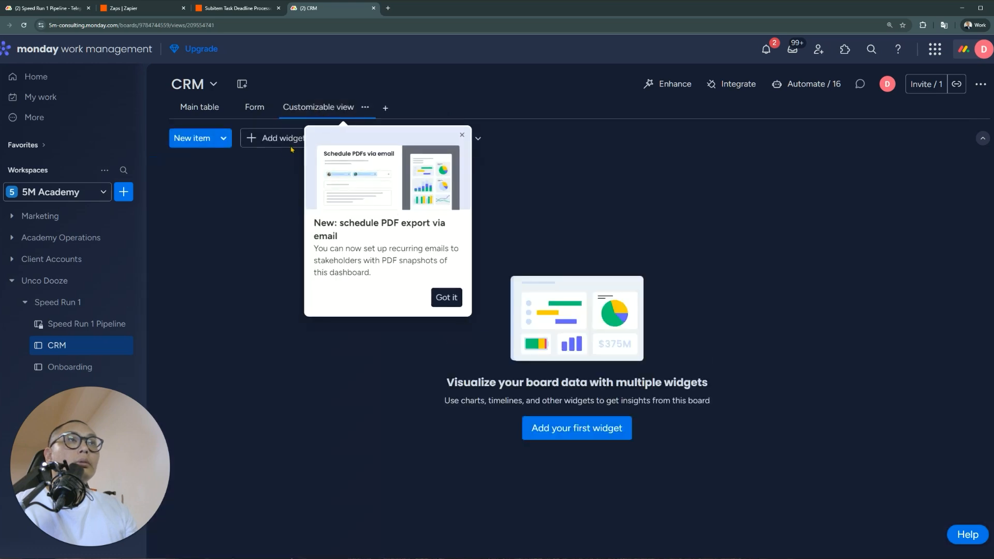
left_click(265, 144)
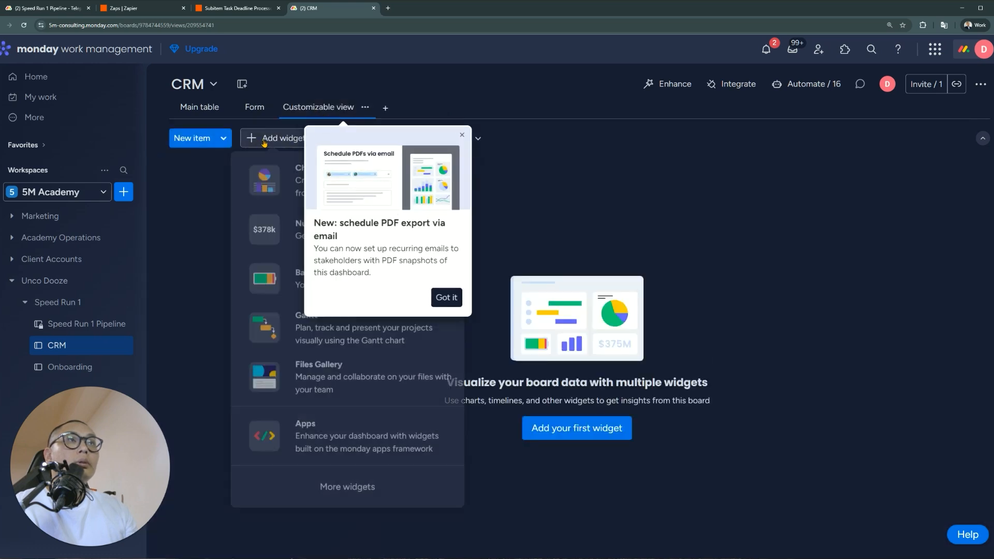
left_click(347, 489)
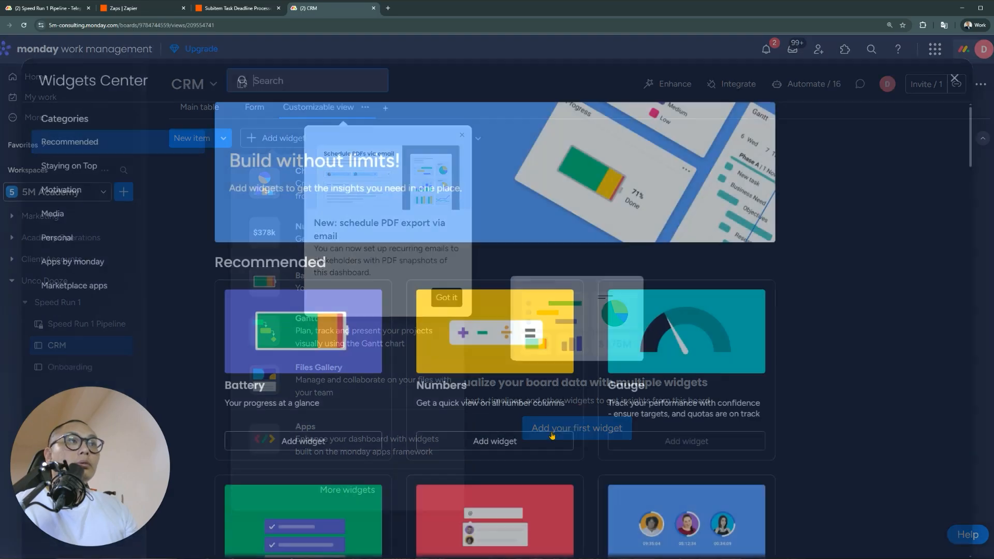
scroll(442, 352, "down", 8)
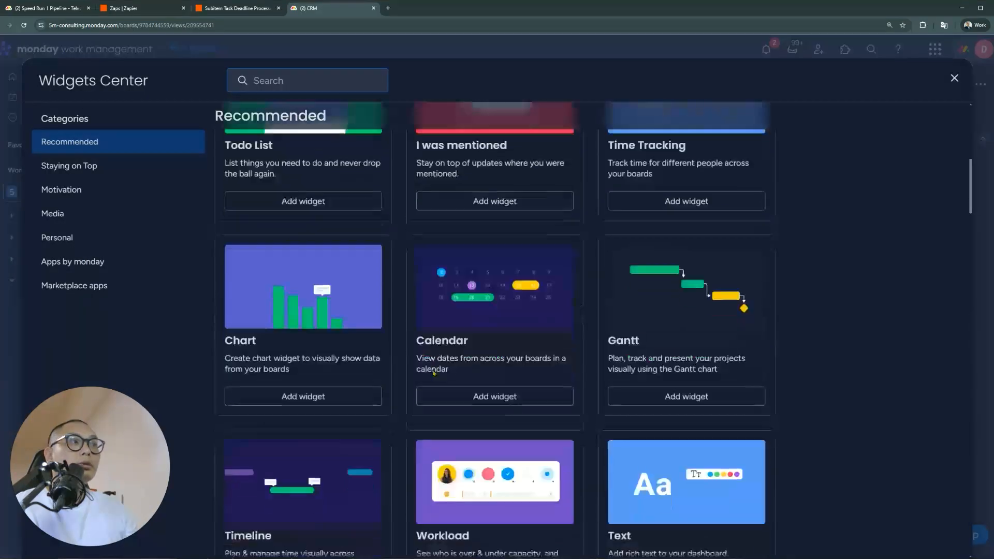
scroll(433, 374, "down", 3)
scroll(432, 374, "down", 1)
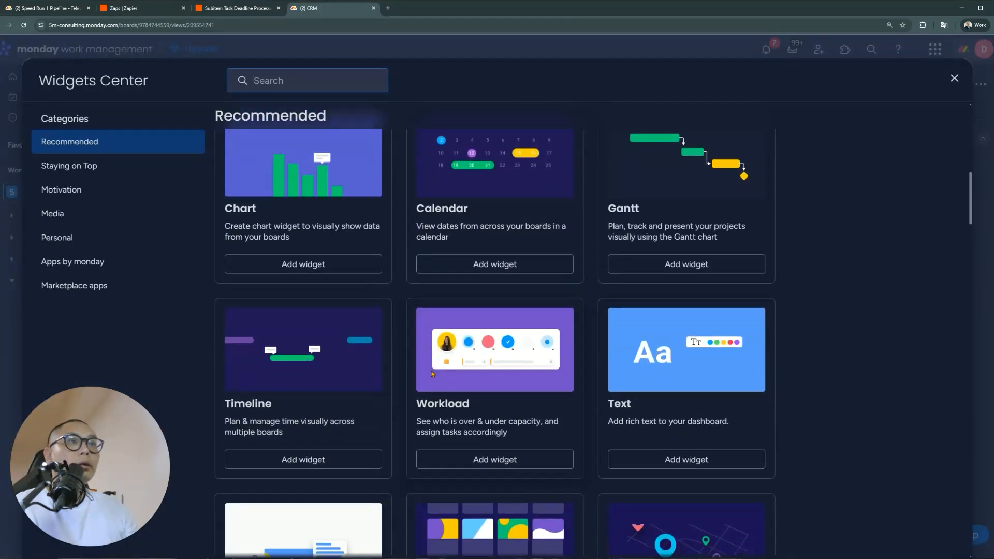
scroll(432, 374, "down", 5)
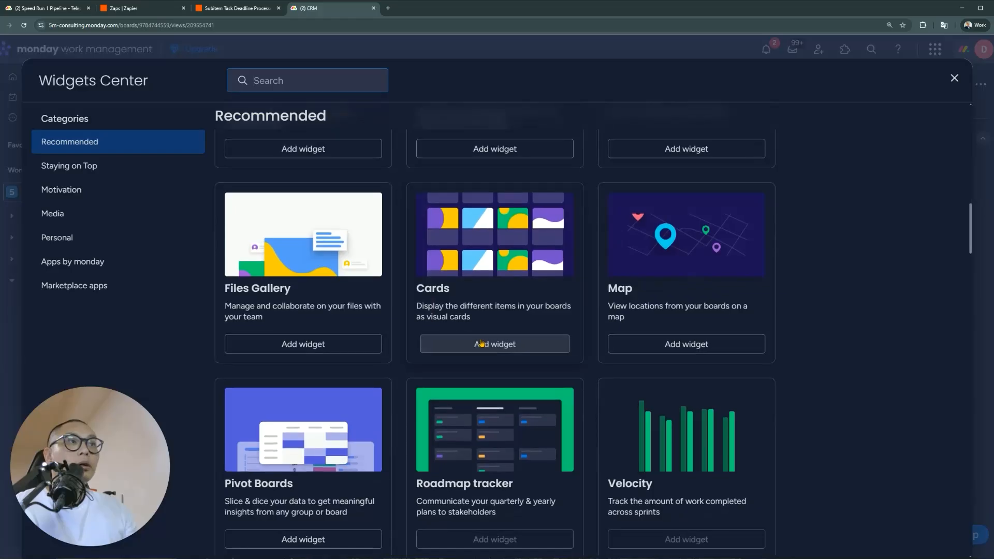
left_click(482, 343)
left_click(446, 297)
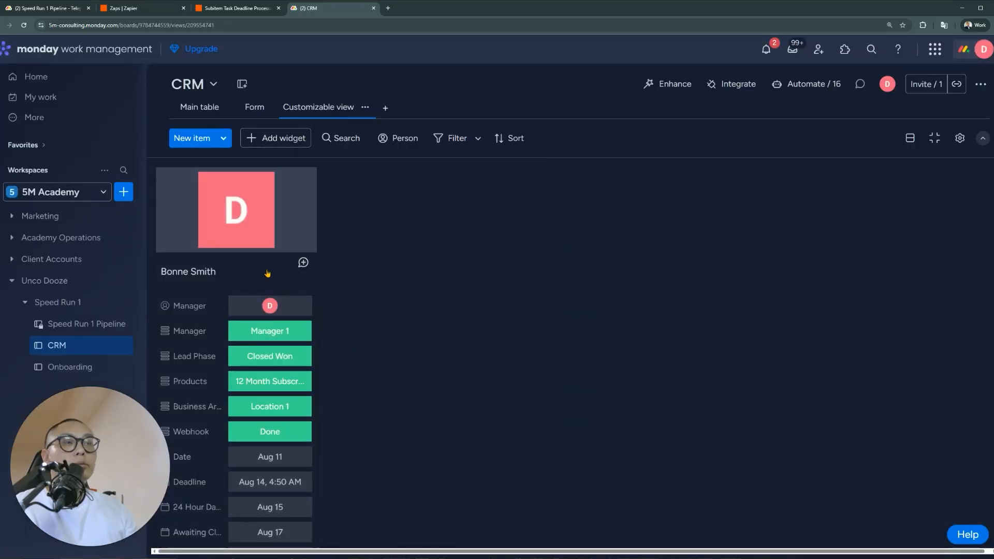
scroll(312, 368, "down", 1)
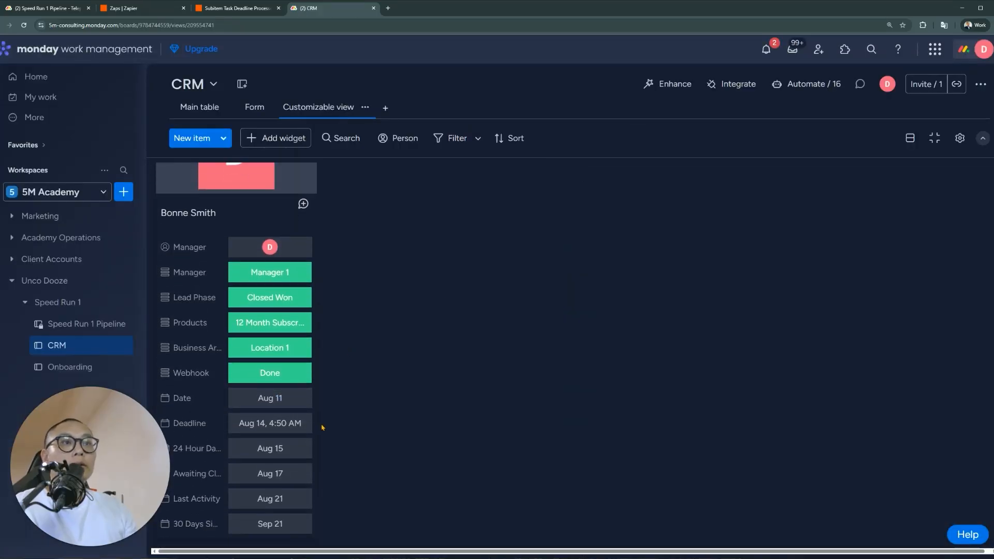
scroll(213, 297, "up", 2)
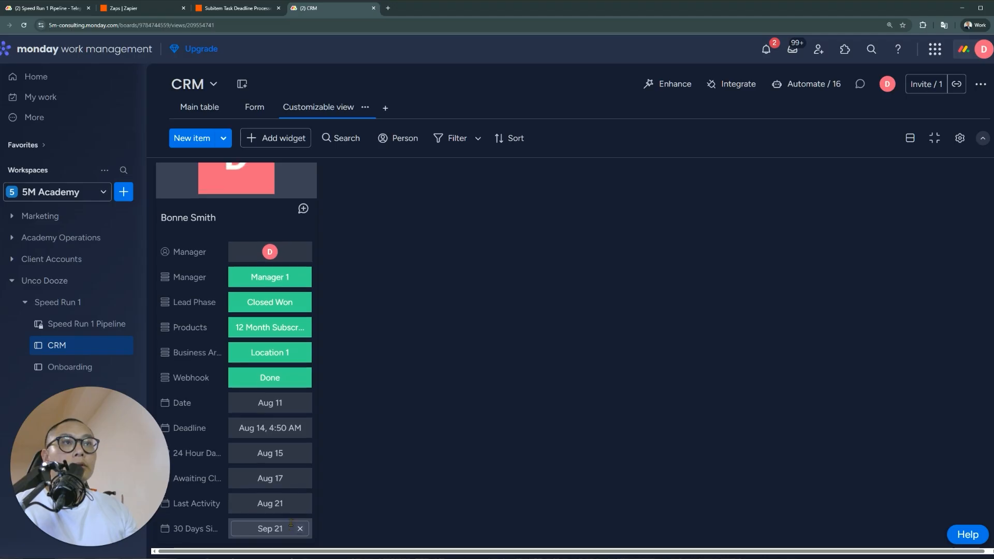
Review the Closed Won lead's full item card, then close it and return to the Main table
left_click(245, 270)
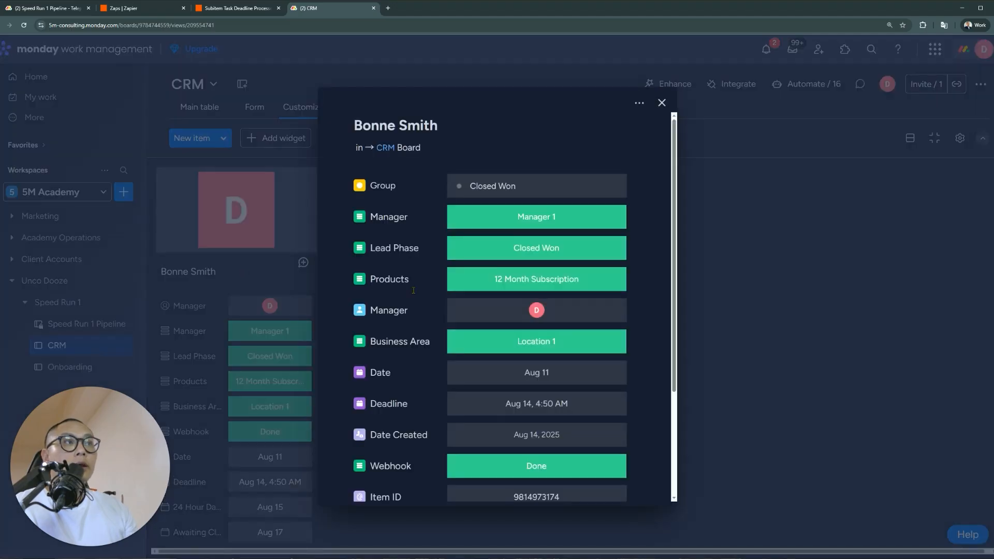
scroll(413, 290, "down", 3)
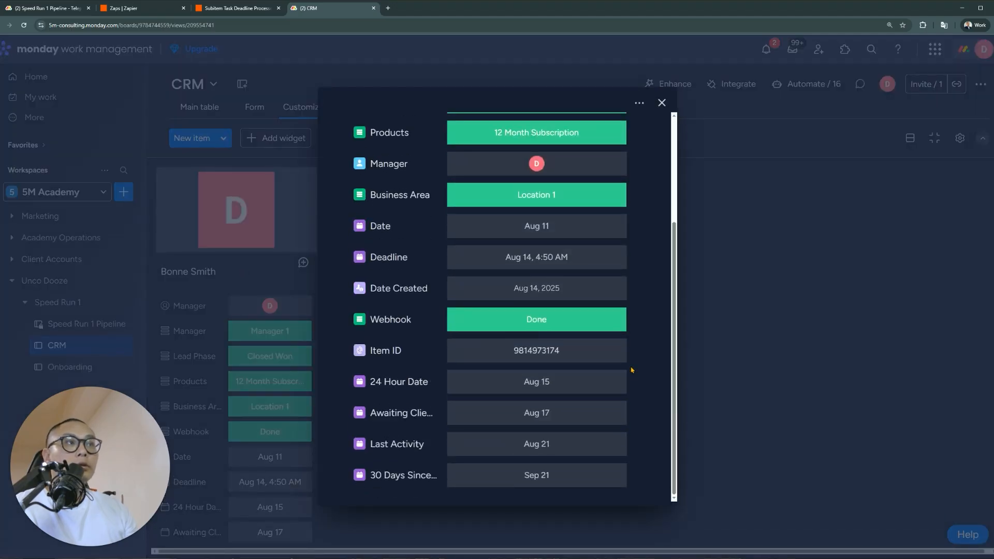
scroll(379, 120, "up", 3)
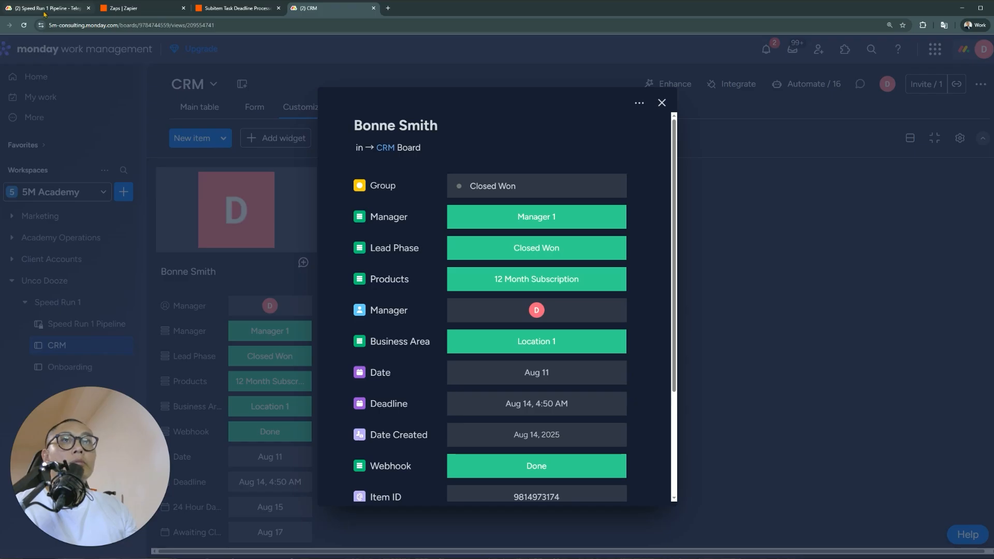
left_click(44, 11)
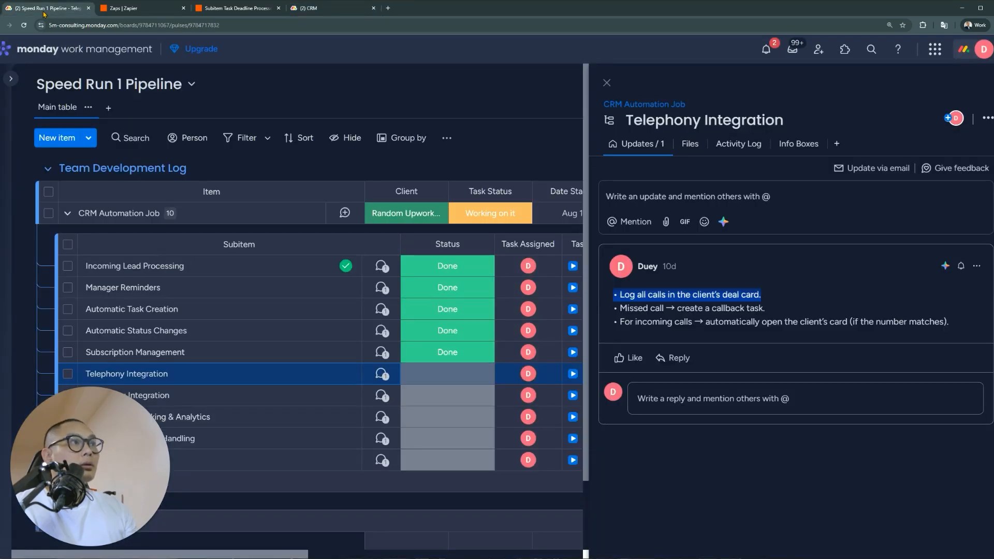
left_click(321, 8)
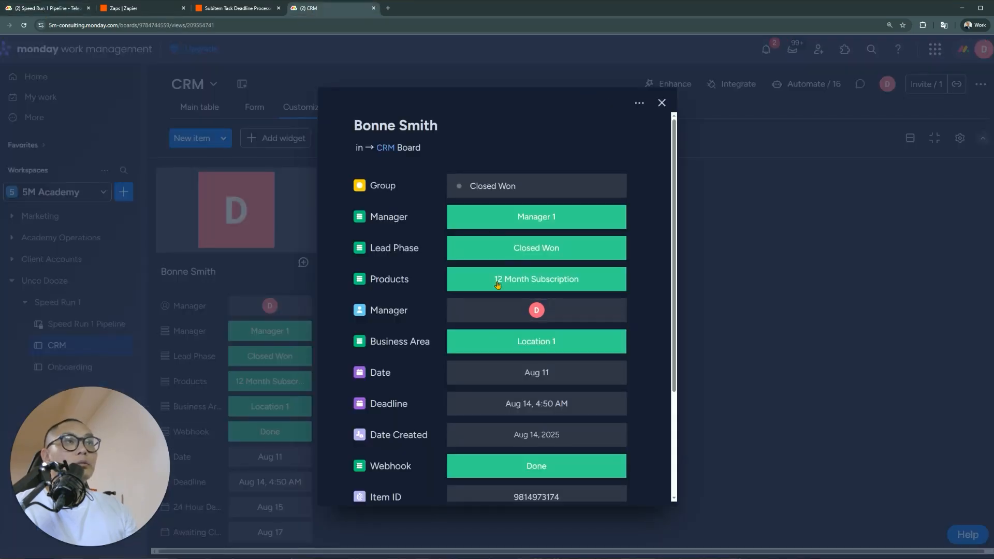
scroll(404, 392, "down", 3)
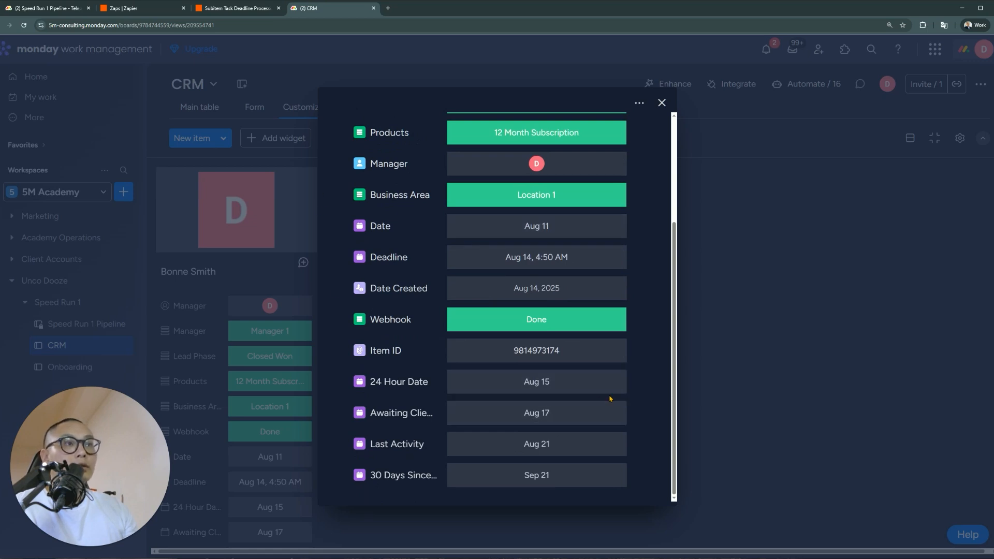
scroll(609, 397, "up", 2)
scroll(610, 399, "down", 2)
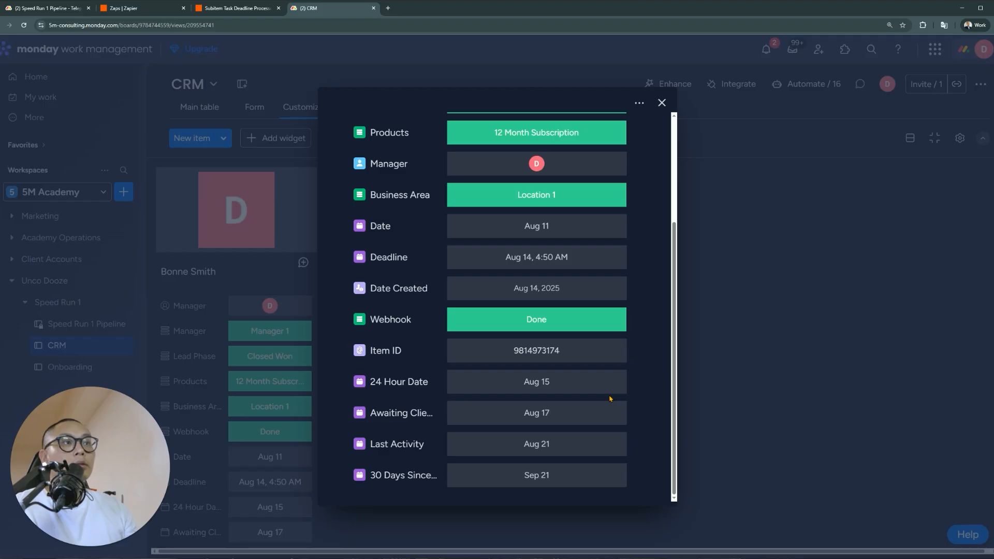
scroll(610, 399, "up", 4)
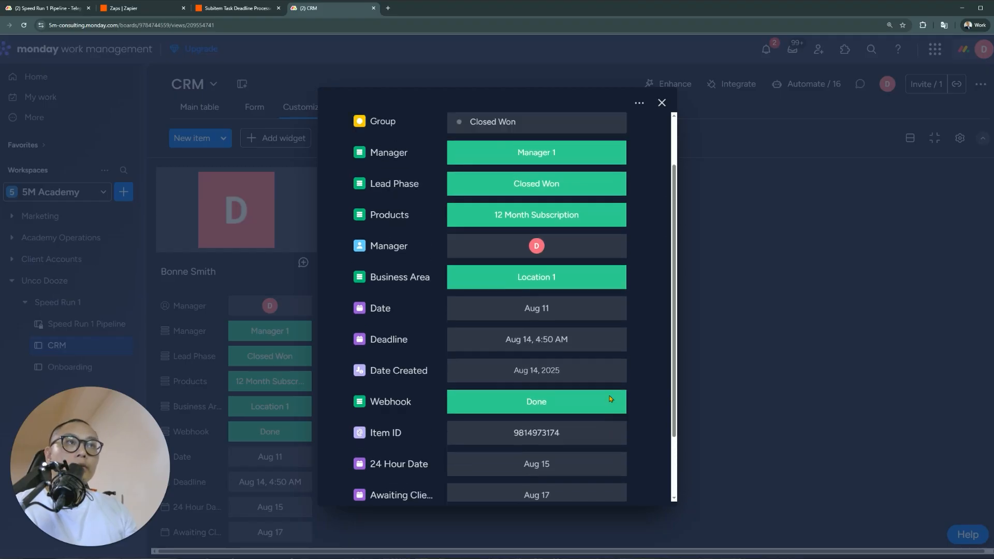
left_click(661, 104)
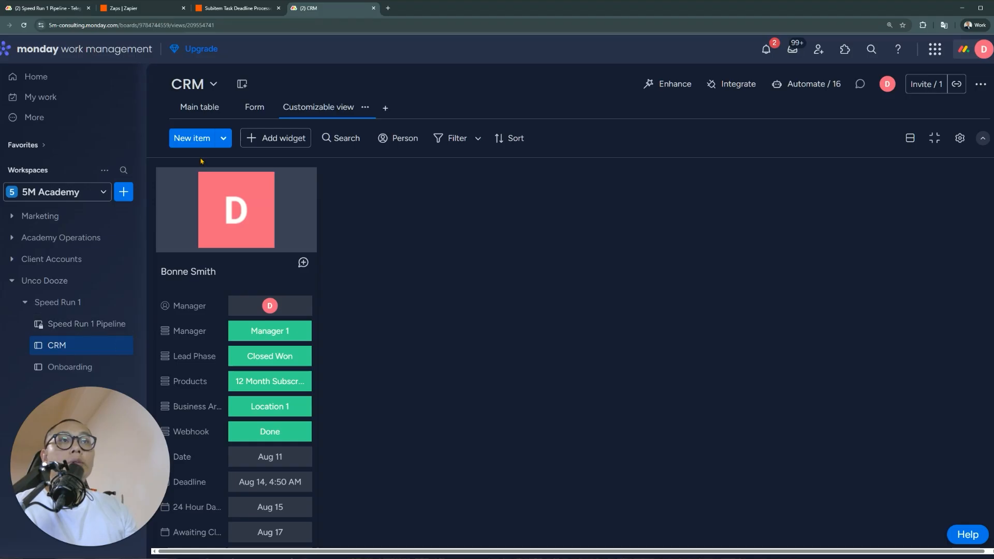
left_click(199, 107)
Expand the Closed Won lead to reveal Calls 1–3, then view its card in the Customizable view
left_click_drag(439, 550, 835, 536)
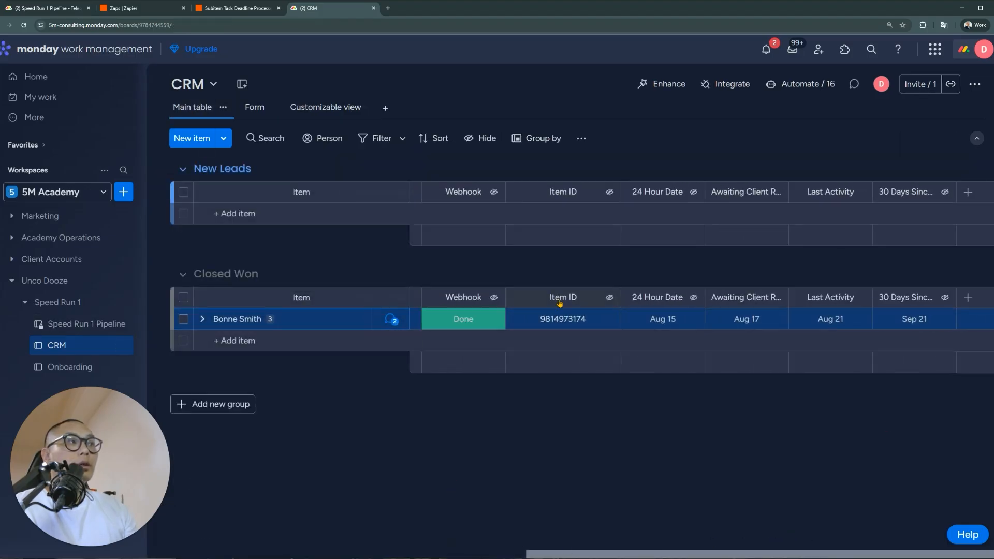
left_click(202, 318)
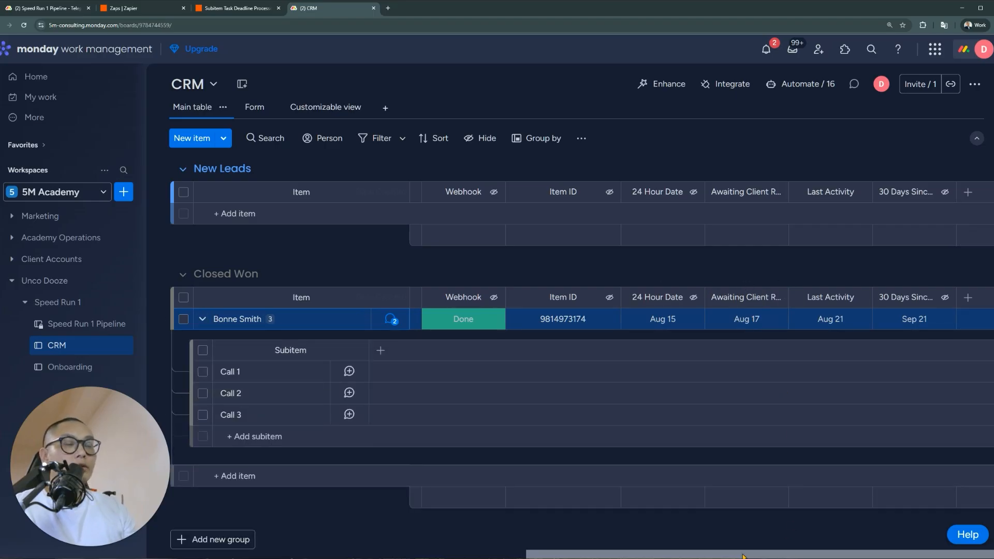
left_click_drag(743, 556, 363, 556)
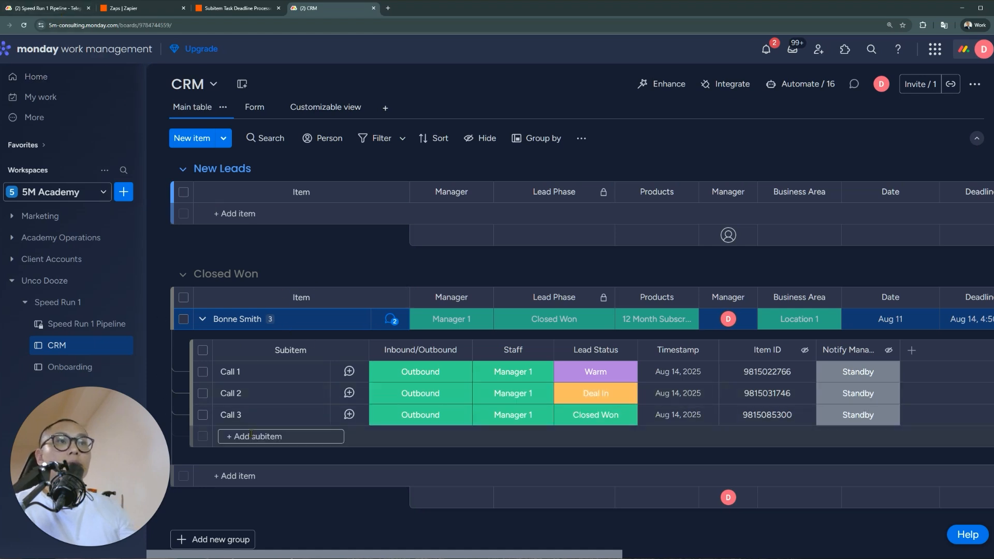
left_click(342, 107)
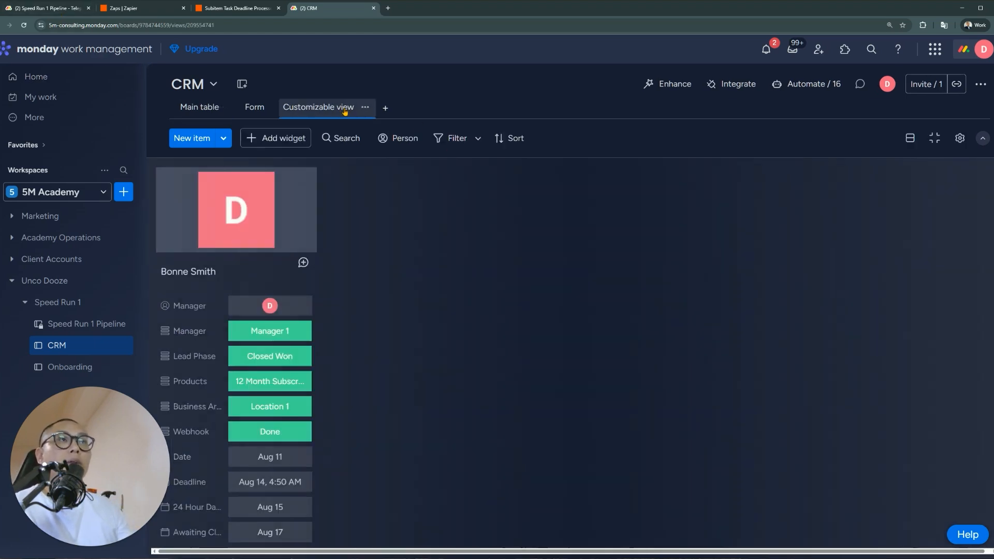
scroll(310, 321, "down", 2)
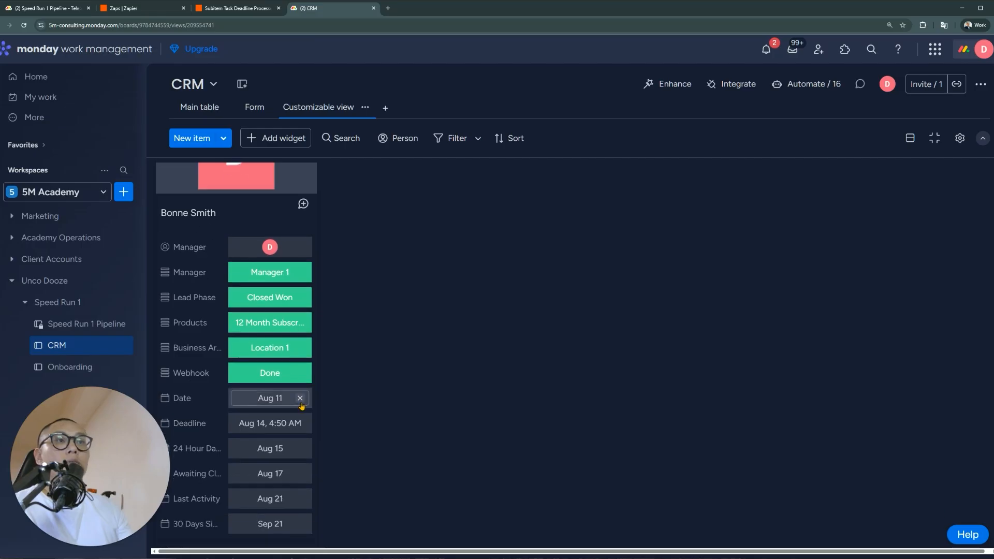
scroll(282, 464, "up", 2)
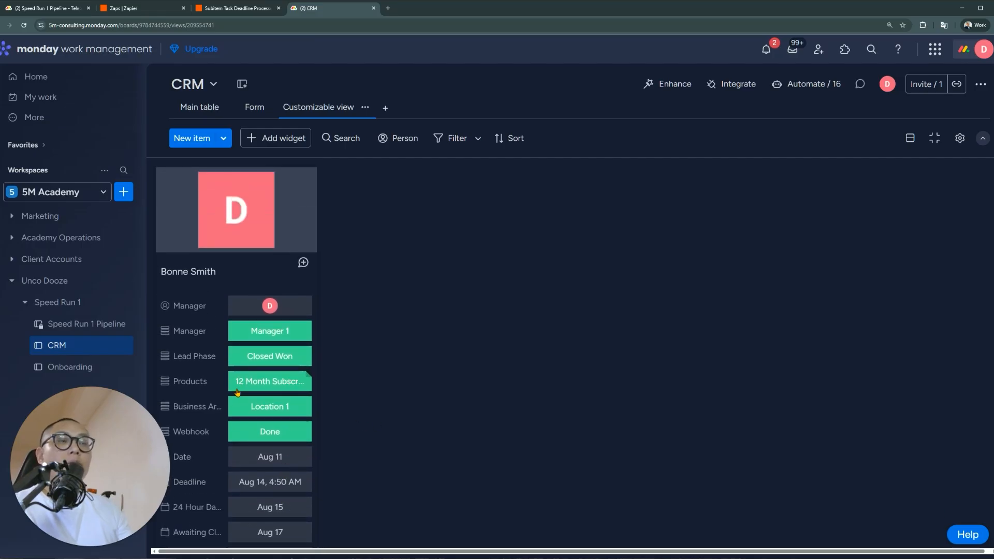
scroll(261, 279, "down", 1)
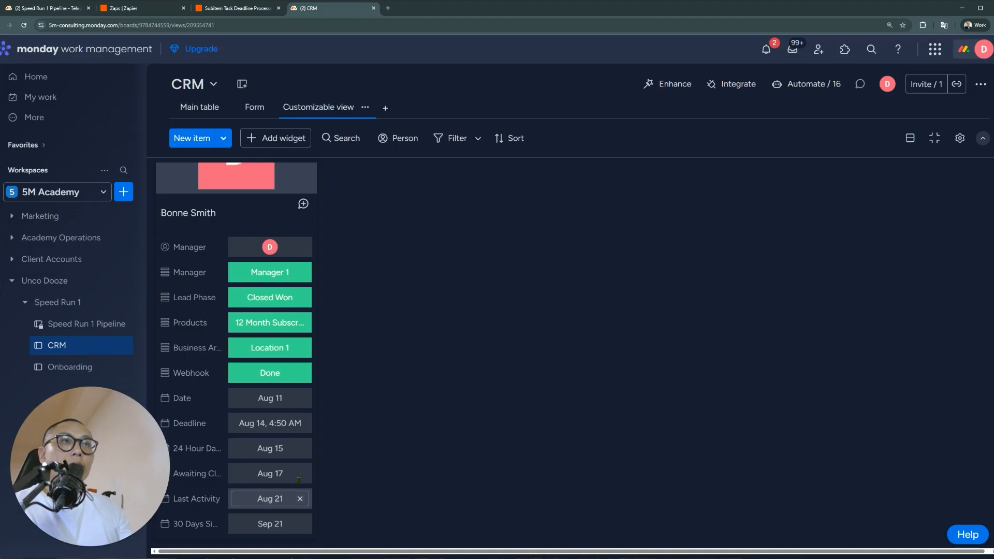
Add a new Table view to the CRM board and rename it Hot Leads
left_click(386, 108)
left_click(419, 151)
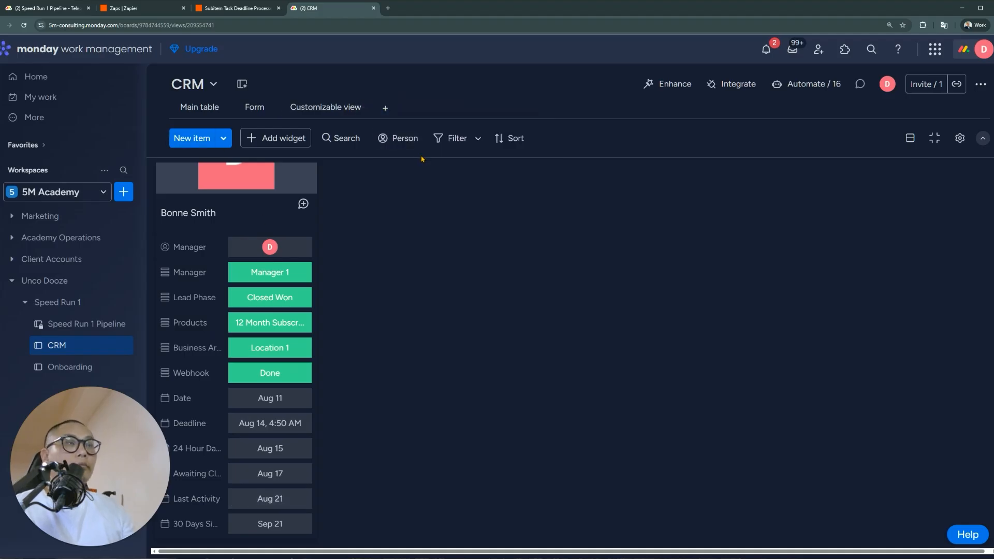
left_click(411, 108)
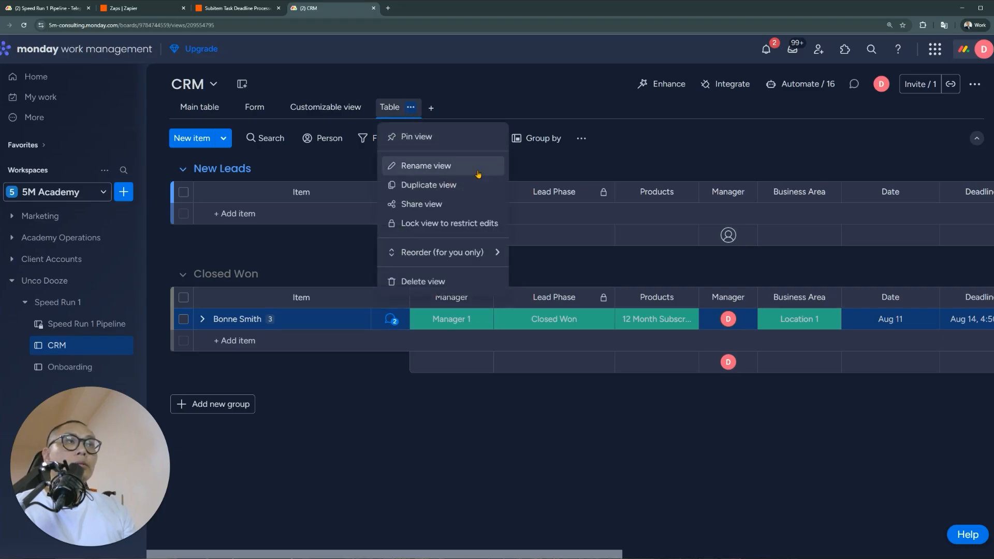
left_click(411, 109)
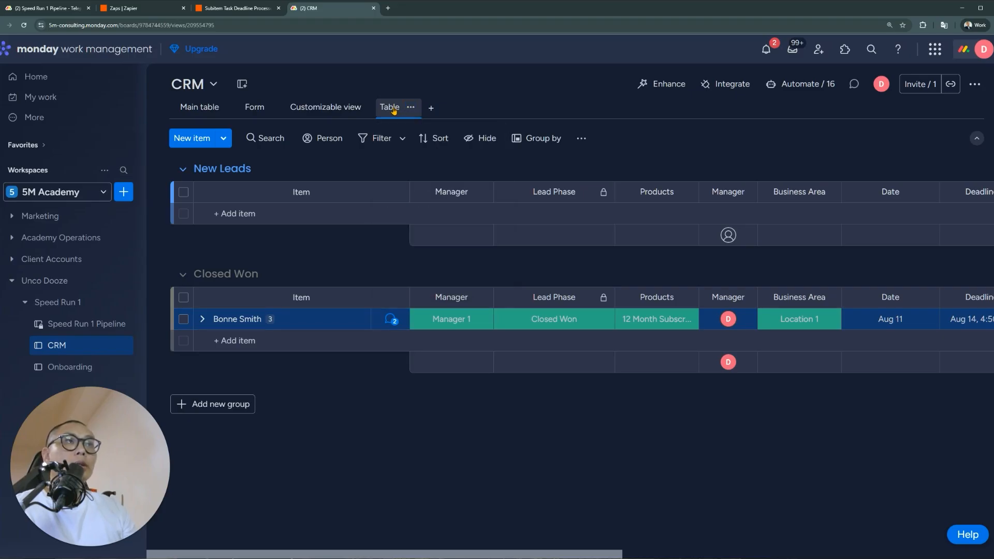
left_click(410, 109)
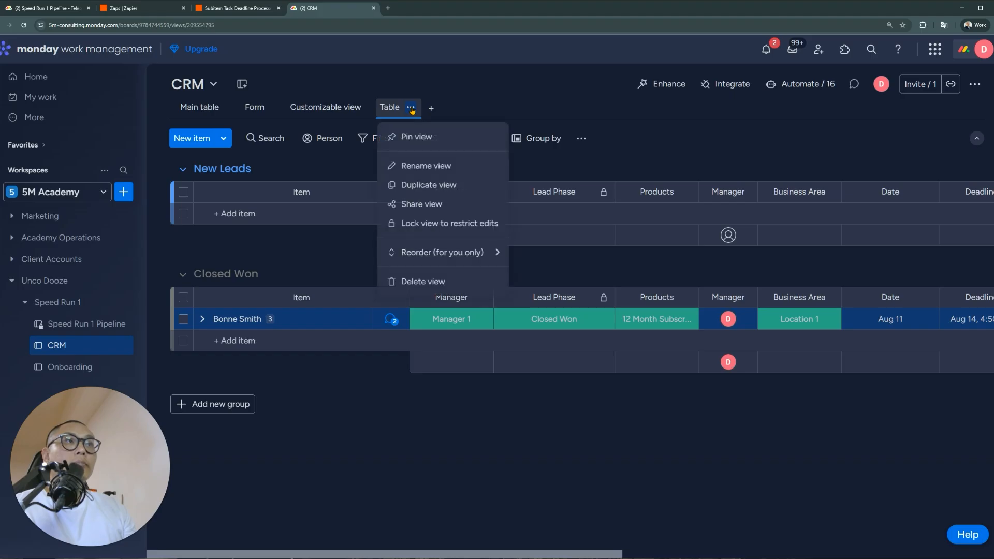
left_click(427, 166)
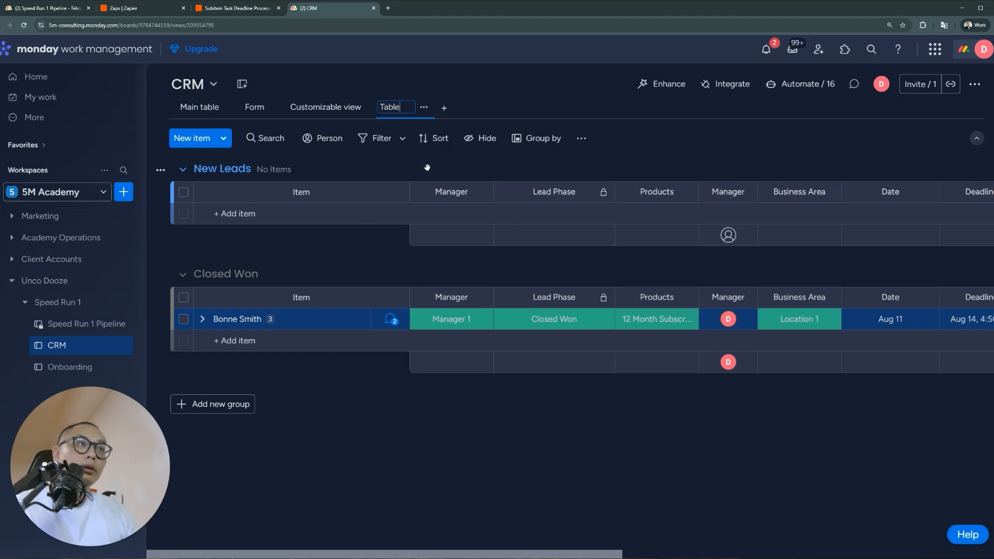
type("Jp")
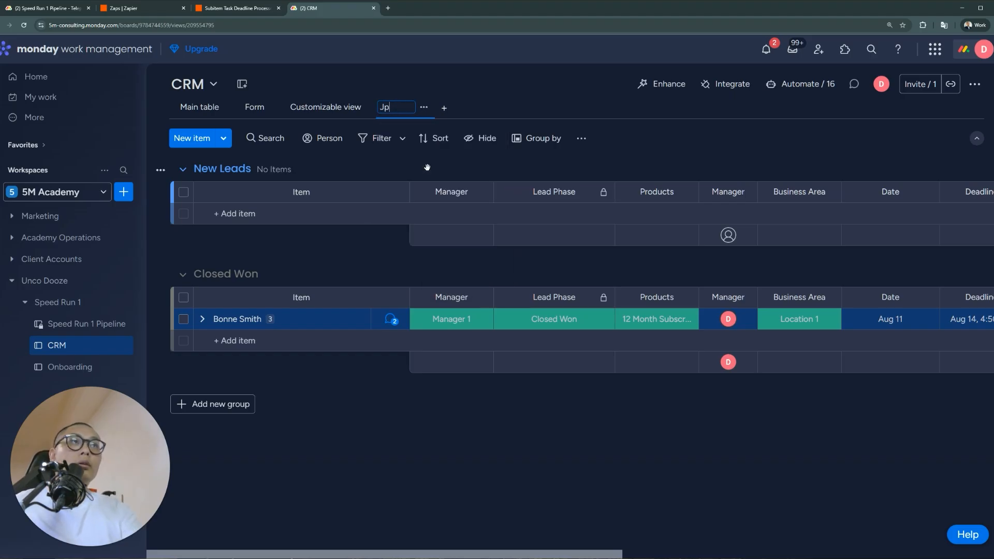
type("t Leads")
key("Return")
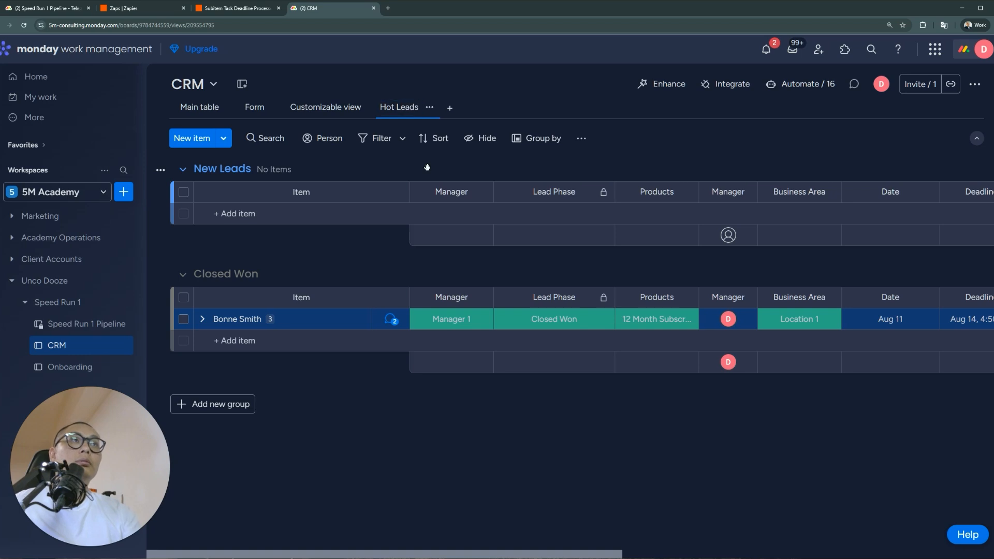
left_click(562, 320)
Expand the Closed Won lead's call subitems and bring up Call 1's lead status labels
left_click(573, 340)
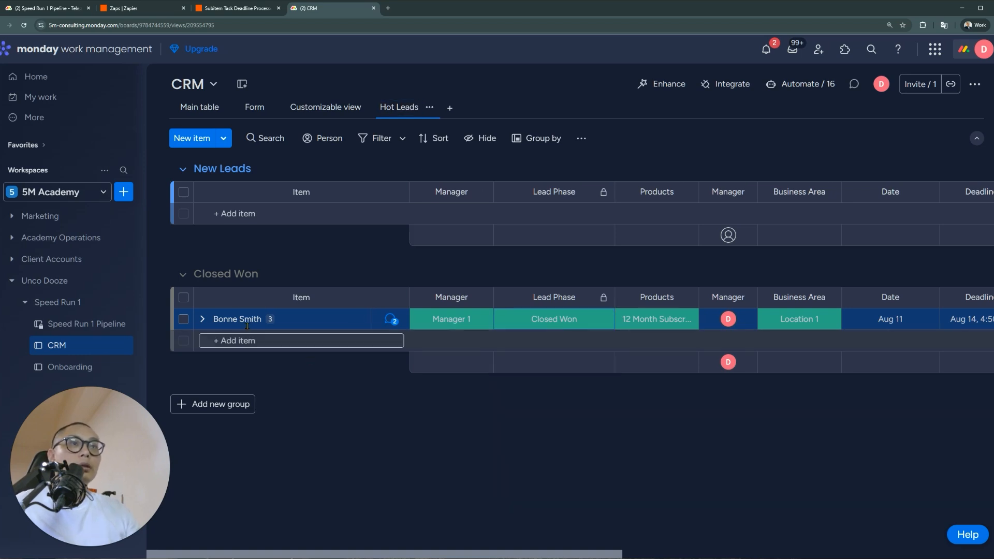
left_click(202, 319)
left_click(613, 377)
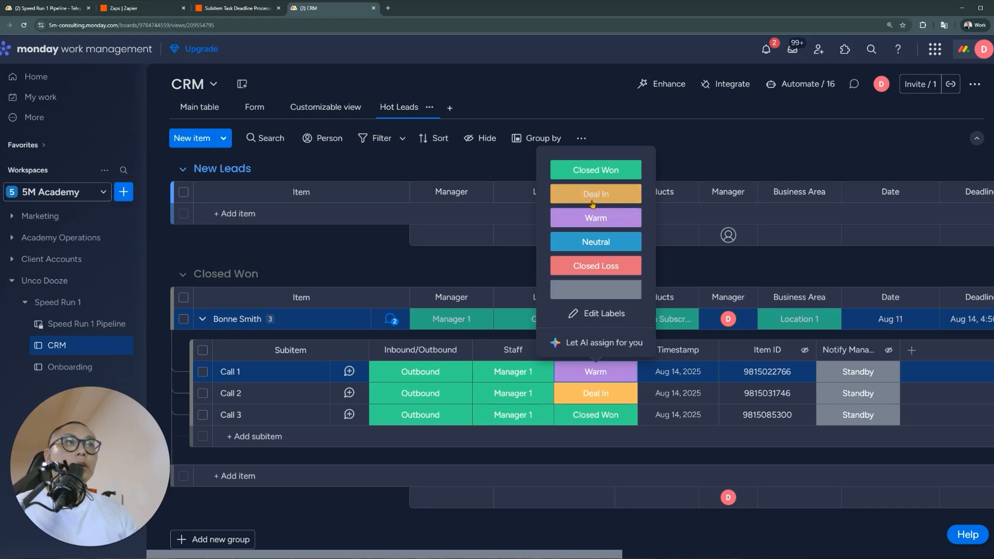
Filter the Hot Leads view on subitem Lead Status equal to Deal In
left_click(479, 148)
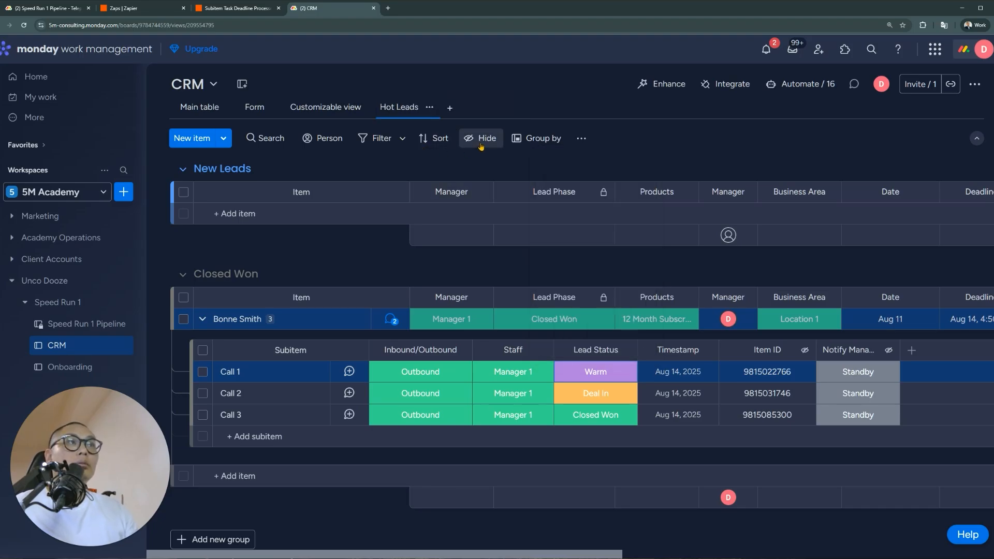
scroll(518, 264, "down", 3)
scroll(518, 264, "up", 3)
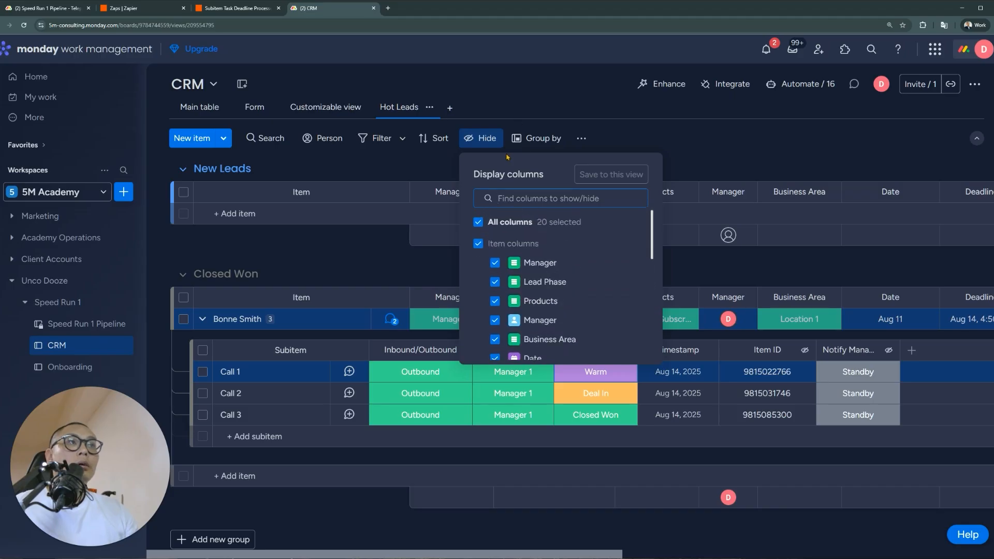
left_click(394, 140)
left_click(519, 211)
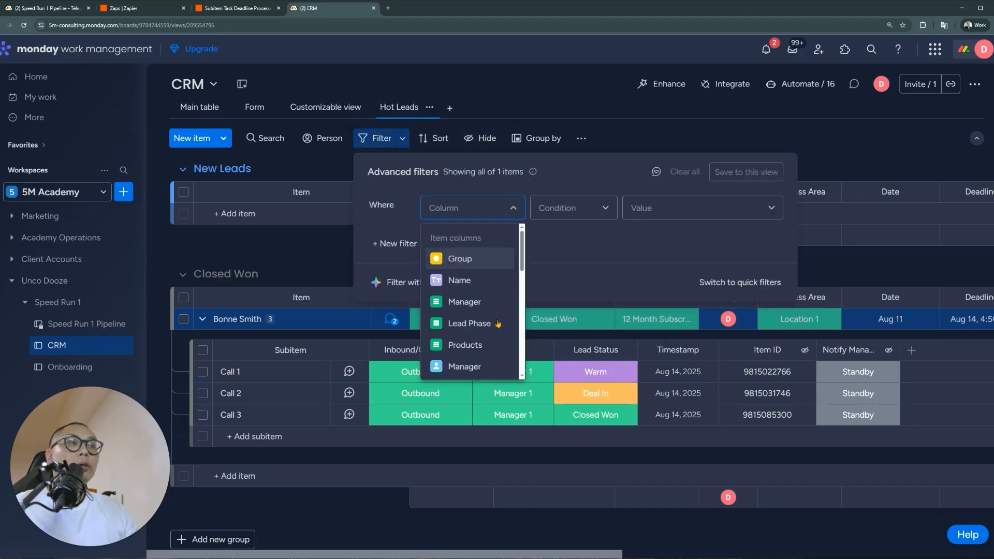
scroll(500, 324, "down", 5)
scroll(500, 324, "down", 3)
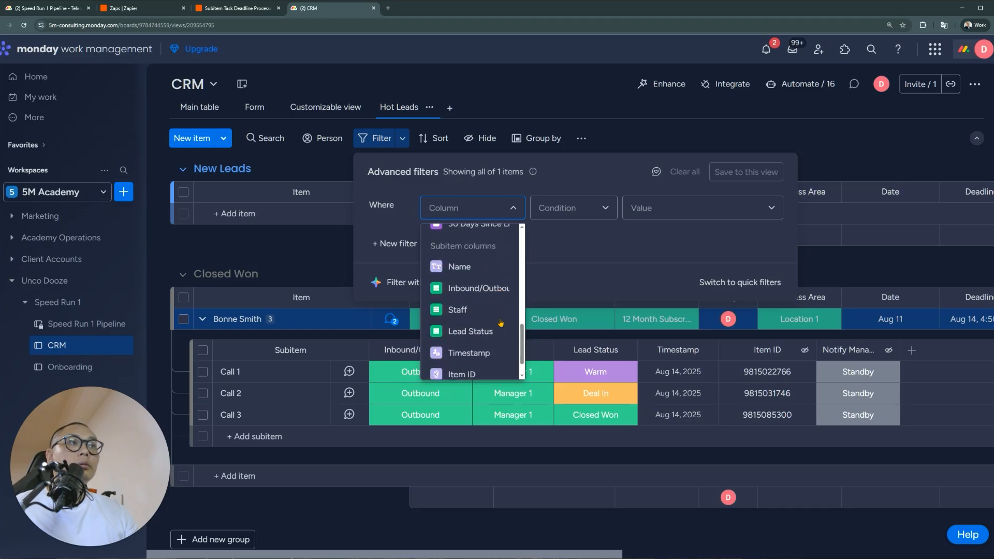
scroll(486, 319, "down", 1)
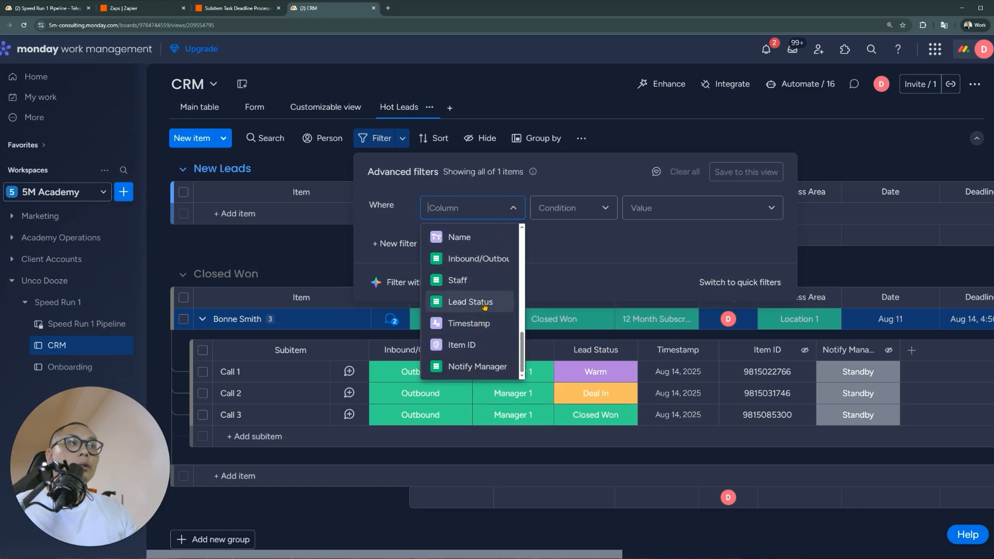
left_click(481, 303)
left_click(676, 213)
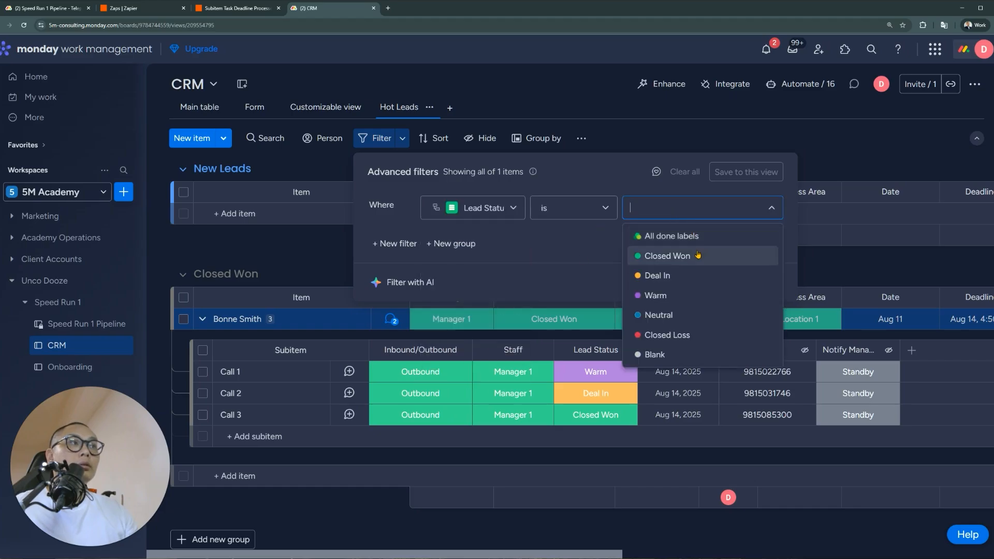
left_click(642, 275)
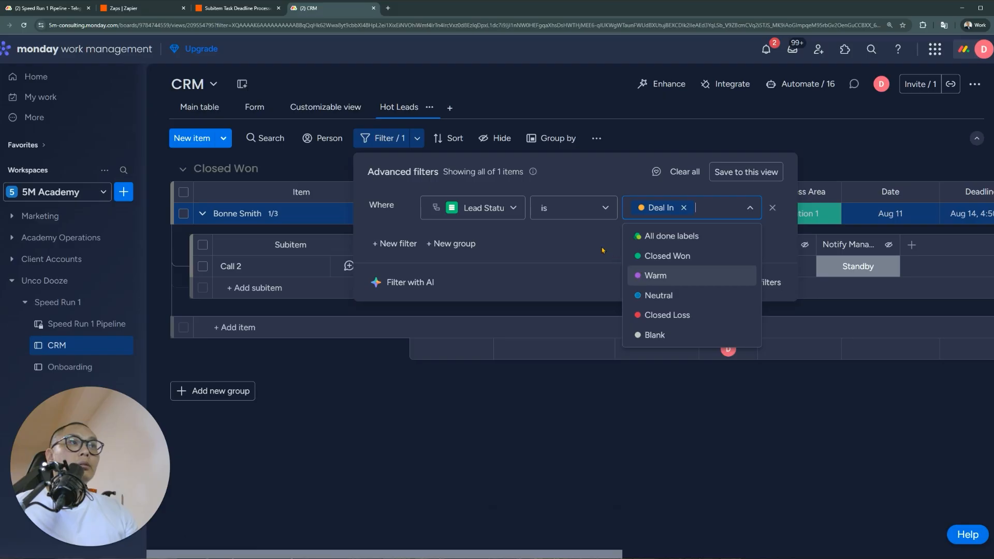
Add Warm to the Lead Status condition, remove the extra condition, and save the filter to Hot Leads
left_click(394, 243)
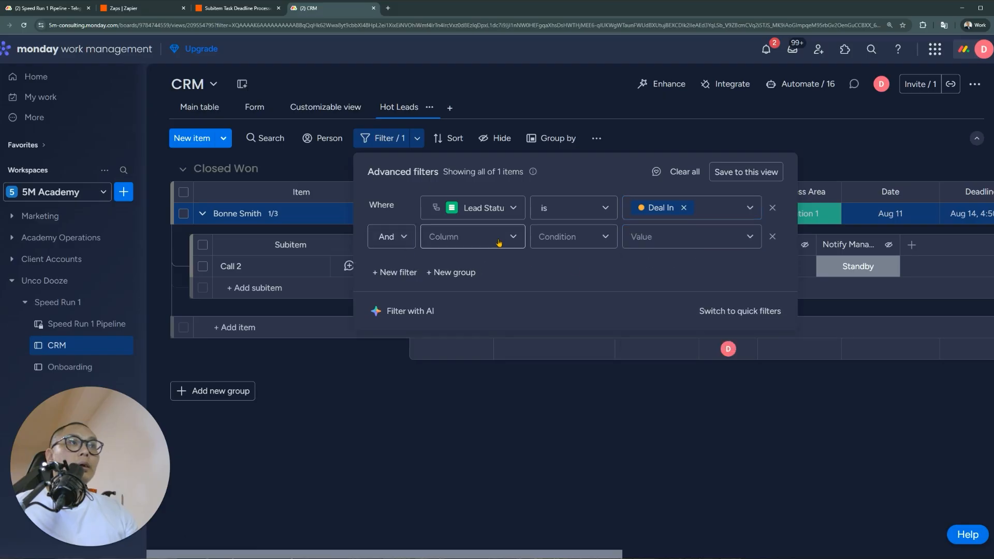
left_click(394, 237)
left_click(384, 282)
left_click(513, 239)
scroll(506, 339, "down", 5)
scroll(497, 321, "down", 2)
left_click(487, 328)
left_click(678, 243)
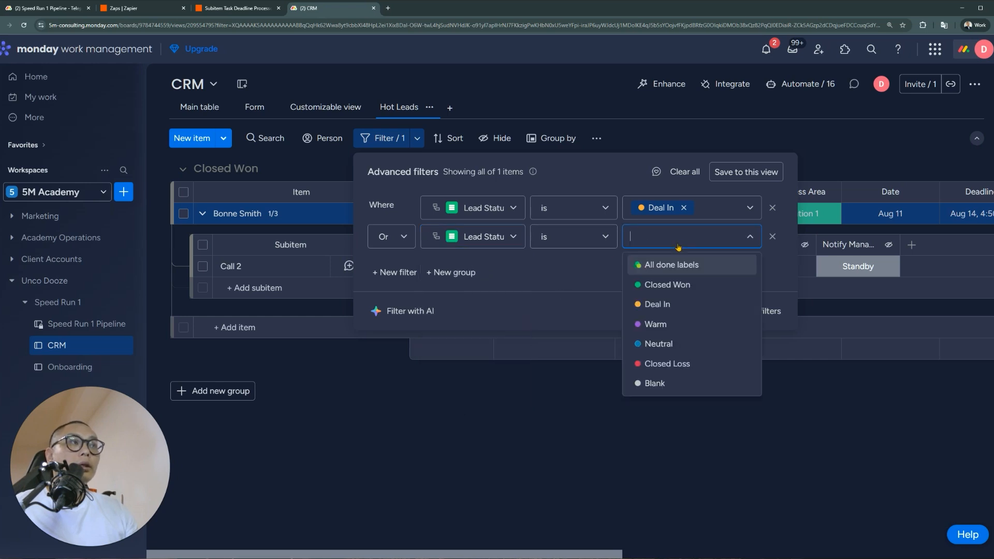
left_click(684, 324)
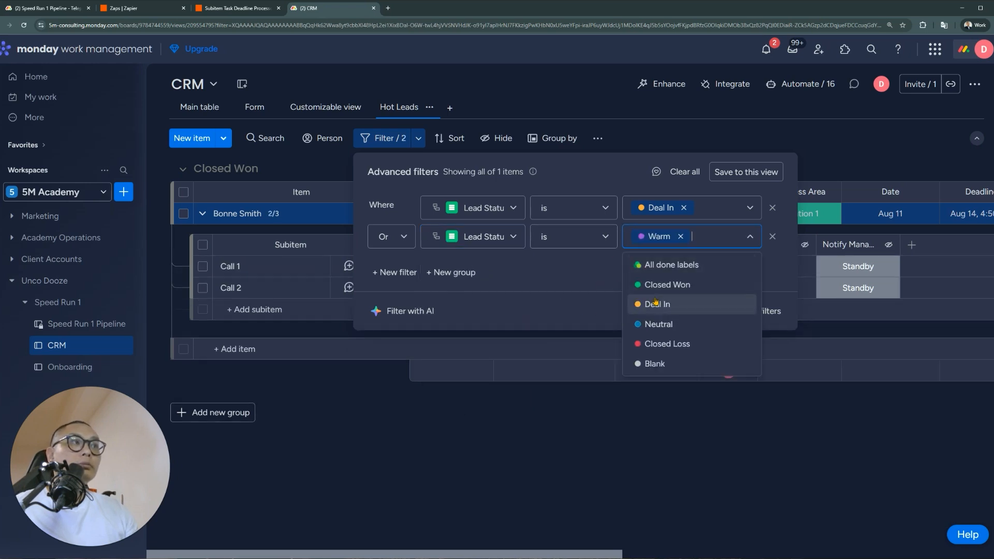
left_click(713, 211)
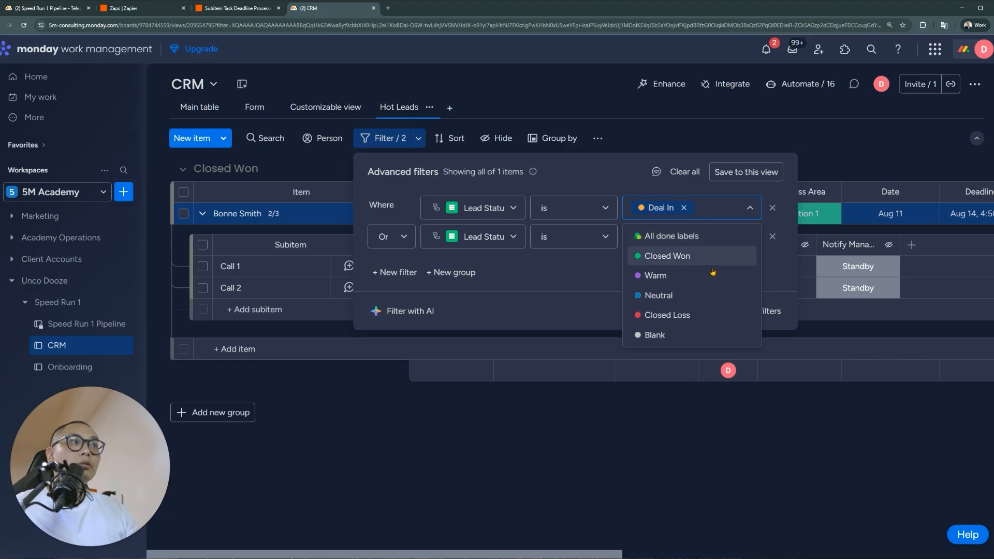
left_click(689, 275)
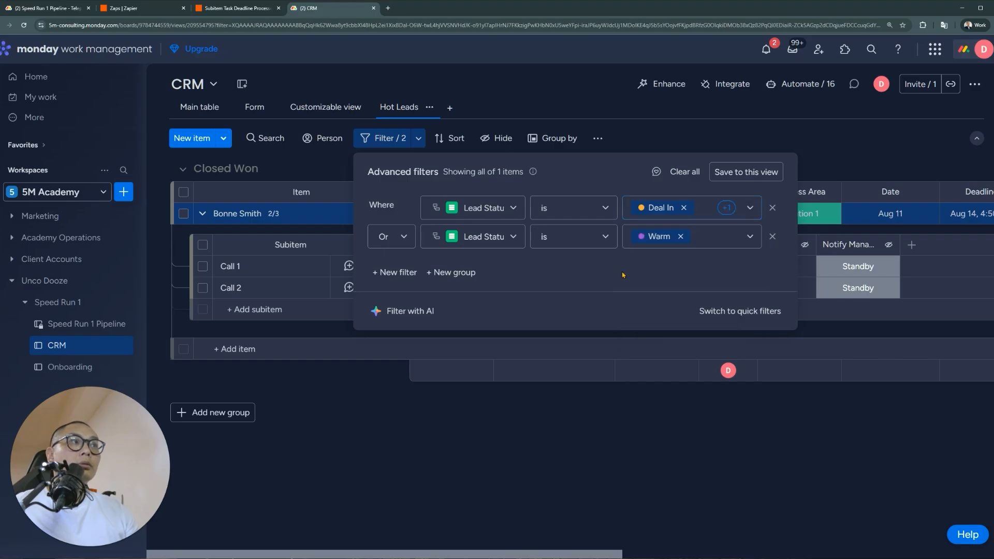
left_click(772, 236)
left_click(746, 172)
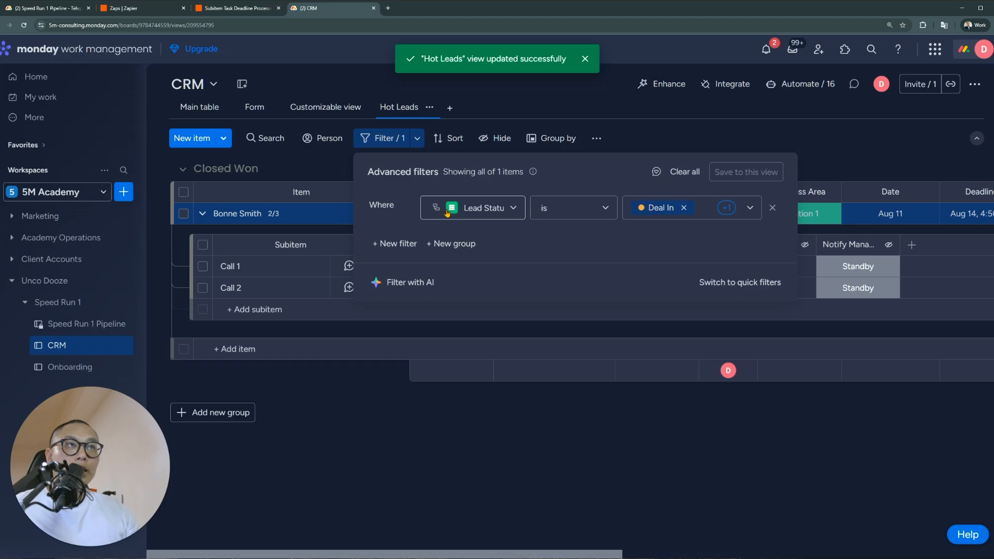
left_click(528, 480)
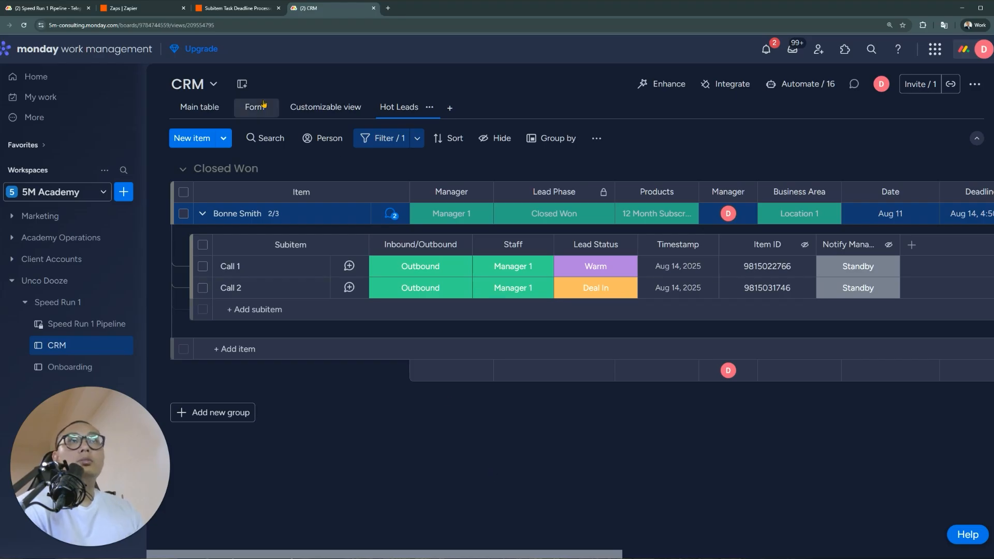
Return to the CRM board and bring up Call 1's Inbound/Outbound and Lead Status options
left_click(73, 7)
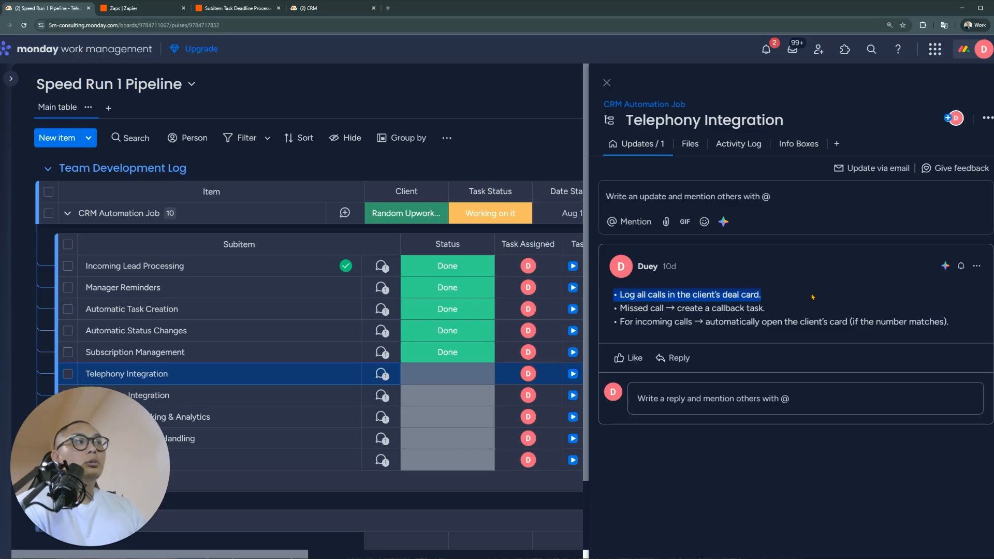
left_click(324, 9)
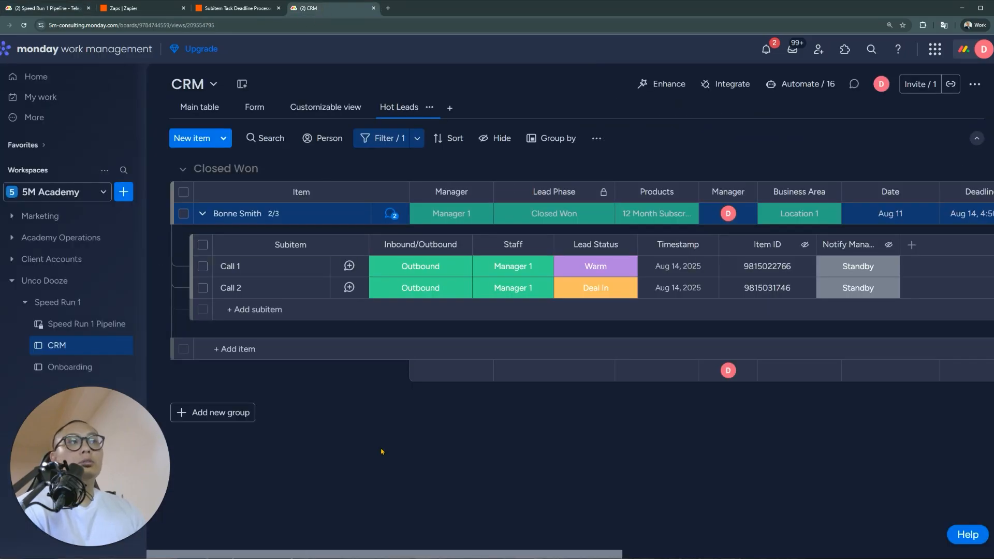
left_click(437, 266)
left_click(440, 271)
left_click(441, 271)
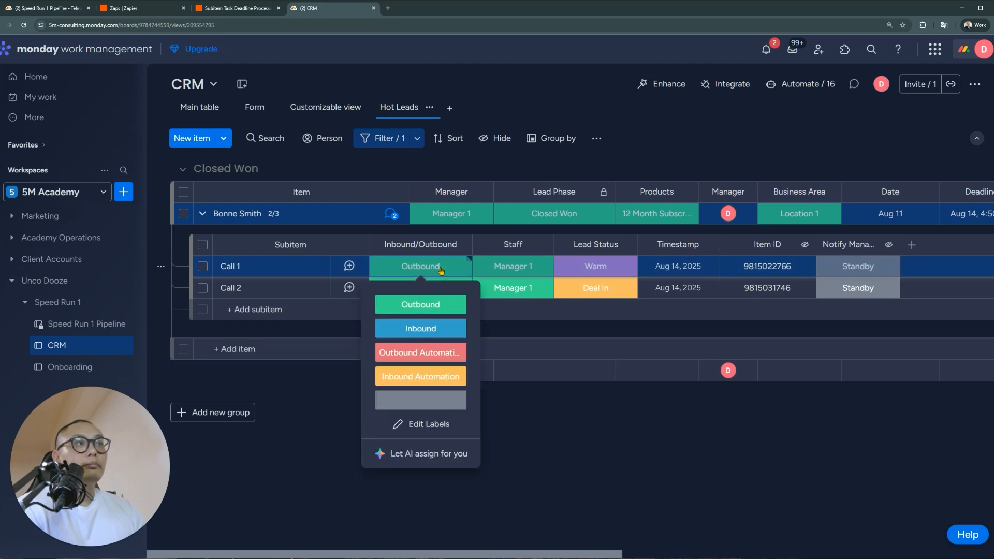
left_click(564, 274)
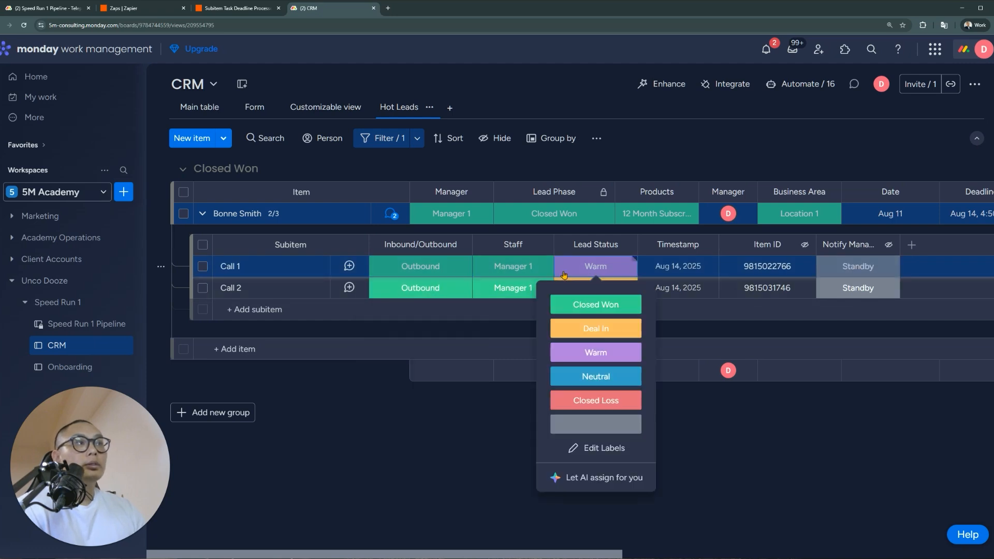
left_click(567, 273)
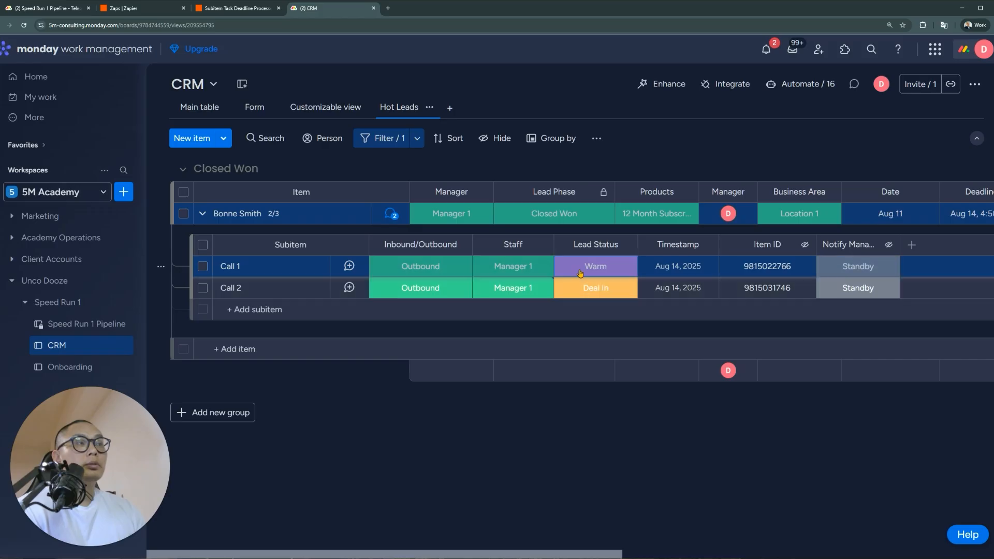
left_click(581, 274)
left_click(580, 273)
left_click(580, 273)
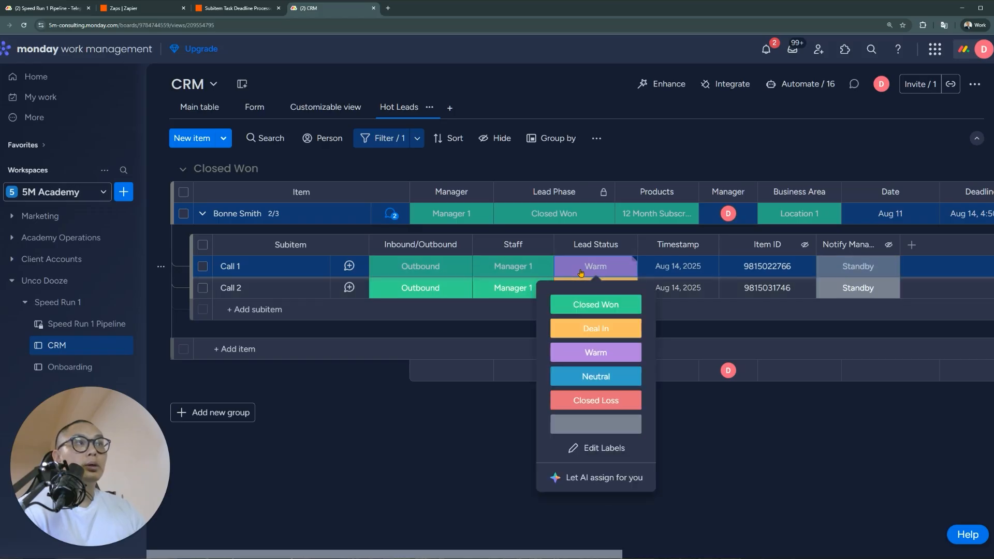
Add a Missed Call Lead Status label positioned below Closed Loss and apply the change
left_click(603, 449)
left_click(636, 305)
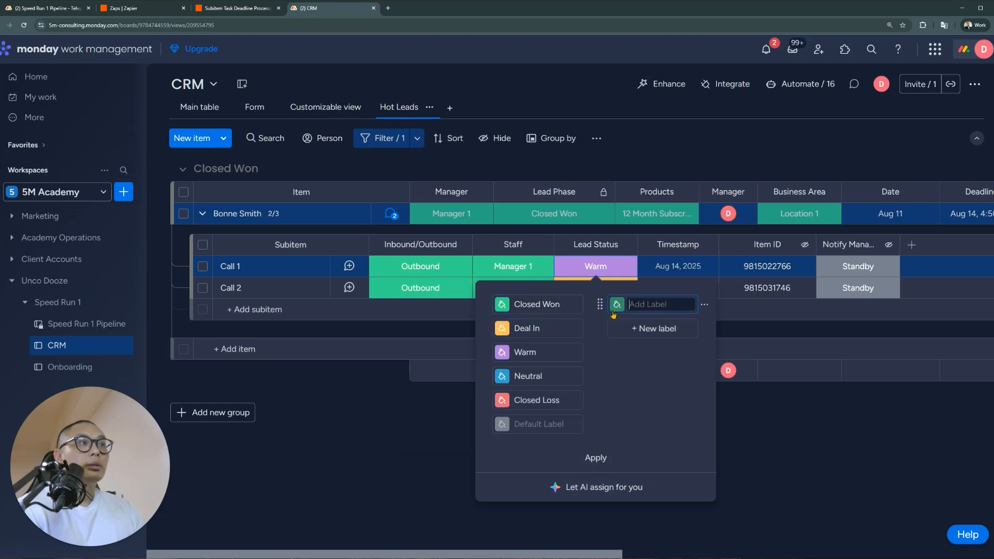
type("Missed Call")
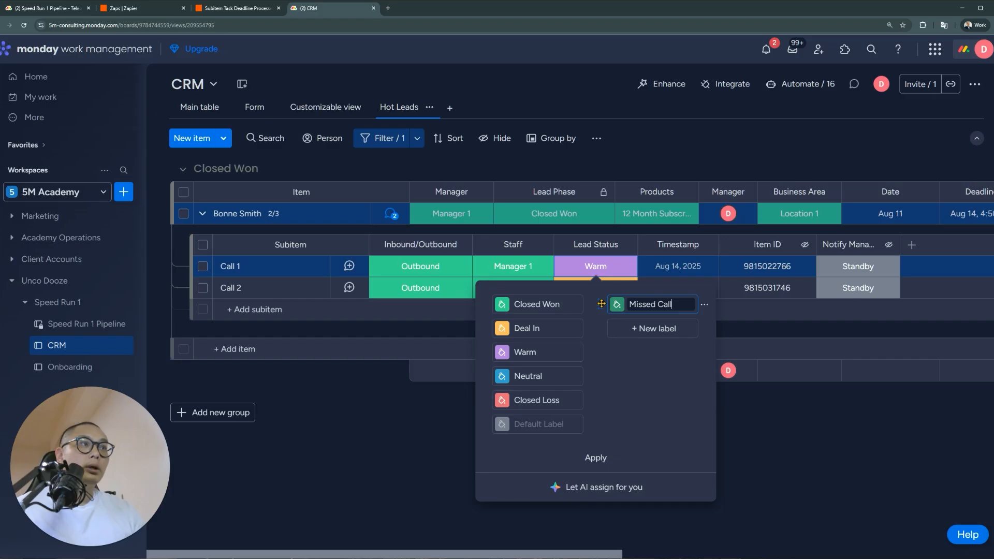
left_click_drag(611, 309, 500, 419)
left_click(594, 459)
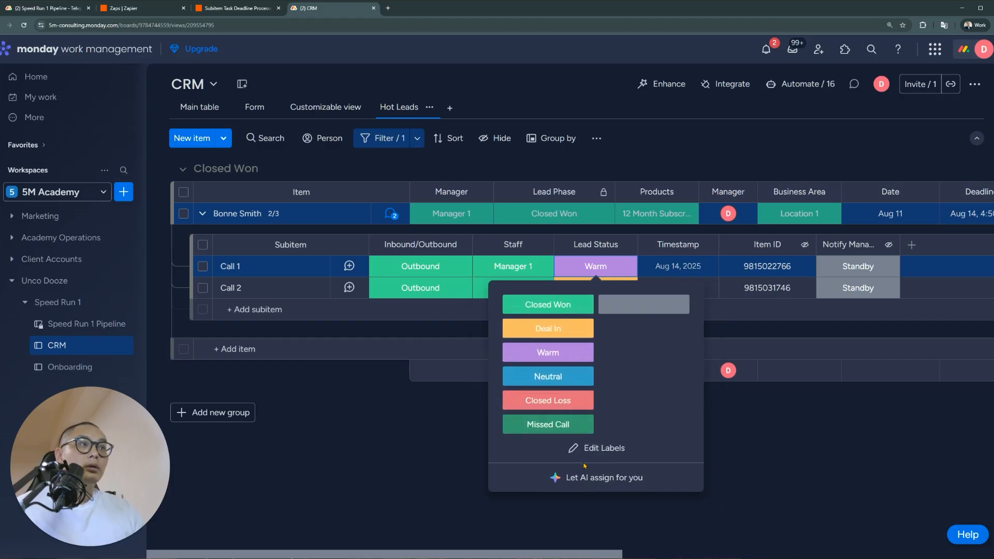
left_click(454, 443)
left_click(270, 309)
Create subitem Call 3 with Staff set to Manager 1 and Lead Status Missed Call
type("Call 3")
key("Return")
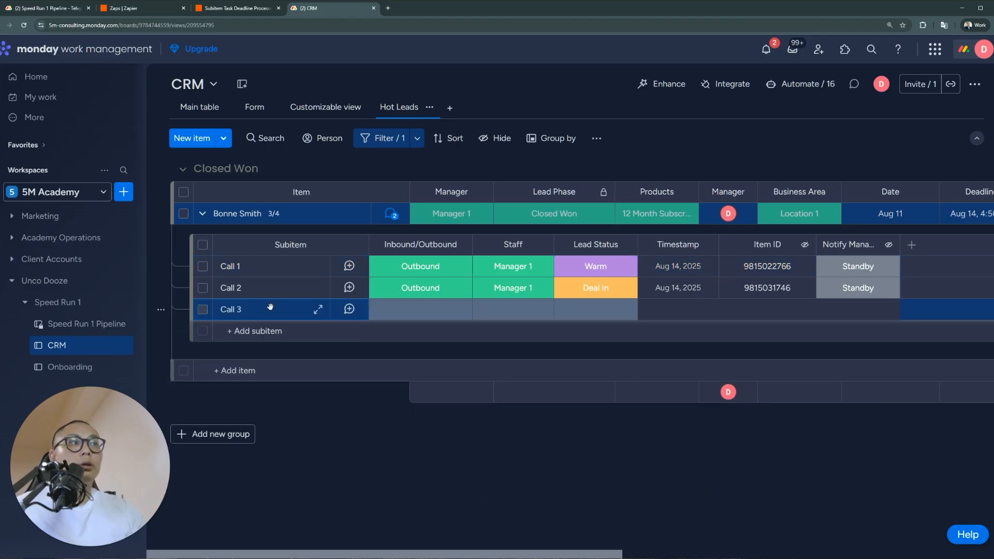
left_click(513, 309)
left_click(448, 347)
left_click(595, 309)
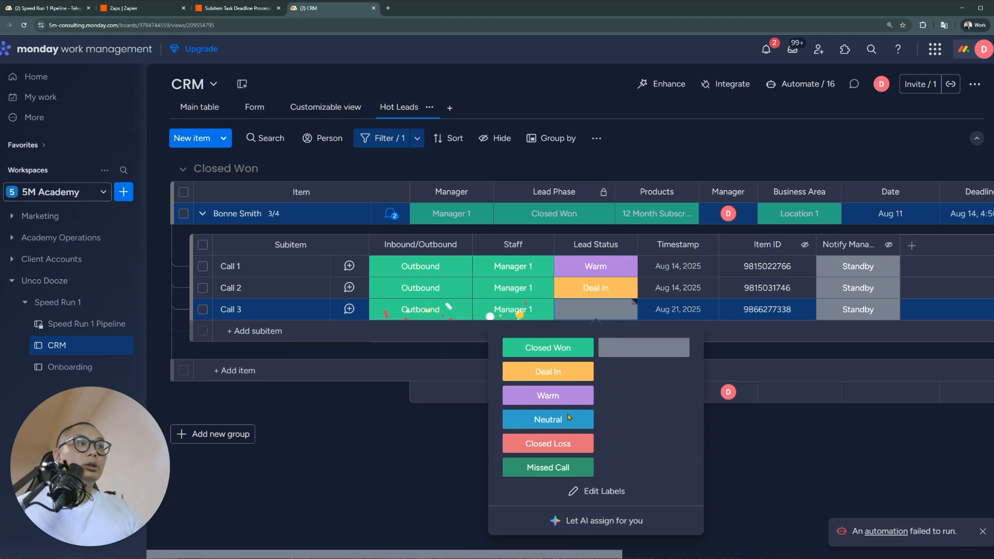
left_click(563, 467)
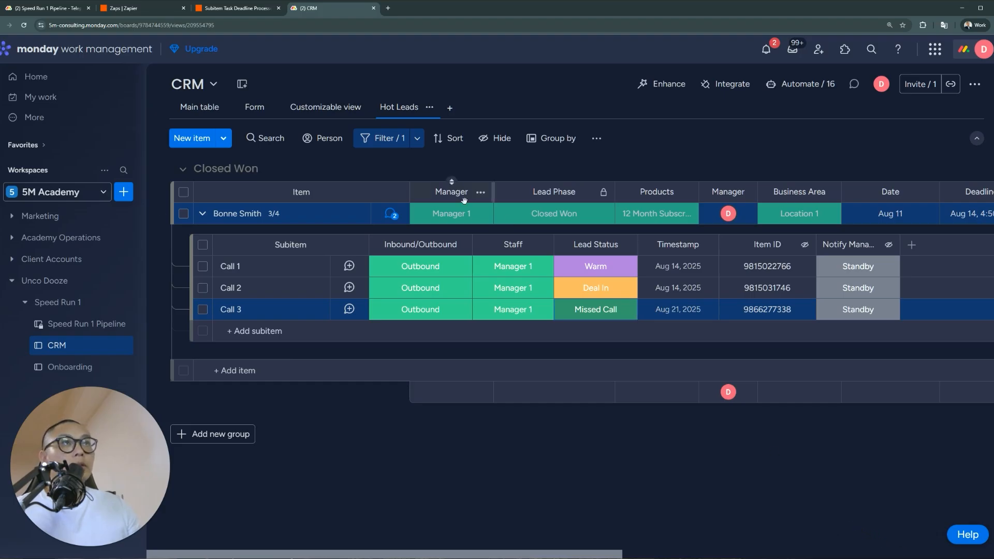
Show the CRM board's list of 16 automations
left_click(814, 87)
scroll(422, 322, "down", 3)
scroll(422, 323, "up", 3)
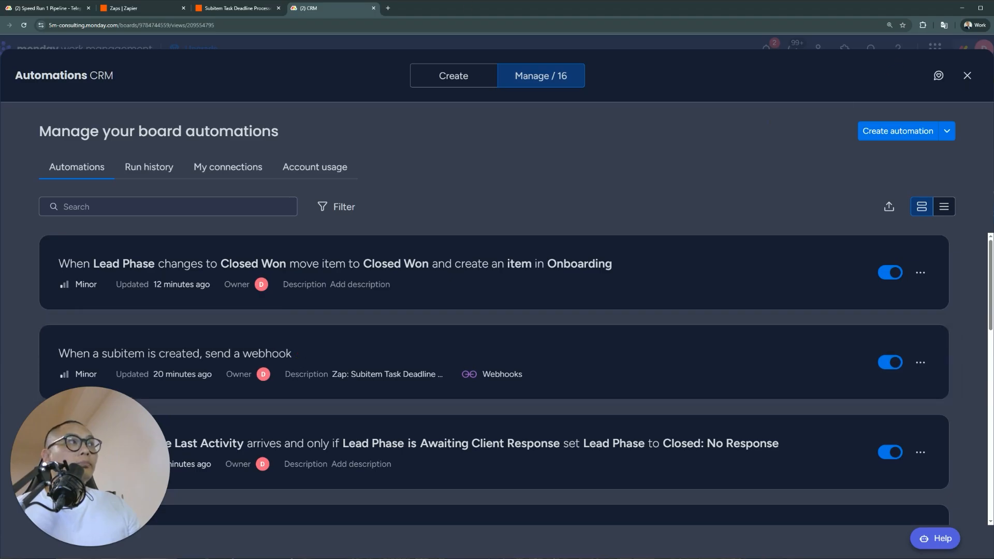
Browse the Webhooks integration templates, then close the Automations panel to return to Hot Leads
left_click(967, 76)
left_click(738, 85)
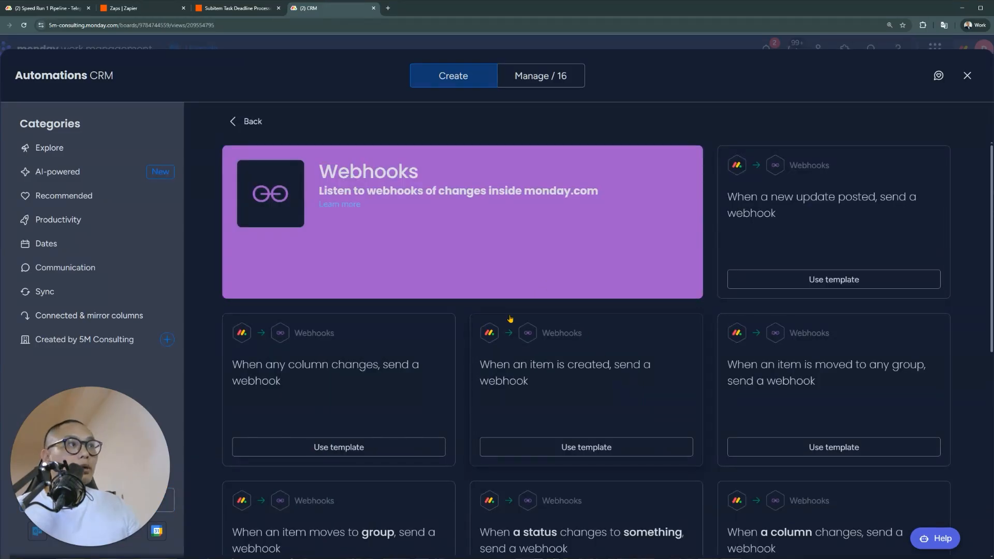
scroll(510, 318, "down", 2)
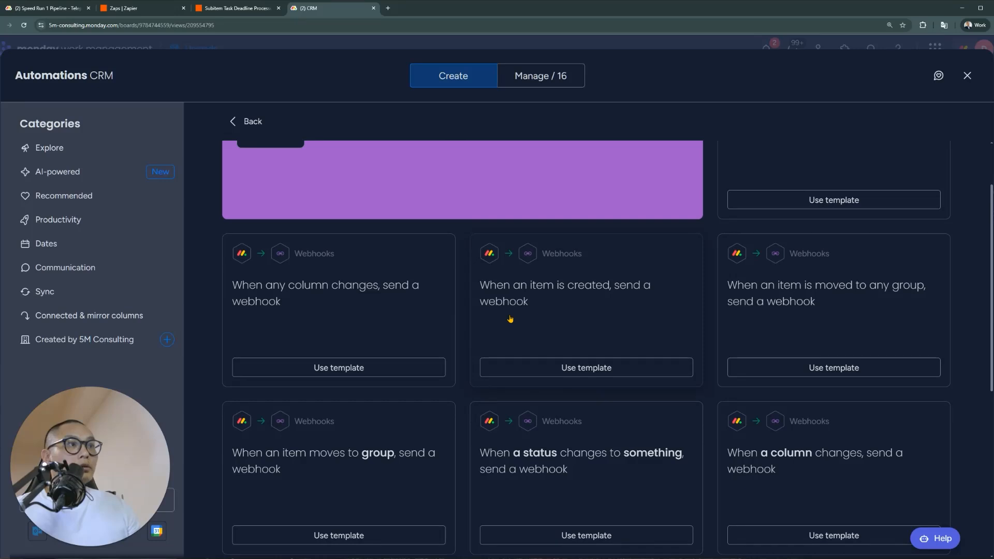
scroll(509, 319, "down", 1)
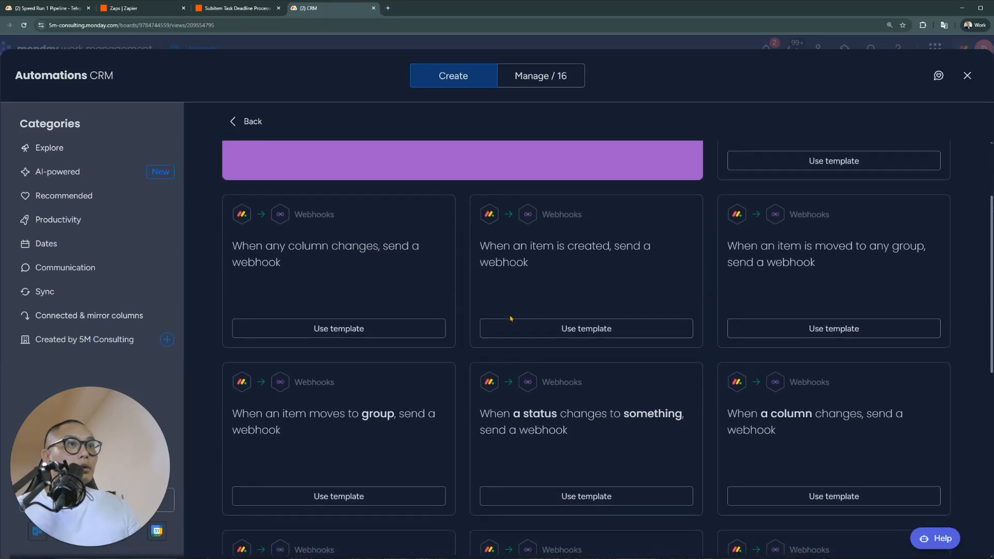
scroll(510, 319, "up", 2)
scroll(510, 318, "down", 6)
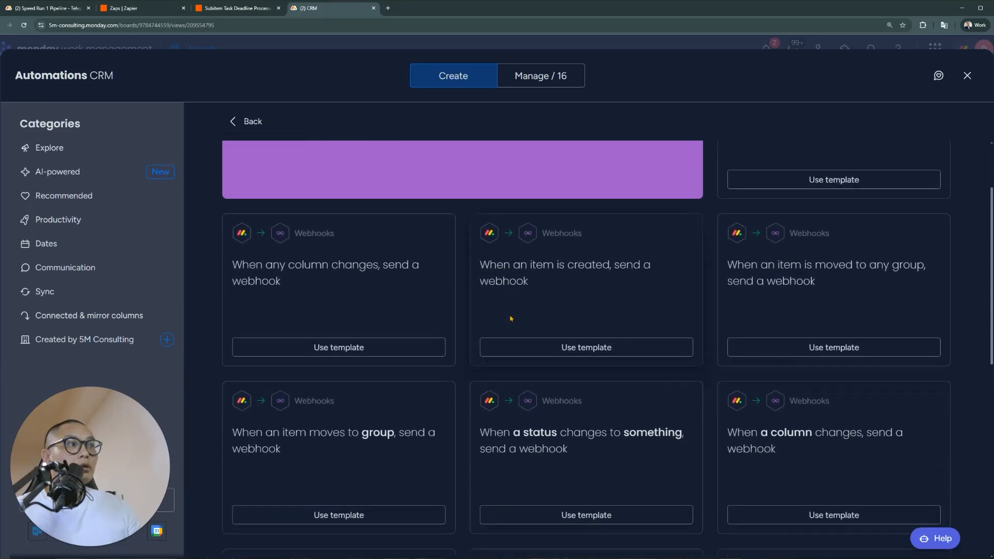
scroll(510, 318, "down", 2)
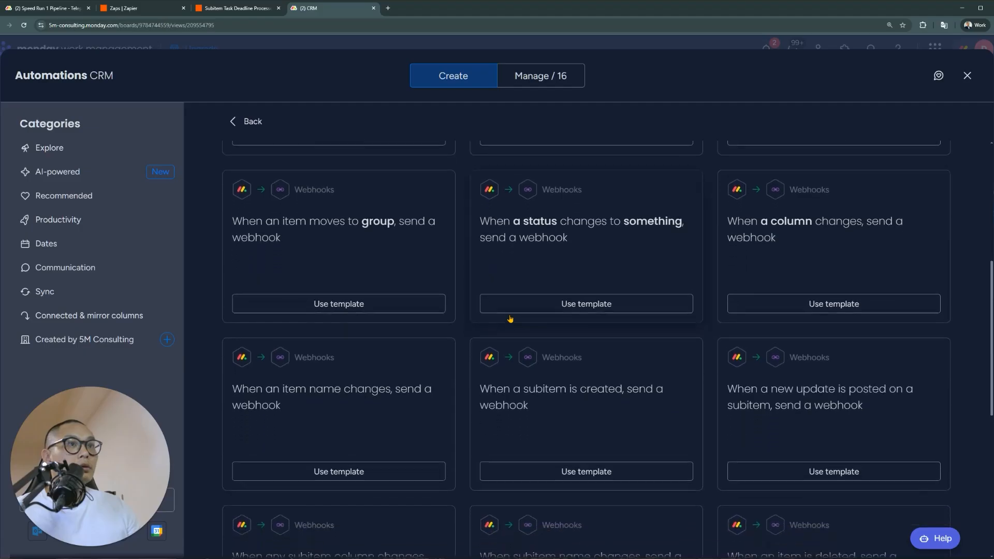
scroll(510, 319, "down", 2)
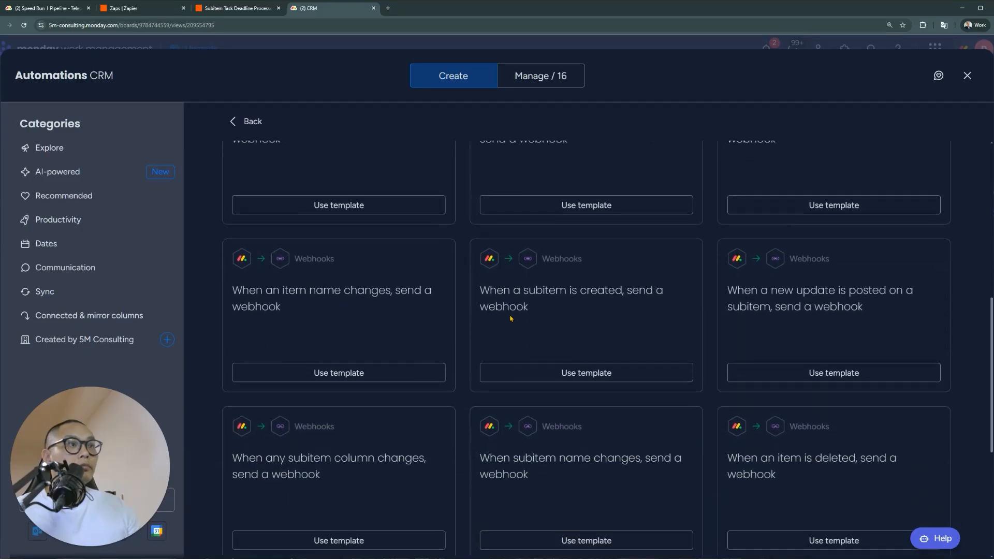
scroll(510, 318, "down", 2)
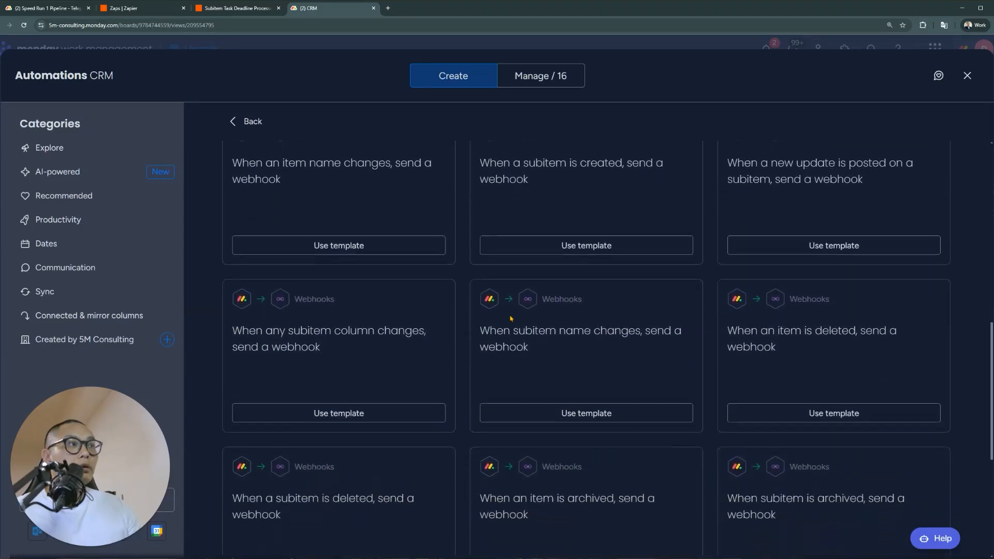
scroll(510, 318, "down", 3)
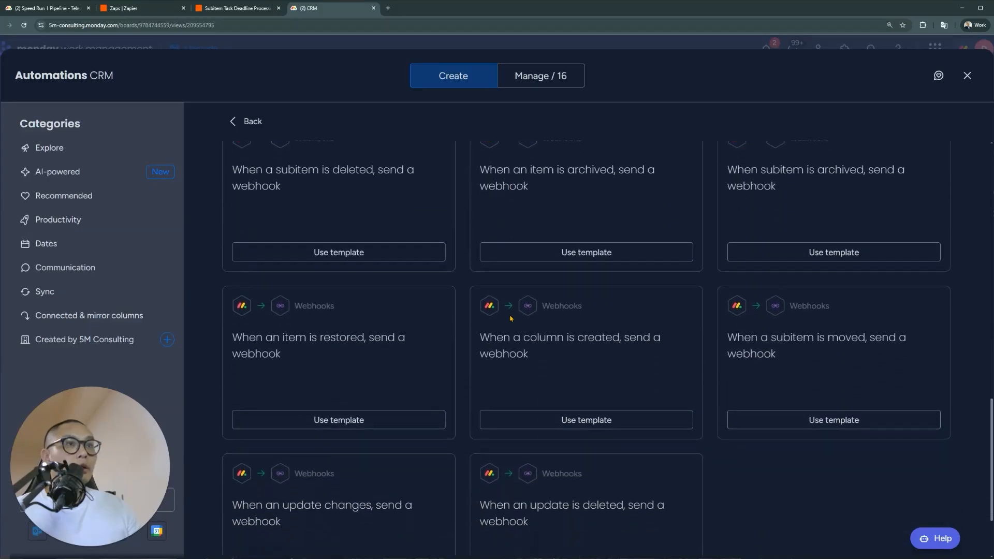
scroll(544, 319, "down", 2)
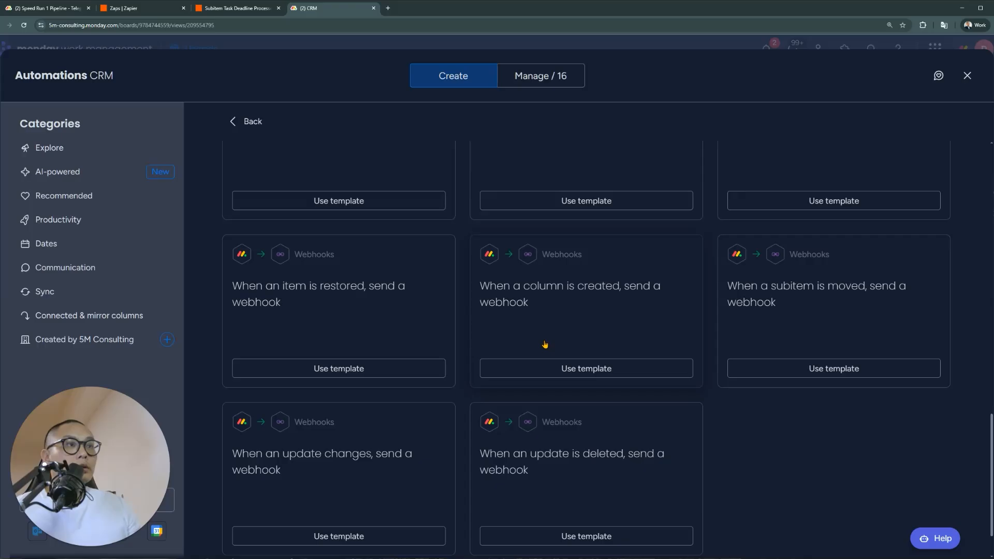
scroll(545, 345, "up", 1)
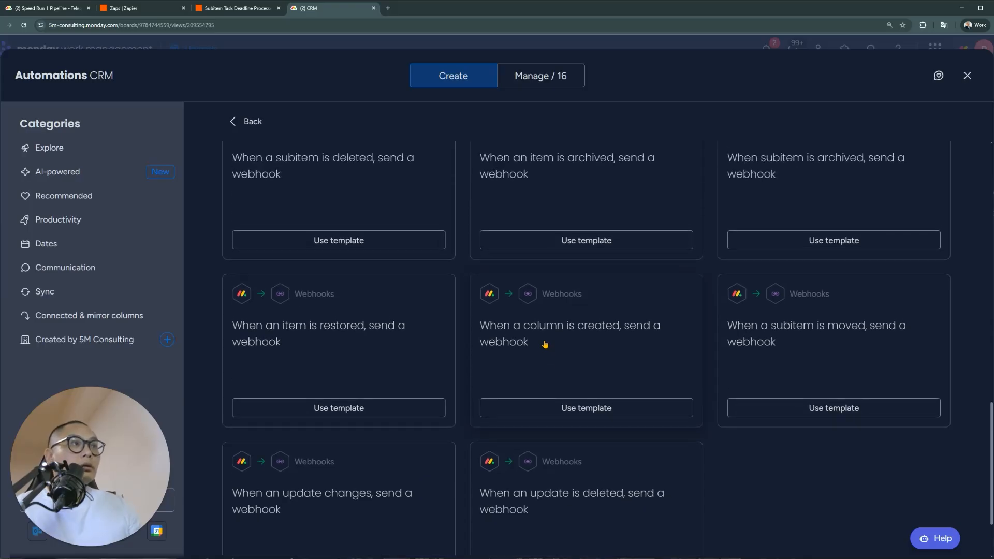
scroll(545, 347, "up", 3)
scroll(554, 372, "up", 5)
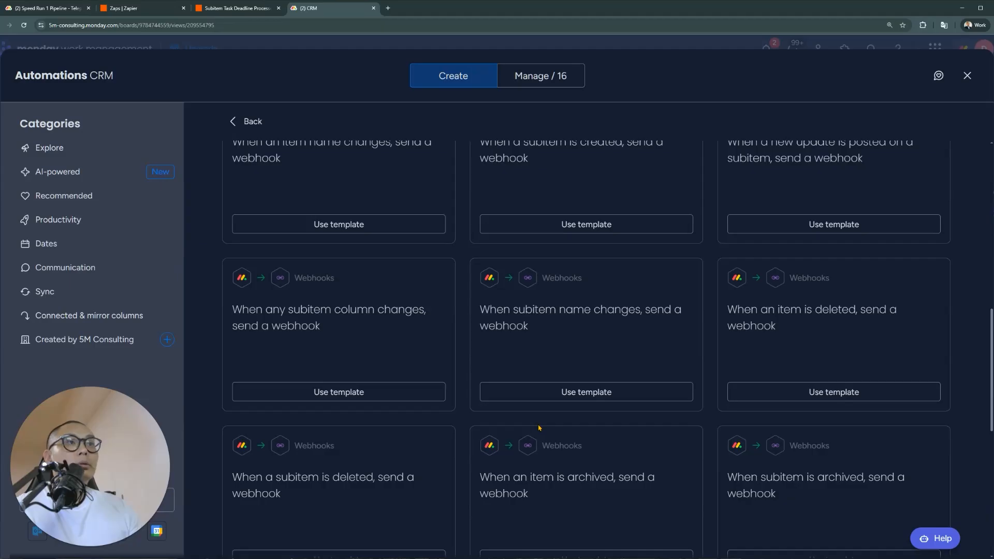
scroll(539, 428, "up", 3)
scroll(527, 429, "up", 1)
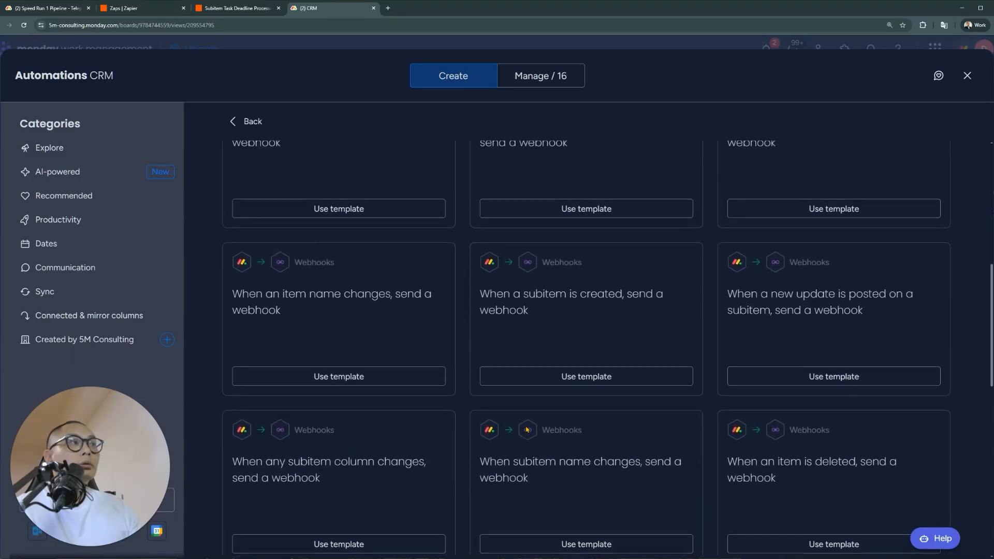
scroll(526, 429, "up", 3)
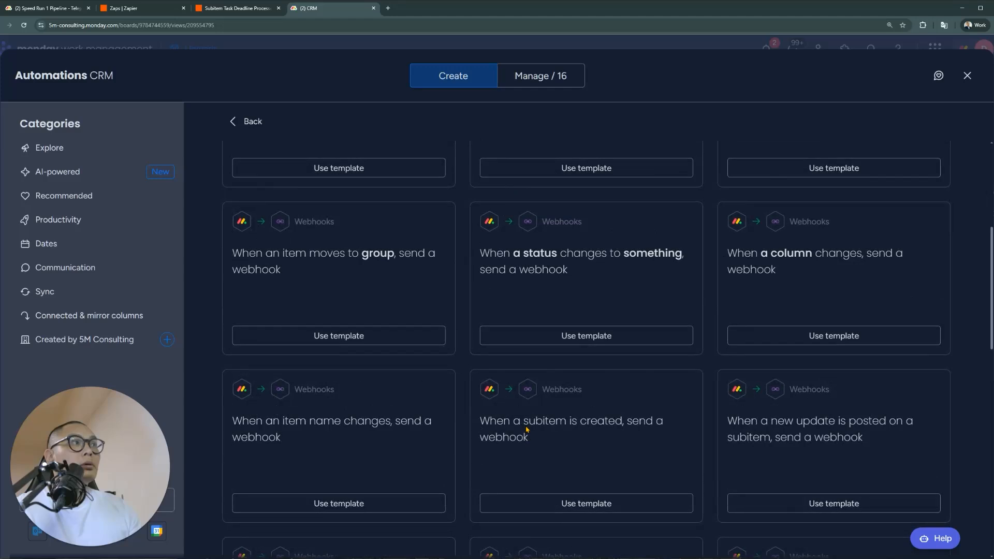
scroll(526, 428, "up", 1)
scroll(526, 429, "up", 2)
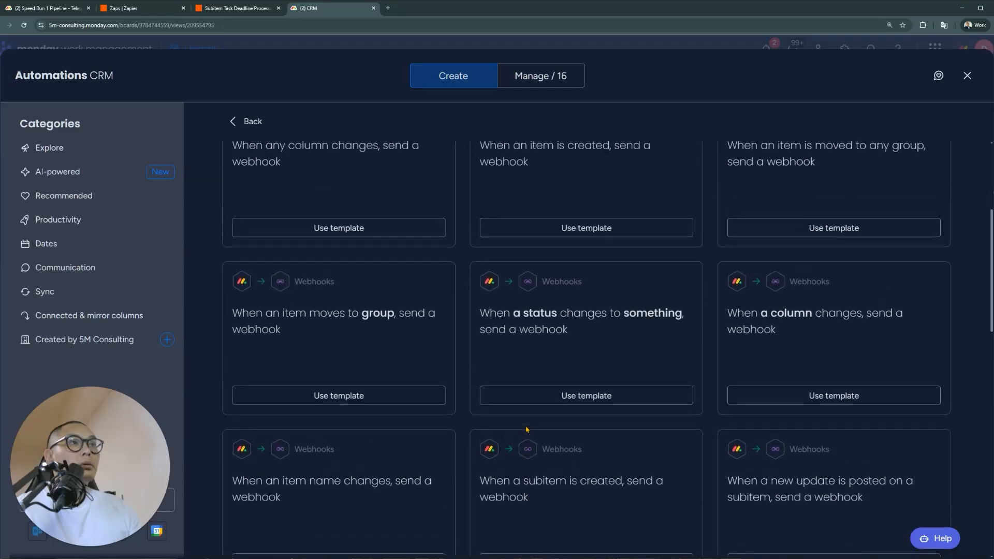
scroll(526, 429, "up", 2)
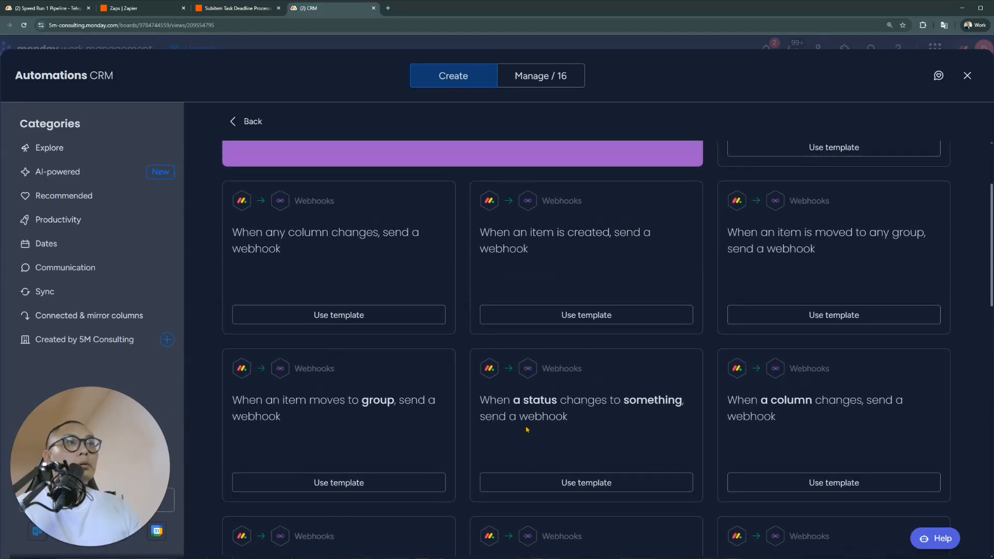
scroll(526, 429, "up", 2)
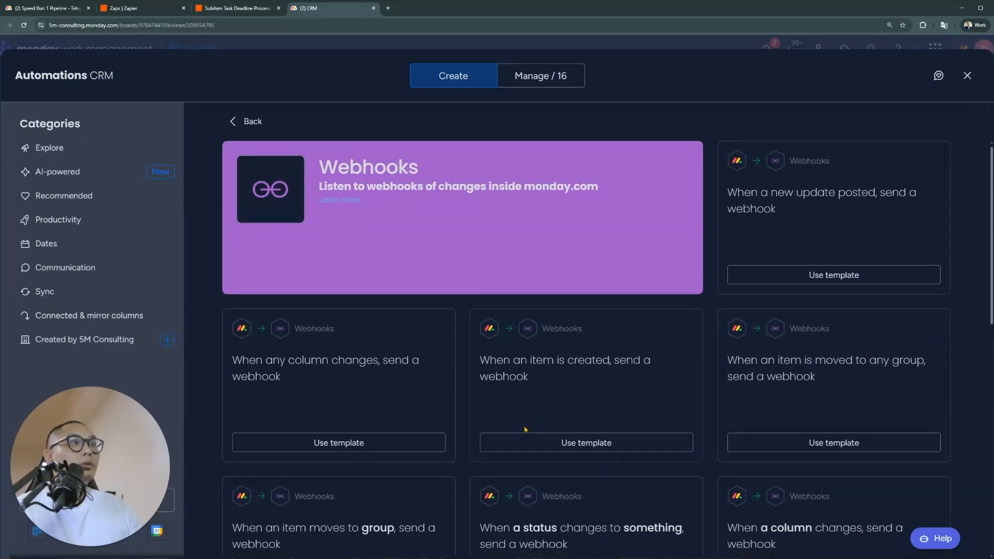
scroll(525, 430, "down", 5)
scroll(571, 430, "down", 1)
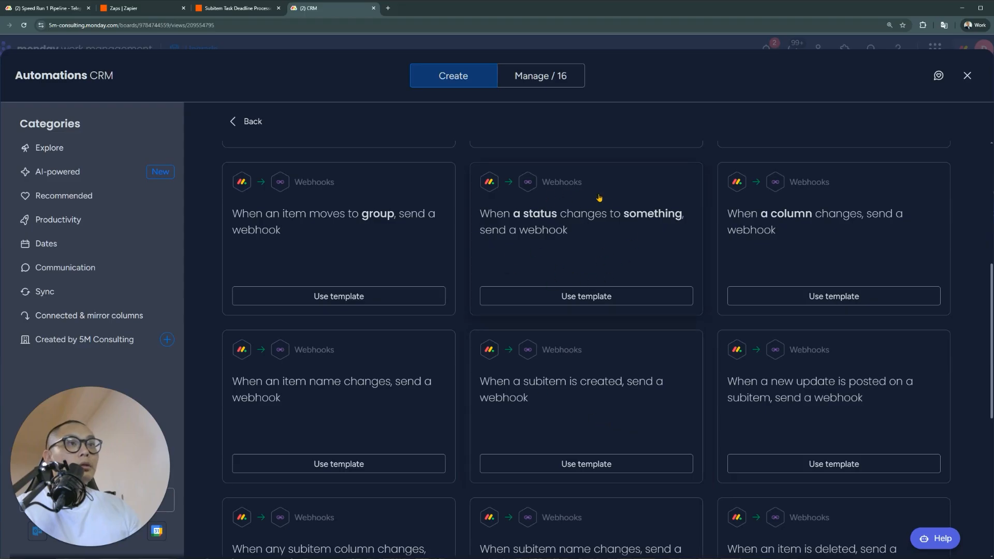
scroll(551, 265, "down", 3)
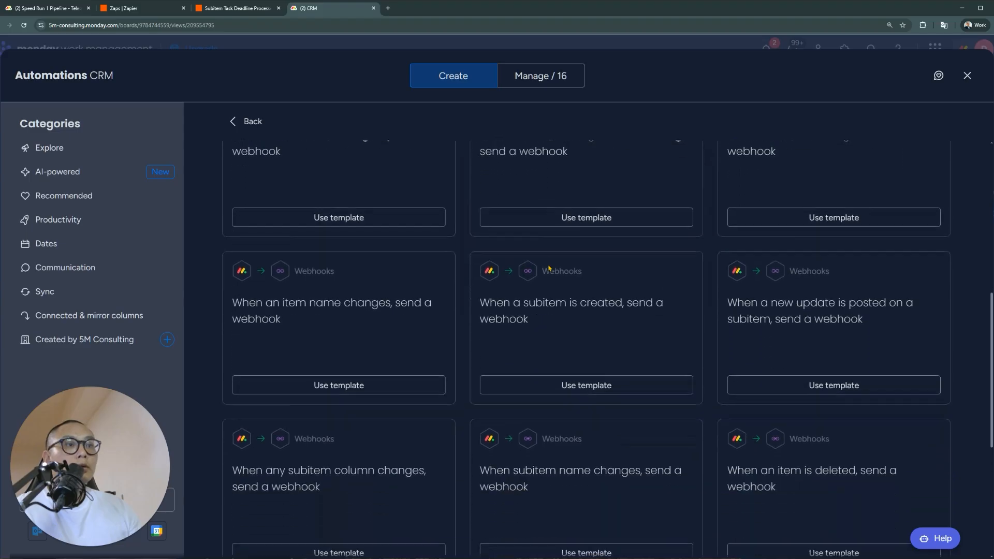
scroll(549, 267, "up", 10)
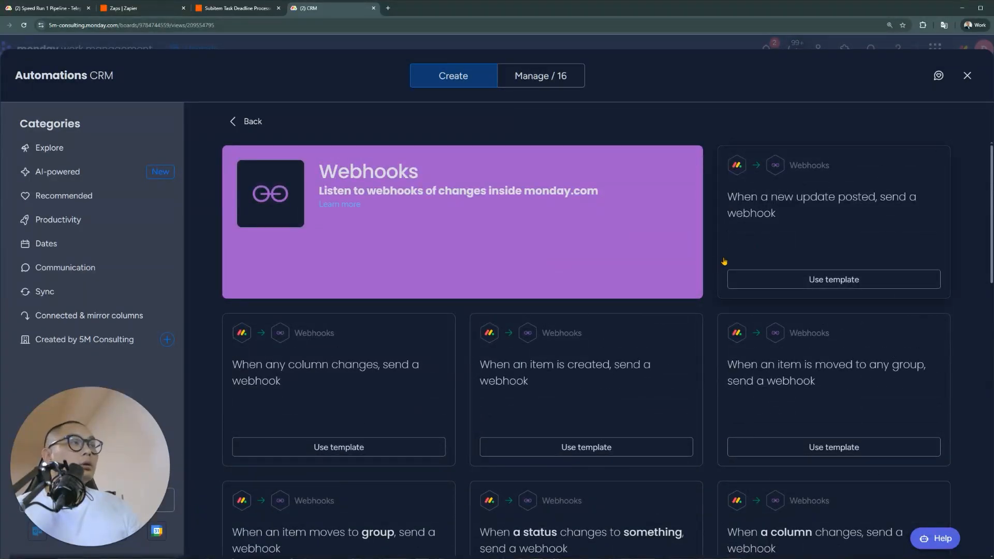
scroll(605, 301, "down", 2)
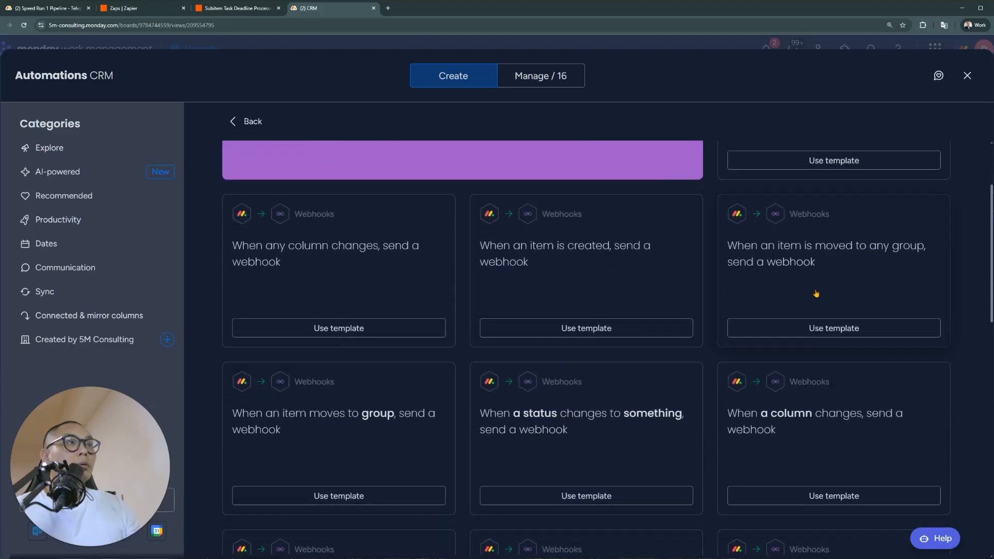
scroll(591, 282, "up", 2)
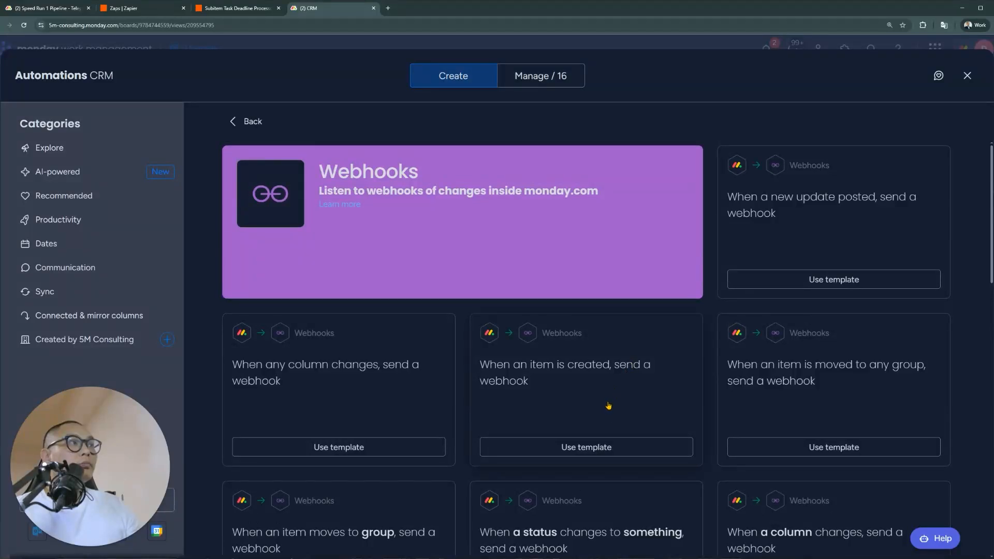
scroll(609, 407, "down", 3)
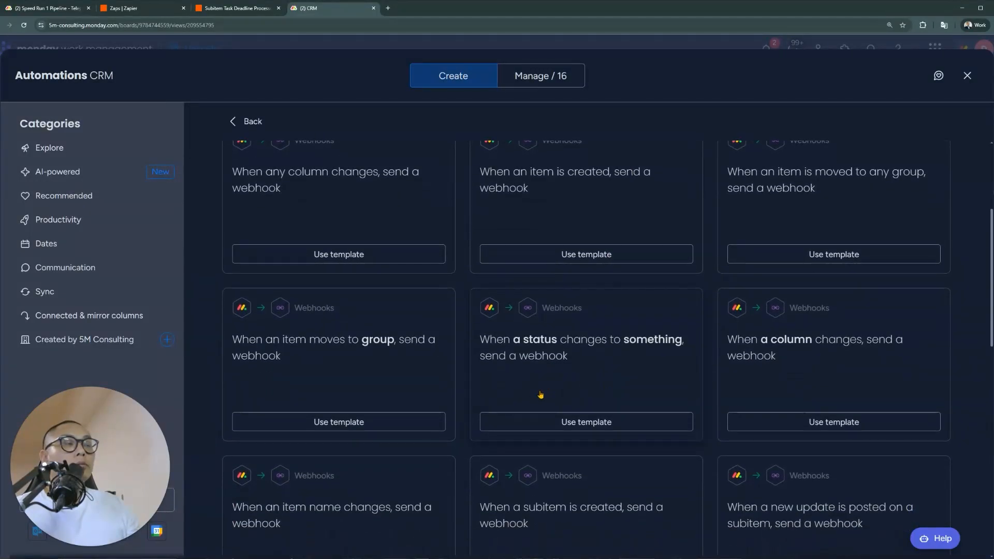
scroll(471, 366, "down", 1)
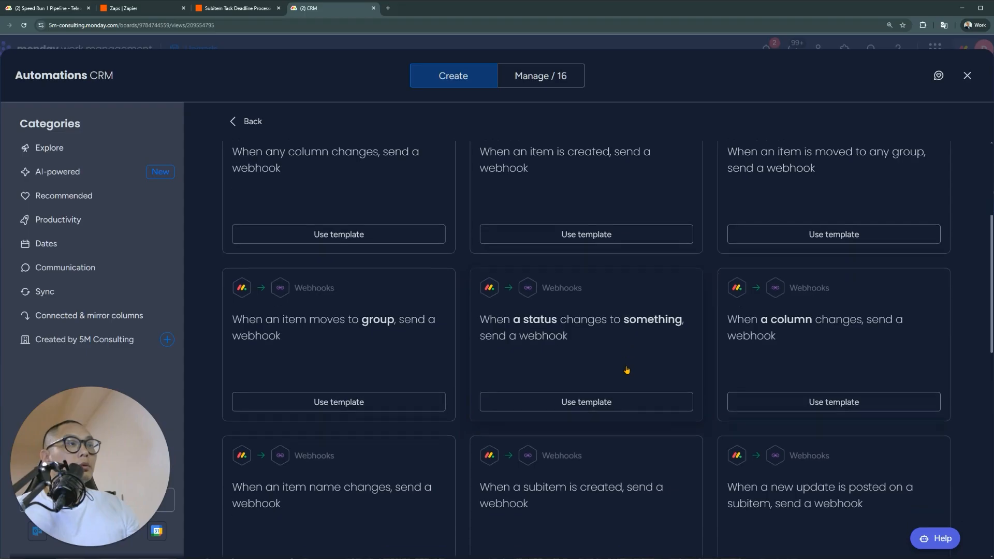
key("Escape")
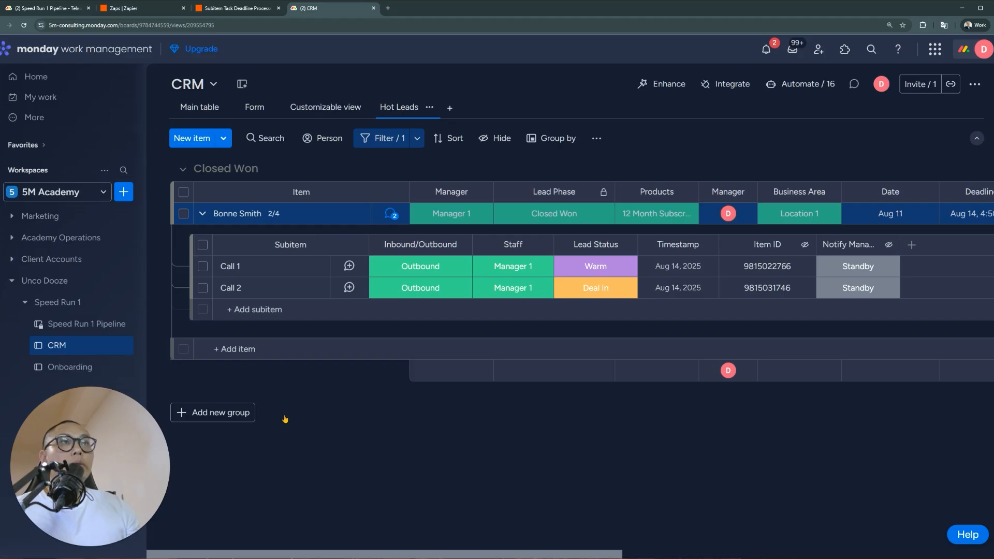
Add a new group to the CRM board named 'New Lead'
left_click(243, 414)
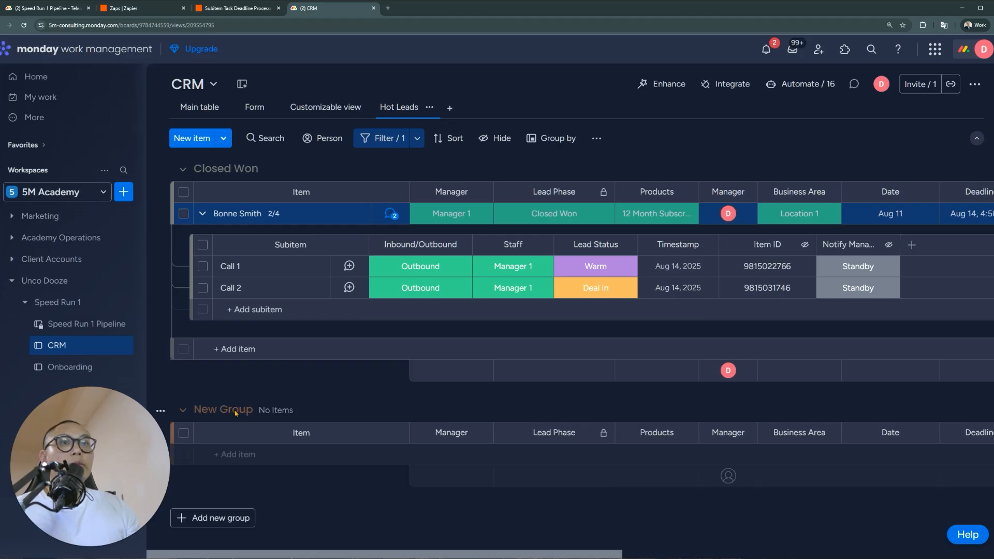
left_click(236, 411)
key("ctrl+a")
type("Nwe Lead")
key("ctrl+a")
type("New Lead")
key("Return")
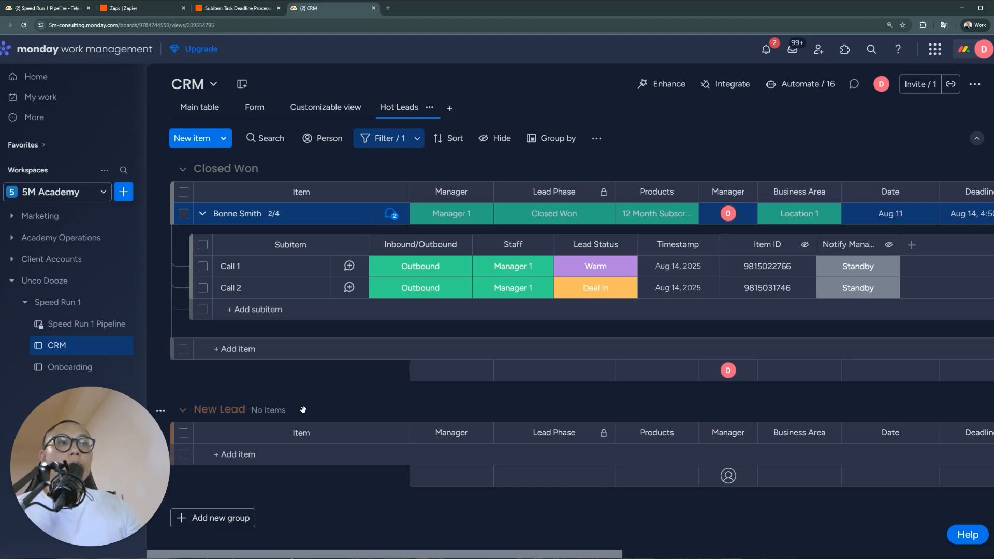
Move the New Lead group above Closed Won, delete it, and show the Main table
left_click_drag(303, 410, 170, 177)
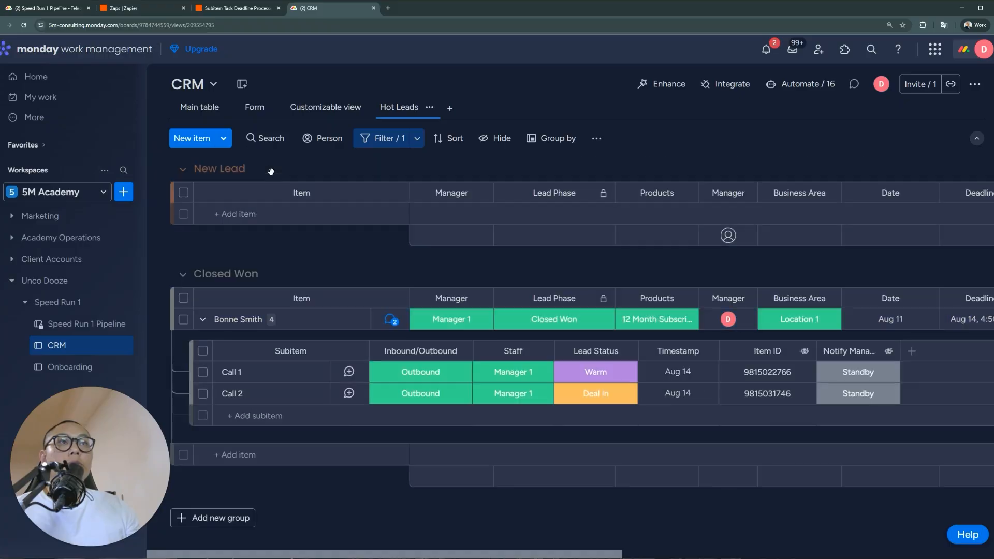
left_click(161, 170)
left_click(228, 485)
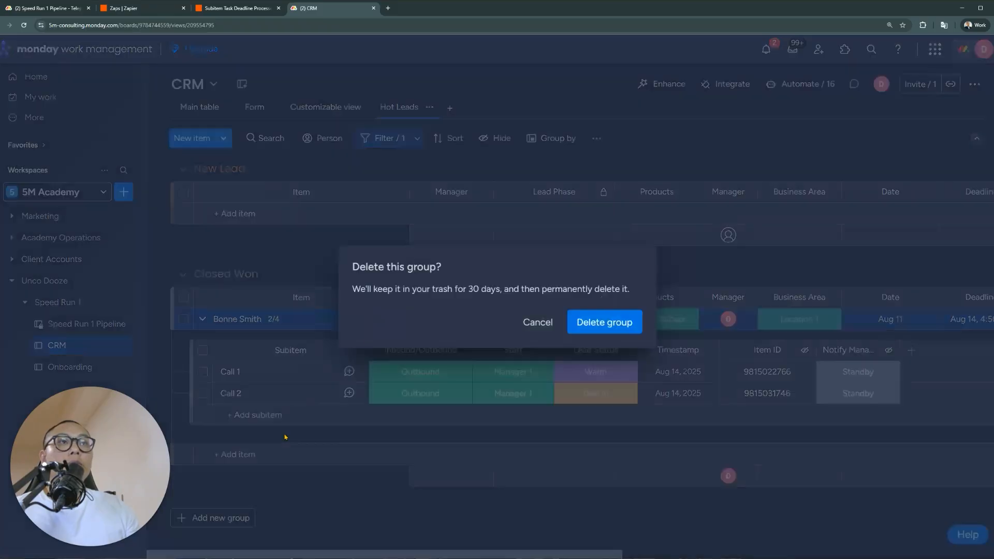
left_click(627, 316)
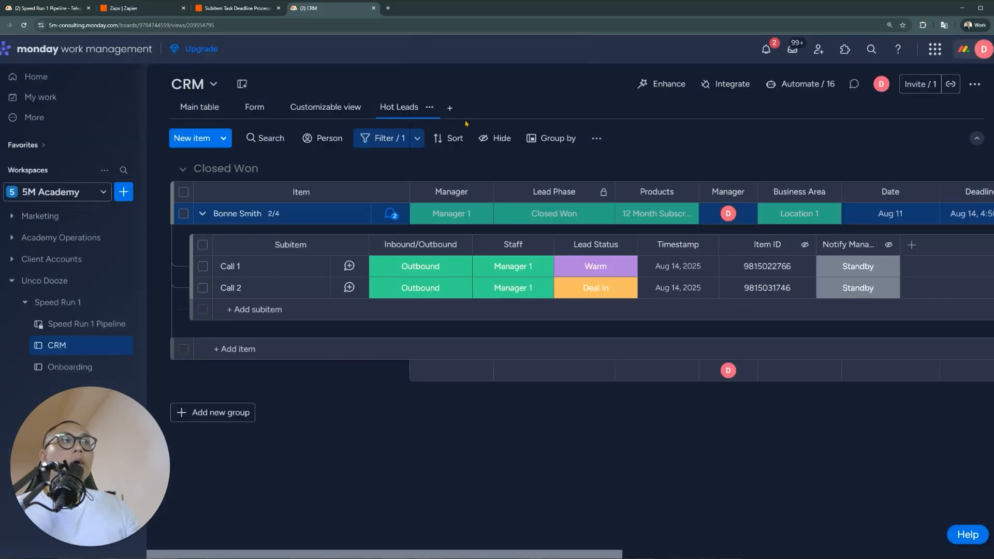
left_click(202, 107)
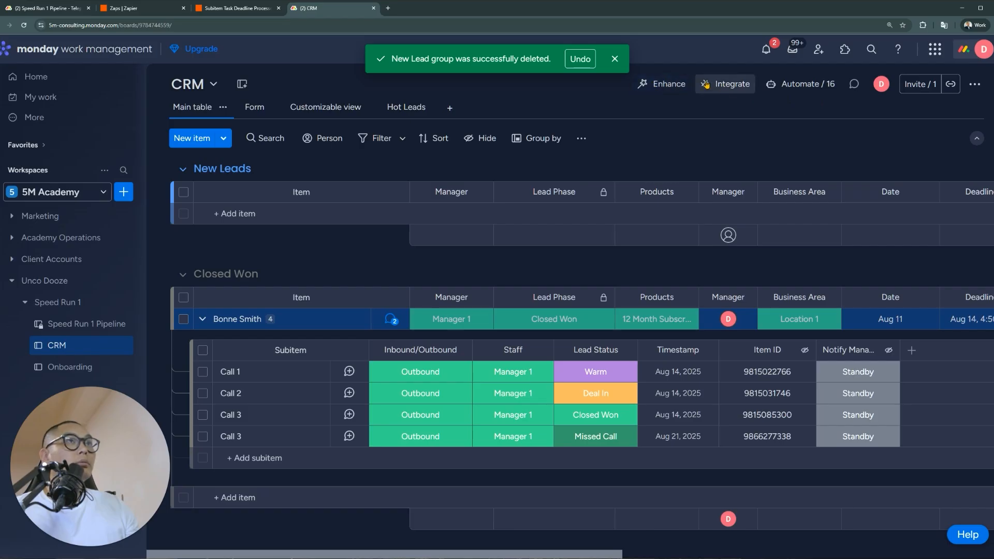
Copy the Catch Hook webhook URL from the Subitem Task Deadline Processor zap, then return to the CRM board's automations
left_click(236, 8)
scroll(386, 232, "up", 1)
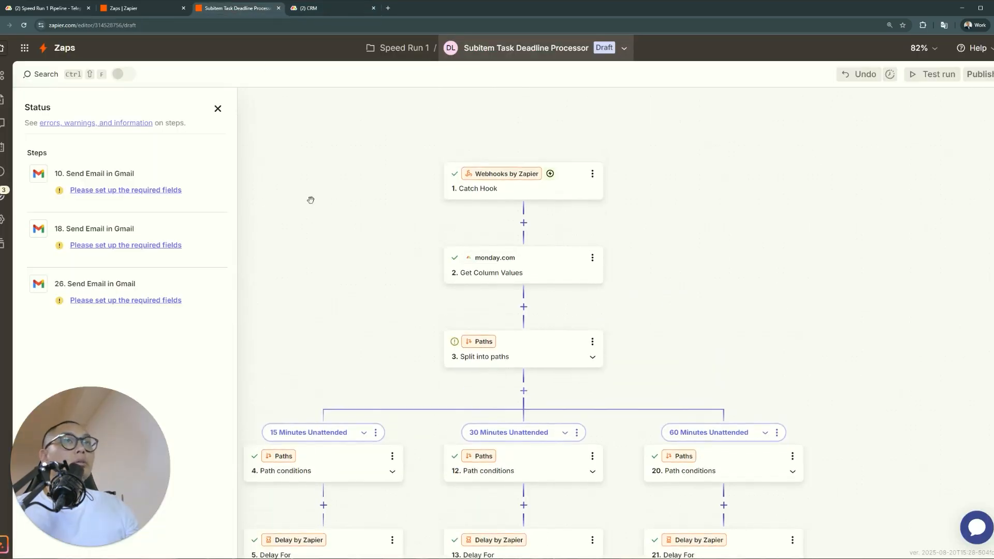
left_click(541, 198)
left_click(742, 138)
left_click(803, 137)
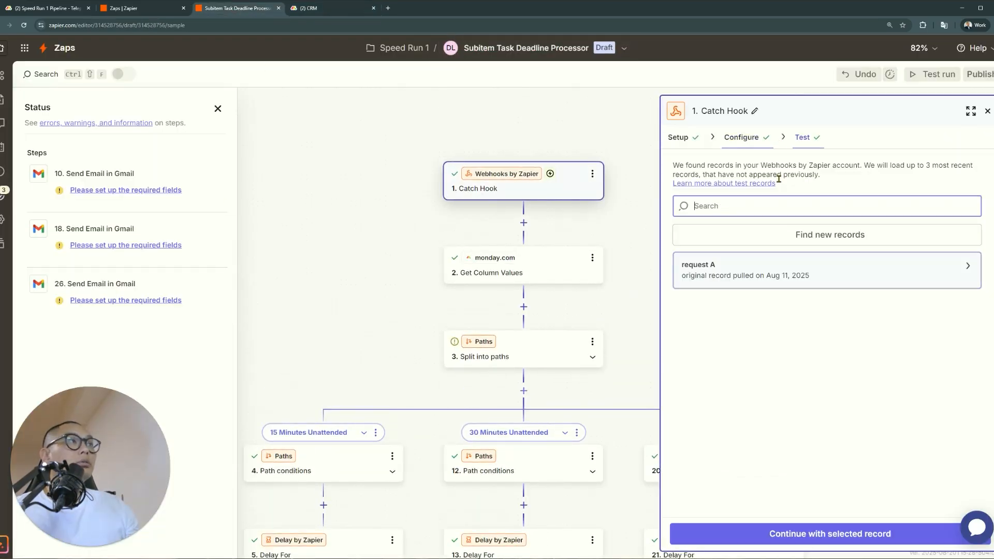
left_click(842, 242)
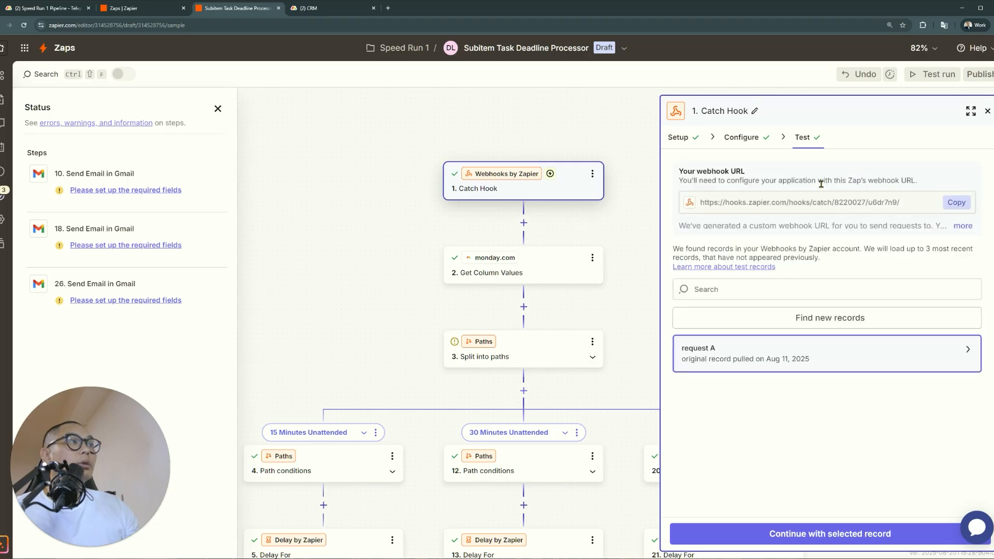
left_click(967, 203)
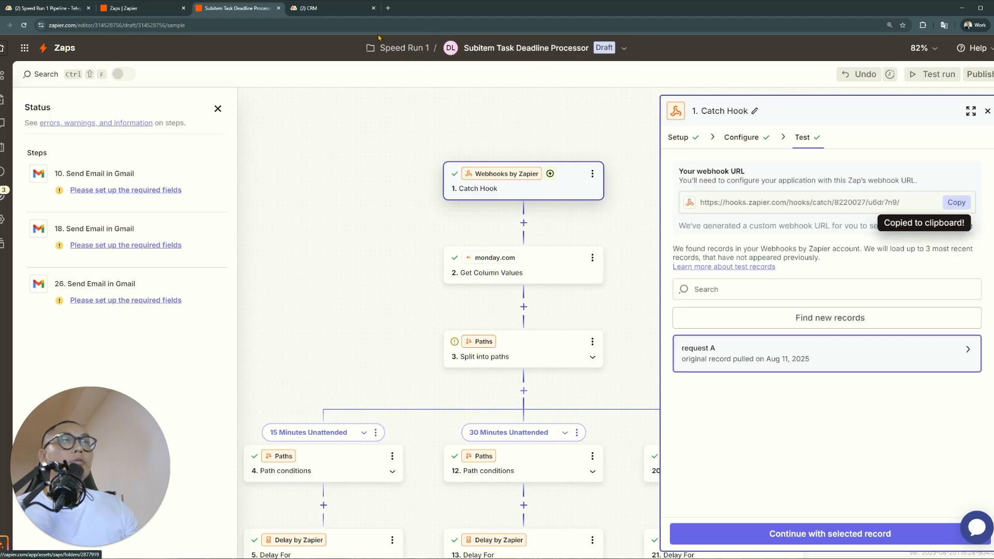
left_click(344, 10)
left_click(782, 85)
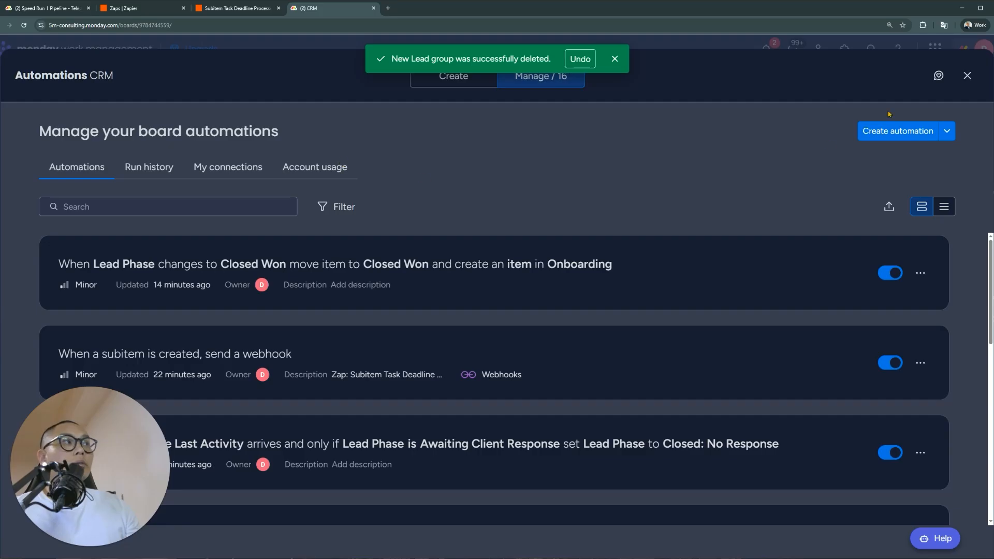
Browse the Webhooks automation templates, then switch to the list of the board's 16 automations
left_click(454, 76)
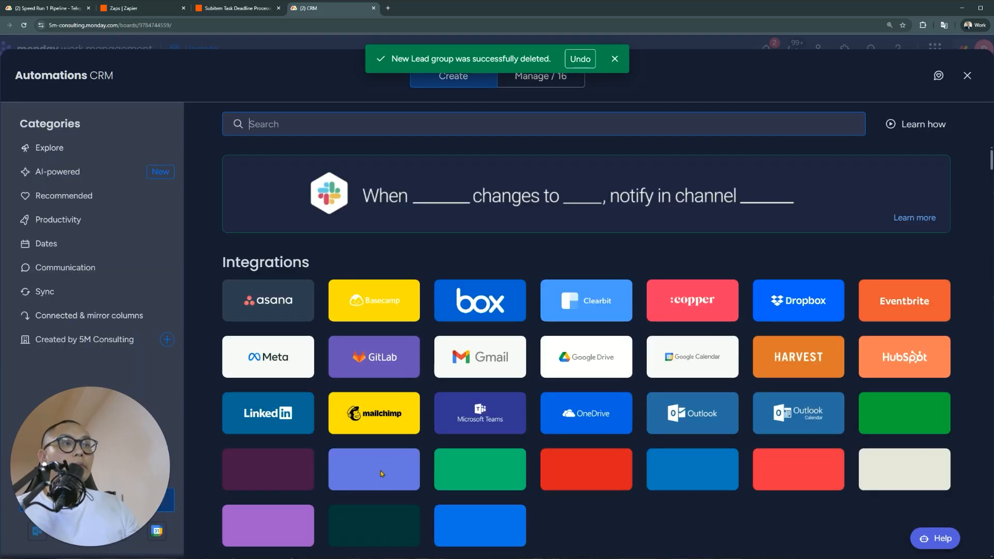
left_click(267, 526)
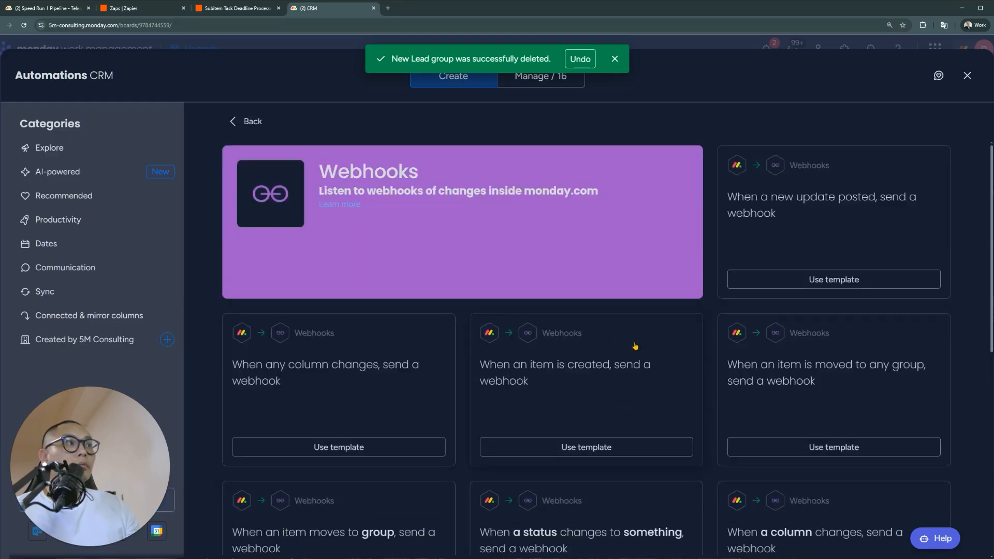
scroll(635, 346, "down", 3)
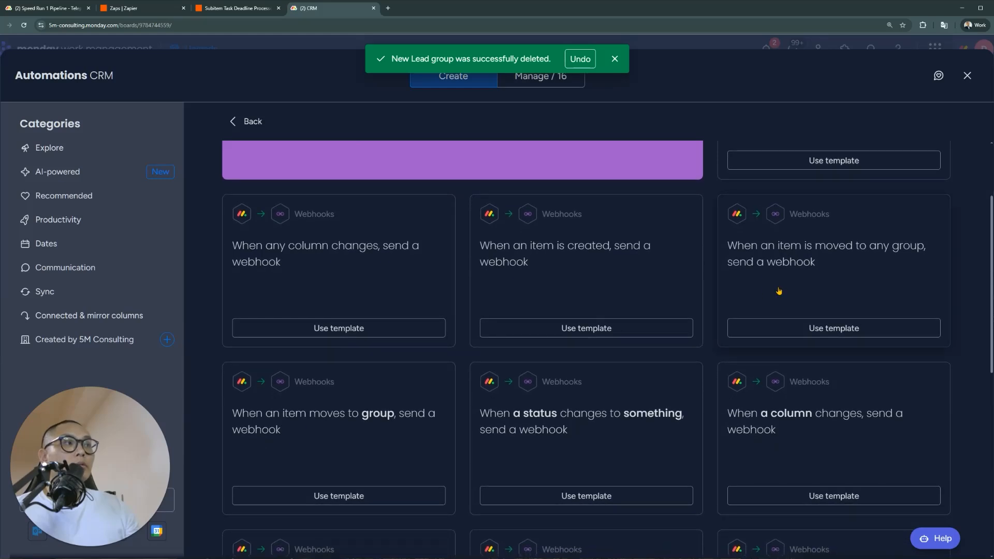
scroll(779, 291, "down", 5)
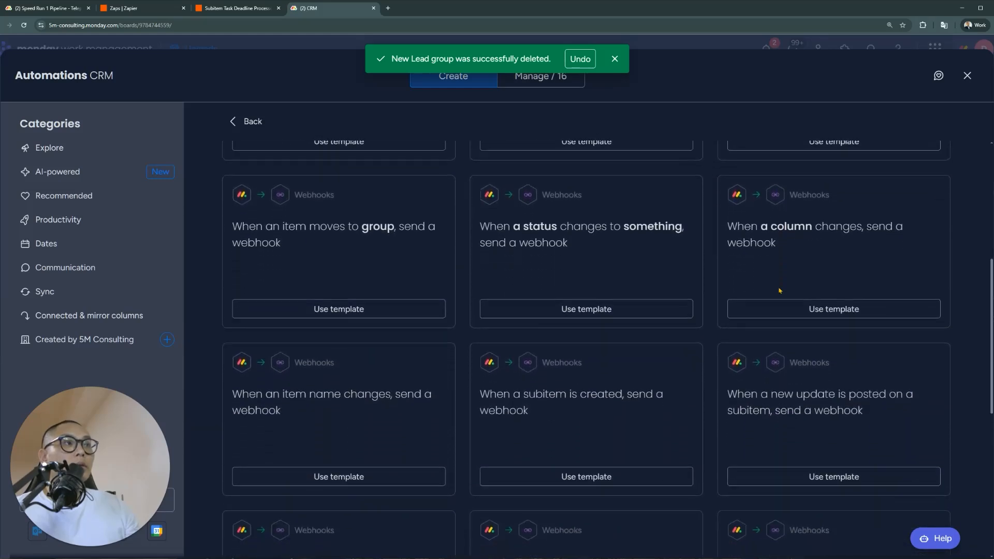
scroll(779, 291, "down", 2)
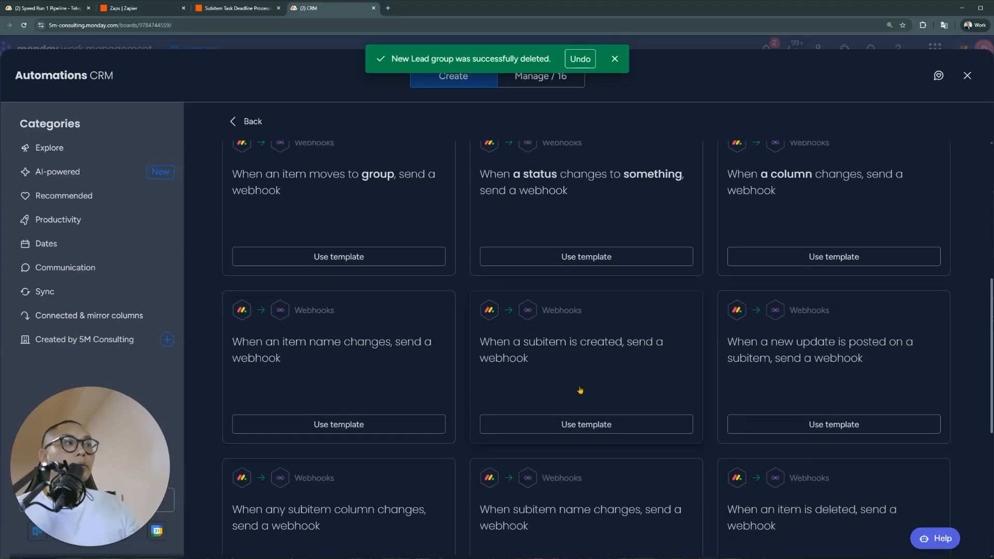
scroll(580, 390, "down", 3)
scroll(581, 389, "down", 3)
scroll(444, 377, "down", 2)
scroll(434, 425, "down", 2)
scroll(423, 464, "down", 2)
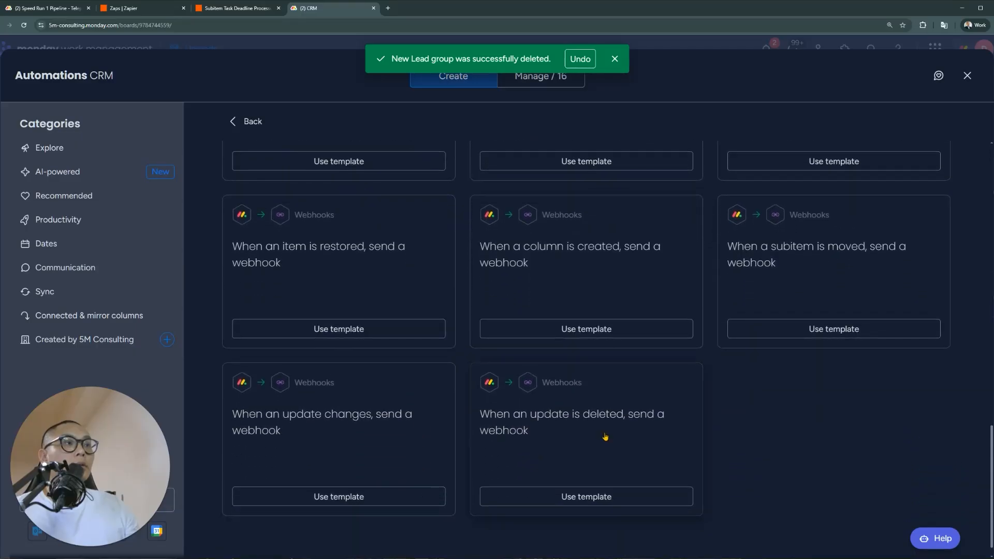
scroll(611, 414, "up", 10)
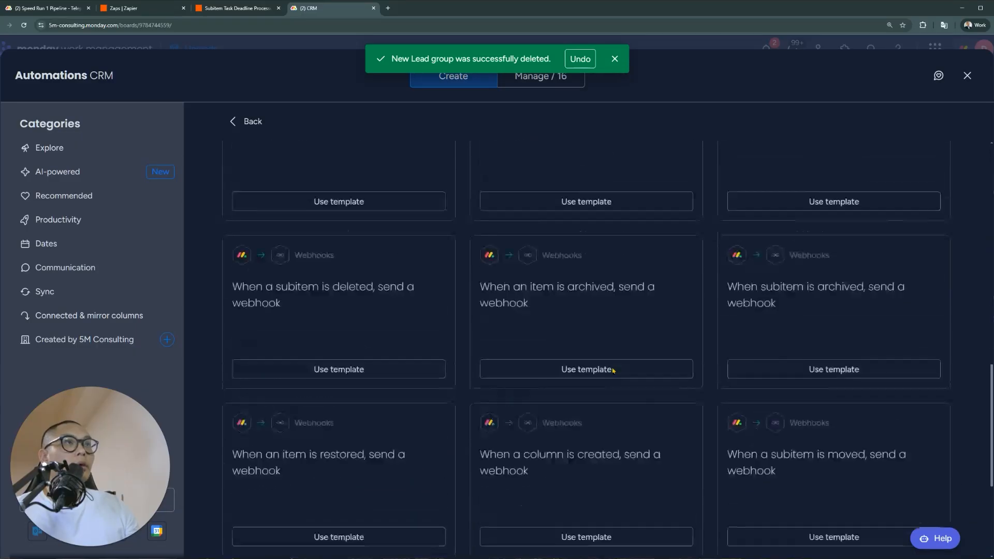
left_click(531, 80)
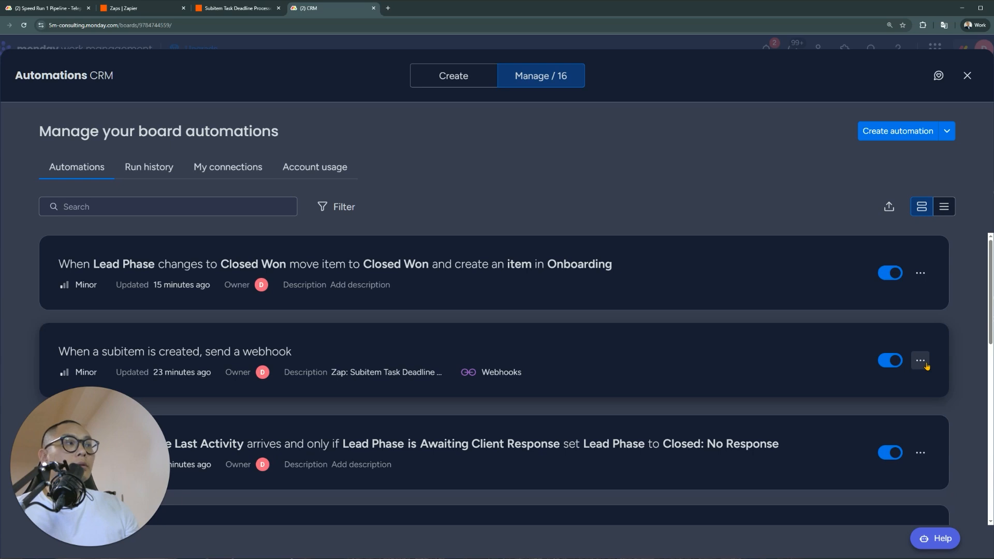
Permanently delete the 'When a subitem is created, send a webhook' automation and reopen the automations list
left_click(925, 362)
left_click(831, 283)
left_click(608, 342)
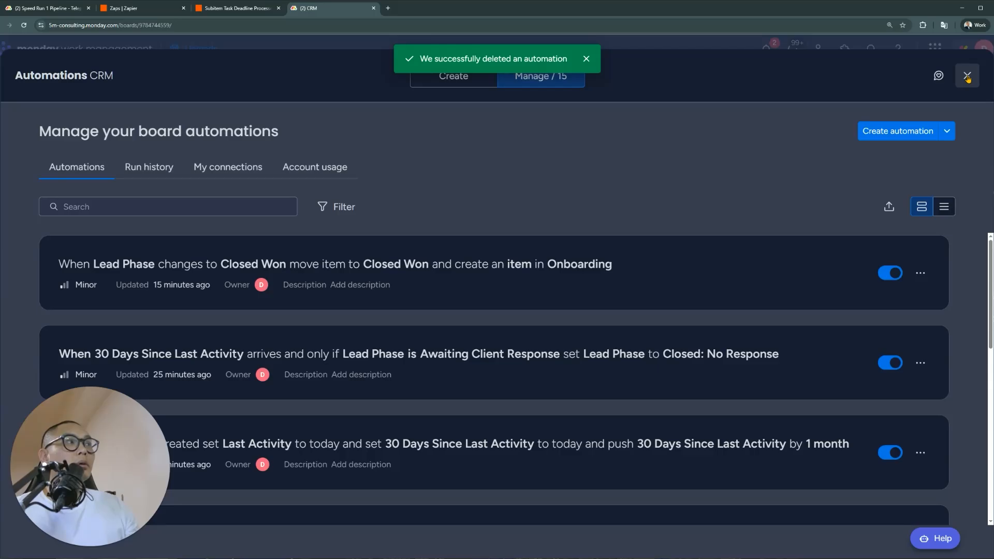
left_click(967, 77)
left_click(419, 372)
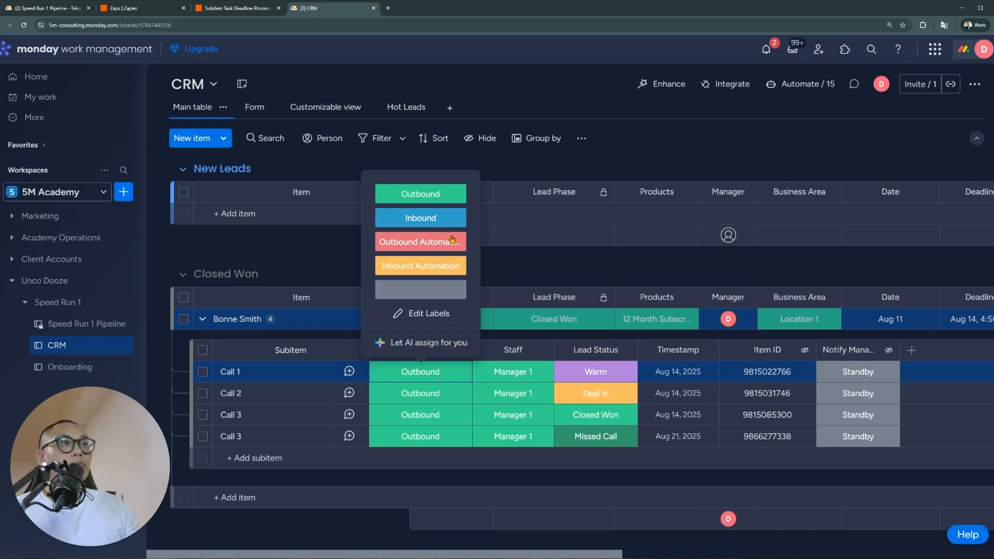
left_click(744, 85)
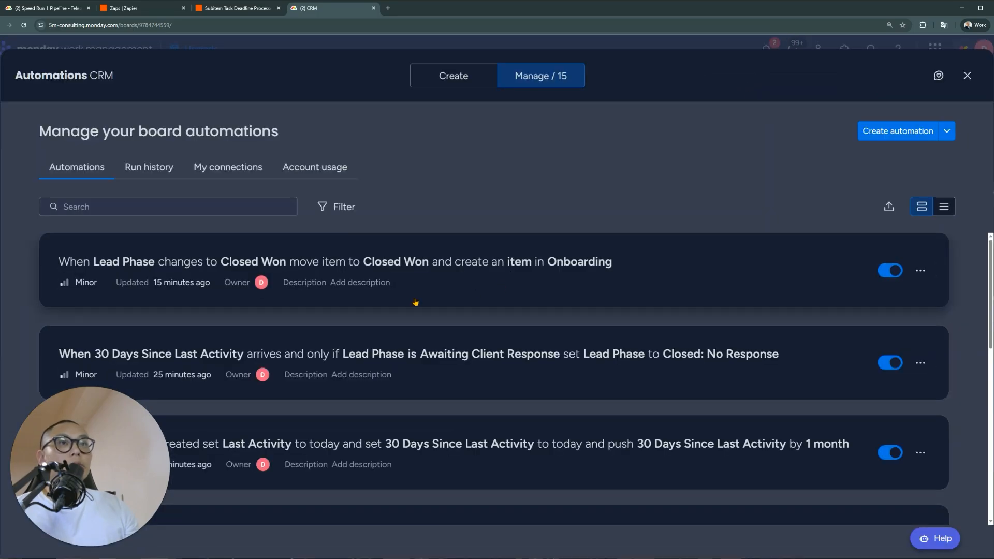
Start from the Webhooks 'When a status changes to something' template and connect the pasted Zapier URL
left_click(469, 81)
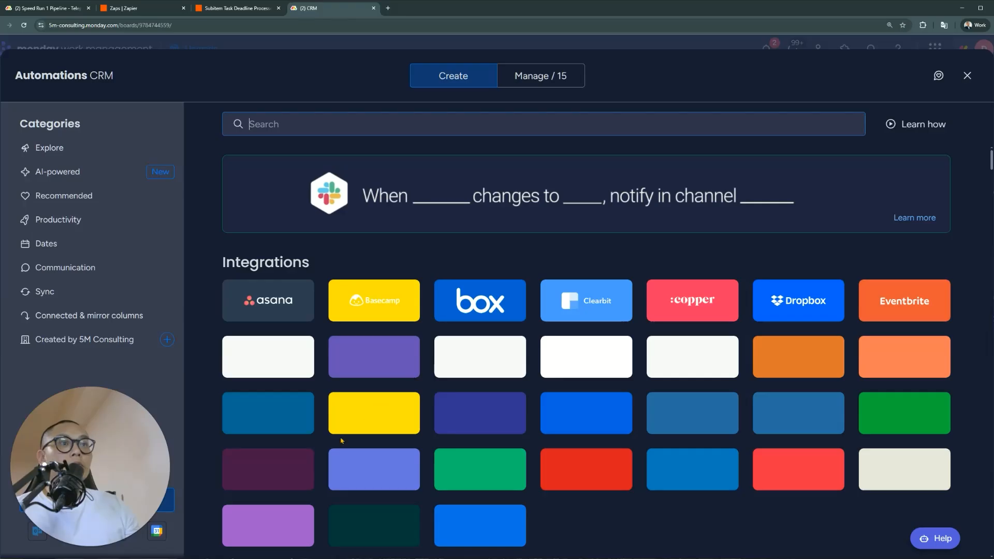
left_click(281, 527)
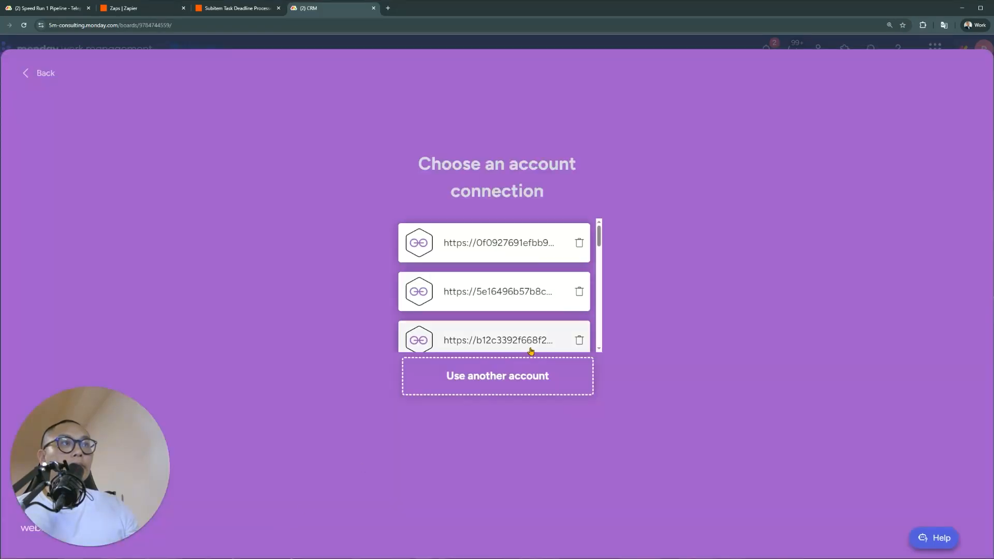
left_click(506, 383)
left_click(35, 63)
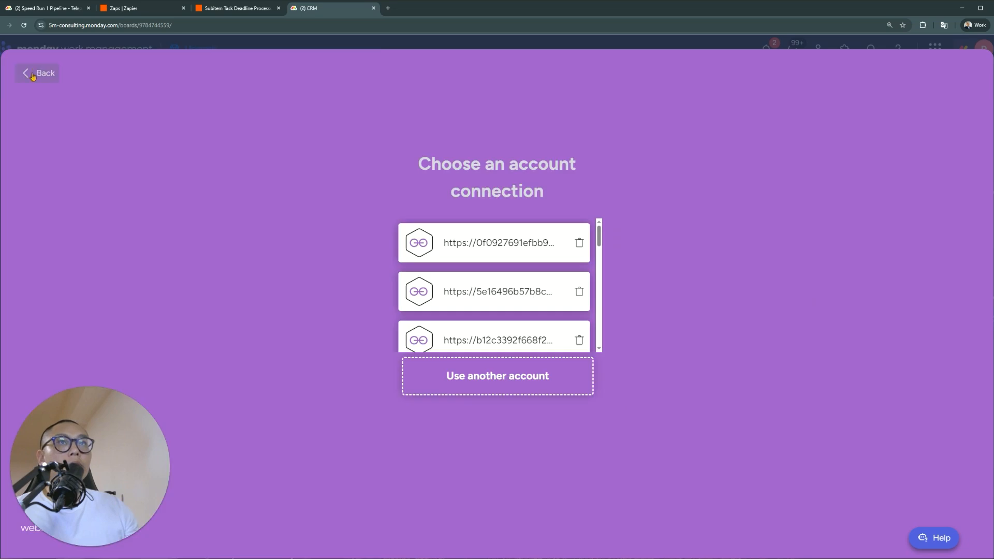
left_click(33, 72)
scroll(699, 311, "down", 3)
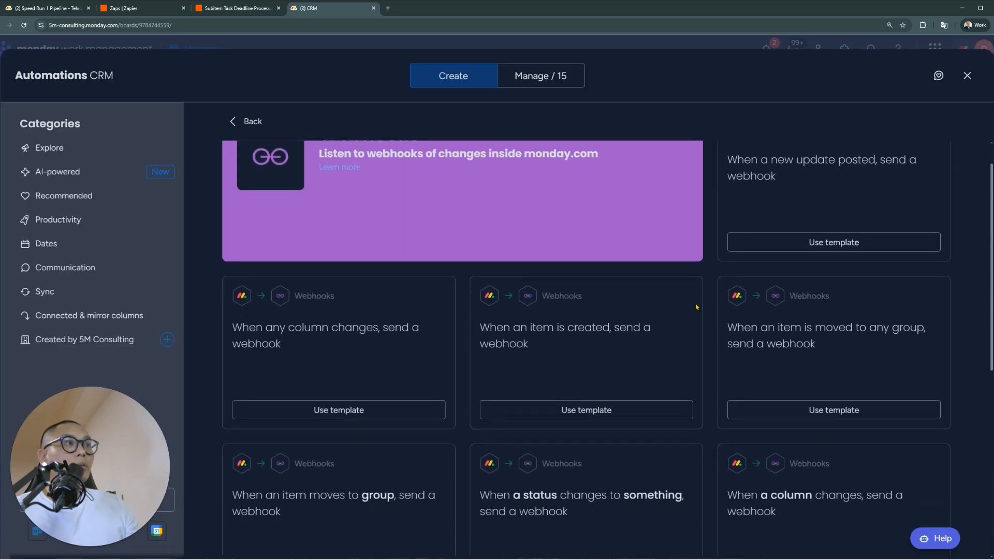
left_click(564, 498)
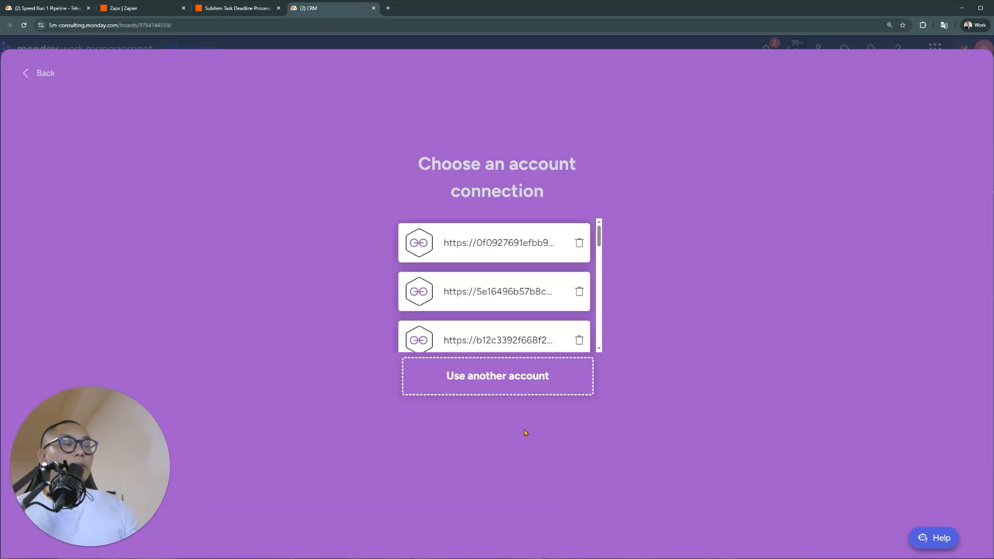
left_click(482, 377)
key("ctrl+v")
key("Return")
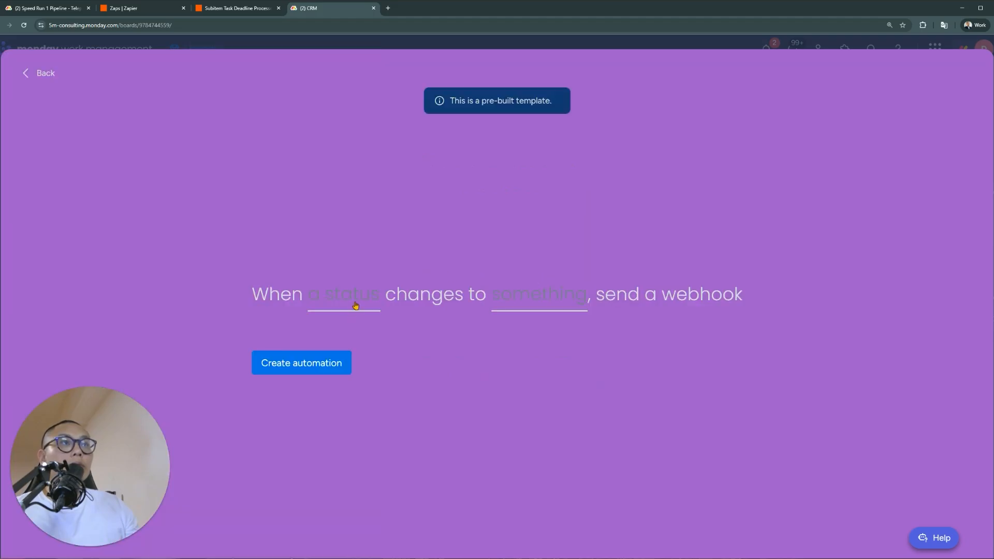
Trigger on the subitem Inbound/Outbound column changing to Inbound and create the automation
left_click(356, 305)
scroll(413, 399, "down", 4)
left_click(415, 400)
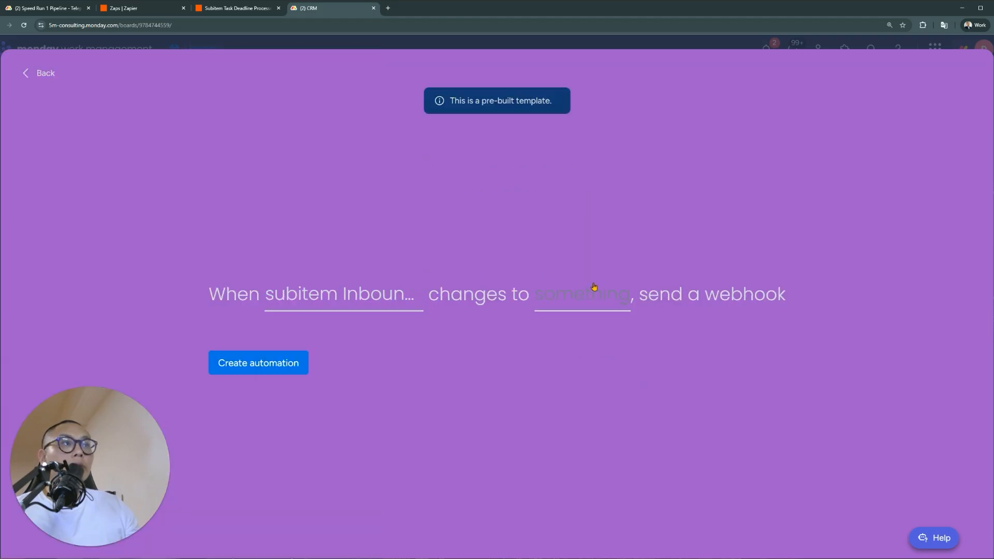
left_click(594, 289)
left_click(587, 391)
left_click(272, 365)
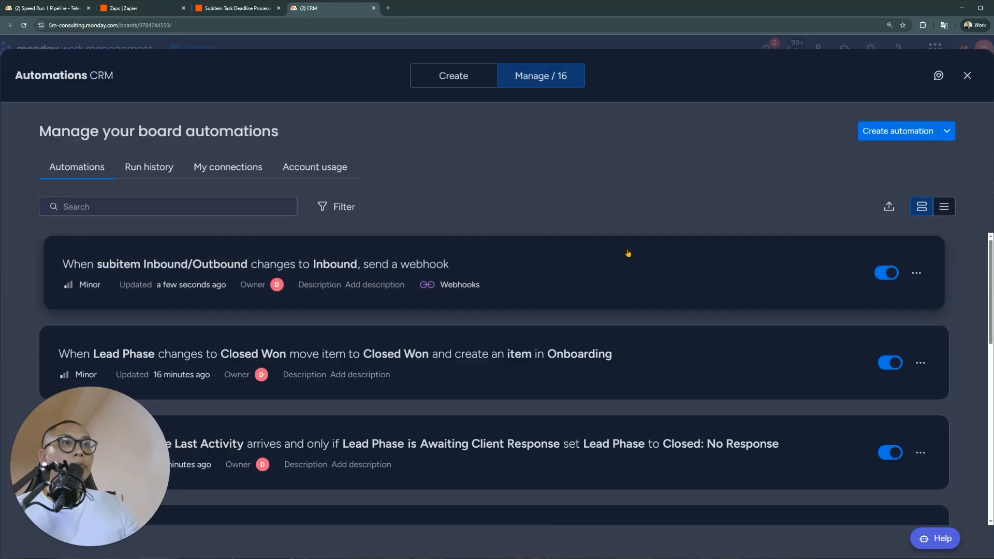
Duplicate the Inbound webhook automation, reconnect the Zapier URL, and change the trigger value to Inbound Automation
left_click(919, 272)
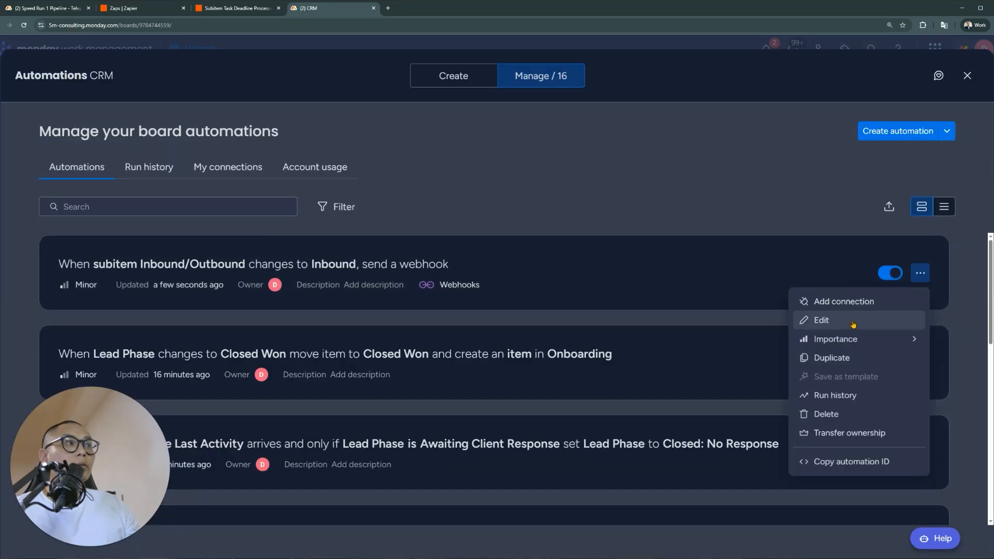
left_click(852, 358)
left_click(486, 376)
left_click(50, 191)
left_click(91, 230)
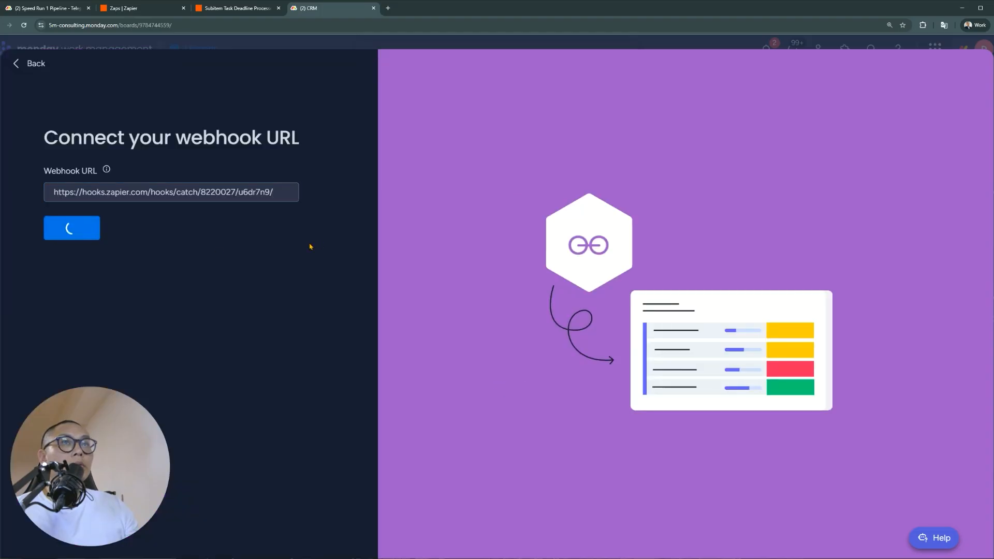
left_click(581, 296)
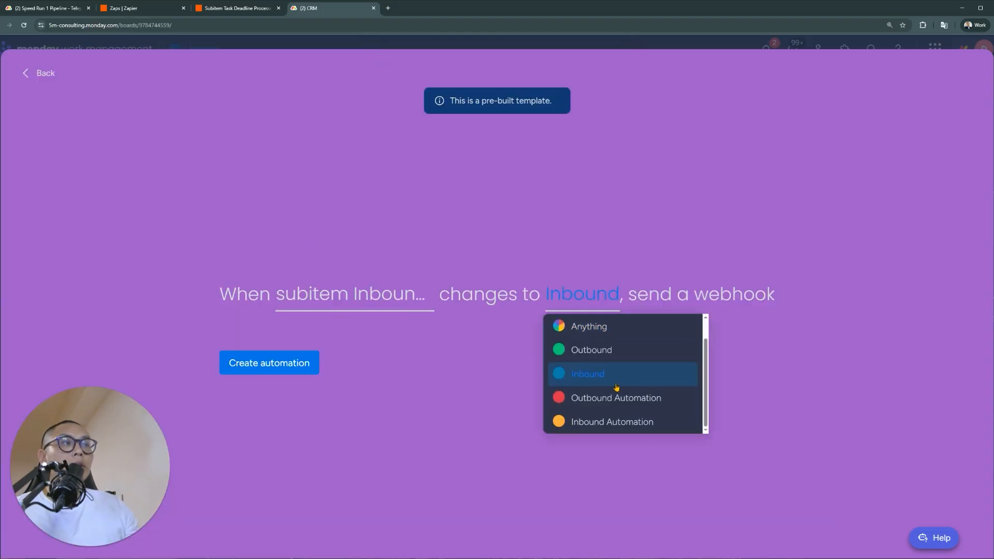
left_click(632, 422)
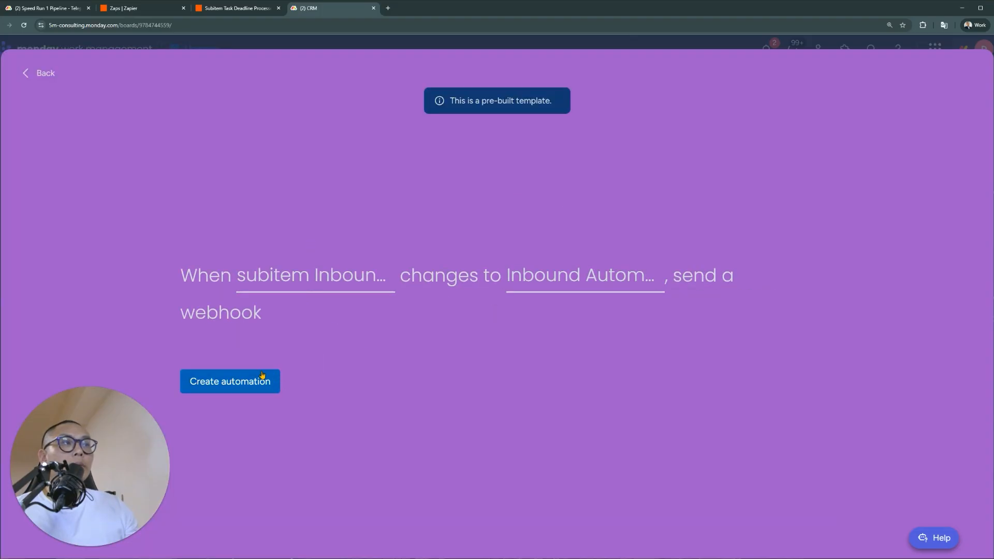
left_click(232, 391)
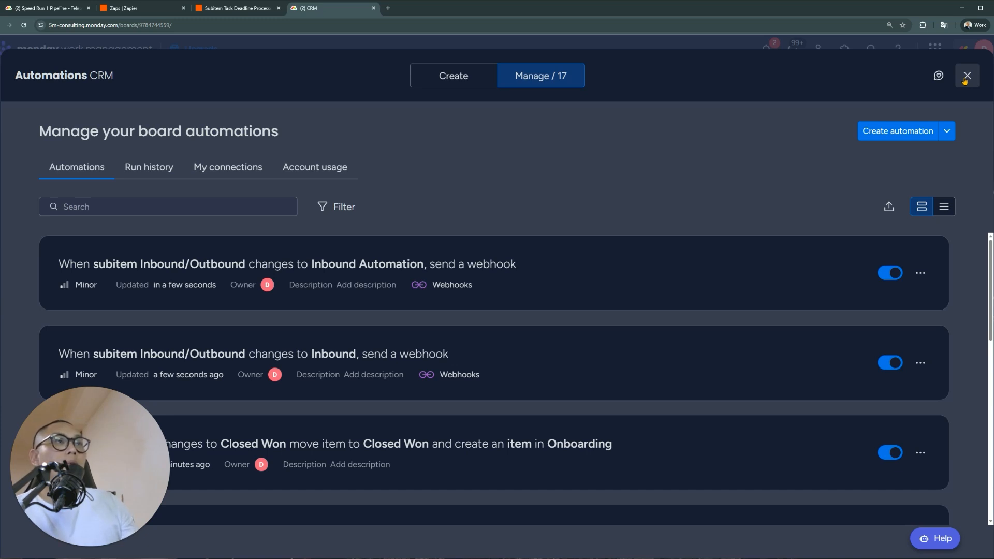
Close the automations panel and check the Inbound/Outbound labels on Call 1 and Call 3
left_click(966, 77)
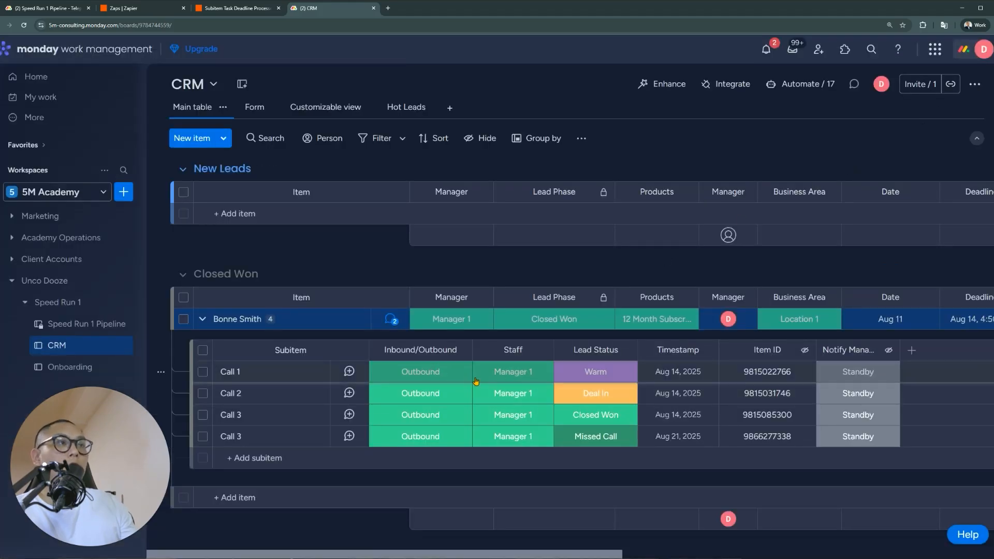
left_click(448, 377)
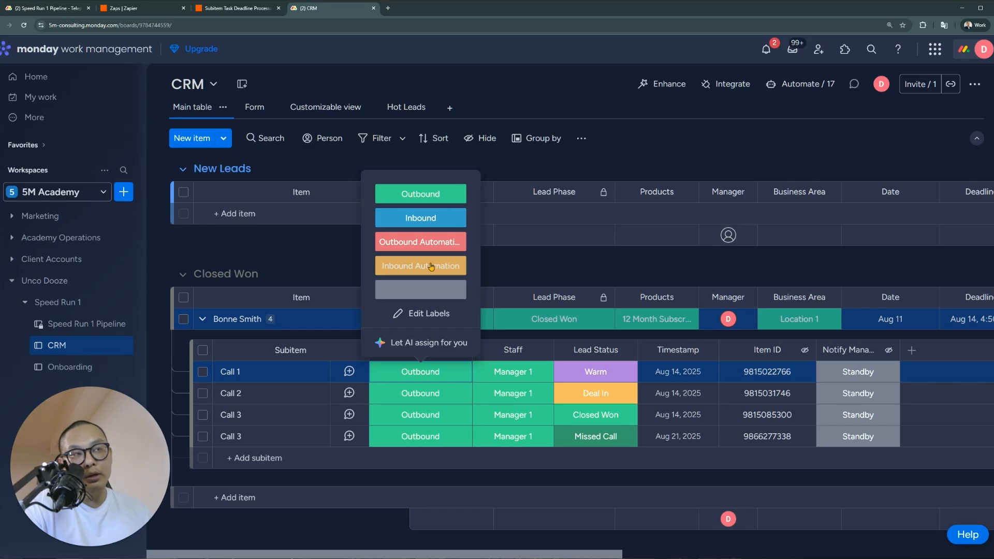
left_click(568, 267)
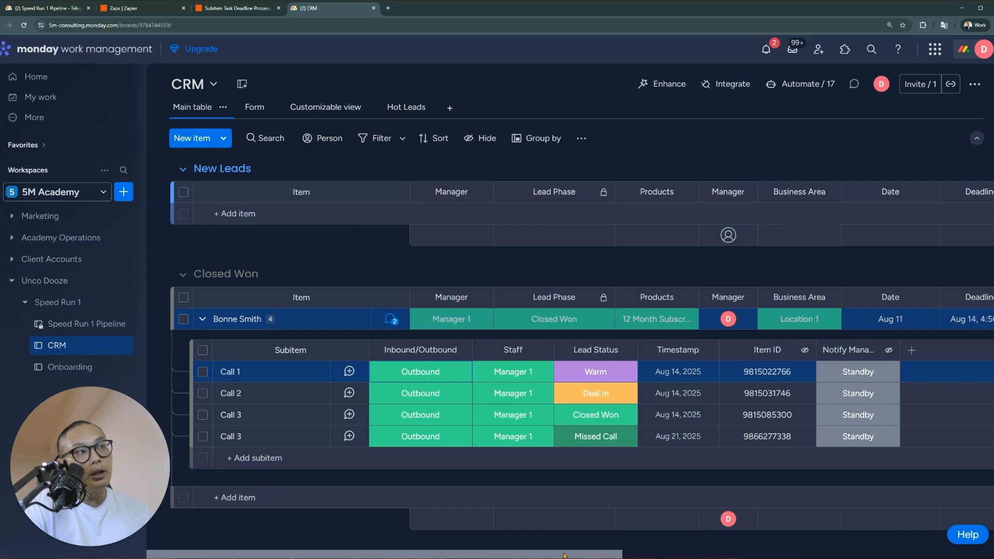
left_click_drag(563, 556, 585, 557)
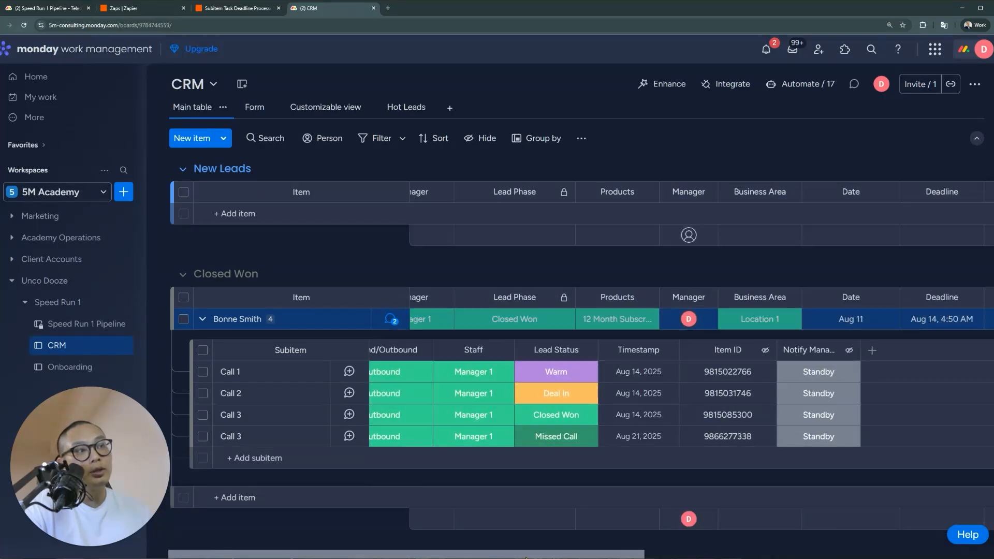
scroll(322, 337, "left", 1)
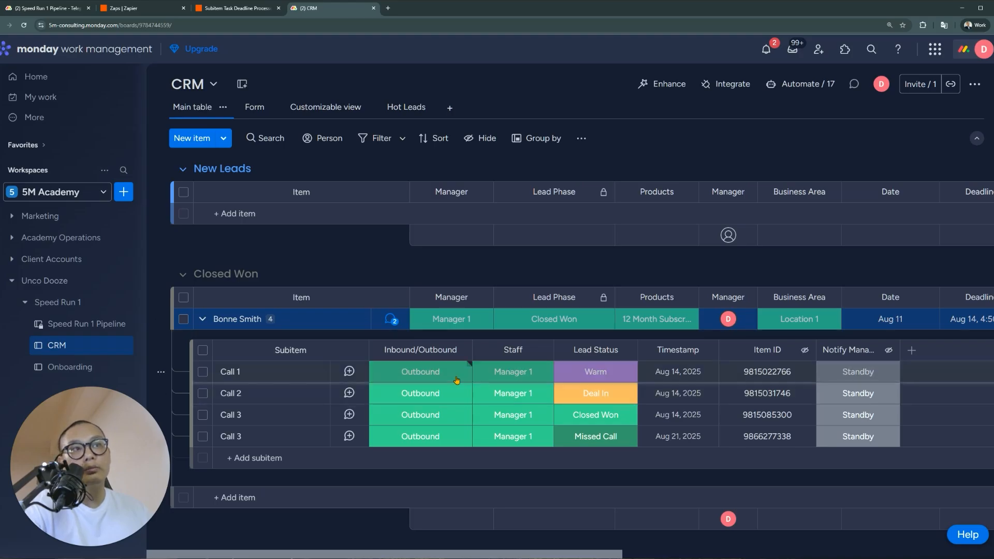
left_click(420, 437)
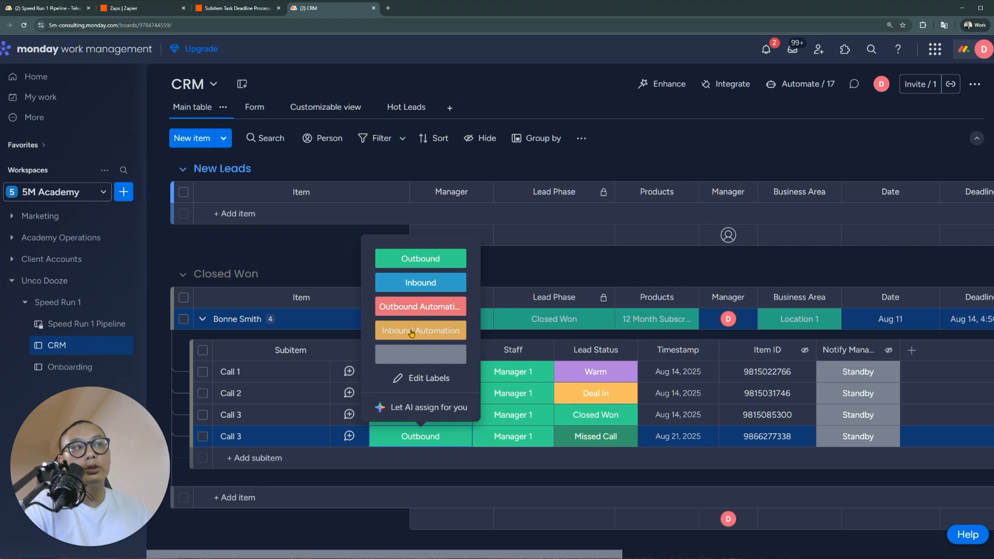
Permanently delete the 'changes to Inbound' webhook automation and close the automations panel
left_click(767, 86)
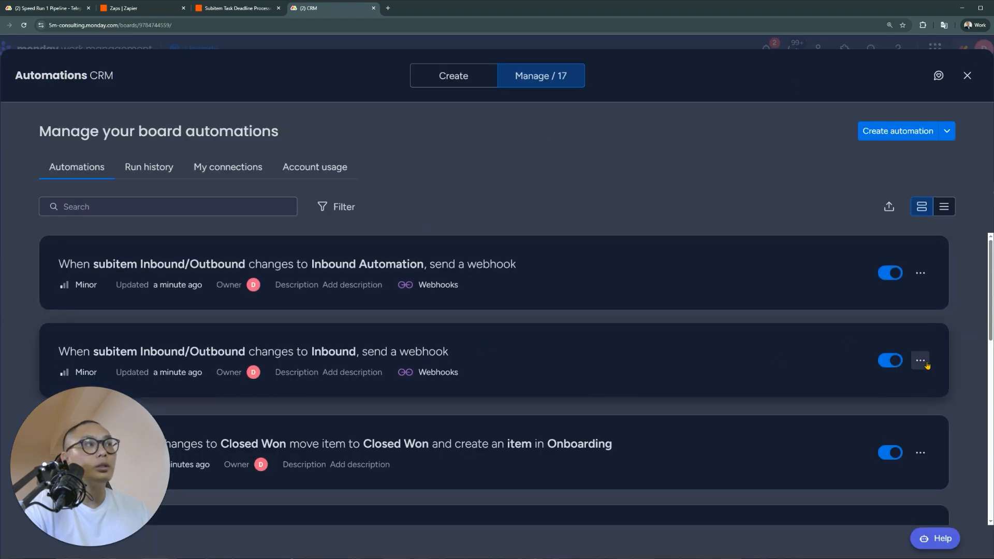
left_click(924, 363)
left_click(835, 282)
left_click(598, 344)
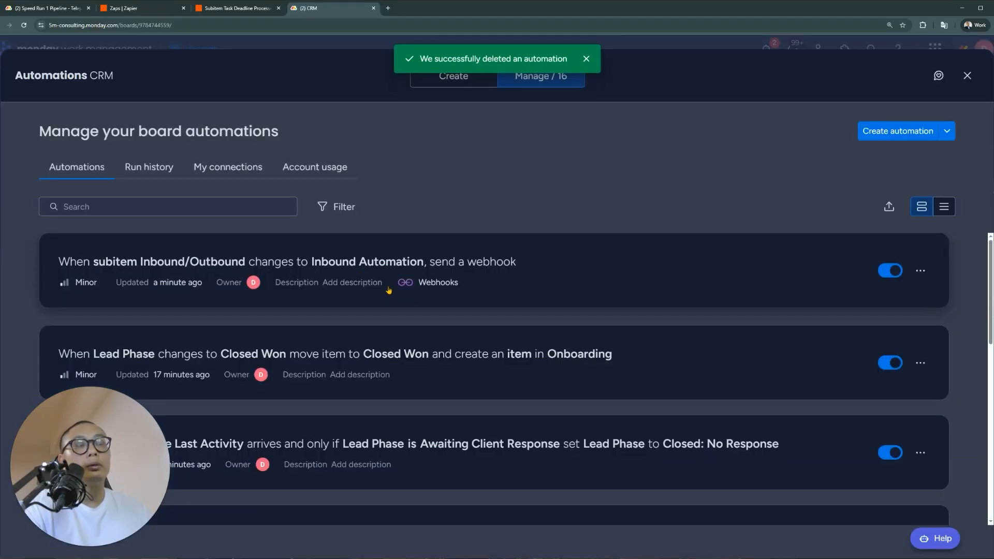
left_click(967, 75)
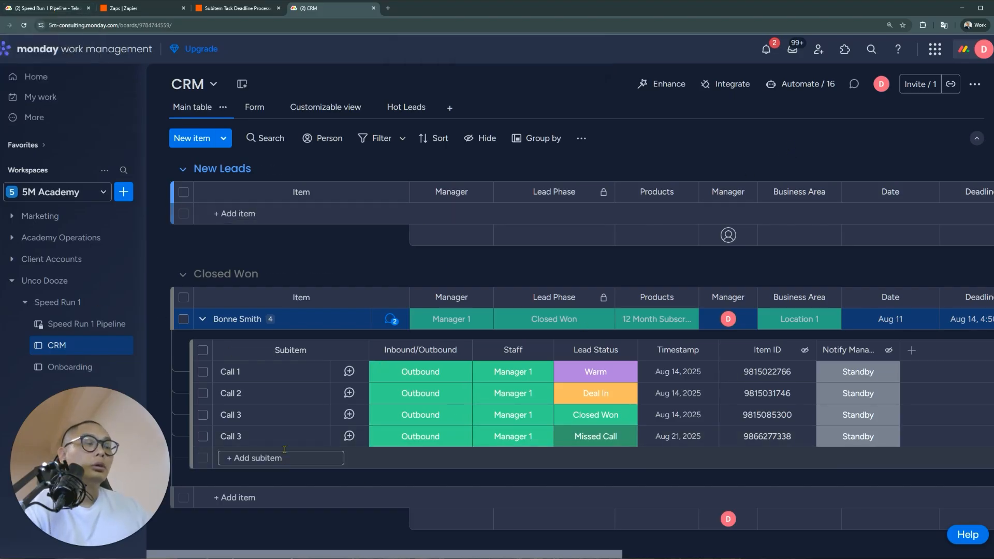
Strike through the Telephony Integration update's 'log all calls' bullet, select the missed-calls bullet, and return to CRM
left_click(53, 9)
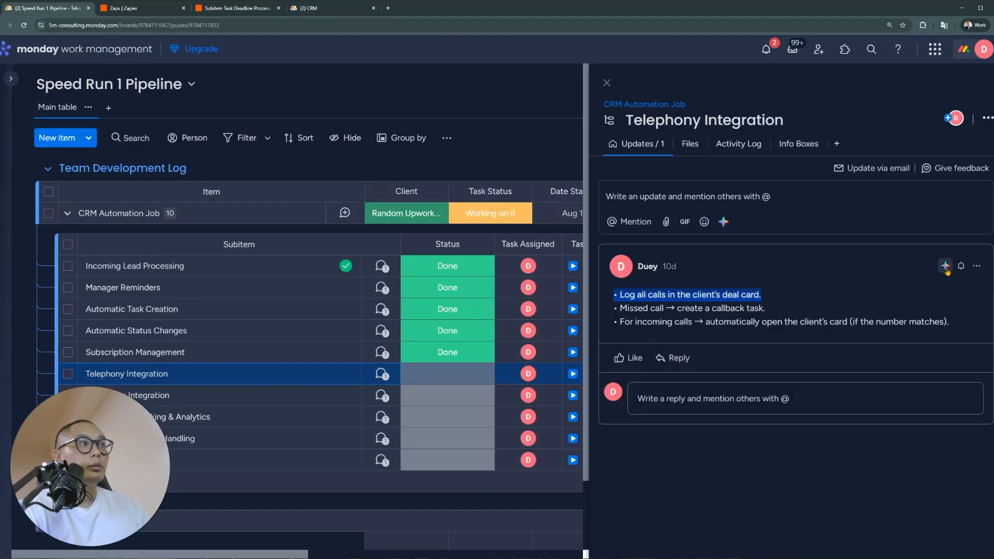
left_click(976, 267)
left_click(828, 291)
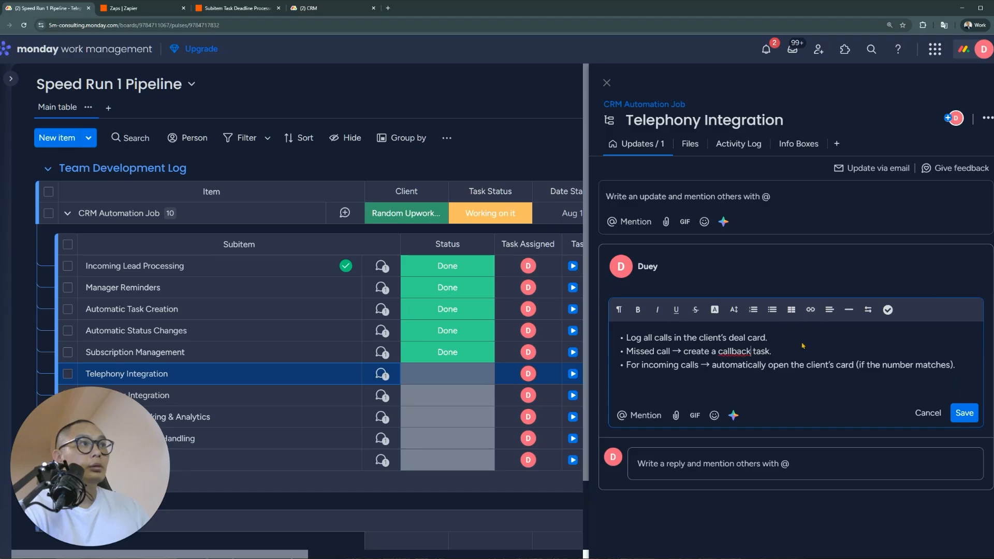
left_click_drag(786, 339, 586, 339)
left_click(696, 310)
left_click_drag(768, 339, 620, 338)
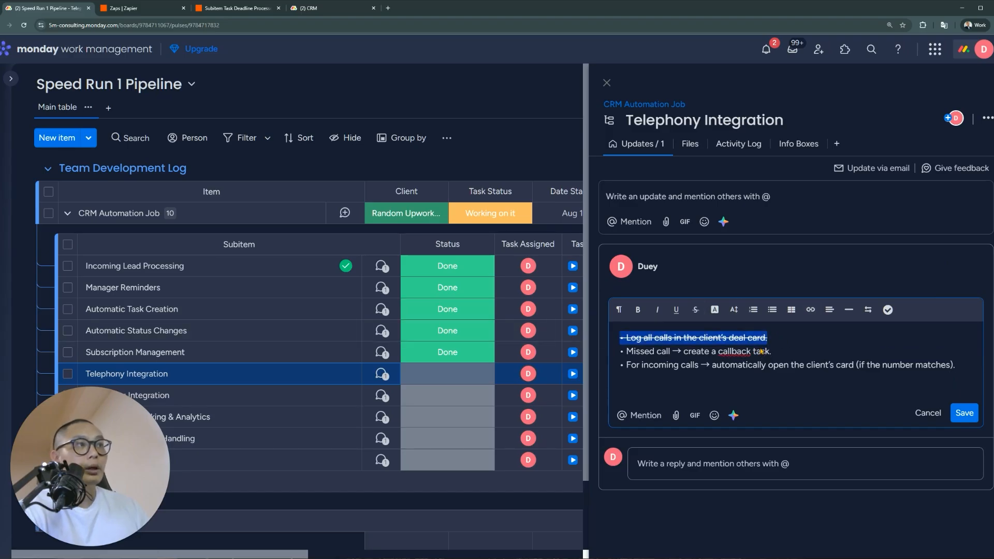
left_click(801, 354)
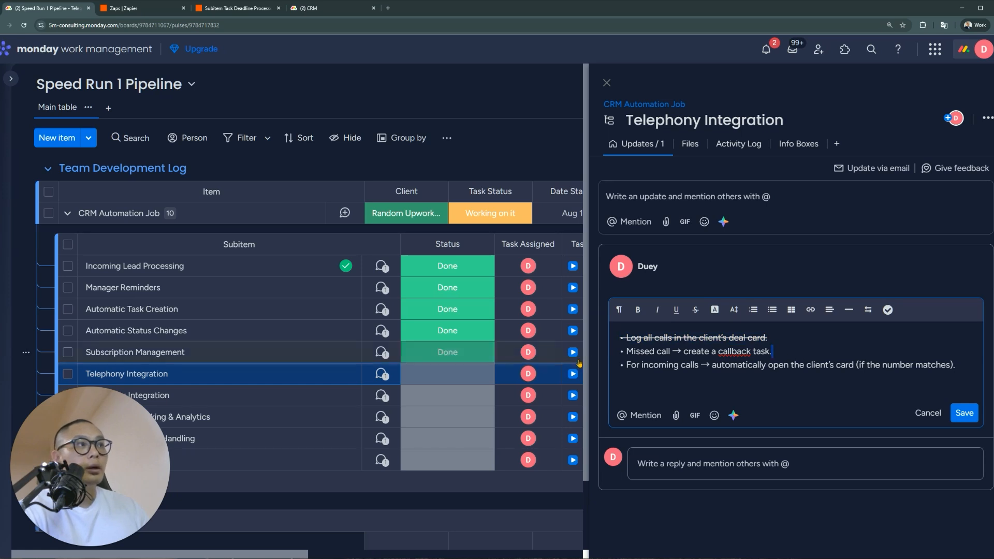
triple_click(801, 354)
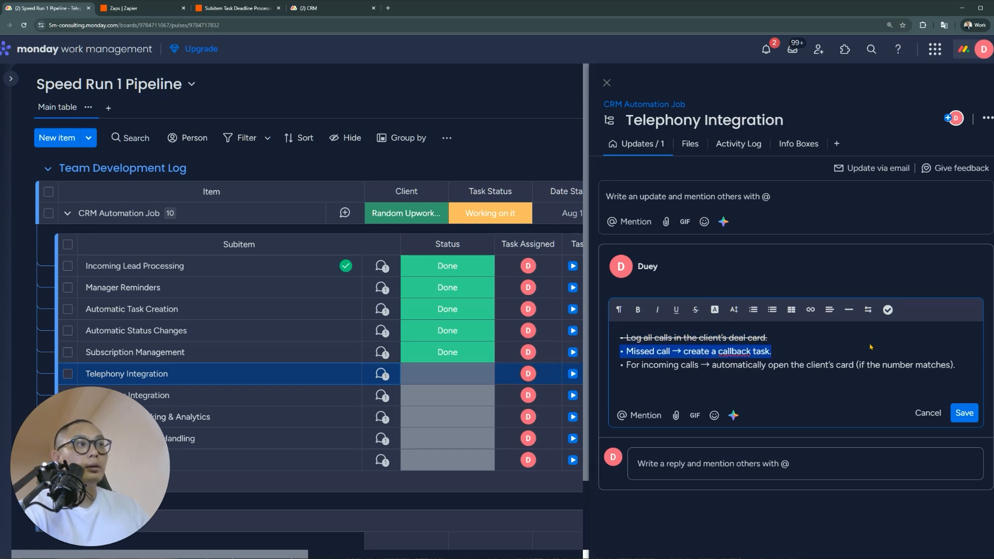
left_click(313, 9)
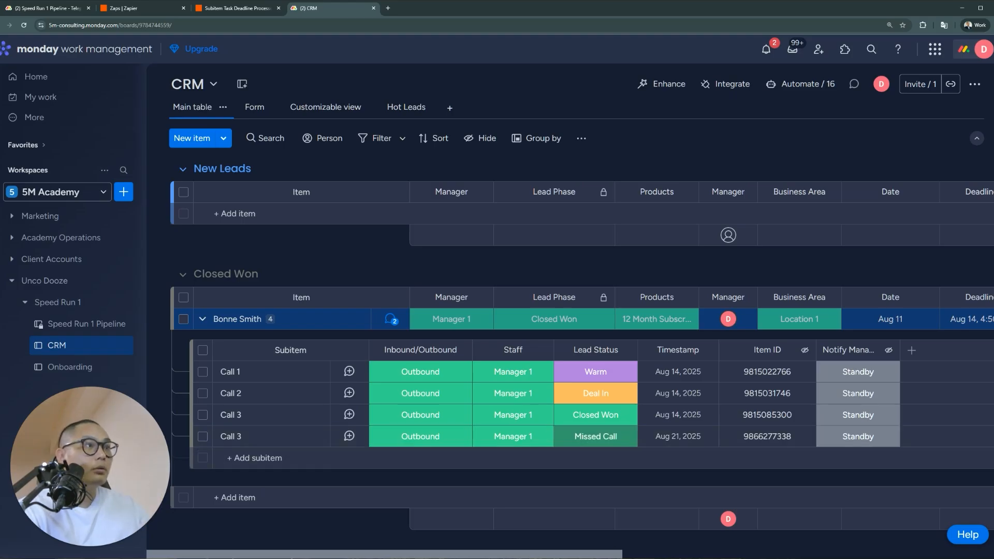
left_click_drag(597, 556, 991, 553)
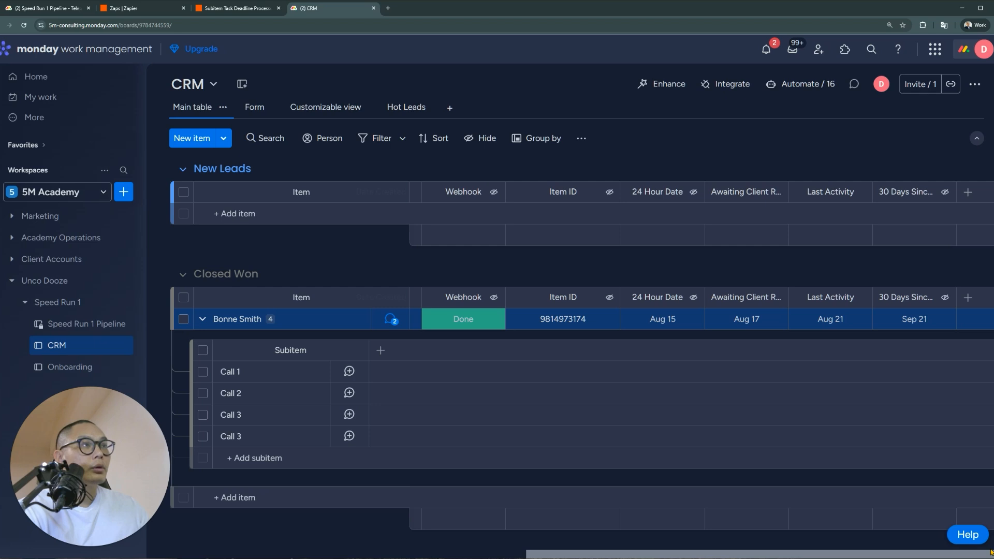
left_click_drag(990, 552, 576, 552)
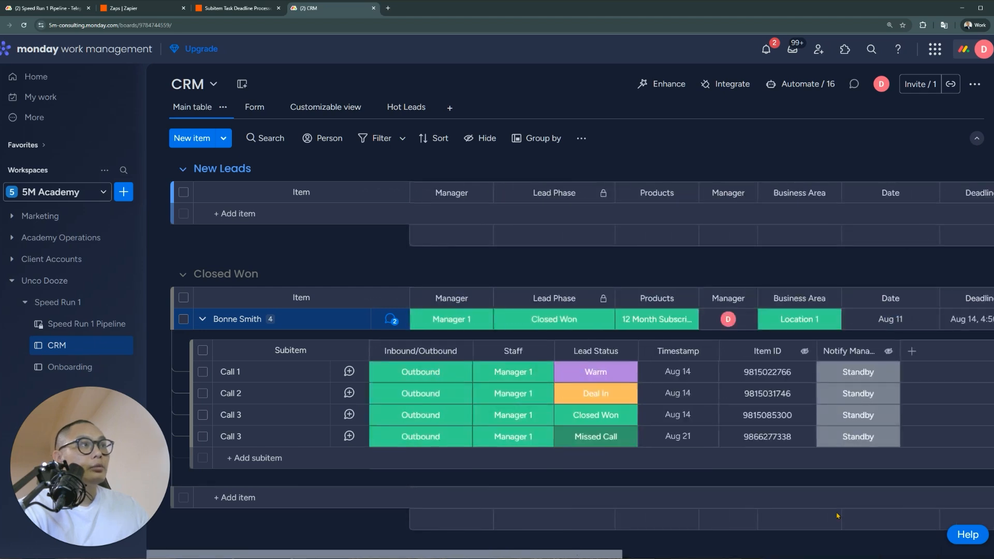
left_click_drag(838, 516, 952, 470)
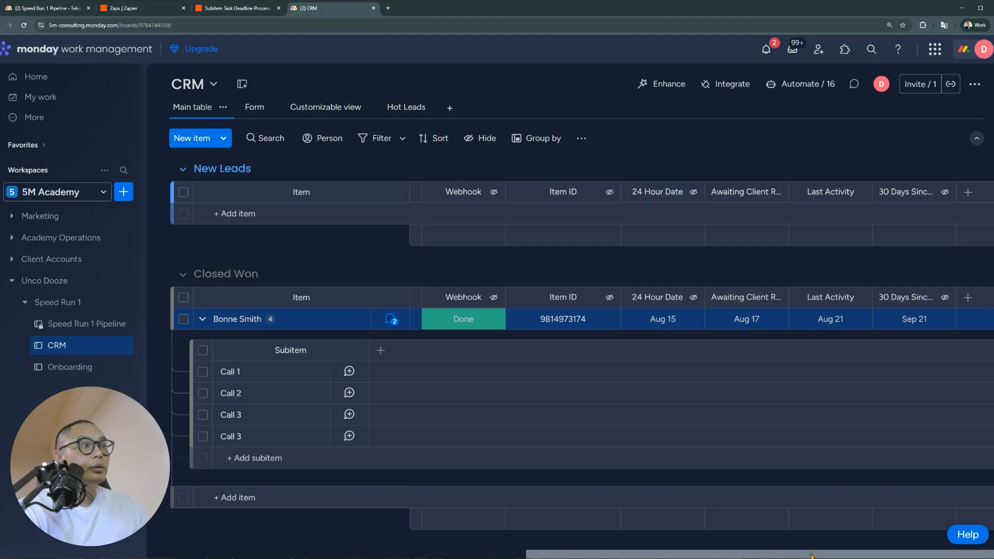
left_click_drag(812, 556, 390, 556)
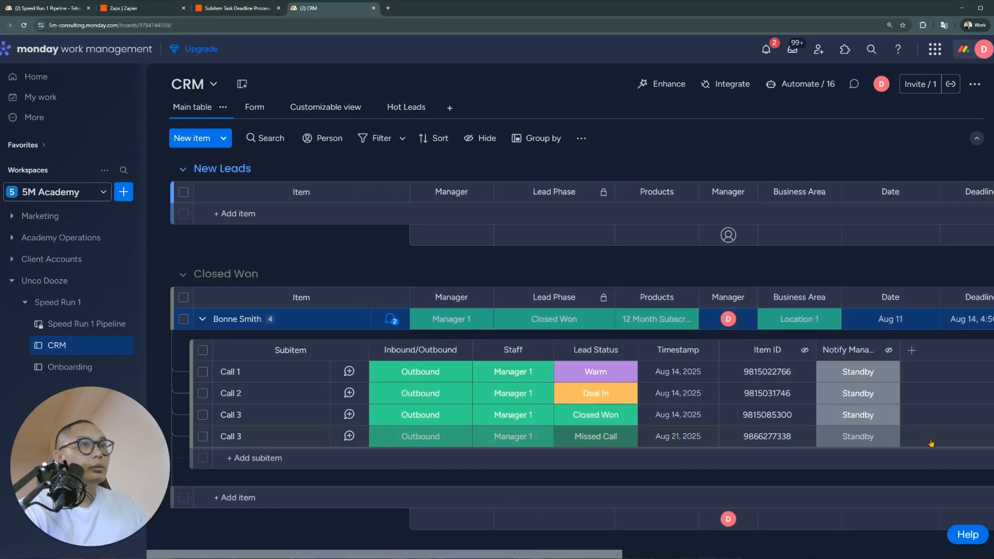
left_click_drag(581, 557, 963, 557)
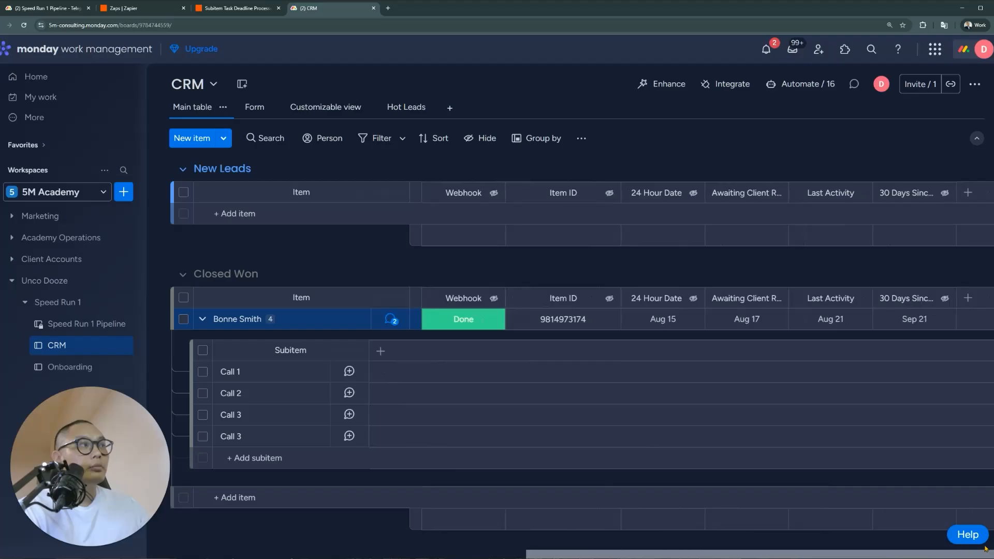
Add a Date column to the CRM board named 'Missed Call Reminder'
left_click(971, 299)
type("Date")
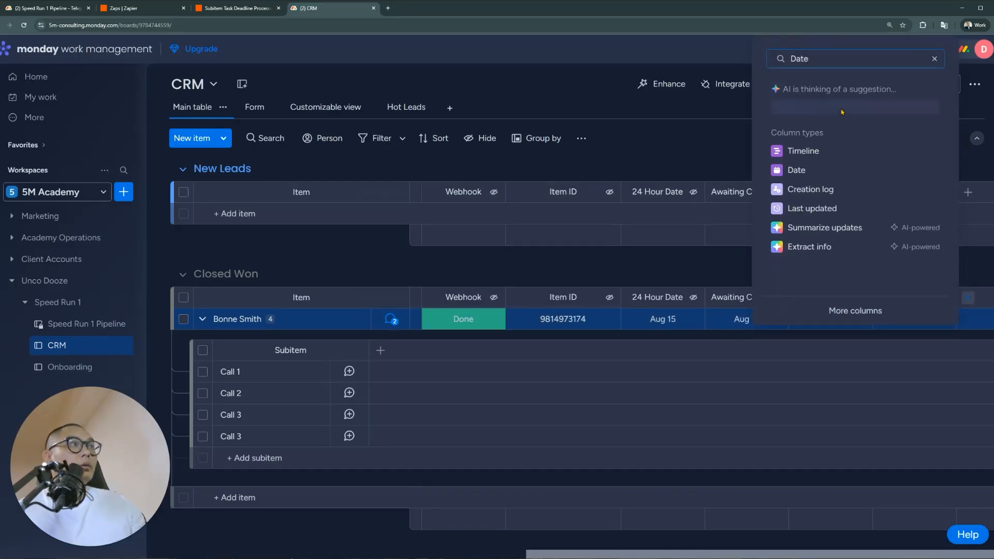
left_click(812, 170)
left_click(921, 297)
type("Missed Call Reminder")
key("Return")
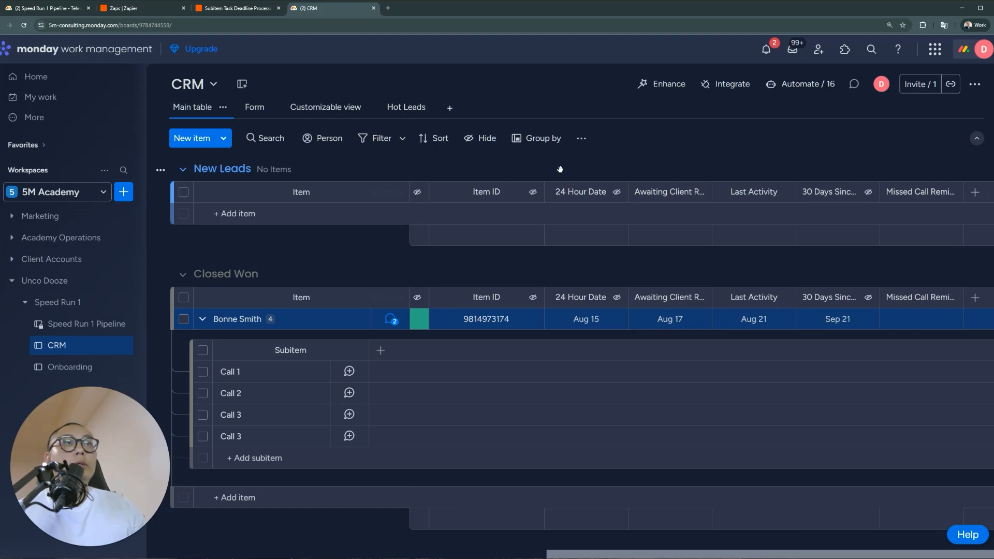
Restrict who can view the Missed Call Reminder column, then open the board's automations
left_click(951, 298)
mouse_move(900, 275)
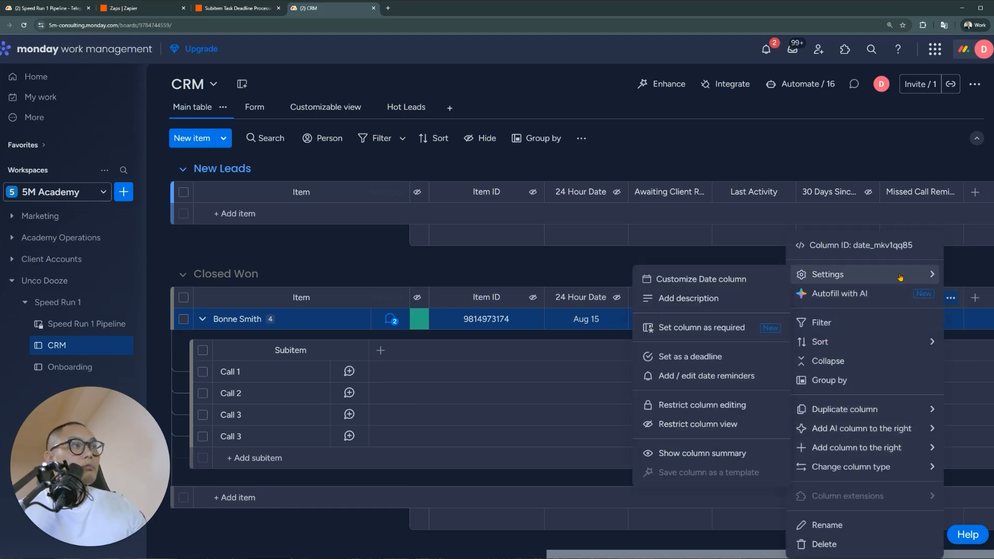
left_click(723, 424)
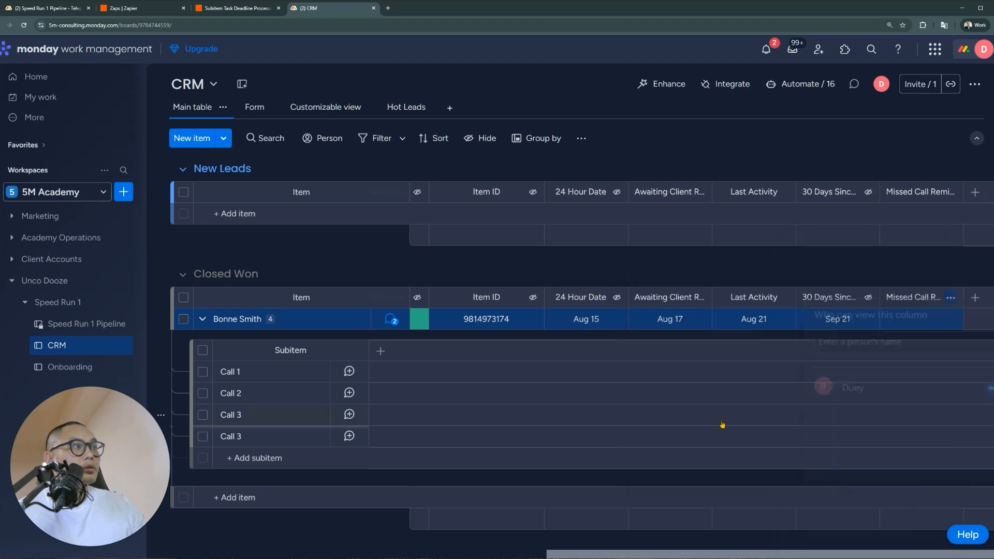
left_click(926, 267)
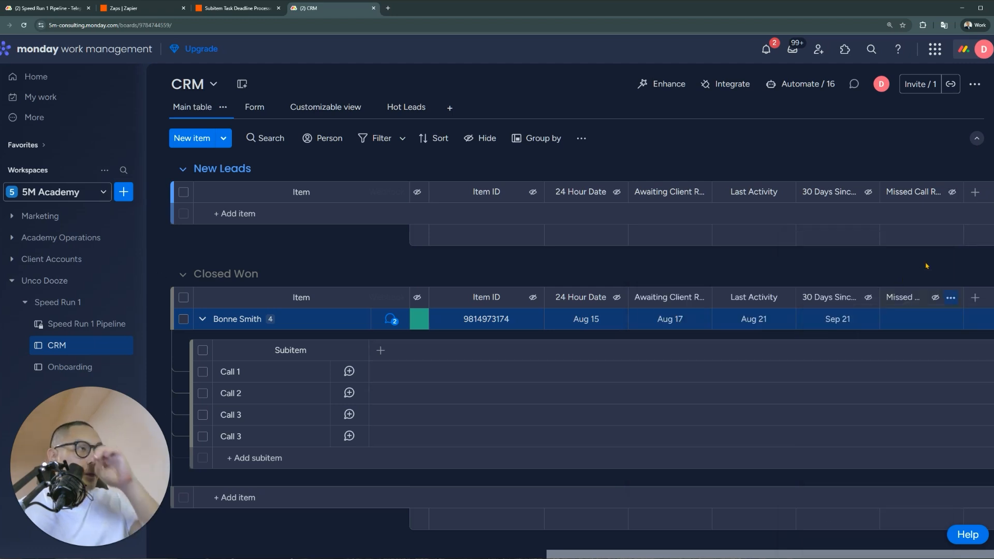
left_click(805, 86)
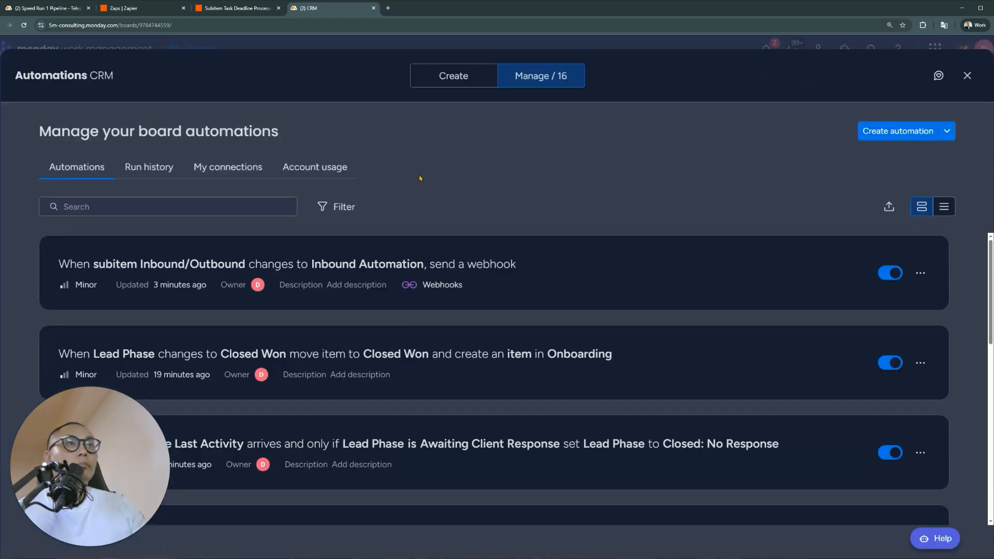
Start a new automation triggered when a subitem's Lead Status changes to Missed Call
left_click(893, 134)
left_click(351, 172)
left_click(348, 164)
left_click(347, 164)
scroll(314, 295, "down", 2)
scroll(303, 301, "down", 3)
left_click(305, 293)
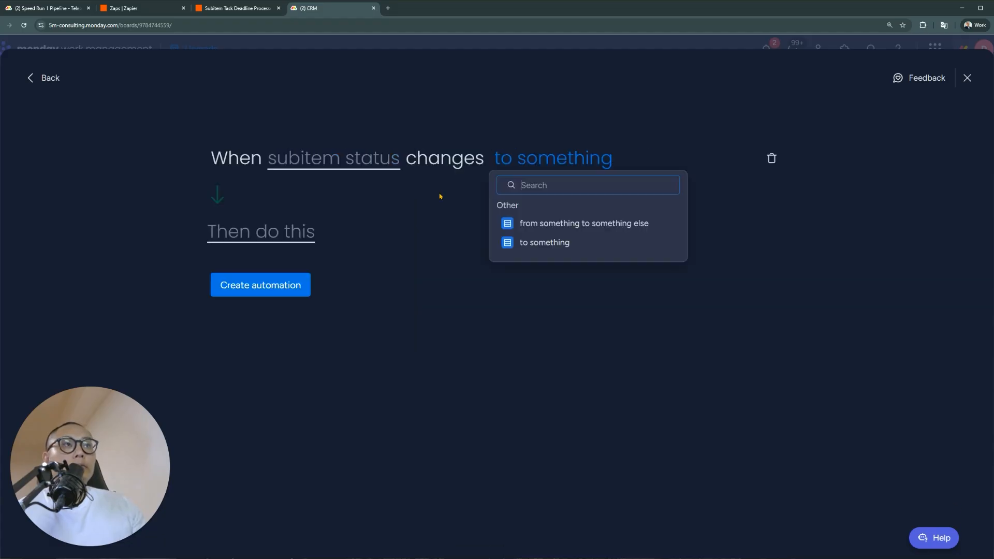
left_click(526, 244)
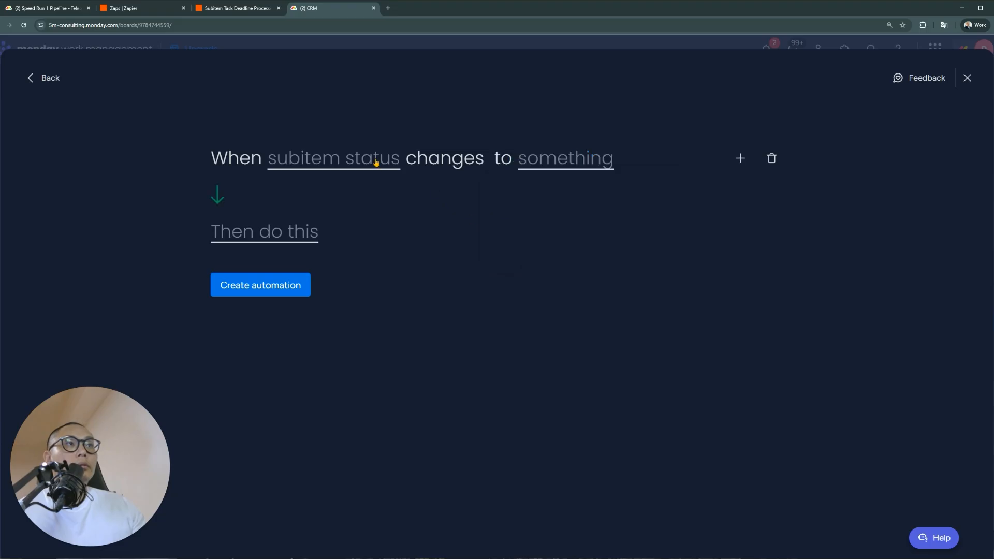
left_click(363, 159)
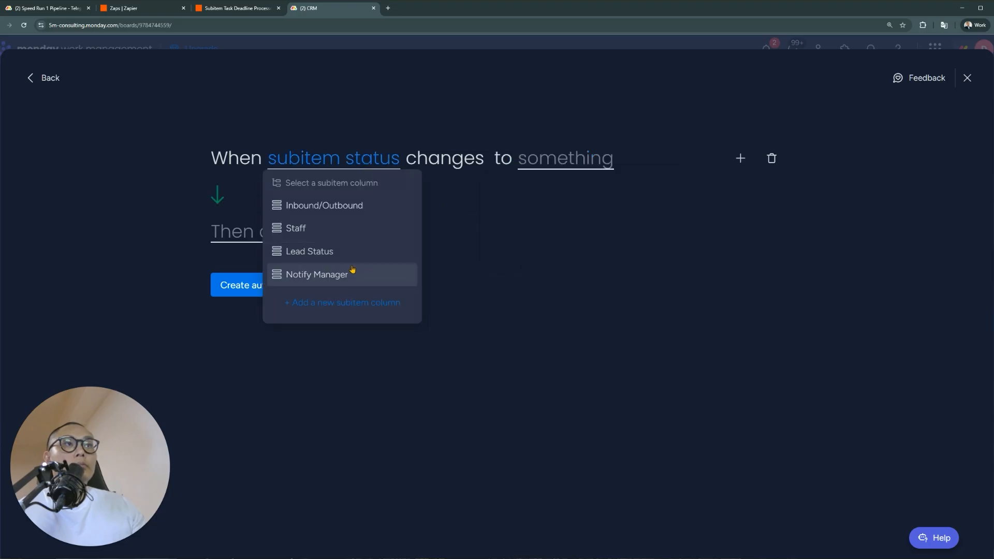
left_click(350, 254)
left_click(588, 158)
scroll(605, 235, "down", 2)
left_click(610, 277)
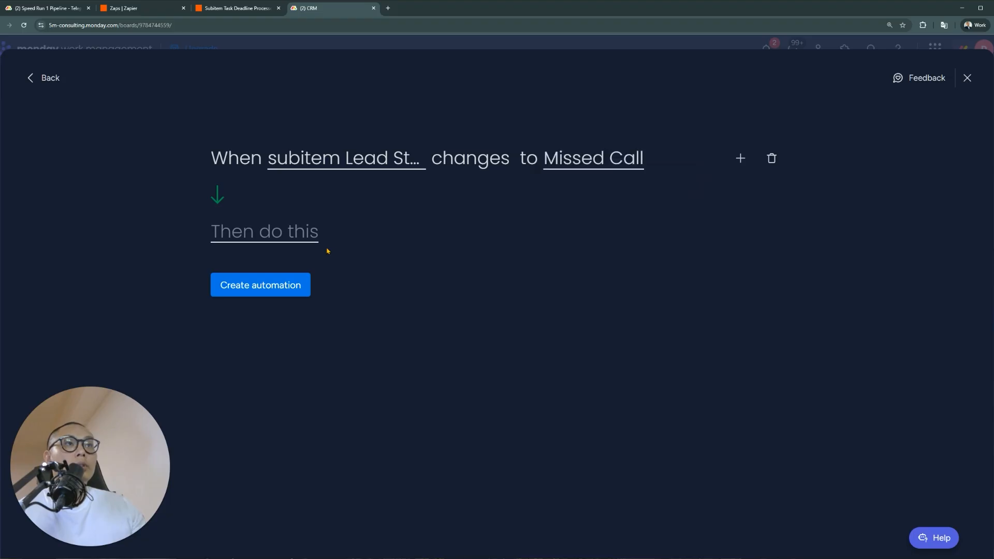
Make the automation's action set the Missed Call Reminder date to today
left_click(299, 237)
left_click(295, 382)
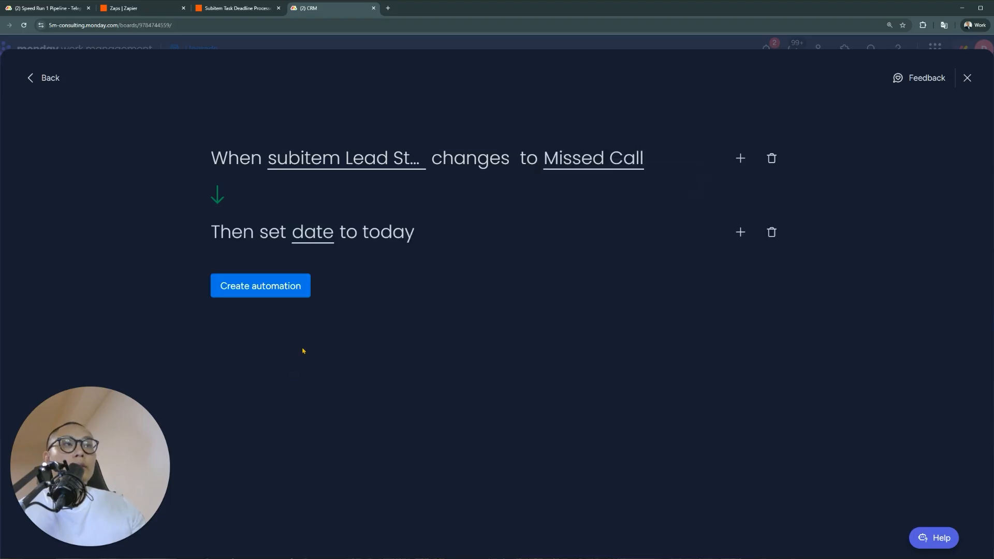
left_click(317, 237)
scroll(381, 358, "down", 3)
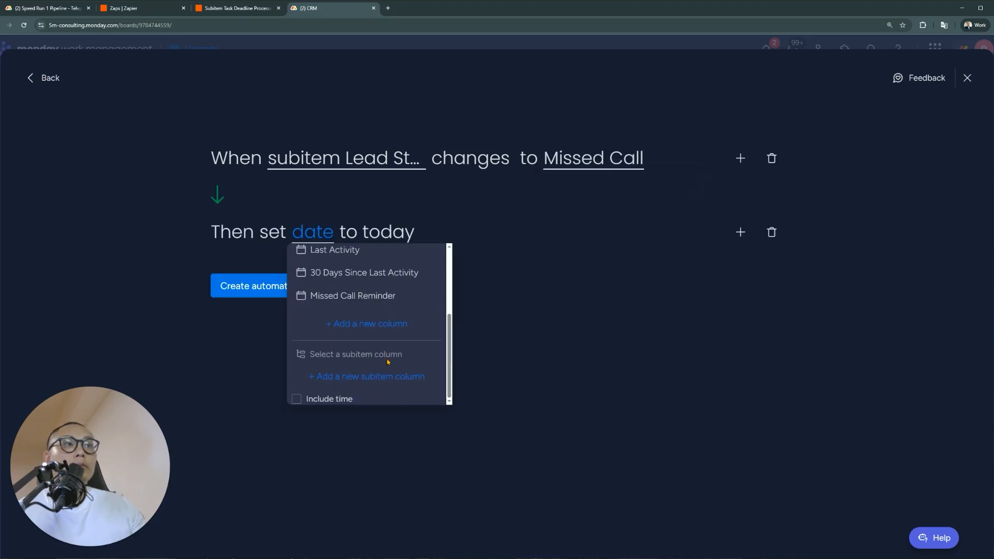
left_click(364, 295)
Add an action pushing Missed Call Reminder by 1 day and save it as 'Missed Call Date Setter'
left_click(741, 232)
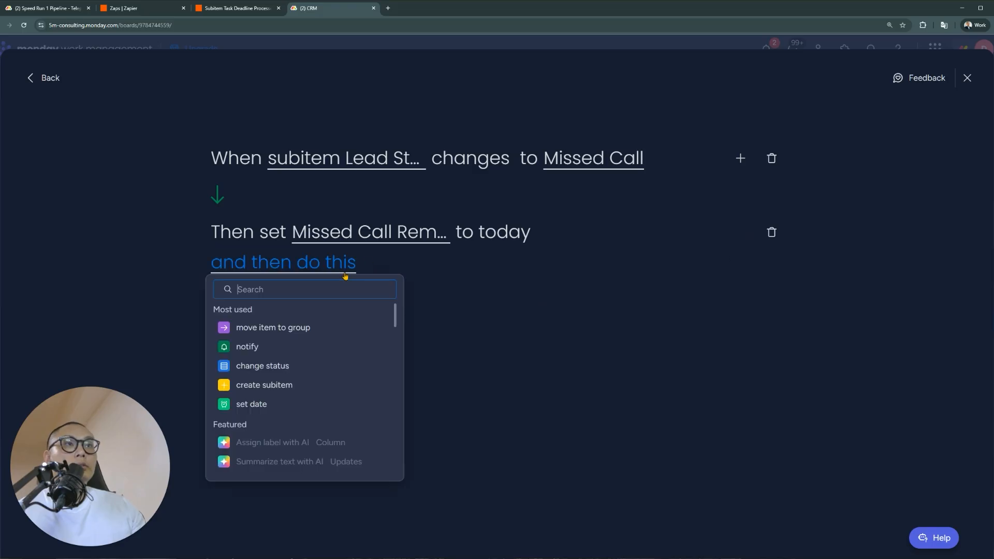
type("push")
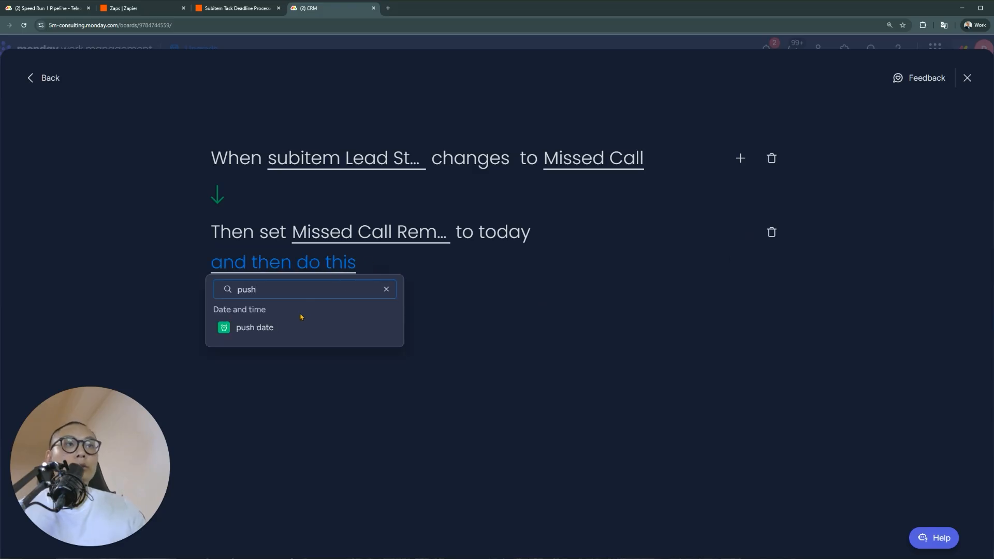
left_click(301, 324)
left_click(406, 264)
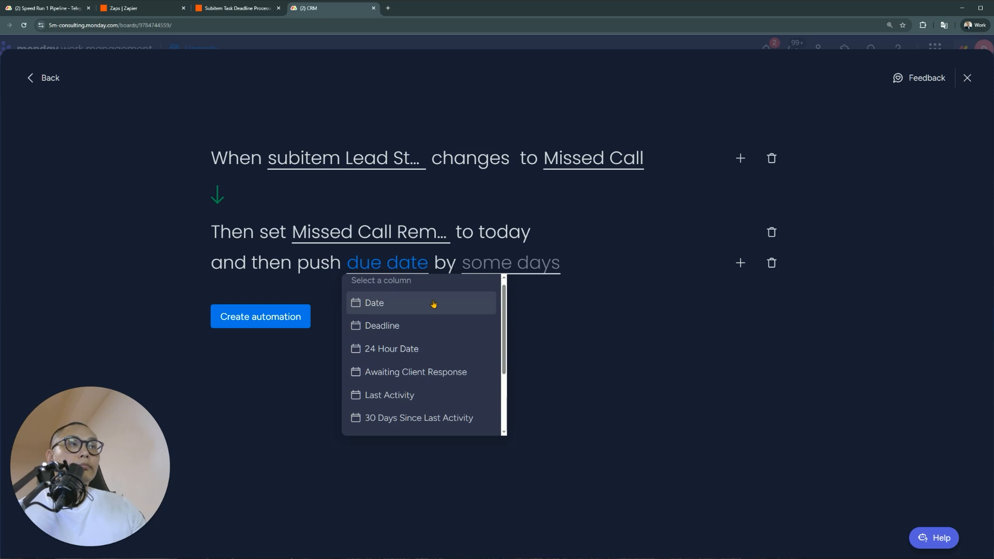
scroll(437, 380, "down", 3)
left_click(409, 344)
left_click(554, 265)
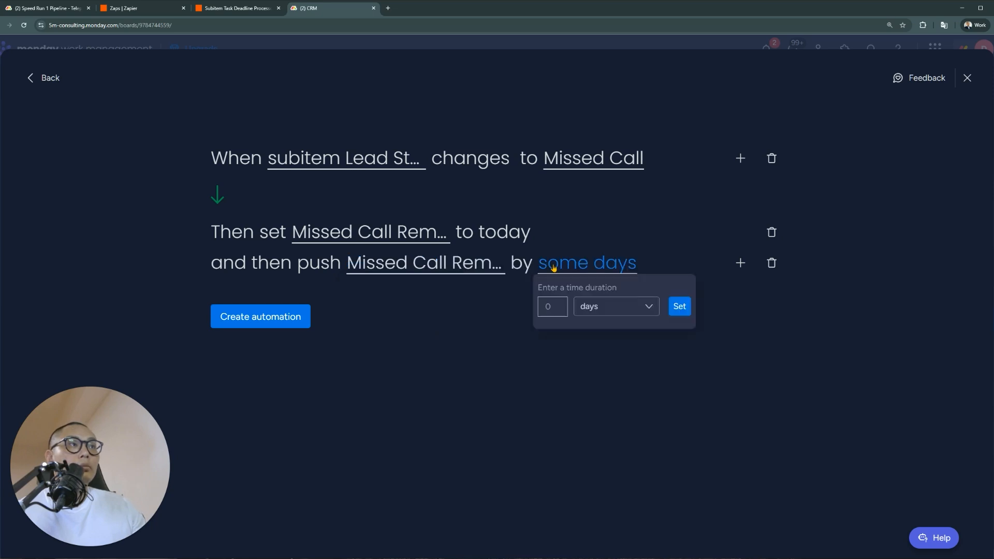
type("1")
left_click(679, 306)
left_click(257, 325)
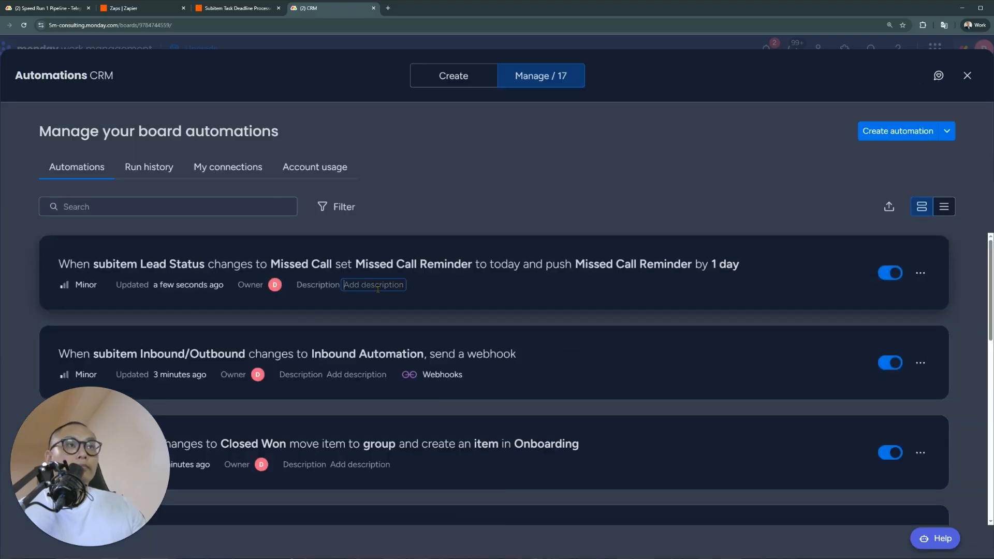
type("Missed Call Date Setter")
key("Return")
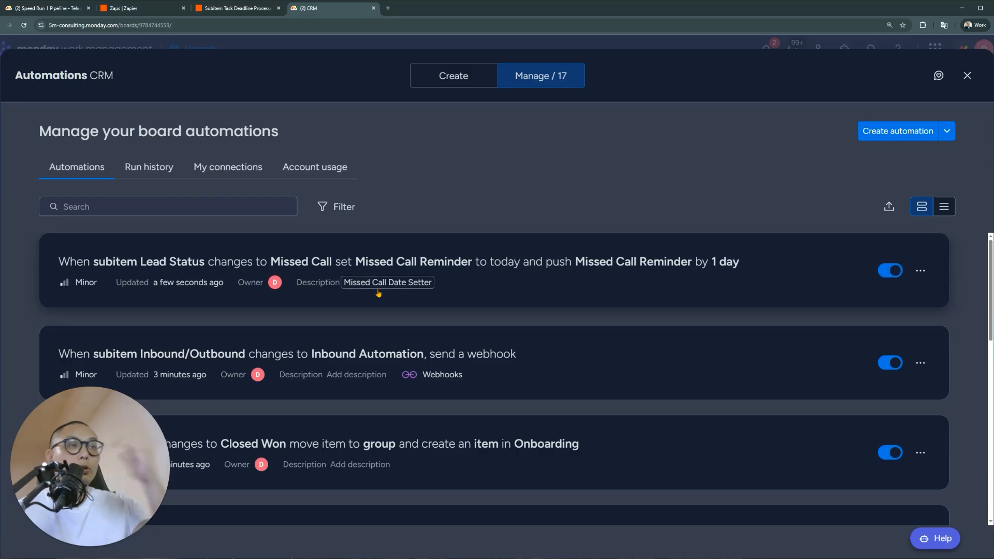
Start a new automation triggered when the Missed Call Reminder date arrives at 9:00 AM
left_click(872, 130)
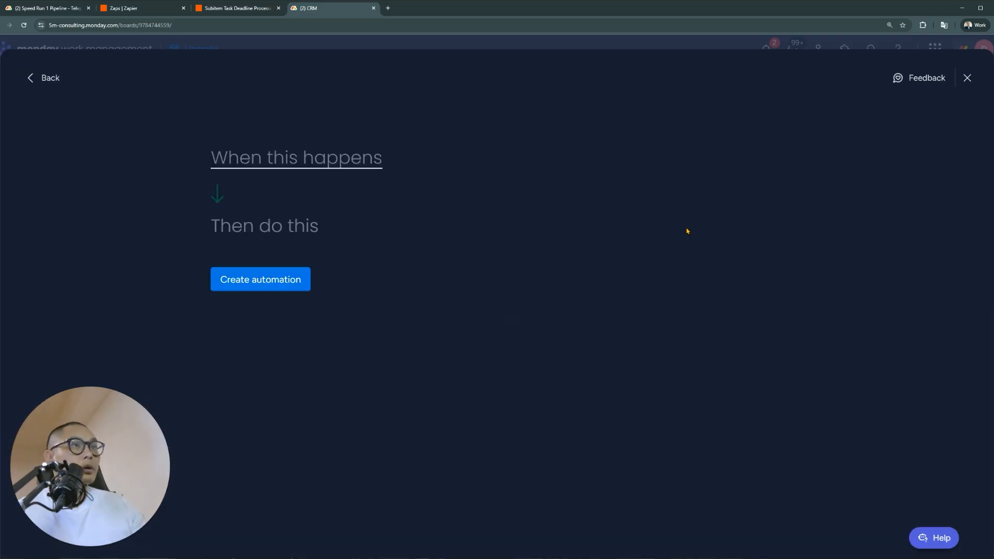
left_click(306, 171)
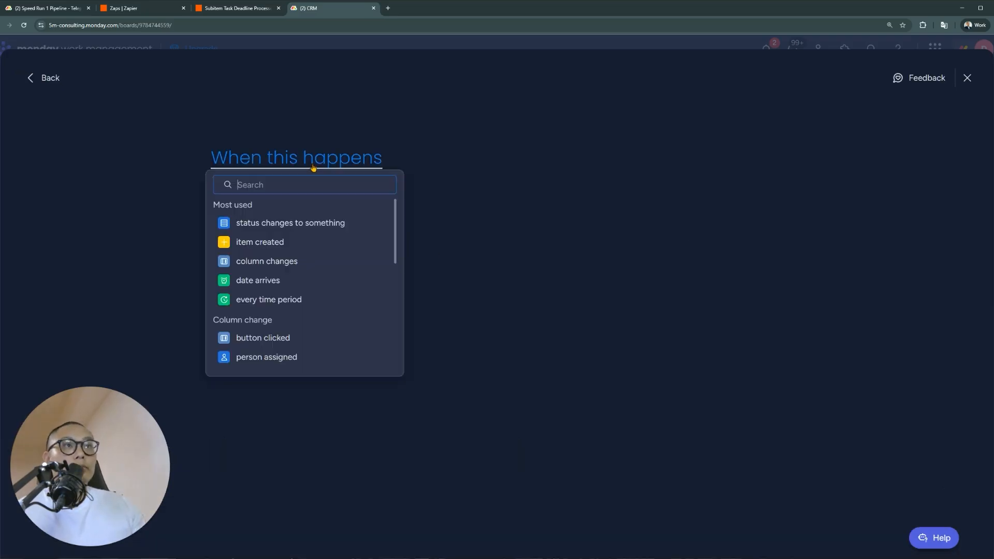
left_click(271, 287)
left_click(289, 157)
scroll(357, 305, "down", 2)
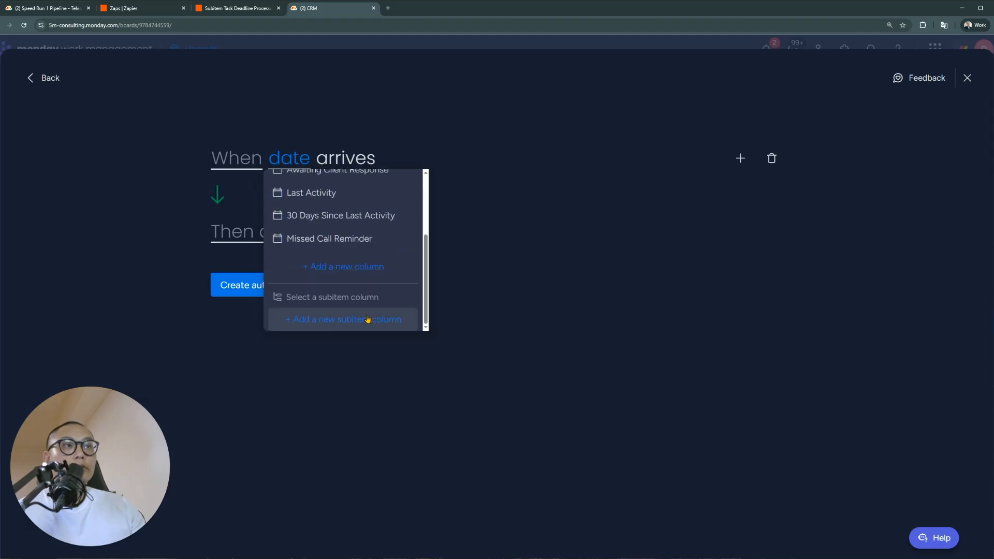
left_click(371, 242)
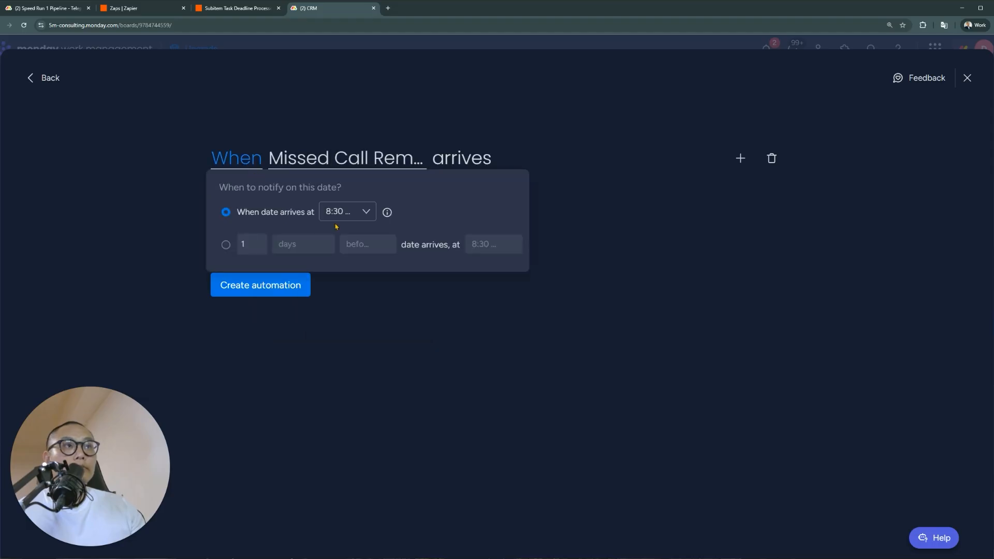
left_click(339, 213)
scroll(395, 293, "down", 1)
scroll(385, 305, "down", 1)
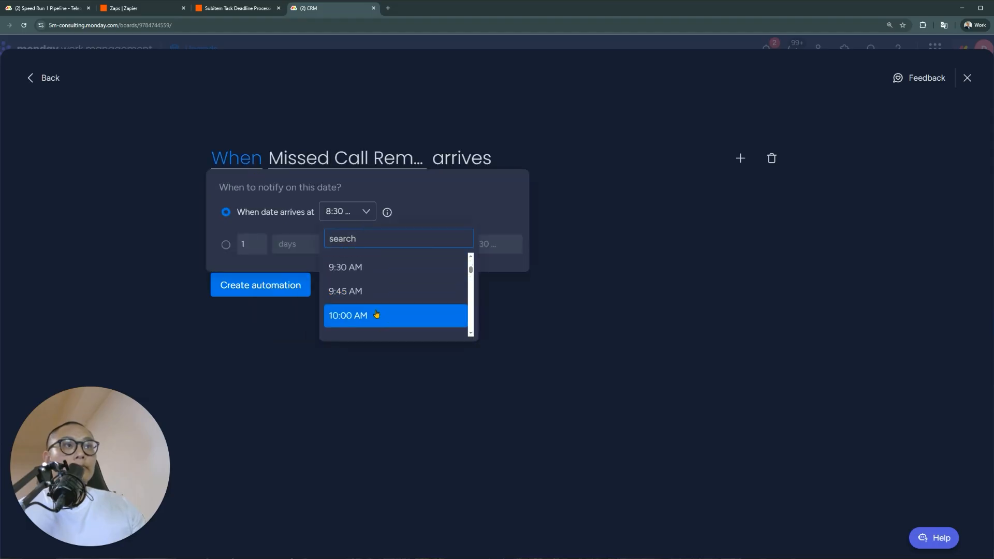
scroll(378, 290, "up", 3)
scroll(366, 332, "up", 1)
scroll(370, 311, "down", 2)
left_click(371, 301)
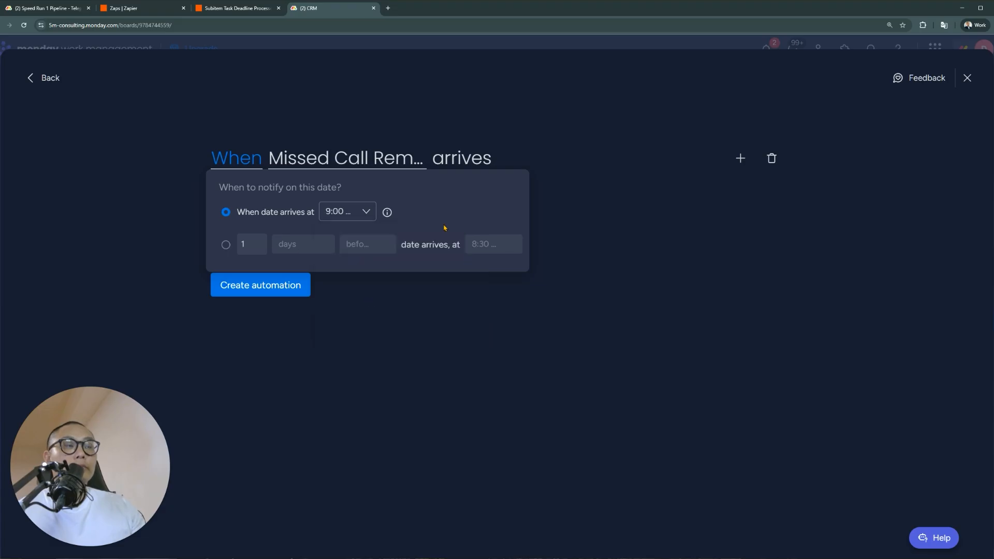
left_click(303, 288)
Make the automation send a notification to the person in the Manager column
left_click(286, 243)
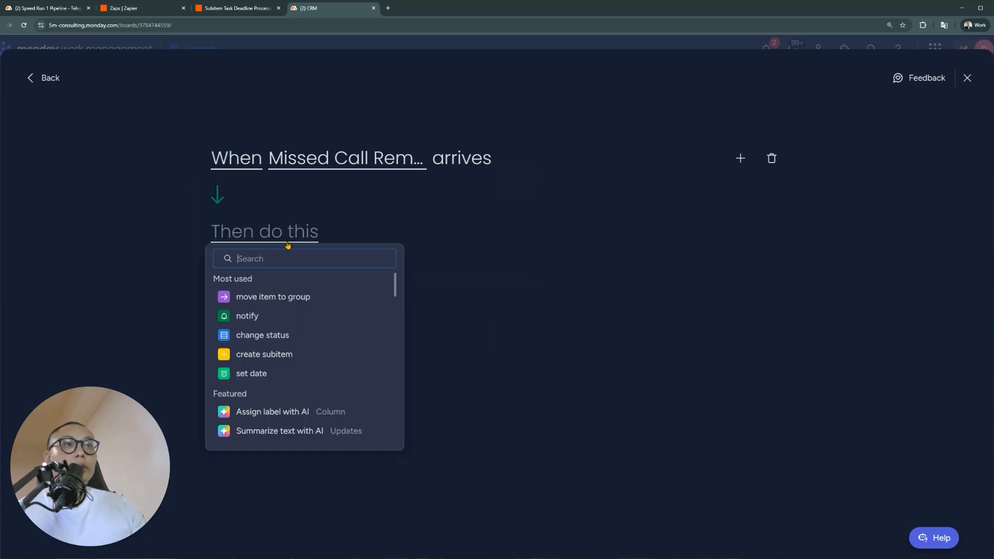
left_click(284, 317)
left_click(302, 234)
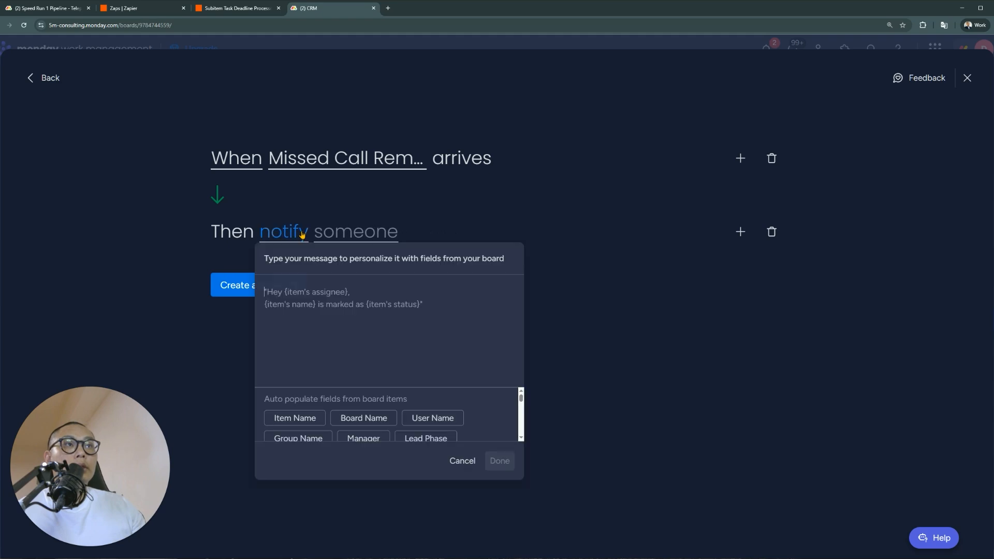
left_click(365, 231)
left_click(365, 231)
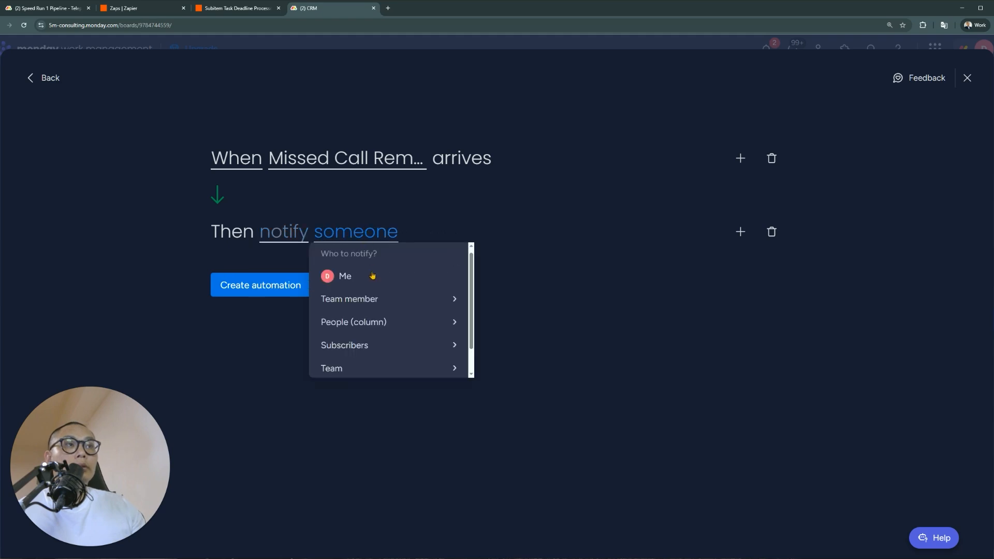
left_click(415, 320)
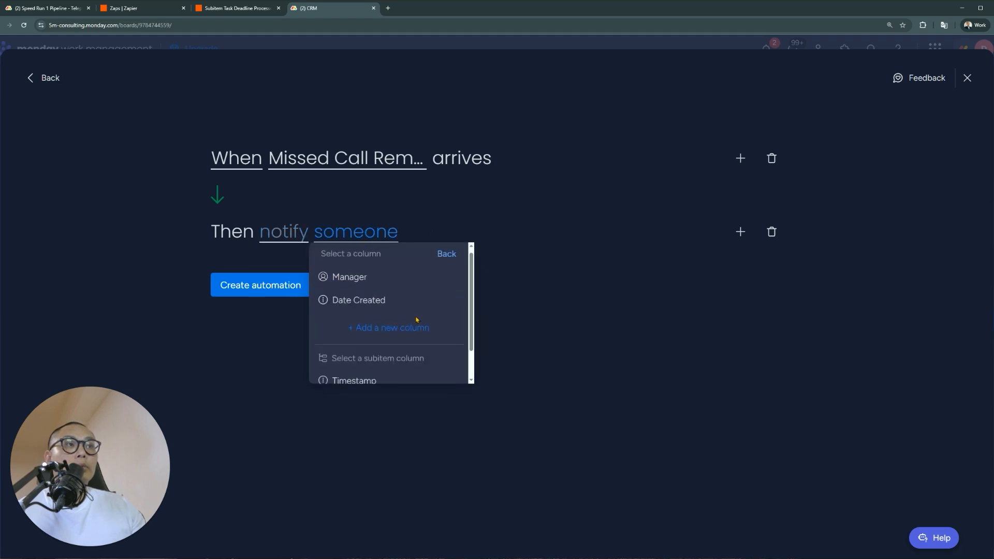
left_click(407, 279)
Write the message 'Hey Bro, Missed Call reminder for [Item Name] etc.' and create the automation
left_click(294, 241)
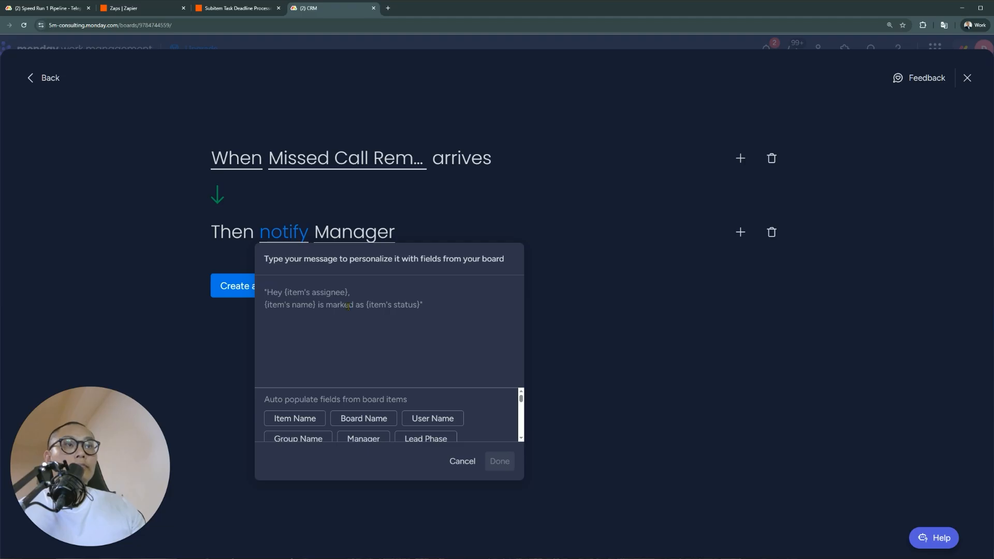
type("Hey Bro")
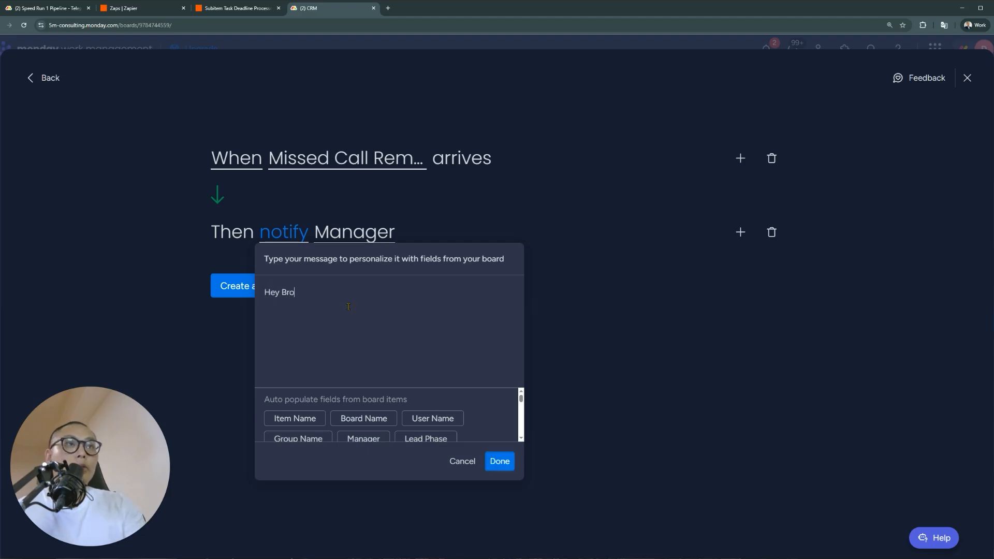
type(",  Missed Call reminder for")
left_click(294, 418)
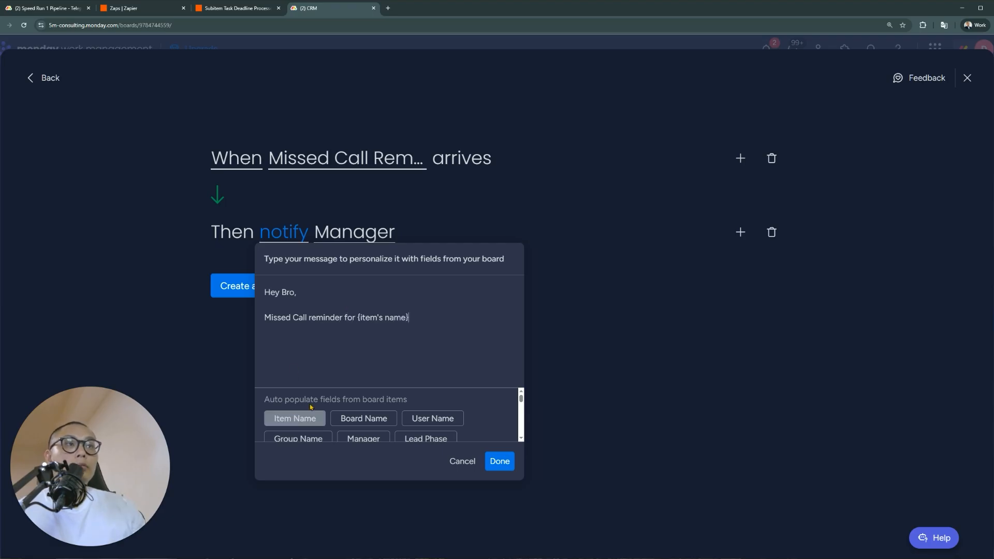
type("etc.")
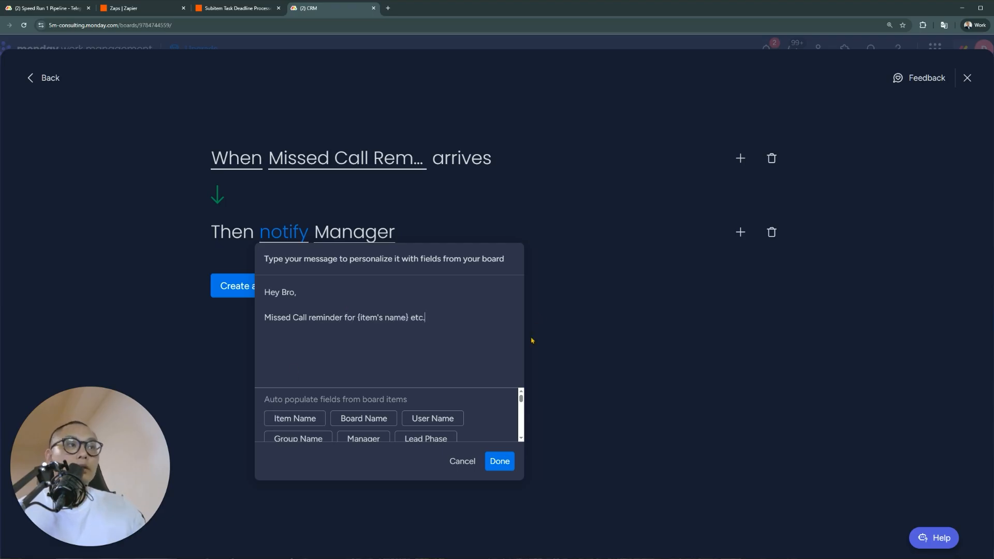
left_click(499, 461)
left_click(282, 286)
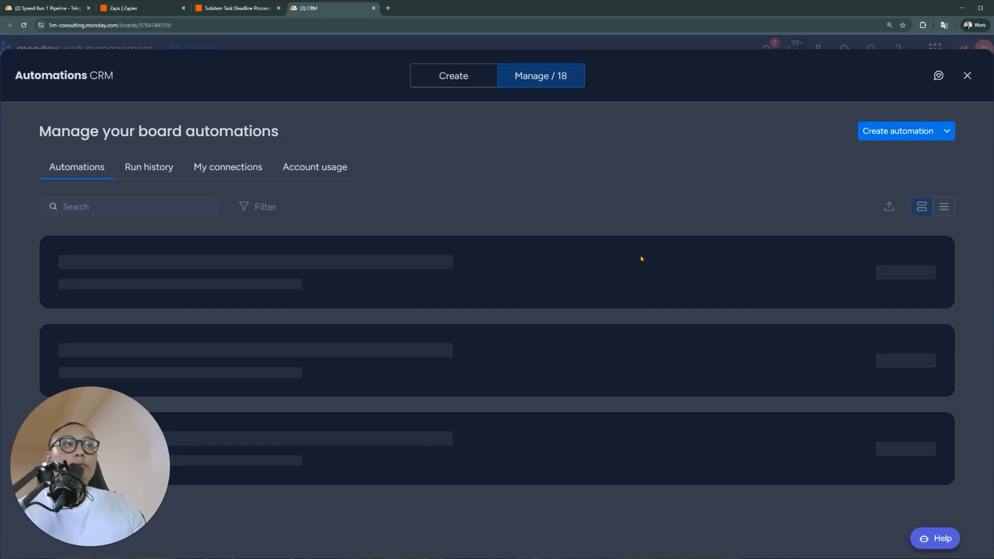
Close Automations and reset Call 3's Lead Status from blank back to Missed Call
left_click(967, 75)
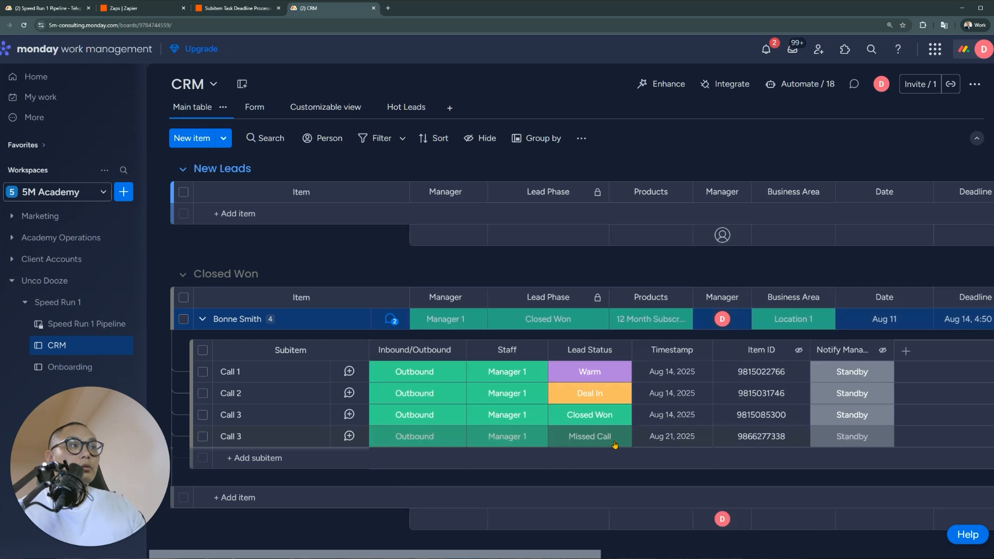
left_click(611, 437)
left_click(637, 235)
left_click(600, 438)
left_click(545, 362)
left_click_drag(554, 554, 956, 544)
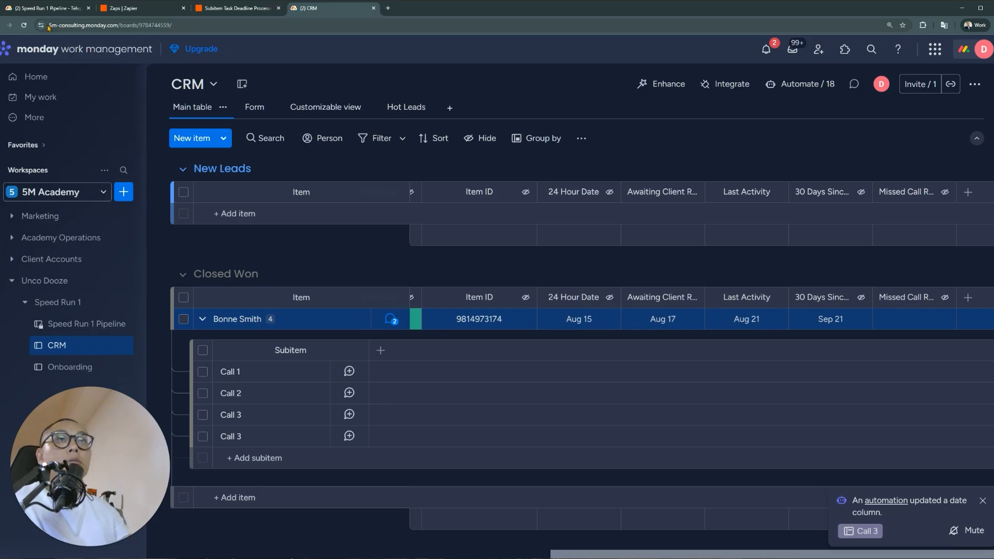
Reload the board and check the notifications for the missed-call reminder
left_click(24, 25)
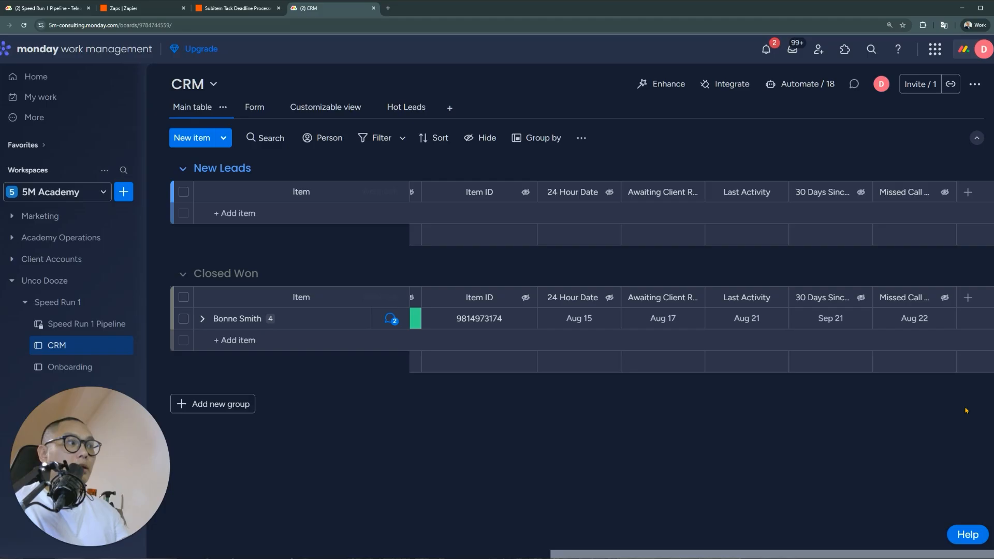
left_click(969, 558)
left_click(703, 428)
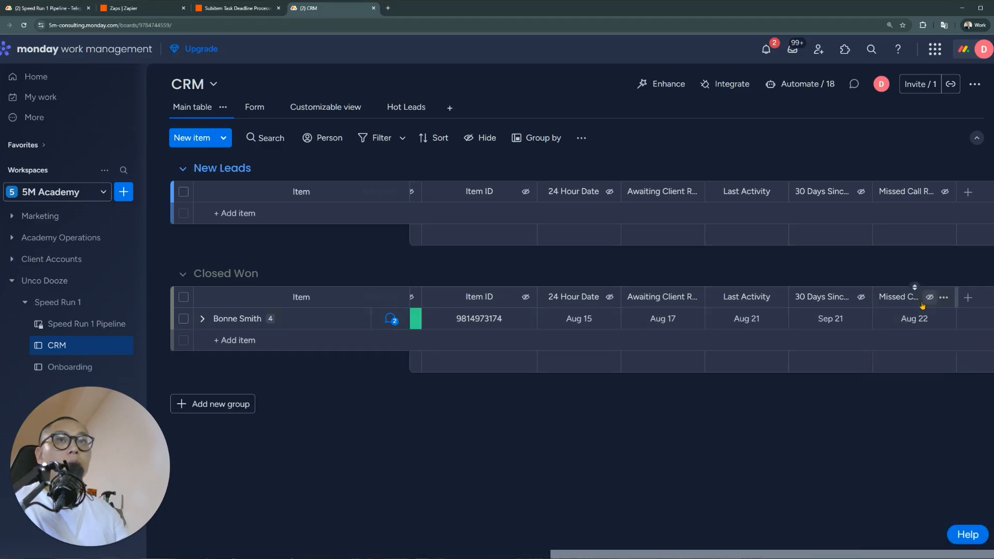
left_click(768, 51)
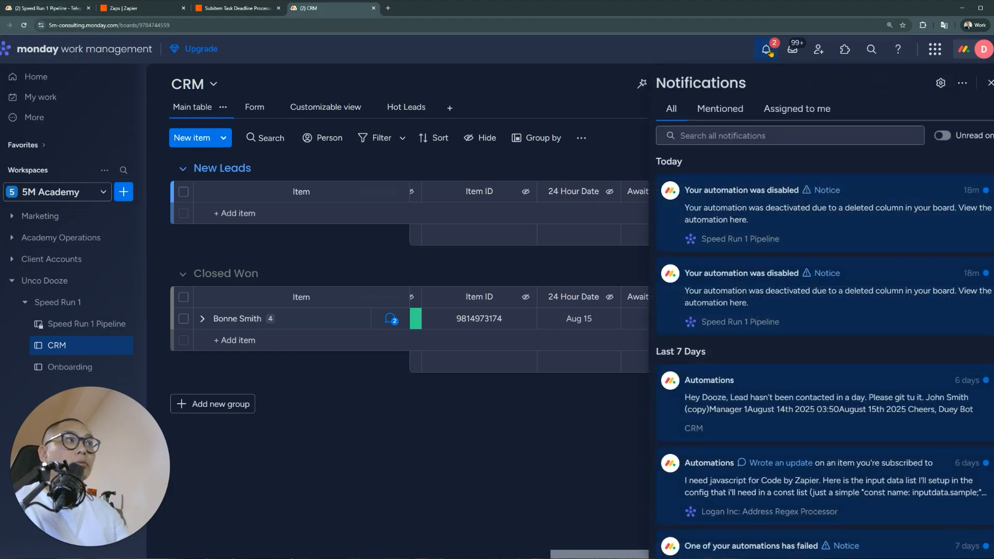
left_click(768, 50)
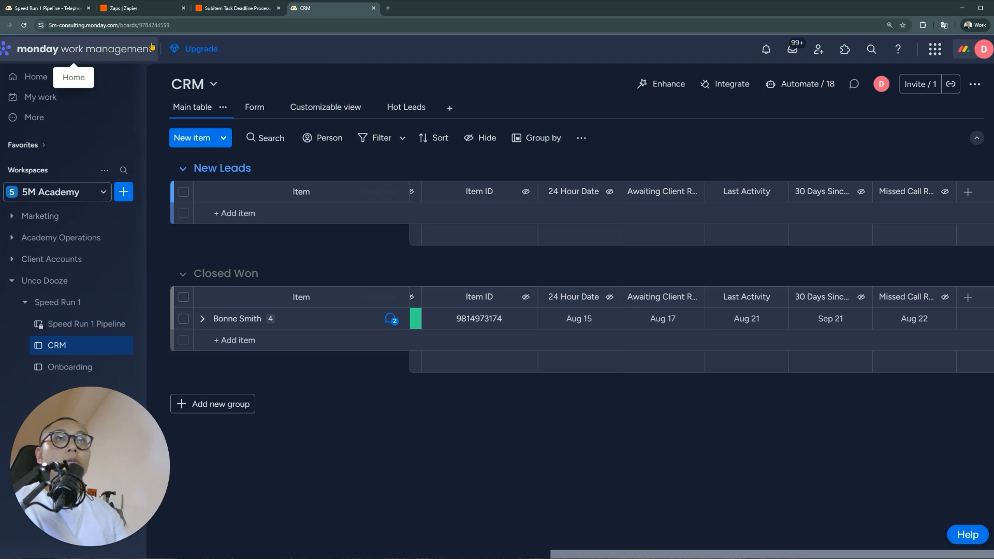
Strike through the missed-call callback line in Telephony Integration's update
left_click(63, 9)
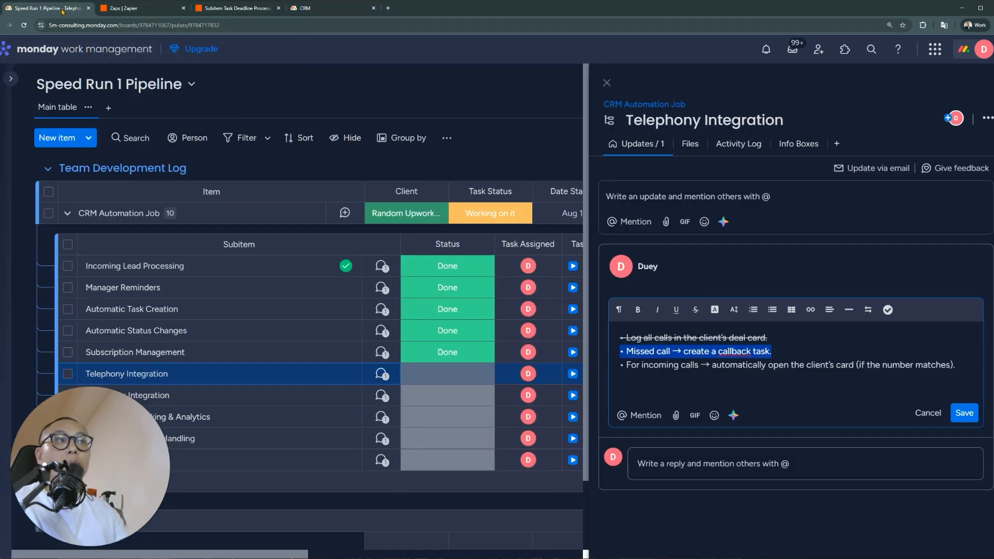
left_click(785, 353)
left_click_drag(785, 353, 620, 352)
left_click(695, 310)
left_click(684, 376)
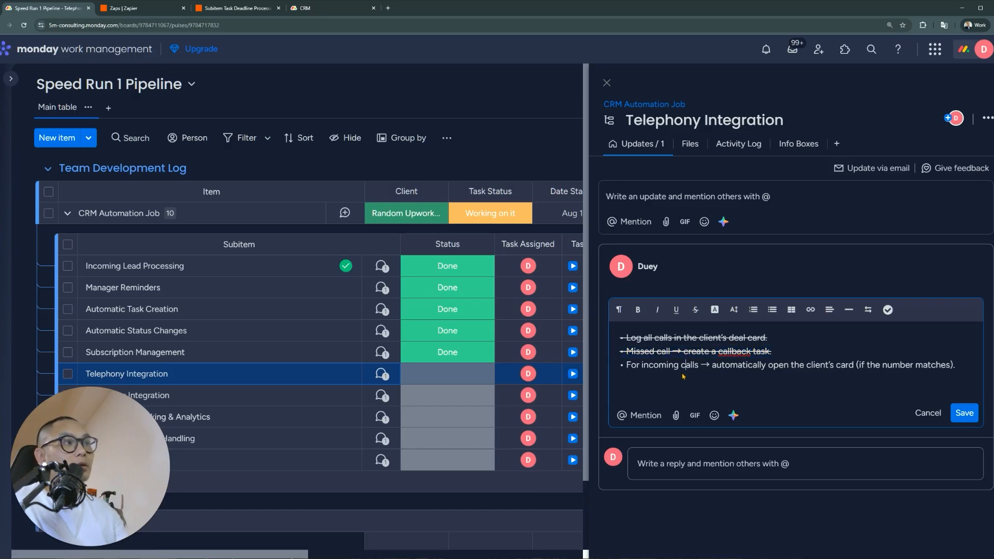
left_click_drag(973, 371, 612, 373)
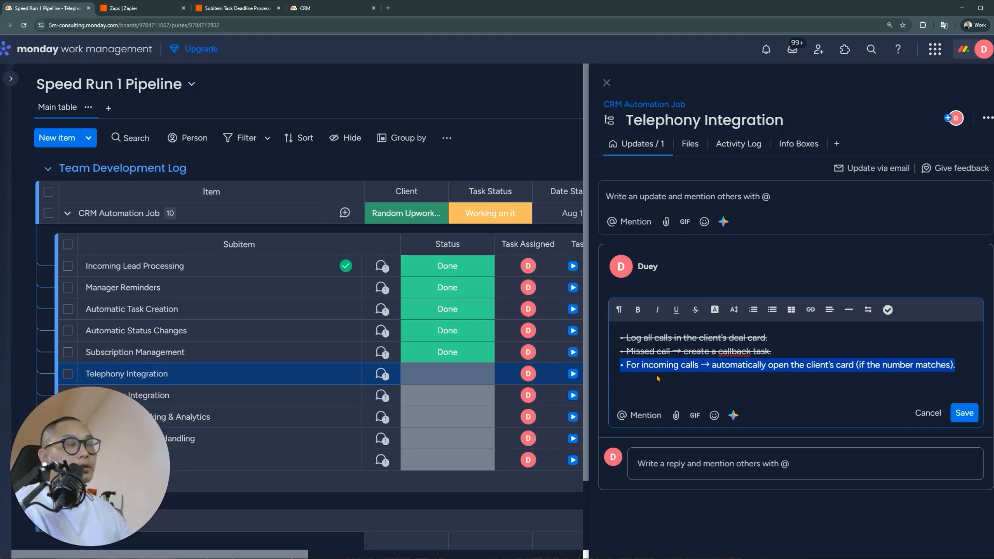
left_click_drag(769, 338, 618, 337)
left_click_drag(955, 365, 599, 370)
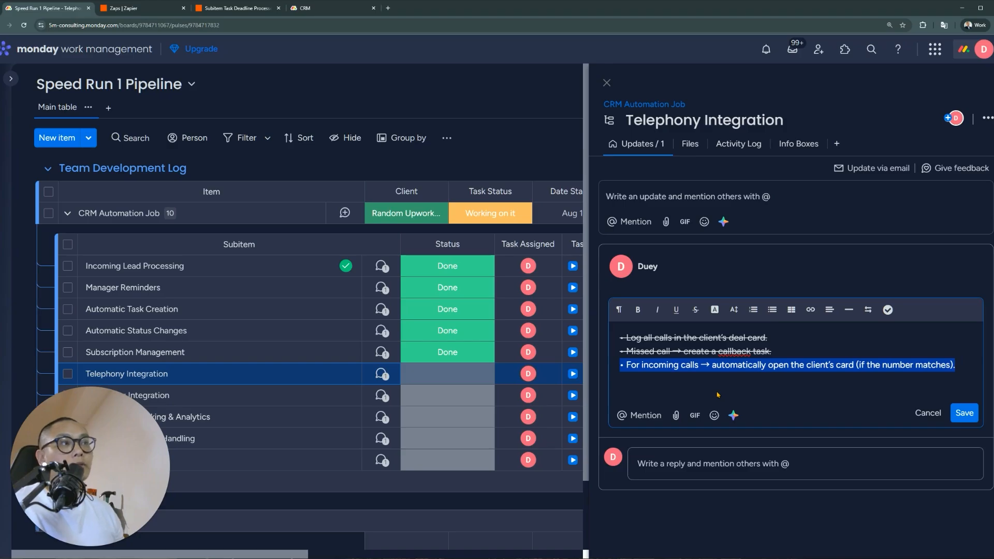
left_click_drag(772, 351, 606, 353)
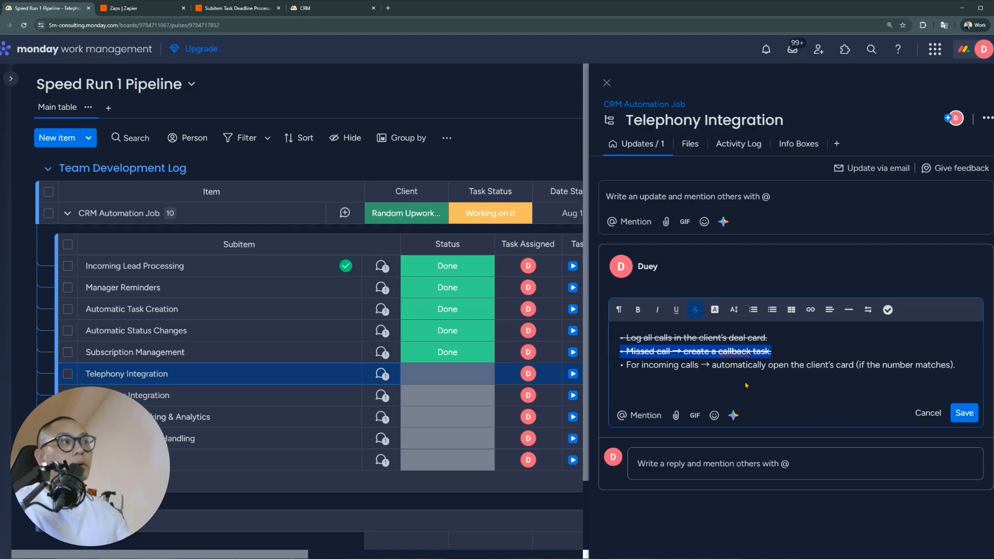
Add a SKIPPED note under the incoming-calls bullet and strike both through
left_click(983, 371)
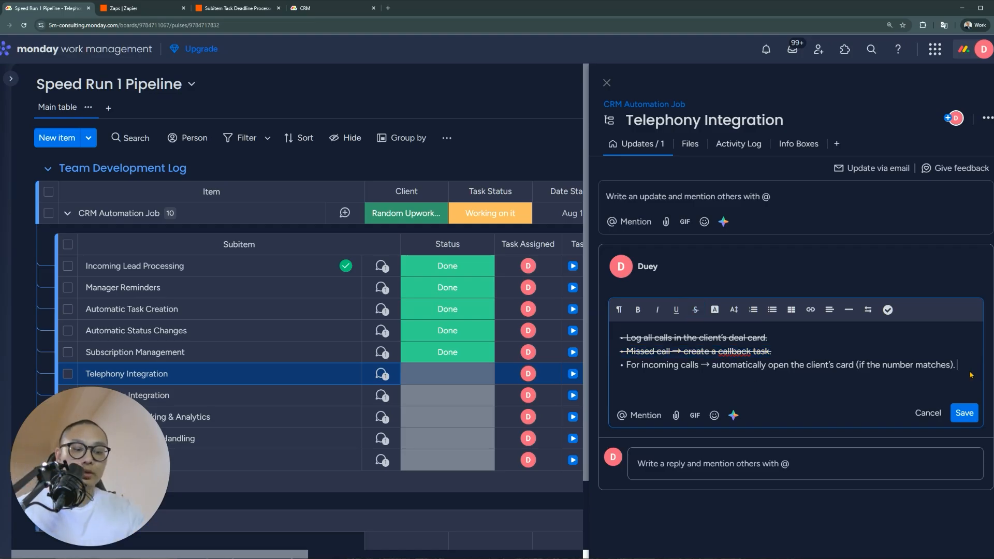
key("Return")
type("SKIPPED")
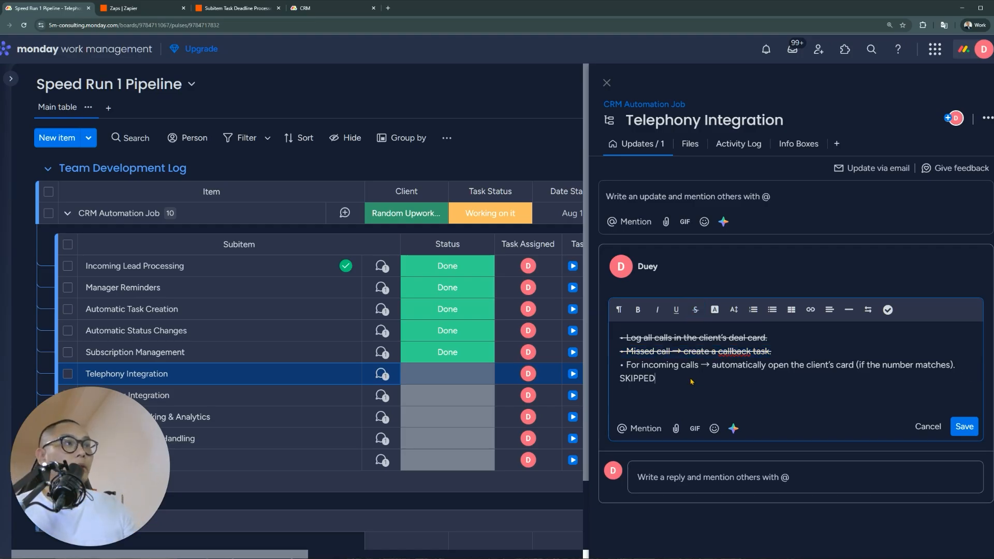
left_click_drag(692, 381, 621, 365)
left_click(695, 310)
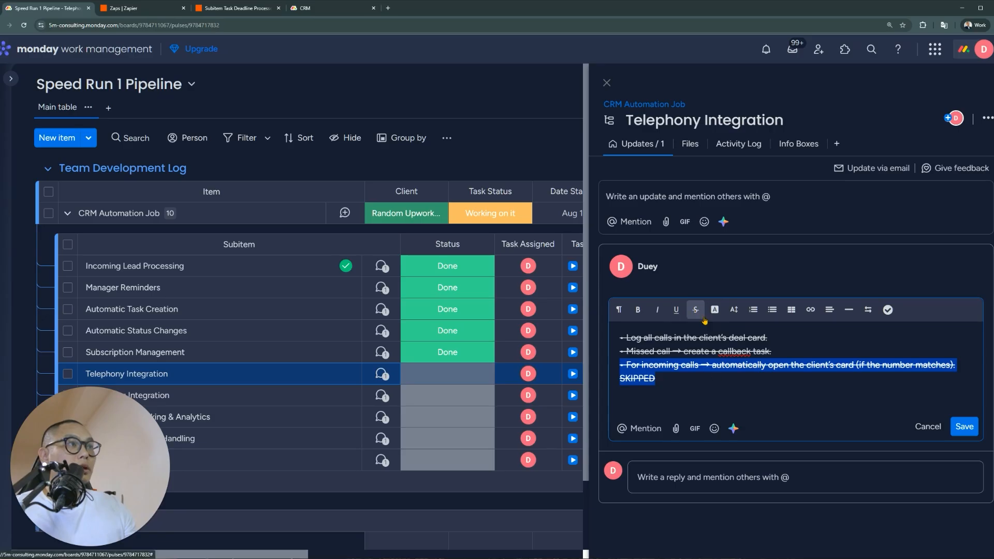
left_click(694, 386)
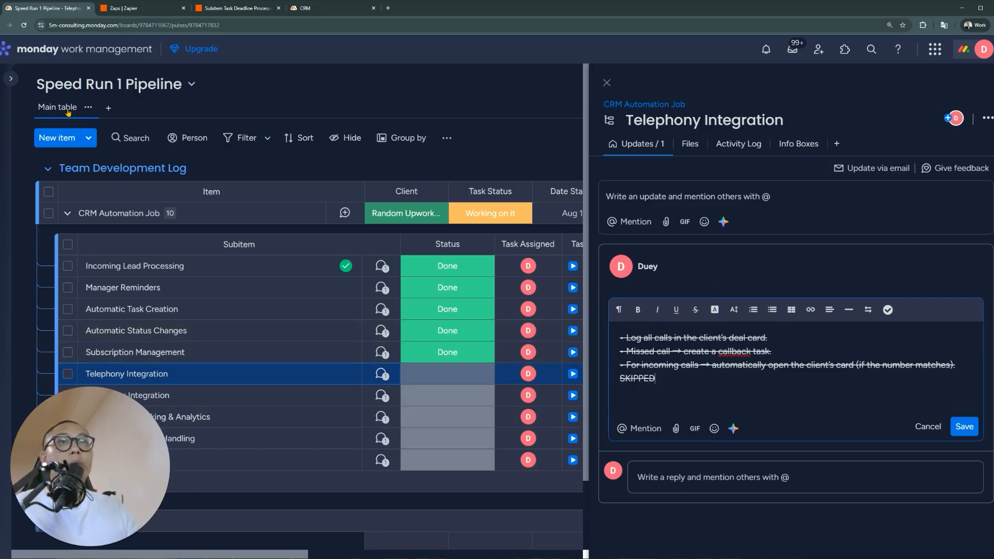
Copy the CRM lead's item page address into a new tab and close the duplicate CRM view
left_click(334, 10)
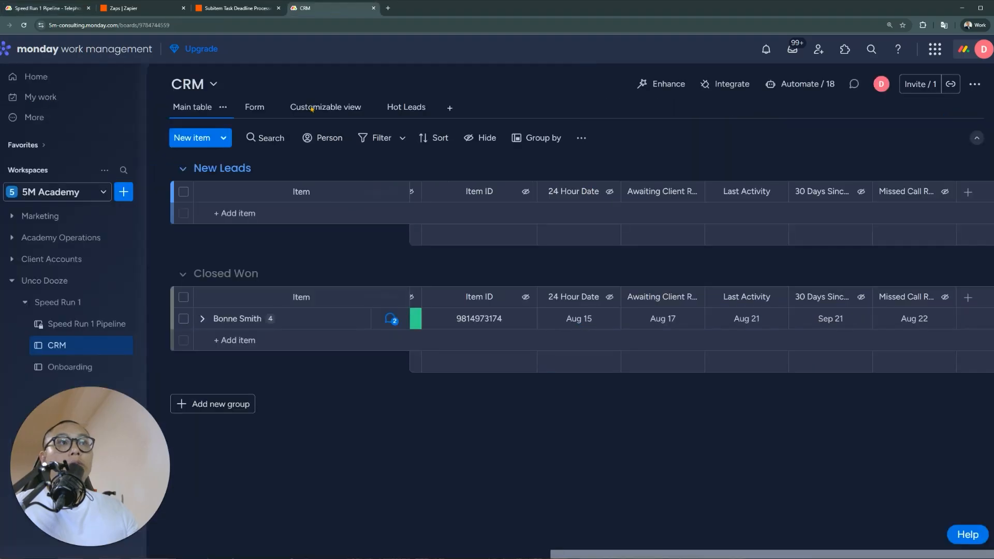
left_click(330, 321)
left_click(263, 27)
left_click_drag(262, 27, 40, 52)
key("ctrl+c")
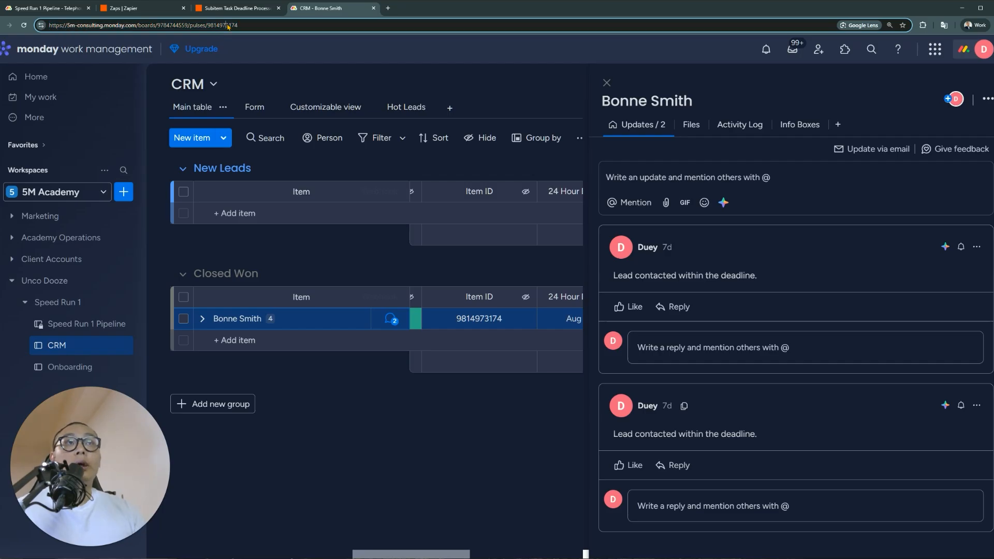
key("ctrl+t")
key("ctrl+v")
key("Return")
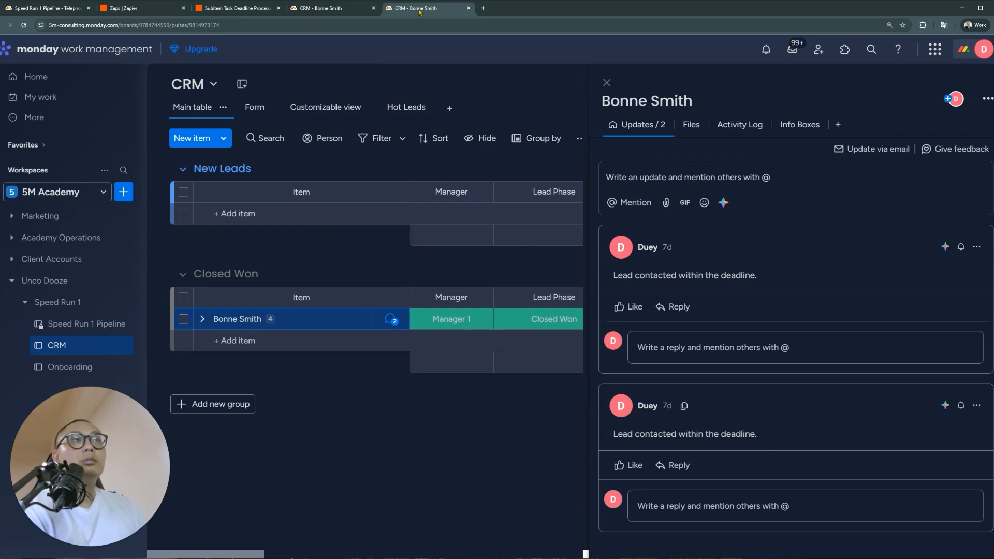
left_click(469, 9)
Set the Telephony Integration subitem's status to Done
left_click(69, 9)
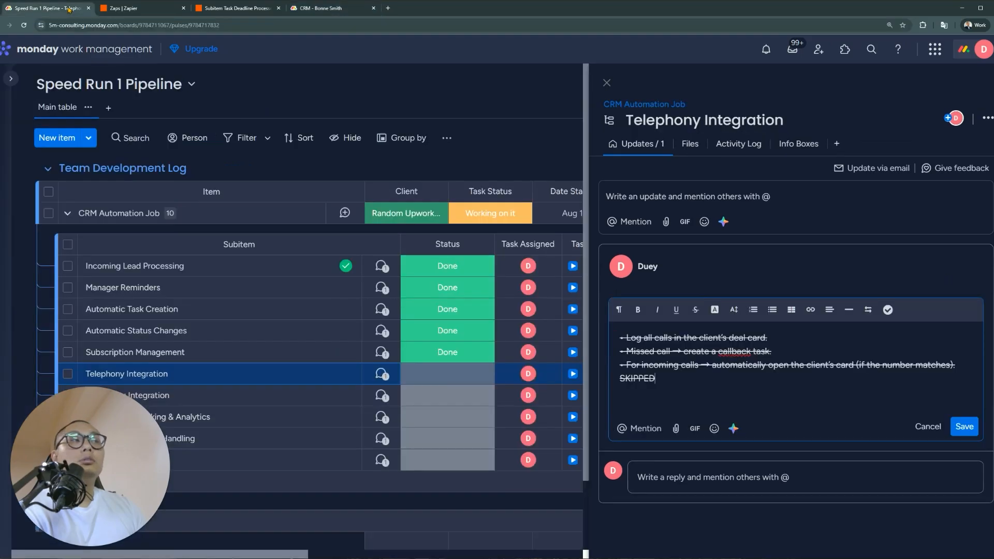
left_click_drag(686, 380, 622, 366)
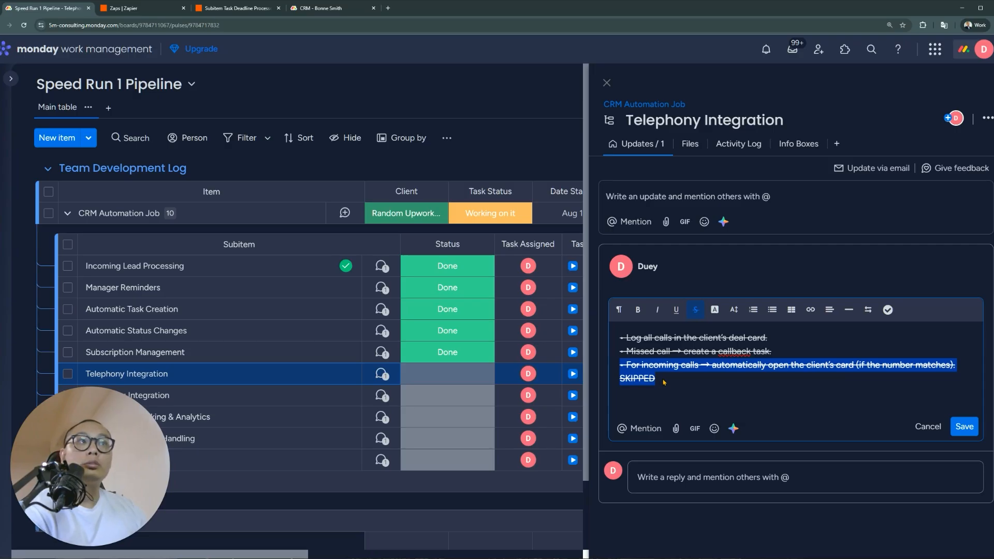
left_click(447, 373)
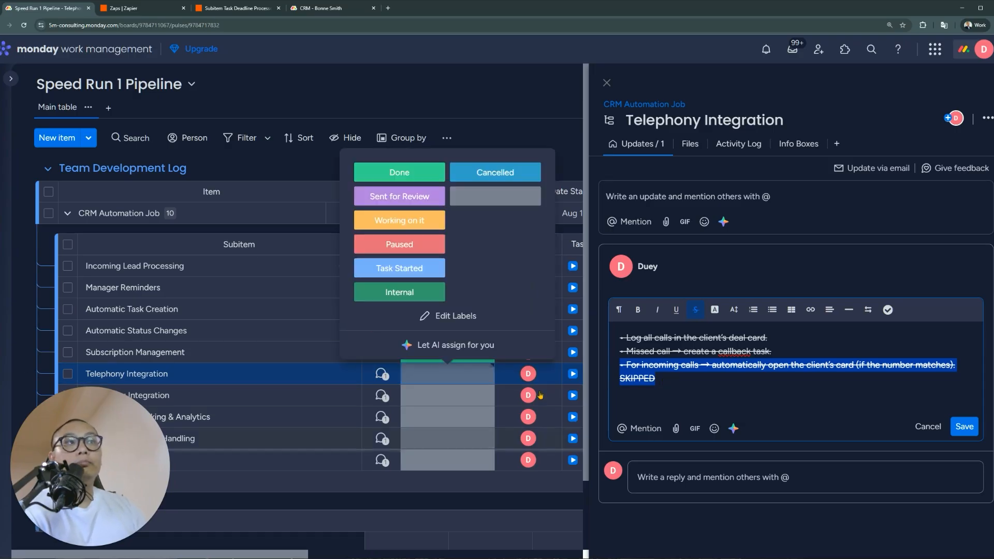
left_click(399, 172)
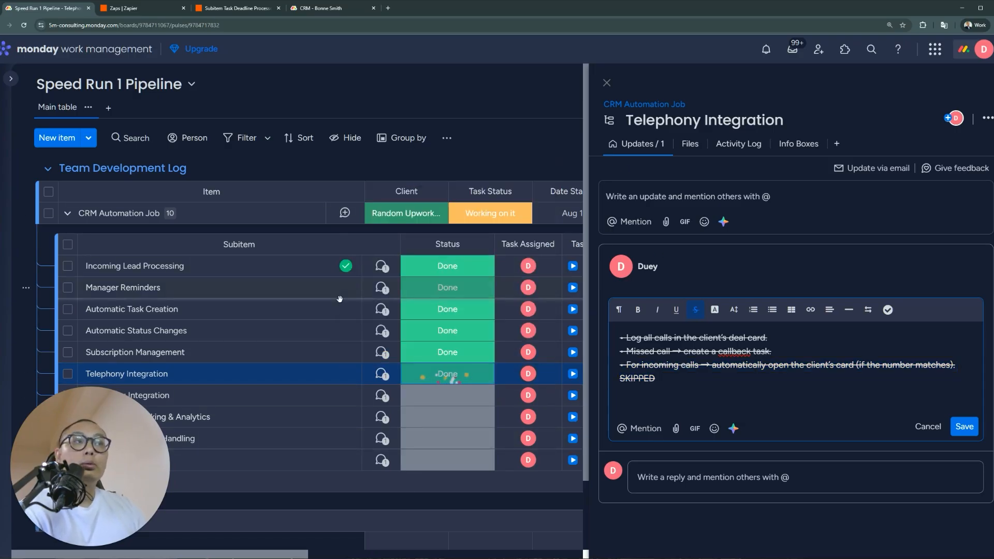
Open Messaging Integration's update and select its first notification bullet
scroll(399, 367, "down", 2)
left_click(384, 316)
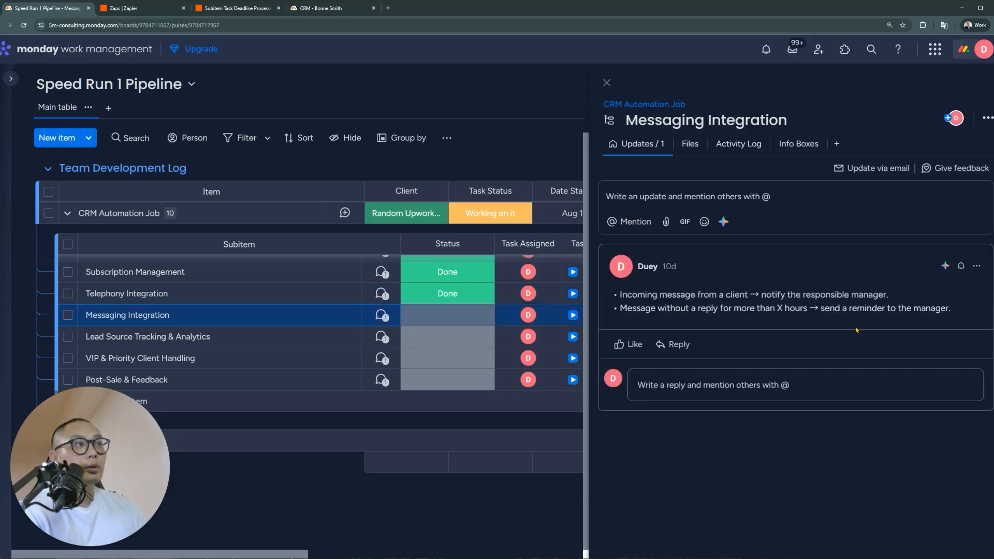
left_click_drag(914, 304, 617, 295)
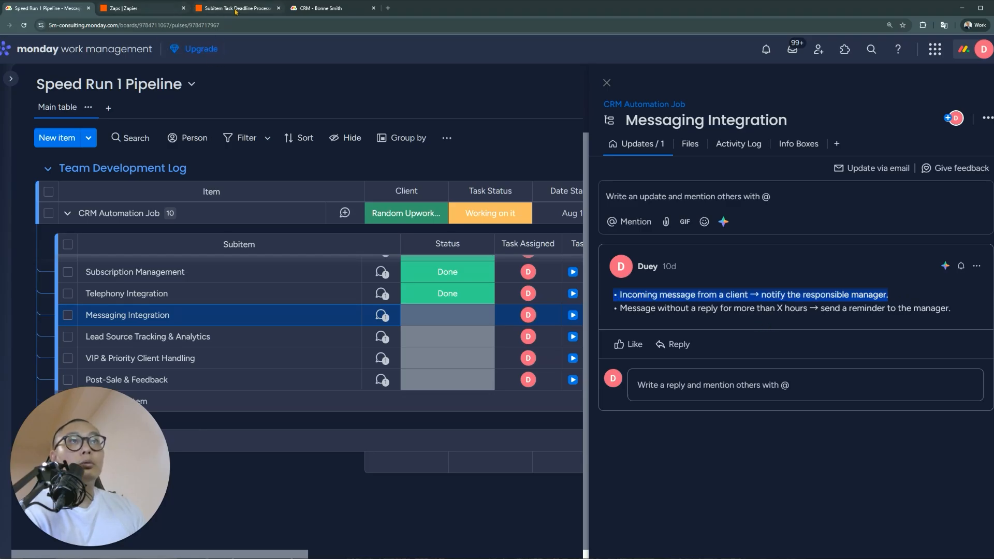
left_click(331, 9)
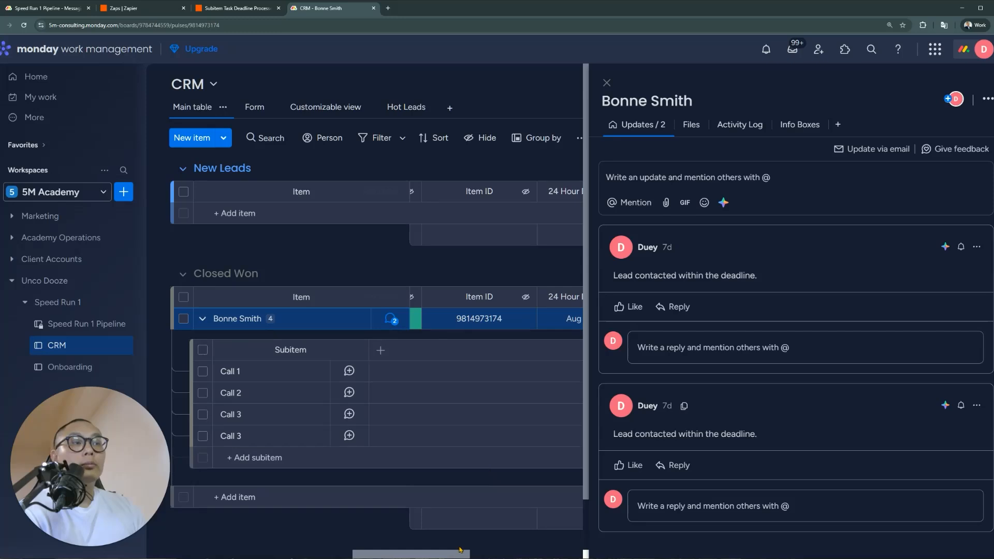
Add a 'Customer SMS' Lead Status label at the top of the list and set Call 3 to it
left_click(607, 83)
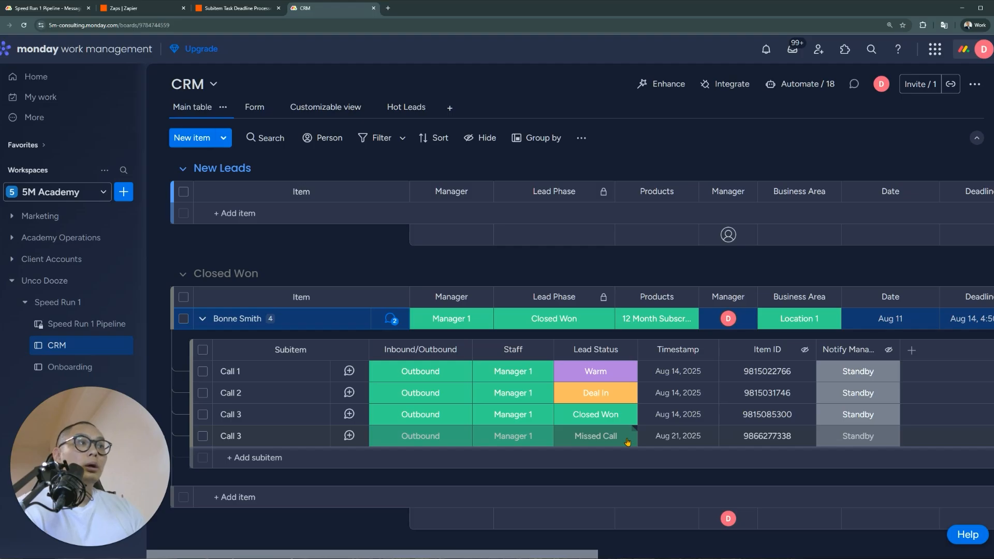
left_click(628, 442)
left_click(628, 442)
left_click(628, 442)
left_click(573, 378)
left_click(644, 257)
type("Cu")
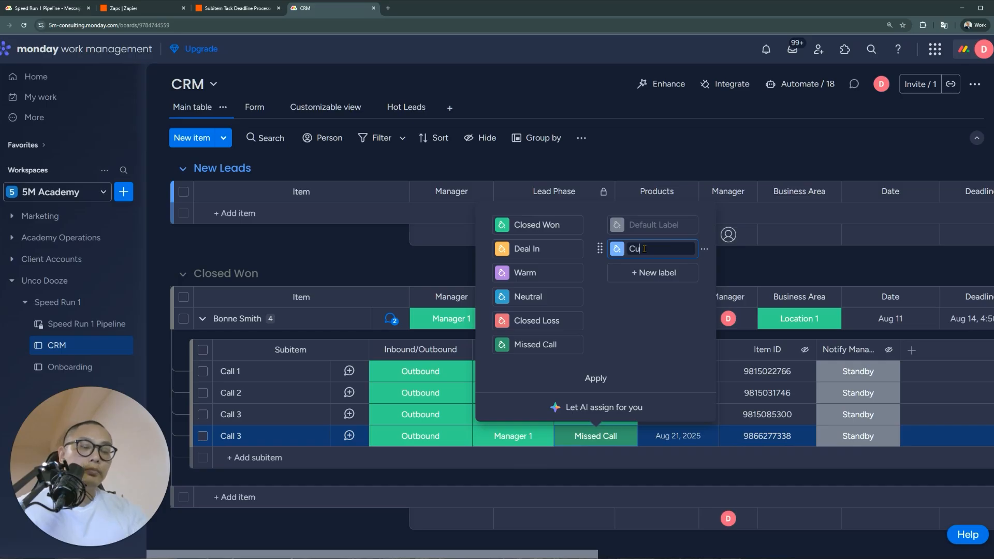
type("stomer SMS")
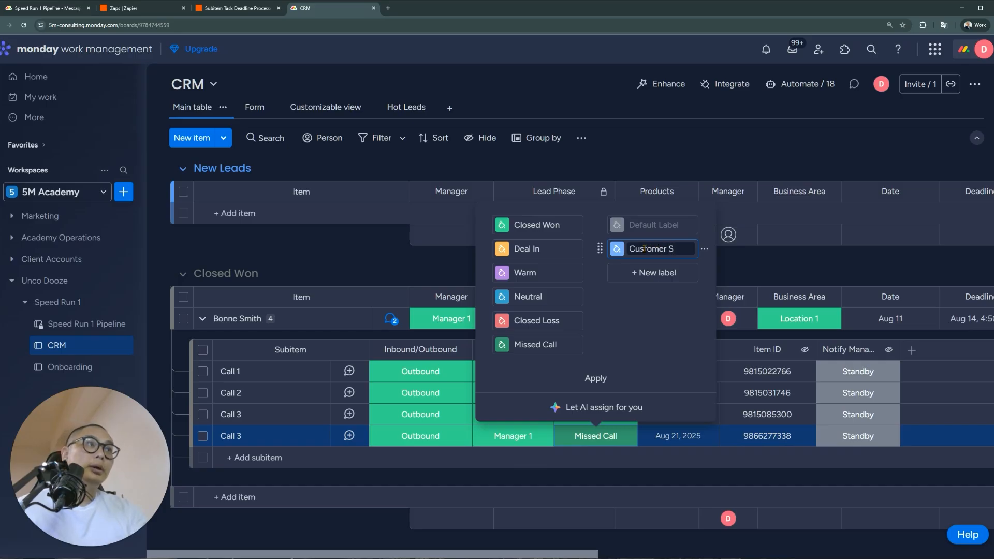
left_click_drag(600, 248, 615, 228)
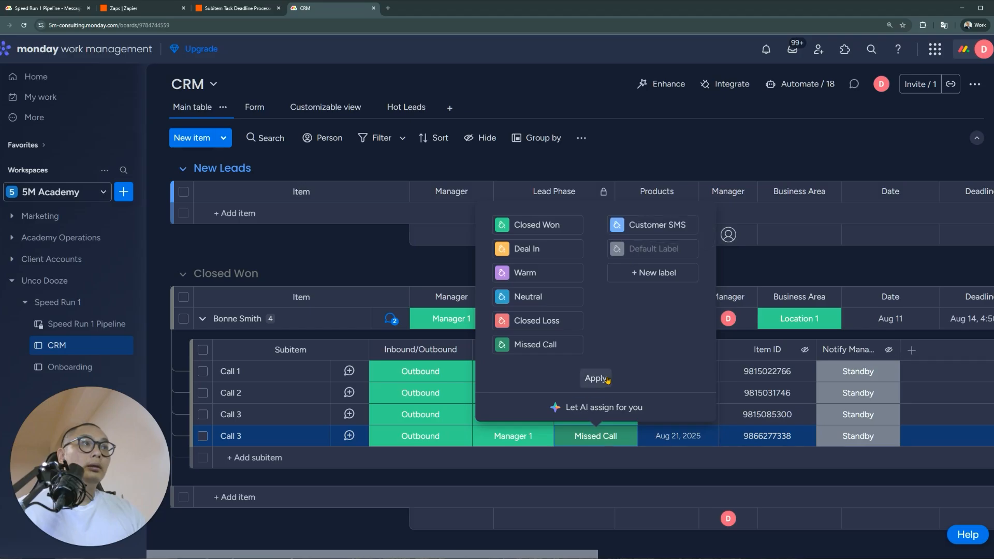
left_click(596, 378)
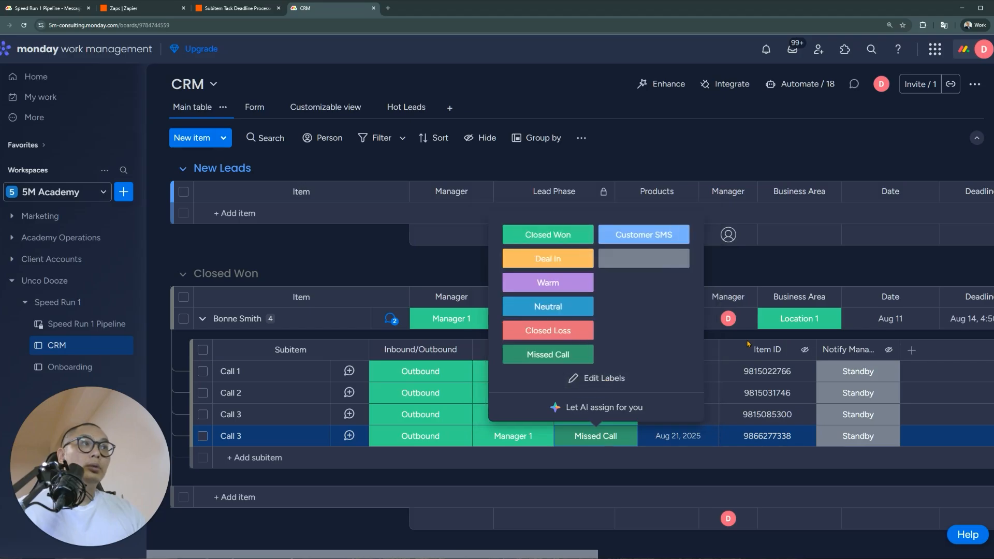
left_click(661, 236)
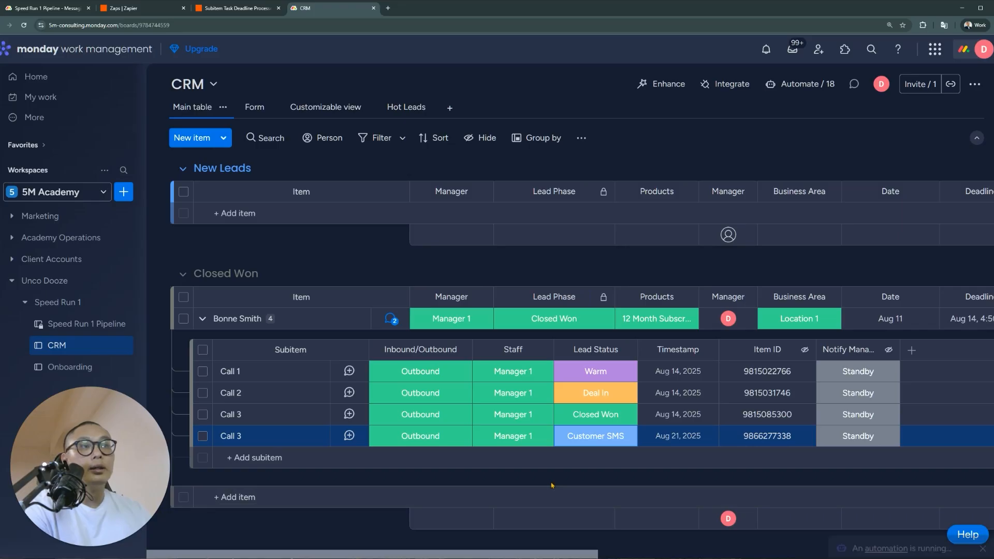
left_click(456, 439)
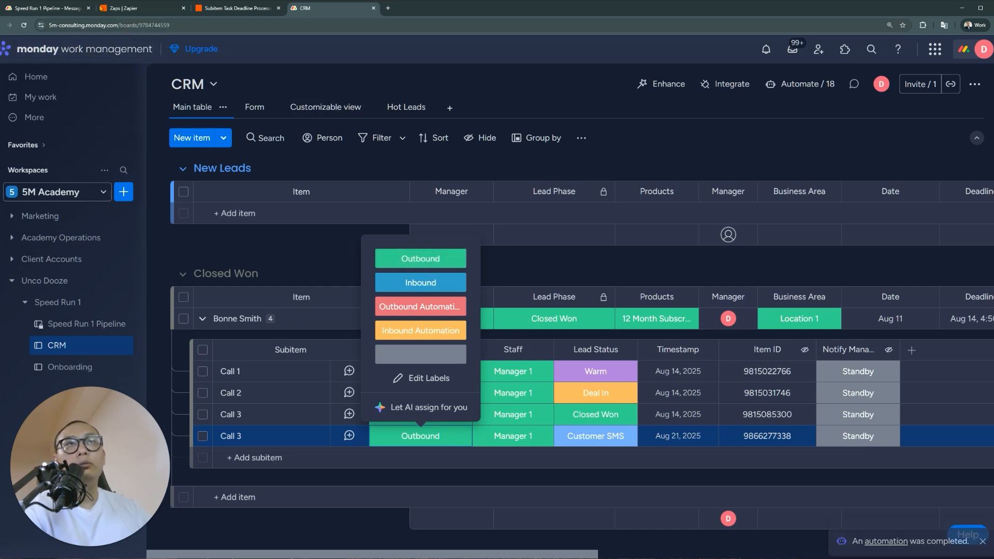
Edit Messaging Integration's update and strike through its first notification bullet
left_click(129, 11)
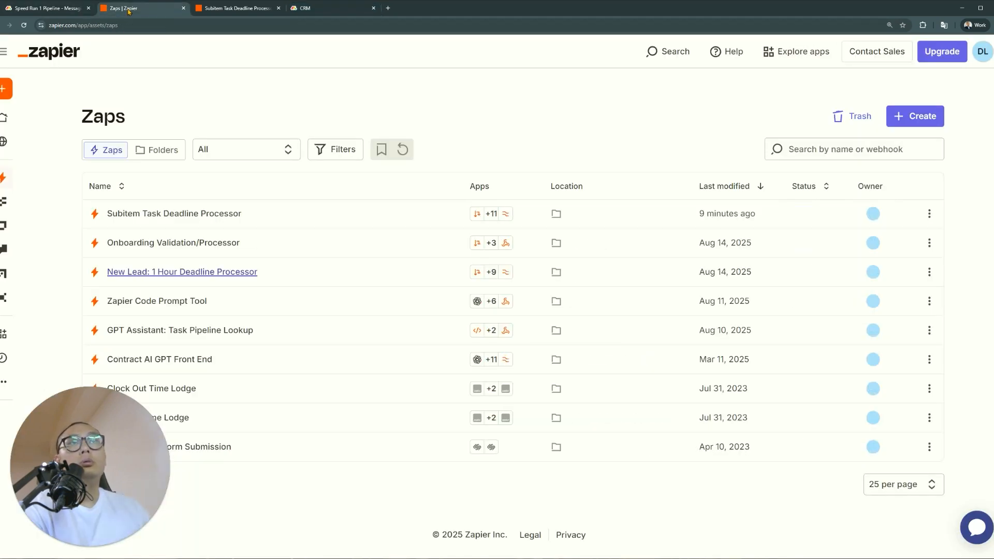
left_click(61, 11)
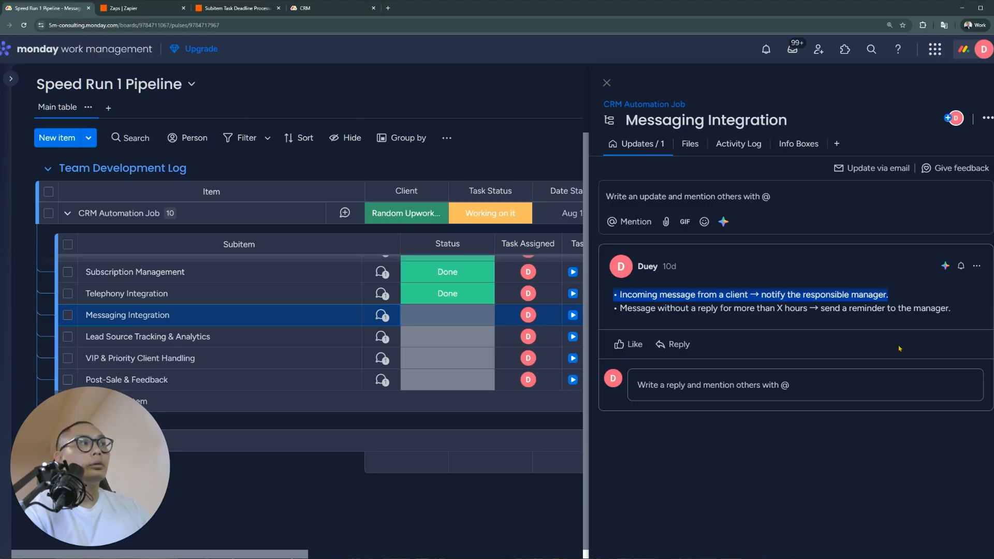
left_click(975, 266)
left_click(954, 291)
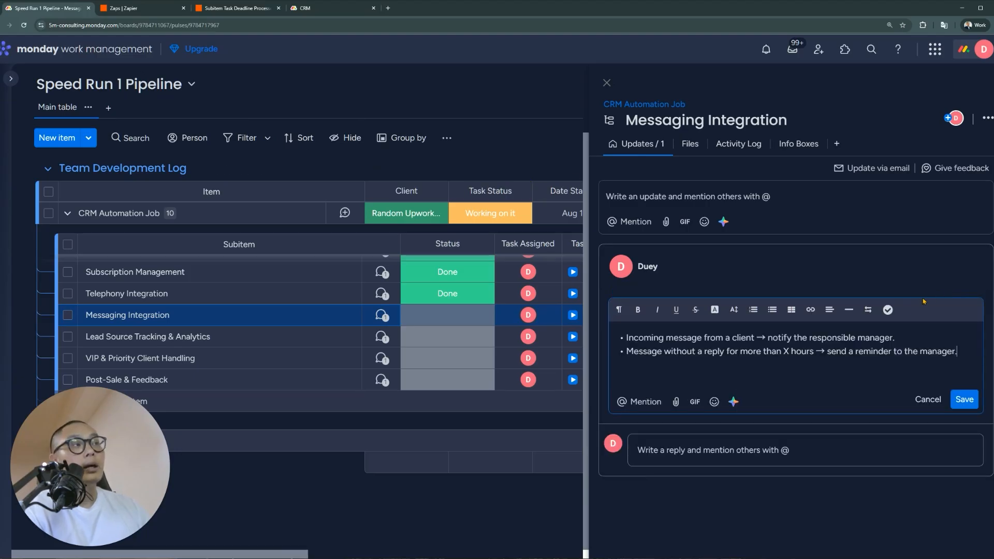
triple_click(852, 337)
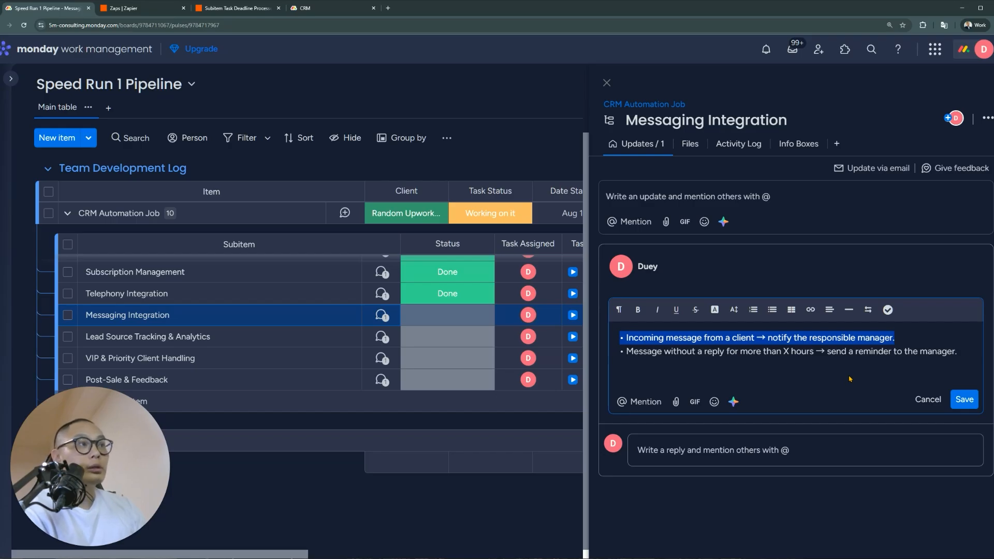
left_click(695, 310)
left_click(719, 351)
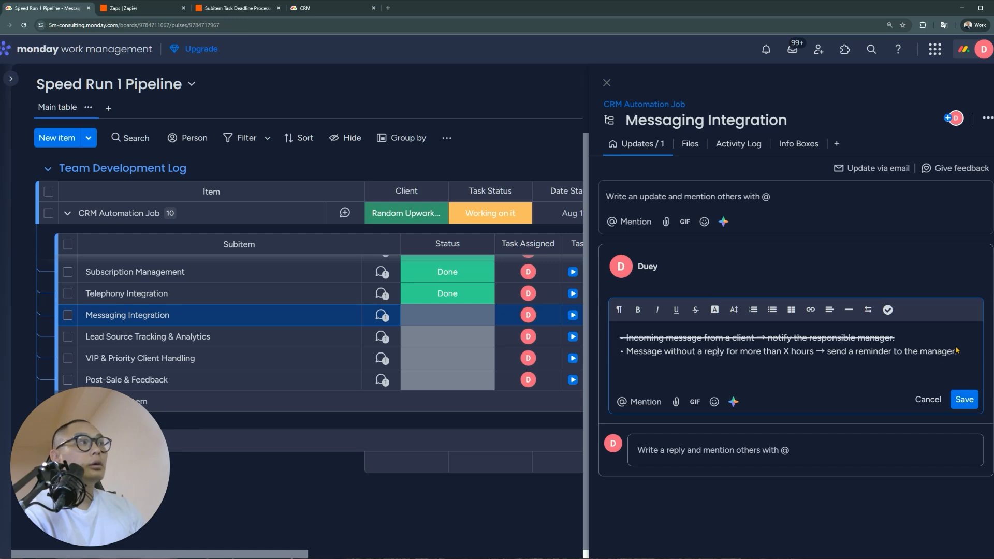
left_click_drag(958, 352, 617, 357)
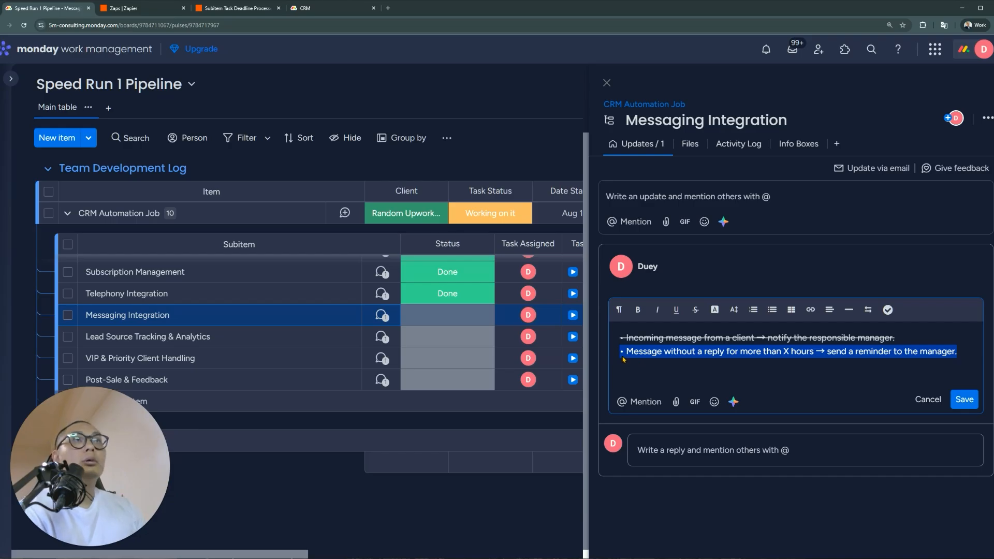
Strike through the second bullet, save the update, and mark Messaging Integration Done
left_click(327, 8)
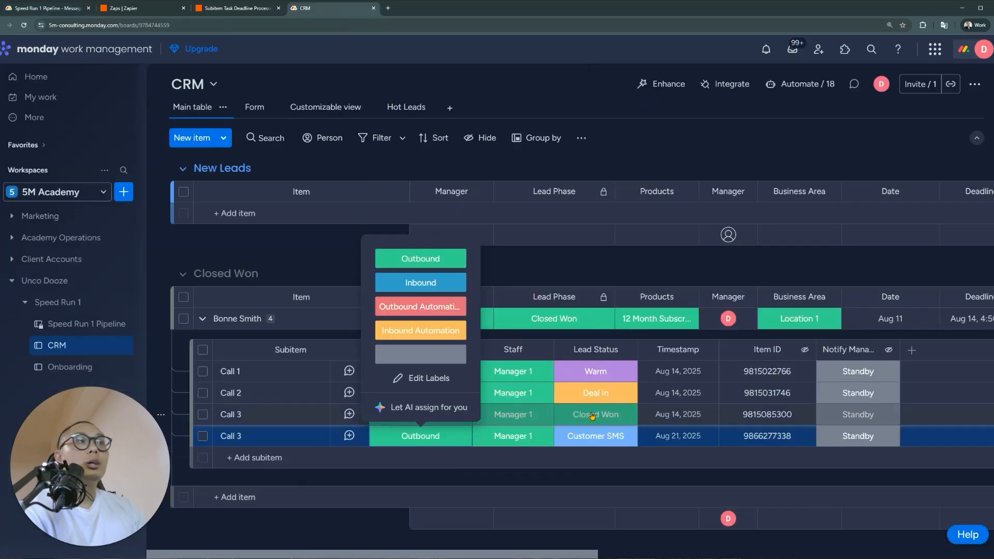
left_click_drag(578, 554, 982, 556)
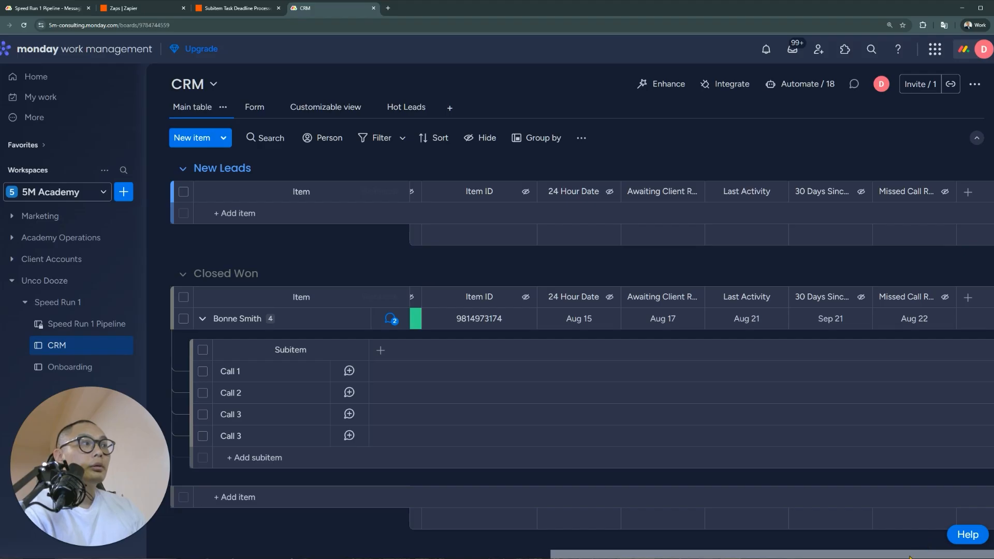
left_click_drag(910, 556, 434, 550)
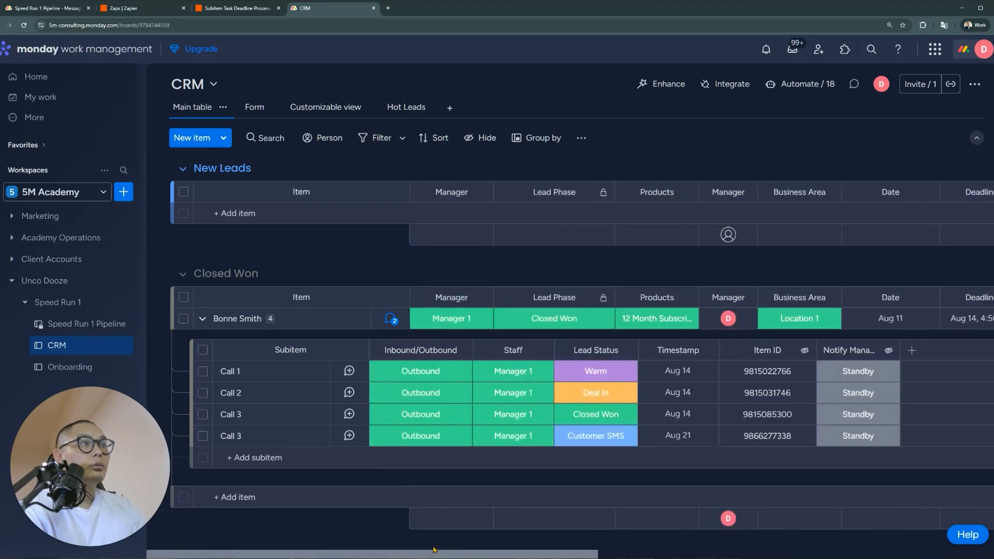
left_click(59, 11)
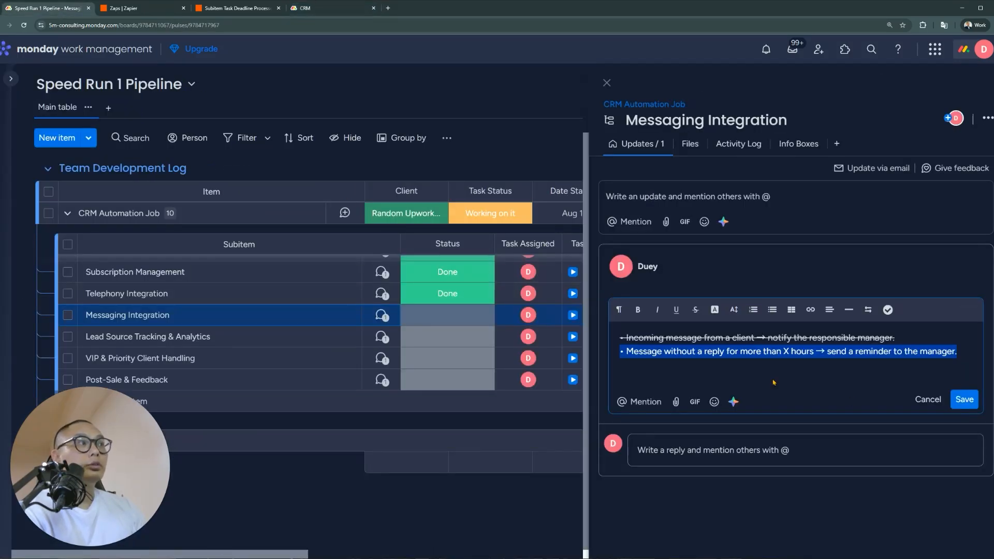
left_click(695, 309)
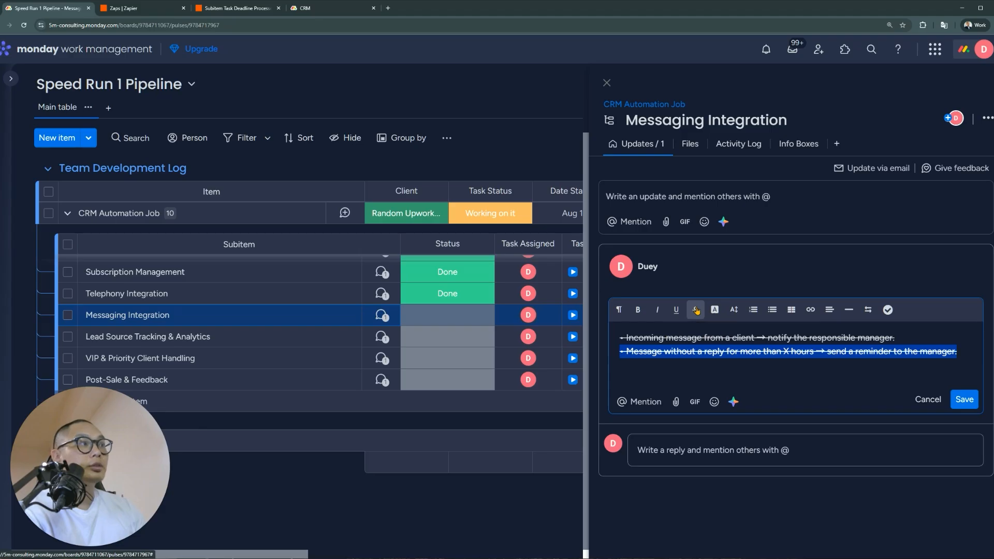
left_click(964, 400)
left_click(472, 318)
left_click(397, 352)
left_click(384, 338)
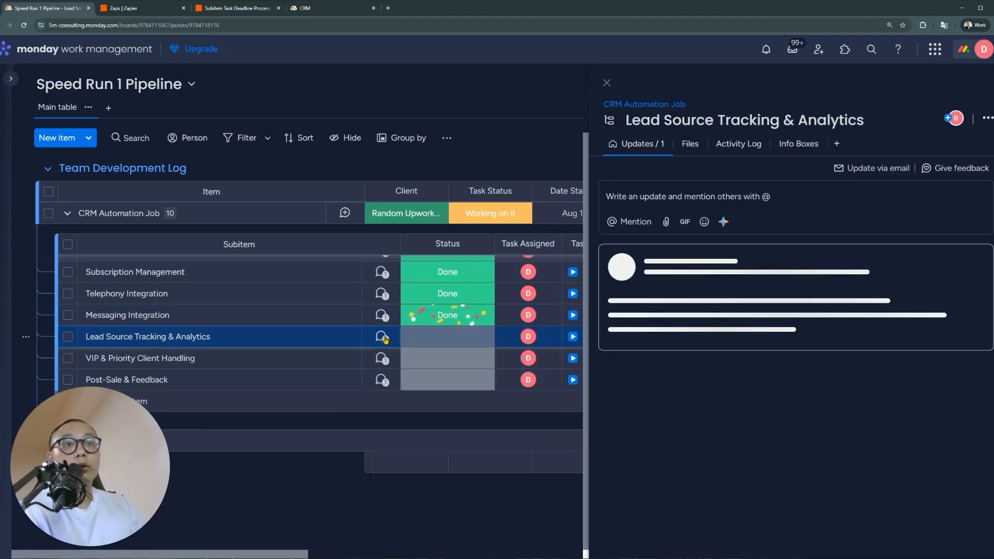
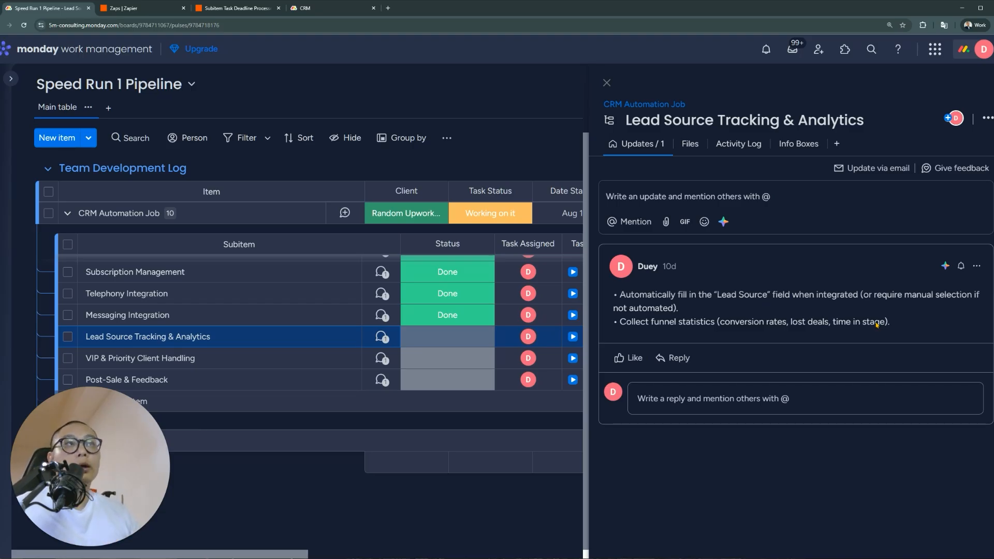
Close the subitem panel and bring up the CRM board's Automations center
left_click(606, 83)
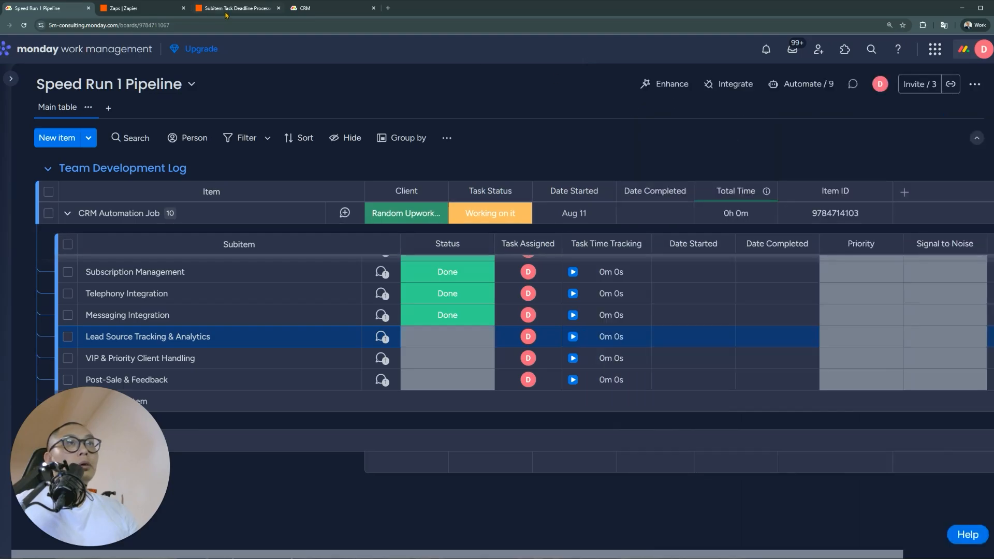
left_click(321, 8)
left_click(792, 85)
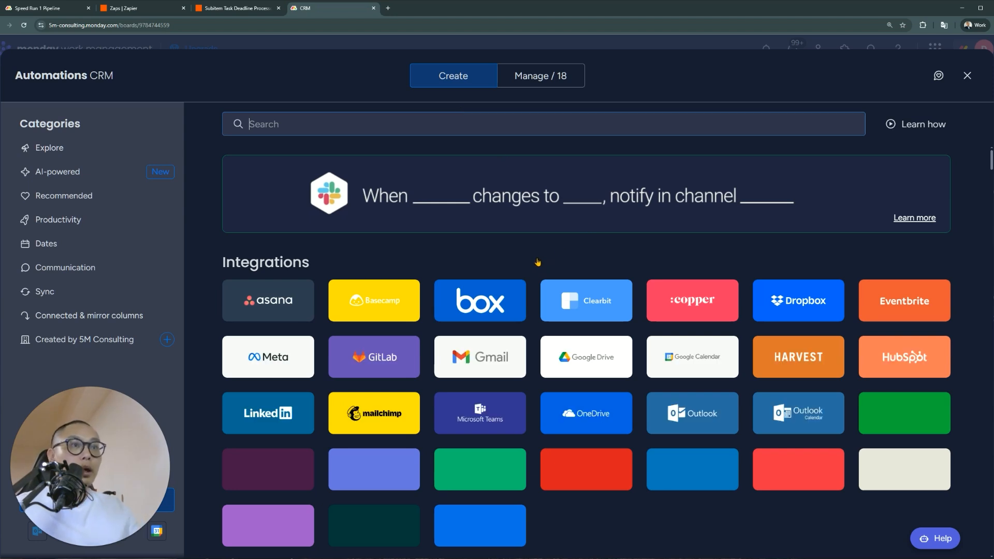
Browse the Meta Ads integration templates and connection page, then close the Automations center
left_click(283, 356)
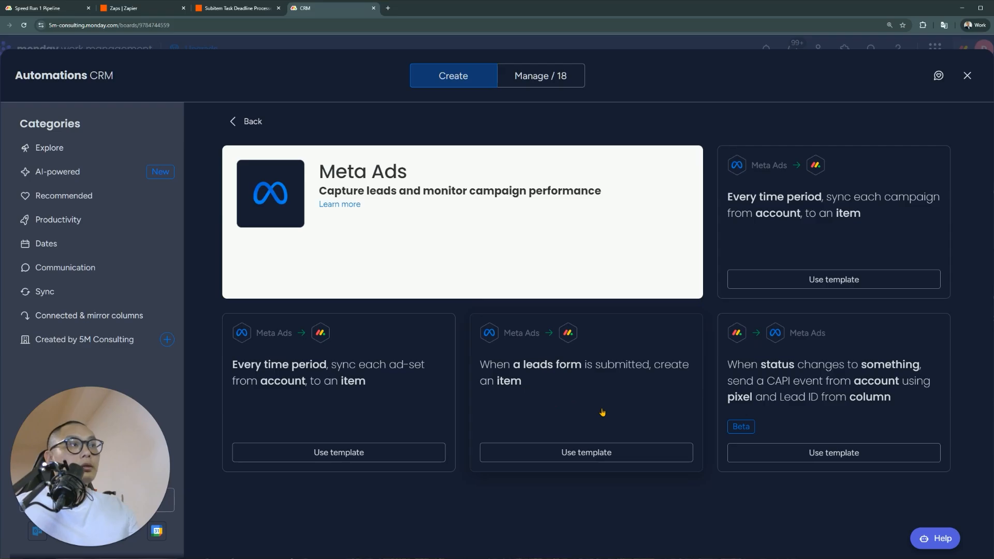
left_click(538, 389)
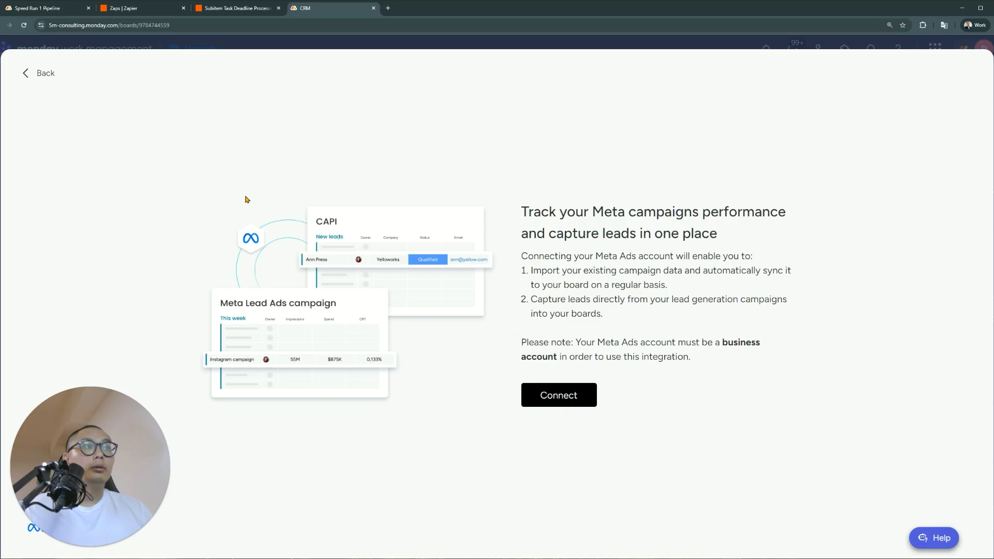
left_click(49, 76)
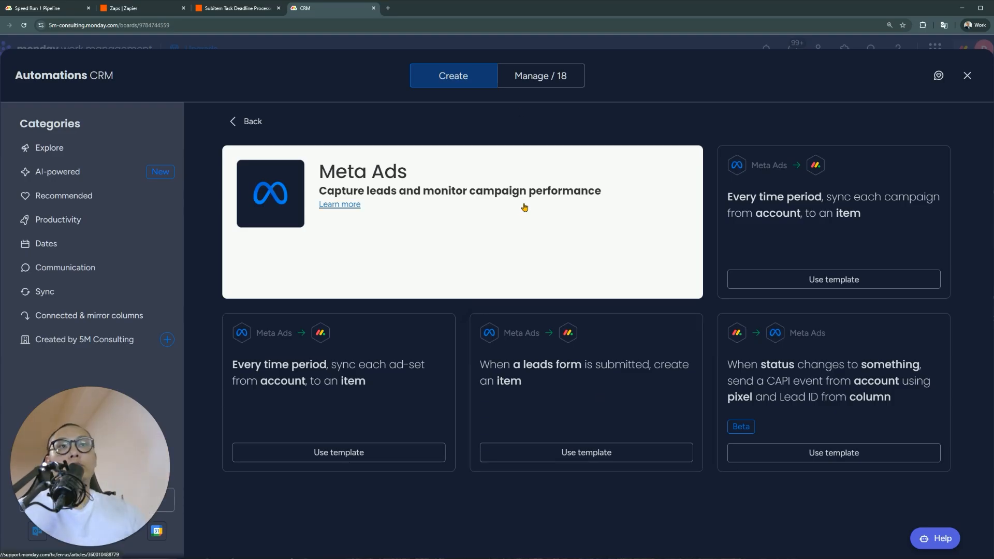
left_click(967, 75)
Edit the Lead Source Tracking & Analytics update and strike through its first bullet
left_click(39, 8)
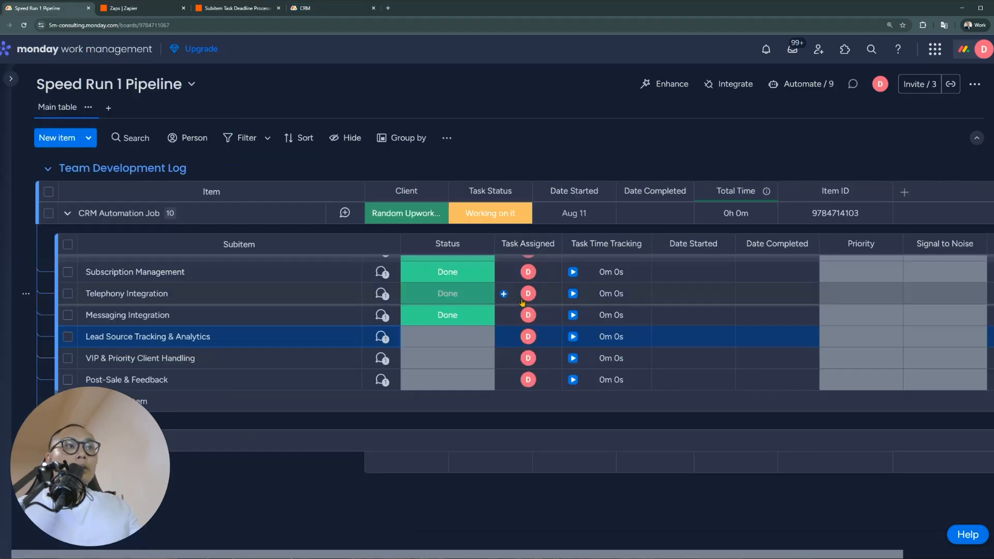
left_click(384, 338)
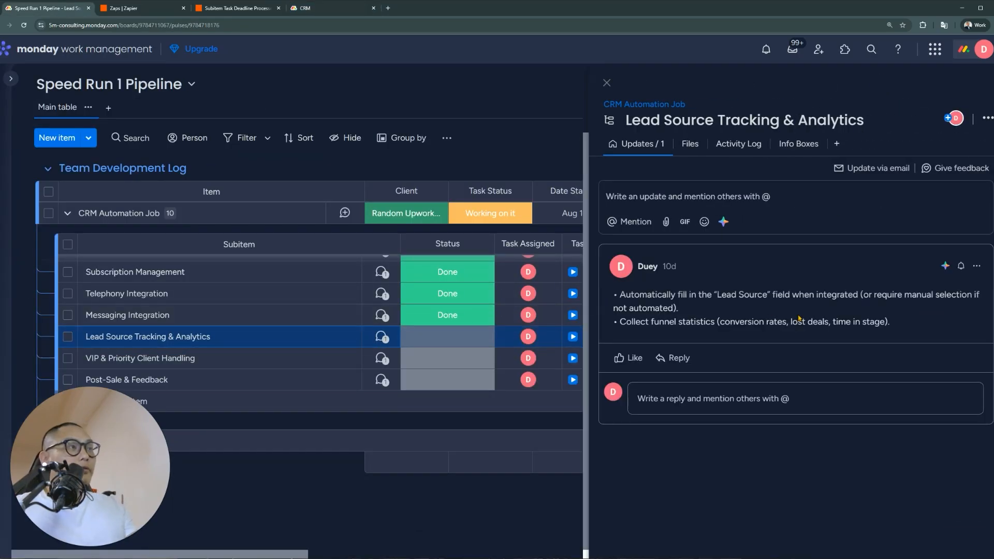
left_click(976, 266)
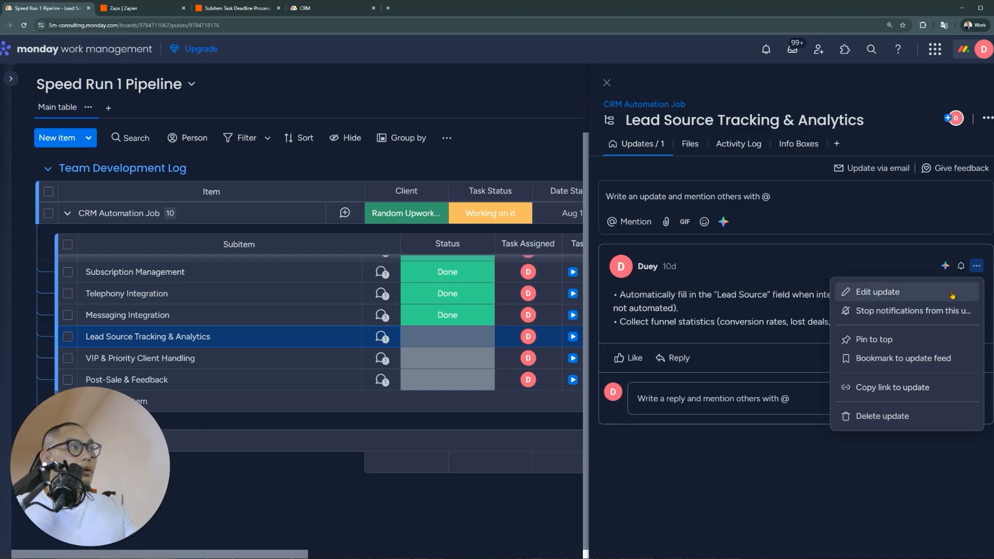
left_click(854, 292)
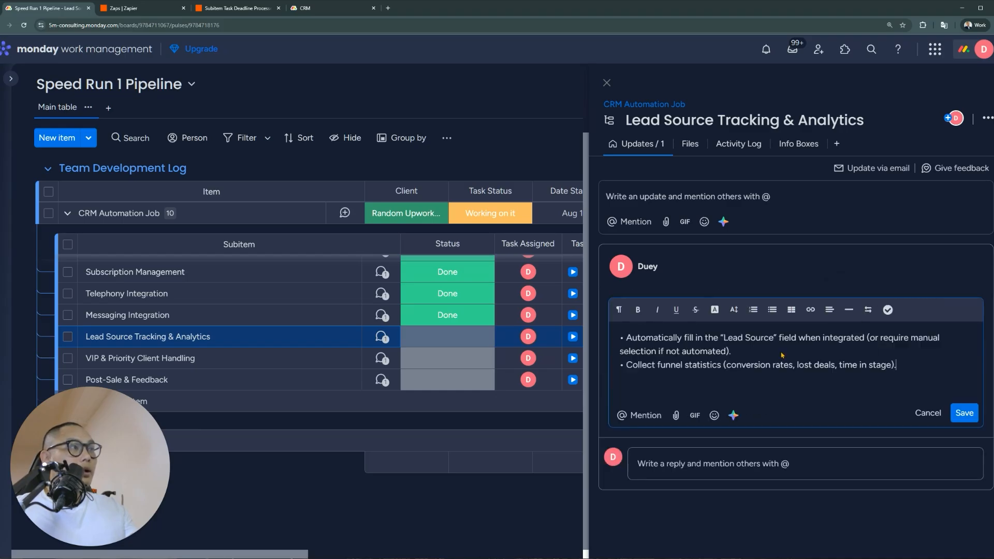
triple_click(755, 353)
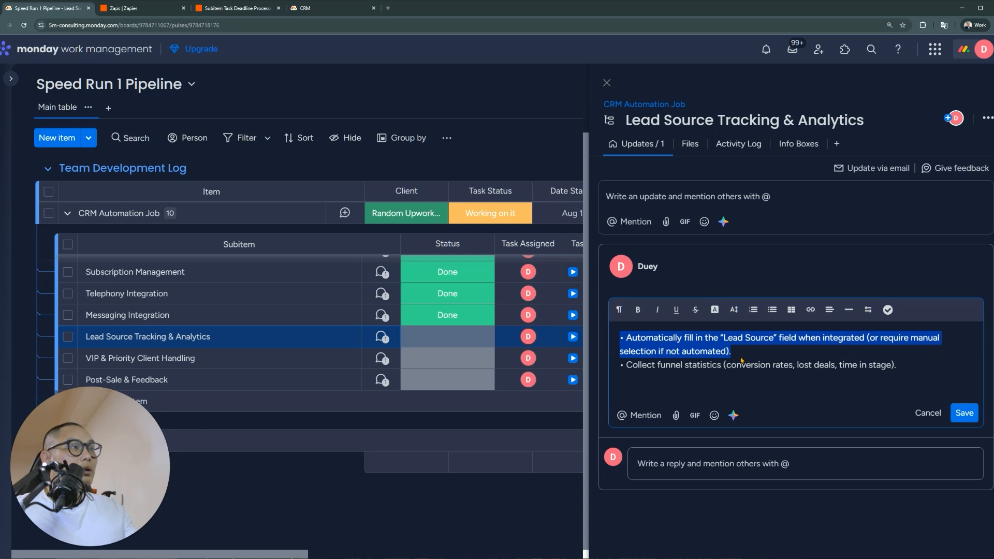
left_click(696, 310)
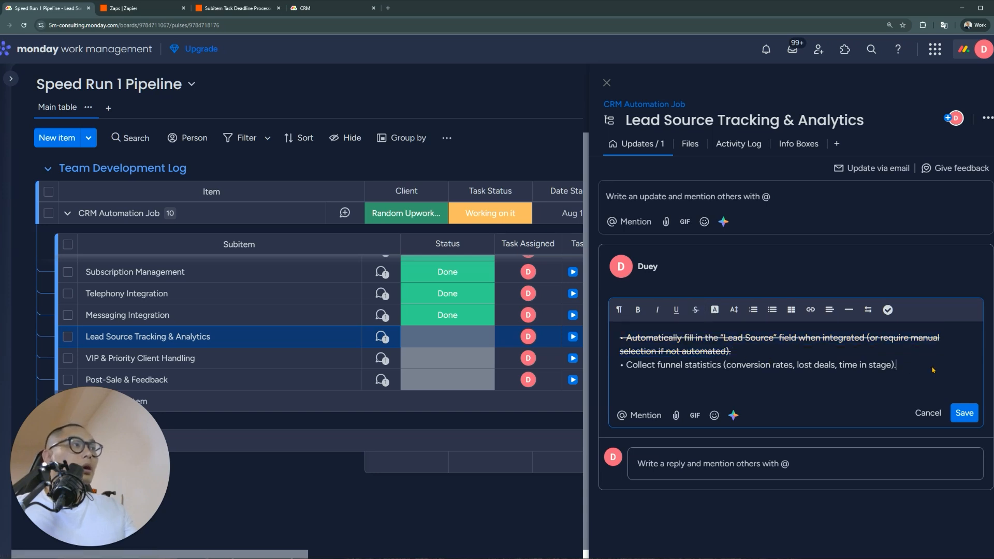
Strike through the second bullet, save the update, and set the subitem's Status to Done
triple_click(713, 385)
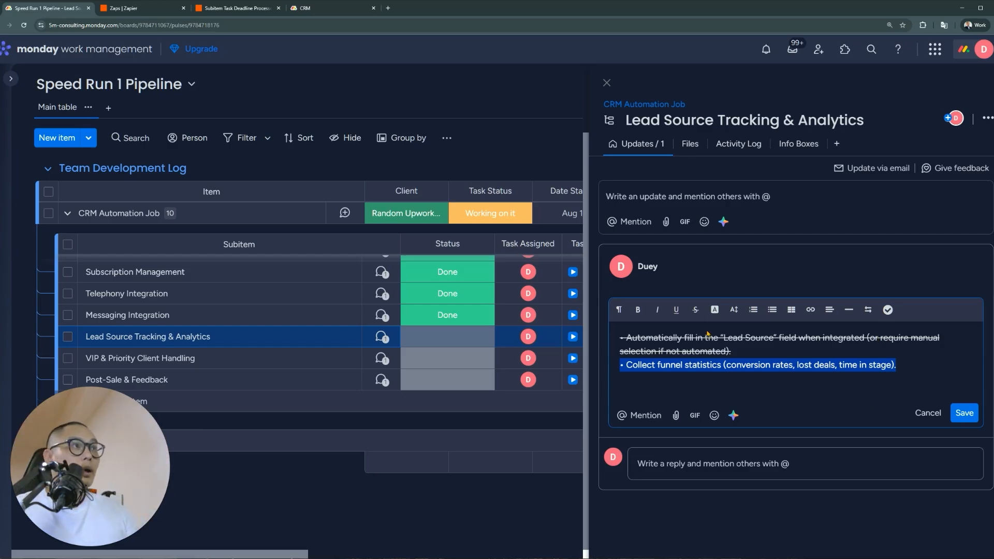
left_click(695, 310)
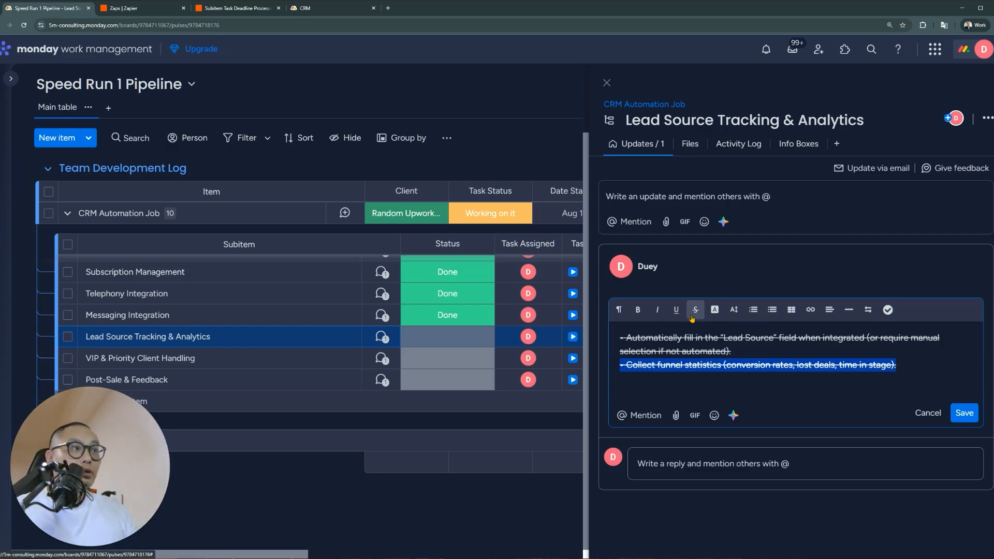
left_click(962, 414)
left_click(466, 336)
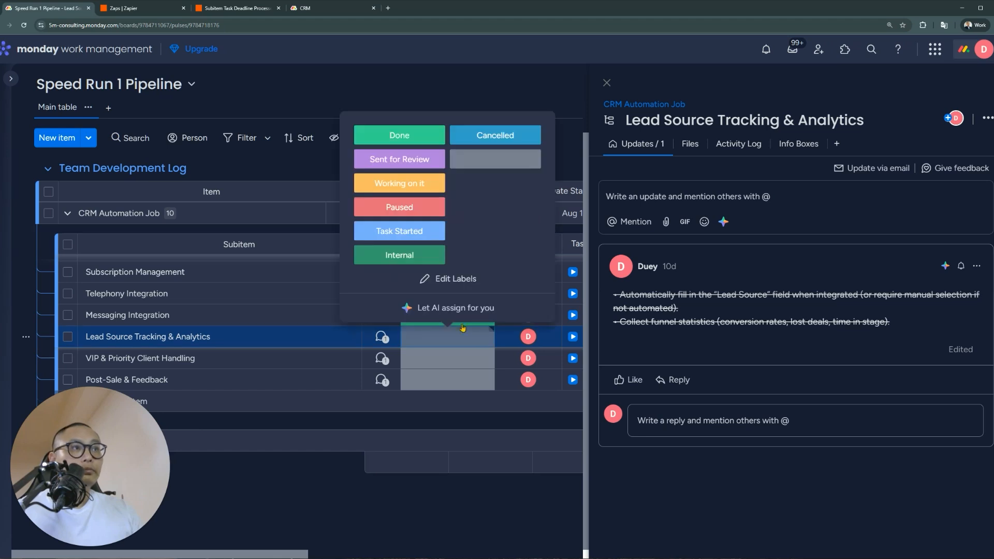
left_click(399, 137)
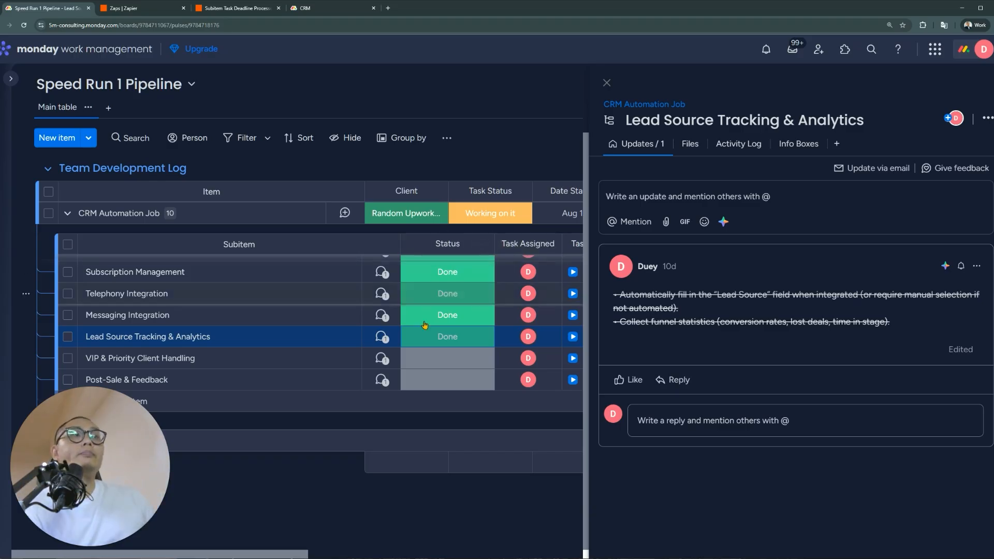
left_click(381, 358)
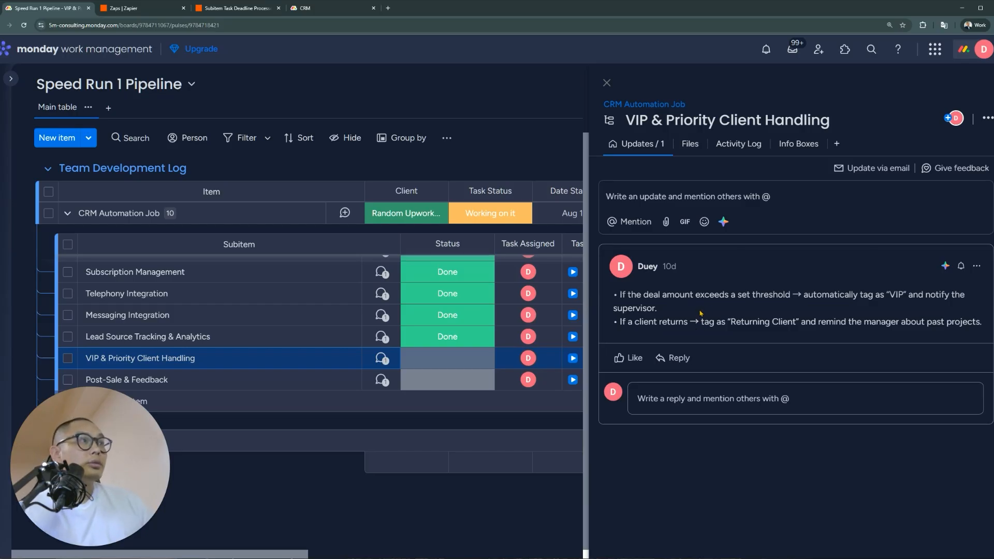
Review the VIP & Priority Client Handling and Post-Sale & Feedback update notes
left_click_drag(657, 309, 622, 300)
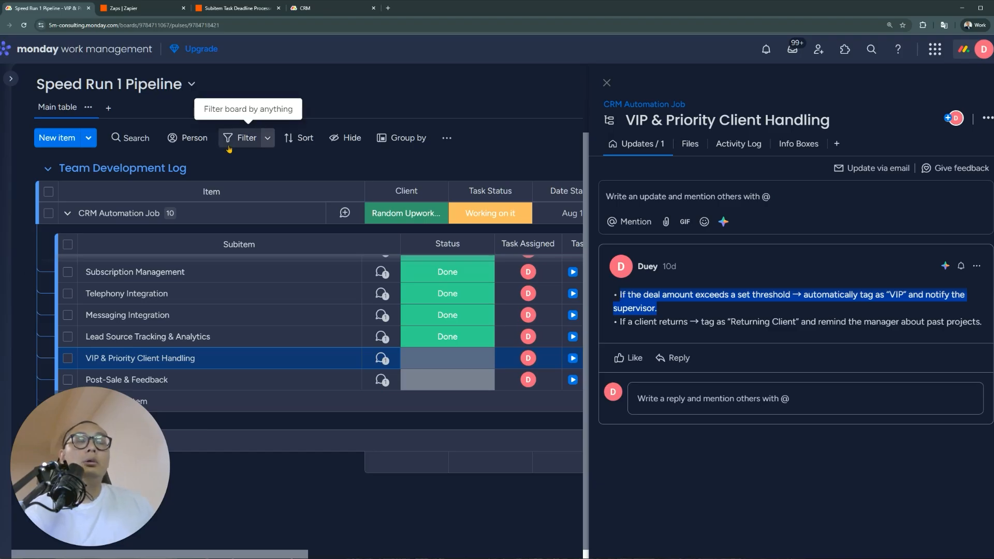
left_click(347, 12)
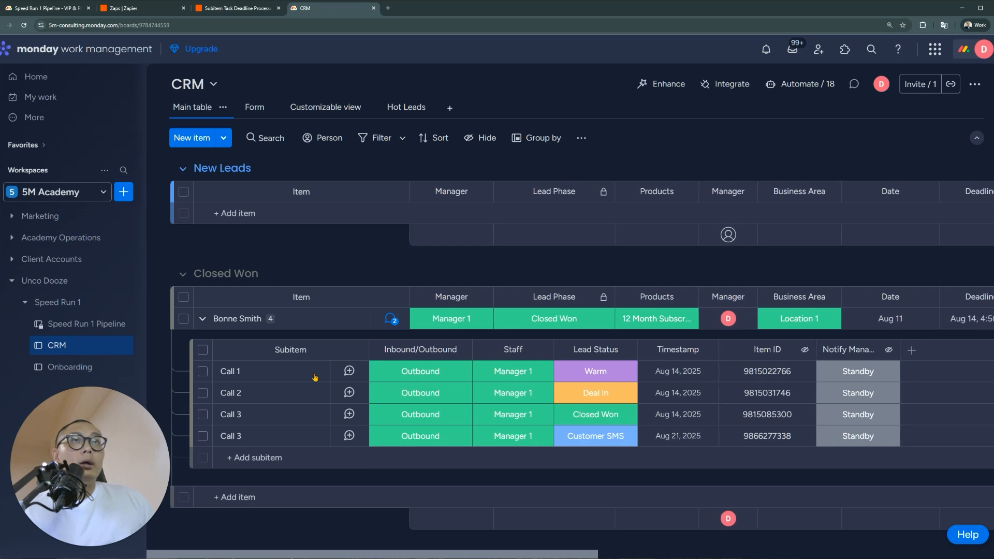
left_click(61, 7)
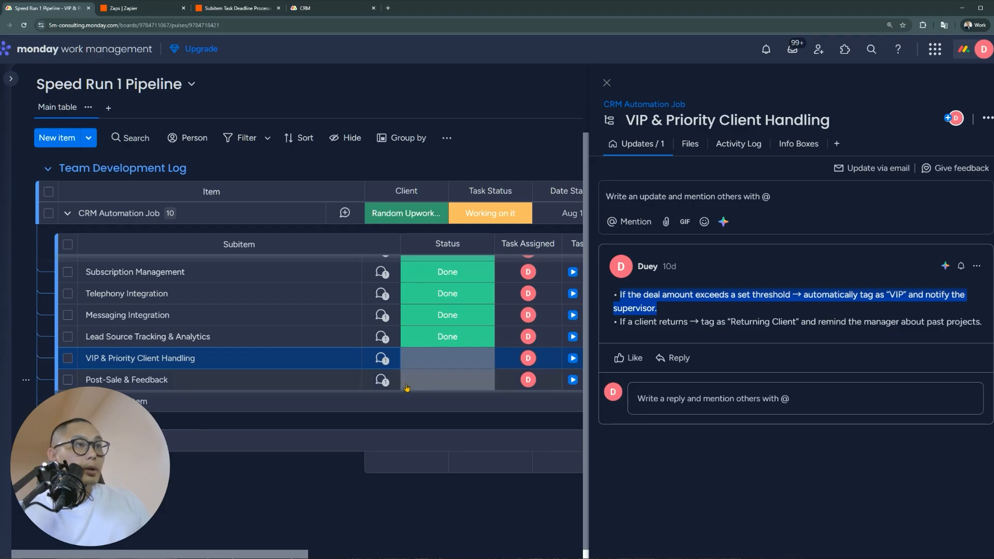
left_click(385, 382)
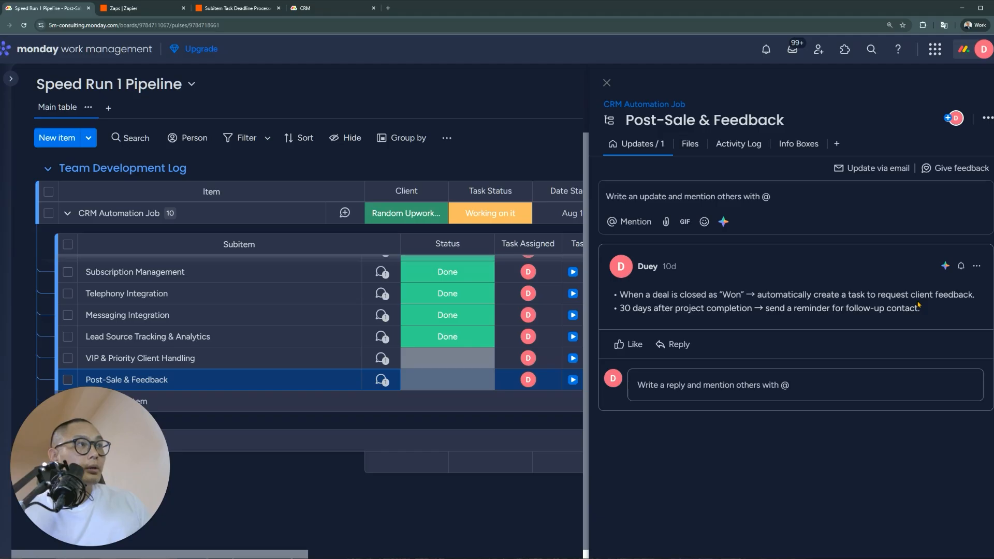
left_click_drag(840, 296, 950, 299)
left_click(870, 310)
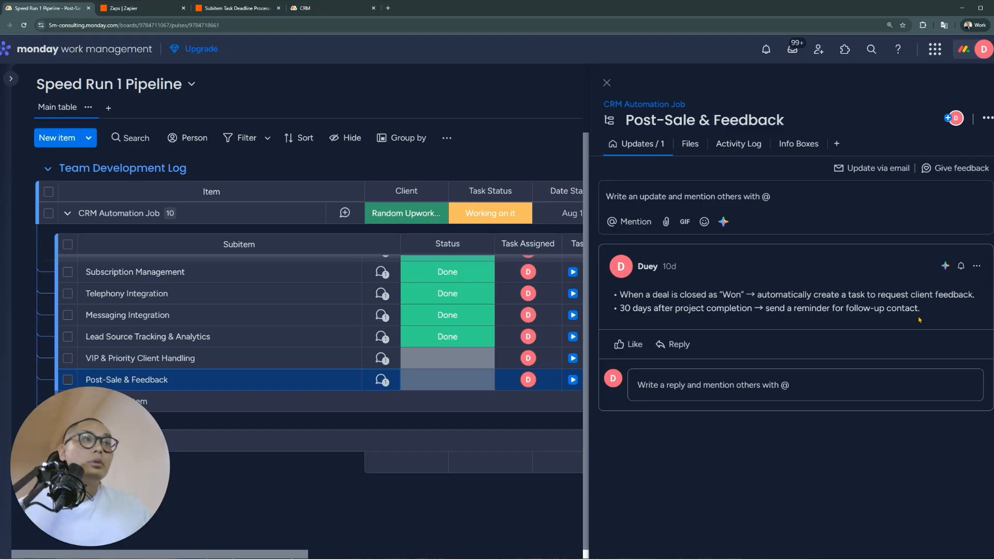
Check the VIP update, the Zapier zaps, and the closed lead's Lead Phase choices on CRM
left_click(382, 363)
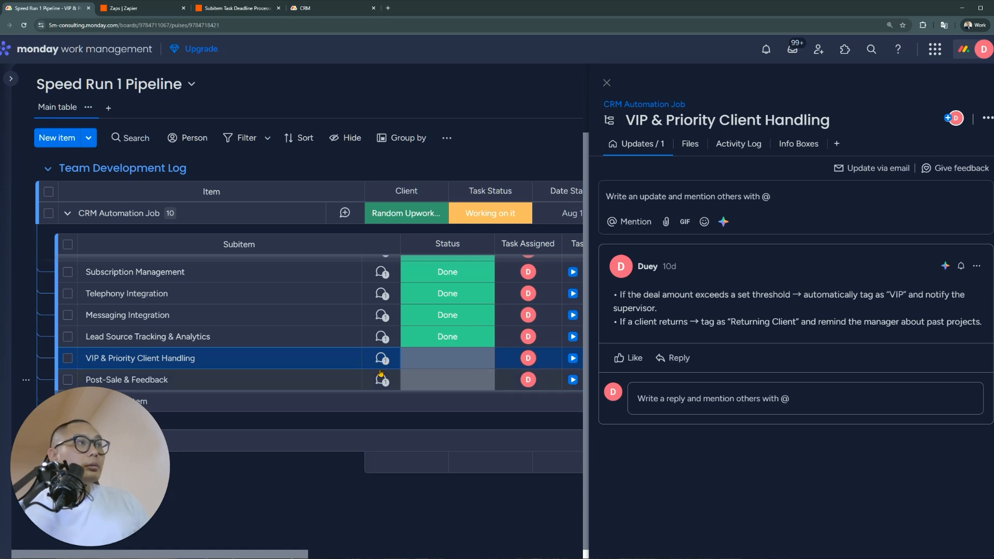
left_click_drag(700, 310, 613, 300)
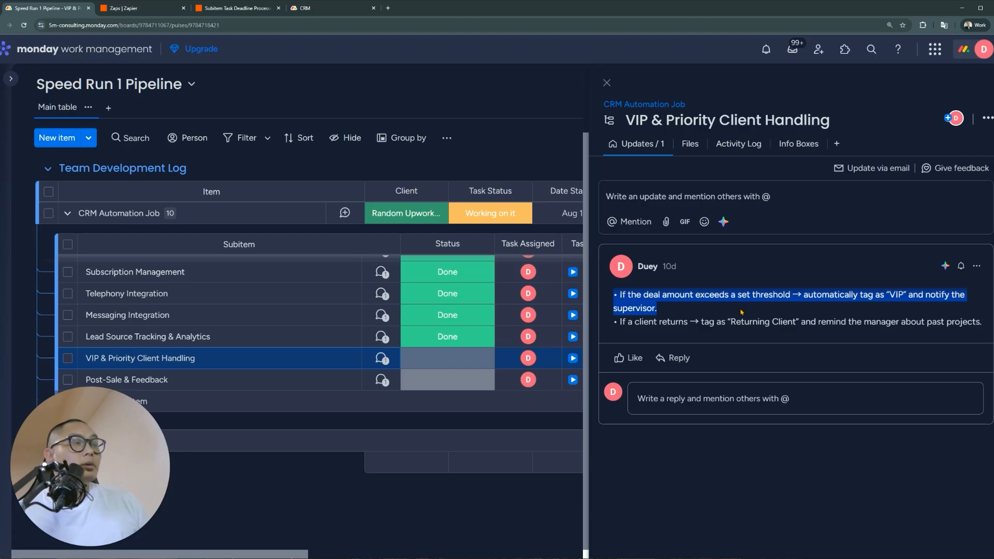
left_click(230, 9)
left_click(115, 8)
left_click(334, 7)
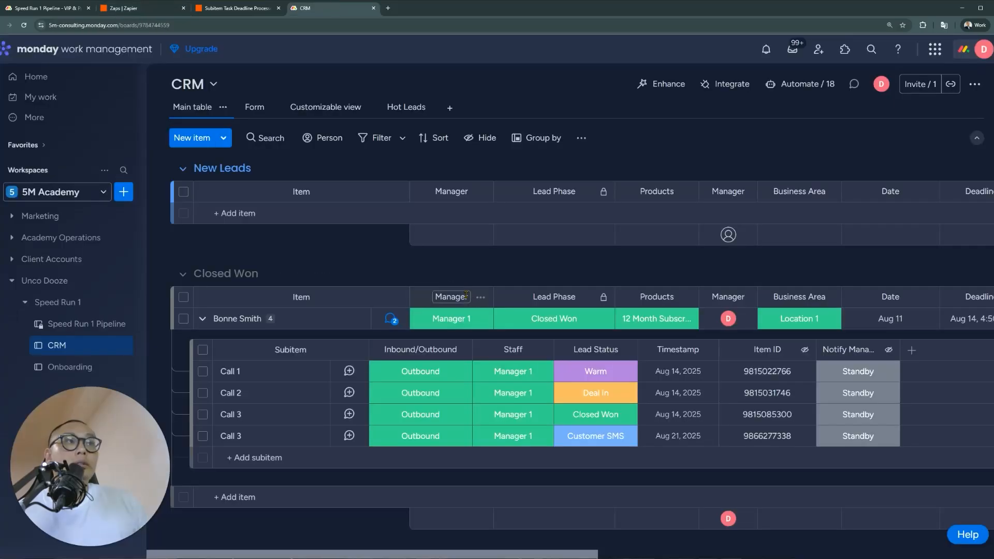
left_click(584, 323)
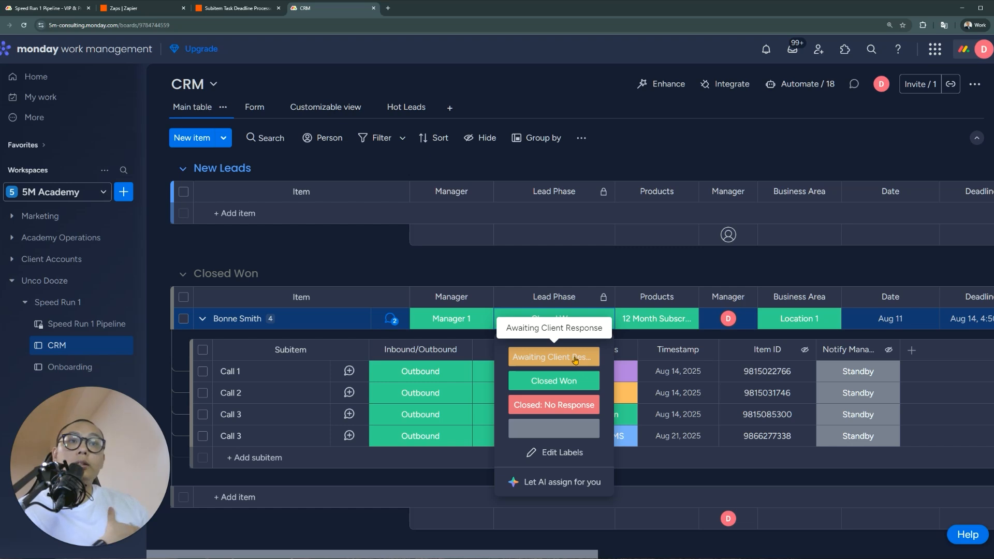
Reselect the VIP update's first bullet on Speed Run 1 Pipeline, then return to CRM
left_click(63, 9)
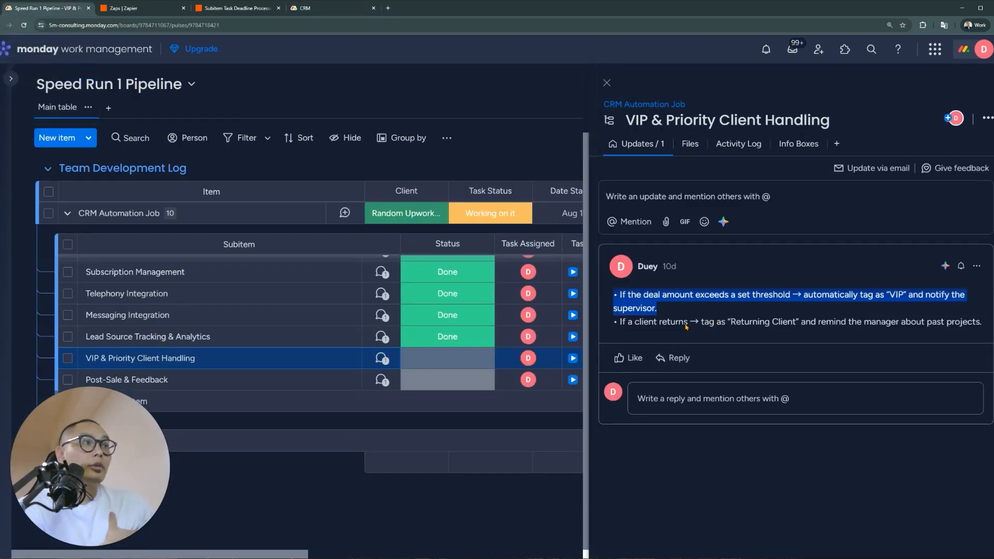
left_click(779, 332)
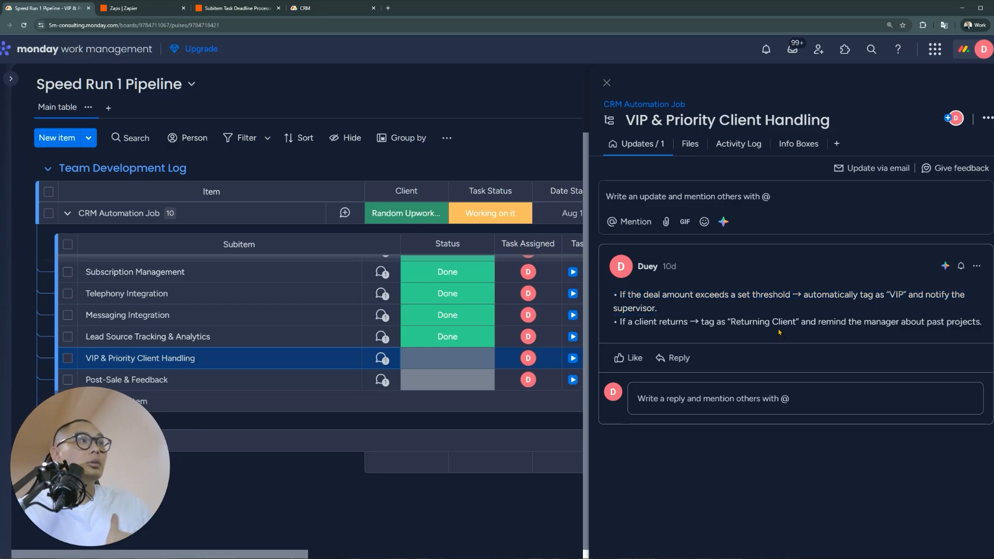
left_click_drag(749, 306, 611, 299)
left_click(611, 300)
left_click_drag(749, 307, 610, 299)
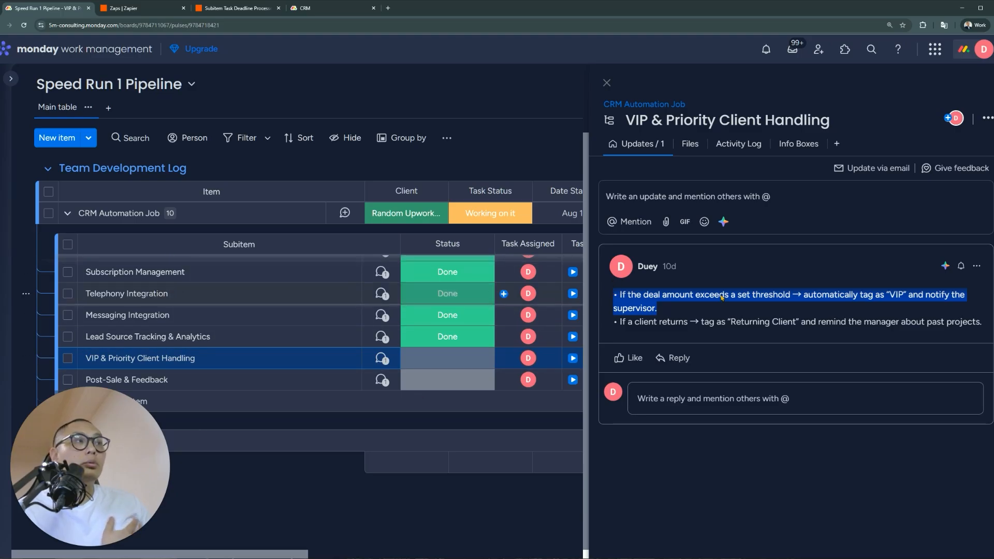
left_click(302, 9)
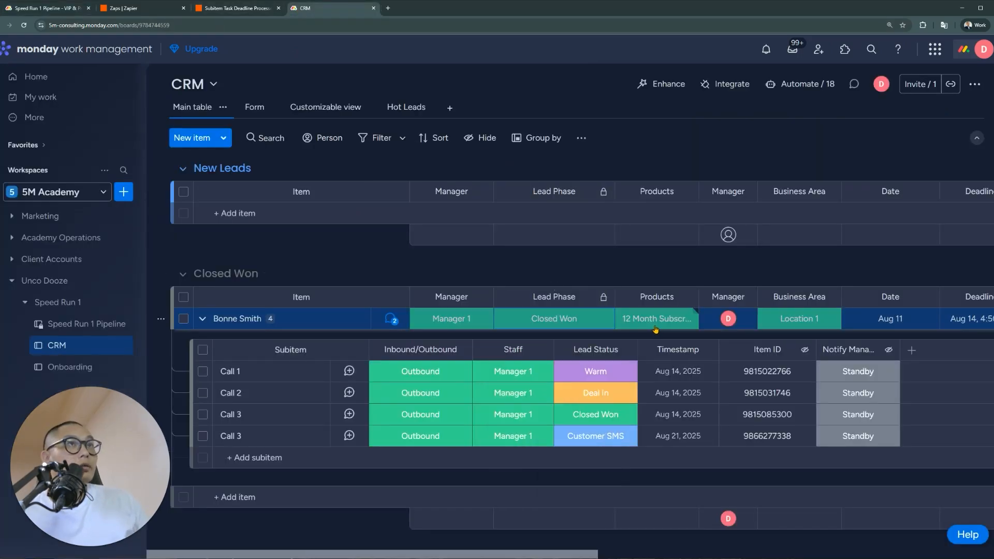
Add a Numbers column named 'Deal Month' to the right of Products
left_click(686, 297)
mouse_move(811, 447)
mouse_move(806, 429)
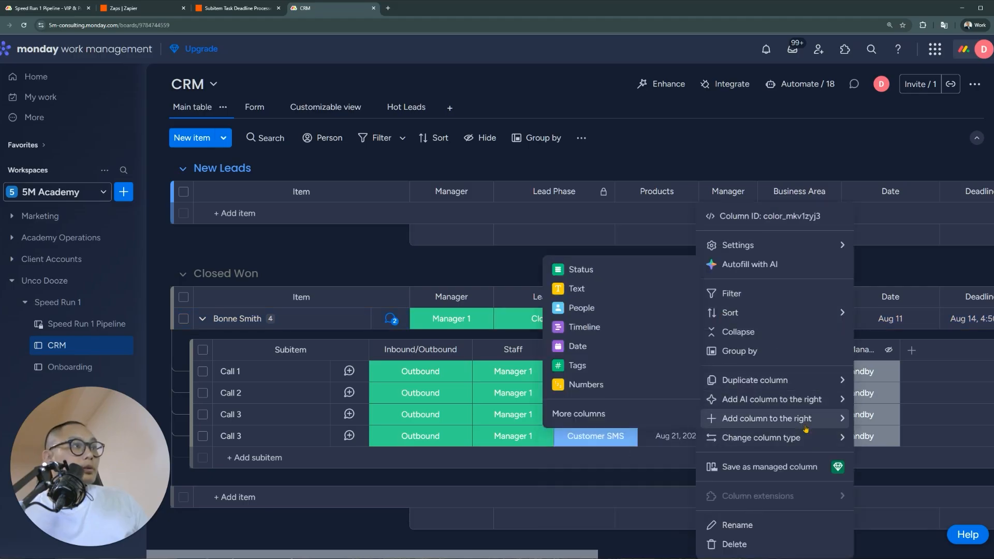
left_click(609, 385)
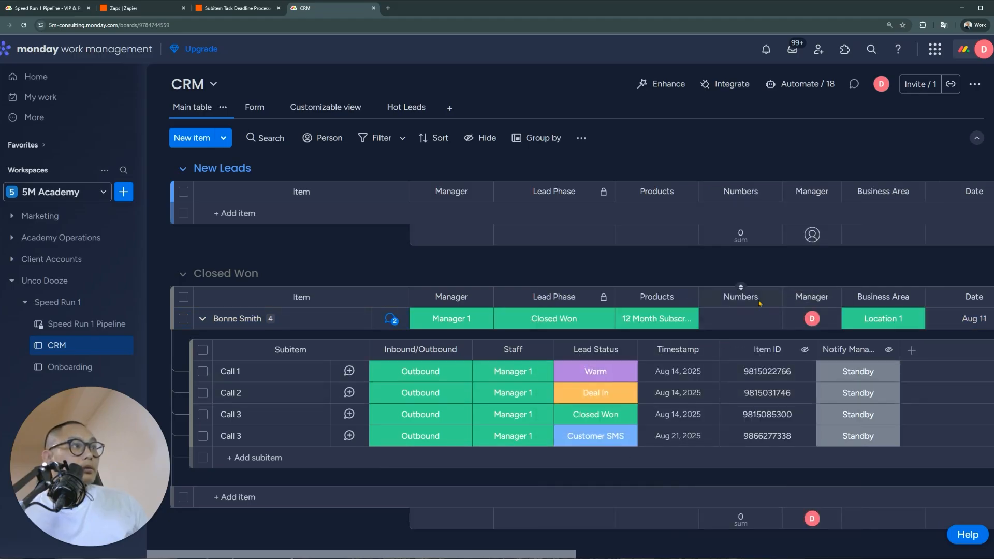
left_click(745, 297)
type("Deal Month")
key("Return")
Enter 50000 as the Closed Won deal's Deal Month and review its Products labels
left_click(765, 322)
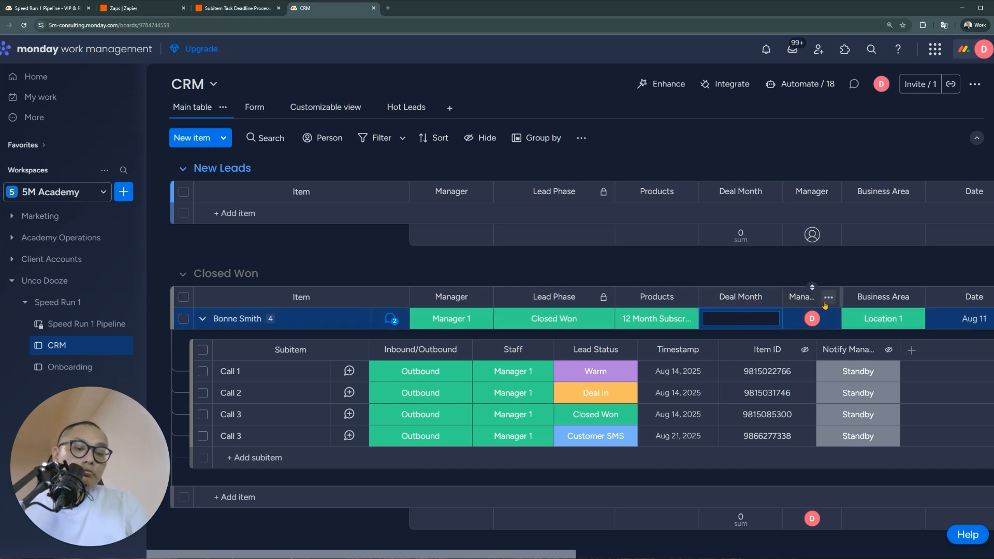
type("50000")
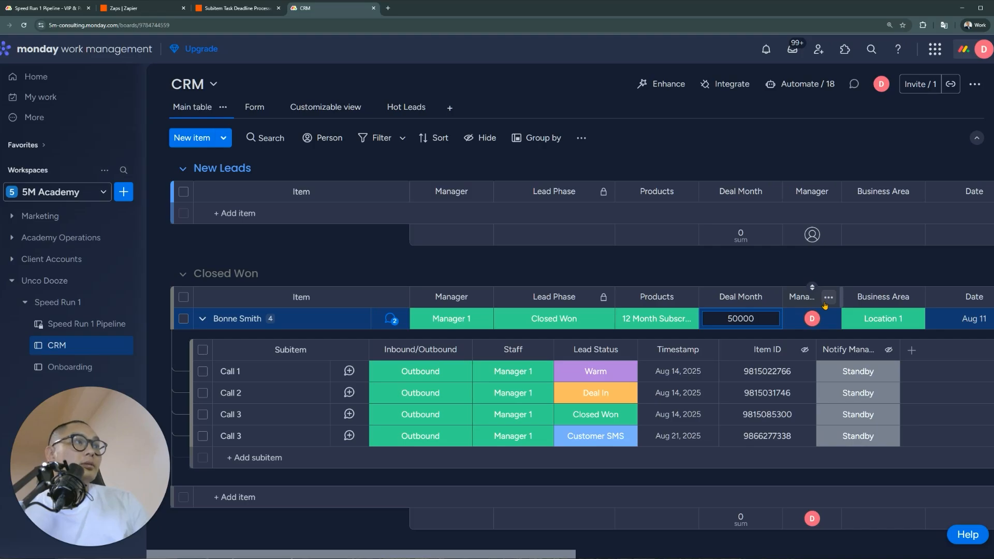
key("Return")
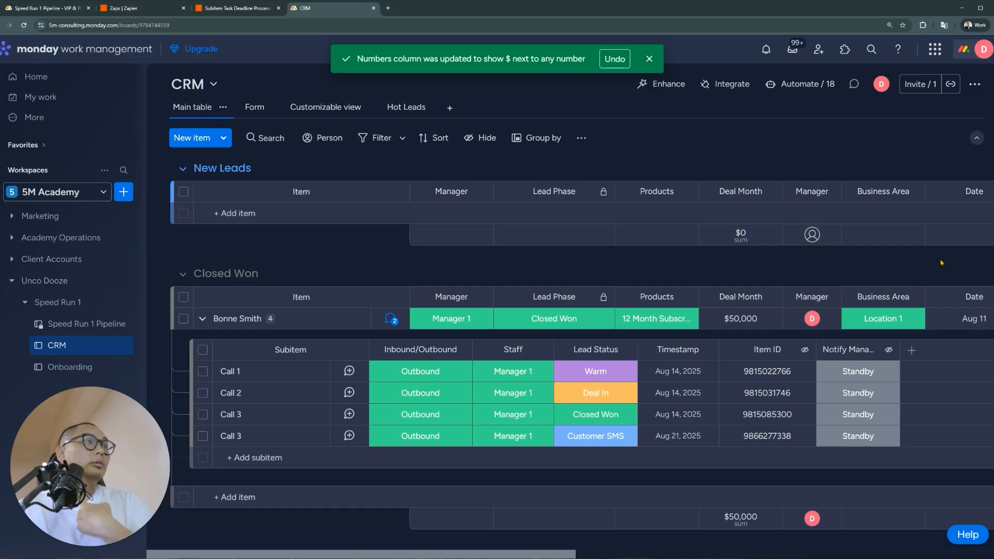
left_click(675, 326)
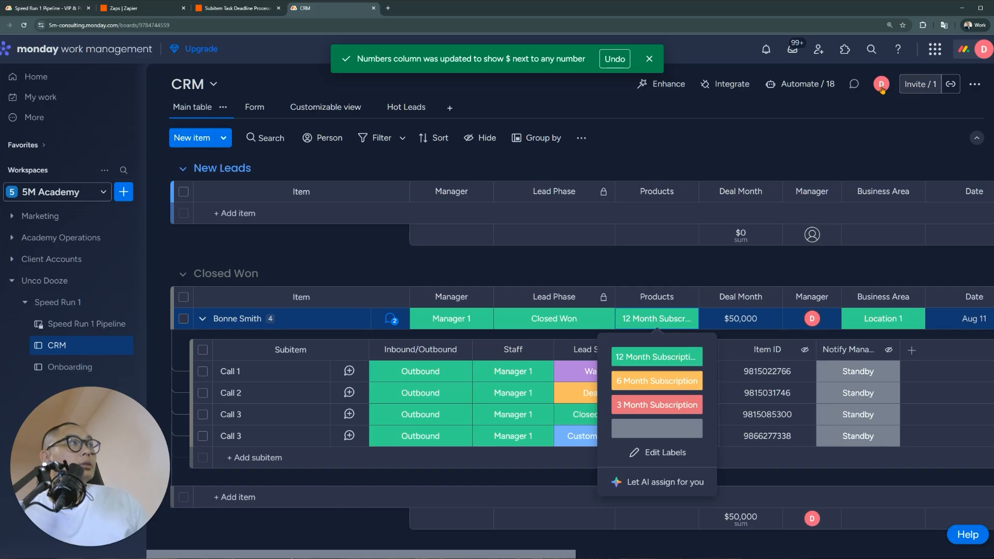
left_click(802, 87)
Start a new automation triggered when Products changes to 12 Month Subscription
left_click(898, 131)
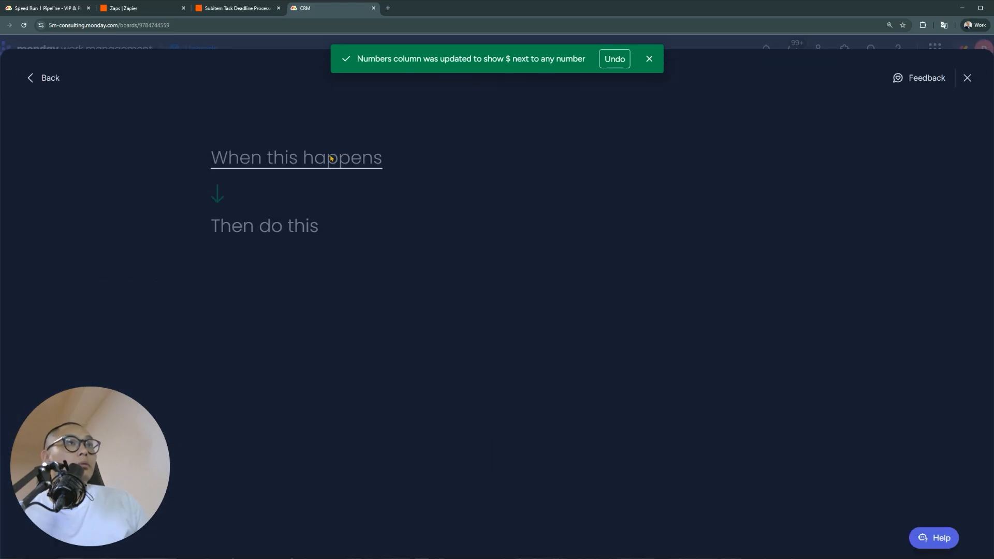
left_click(330, 161)
left_click(316, 165)
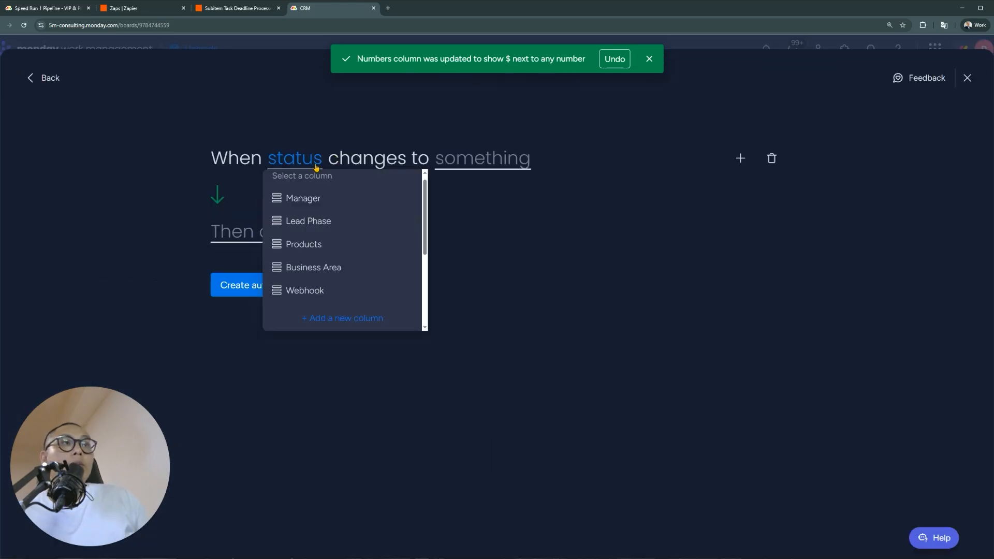
left_click(344, 242)
left_click(509, 169)
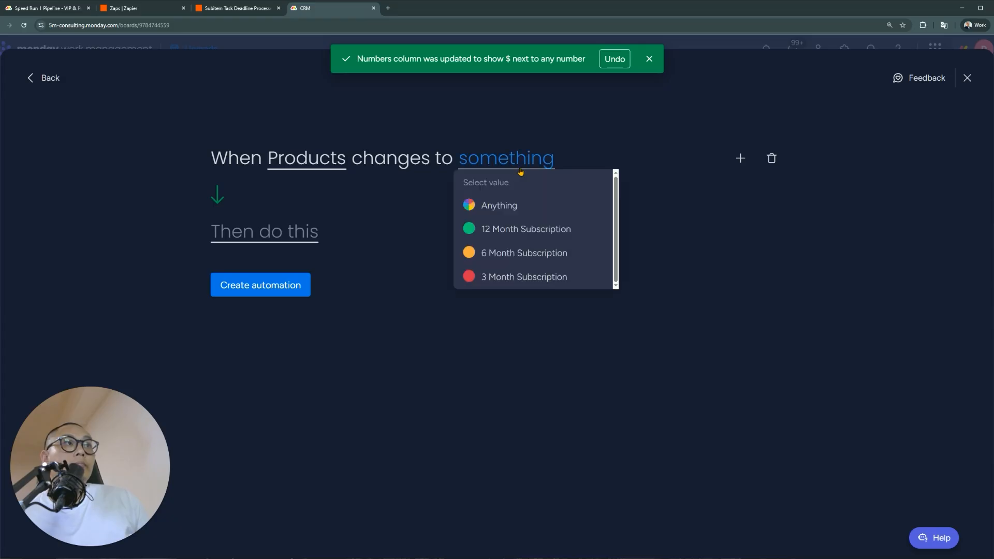
left_click(494, 228)
Make the action set Deal Month to 50000, create the automation, and close Automations
left_click(261, 234)
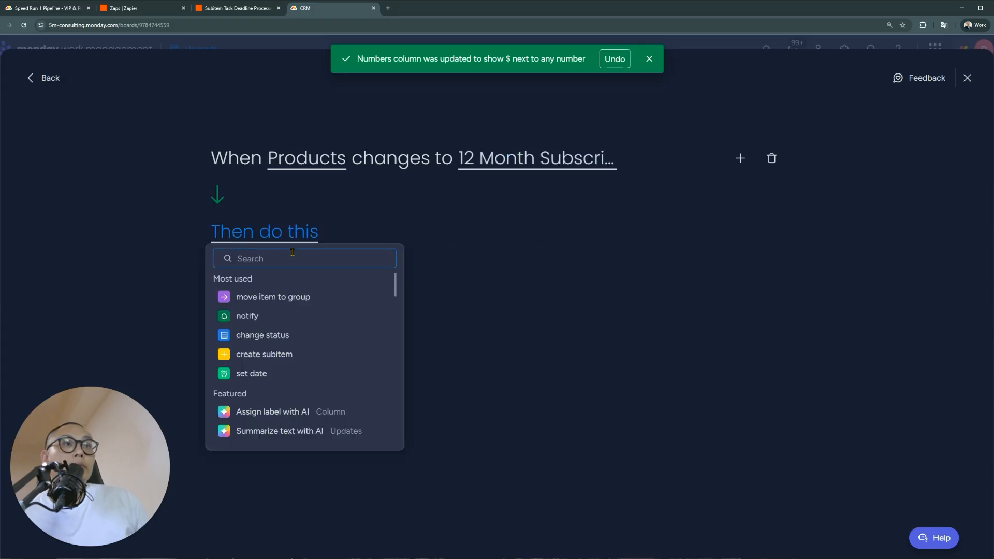
type("num")
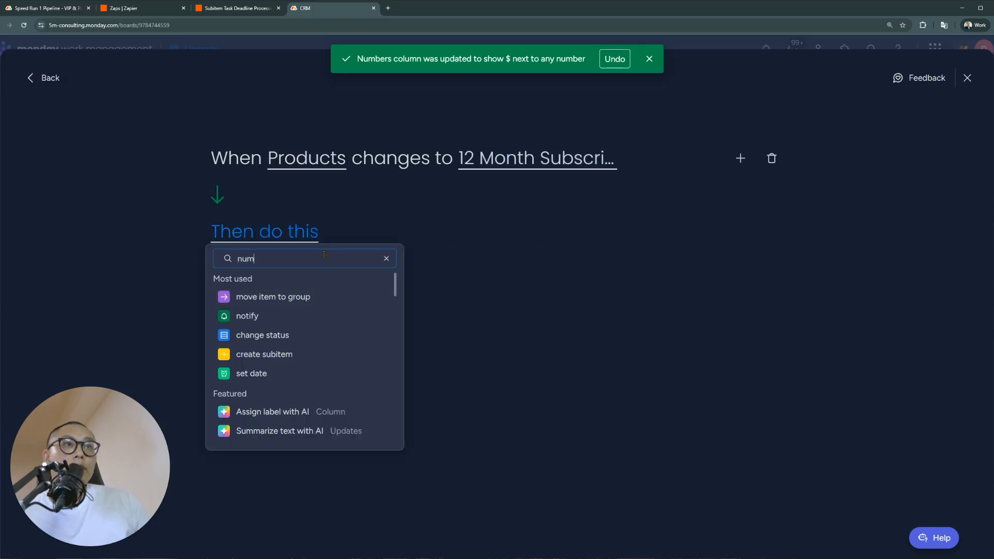
left_click(289, 354)
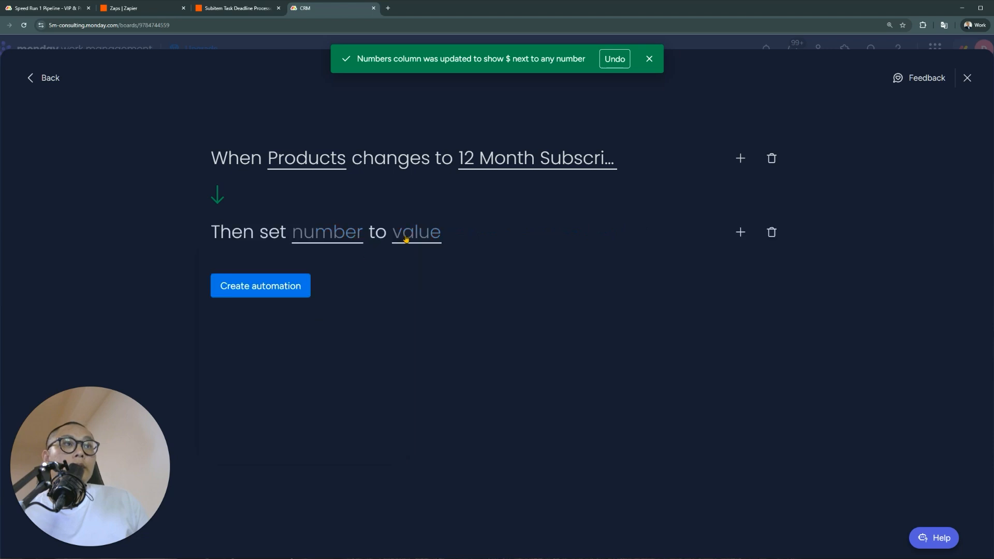
left_click(329, 236)
left_click(358, 281)
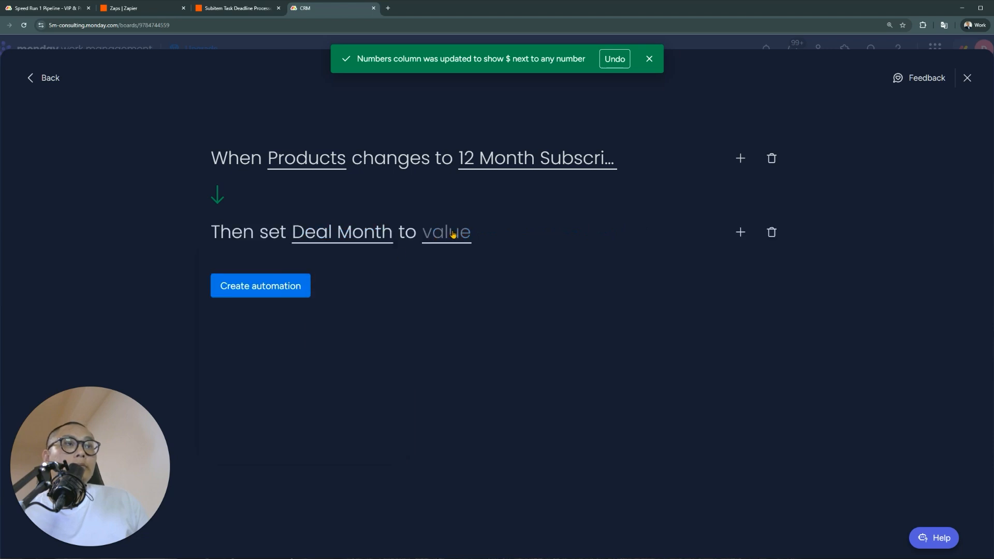
left_click(366, 239)
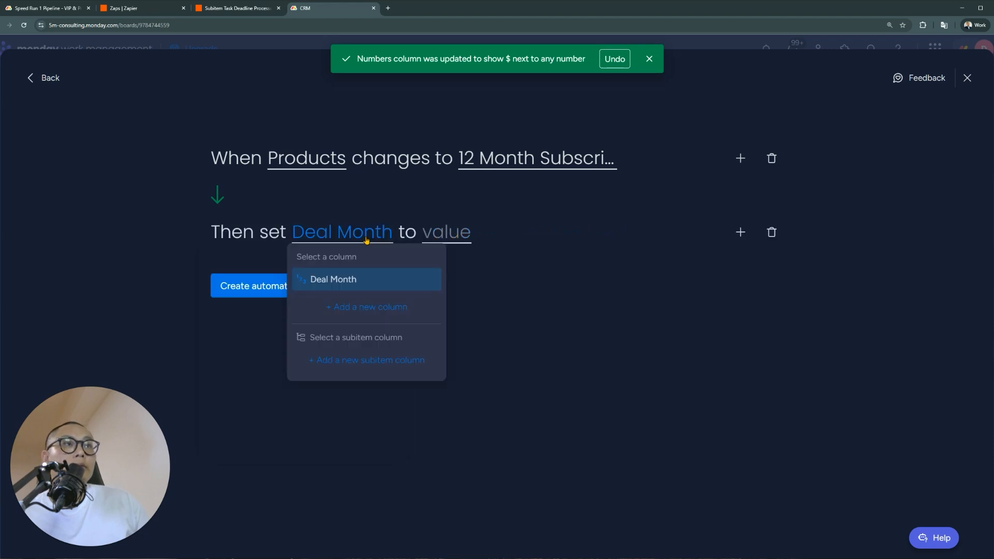
left_click(456, 237)
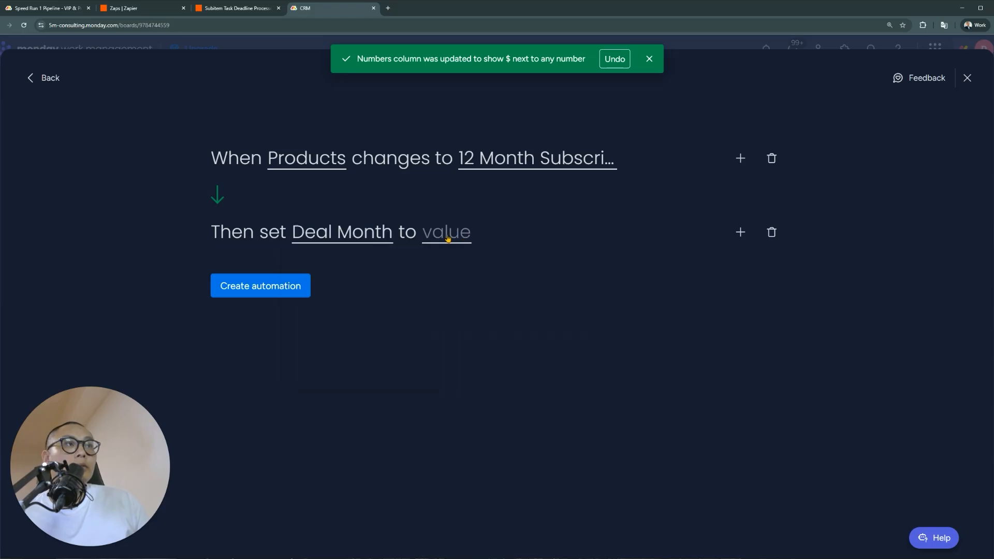
left_click(448, 238)
type("50000")
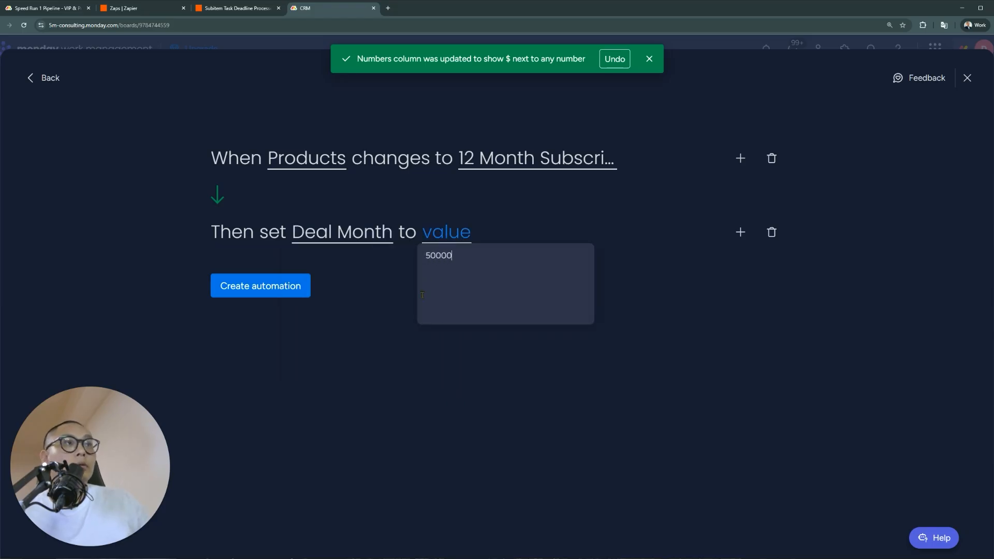
left_click(302, 287)
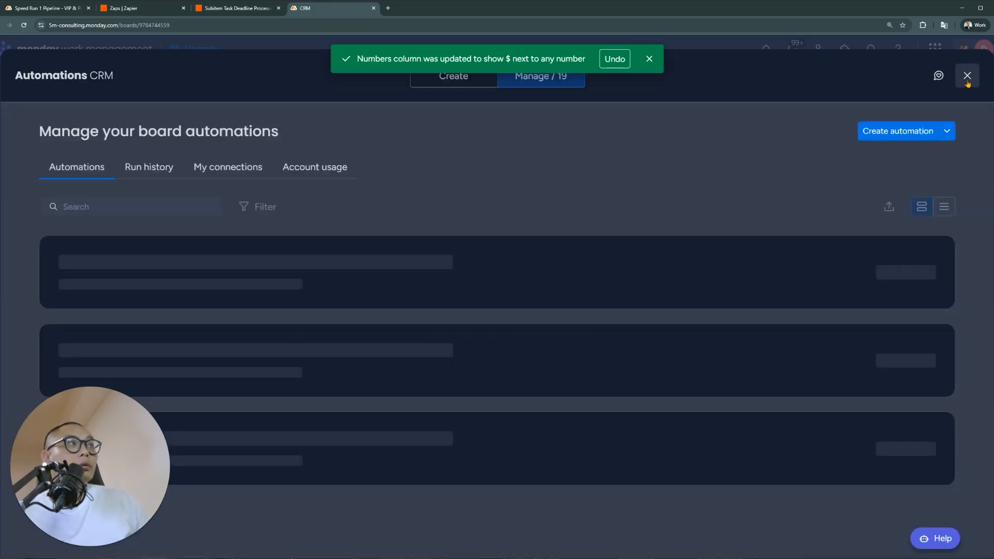
left_click(967, 78)
Rename the Deal Month column to 'Deal Value'
left_click(740, 297)
left_click_drag(724, 296, 774, 300)
type("Value")
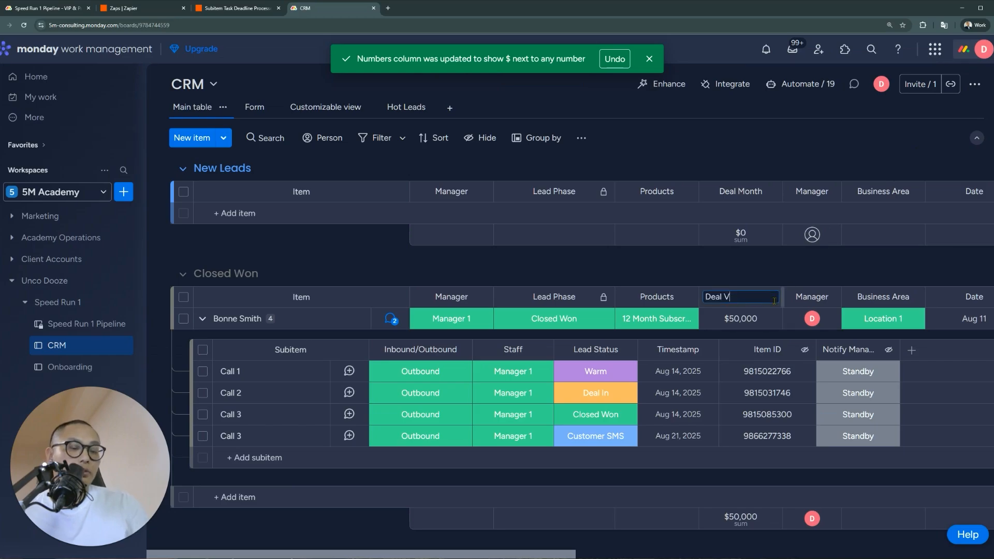
key("Return")
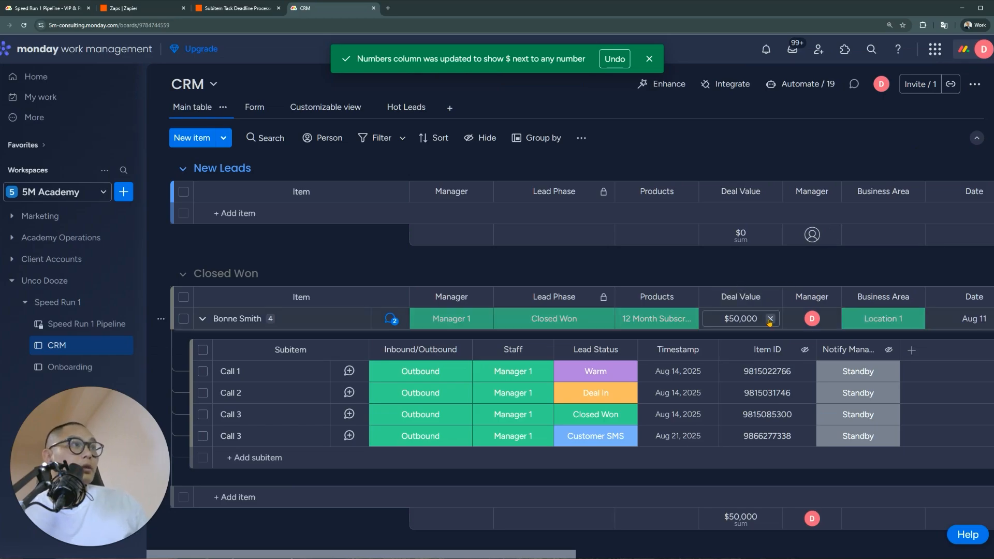
Clear the amount and Products, then reselect 12 Month Subscription to test the $50,000 autofill
left_click(770, 319)
left_click(668, 322)
left_click(665, 432)
left_click(656, 321)
left_click(659, 354)
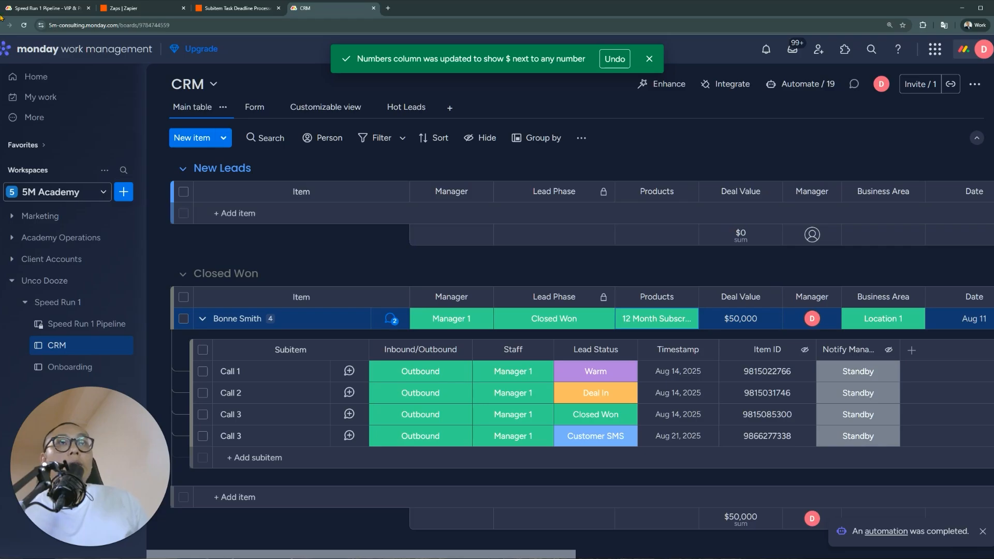
left_click(50, 9)
left_click(816, 301)
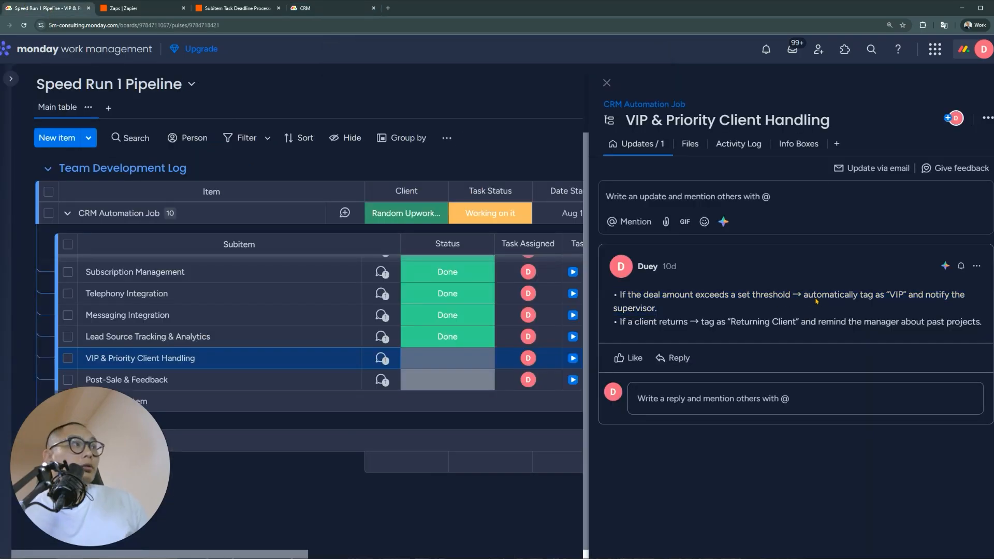
left_click_drag(801, 297, 910, 315)
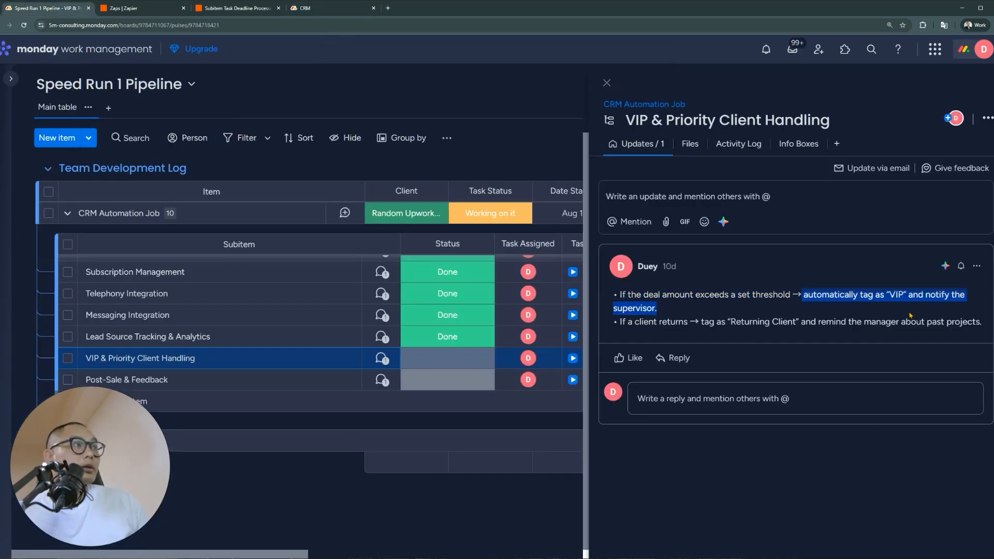
left_click(314, 8)
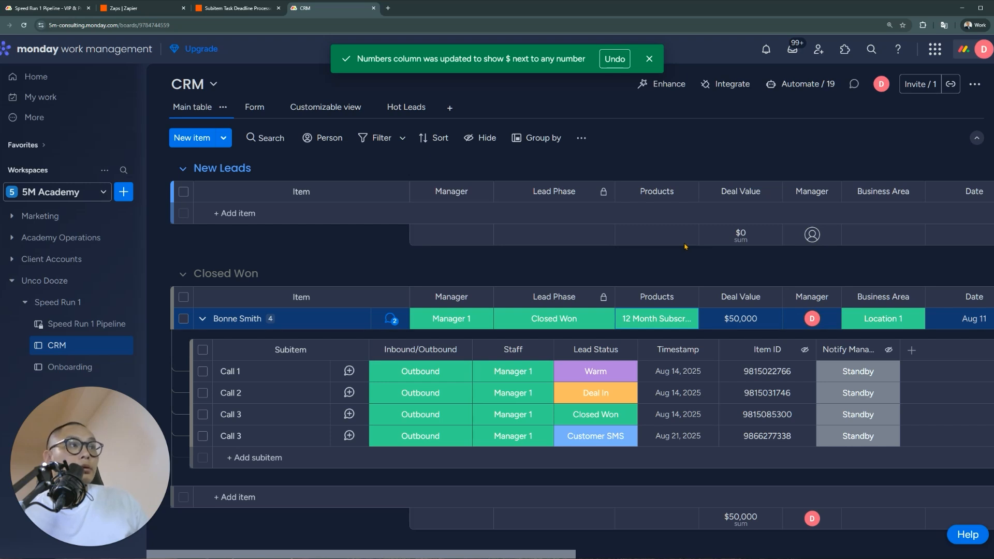
left_click(559, 323)
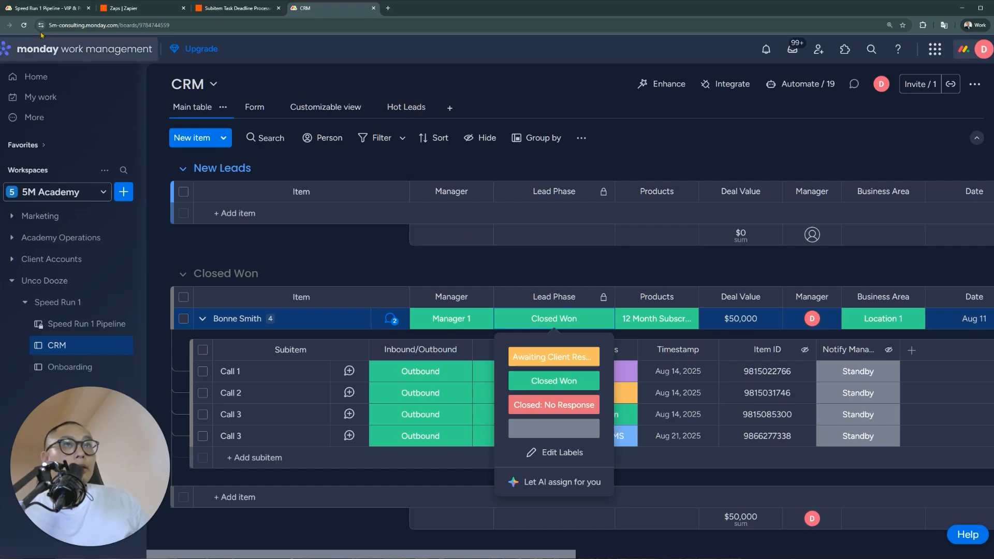
left_click(47, 8)
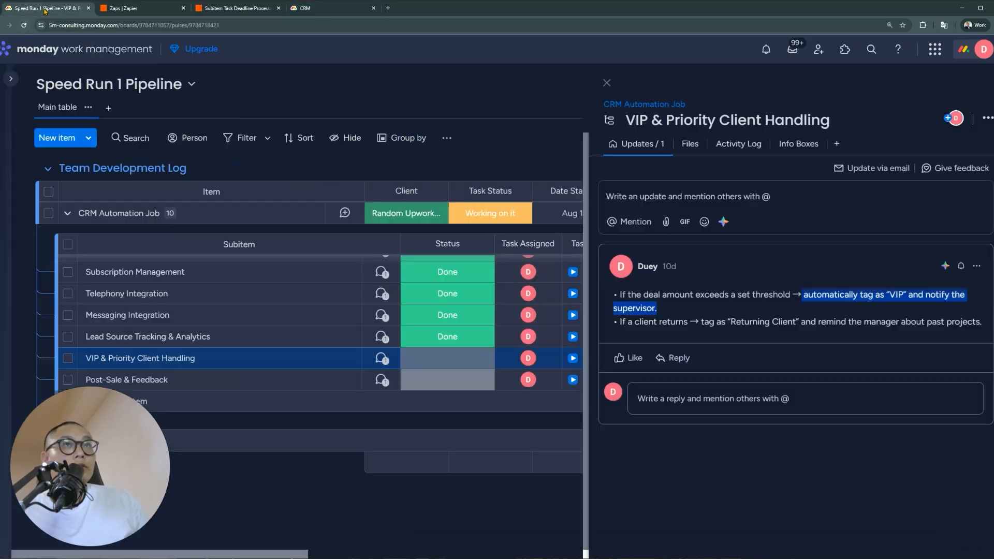
Read the Incoming Lead Processing, Manager Reminders and VIP & Priority Client Handling update notes
left_click(671, 317)
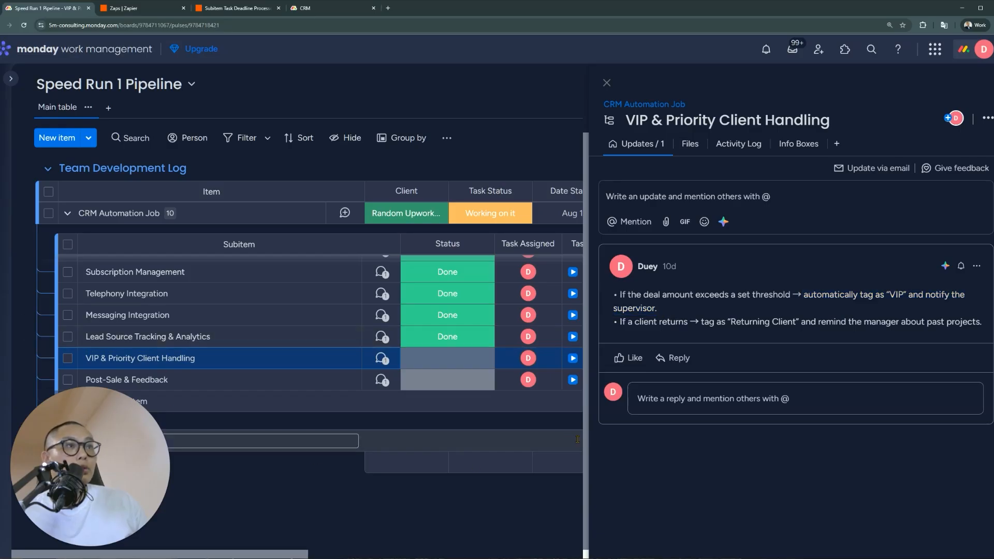
scroll(464, 476, "up", 2)
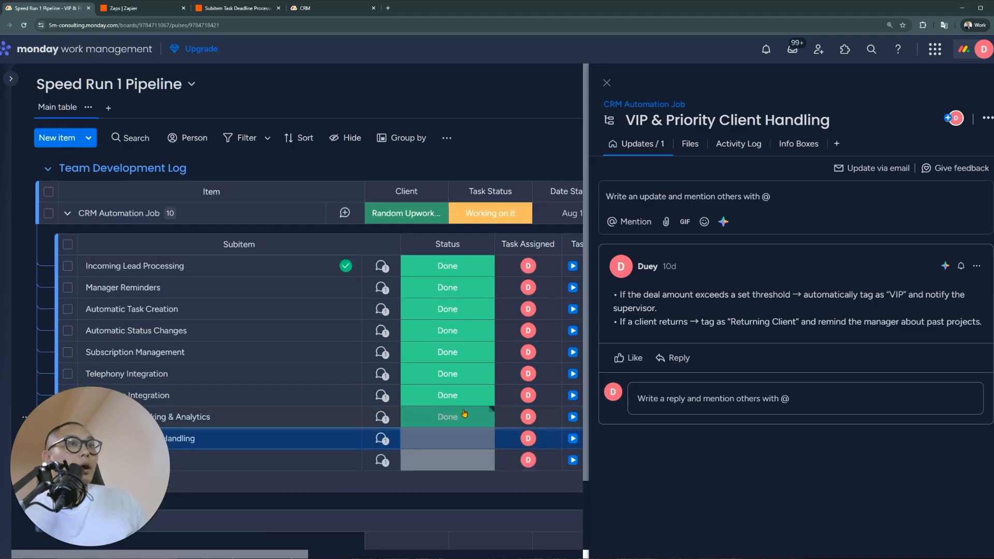
left_click(219, 263)
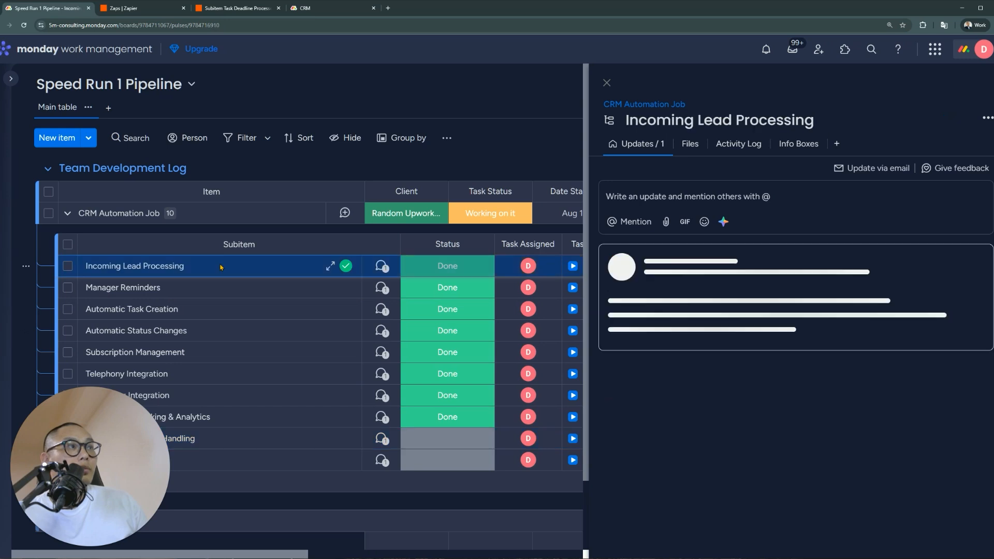
left_click(242, 284)
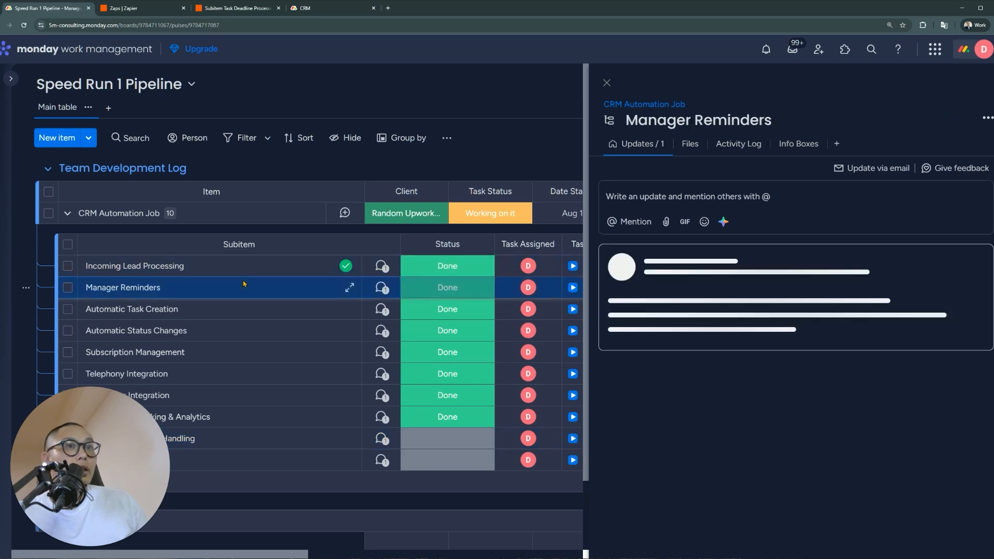
left_click_drag(667, 309, 929, 335)
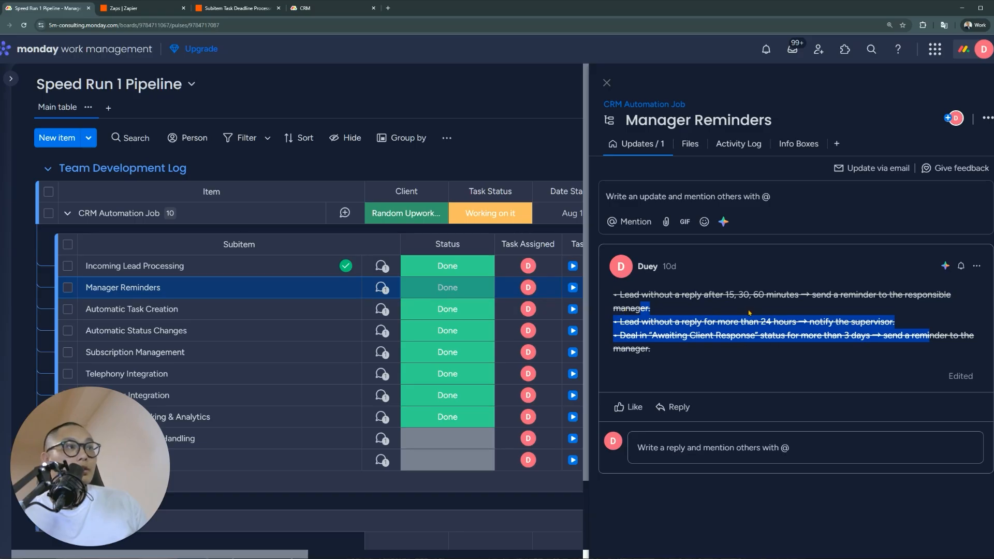
left_click(633, 323)
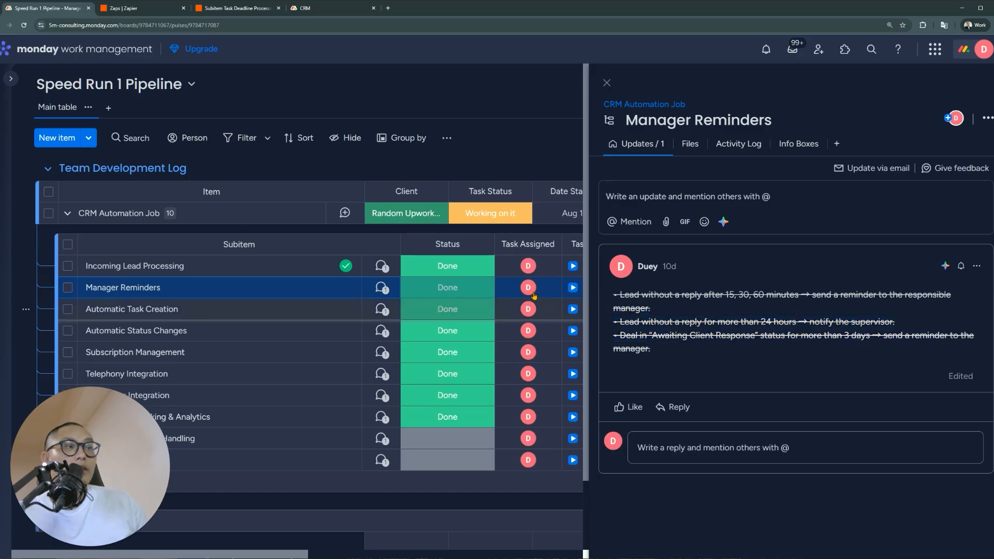
left_click(379, 439)
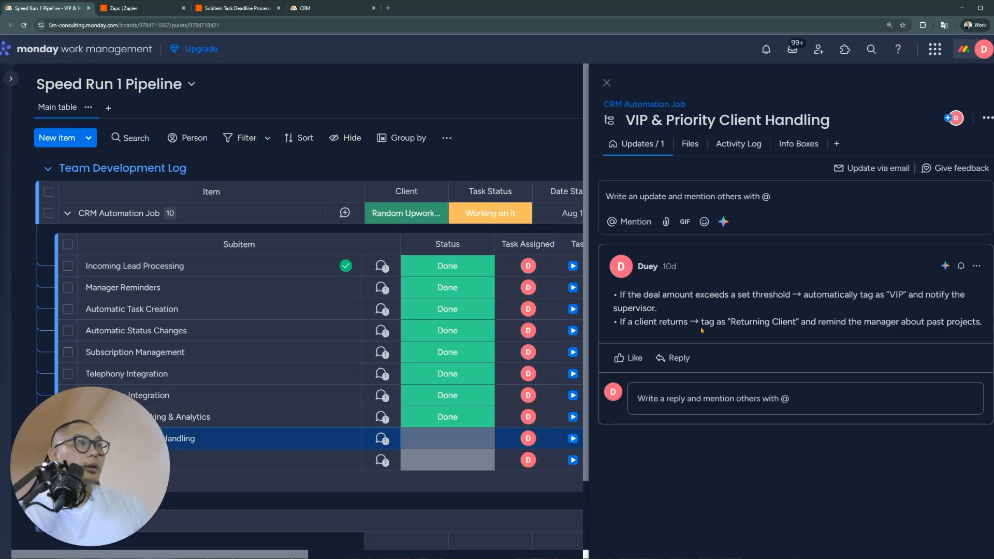
Mark VIP & Priority Client Handling as Cancelled
left_click(381, 460)
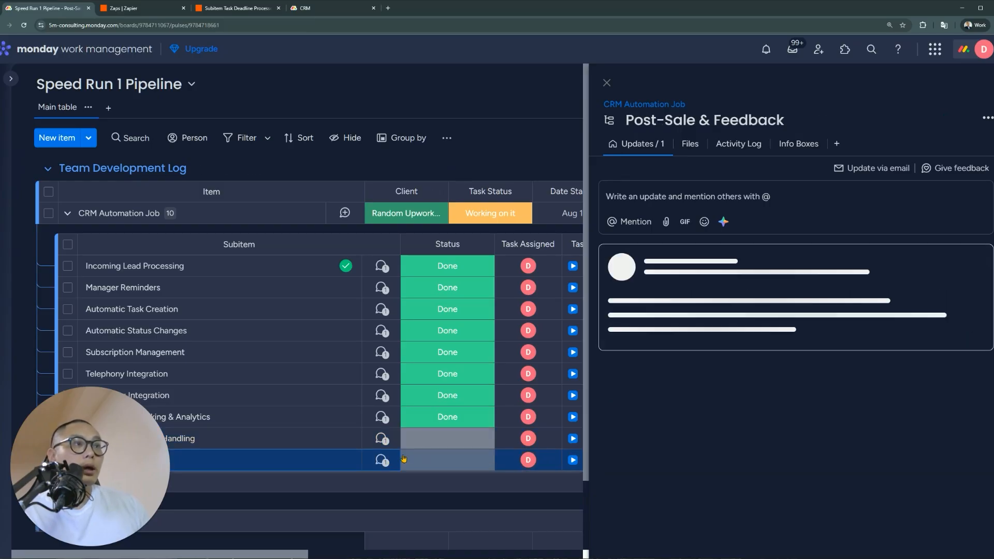
left_click(442, 440)
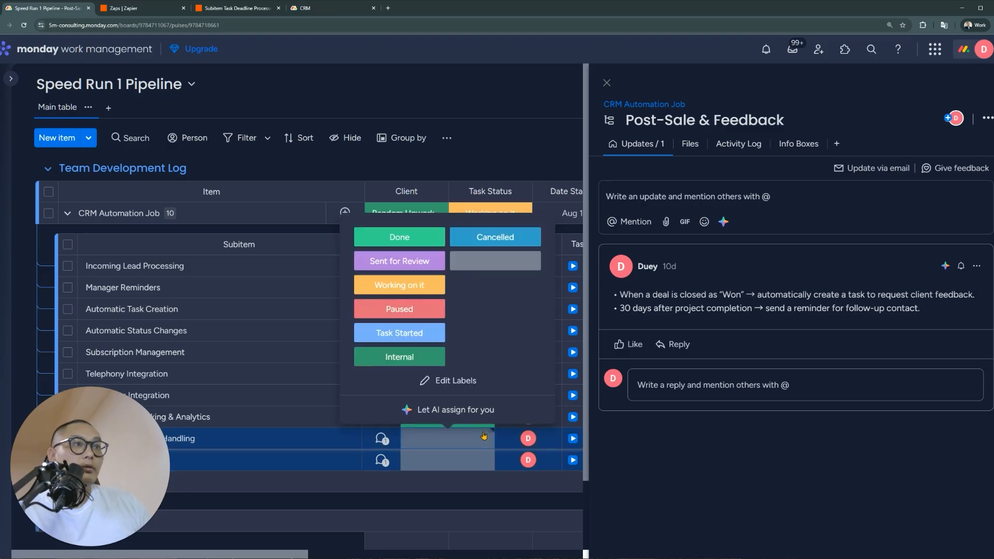
left_click(497, 239)
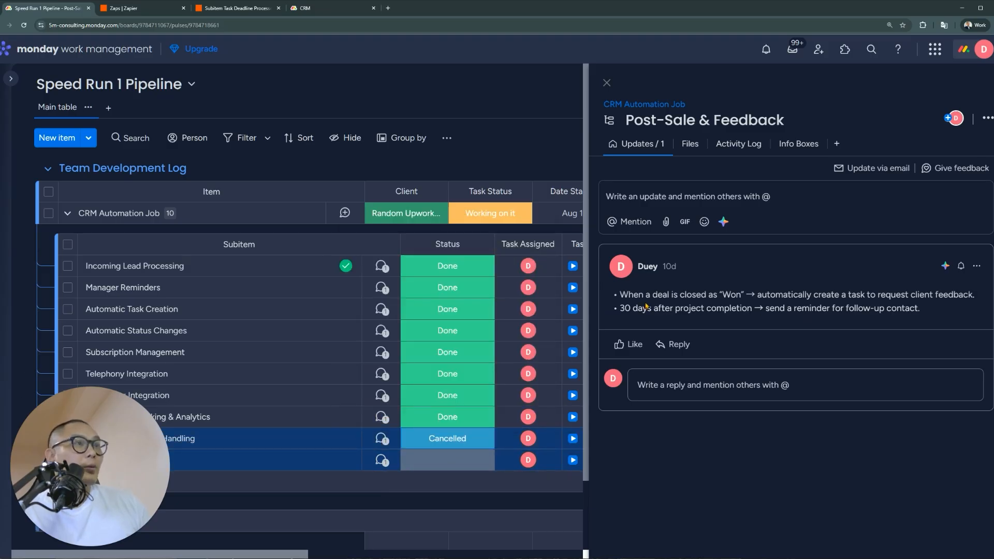
Reread Post-Sale & Feedback's feedback-task rule, then open the Onboarding board from the CRM tab
left_click(382, 460)
left_click(382, 461)
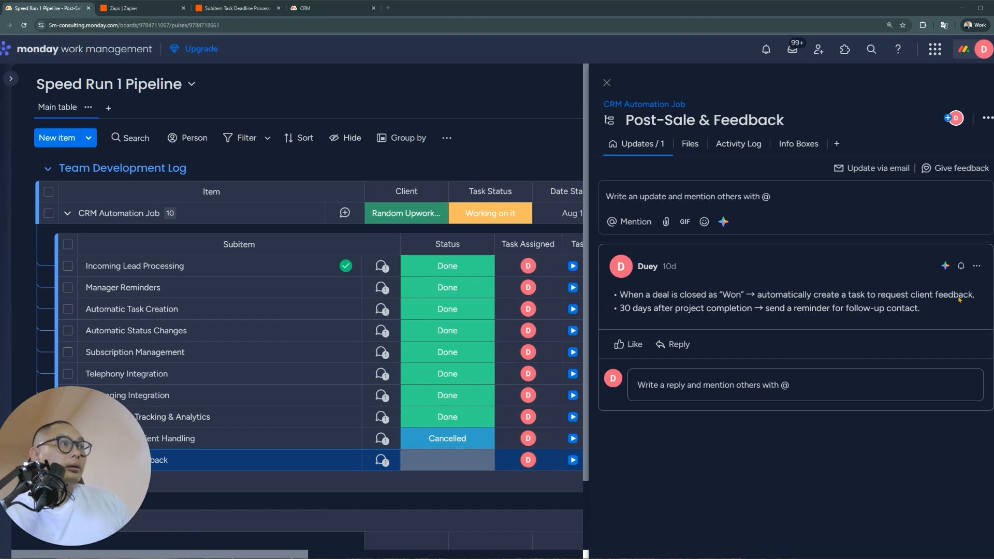
left_click_drag(980, 295, 760, 296)
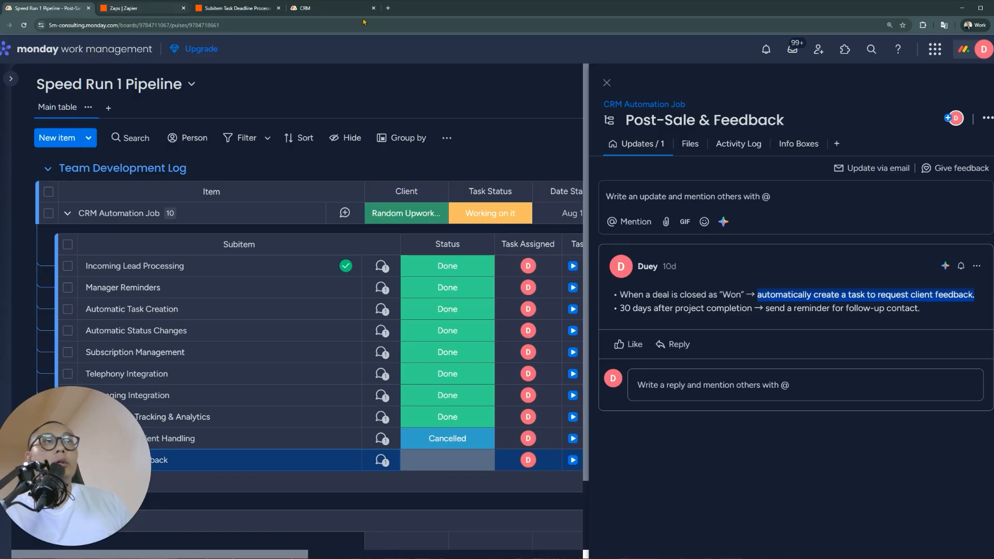
left_click(329, 11)
left_click(68, 366)
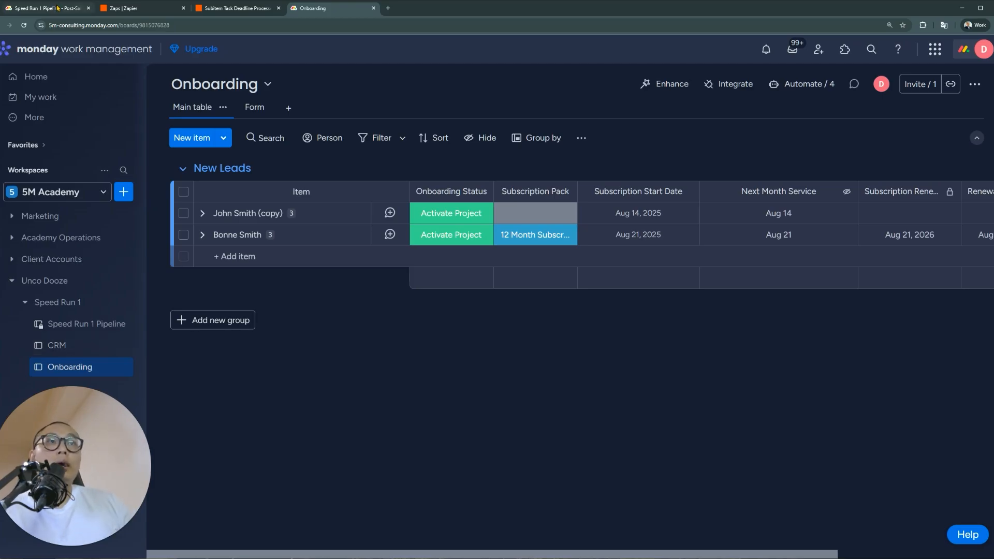
Expand the second Onboarding lead's subitems, then revisit Post-Sale & Feedback's follow-up reminder rule
left_click(202, 234)
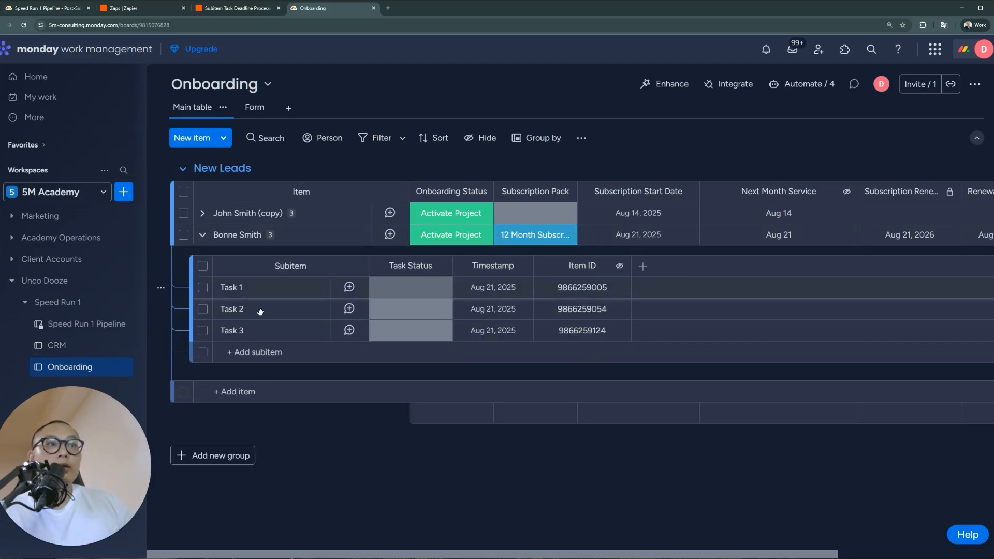
left_click(57, 8)
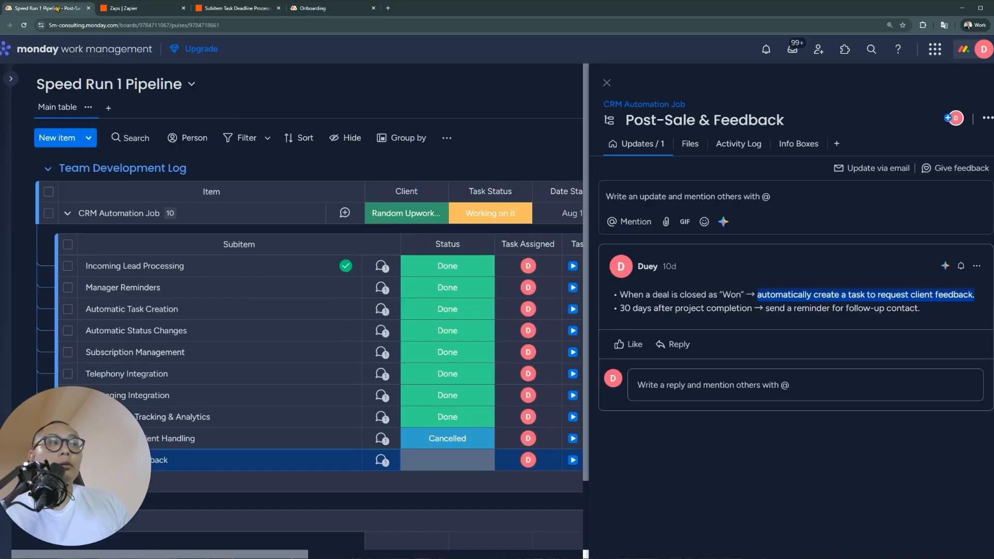
left_click(776, 314)
left_click_drag(937, 314, 744, 297)
left_click(729, 306)
Highlight the Won trigger, feedback-task, follow-up contact and completion parts of the update's rules
left_click(757, 298)
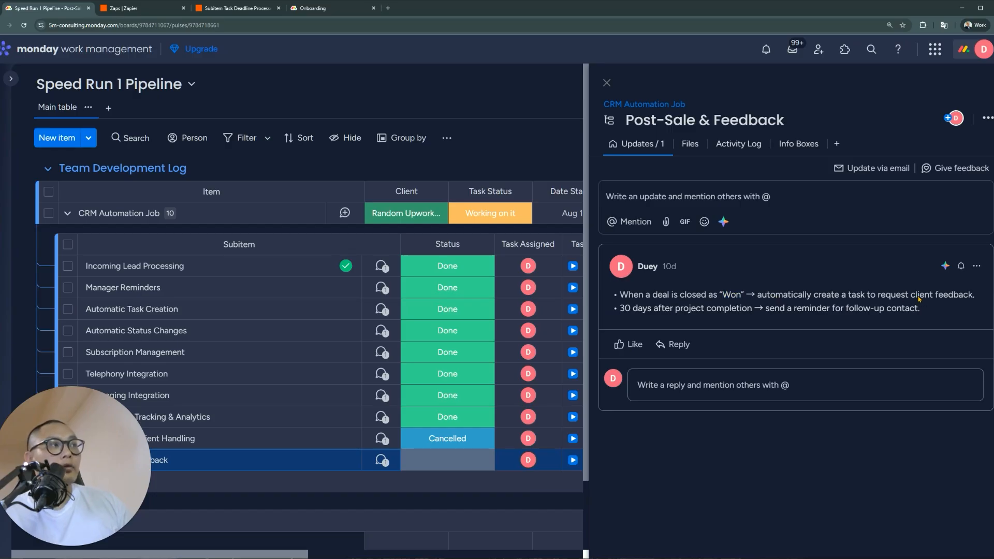
left_click_drag(972, 295, 750, 295)
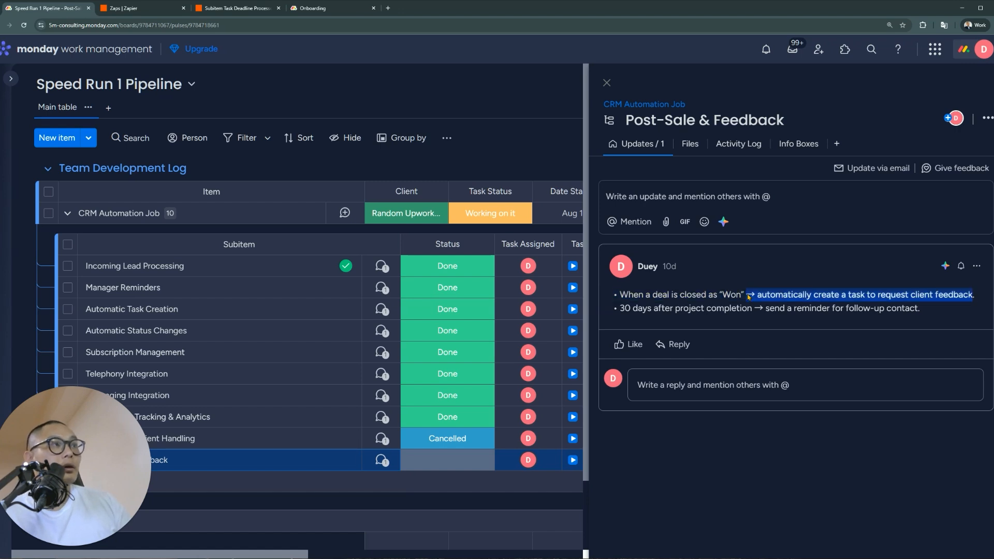
left_click(742, 299)
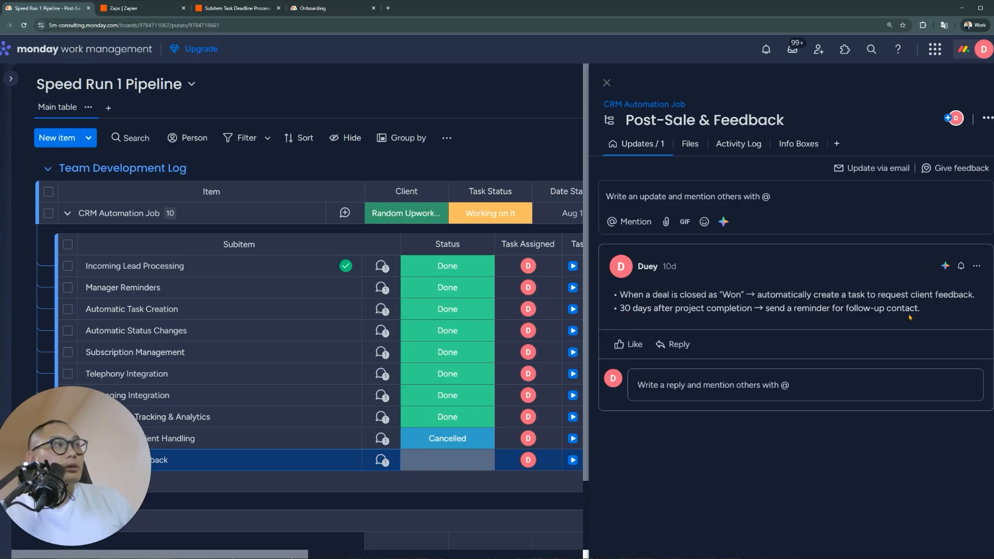
left_click_drag(942, 314, 840, 310)
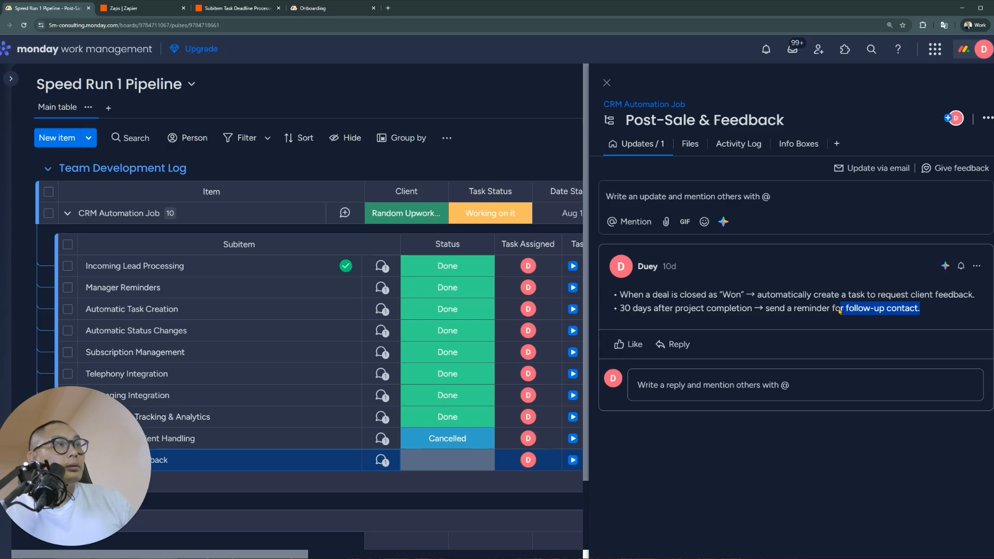
left_click_drag(751, 310, 680, 317)
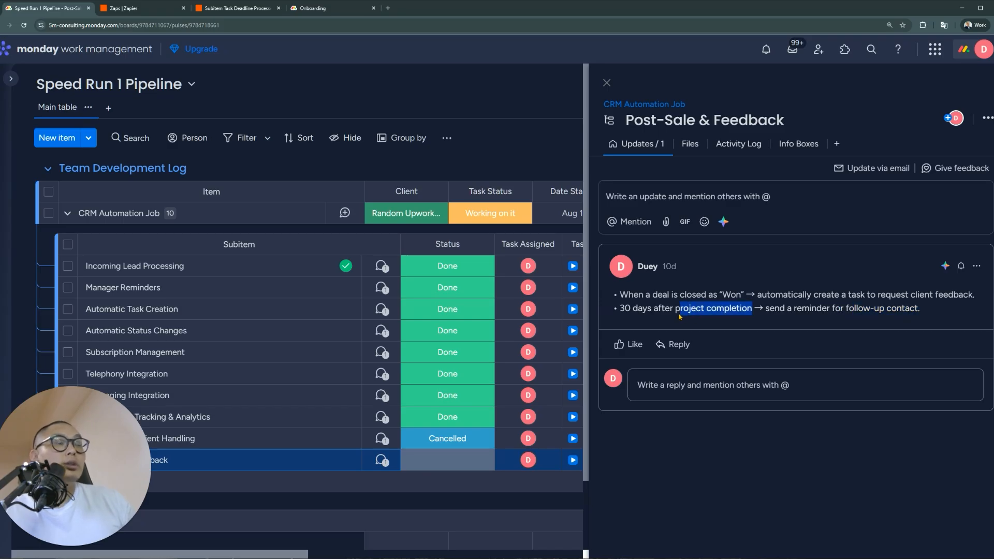
left_click(329, 10)
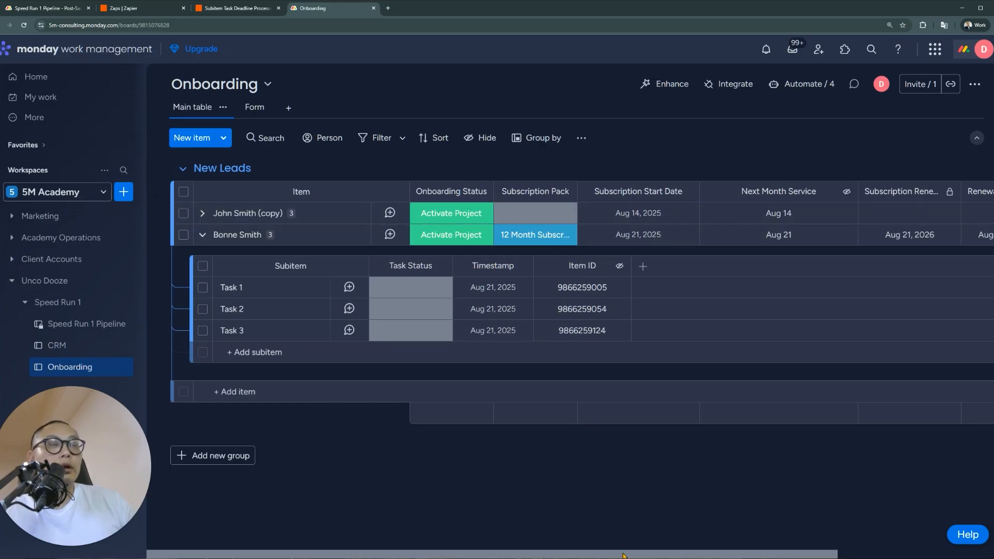
Set the Post-Sale & Feedback subitem's status to Cancelled, then view Incoming Lead Processing's update notes
left_click(60, 7)
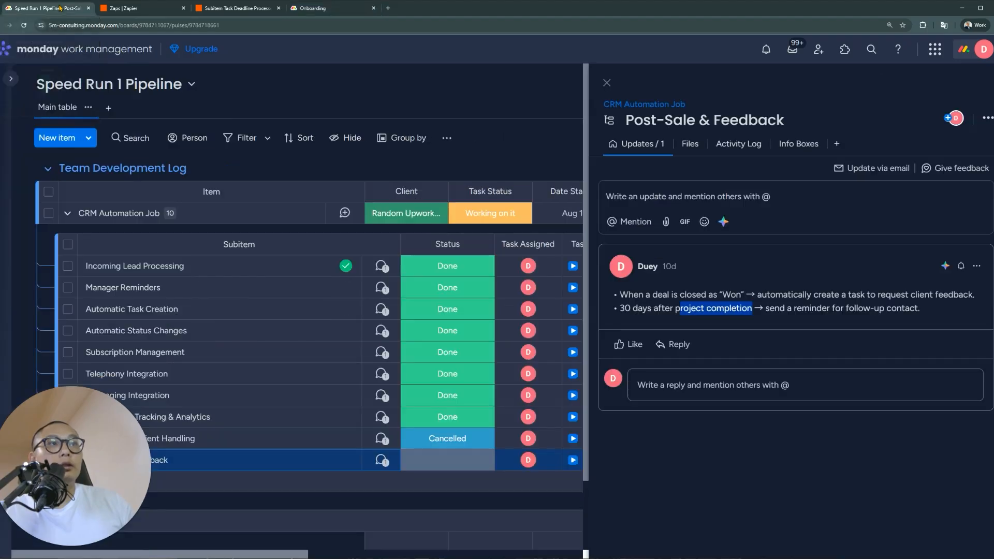
left_click(454, 460)
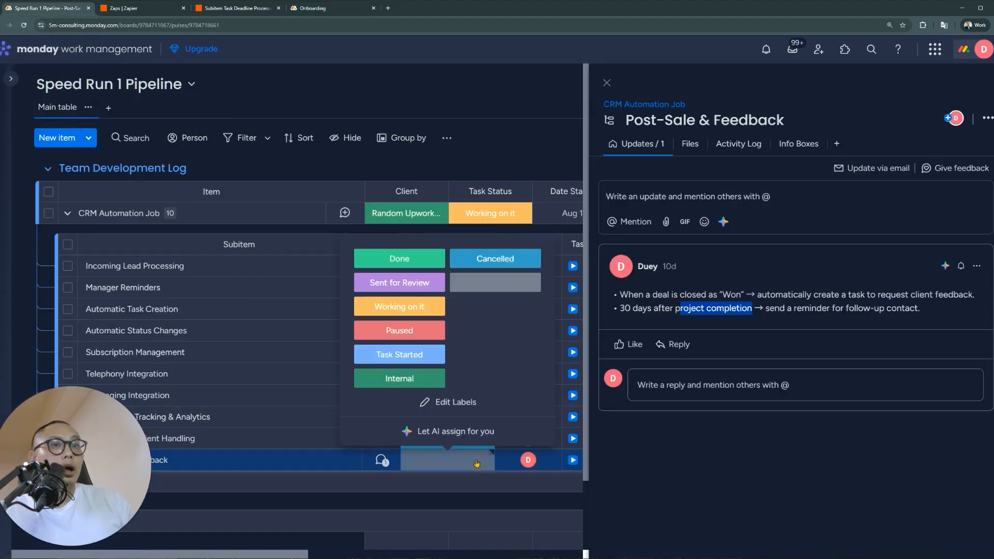
left_click(471, 261)
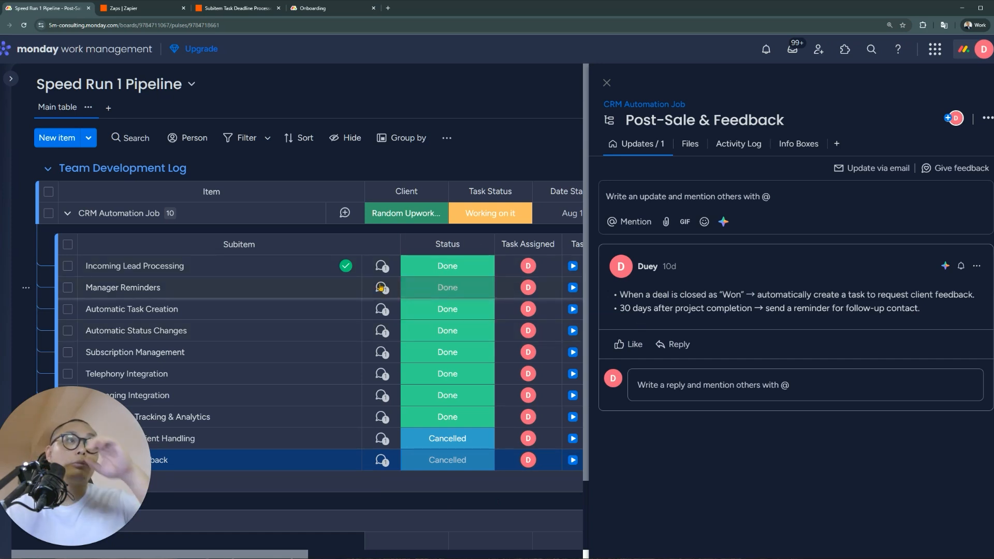
left_click(381, 265)
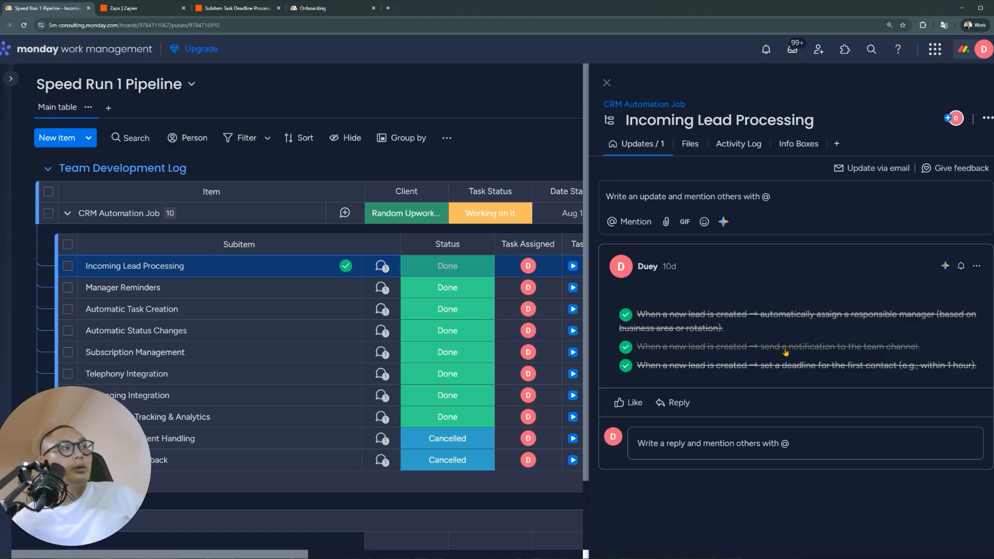
Read the Manager Reminders update notes, then switch to the Subitem Task Deadline Processor zap
left_click(382, 288)
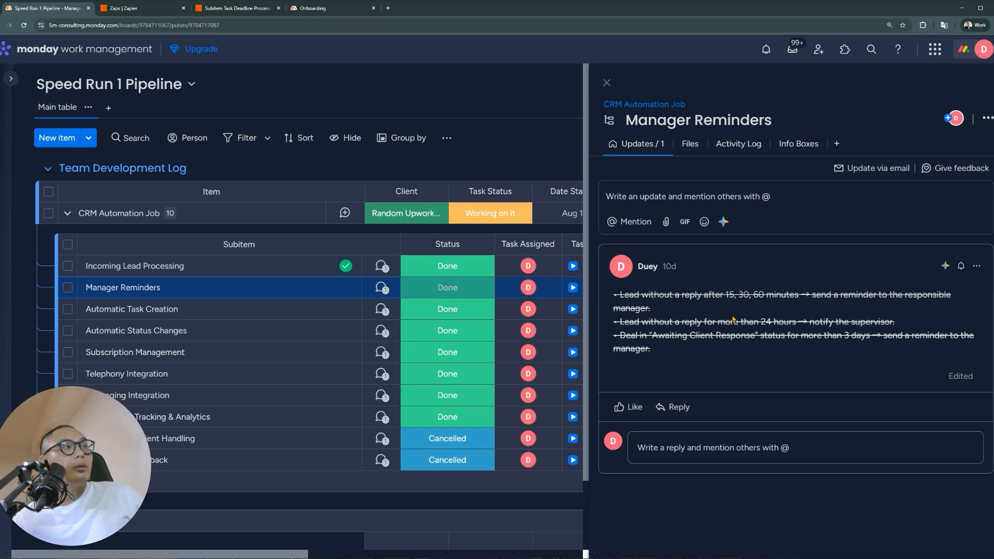
left_click(205, 9)
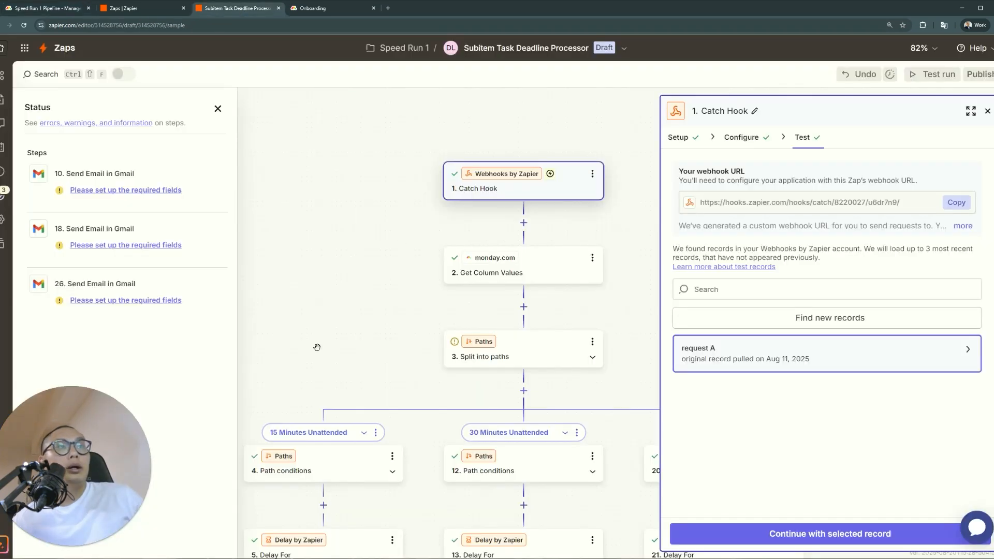
Close the Catch Hook panel to reveal the 15, 30 and 60 Minutes Unattended paths
scroll(317, 347, "down", 3)
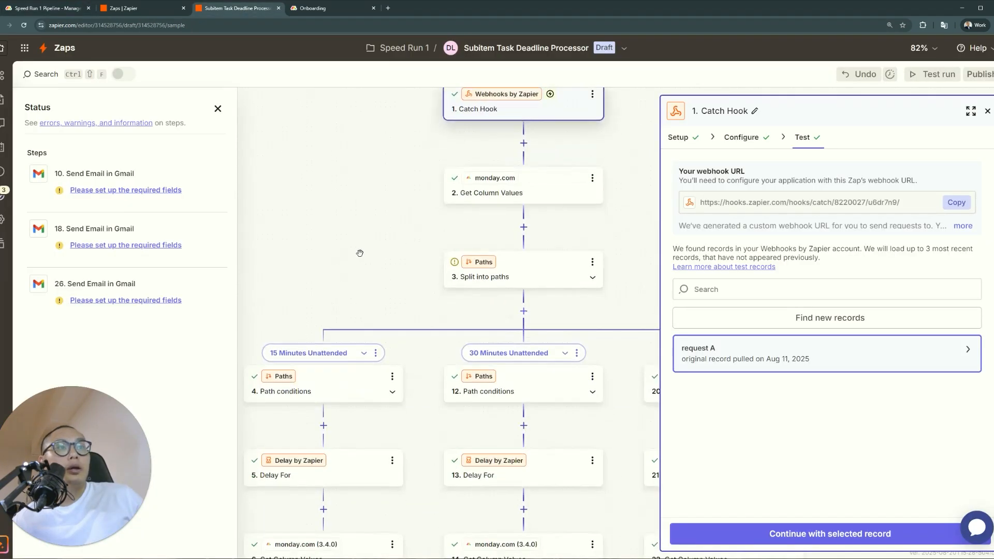
left_click(987, 112)
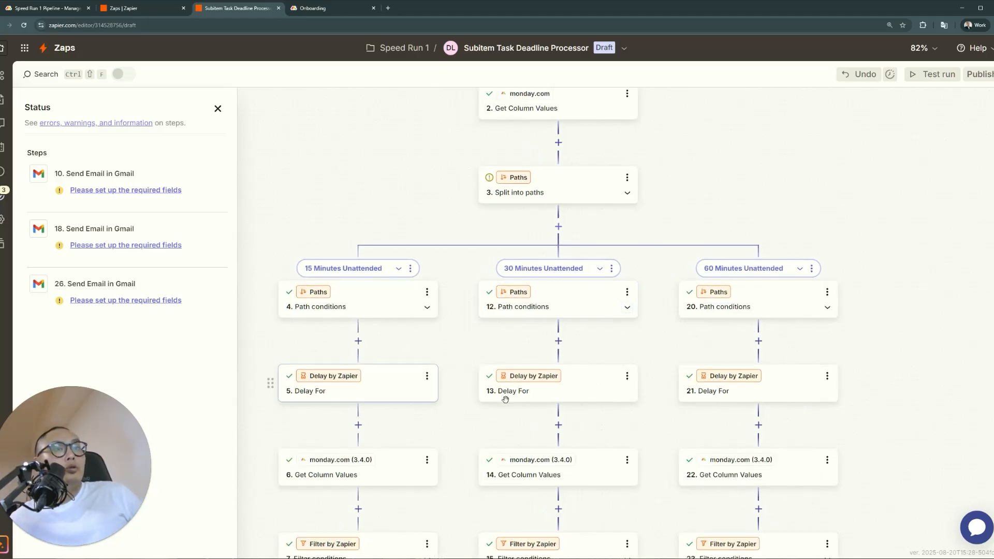
scroll(612, 378, "up", 2)
scroll(612, 378, "up", 1)
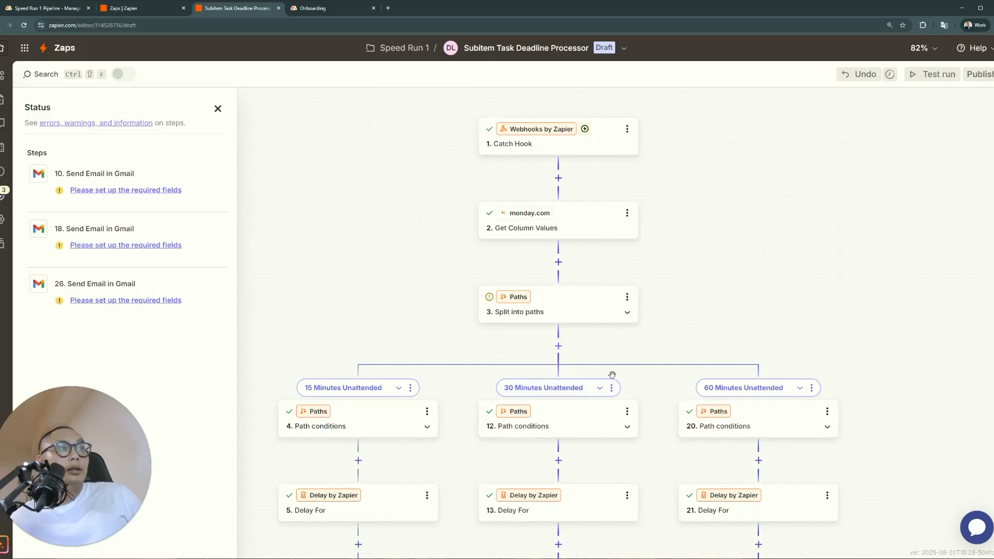
Open the Onboarding Validation/Processor, Subitem Task Deadline Processor and New Lead zaps in separate tabs
scroll(612, 375, "down", 4)
left_click(123, 7)
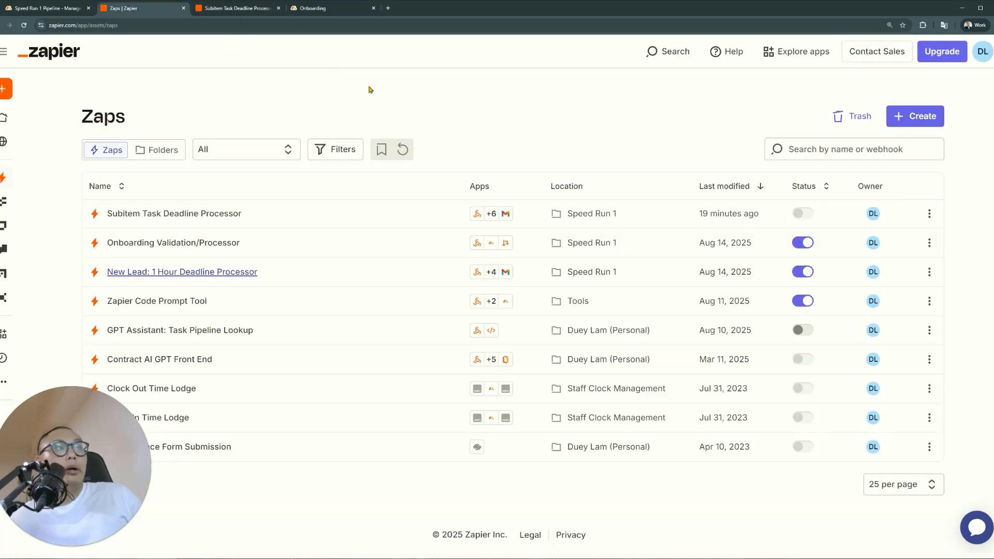
middle_click(223, 245)
middle_click(221, 214)
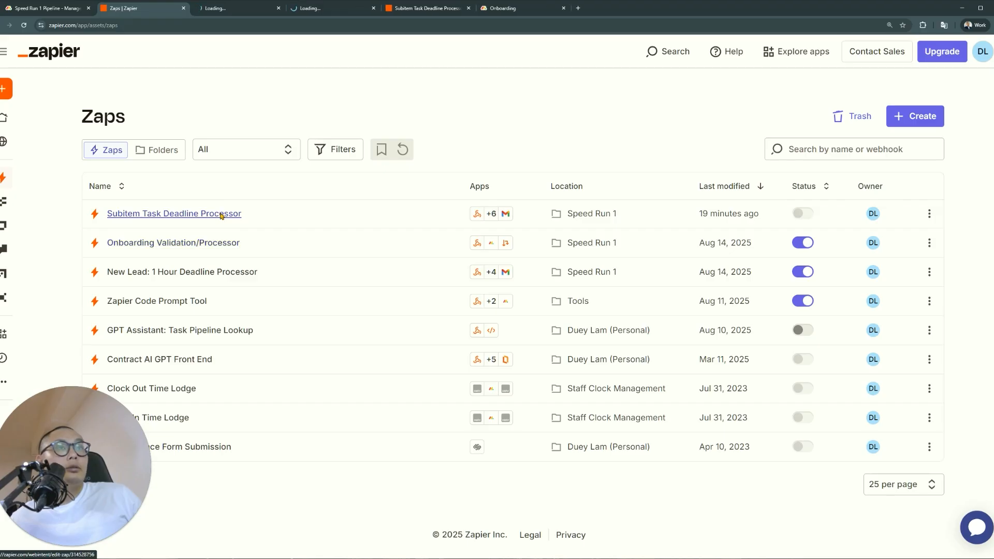
middle_click(219, 276)
Review the Onboarding zap's Path conditions rules and its Get Subitem Values step settings
left_click(239, 7)
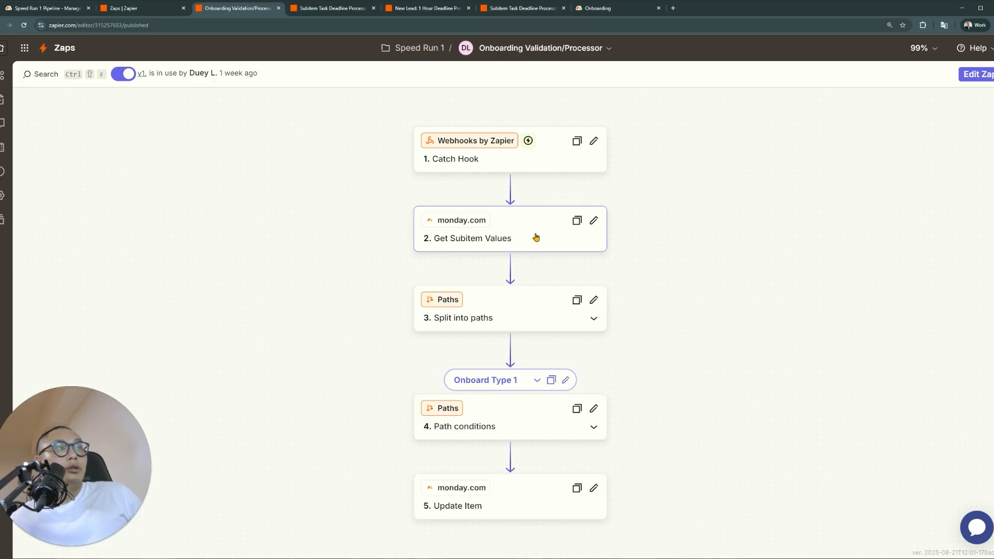
left_click(476, 416)
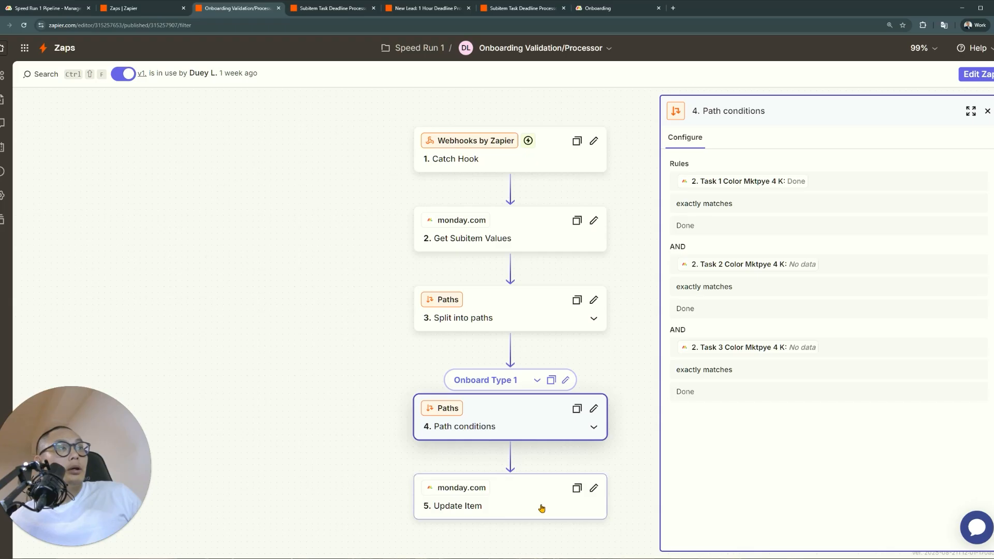
scroll(337, 345, "right", 2)
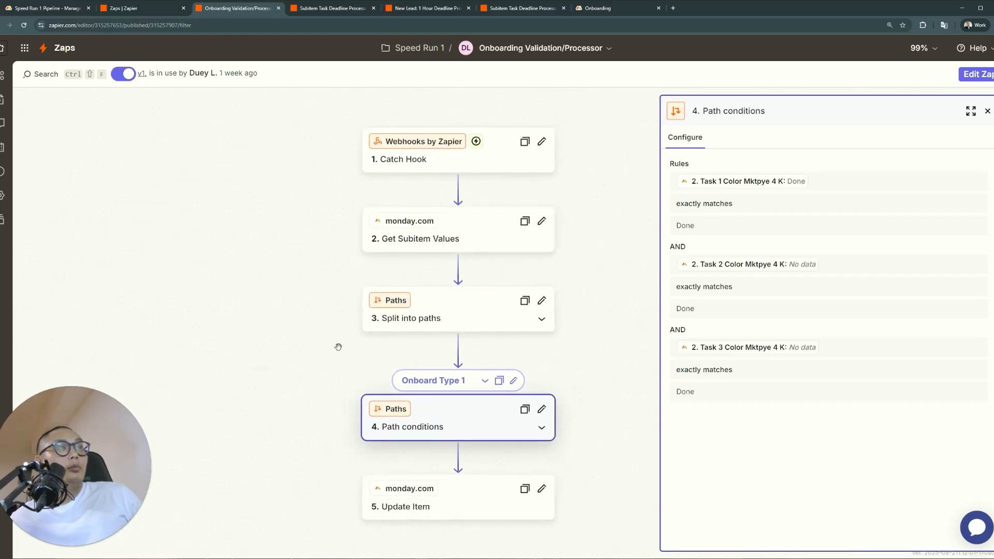
left_click(446, 241)
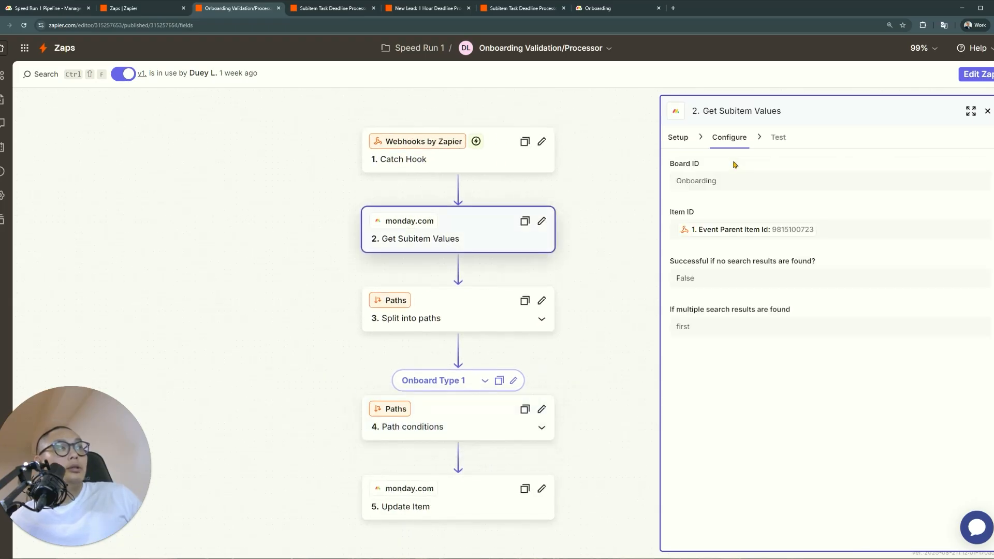
left_click(470, 431)
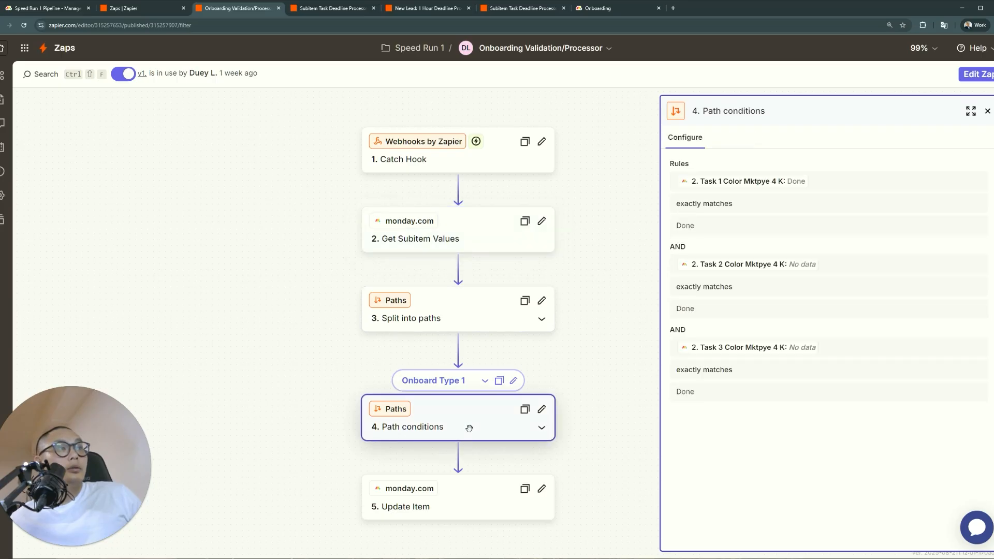
left_click(460, 222)
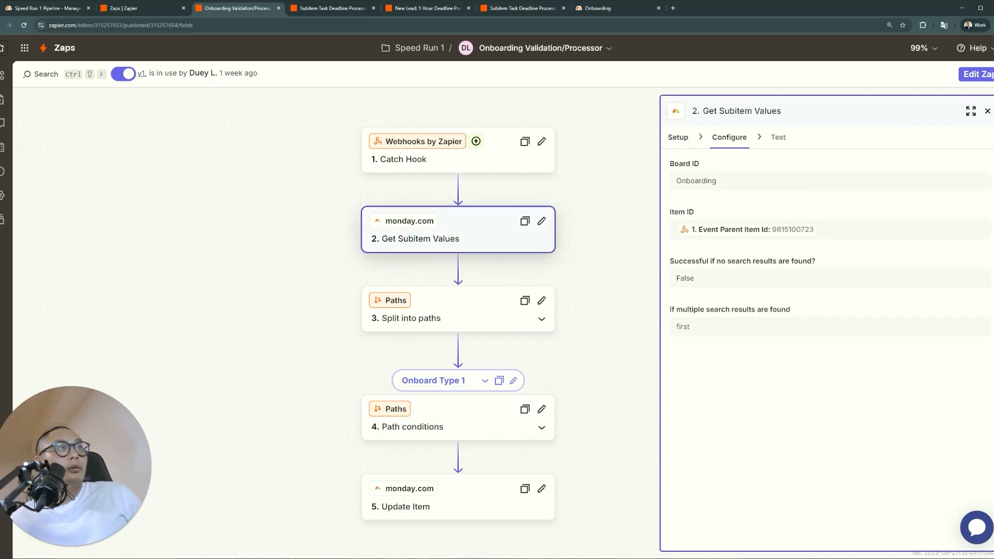
left_click(333, 8)
Look over the New Lead: 1 Hour Deadline Processor canvas and open its Get Column Values step
left_click(411, 6)
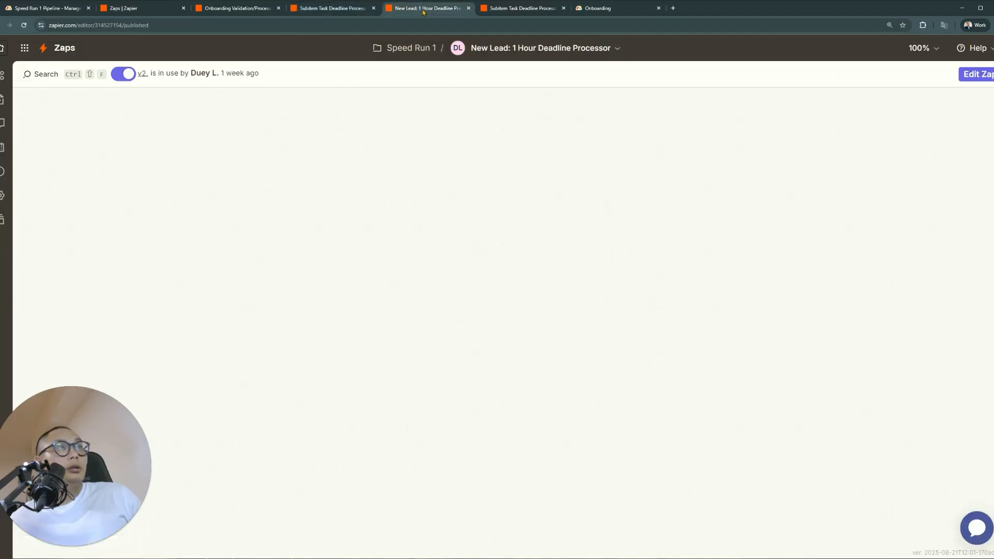
scroll(403, 287, "down", 1)
scroll(403, 288, "down", 6)
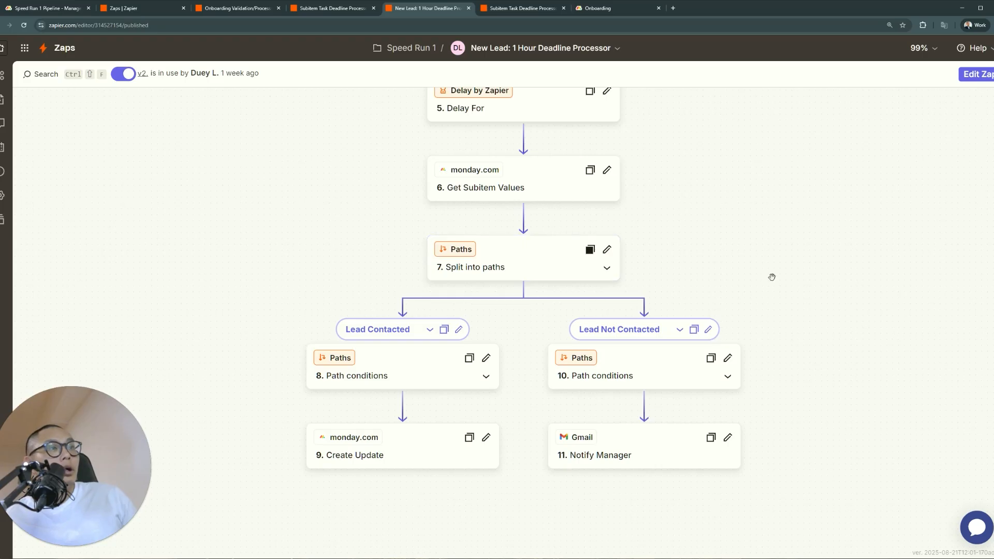
scroll(771, 277, "up", 2)
scroll(771, 277, "up", 7)
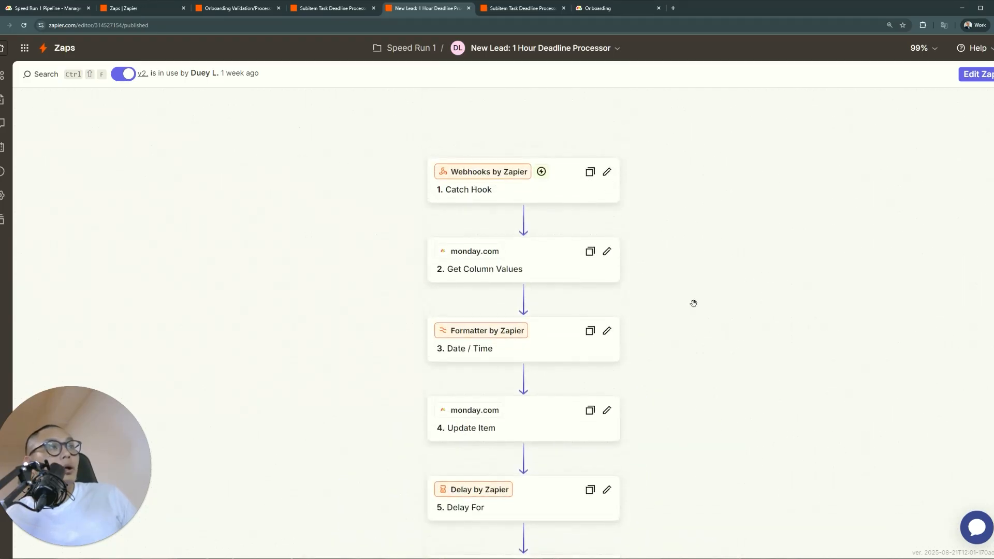
scroll(694, 303, "down", 1)
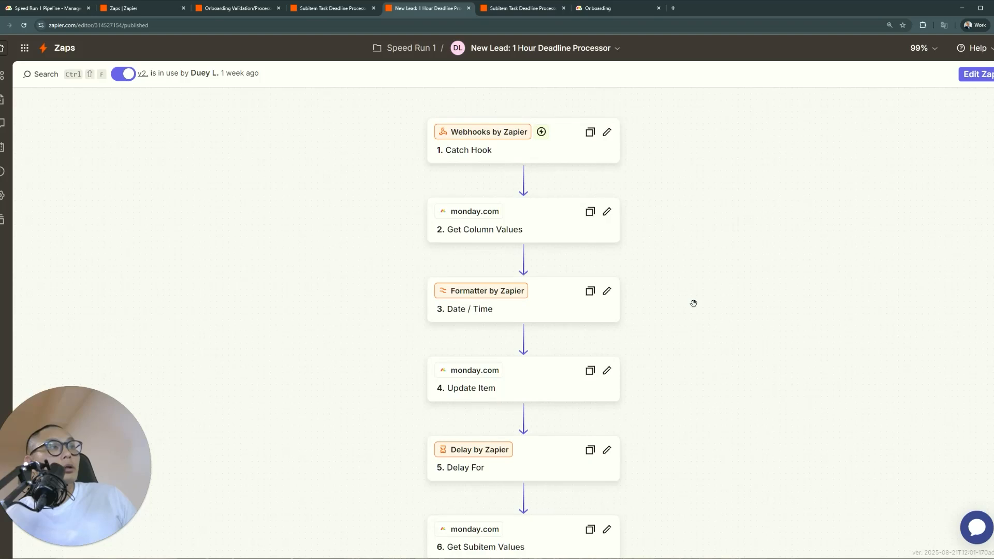
scroll(673, 316, "down", 2)
scroll(597, 197, "up", 1)
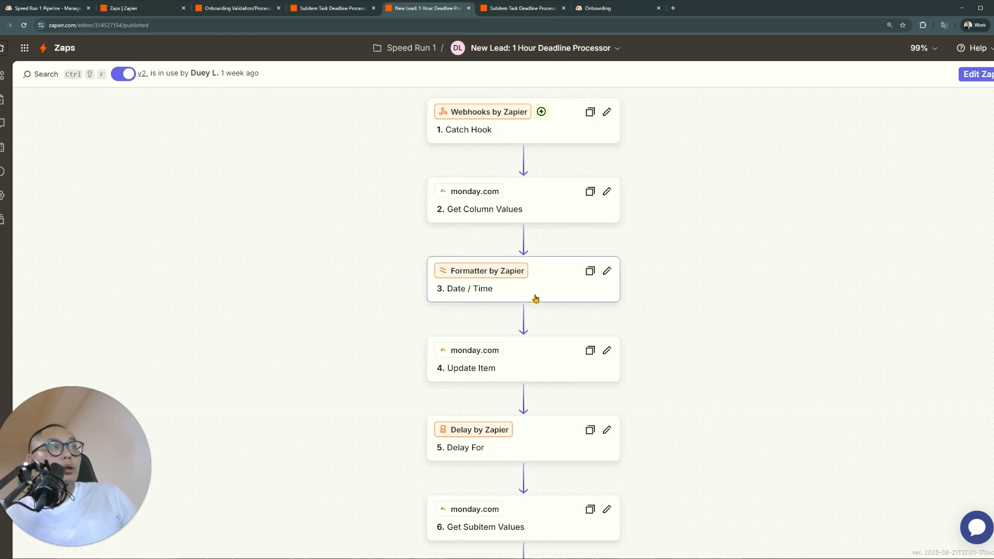
scroll(537, 379, "down", 2)
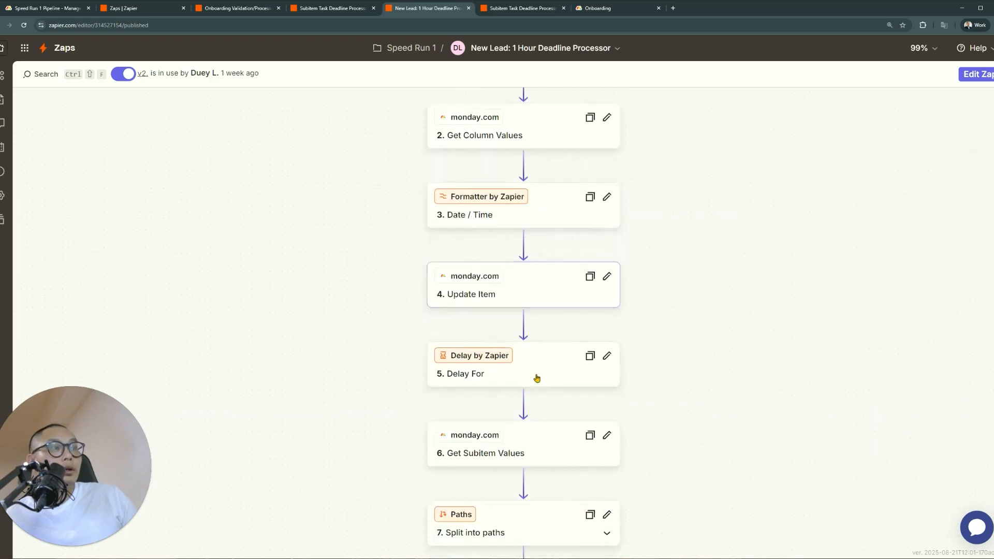
scroll(538, 365, "up", 3)
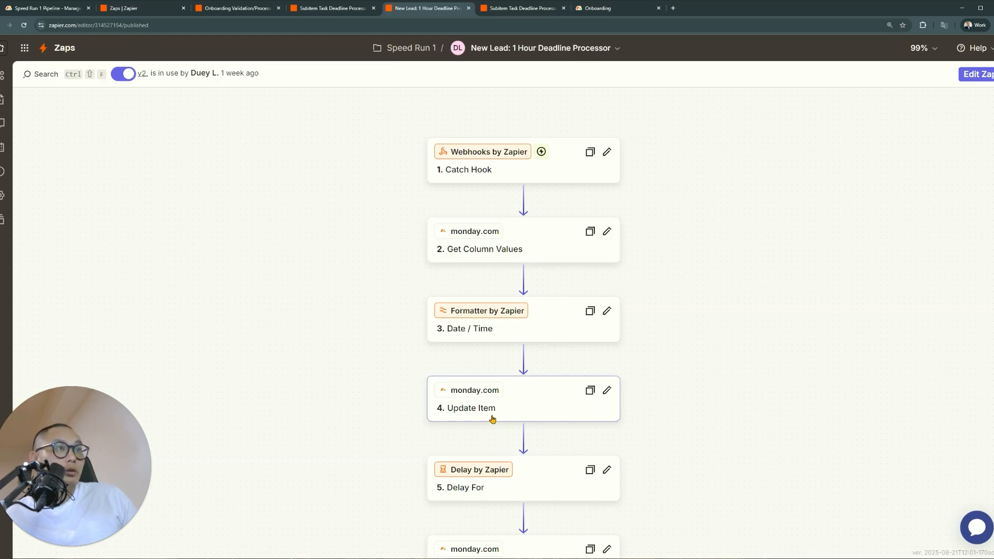
left_click(525, 251)
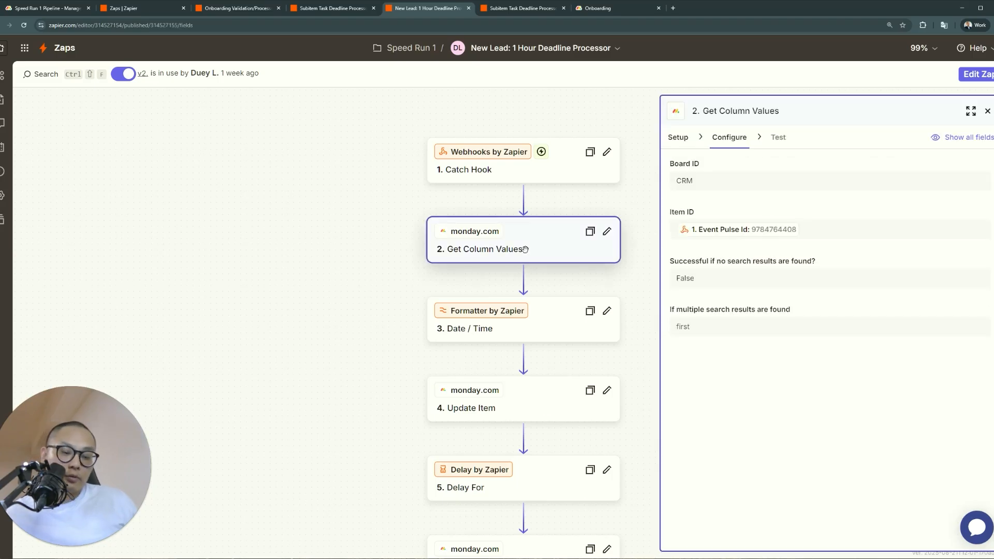
Search 'monday api docs' and open the monday.com Platform API reference, zoomed in
key("ctrl+t")
type("monday api docs")
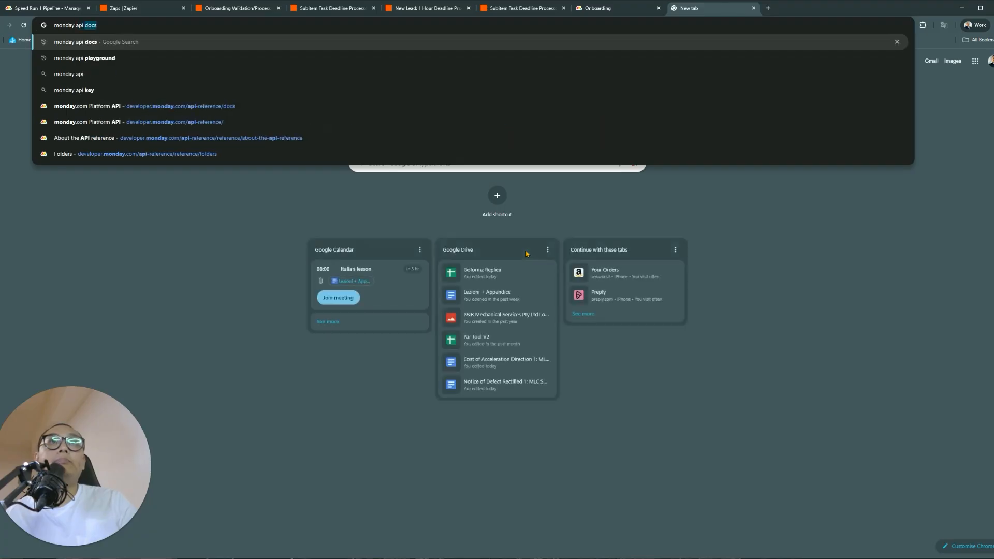
key("Return")
left_click(133, 133)
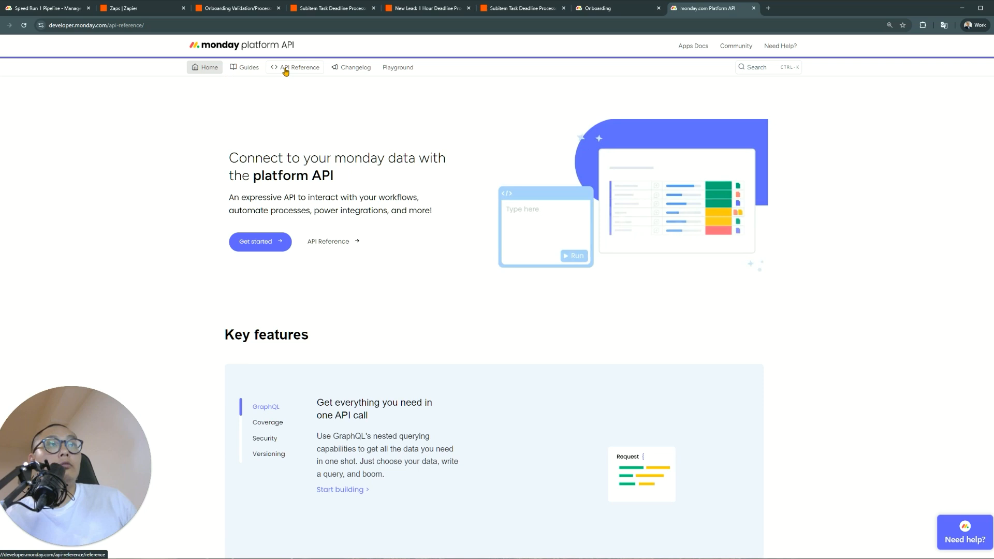
left_click(285, 71)
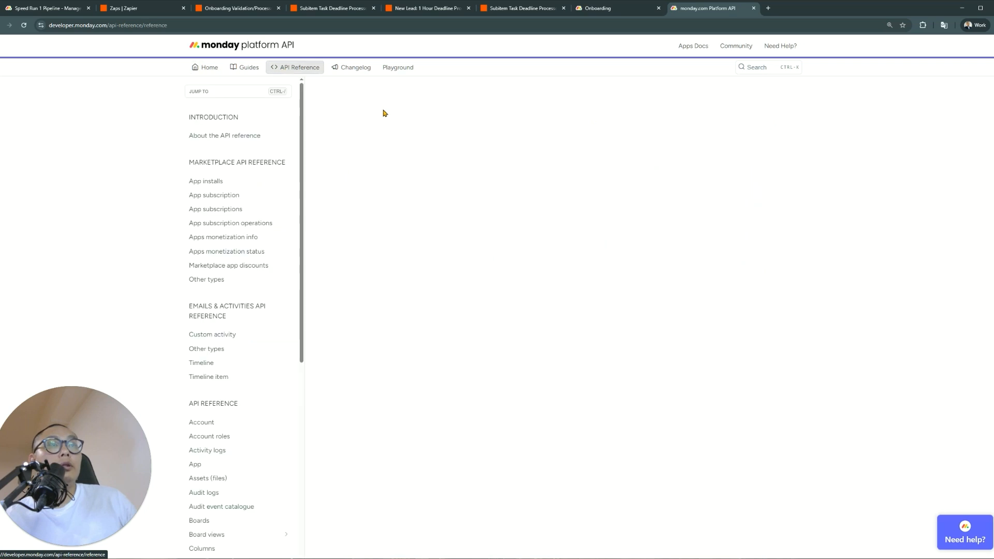
key("ctrl+plus")
key("ctrl+plus")
key("ctrl+plus")
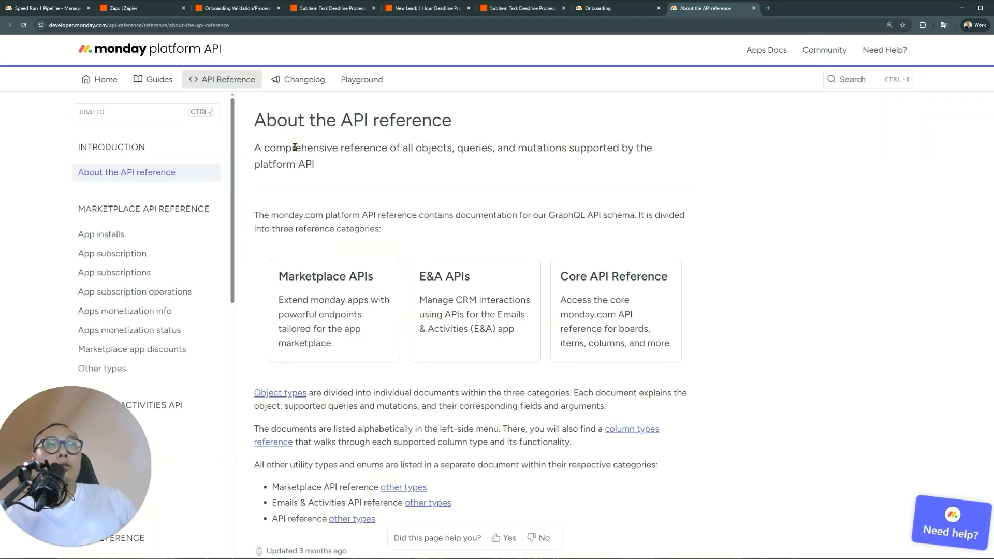
Skim the API basics page and return to the reference overview
left_click(156, 79)
scroll(199, 193, "down", 2)
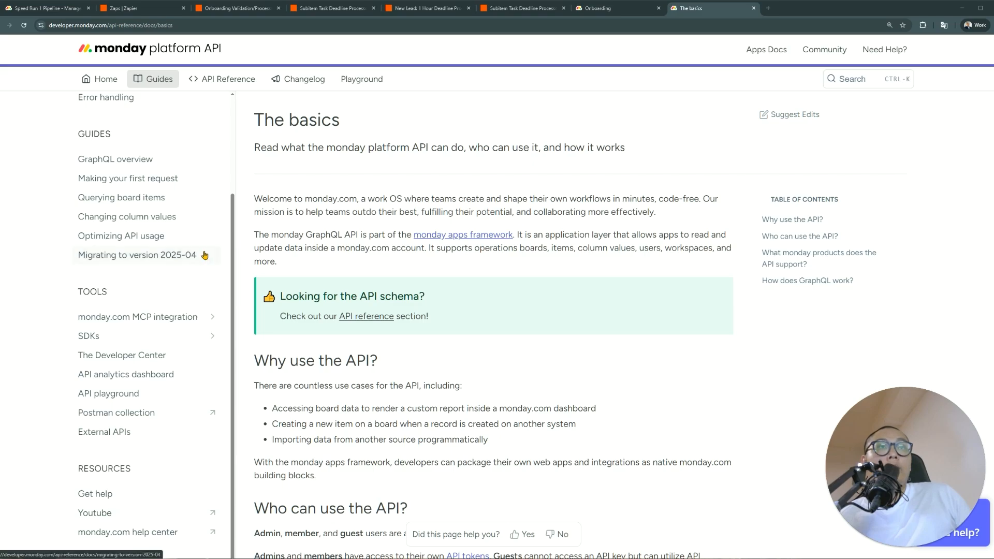
scroll(223, 228, "up", 1)
left_click(223, 79)
scroll(189, 256, "down", 15)
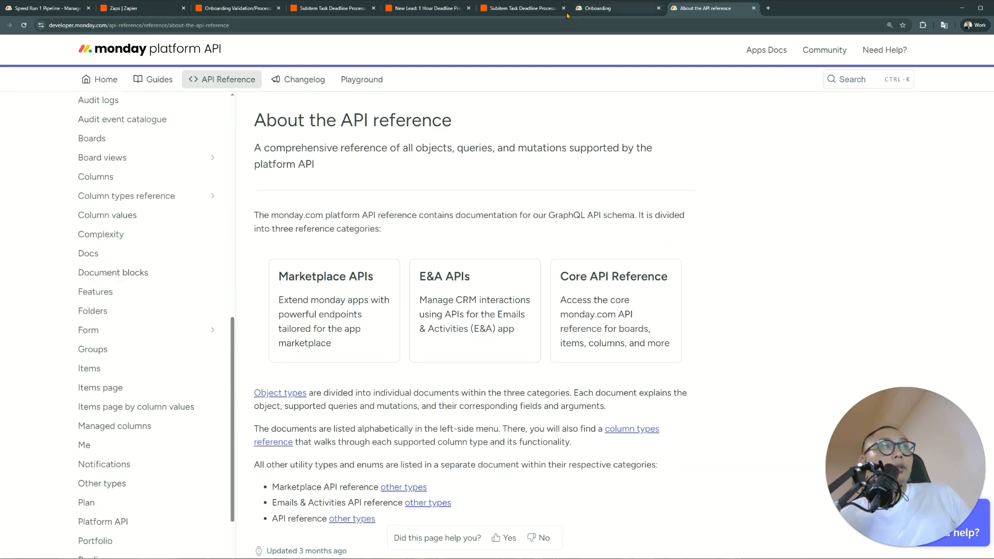
Compare against the Subitem zap, Onboarding board and New Lead zap, then return to the API reference
left_click(538, 7)
left_click(621, 8)
left_click(448, 9)
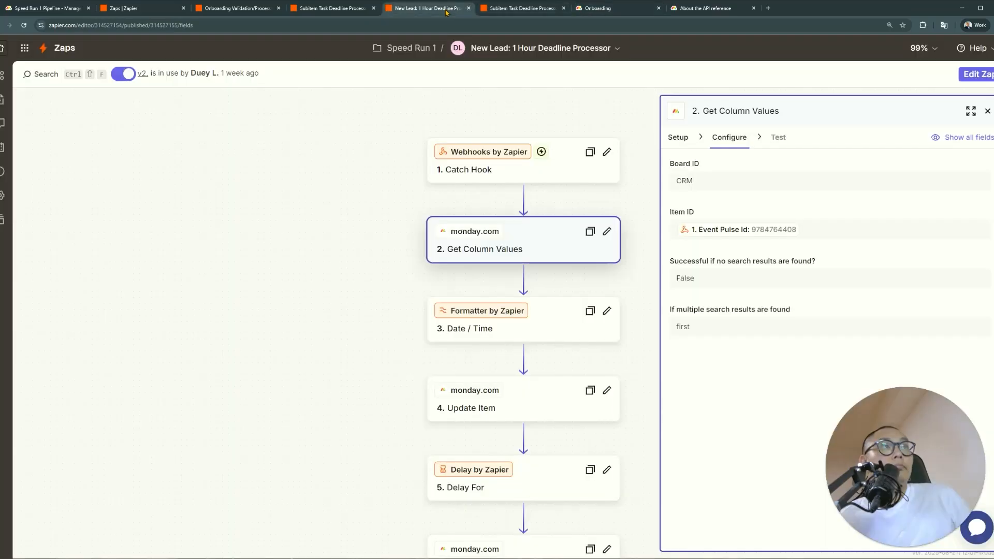
left_click(709, 8)
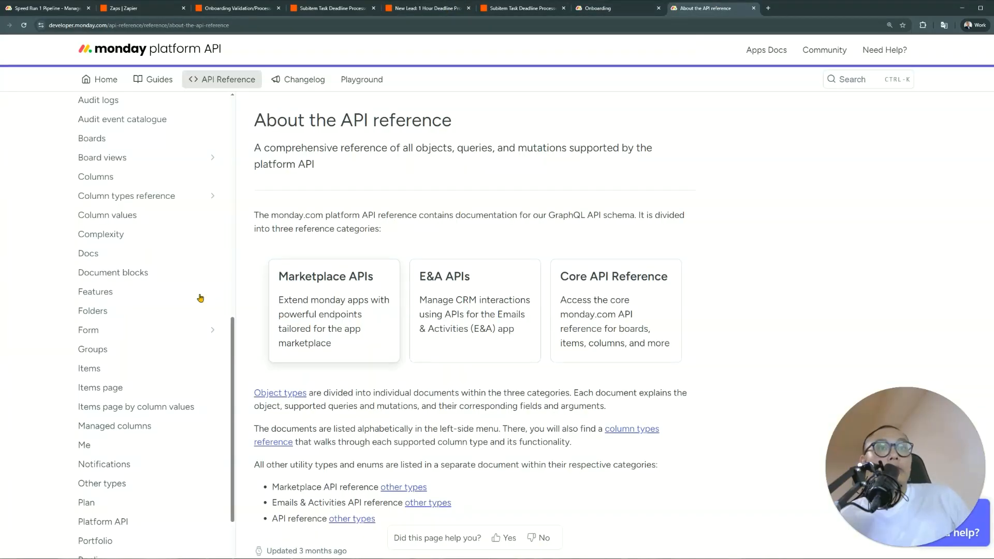
scroll(172, 331, "down", 1)
scroll(155, 310, "down", 1)
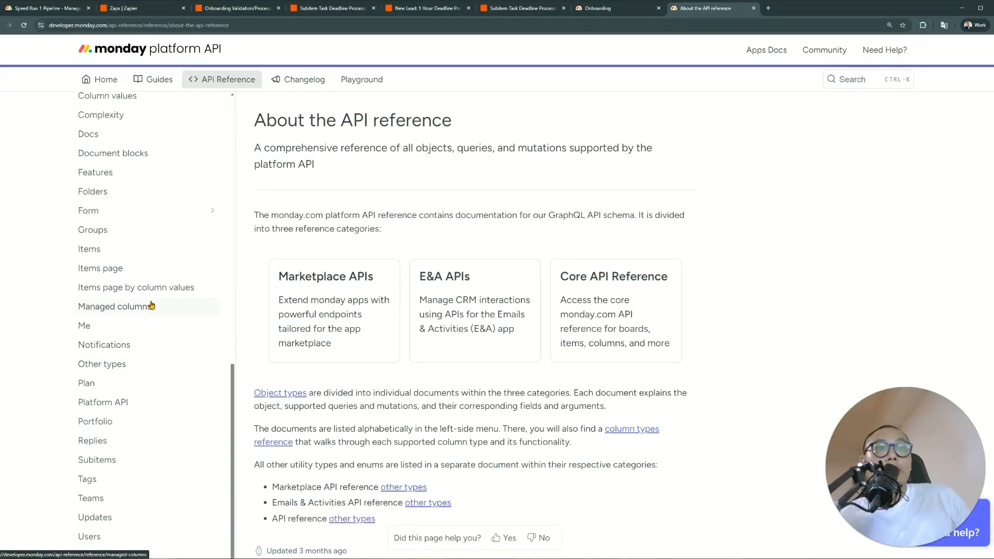
scroll(151, 305, "up", 3)
Study the column_values example query on the Column values reference page
left_click(145, 222)
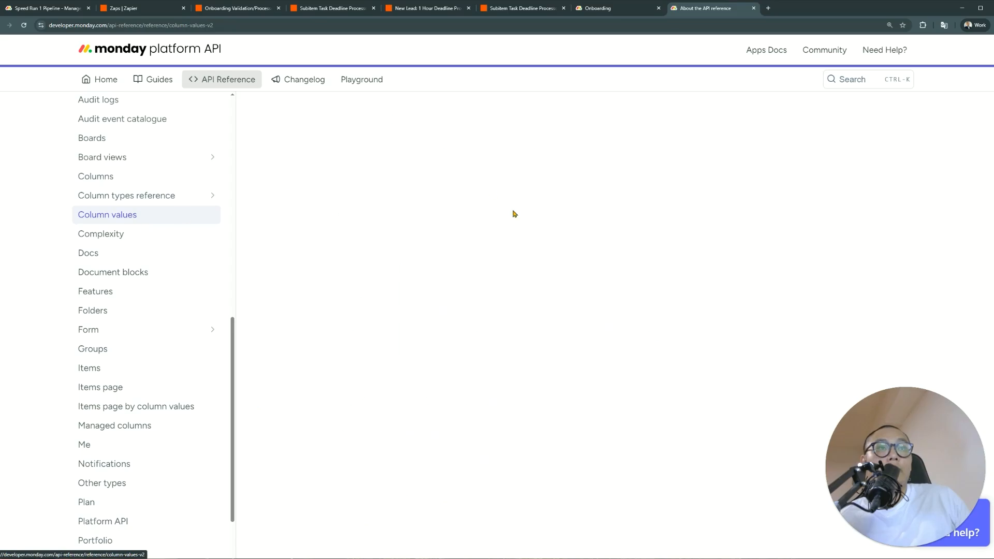
scroll(381, 338, "down", 1)
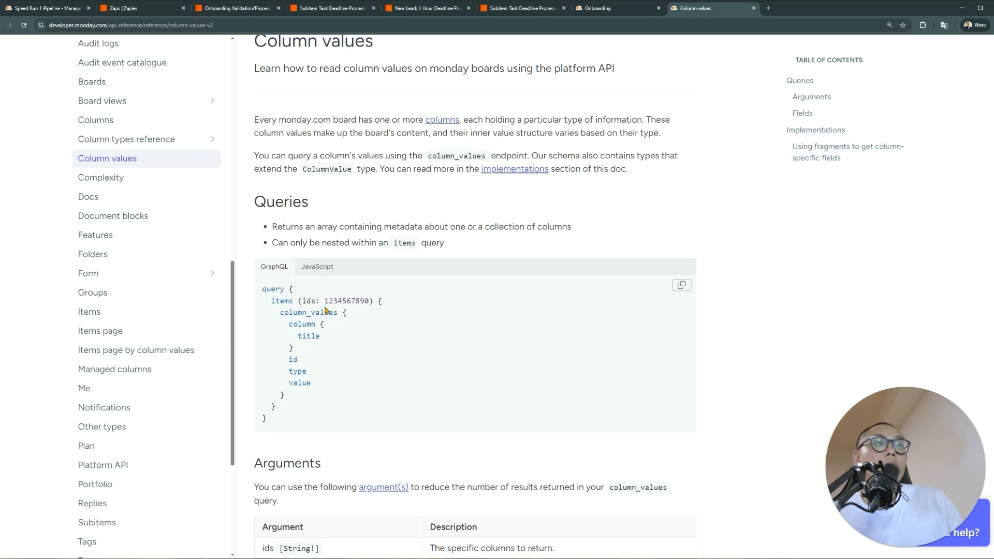
left_click_drag(325, 301, 368, 301)
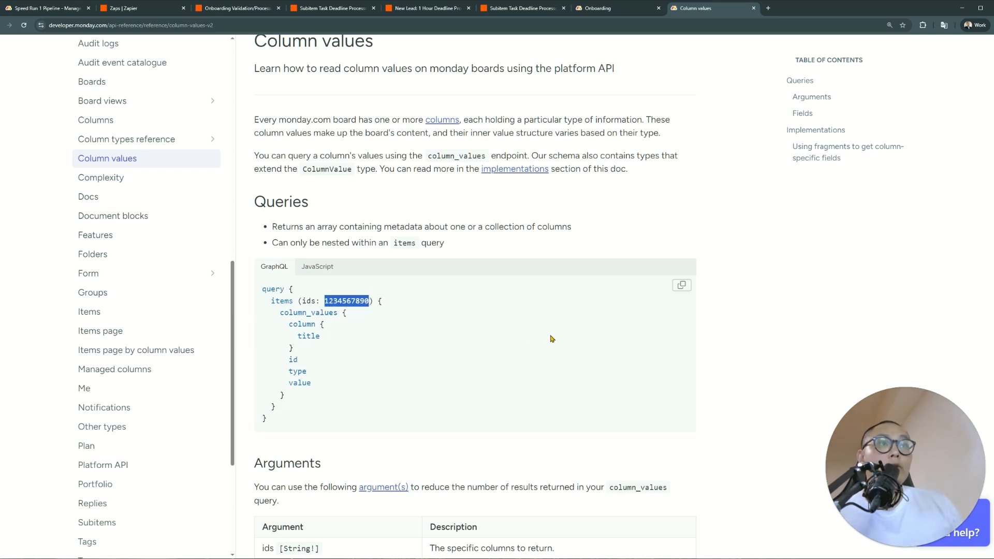
left_click(352, 331)
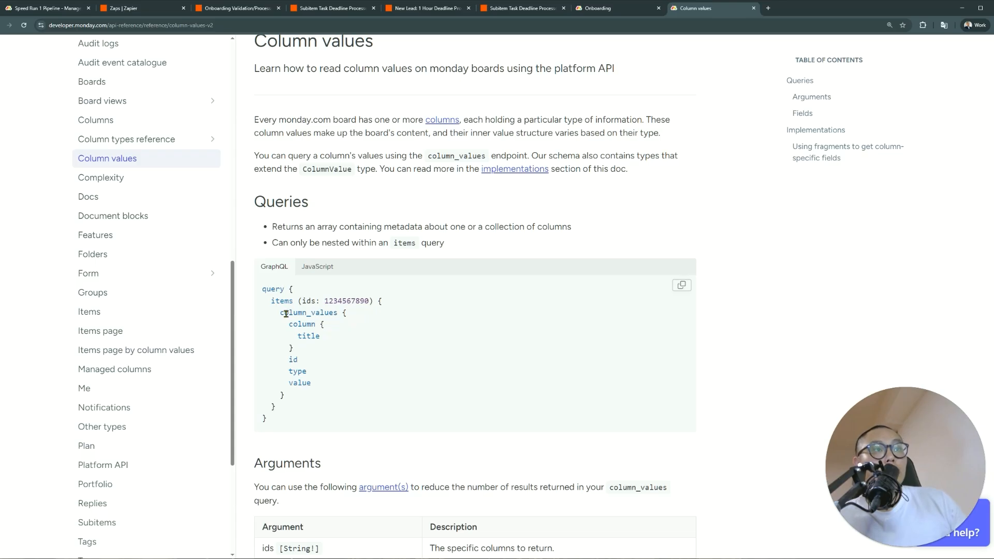
left_click_drag(275, 313, 348, 390)
scroll(348, 390, "down", 4)
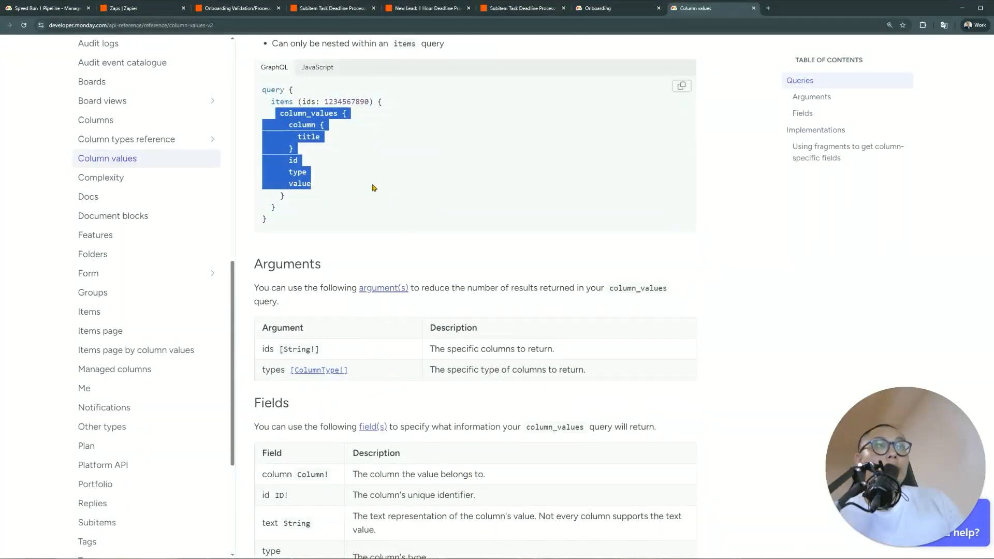
left_click(373, 187)
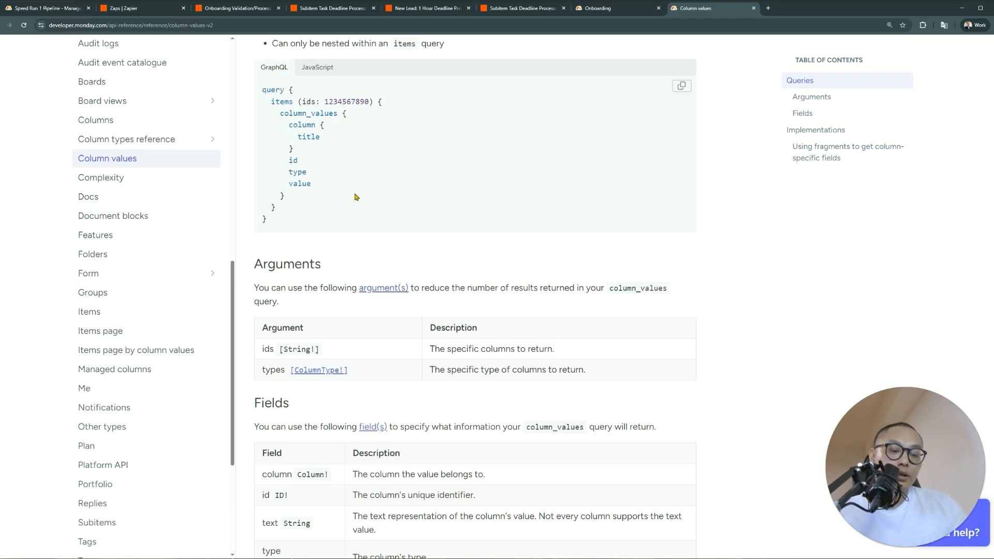
Search the web for 'monday api playground' in a new tab
key("ctrl+t")
type("monday api playground")
key("Return")
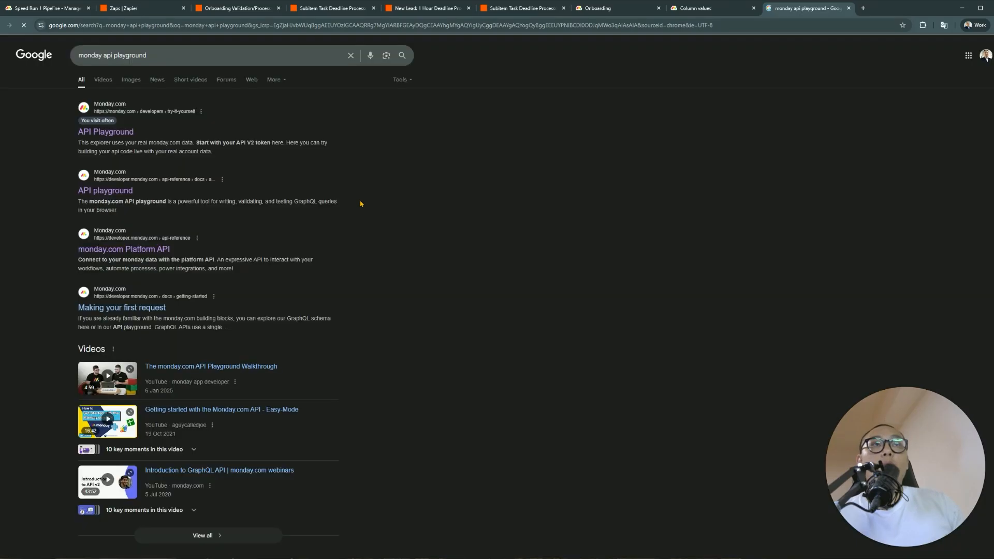
Open the monday.com API Playground result with its column_values query loaded
left_click(113, 132)
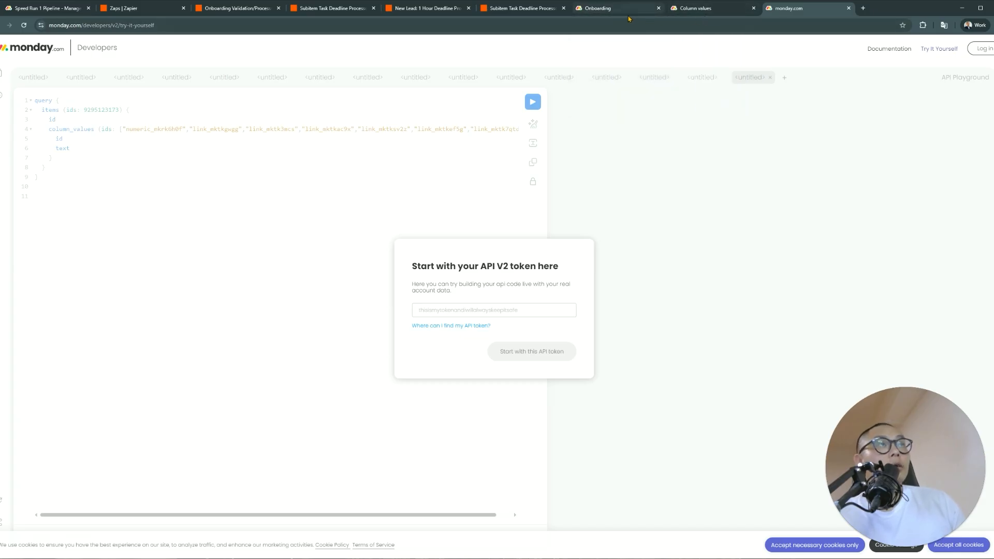
Add a Code Run Javascript step between Catch Hook and Get Column Values
left_click(523, 8)
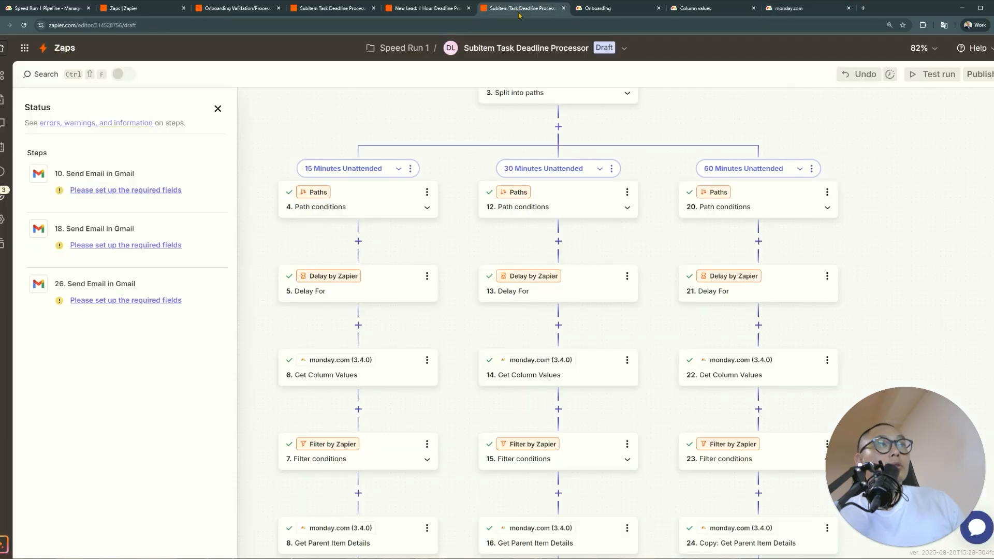
scroll(591, 131, "up", 5)
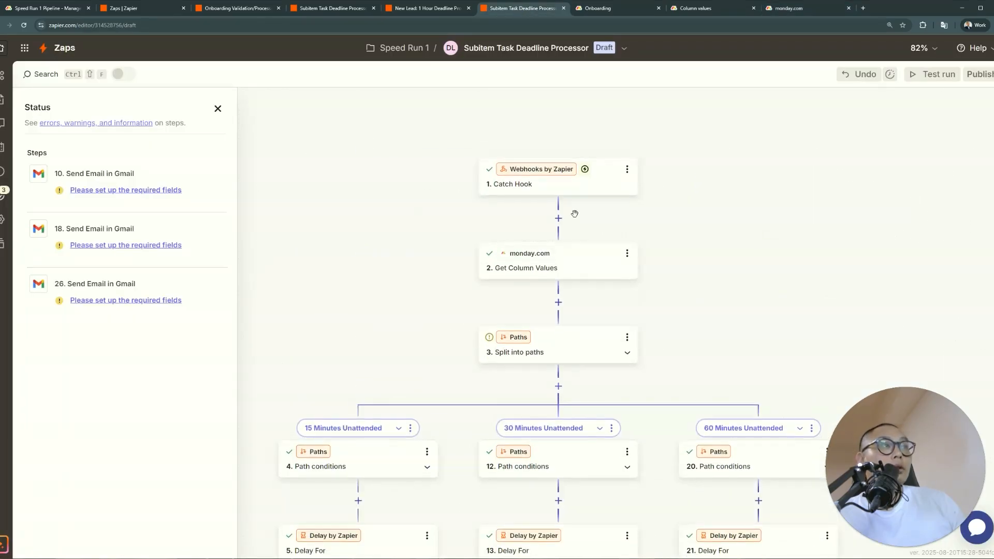
left_click(558, 219)
type("c")
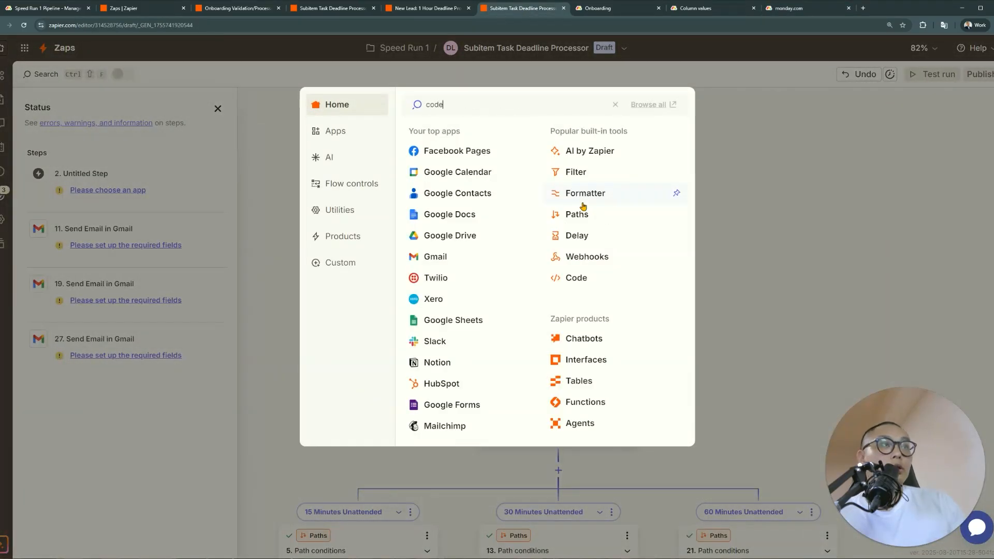
type("ode")
left_click(457, 135)
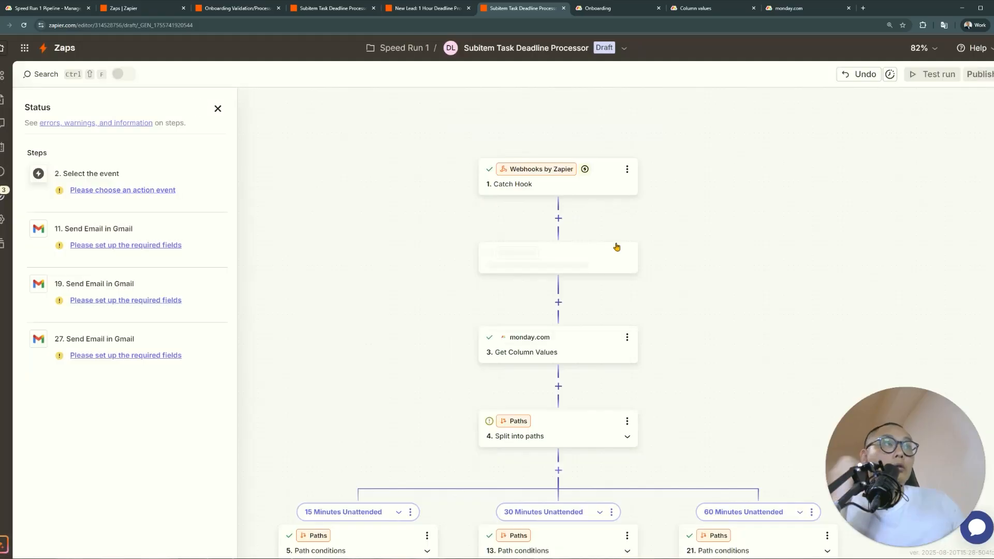
left_click(705, 233)
left_click(473, 301)
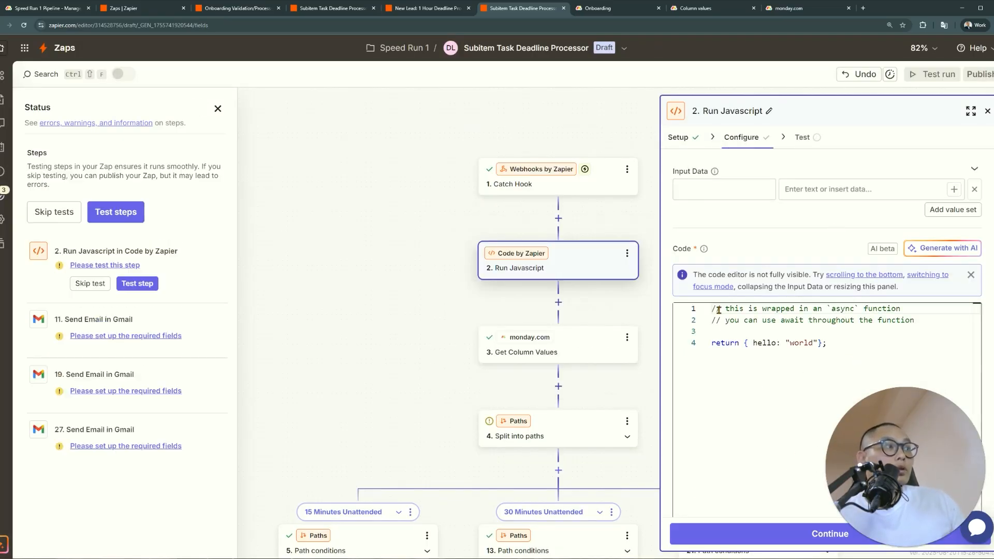
left_click(723, 191)
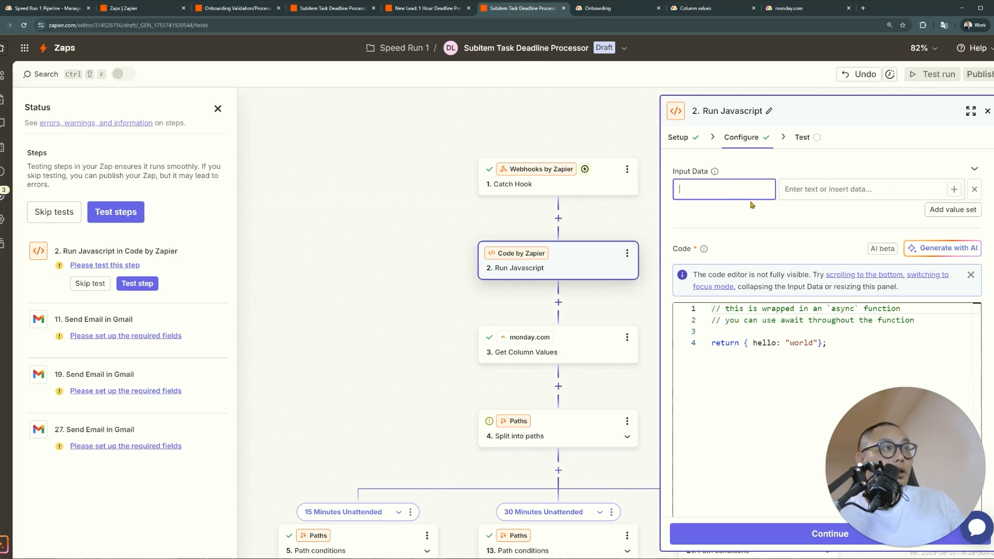
Check the Catch Hook test records and Get Column Values settings, then delete the Run Javascript step
left_click(607, 190)
left_click(810, 138)
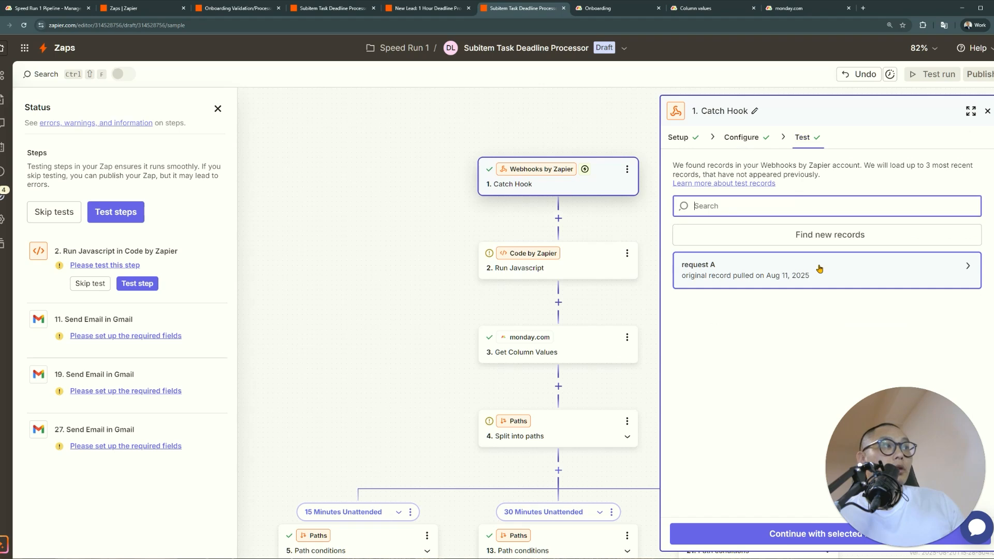
left_click(574, 357)
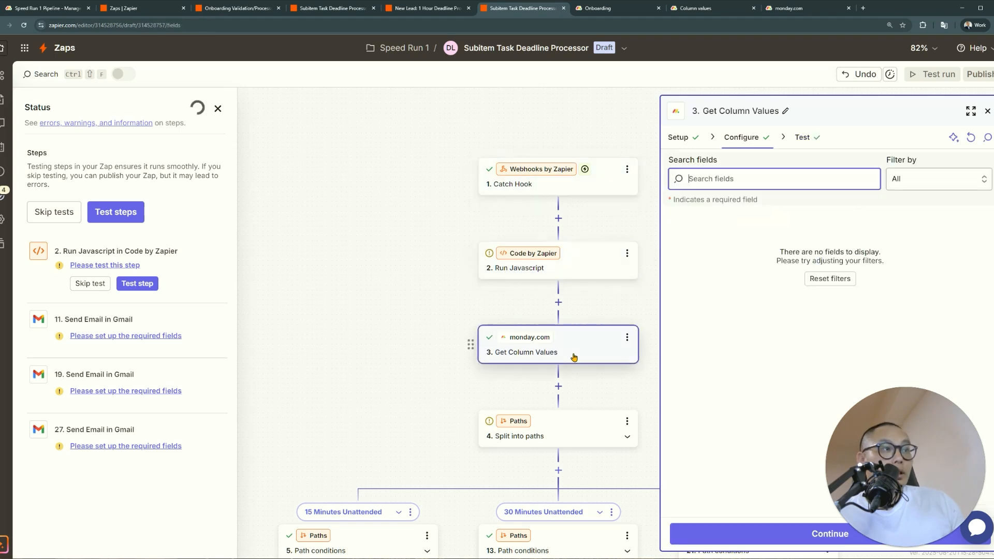
left_click(627, 253)
left_click(683, 424)
left_click(682, 424)
left_click(434, 9)
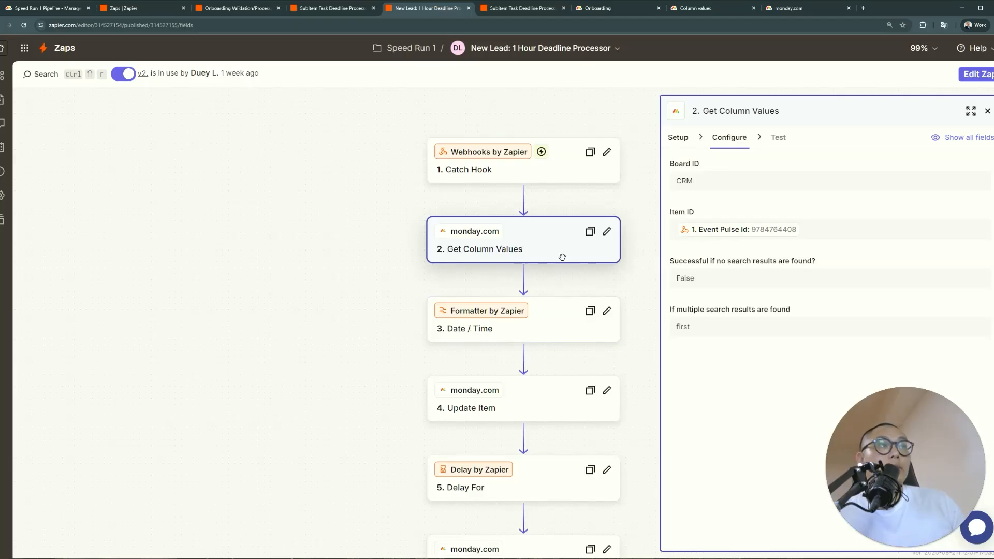
Review the New Lead zap's Get Column Values panel, then return to the Column values docs page
scroll(612, 262, "down", 3)
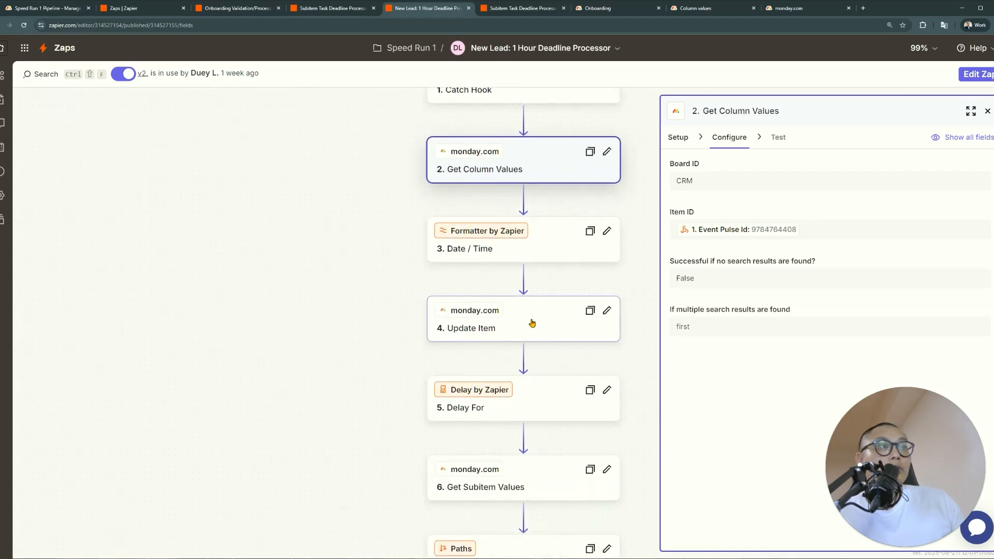
left_click(798, 8)
Read through the Items API reference page in the monday docs
left_click(674, 9)
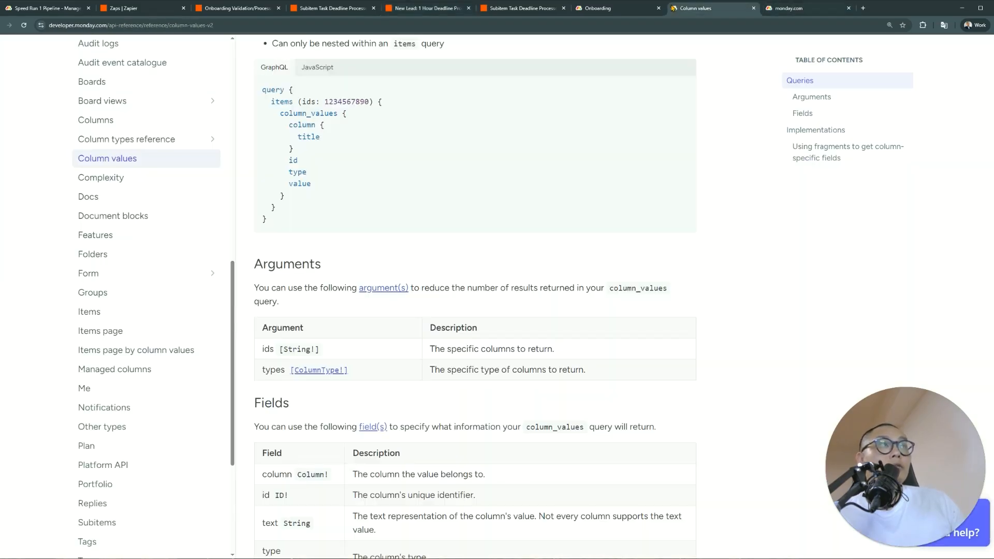
scroll(165, 273, "up", 3)
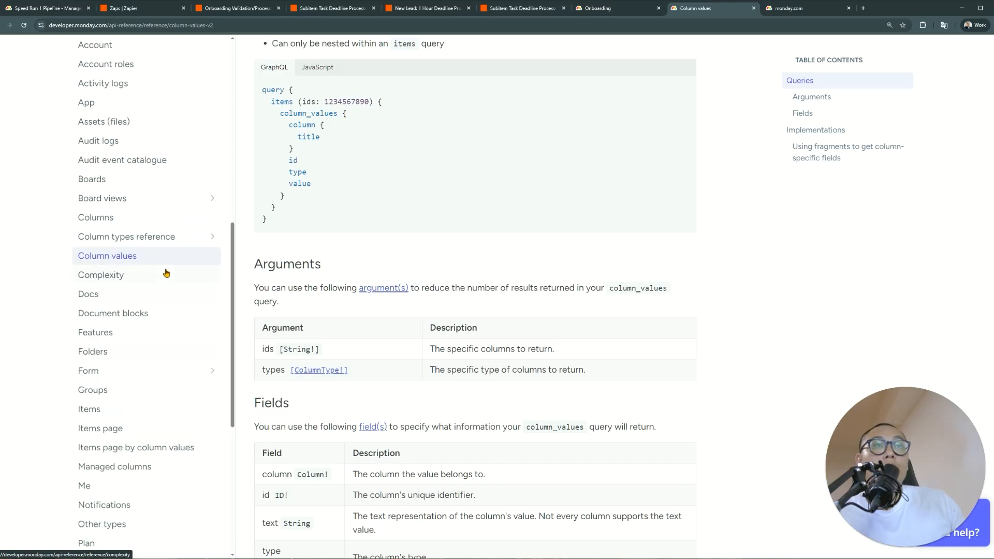
scroll(165, 273, "down", 4)
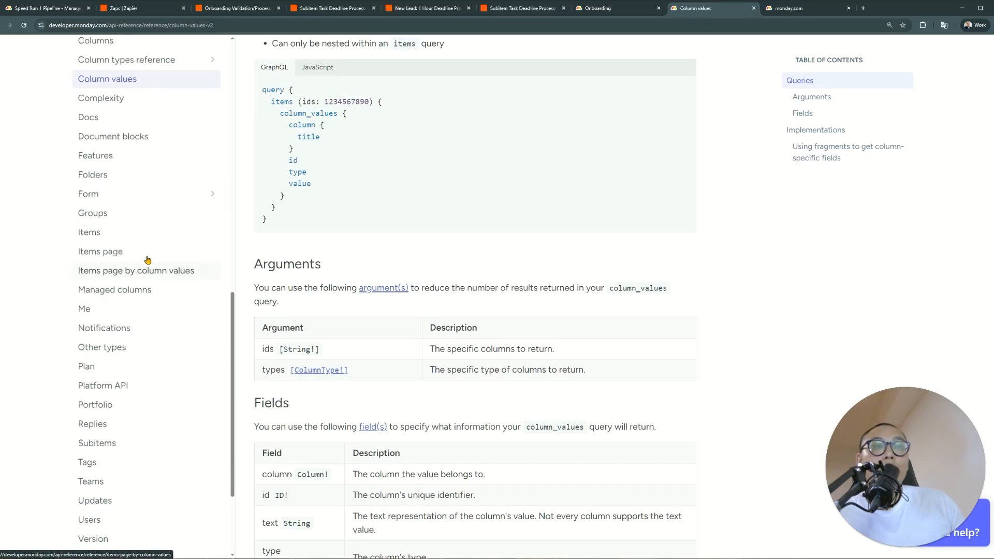
left_click(142, 232)
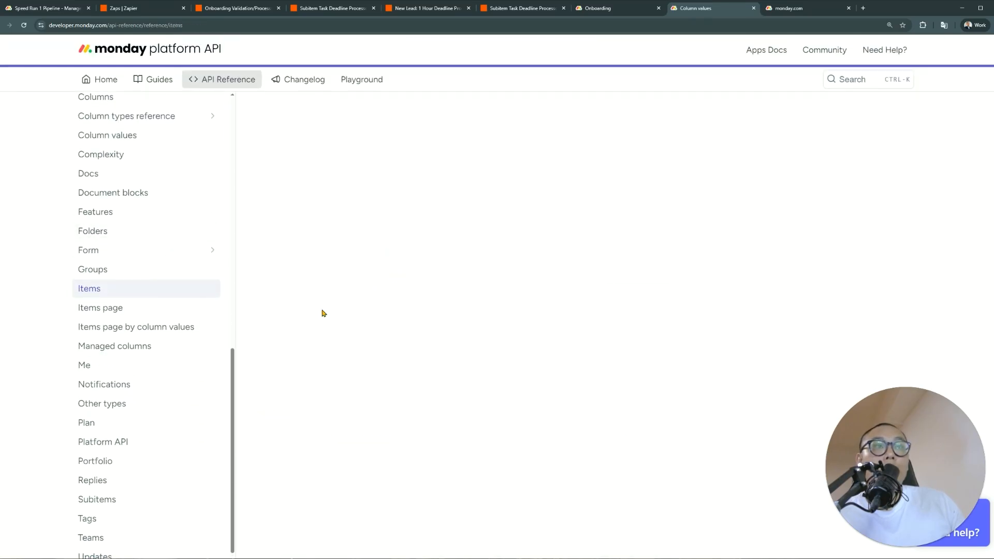
scroll(321, 312, "down", 4)
scroll(322, 300, "down", 10)
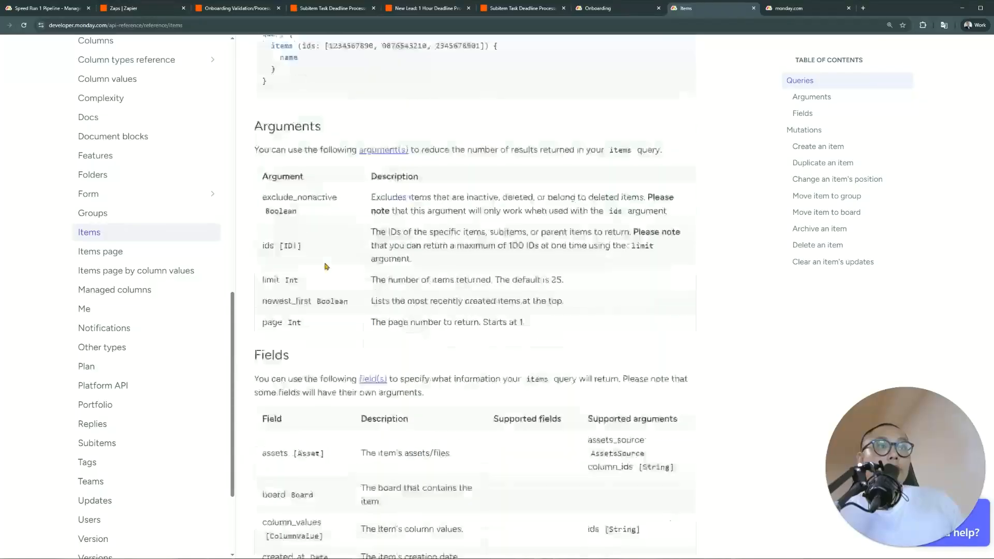
scroll(325, 271, "down", 15)
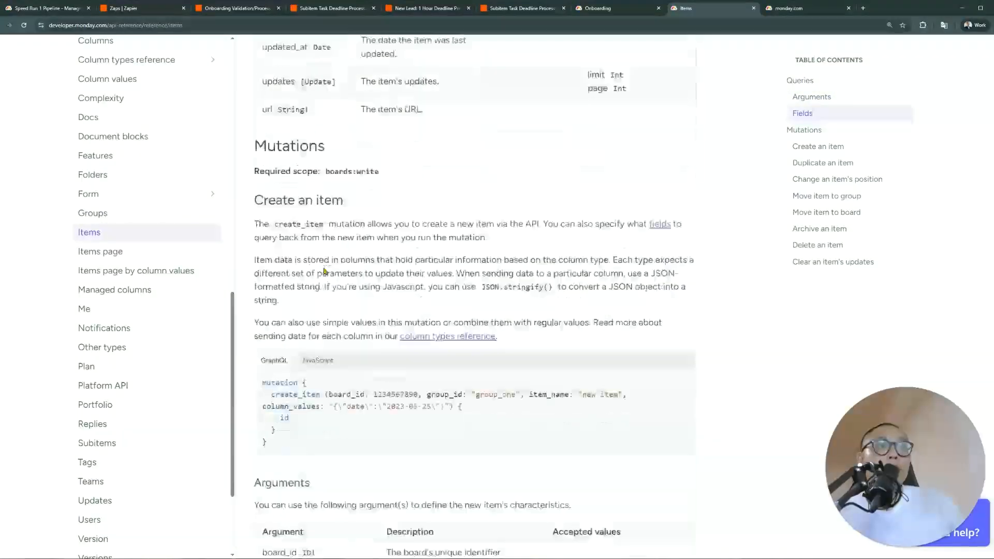
scroll(317, 284, "up", 5)
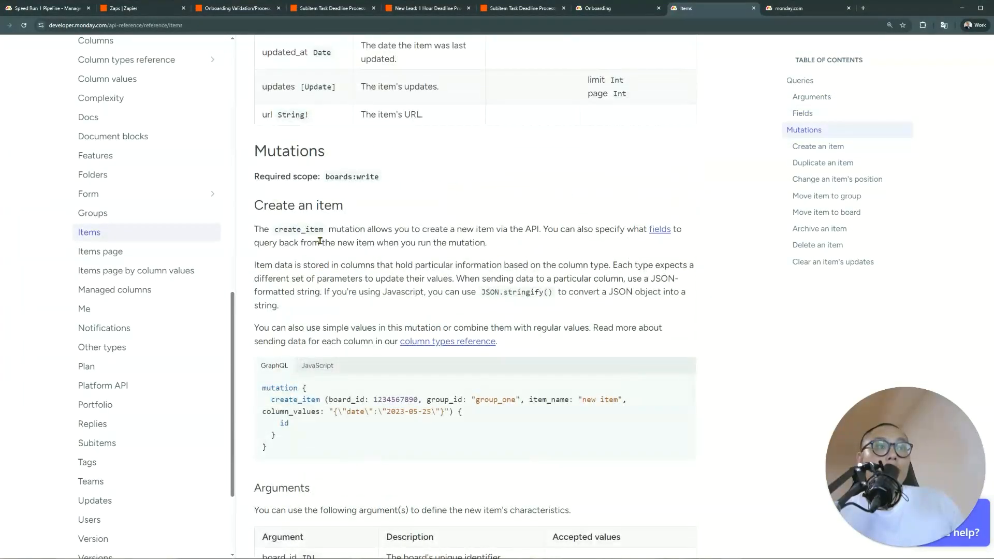
scroll(333, 284, "down", 9)
scroll(333, 284, "down", 17)
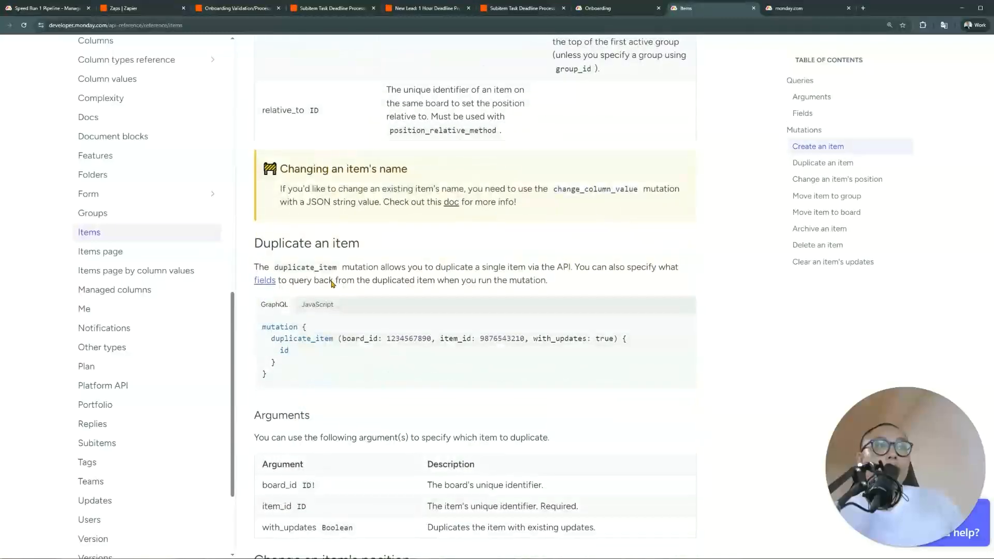
scroll(332, 284, "down", 11)
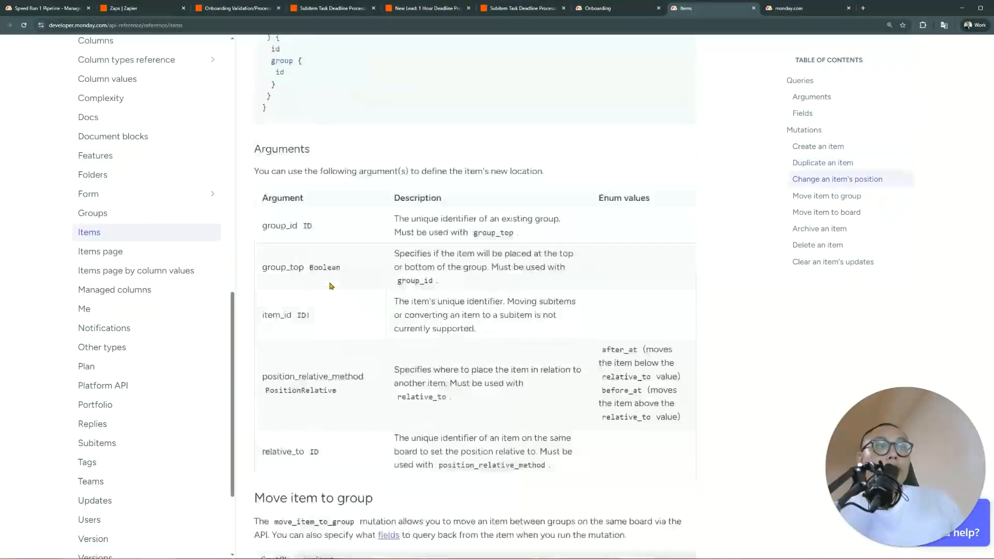
scroll(330, 285, "down", 18)
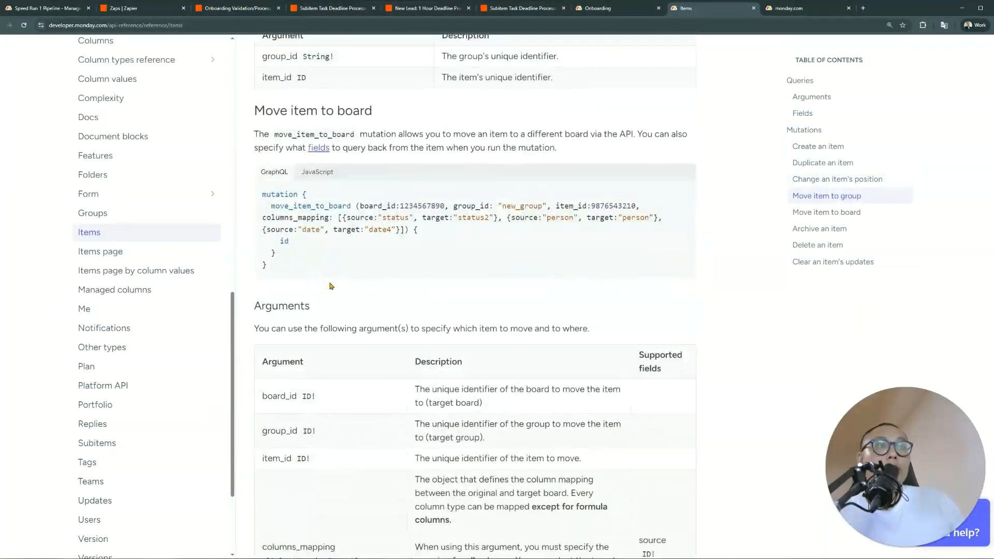
scroll(330, 285, "down", 11)
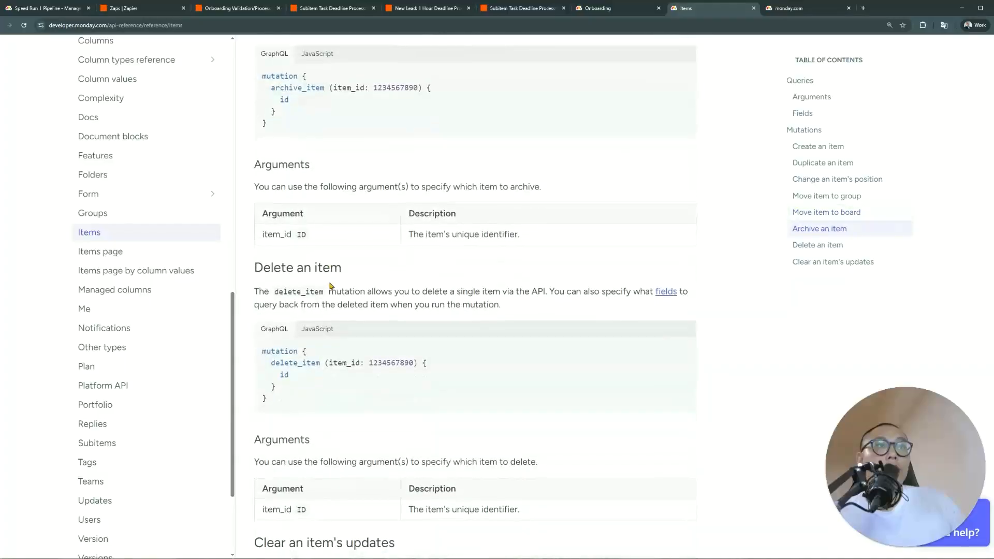
scroll(330, 285, "down", 3)
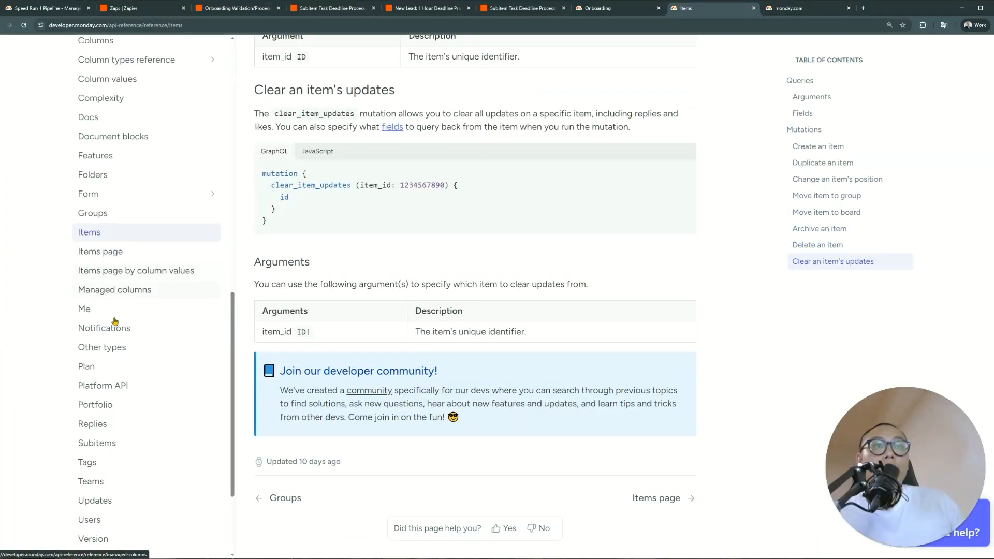
scroll(137, 333, "up", 3)
Revisit the Column values reference page and skim its contents
left_click(108, 157)
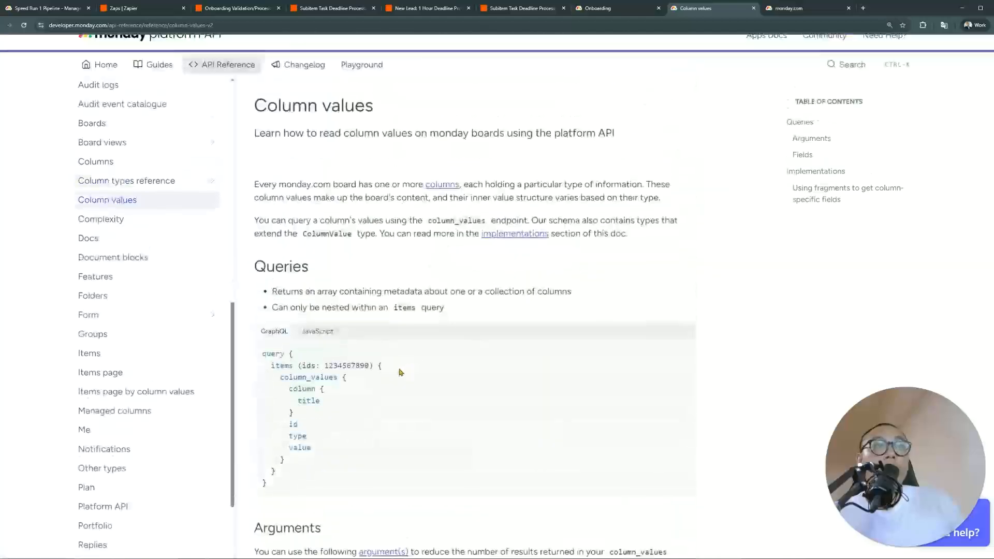
scroll(398, 337, "down", 5)
scroll(398, 374, "down", 10)
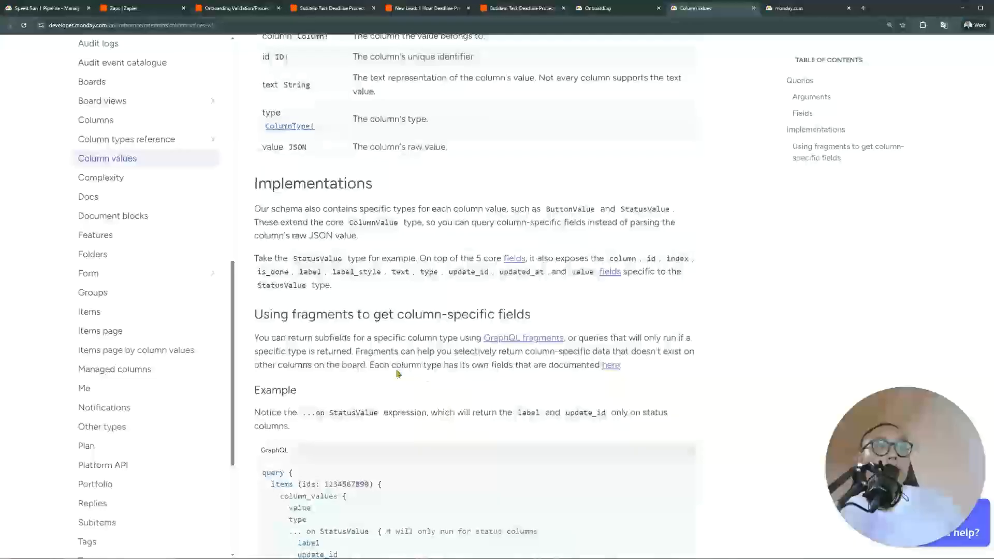
scroll(398, 374, "up", 10)
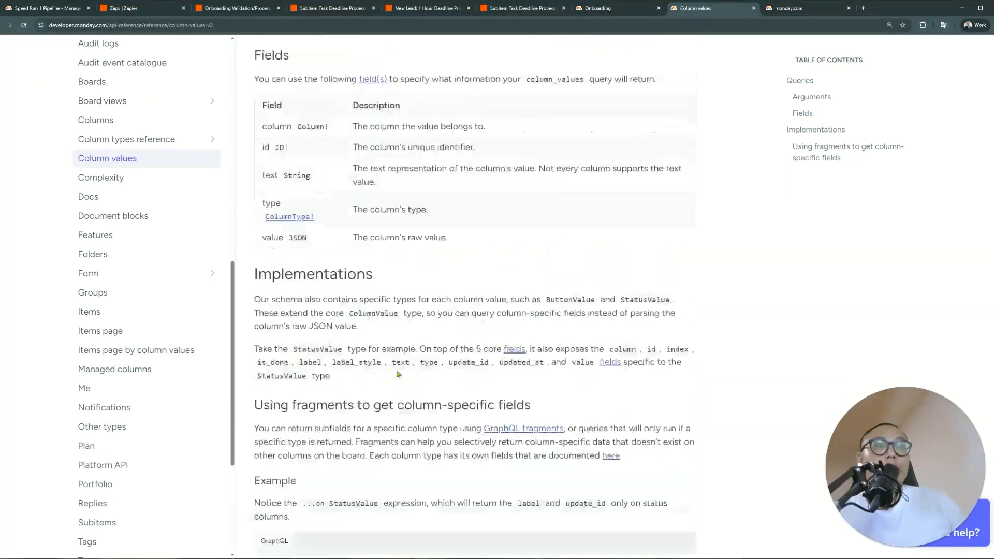
Find the 'Change a column value' section on the Columns reference page
left_click(195, 127)
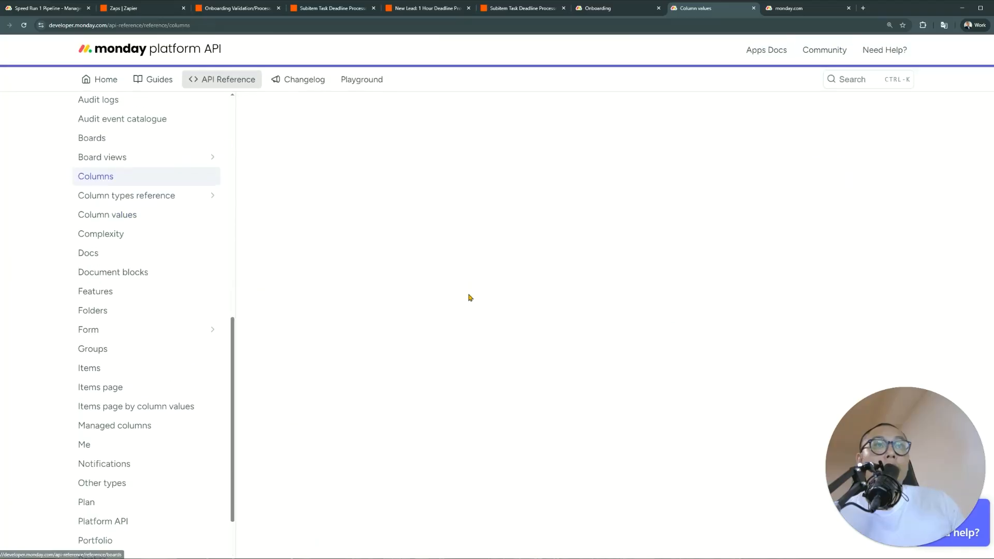
scroll(455, 318, "down", 5)
scroll(453, 324, "down", 9)
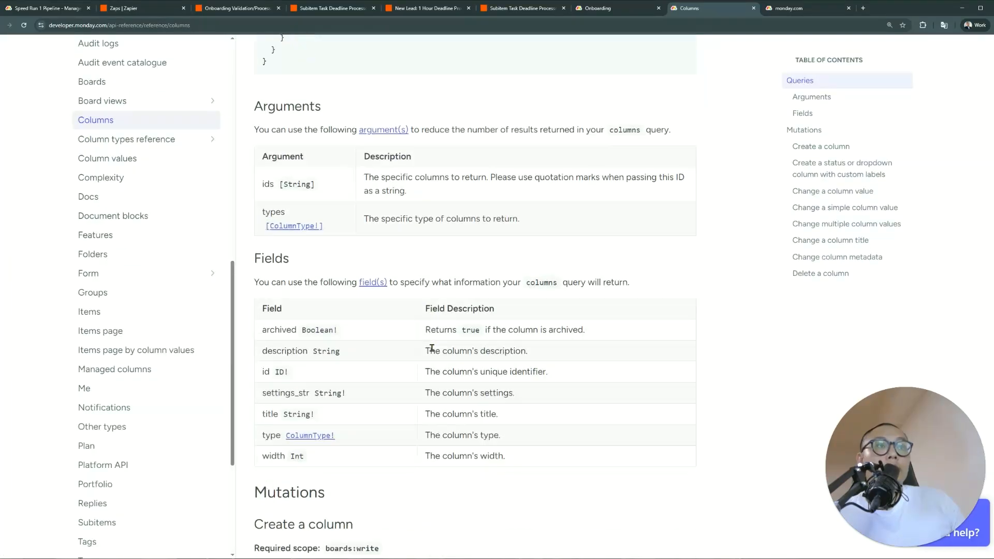
scroll(422, 350, "down", 9)
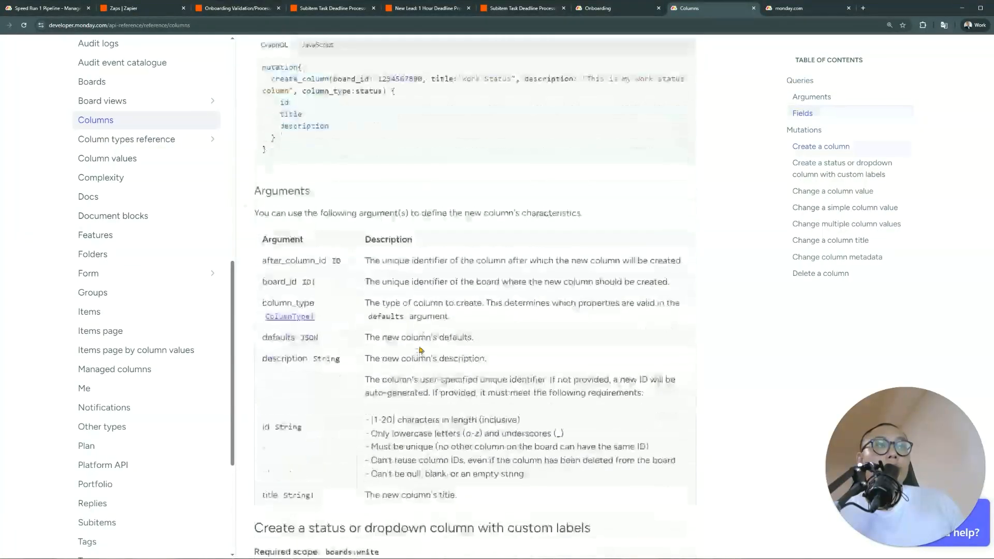
scroll(421, 351, "down", 10)
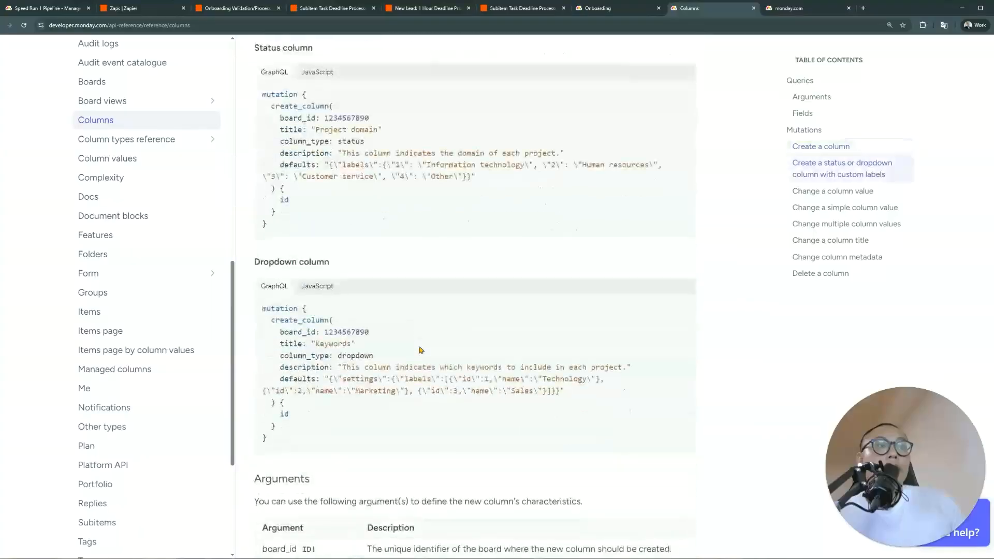
left_click_drag(433, 167, 287, 156)
left_click(309, 158)
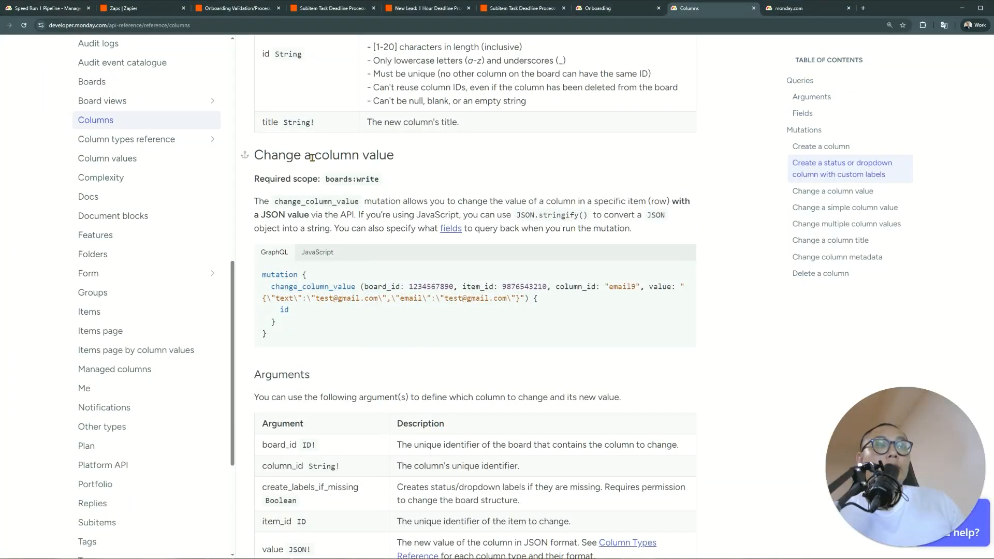
left_click(523, 8)
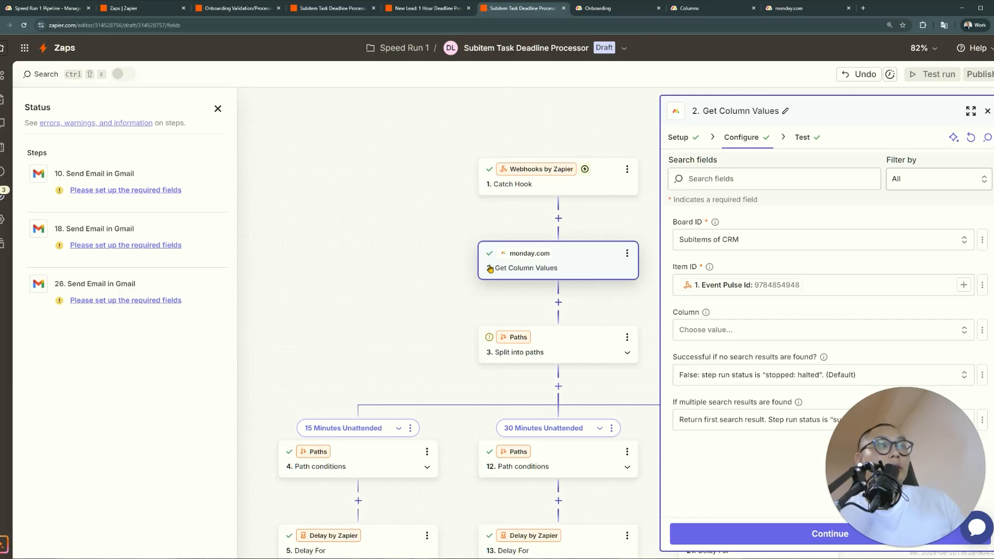
In the New Lead: 1 Hour Deadline Processor zap, check how Update Item sets the Deadline
left_click(427, 8)
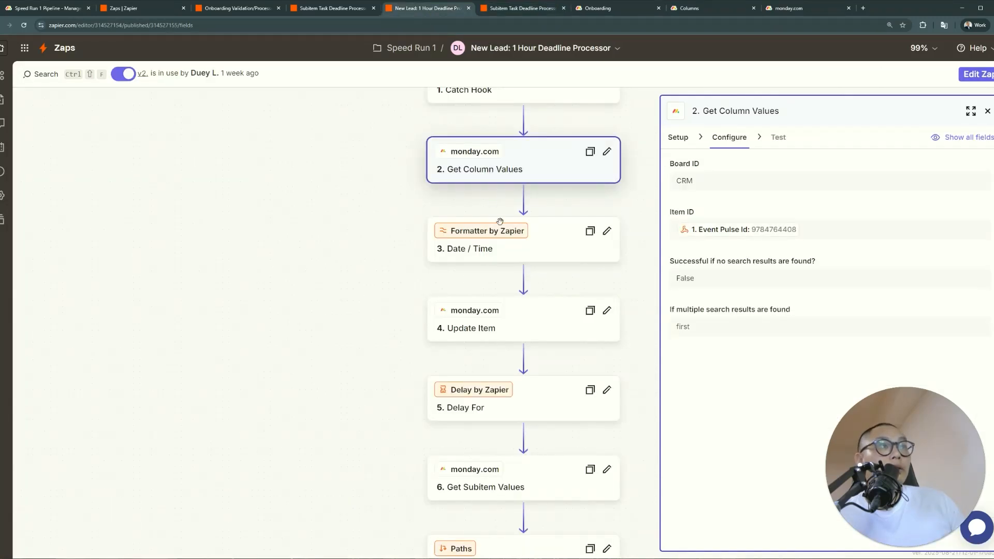
left_click(500, 328)
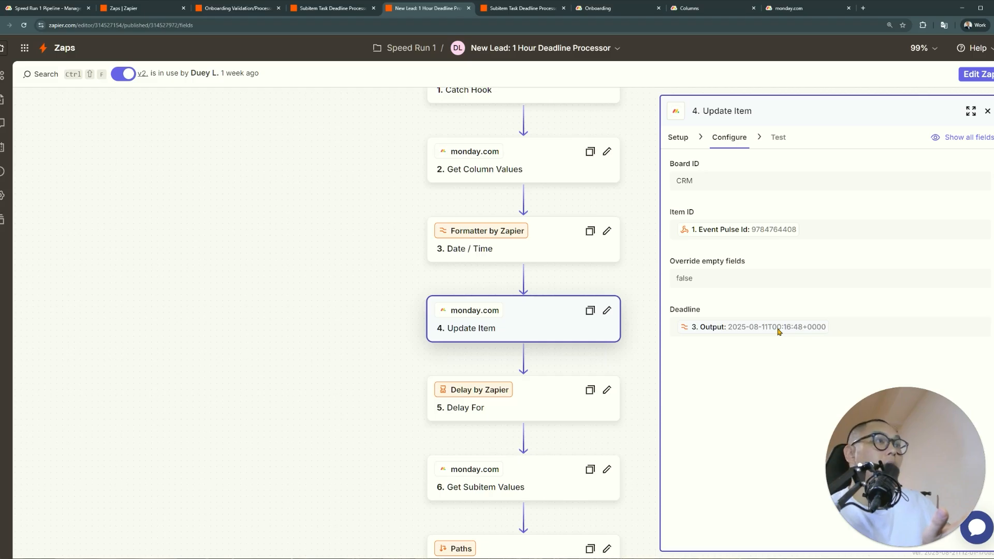
scroll(457, 299, "up", 2)
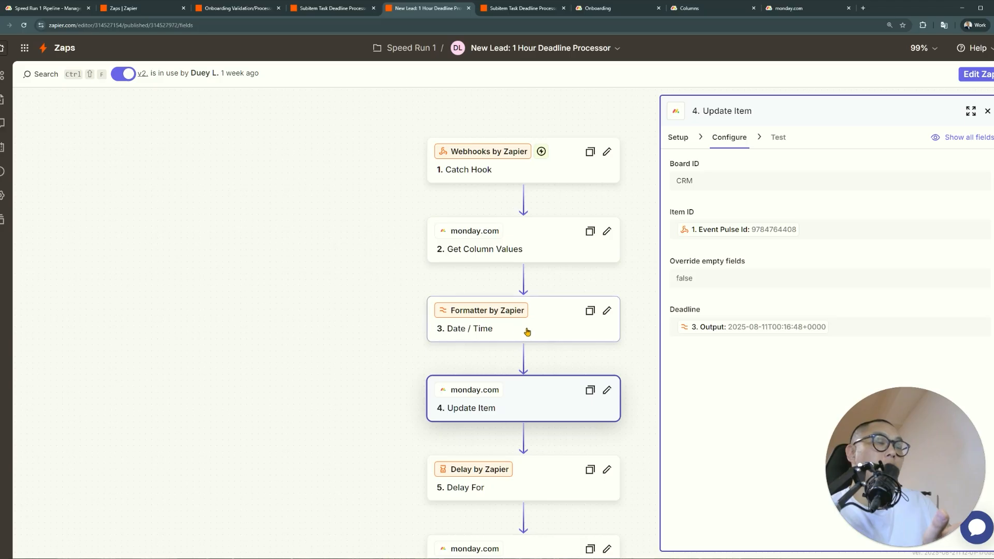
left_click(988, 110)
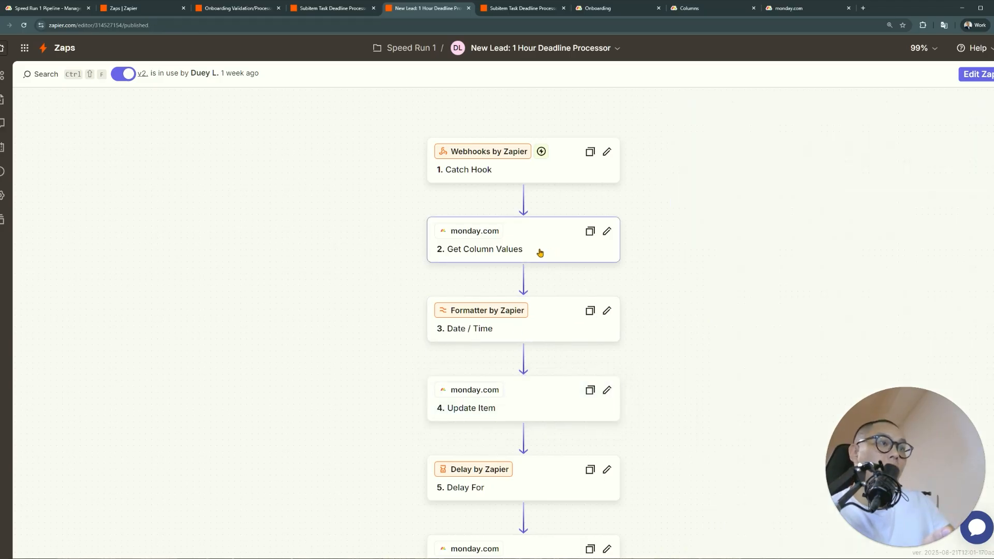
Scroll through the published zap's workflow, from Catch Hook through Delay For to Get Subitem Values
scroll(540, 253, "down", 5)
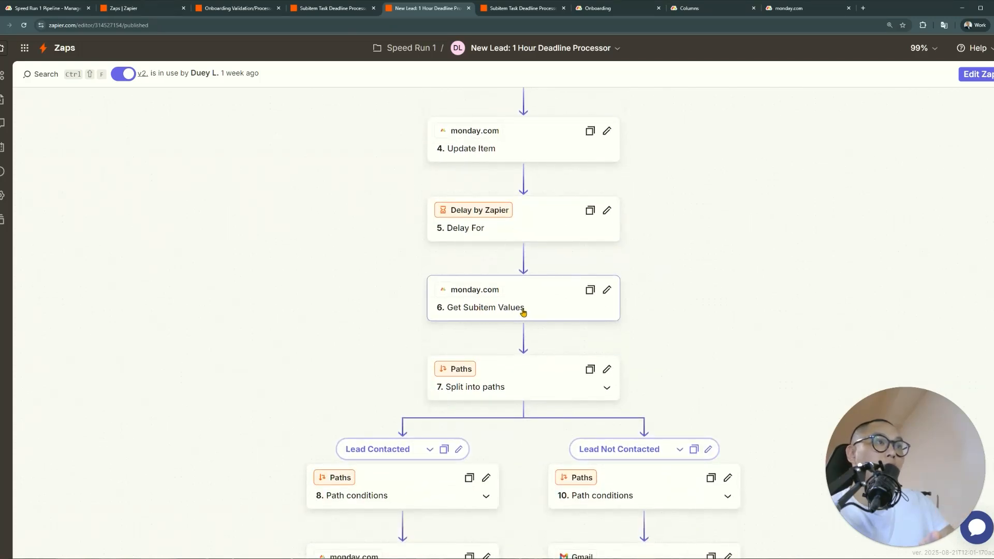
scroll(523, 312, "up", 2)
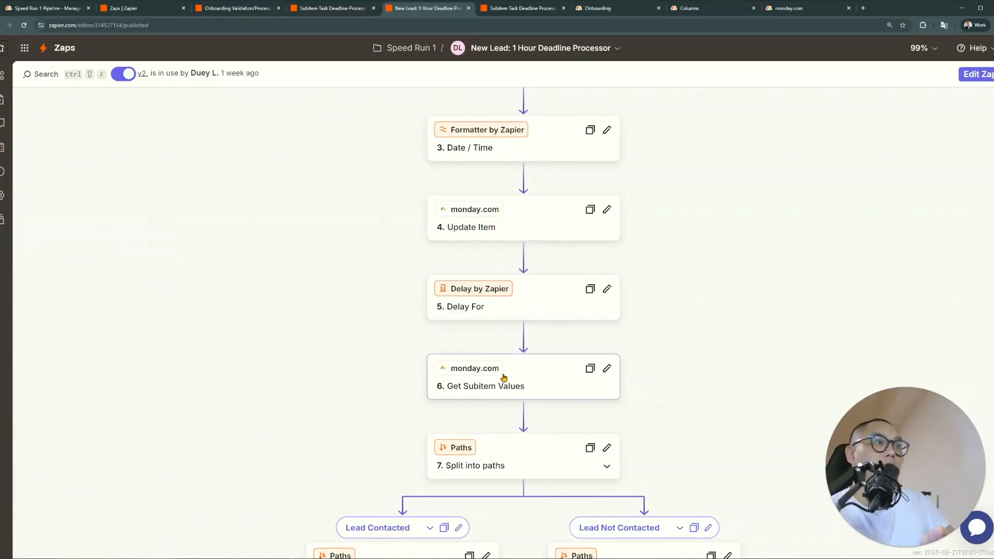
scroll(511, 397, "down", 3)
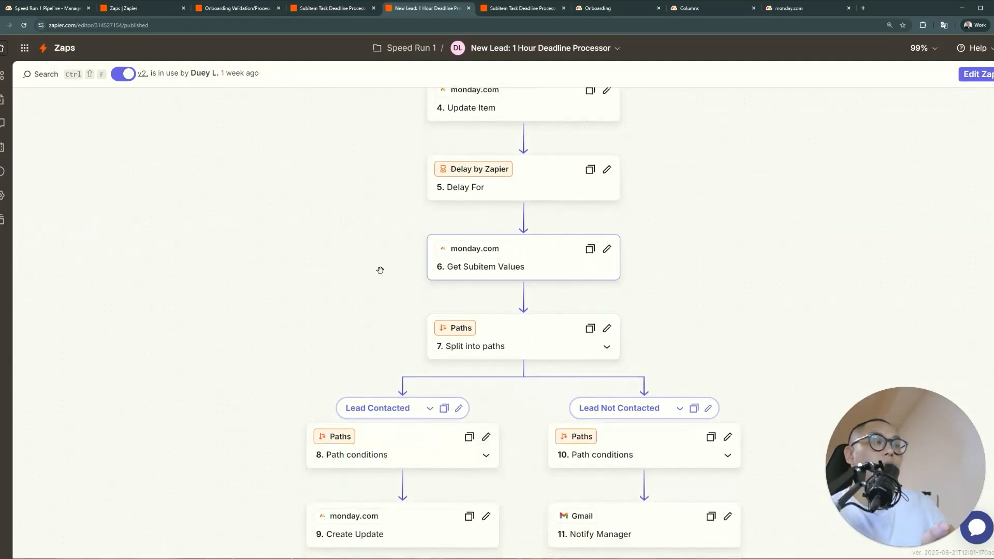
scroll(486, 283, "down", 2)
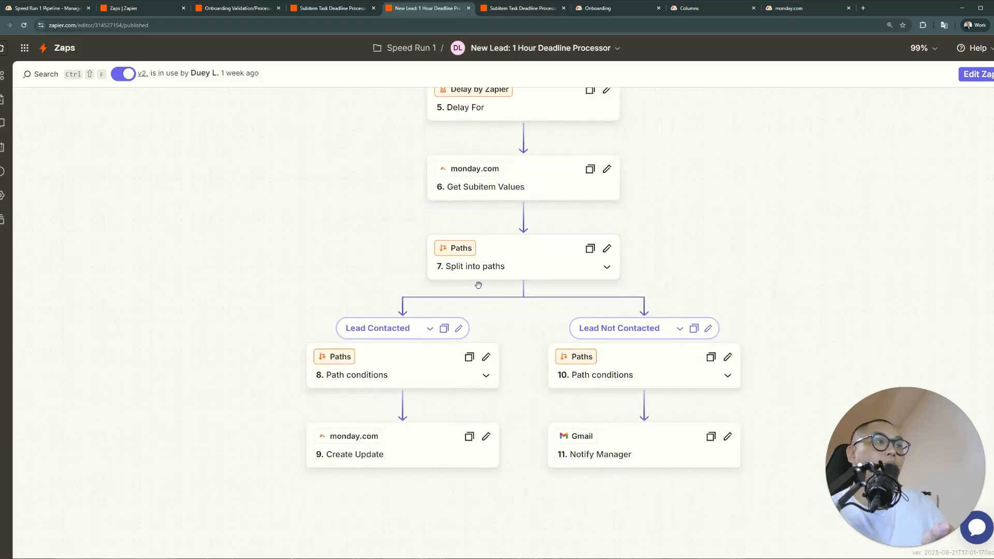
scroll(642, 433, "up", 10)
scroll(751, 380, "up", 2)
scroll(747, 382, "down", 2)
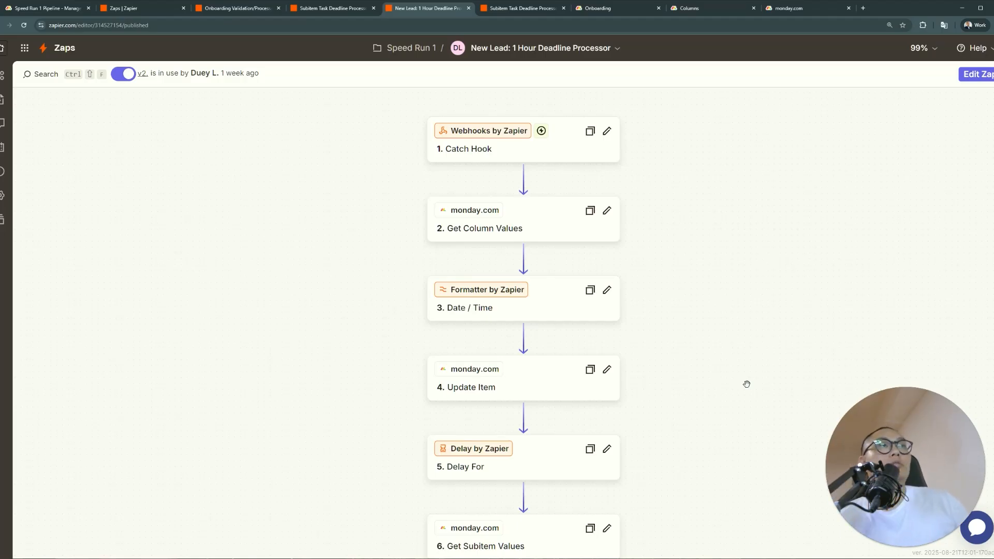
Scan the Subitem Task Deadline Processor's three branches, then close Manager Reminders on the Speed Run 1 Pipeline board
left_click(321, 10)
scroll(377, 261, "down", 2)
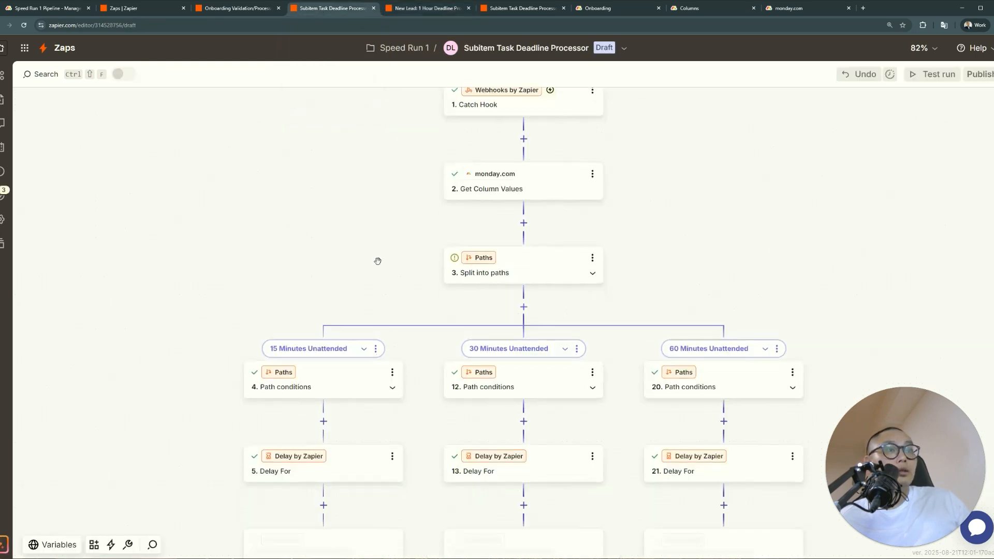
scroll(377, 261, "down", 3)
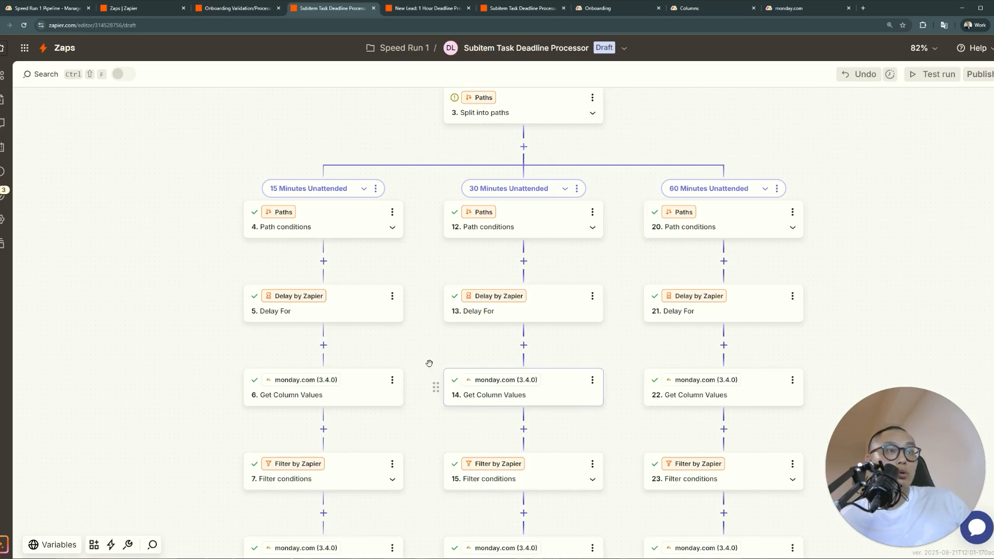
scroll(421, 359, "down", 1)
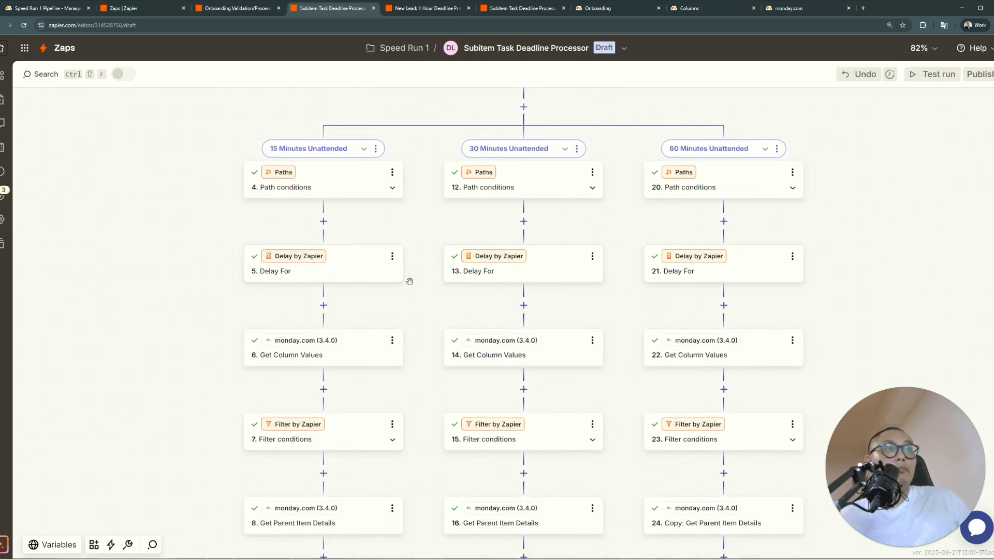
scroll(616, 308, "up", 3)
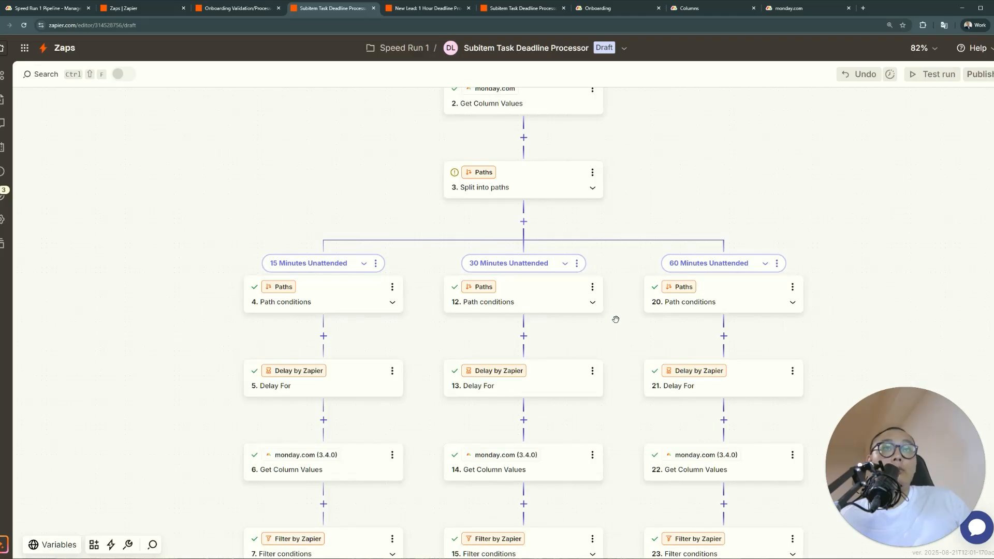
scroll(593, 321, "up", 3)
scroll(711, 423, "down", 3)
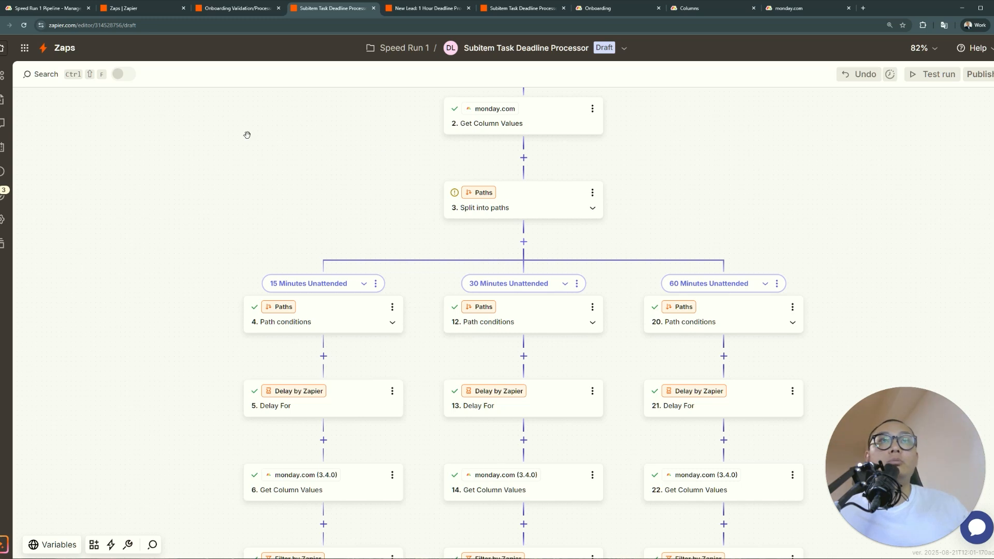
left_click(66, 9)
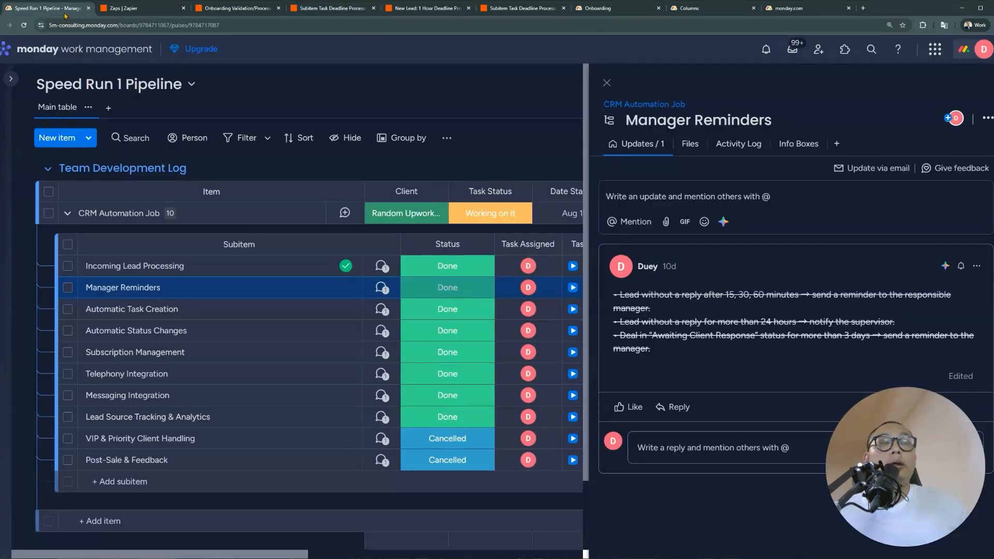
left_click(609, 84)
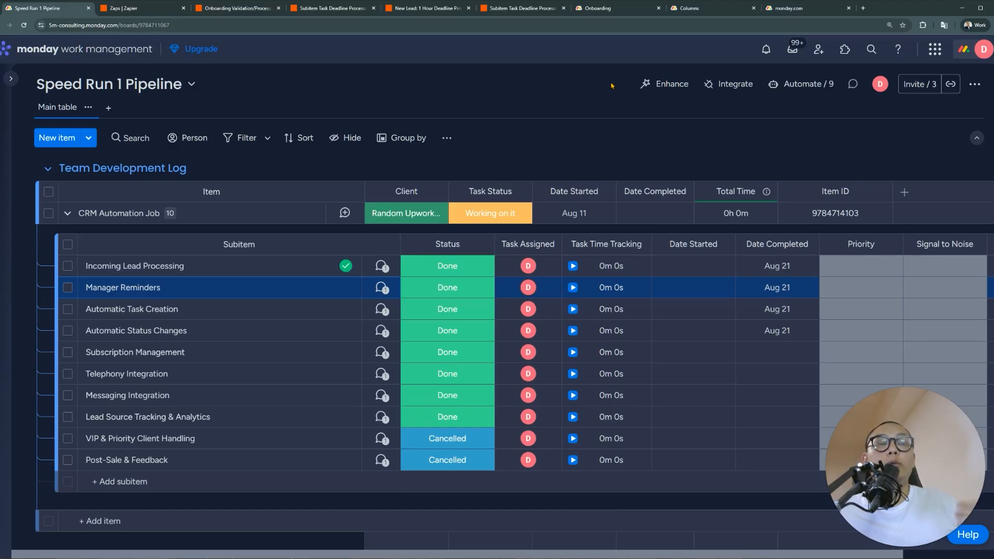